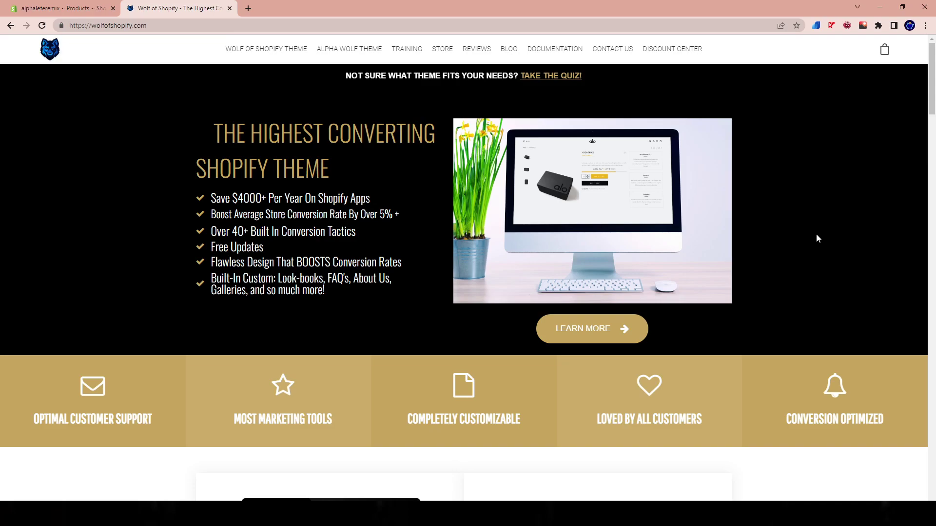
- Open the Wolf of Shopify theme's sales page and go to its gallery of theme features
{"action": "left_click", "coordinate": [257, 50]}
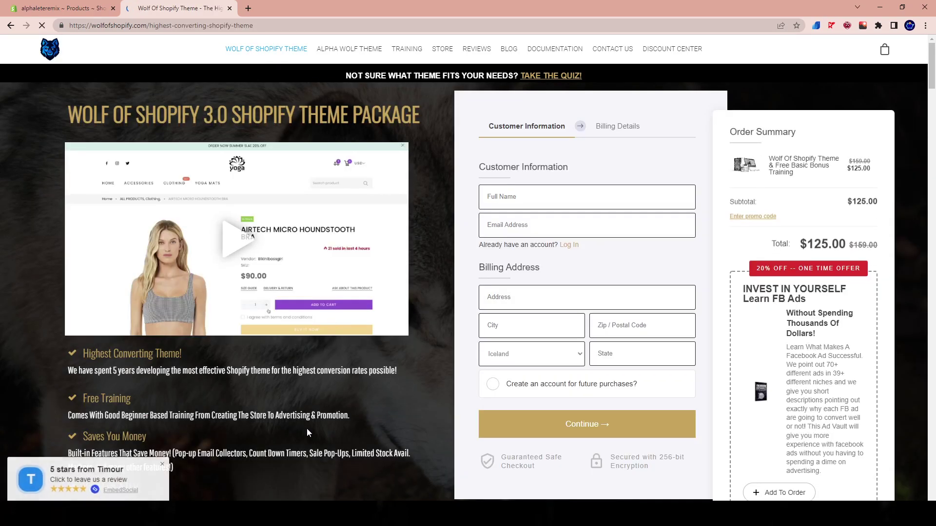
{"action": "left_click_drag", "start_coordinate": [195, 115], "coordinate": [229, 115]}
{"action": "left_click", "coordinate": [267, 116]}
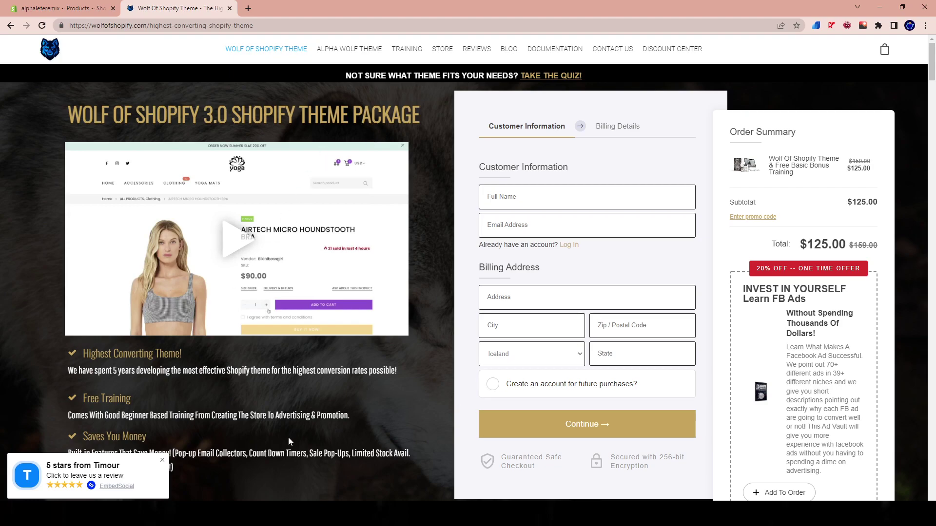
{"action": "scroll", "coordinate": [402, 451], "scroll_direction": "down", "scroll_amount": 2}
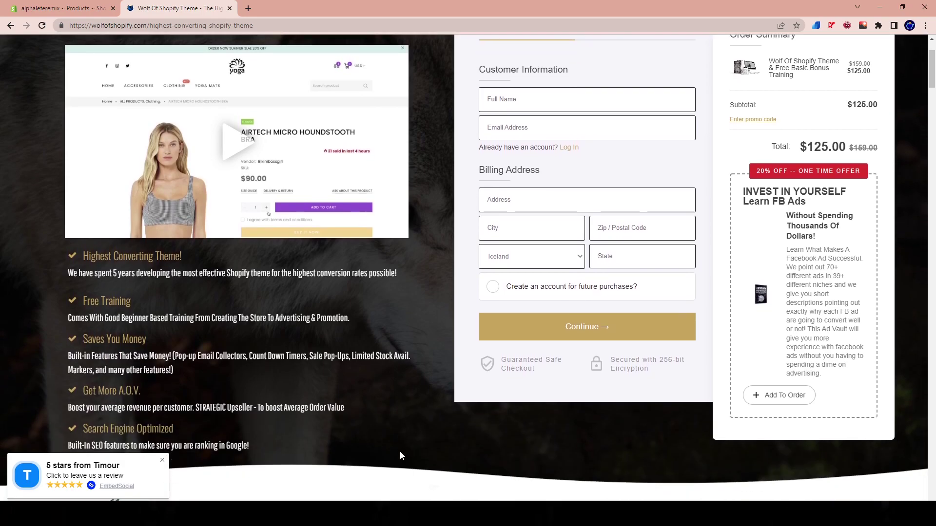
{"action": "scroll", "coordinate": [400, 455], "scroll_direction": "down", "scroll_amount": 19}
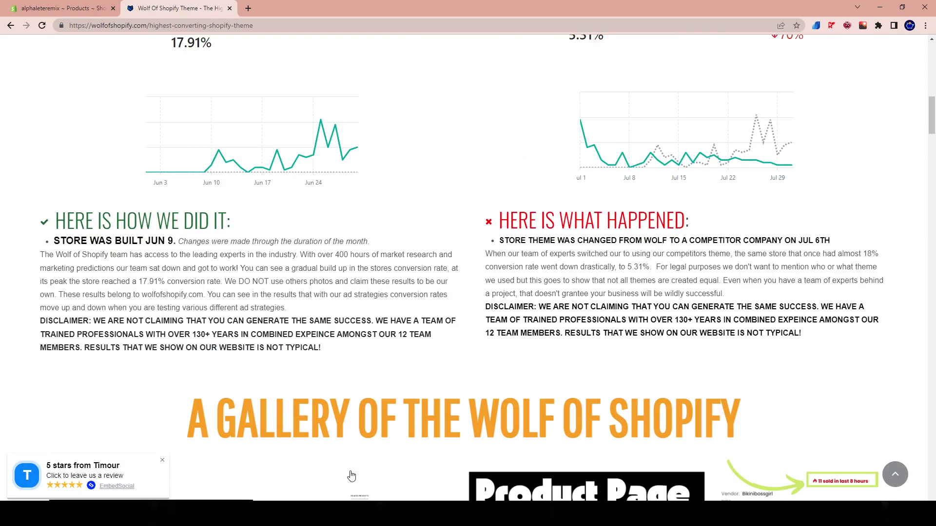
{"action": "scroll", "coordinate": [342, 484], "scroll_direction": "down", "scroll_amount": 2}
{"action": "scroll", "coordinate": [341, 457], "scroll_direction": "up", "scroll_amount": 3}
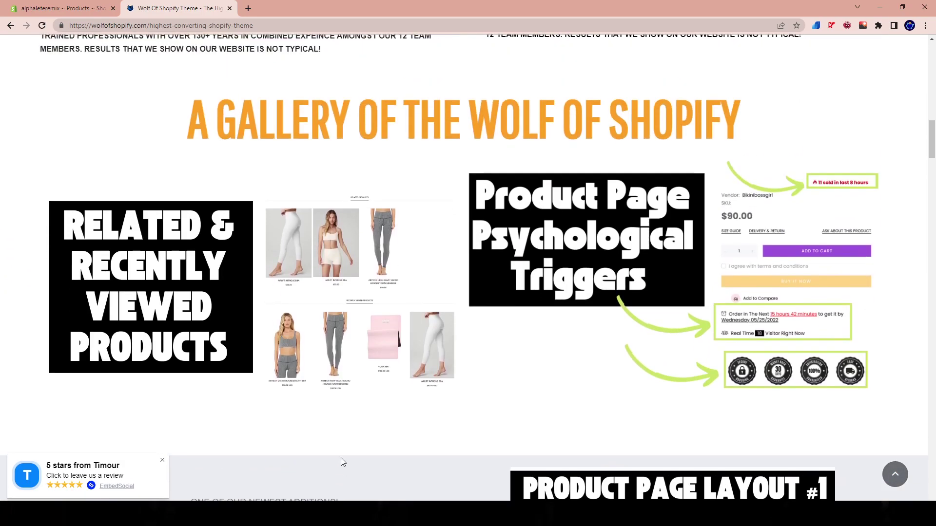
- View the gallery images enlarged, from Related & Recently Viewed Products to the Add To Cart Slider, and close the enlarged view
{"action": "left_click", "coordinate": [329, 333]}
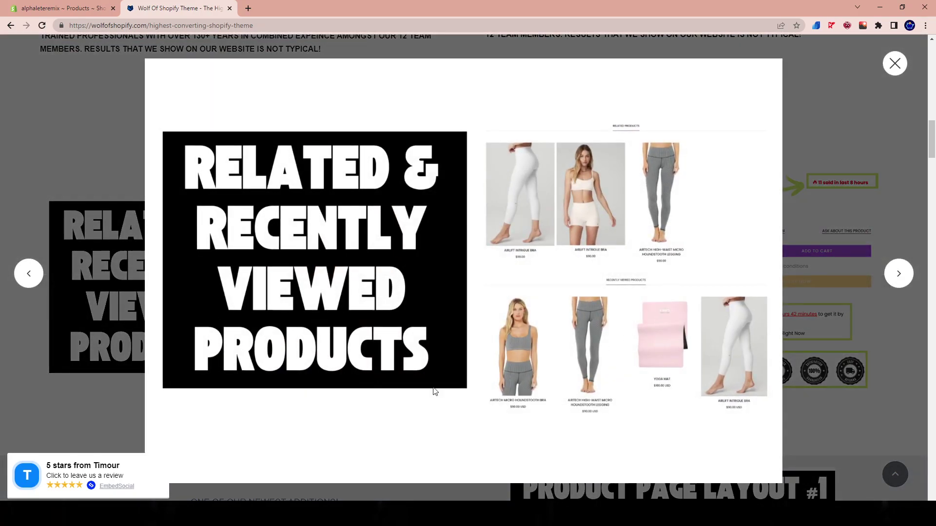
{"action": "left_click", "coordinate": [896, 274]}
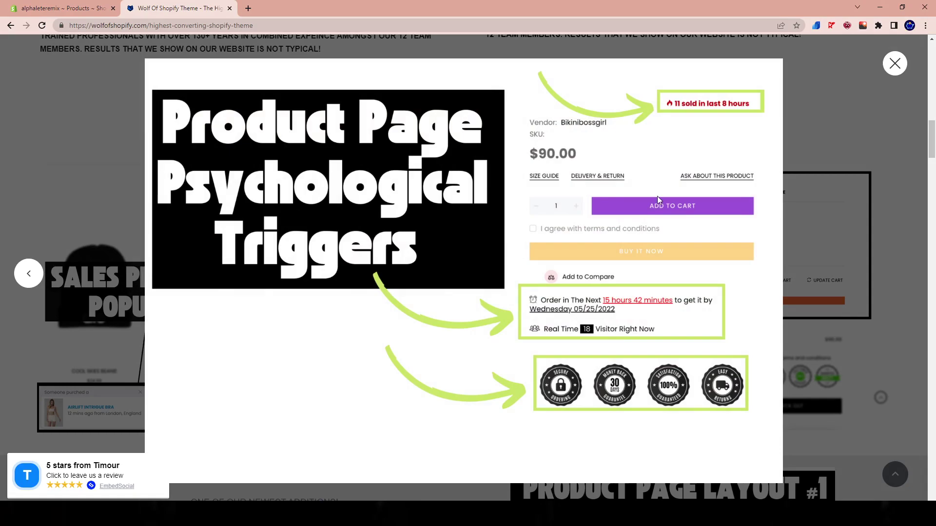
{"action": "left_click", "coordinate": [29, 275]}
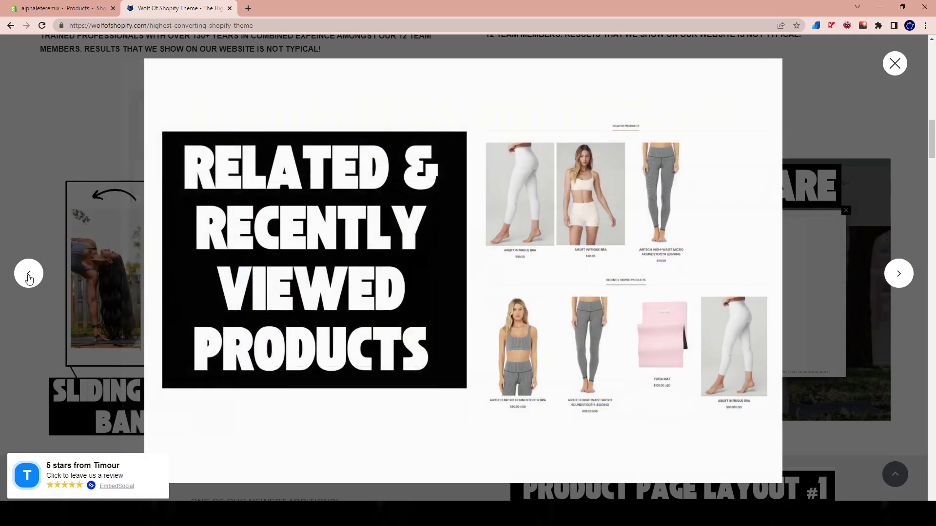
{"action": "left_click", "coordinate": [899, 273]}
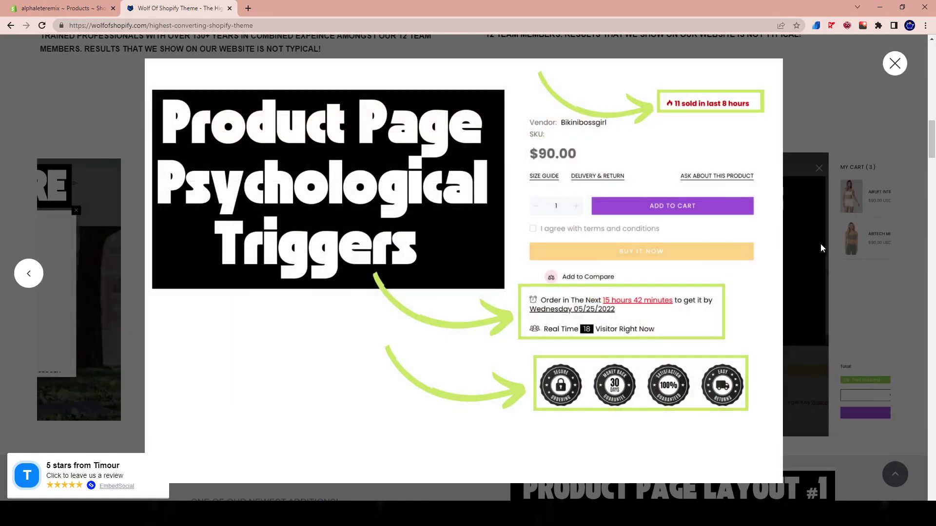
{"action": "left_click", "coordinate": [821, 244]}
{"action": "left_click", "coordinate": [319, 286]}
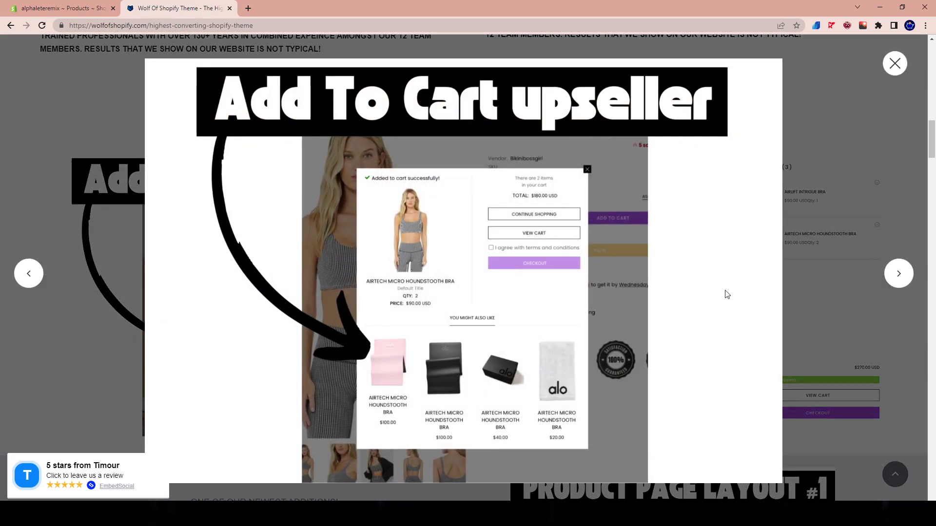
{"action": "left_click", "coordinate": [903, 277]}
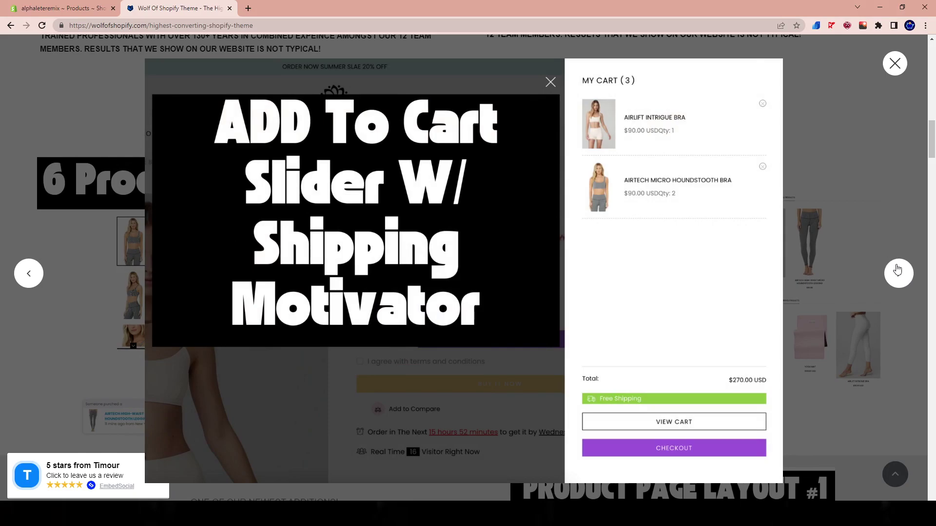
{"action": "left_click", "coordinate": [896, 271]}
{"action": "left_click", "coordinate": [835, 219]}
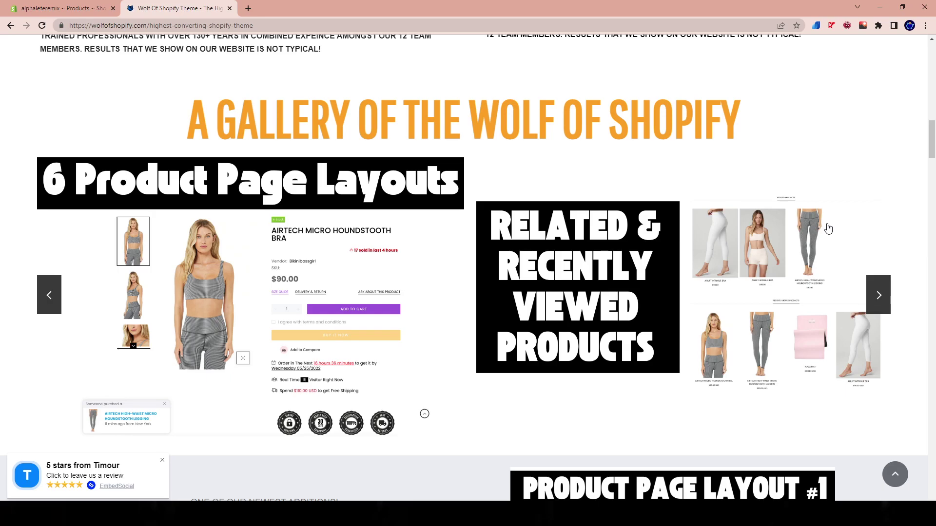
- Find the 6 Product Page Layouts section, open its View Theme Demo link, and return to the theme's sales page
{"action": "scroll", "coordinate": [536, 286], "scroll_direction": "down", "scroll_amount": 9}
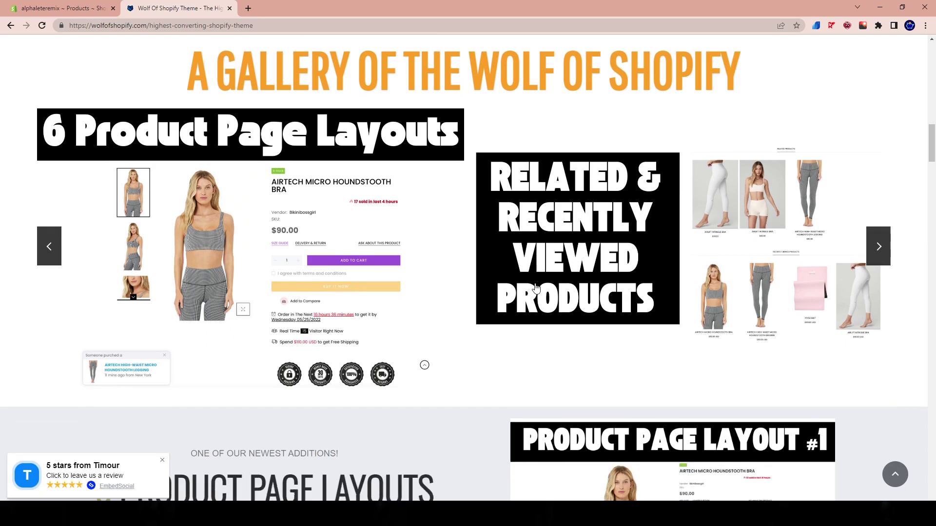
{"action": "scroll", "coordinate": [508, 320], "scroll_direction": "down", "scroll_amount": 3}
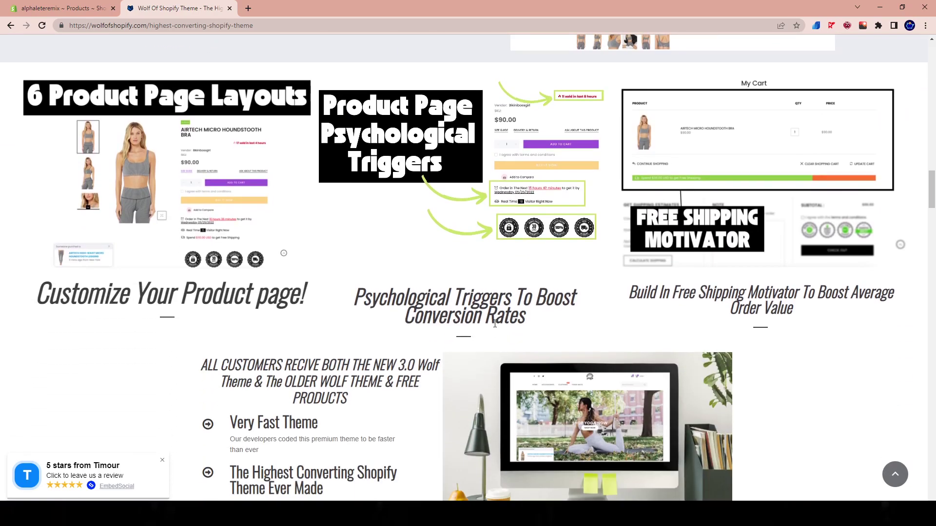
{"action": "scroll", "coordinate": [390, 292], "scroll_direction": "up", "scroll_amount": 5}
{"action": "scroll", "coordinate": [403, 354], "scroll_direction": "down", "scroll_amount": 7}
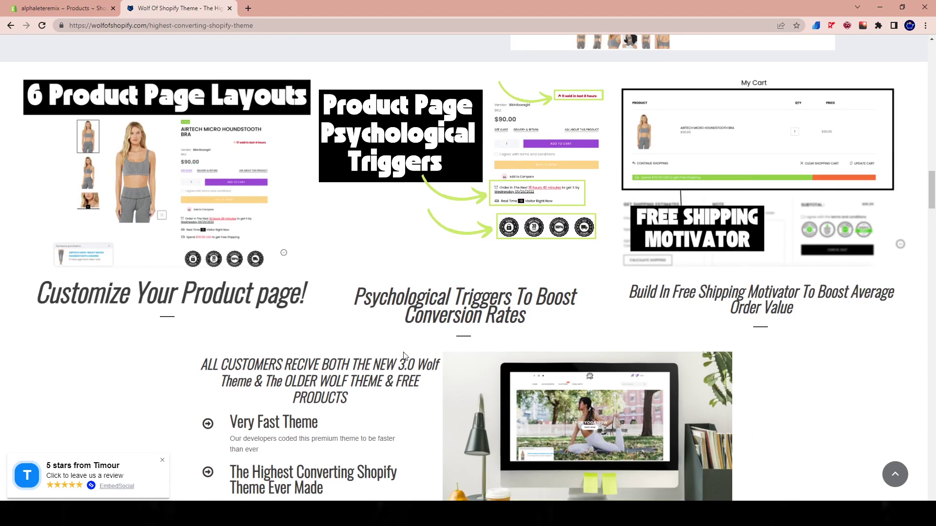
{"action": "scroll", "coordinate": [300, 314], "scroll_direction": "up", "scroll_amount": 5}
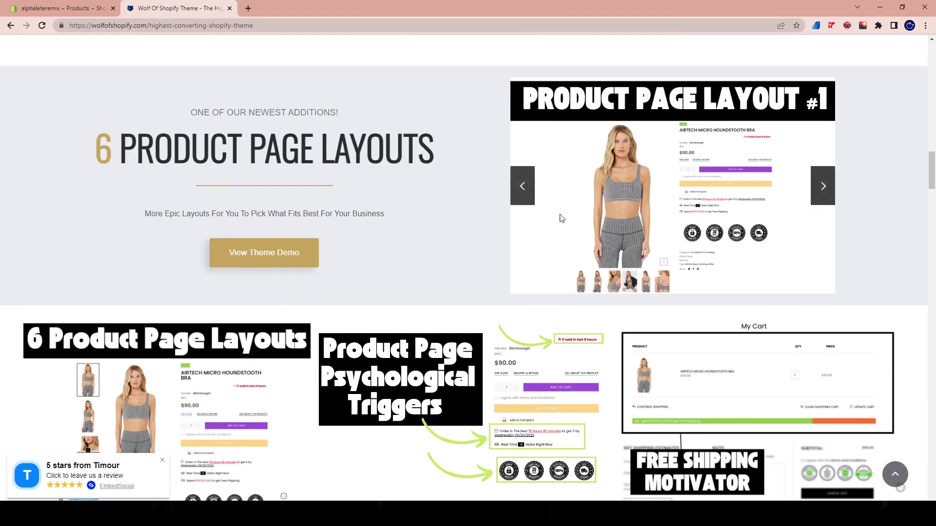
{"action": "left_click", "coordinate": [294, 266]}
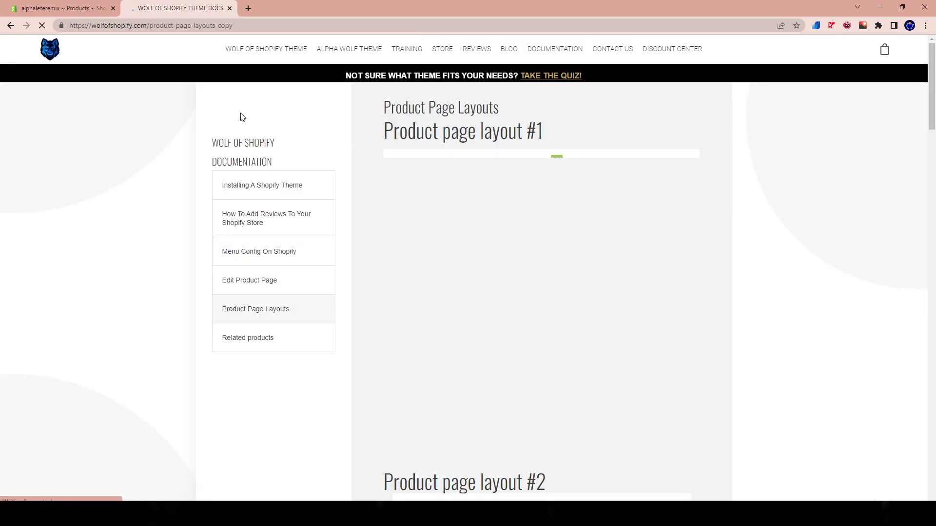
{"action": "left_click", "coordinate": [11, 26]}
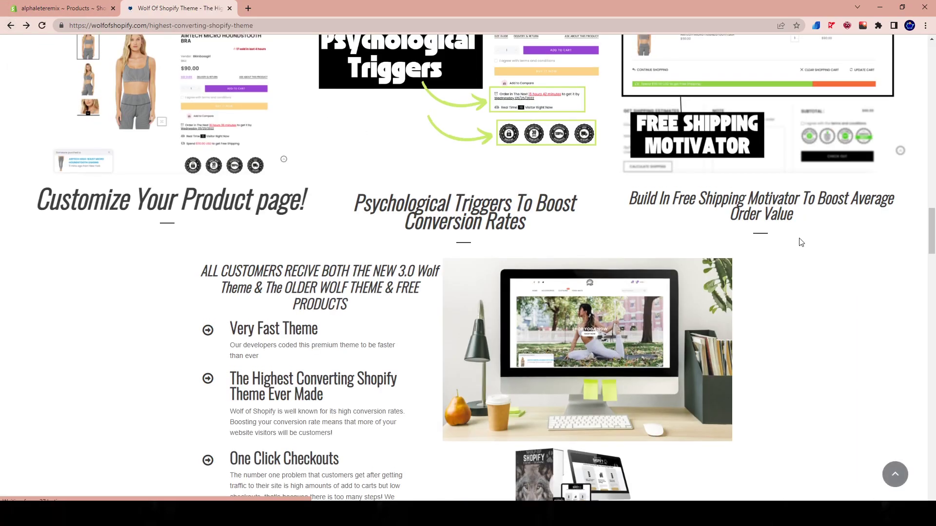
- Browse the sample images in the 6 Product Page Layouts slider, starting from layout #1
{"action": "scroll", "coordinate": [798, 240], "scroll_direction": "up", "scroll_amount": 10}
{"action": "scroll", "coordinate": [807, 307], "scroll_direction": "down", "scroll_amount": 4}
{"action": "left_click", "coordinate": [823, 236]}
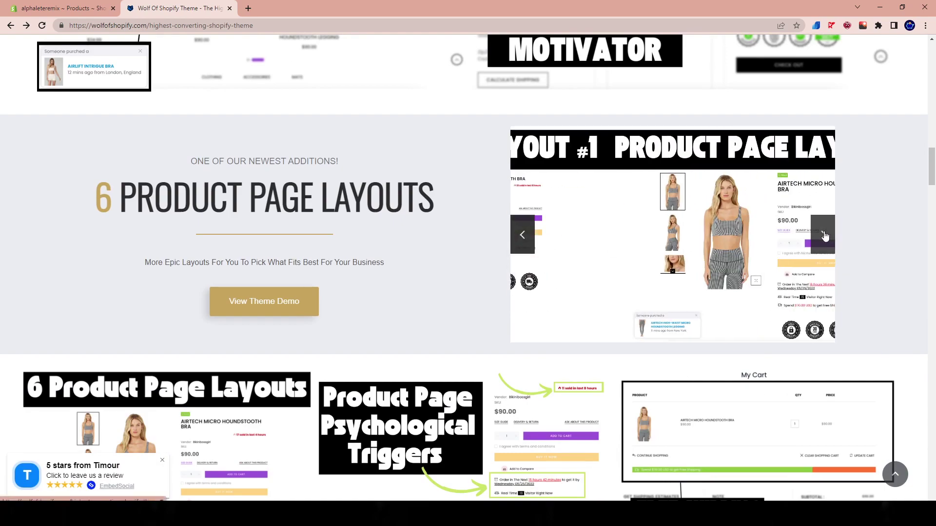
{"action": "left_click", "coordinate": [824, 236]}
{"action": "left_click", "coordinate": [823, 236]}
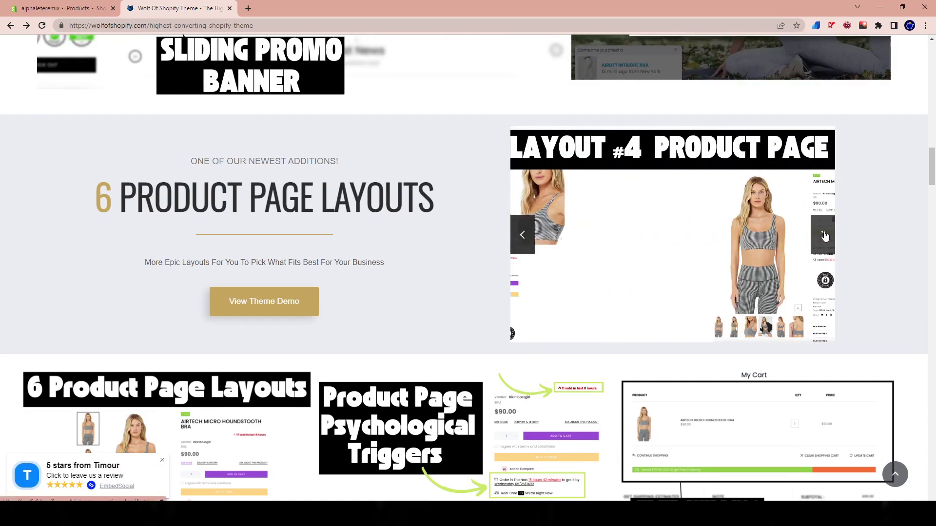
{"action": "left_click", "coordinate": [823, 236]}
{"action": "left_click", "coordinate": [823, 236]}
- Review the theme's feature descriptions and the app cost comparison on the sales page
{"action": "scroll", "coordinate": [439, 296], "scroll_direction": "down", "scroll_amount": 2}
{"action": "scroll", "coordinate": [439, 295], "scroll_direction": "down", "scroll_amount": 15}
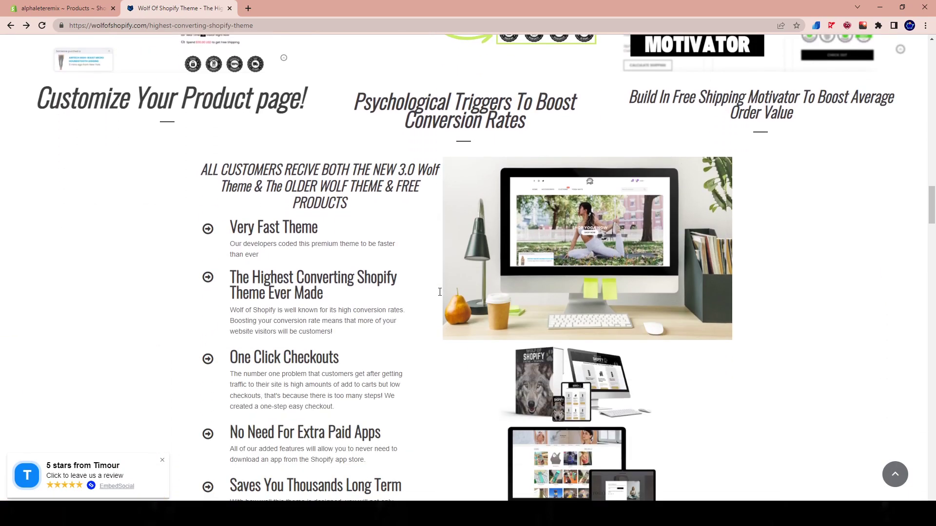
{"action": "scroll", "coordinate": [342, 230], "scroll_direction": "down", "scroll_amount": 20}
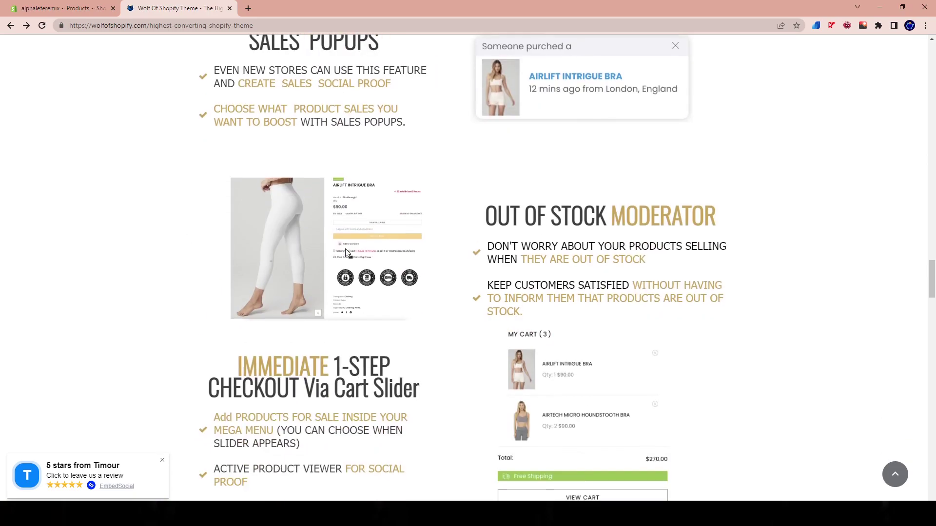
{"action": "scroll", "coordinate": [348, 257], "scroll_direction": "down", "scroll_amount": 19}
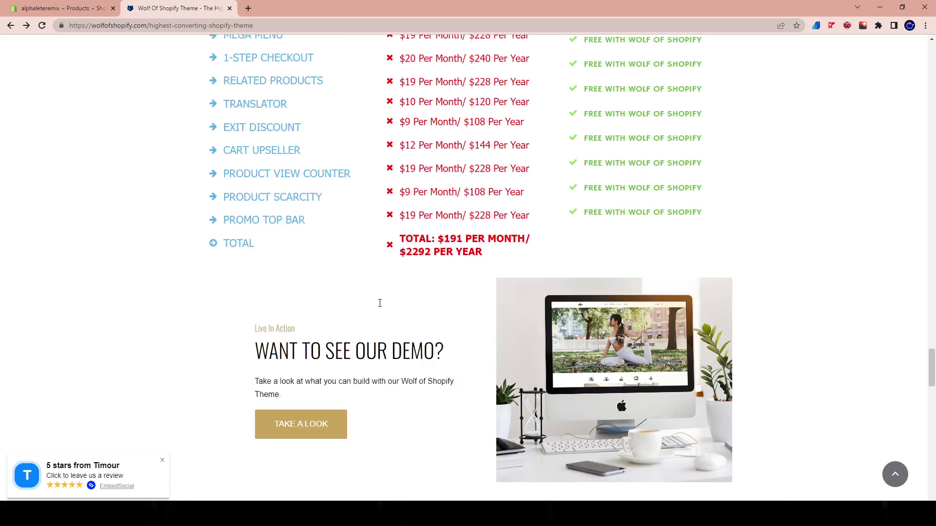
{"action": "scroll", "coordinate": [344, 241], "scroll_direction": "up", "scroll_amount": 5}
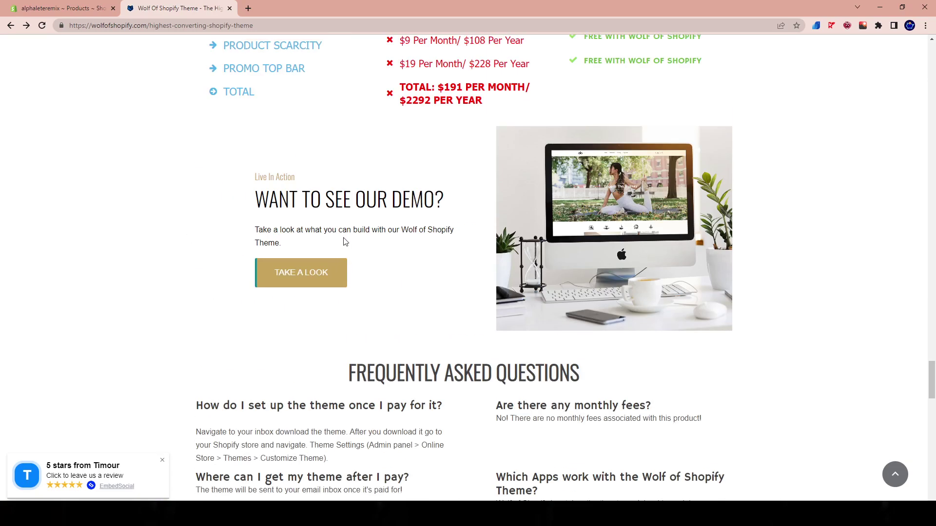
- Open the Wolf of Shopify theme's live demo store and accept its cookie notice
{"action": "left_click", "coordinate": [313, 272]}
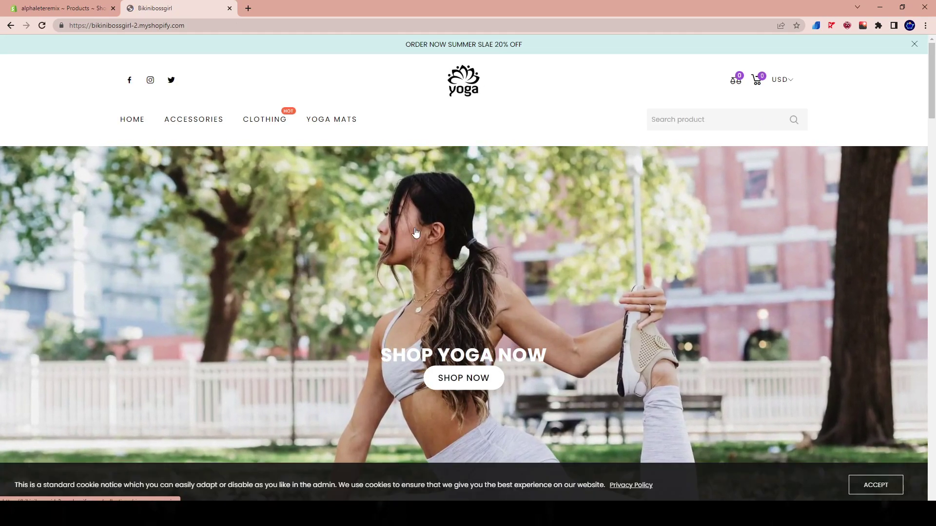
{"action": "scroll", "coordinate": [442, 249], "scroll_direction": "down", "scroll_amount": 4}
{"action": "scroll", "coordinate": [437, 231], "scroll_direction": "up", "scroll_amount": 1}
{"action": "scroll", "coordinate": [437, 231], "scroll_direction": "up", "scroll_amount": 3}
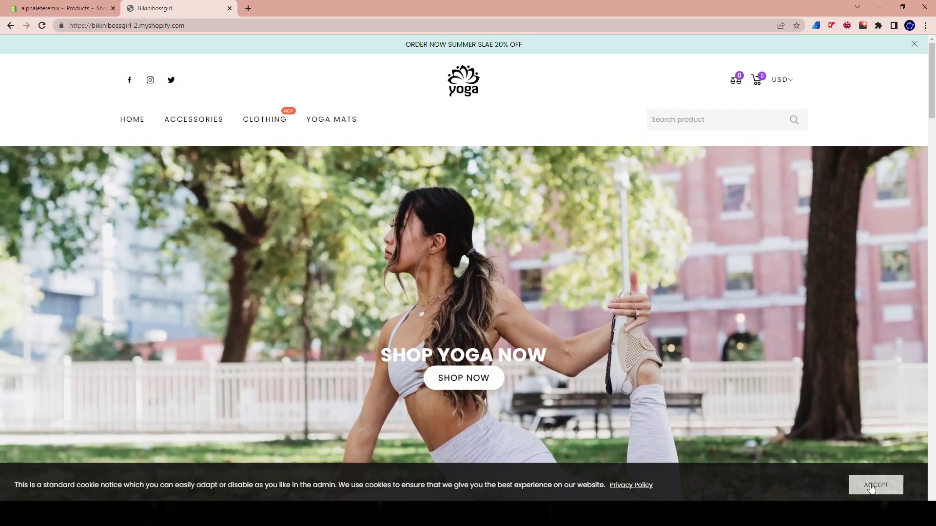
{"action": "left_click", "coordinate": [858, 483]}
- Examine the demo store's homepage sections, including the other products in the Our New Arrivals carousel and the Latest News section
{"action": "scroll", "coordinate": [535, 324], "scroll_direction": "down", "scroll_amount": 10}
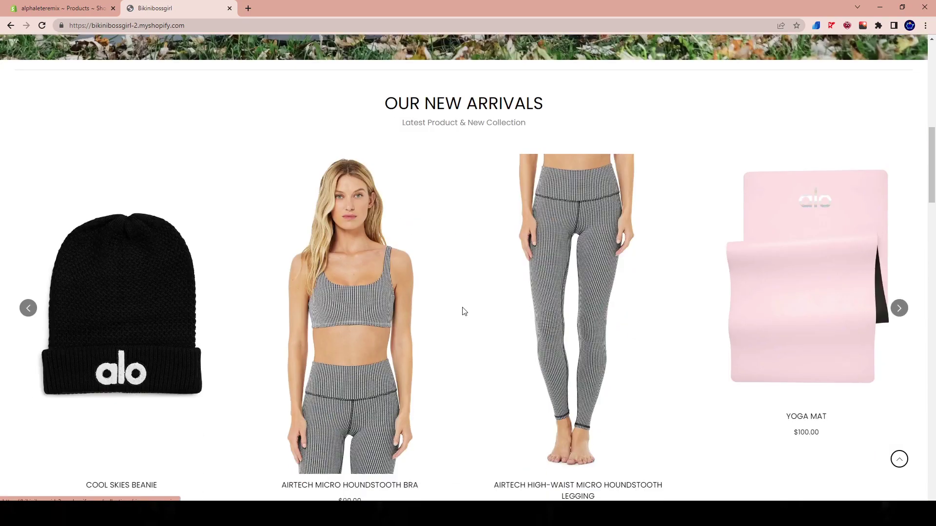
{"action": "scroll", "coordinate": [320, 248], "scroll_direction": "down", "scroll_amount": 11}
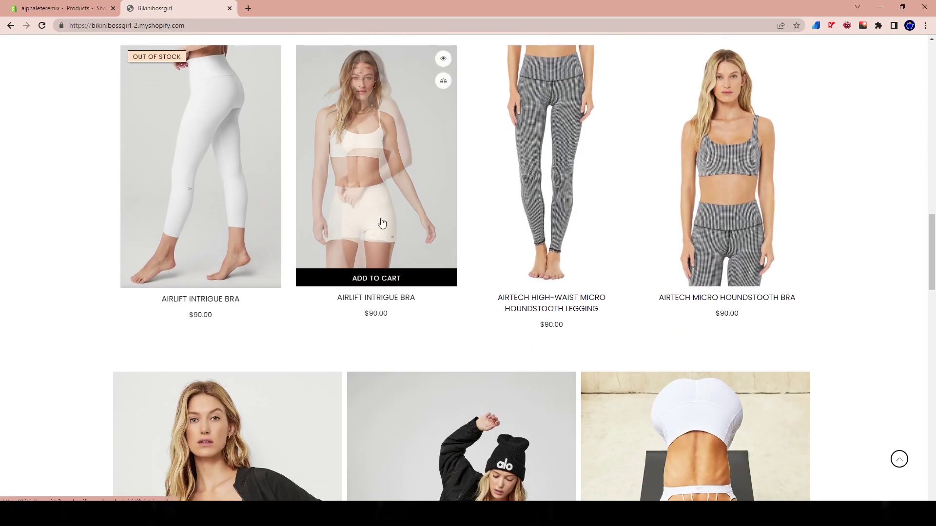
{"action": "scroll", "coordinate": [449, 210], "scroll_direction": "up", "scroll_amount": 2}
{"action": "scroll", "coordinate": [449, 210], "scroll_direction": "up", "scroll_amount": 5}
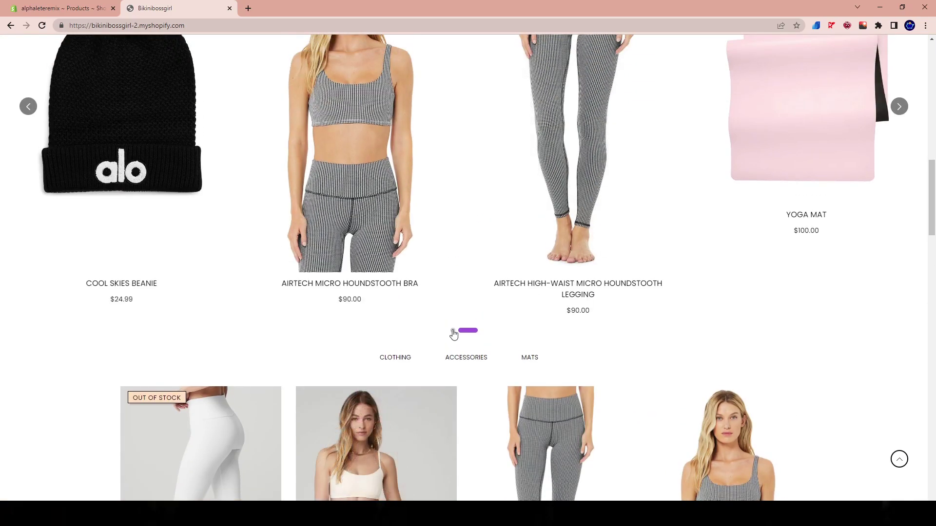
{"action": "left_click", "coordinate": [451, 331]}
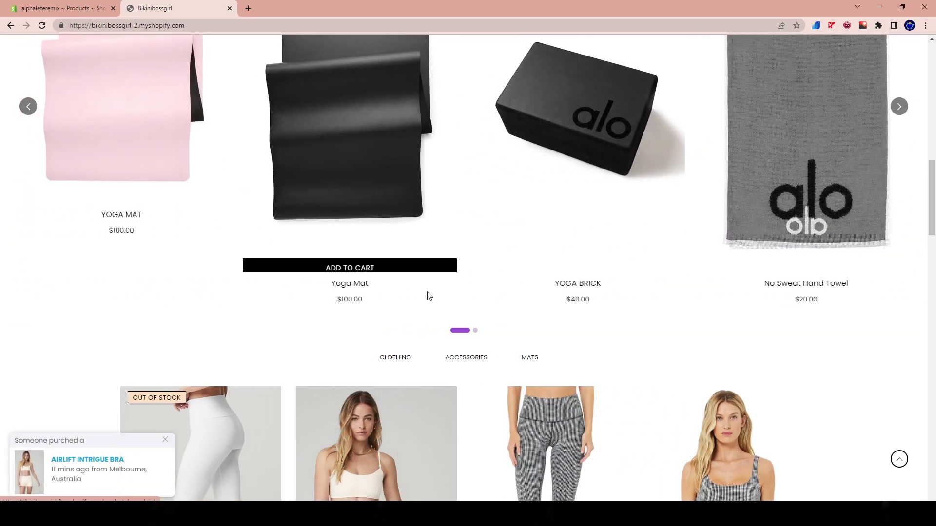
{"action": "scroll", "coordinate": [428, 292], "scroll_direction": "down", "scroll_amount": 15}
{"action": "scroll", "coordinate": [428, 295], "scroll_direction": "down", "scroll_amount": 6}
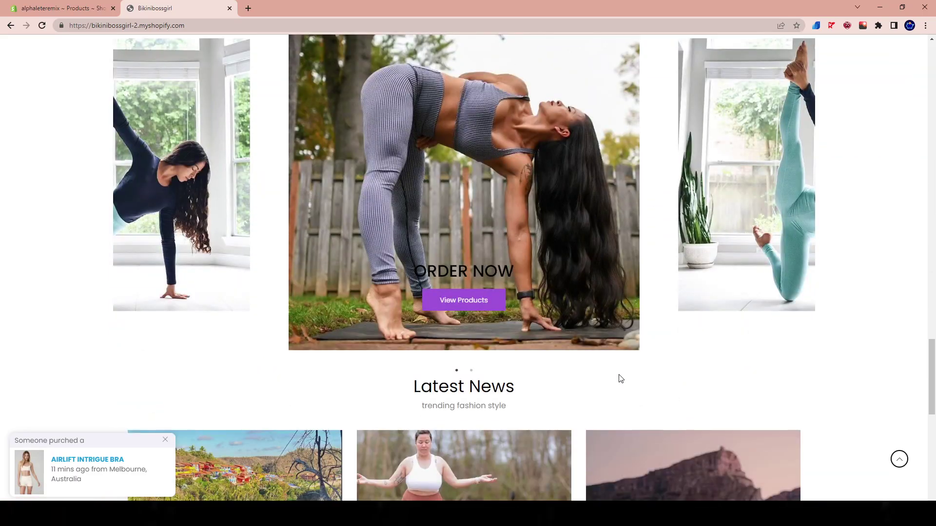
{"action": "scroll", "coordinate": [618, 379], "scroll_direction": "down", "scroll_amount": 7}
{"action": "scroll", "coordinate": [432, 307], "scroll_direction": "up", "scroll_amount": 5}
{"action": "scroll", "coordinate": [400, 272], "scroll_direction": "up", "scroll_amount": 15}
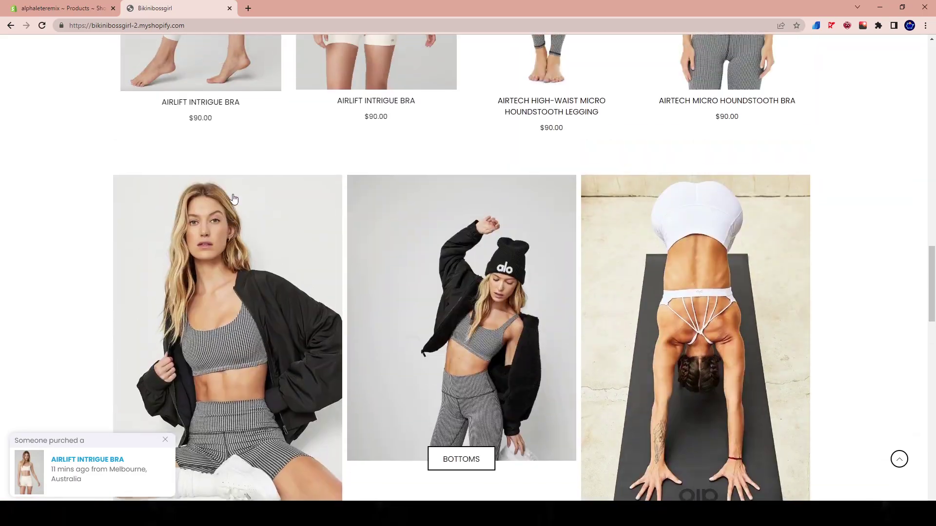
{"action": "scroll", "coordinate": [377, 230], "scroll_direction": "up", "scroll_amount": 10}
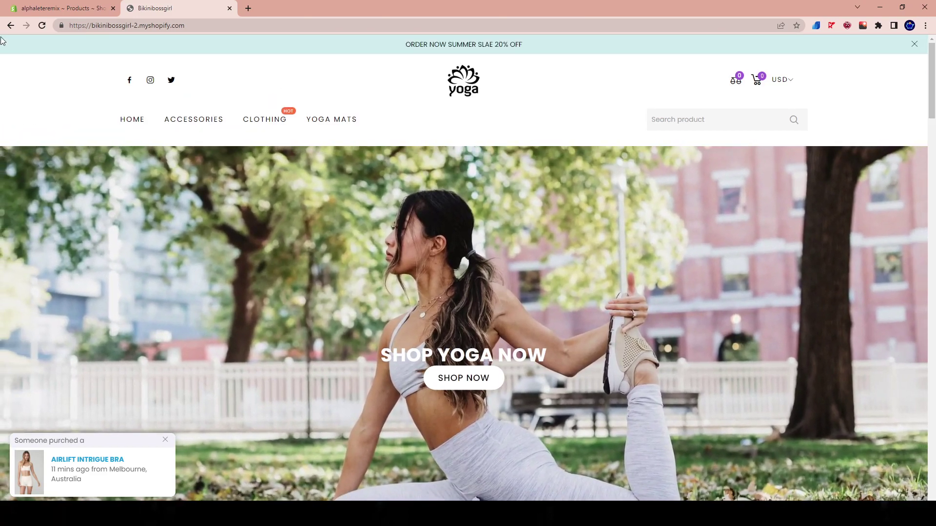
- Switch to the alphaleteremix store's Shopify admin and look through its product list
{"action": "left_click", "coordinate": [64, 8]}
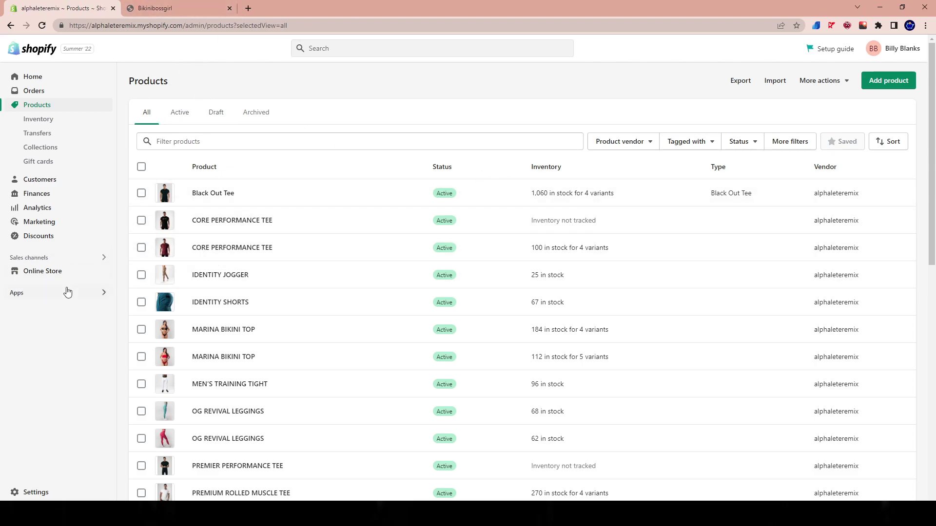
{"action": "scroll", "coordinate": [293, 270], "scroll_direction": "down", "scroll_amount": 5}
{"action": "scroll", "coordinate": [255, 253], "scroll_direction": "up", "scroll_amount": 5}
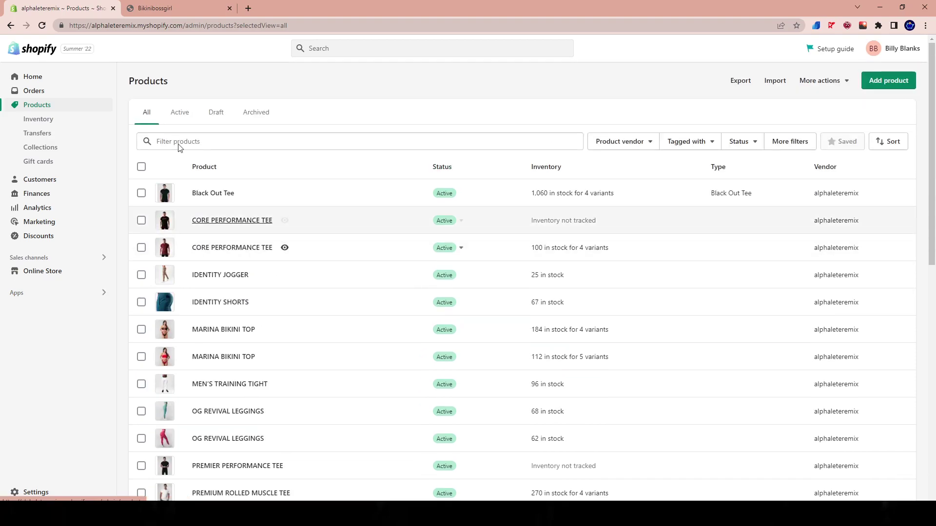
- Return from the demo store to the Wolf of Shopify sales page and bring up its theme package order form
{"action": "left_click", "coordinate": [171, 9]}
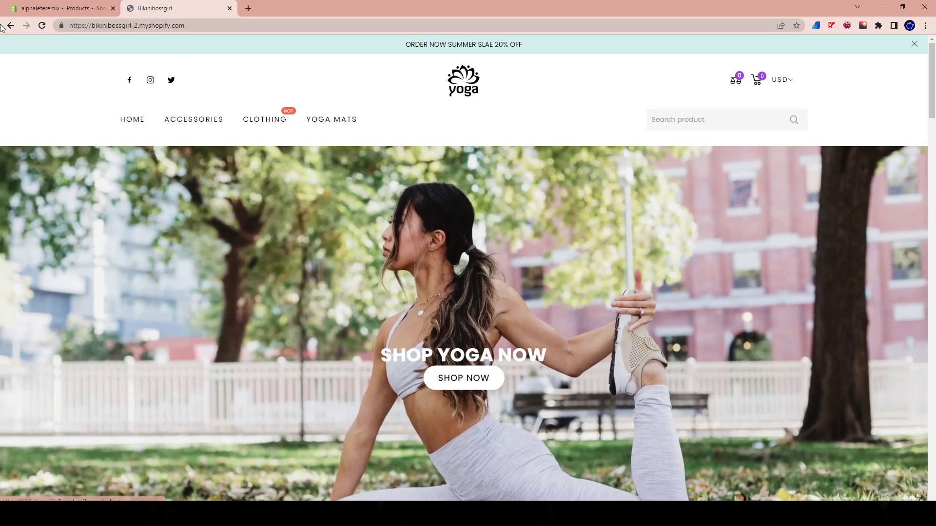
{"action": "left_click", "coordinate": [11, 25]}
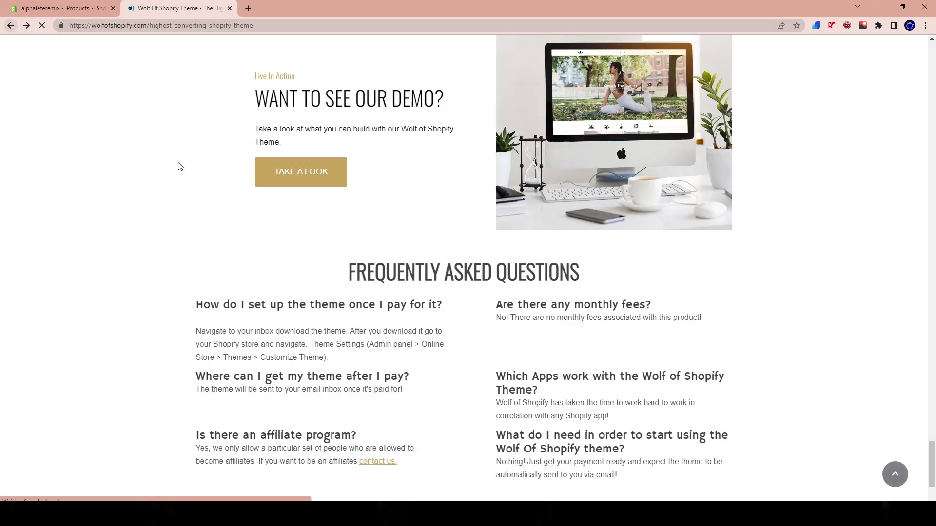
{"action": "scroll", "coordinate": [361, 286], "scroll_direction": "up", "scroll_amount": 10}
{"action": "scroll", "coordinate": [351, 279], "scroll_direction": "up", "scroll_amount": 15}
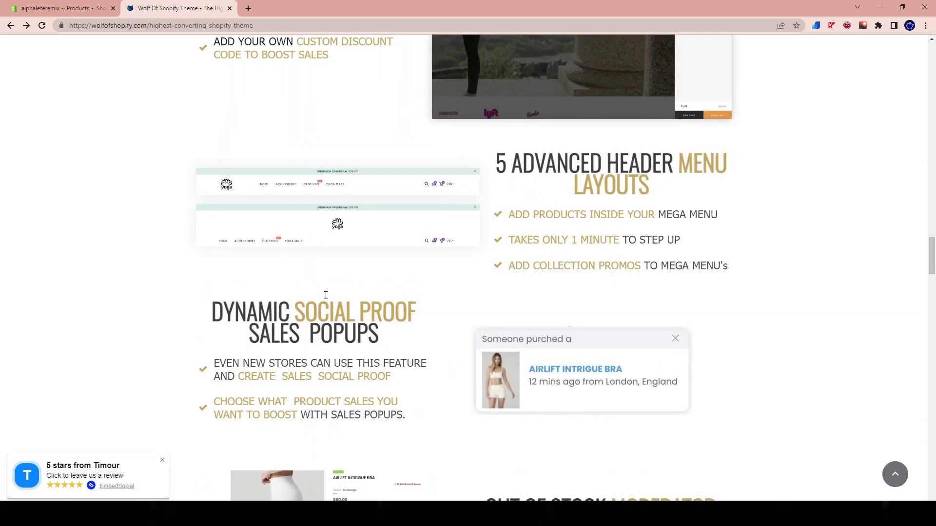
{"action": "scroll", "coordinate": [312, 293], "scroll_direction": "up", "scroll_amount": 15}
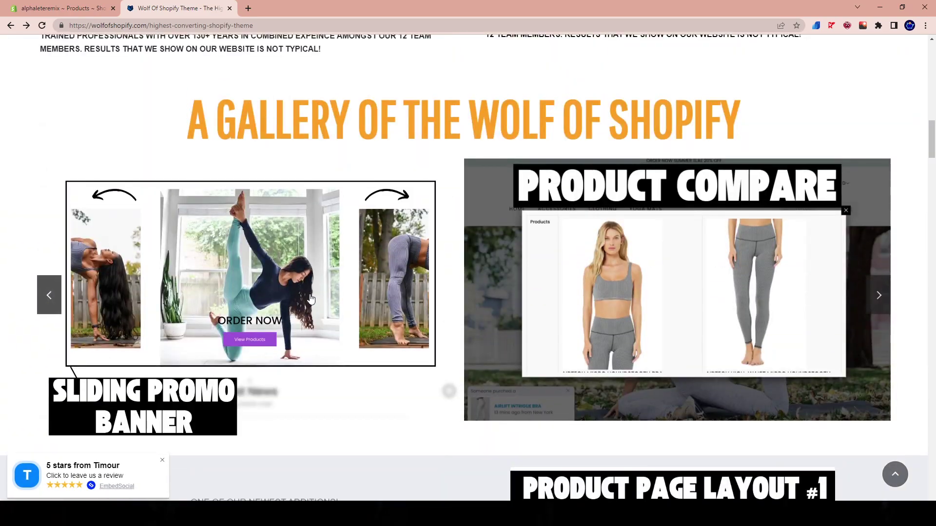
{"action": "scroll", "coordinate": [301, 299], "scroll_direction": "up", "scroll_amount": 6}
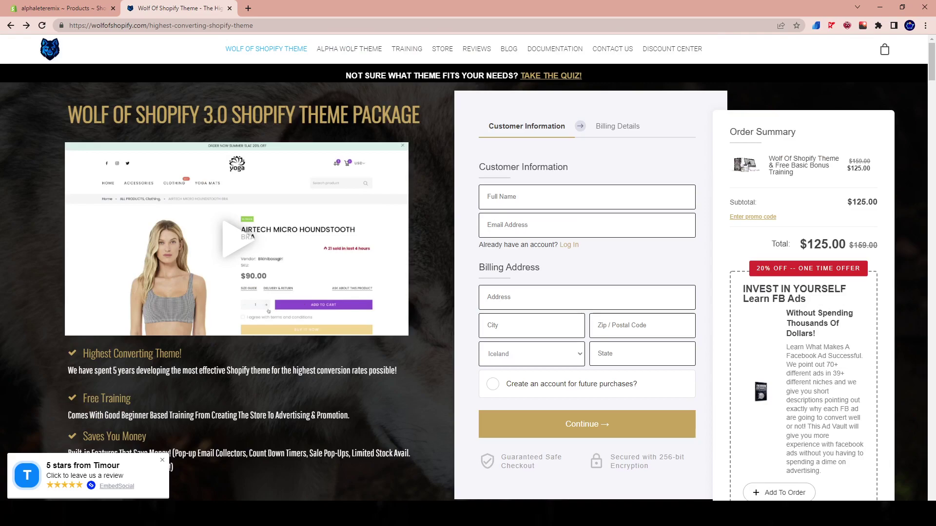
{"action": "key", "text": "alt+Tab"}
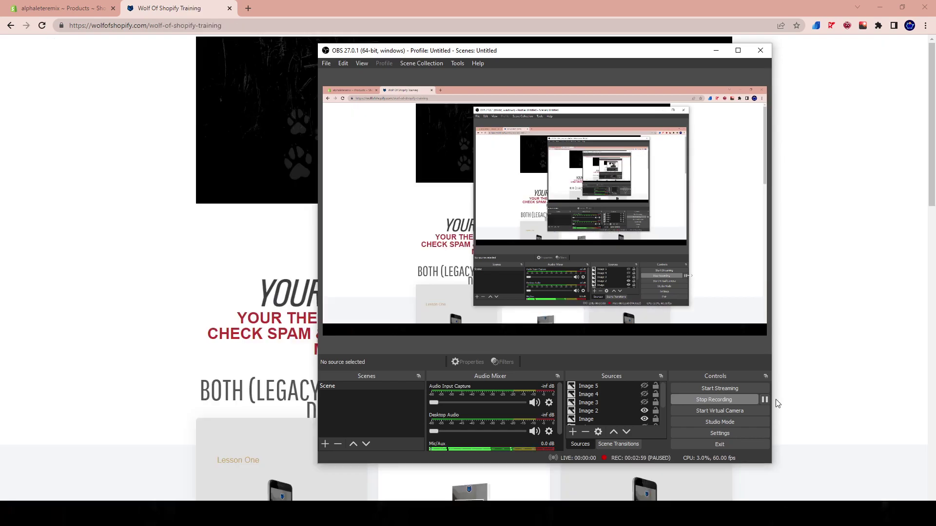
{"action": "left_click", "coordinate": [861, 261]}
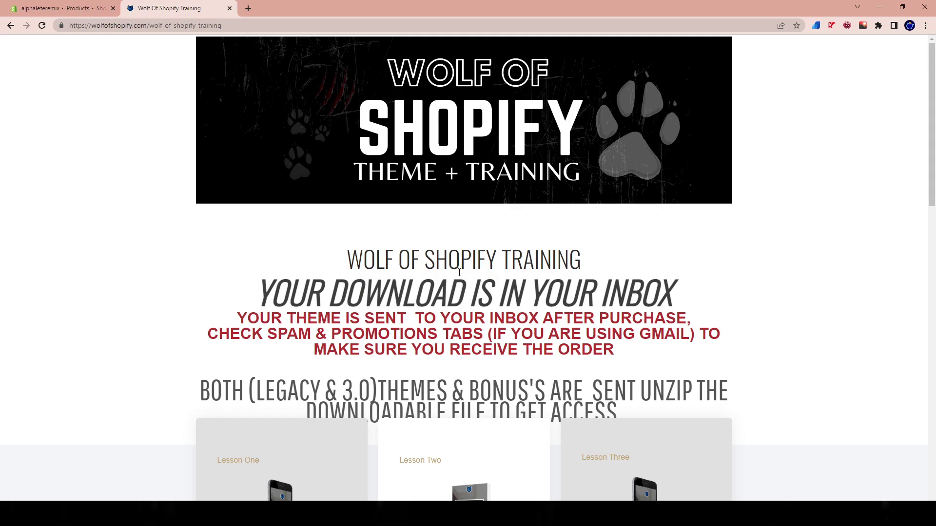
- Look through the lesson cards on the Wolf of Shopify Training page, from Lesson One onward
{"action": "scroll", "coordinate": [459, 273], "scroll_direction": "down", "scroll_amount": 3}
{"action": "scroll", "coordinate": [455, 257], "scroll_direction": "up", "scroll_amount": 3}
{"action": "scroll", "coordinate": [418, 248], "scroll_direction": "down", "scroll_amount": 10}
{"action": "scroll", "coordinate": [366, 234], "scroll_direction": "up", "scroll_amount": 5}
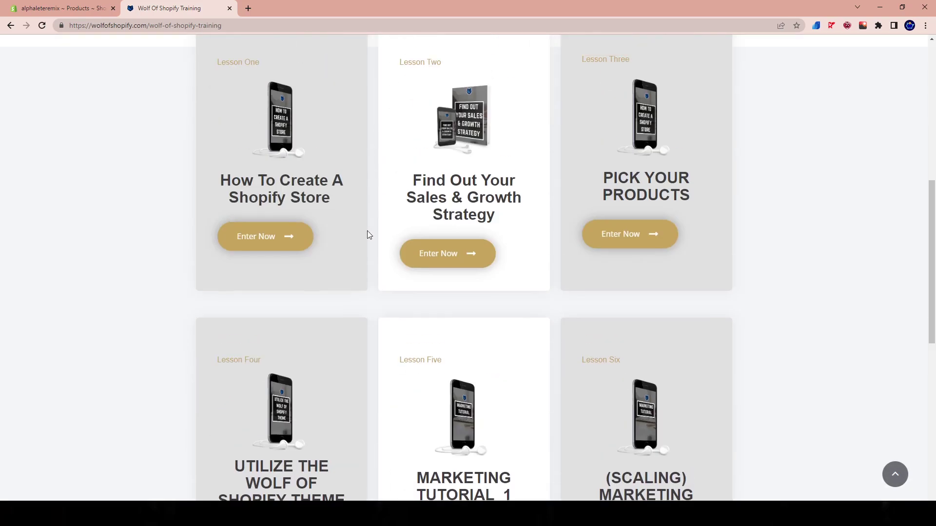
{"action": "scroll", "coordinate": [520, 253], "scroll_direction": "down", "scroll_amount": 9}
{"action": "scroll", "coordinate": [495, 229], "scroll_direction": "up", "scroll_amount": 15}
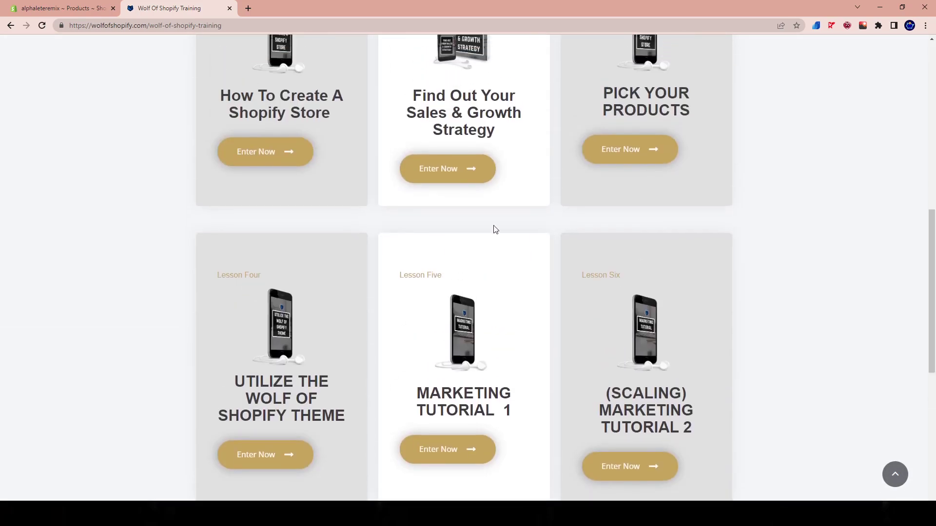
{"action": "scroll", "coordinate": [418, 197], "scroll_direction": "up", "scroll_amount": 2}
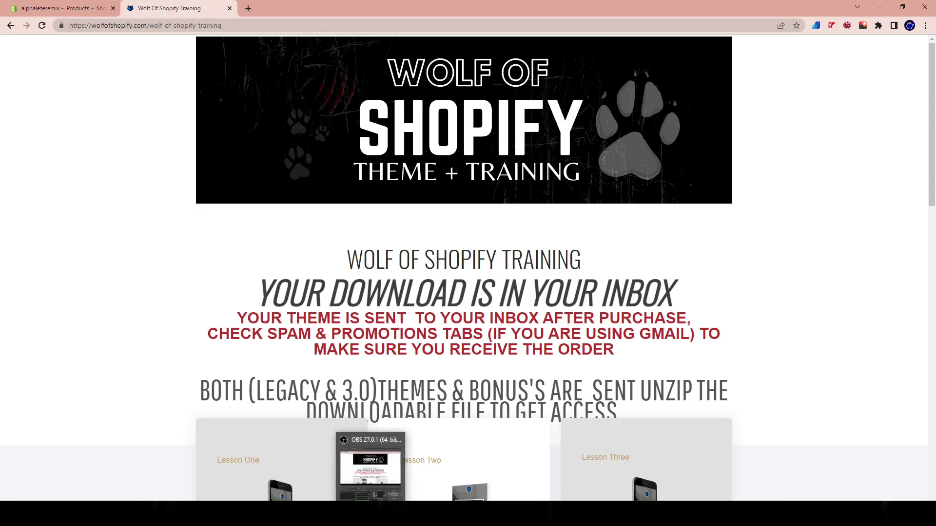
{"action": "left_click", "coordinate": [383, 480]}
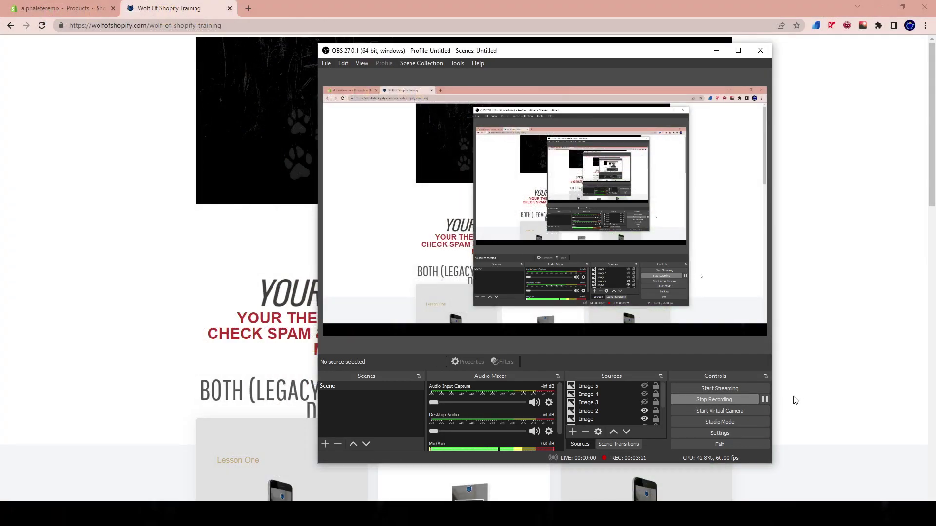
{"action": "left_click", "coordinate": [764, 401]}
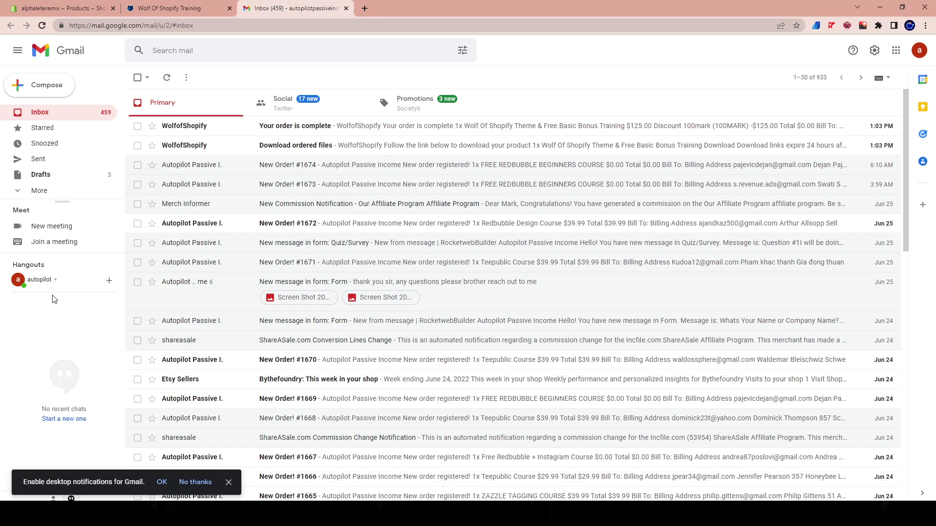
{"action": "key", "text": "alt+Tab"}
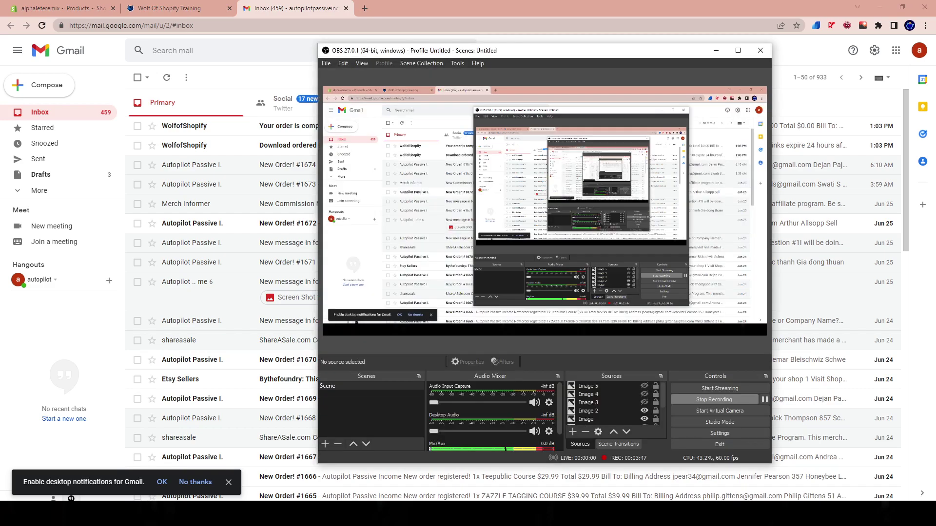
{"action": "left_click", "coordinate": [765, 399]}
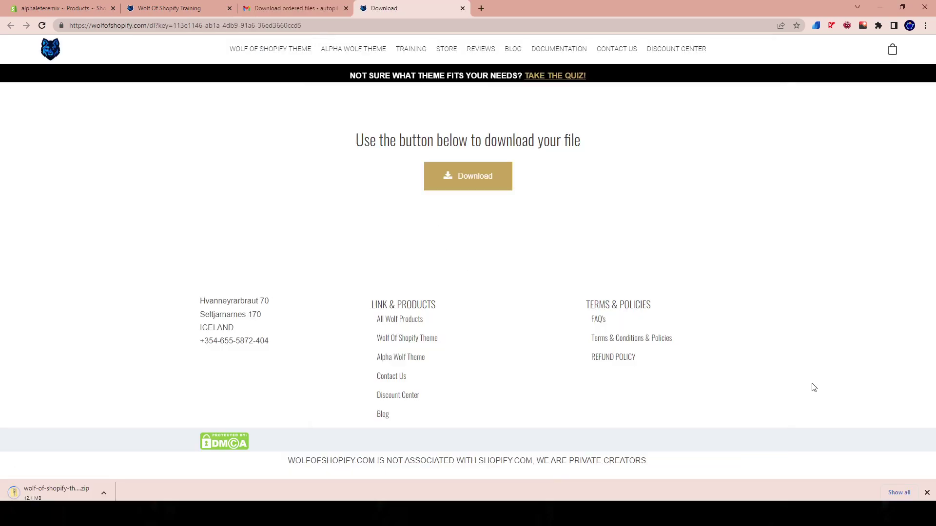
{"action": "left_click", "coordinate": [792, 393]}
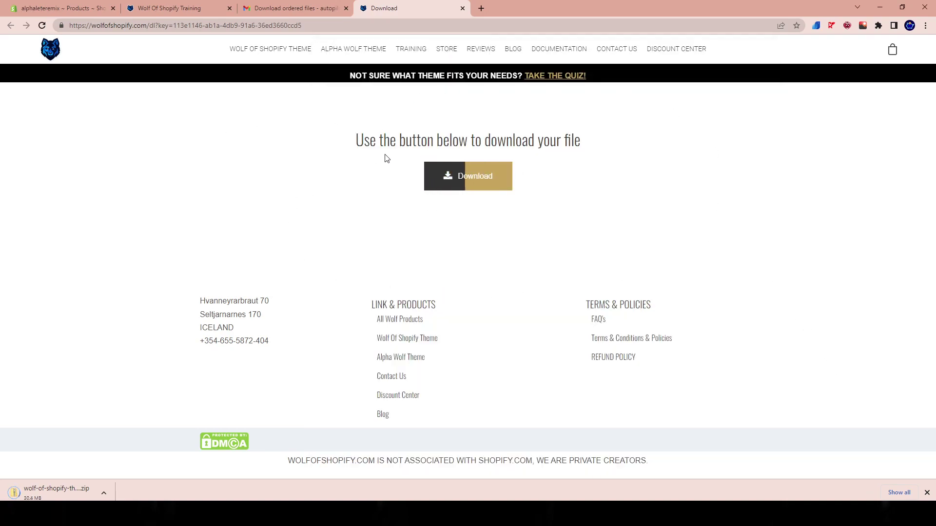
{"action": "left_click_drag", "start_coordinate": [364, 141], "coordinate": [589, 141]}
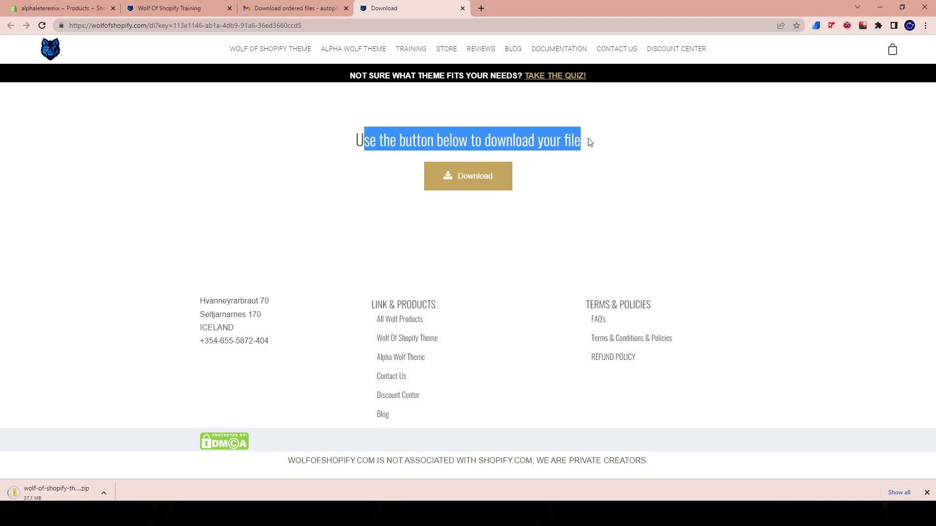
{"action": "left_click", "coordinate": [591, 141]}
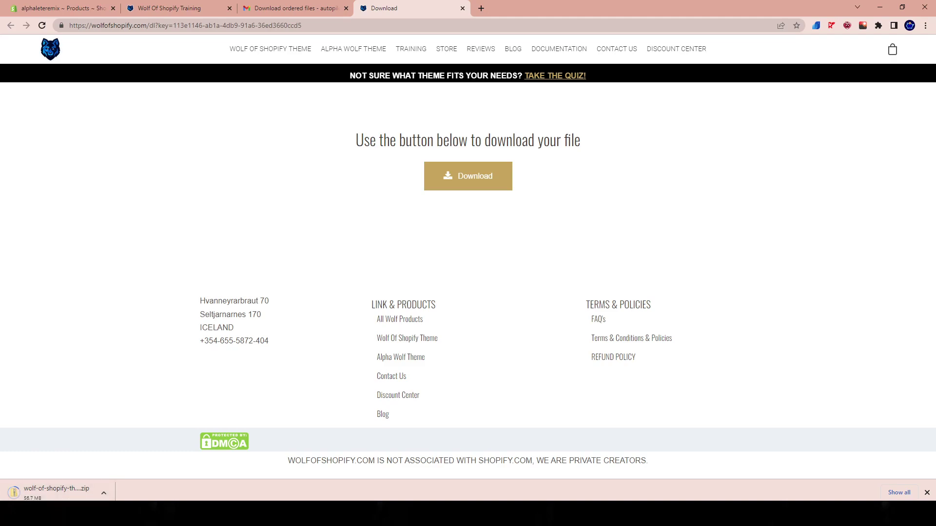
{"action": "key", "text": "alt+Tab"}
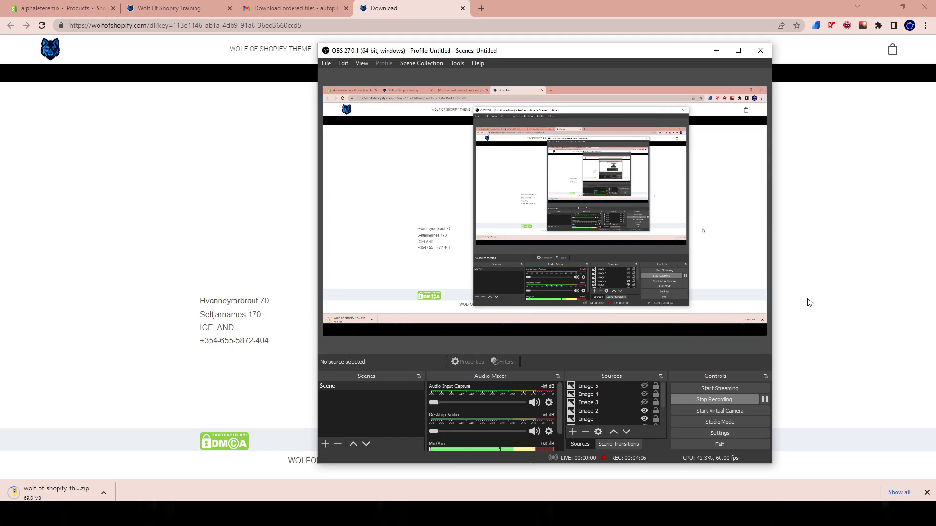
{"action": "left_click", "coordinate": [820, 299]}
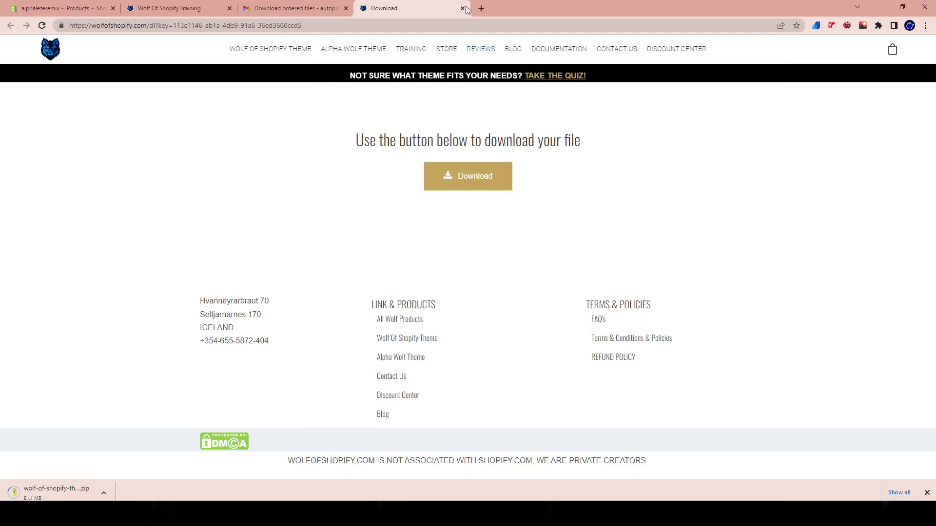
- Close the theme download, Gmail and Wolf of Shopify Training pages and return to the Shopify product list
{"action": "left_click", "coordinate": [347, 9]}
{"action": "left_click", "coordinate": [346, 9]}
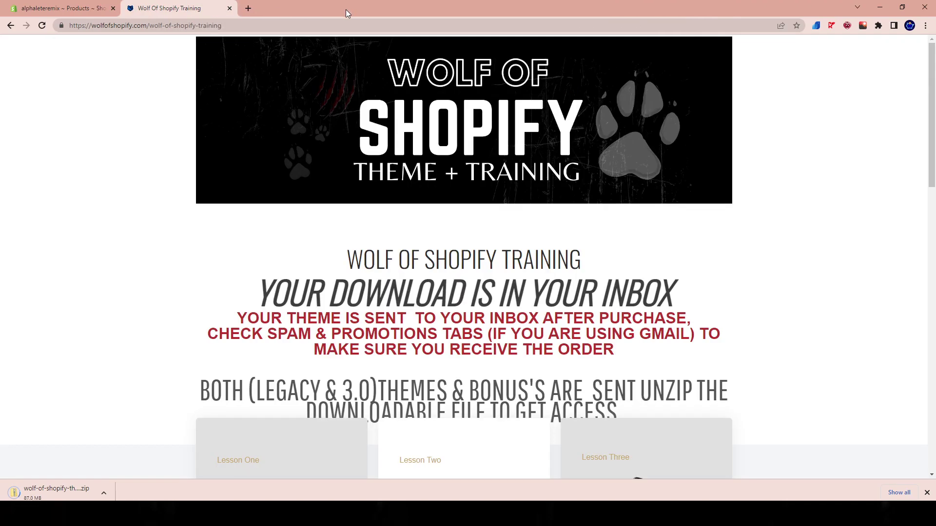
{"action": "left_click", "coordinate": [230, 8]}
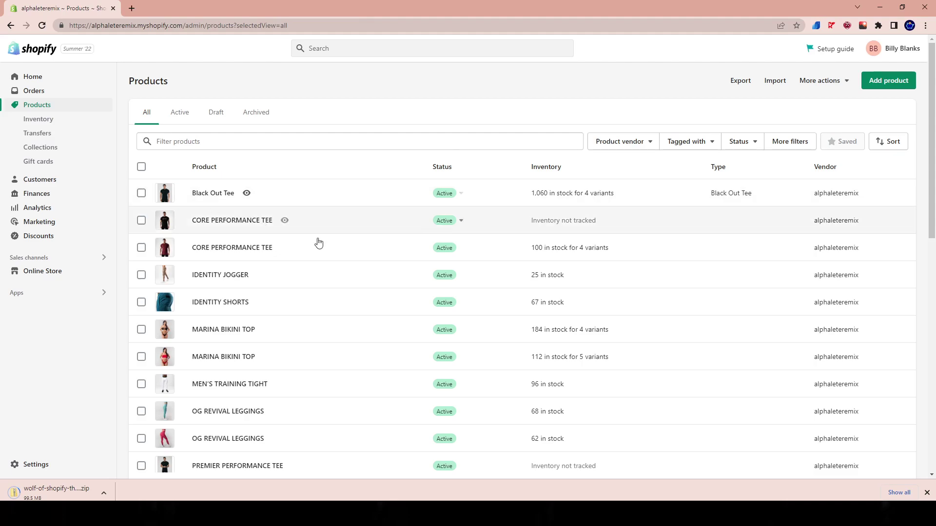
{"action": "scroll", "coordinate": [336, 253], "scroll_direction": "down", "scroll_amount": 3}
{"action": "scroll", "coordinate": [328, 255], "scroll_direction": "up", "scroll_amount": 3}
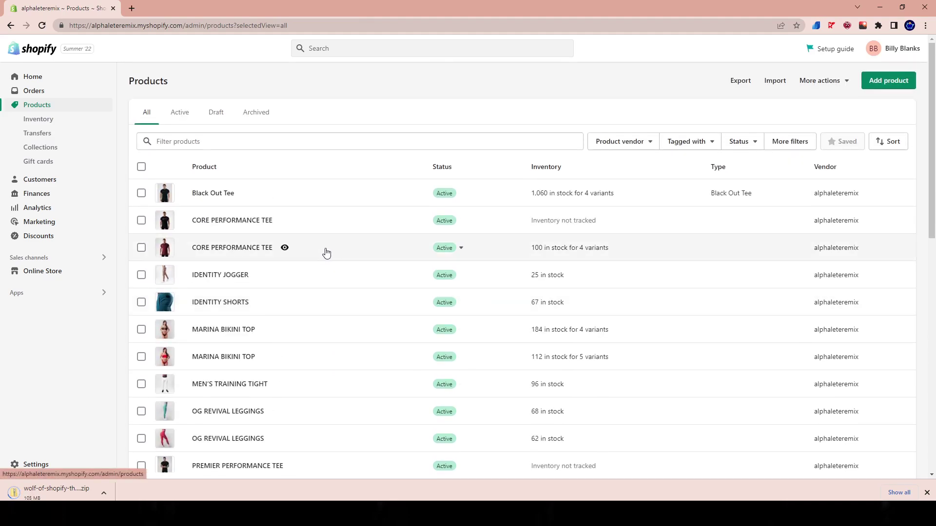
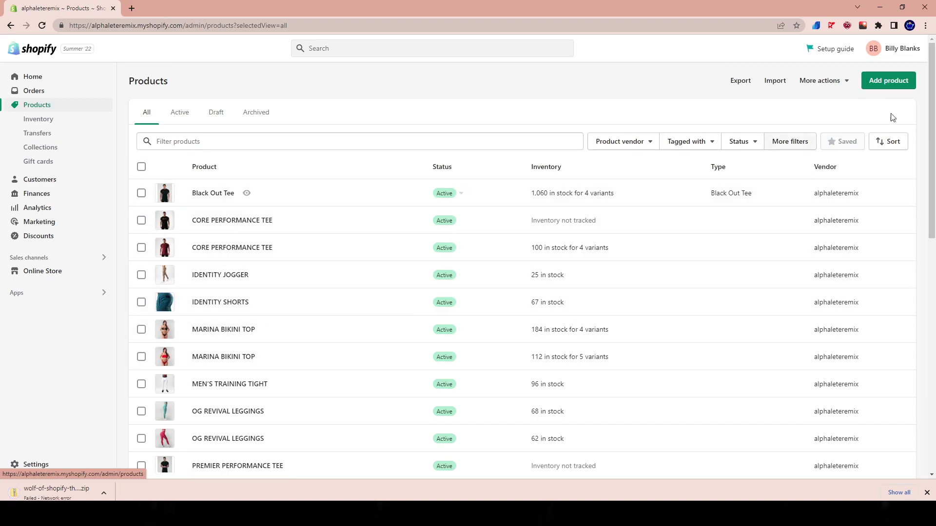
- Start a new product in the store and look over its description, media, pricing, inventory and shipping sections
{"action": "left_click", "coordinate": [881, 83]}
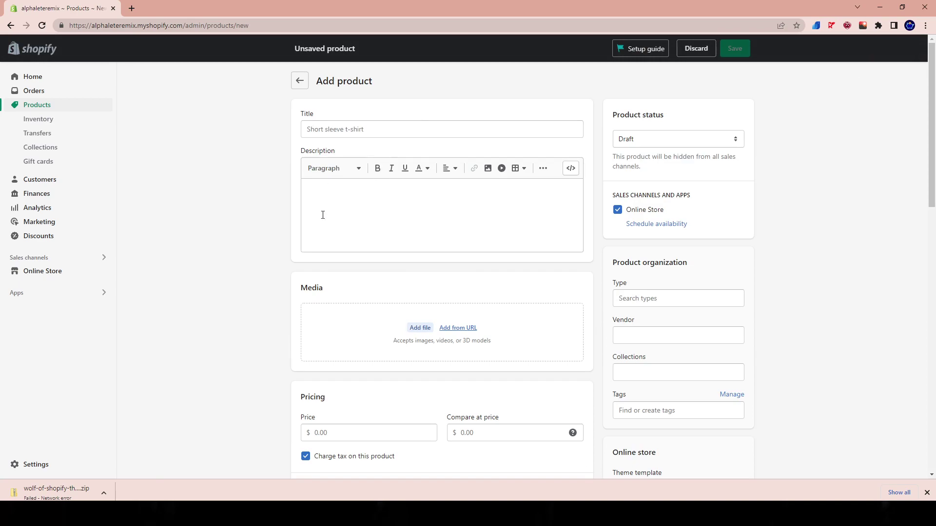
{"action": "scroll", "coordinate": [407, 206], "scroll_direction": "down", "scroll_amount": 1}
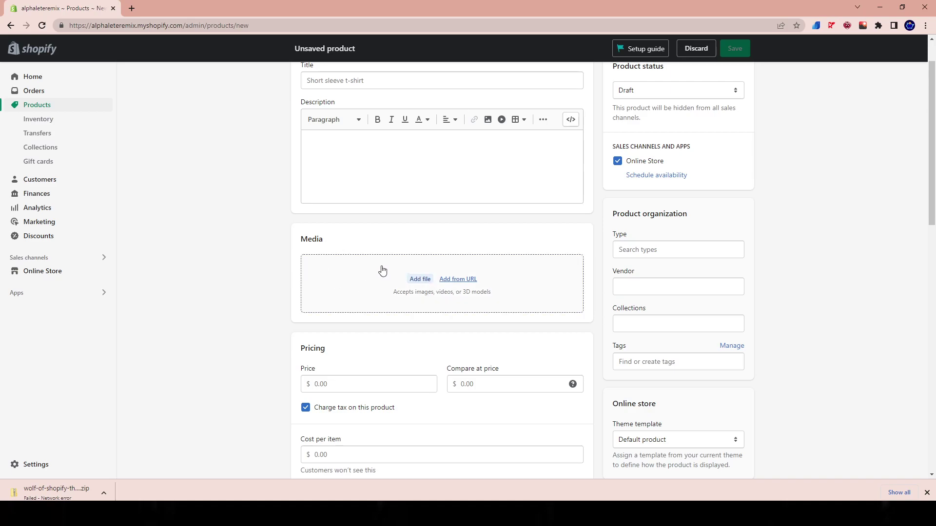
{"action": "scroll", "coordinate": [342, 271], "scroll_direction": "down", "scroll_amount": 3}
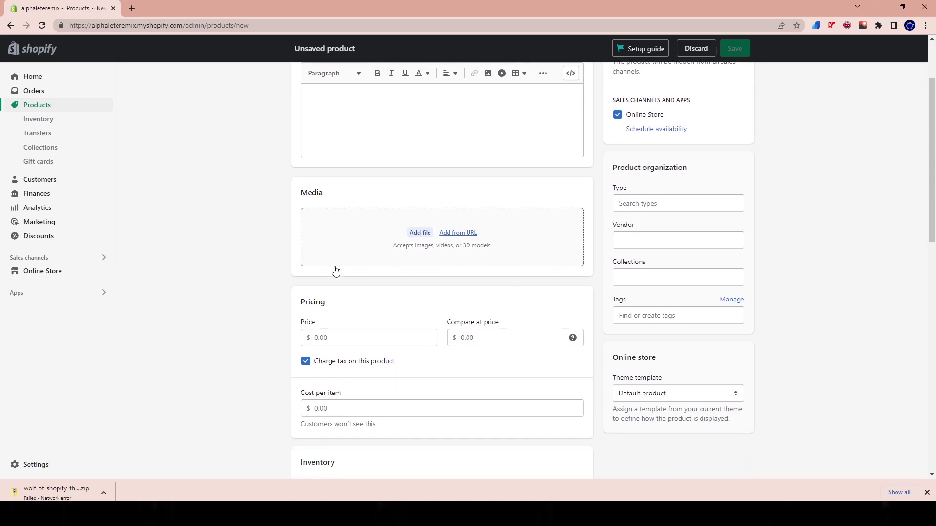
{"action": "left_click_drag", "start_coordinate": [305, 225], "coordinate": [317, 225]}
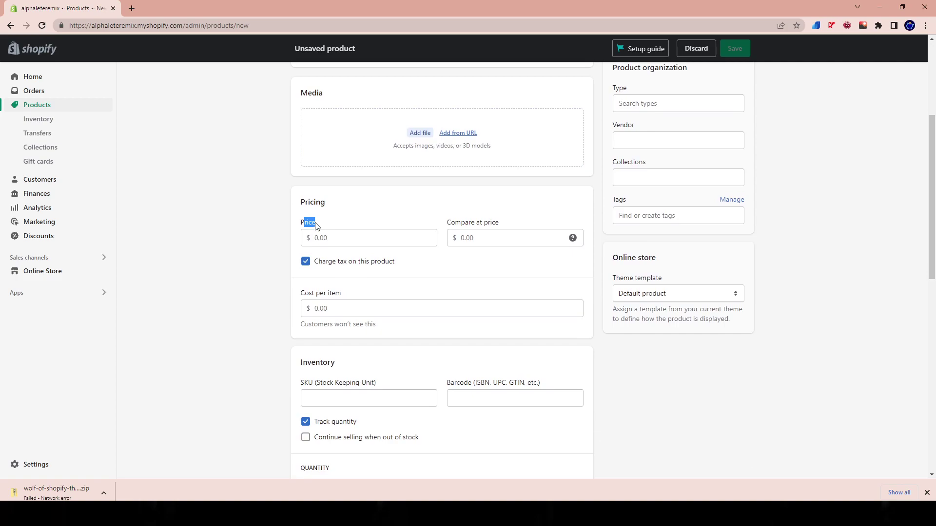
{"action": "left_click", "coordinate": [310, 229]}
{"action": "scroll", "coordinate": [315, 249], "scroll_direction": "down", "scroll_amount": 10}
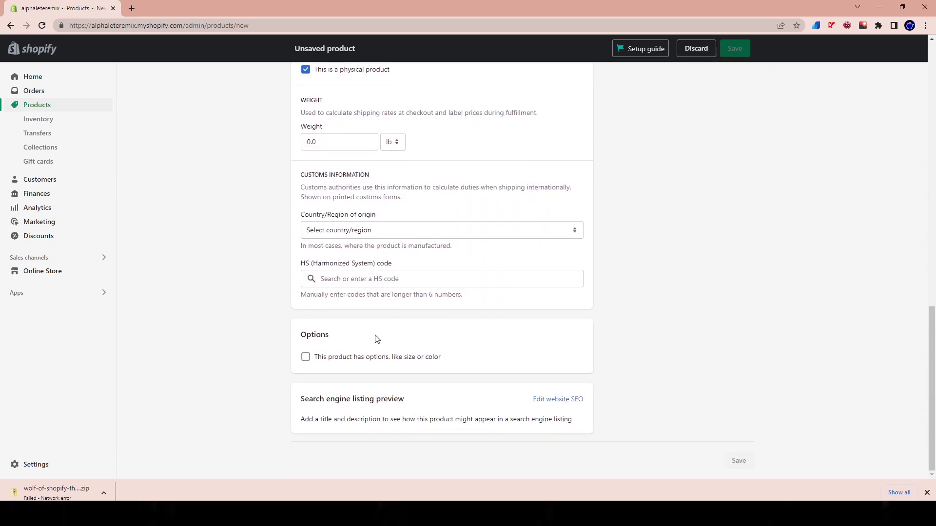
- Enable options for the new product and name the first option Size
{"action": "left_click_drag", "start_coordinate": [291, 334], "coordinate": [332, 348]}
{"action": "left_click", "coordinate": [305, 356]}
{"action": "scroll", "coordinate": [319, 349], "scroll_direction": "down", "scroll_amount": 3}
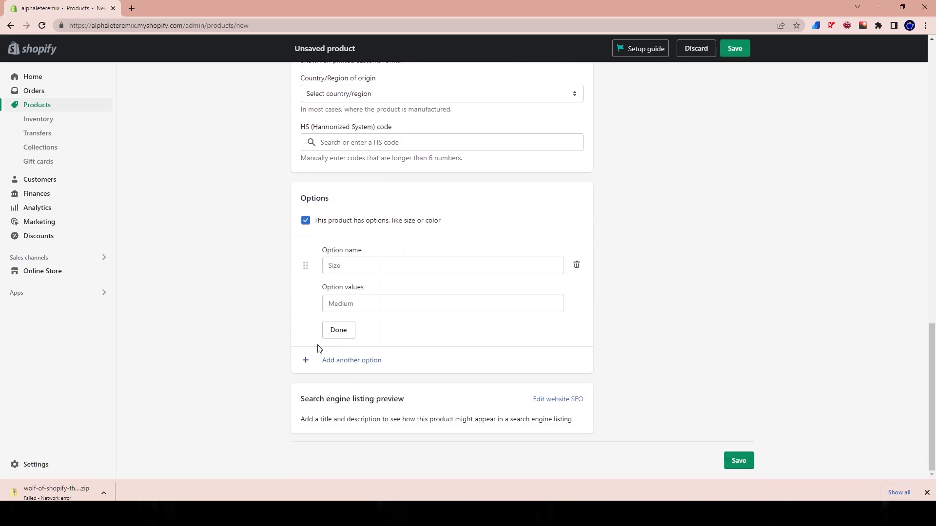
{"action": "left_click", "coordinate": [351, 271]}
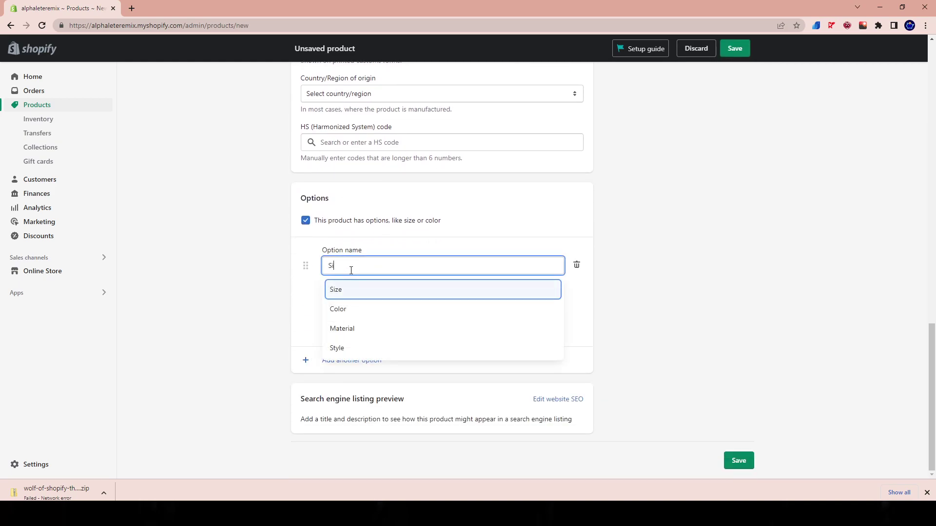
{"action": "key", "text": "Return"}
- Give the Size option the values Small, Medium, Large and X-Large, and finish editing it
{"action": "left_click", "coordinate": [344, 305]}
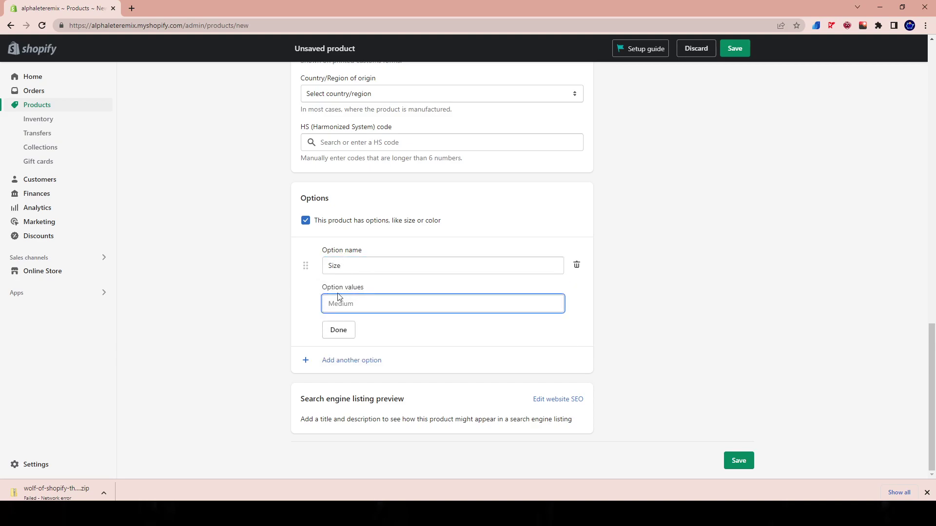
{"action": "type", "text": "Snma"}
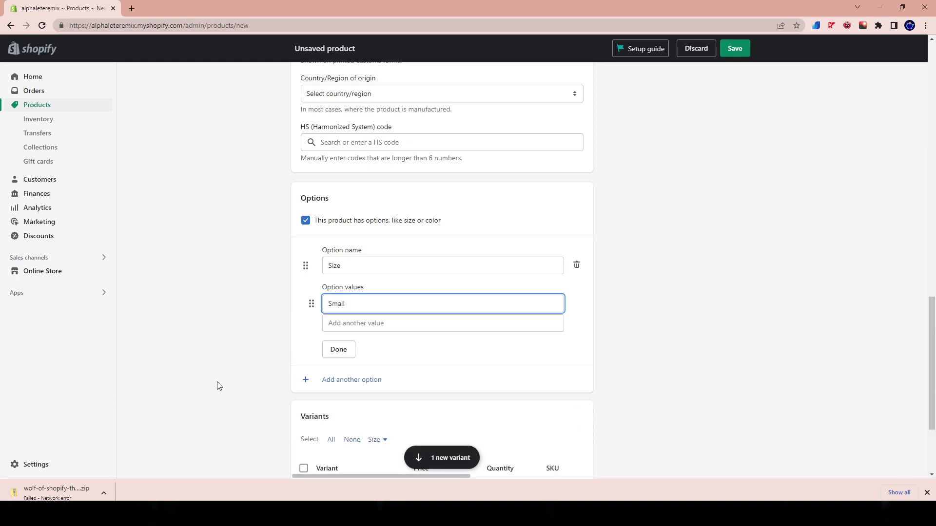
{"action": "left_click", "coordinate": [355, 324]}
{"action": "type", "text": "Mediu"}
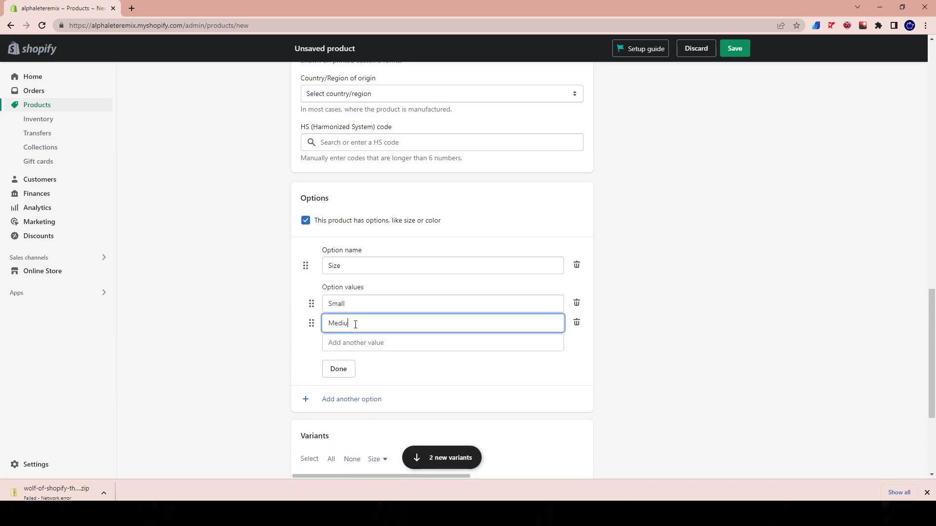
{"action": "type", "text": "m"}
{"action": "left_click", "coordinate": [366, 342]}
{"action": "type", "text": "Large"}
{"action": "left_click", "coordinate": [406, 362]}
{"action": "type", "text": "X"}
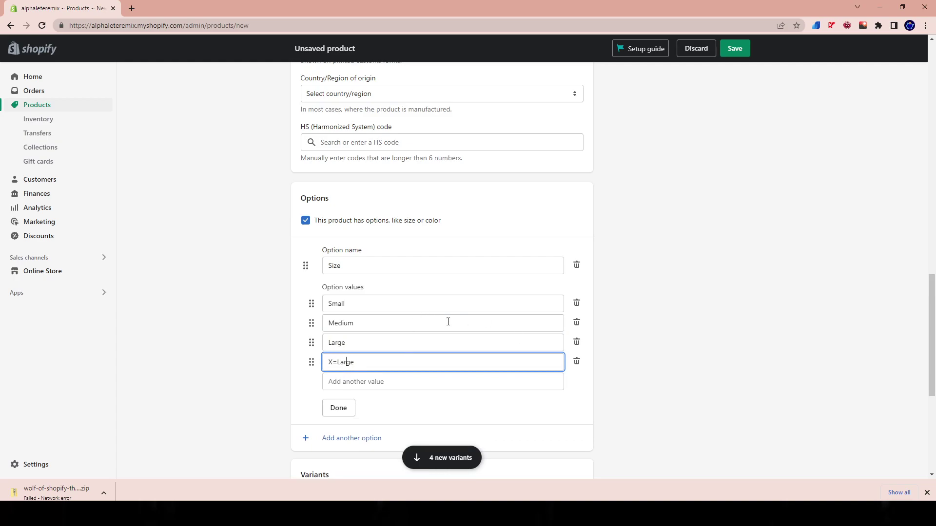
{"action": "key", "text": "BackSpace"}
{"action": "type", "text": "-"}
{"action": "left_click", "coordinate": [338, 408]}
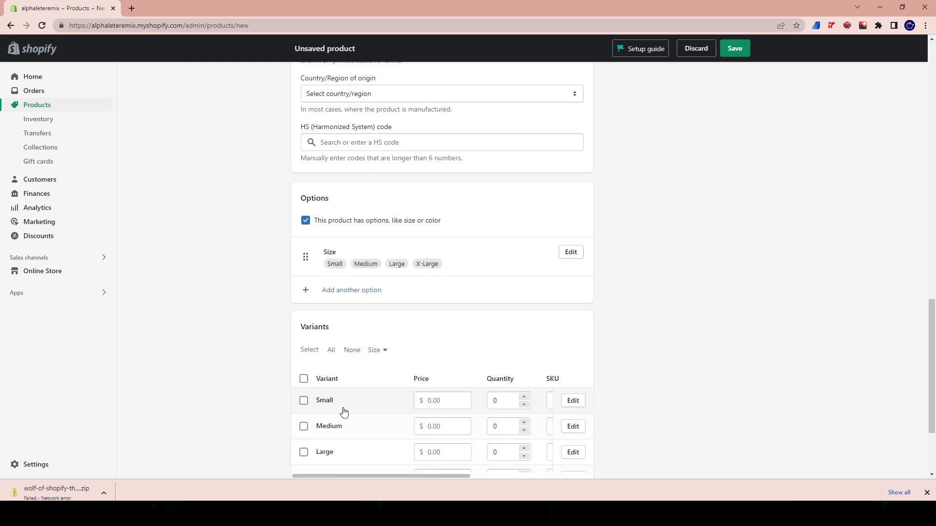
- Try to add a second option named Color to the new product
{"action": "left_click", "coordinate": [345, 294]}
{"action": "left_click", "coordinate": [351, 307]}
{"action": "type", "text": "Color"}
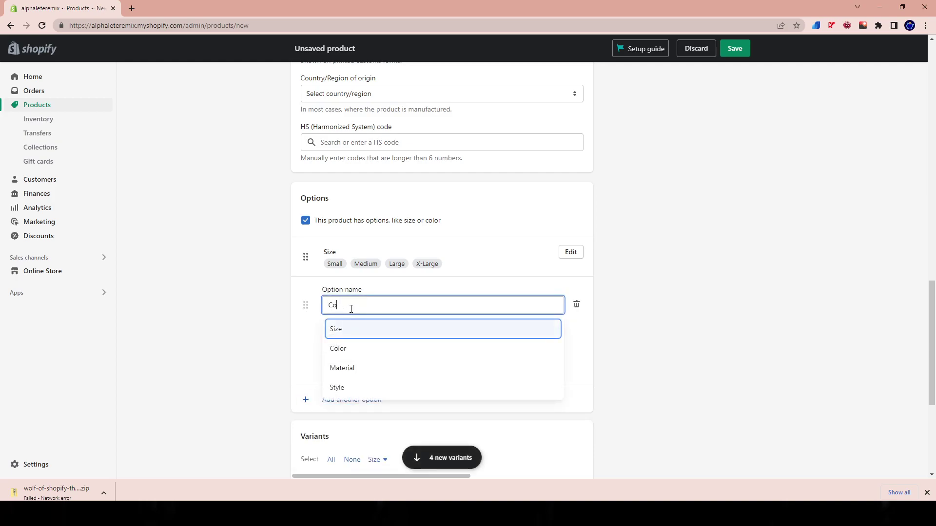
{"action": "left_click", "coordinate": [713, 314]}
{"action": "left_click", "coordinate": [378, 342]}
{"action": "left_click", "coordinate": [576, 304]}
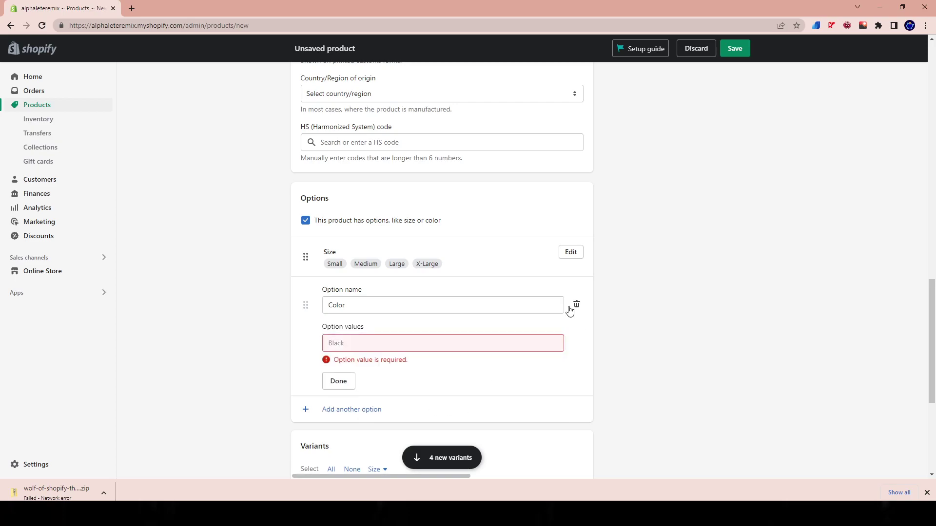
- Leave the new product page without saving its changes and return to the product list
{"action": "scroll", "coordinate": [499, 283], "scroll_direction": "up", "scroll_amount": 15}
{"action": "scroll", "coordinate": [497, 269], "scroll_direction": "up", "scroll_amount": 5}
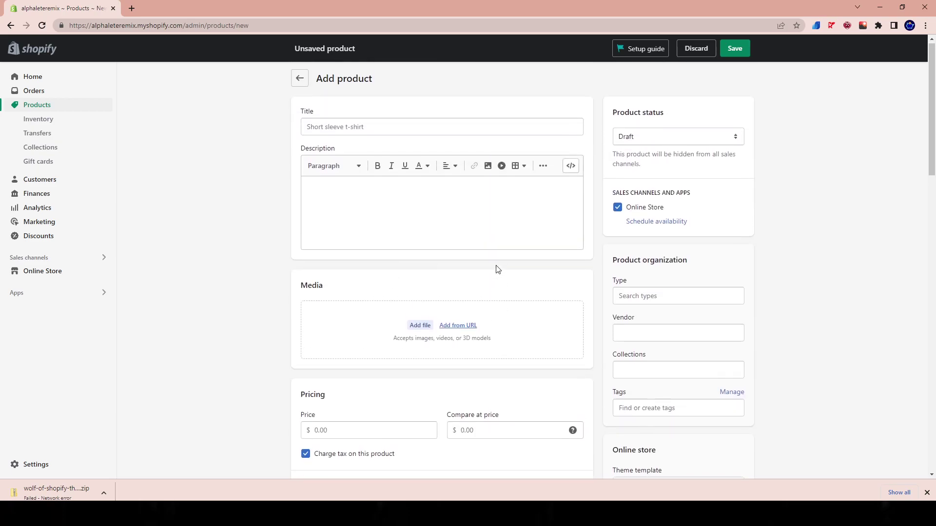
{"action": "left_click", "coordinate": [40, 110]}
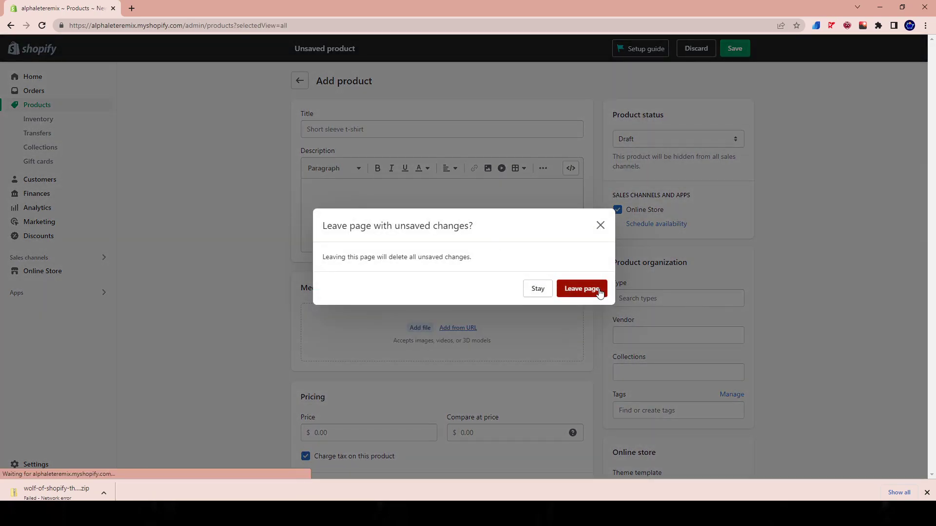
{"action": "left_click", "coordinate": [600, 290]}
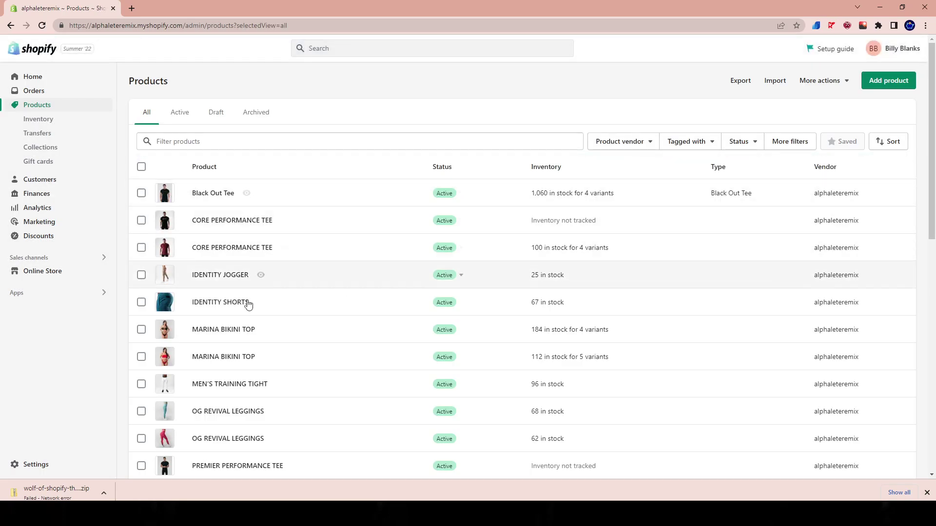
- Open the Black Out Tee product and look over its media, organization details and full description
{"action": "scroll", "coordinate": [284, 297], "scroll_direction": "down", "scroll_amount": 5}
{"action": "scroll", "coordinate": [203, 273], "scroll_direction": "up", "scroll_amount": 5}
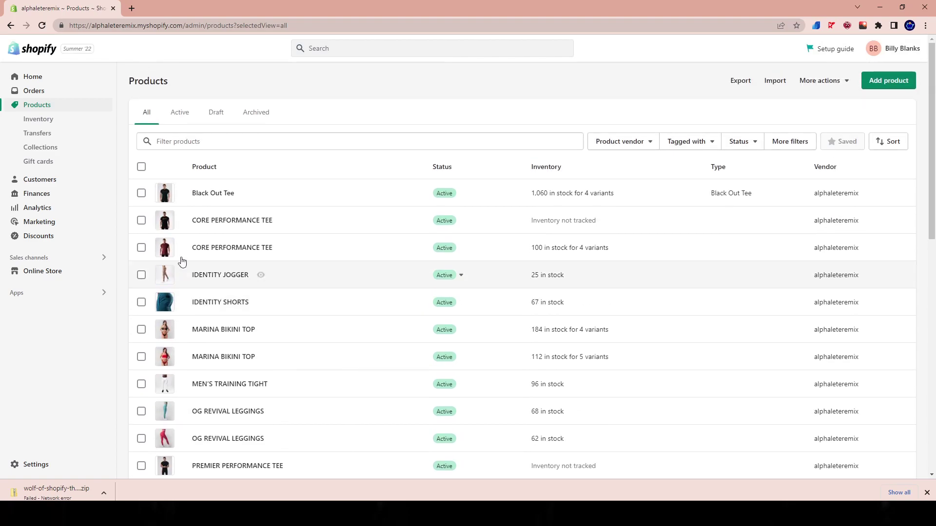
{"action": "left_click", "coordinate": [206, 196]}
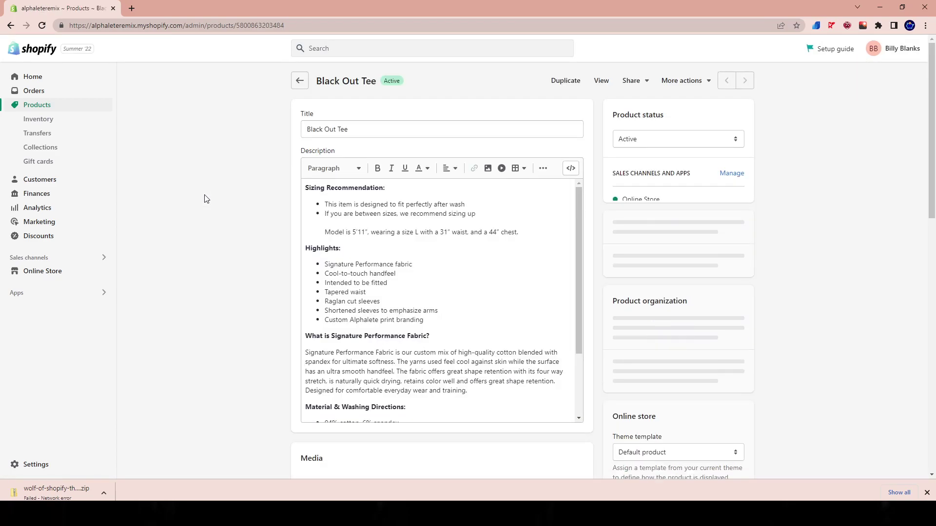
{"action": "scroll", "coordinate": [398, 260], "scroll_direction": "down", "scroll_amount": 6}
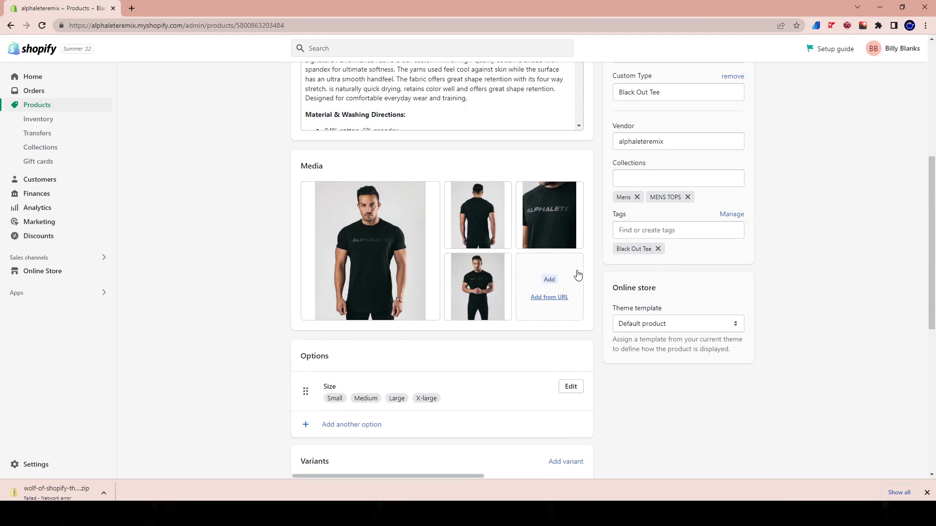
{"action": "scroll", "coordinate": [610, 276], "scroll_direction": "up", "scroll_amount": 6}
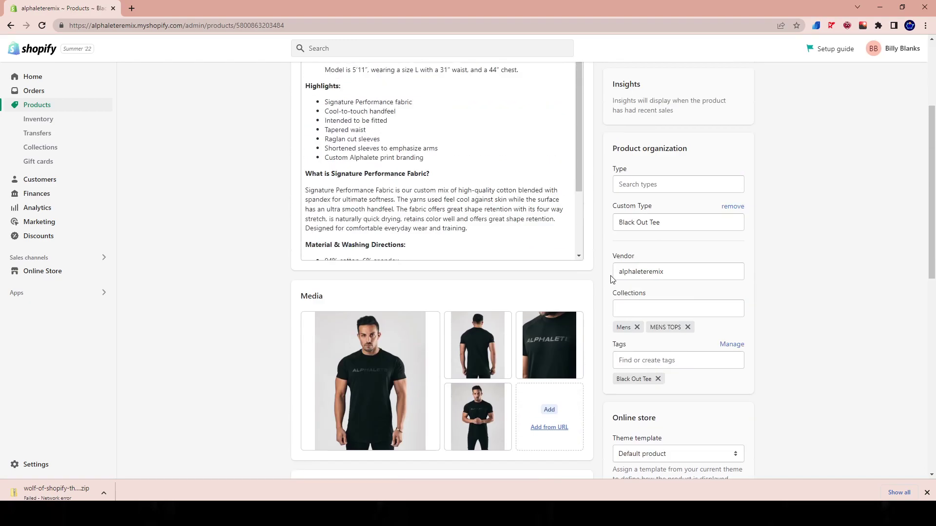
{"action": "scroll", "coordinate": [507, 256], "scroll_direction": "down", "scroll_amount": 3}
{"action": "scroll", "coordinate": [508, 256], "scroll_direction": "up", "scroll_amount": 3}
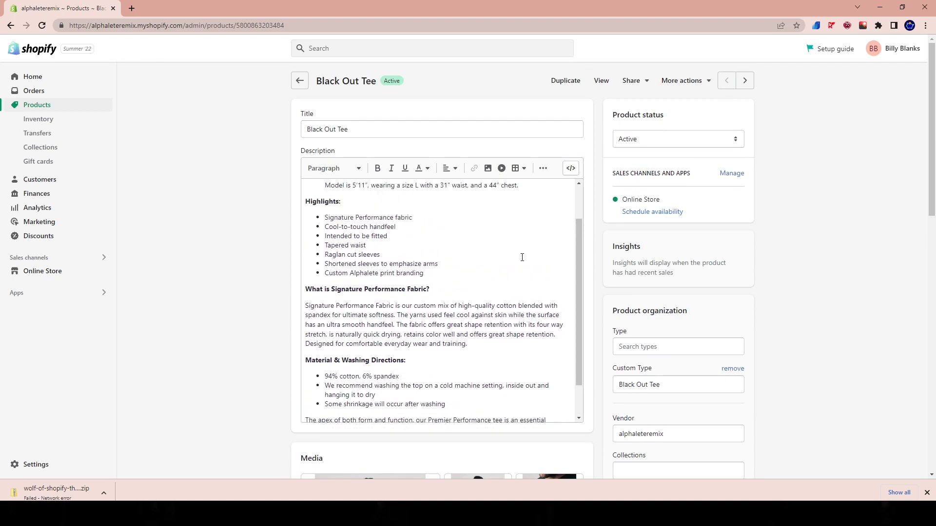
{"action": "scroll", "coordinate": [538, 242], "scroll_direction": "down", "scroll_amount": 2}
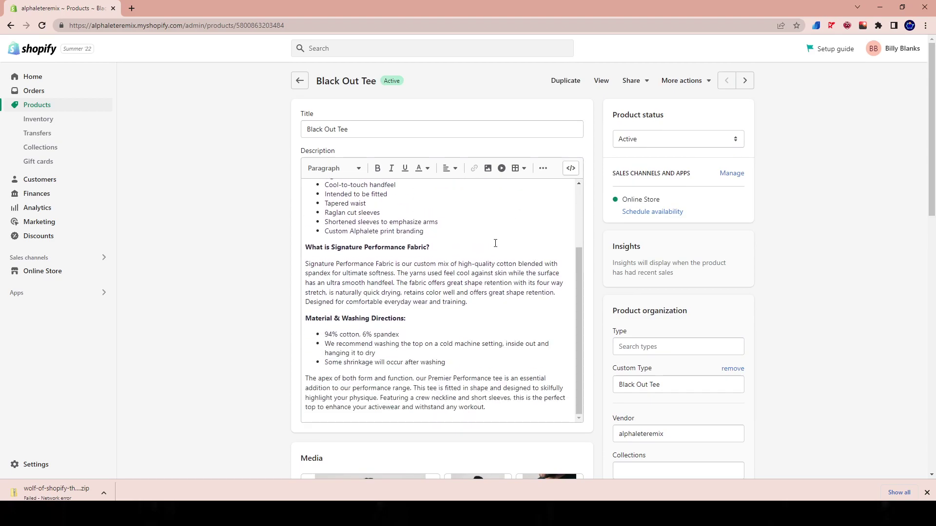
- Review the Black Out Tee's images, title, size options, variant prices and quantities, and search engine listing
{"action": "scroll", "coordinate": [496, 243], "scroll_direction": "down", "scroll_amount": 6}
{"action": "scroll", "coordinate": [516, 307], "scroll_direction": "down", "scroll_amount": 7}
{"action": "scroll", "coordinate": [501, 297], "scroll_direction": "up", "scroll_amount": 9}
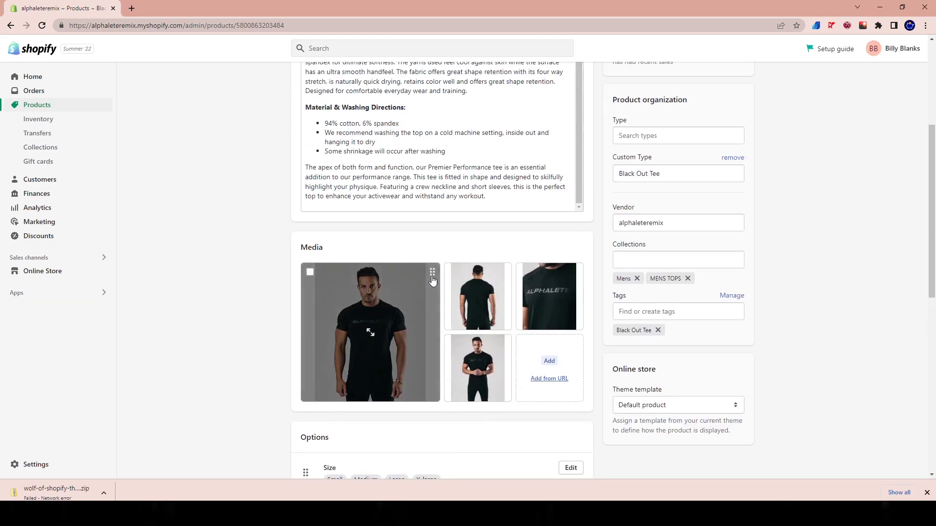
{"action": "scroll", "coordinate": [432, 281], "scroll_direction": "up", "scroll_amount": 4}
{"action": "scroll", "coordinate": [453, 257], "scroll_direction": "up", "scroll_amount": 2}
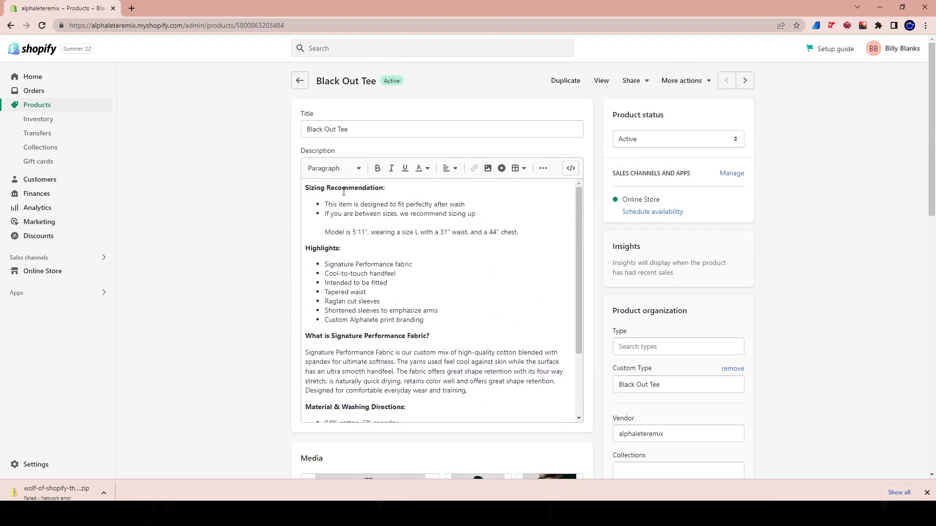
{"action": "left_click_drag", "start_coordinate": [357, 131], "coordinate": [304, 127]}
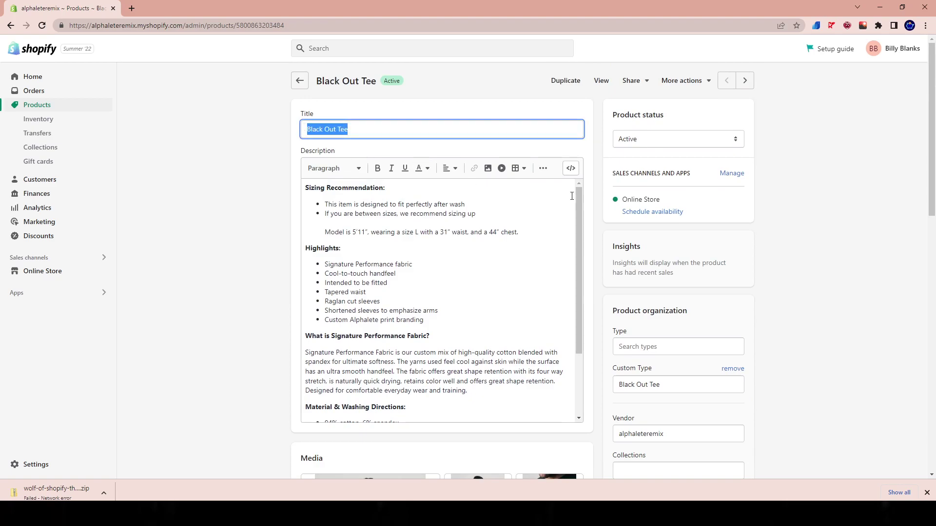
{"action": "scroll", "coordinate": [551, 190], "scroll_direction": "down", "scroll_amount": 13}
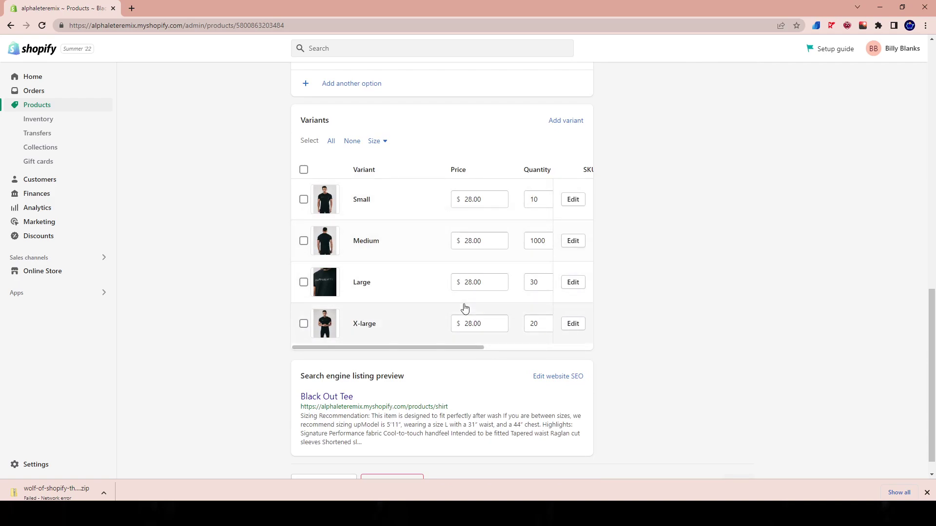
{"action": "scroll", "coordinate": [468, 327], "scroll_direction": "up", "scroll_amount": 5}
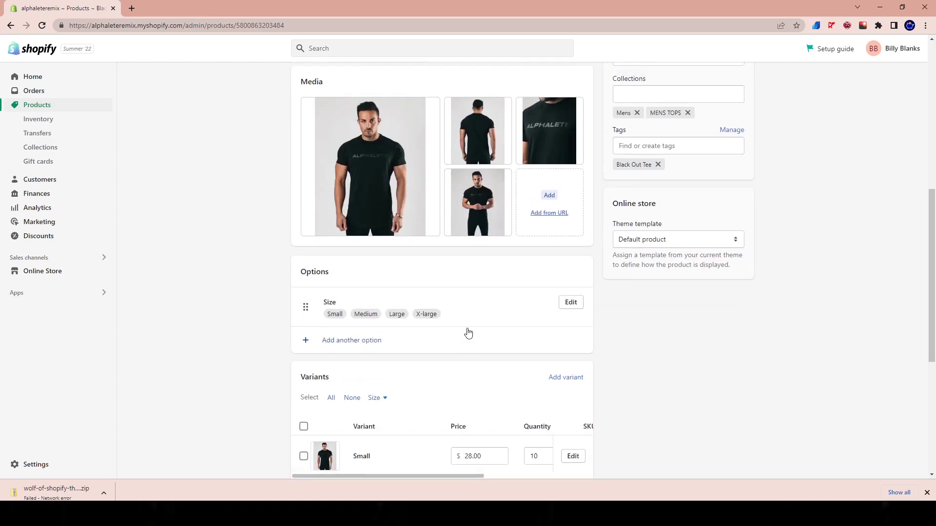
{"action": "scroll", "coordinate": [468, 333], "scroll_direction": "up", "scroll_amount": 8}
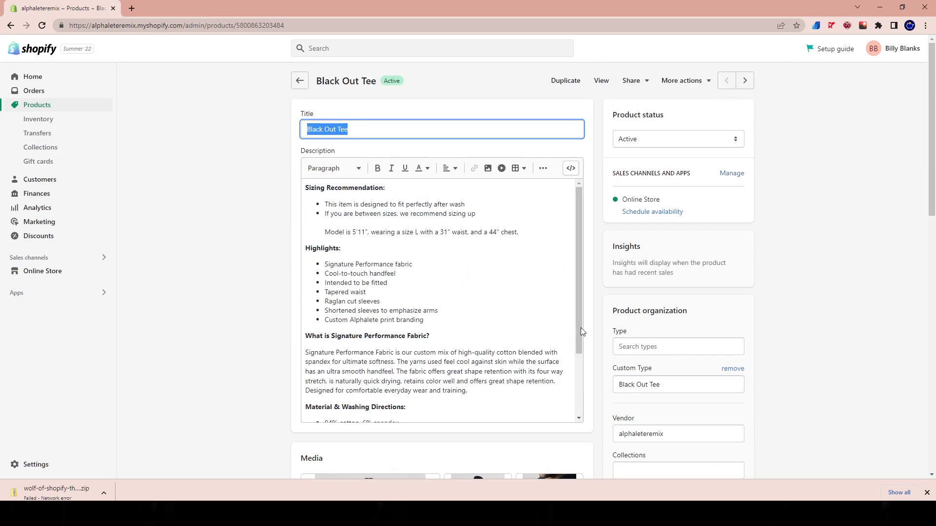
- View the available product status choices for the Black Out Tee and leave the status as set
{"action": "left_click_drag", "start_coordinate": [612, 115], "coordinate": [663, 116]}
{"action": "left_click", "coordinate": [631, 144]}
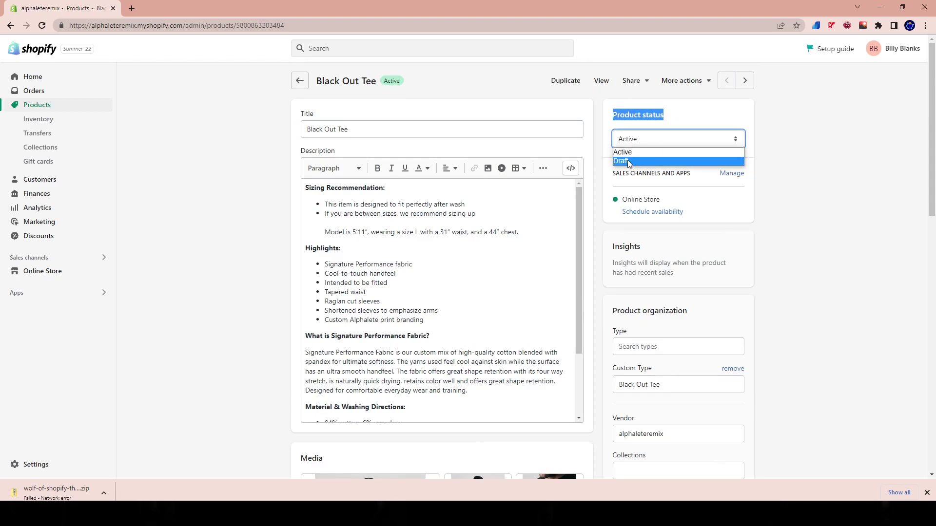
{"action": "left_click", "coordinate": [821, 154]}
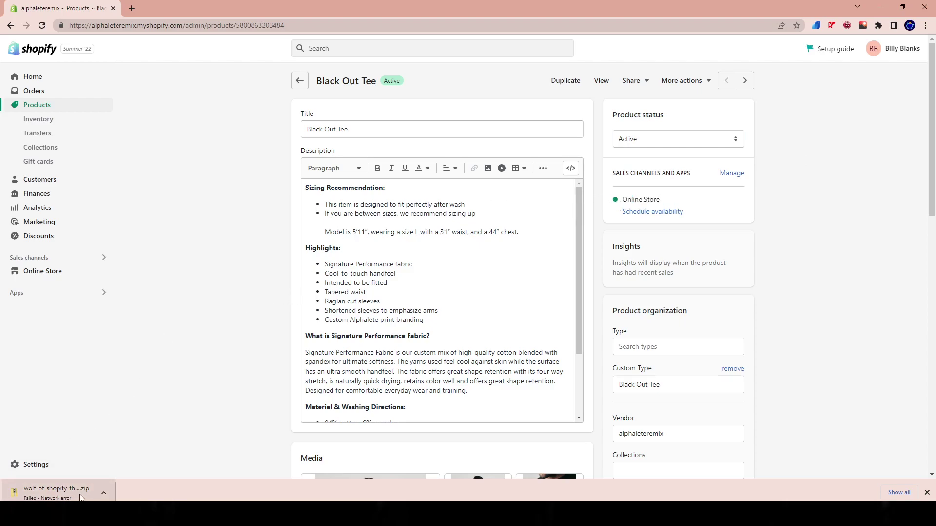
{"action": "key", "text": "alt+Tab"}
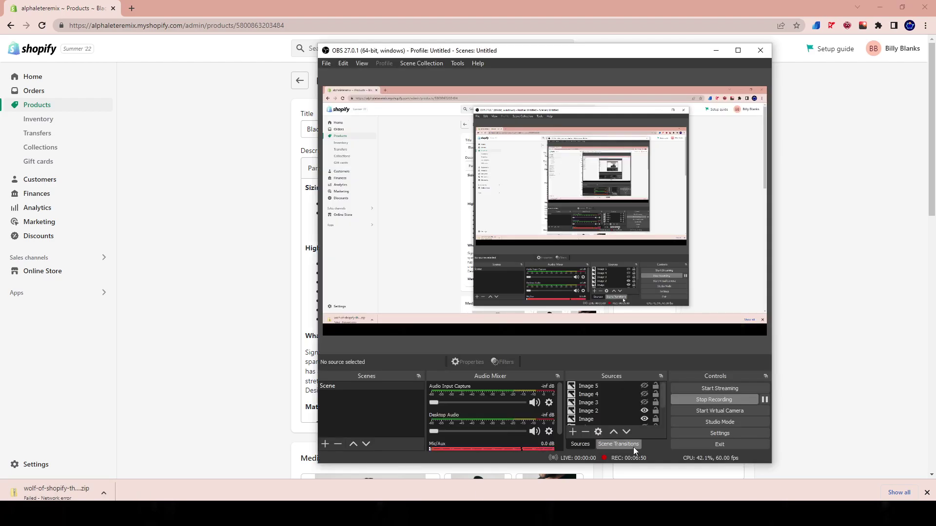
{"action": "left_click", "coordinate": [764, 399]}
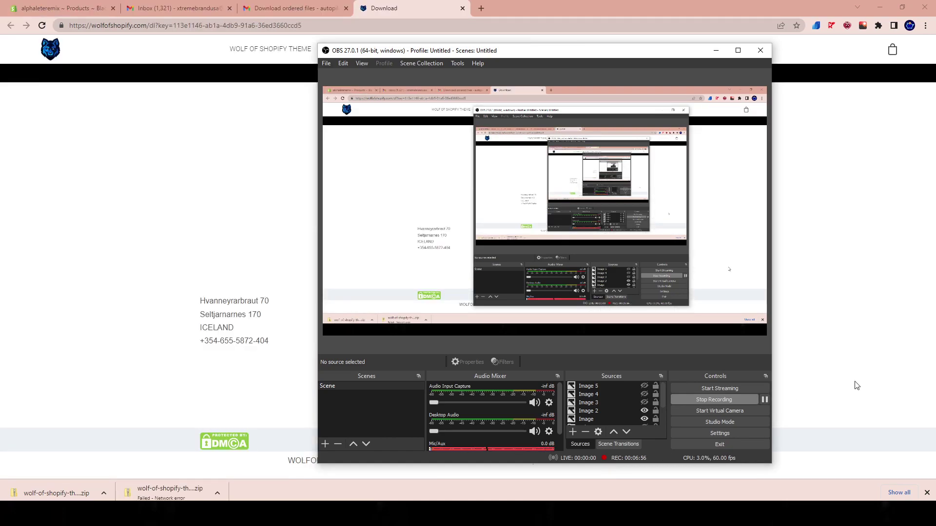
- Open the downloaded wolf-of-shopify-theme zip file and extract all of its contents into the Downloads folder
{"action": "left_click", "coordinate": [854, 384]}
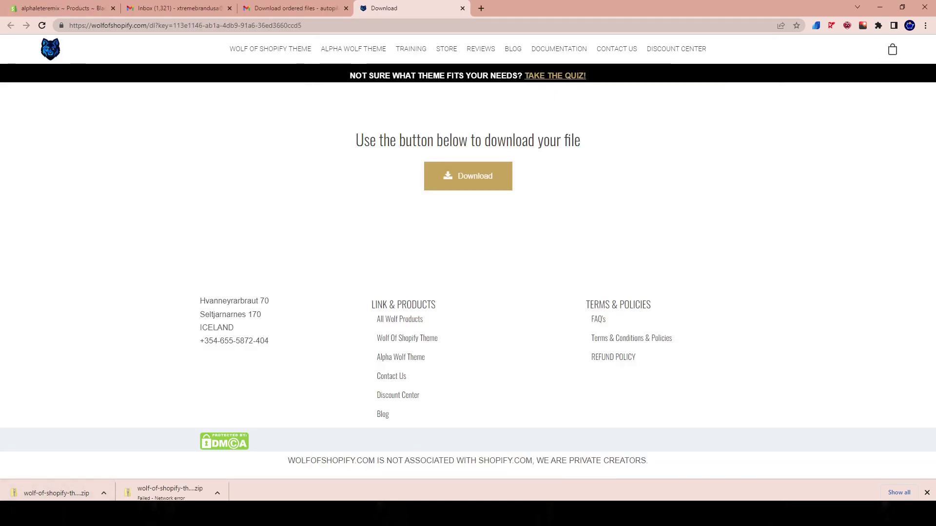
{"action": "left_click", "coordinate": [37, 492]}
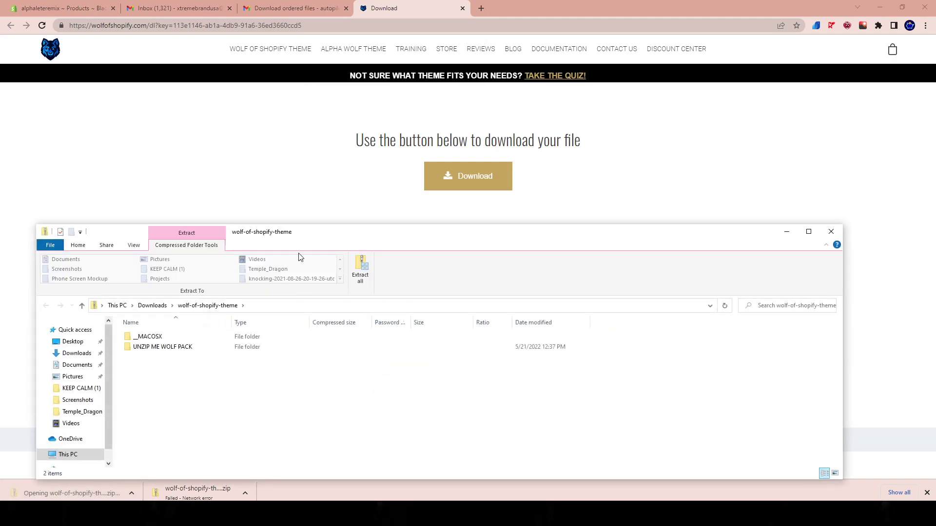
{"action": "left_click", "coordinate": [364, 265]}
{"action": "left_click", "coordinate": [556, 352]}
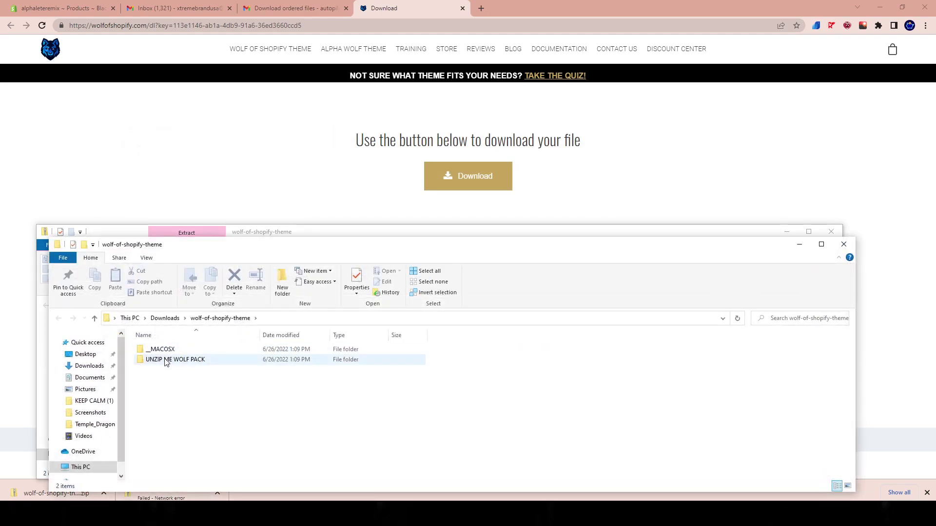
- Open the extracted UNZIP ME WOLF PACK folder, look through its files and select the NEW 3.0 WOLF THEME zip
{"action": "double_click", "coordinate": [166, 362]}
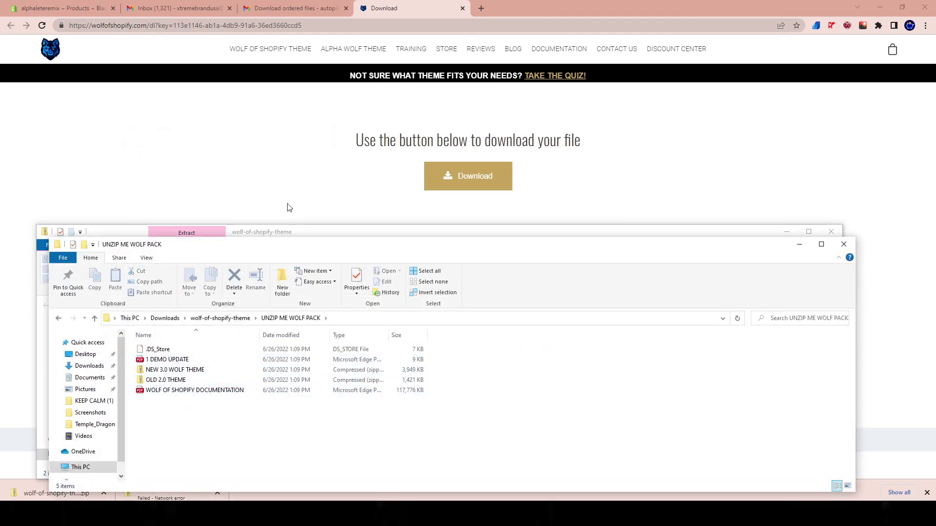
{"action": "left_click_drag", "start_coordinate": [340, 241], "coordinate": [336, 30]}
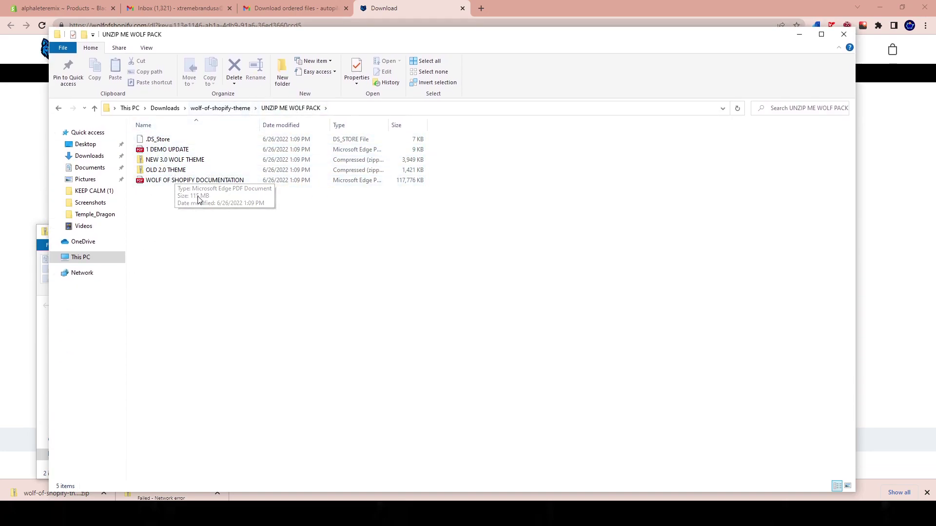
{"action": "left_click", "coordinate": [193, 181]}
{"action": "left_click", "coordinate": [191, 150]}
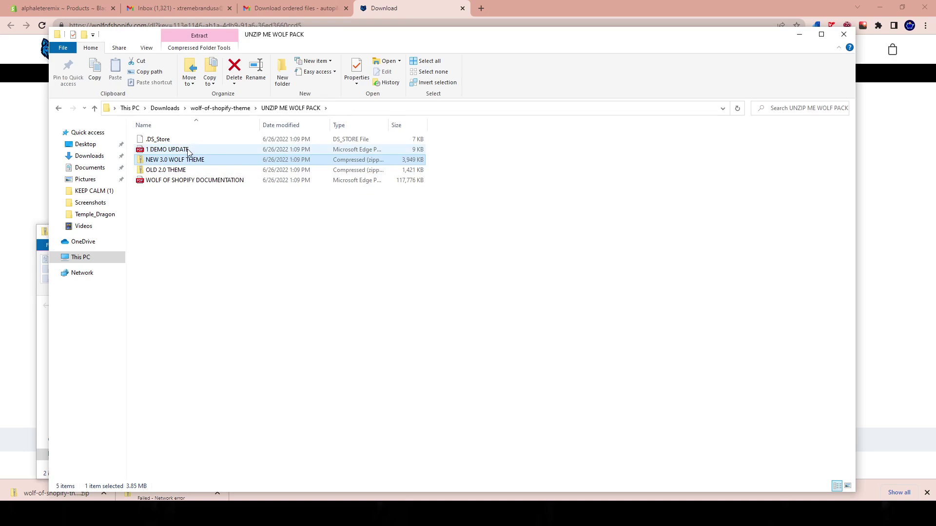
{"action": "left_click", "coordinate": [158, 162]}
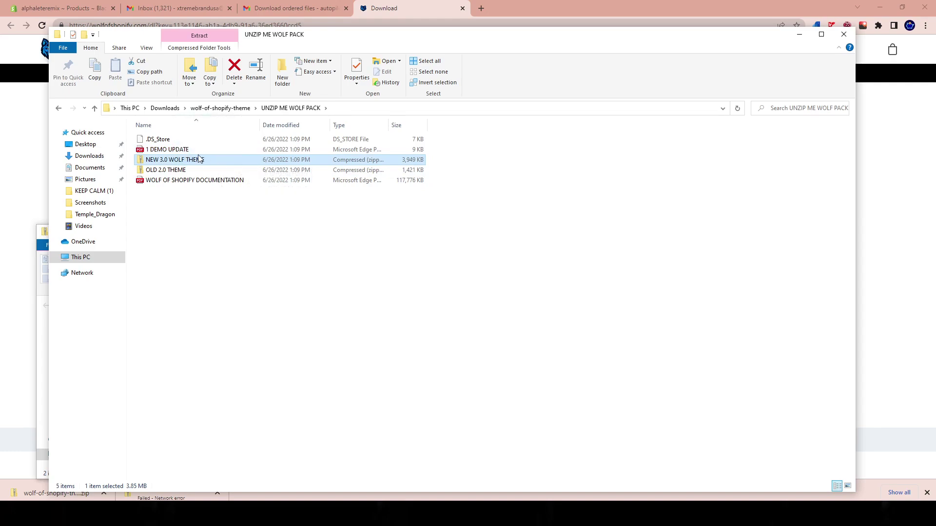
- Switch to the Shopify admin, open the online store's themes and start adding a theme by zip file upload
{"action": "left_click", "coordinate": [67, 8]}
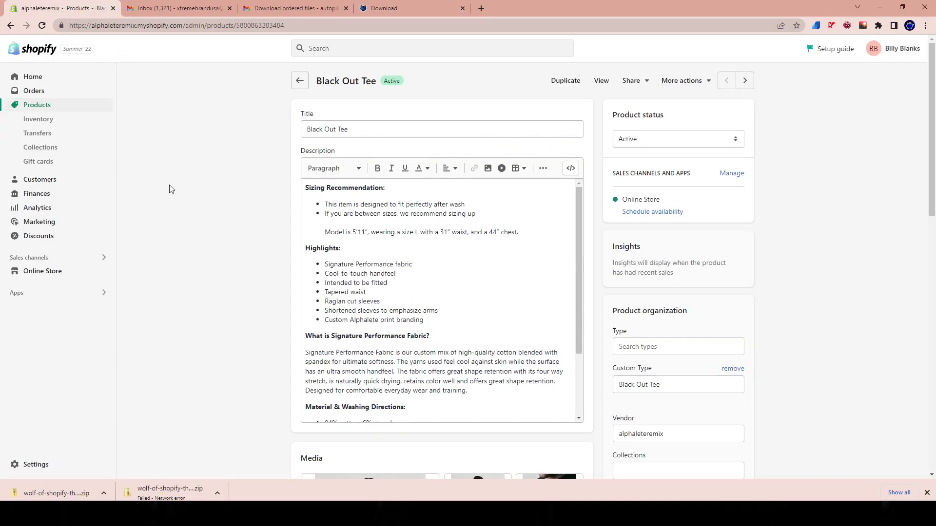
{"action": "left_click", "coordinate": [45, 271]}
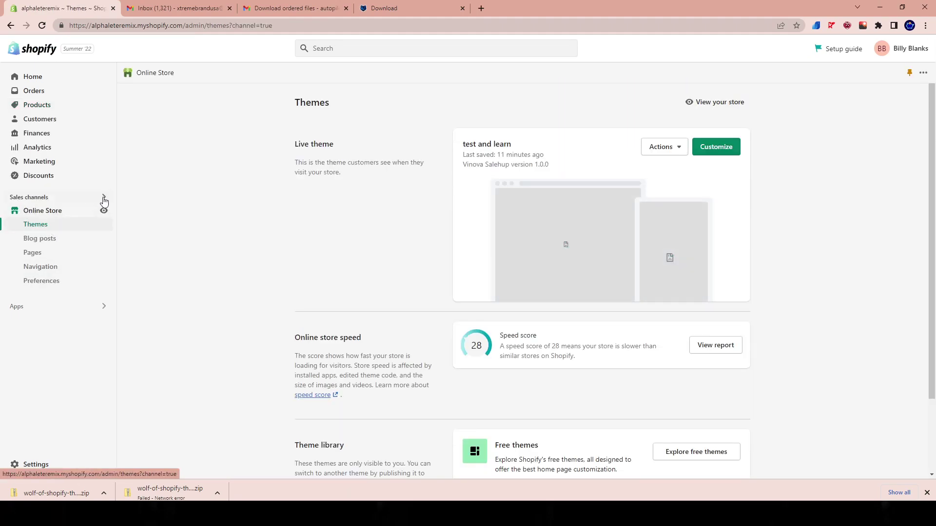
{"action": "scroll", "coordinate": [520, 304], "scroll_direction": "down", "scroll_amount": 2}
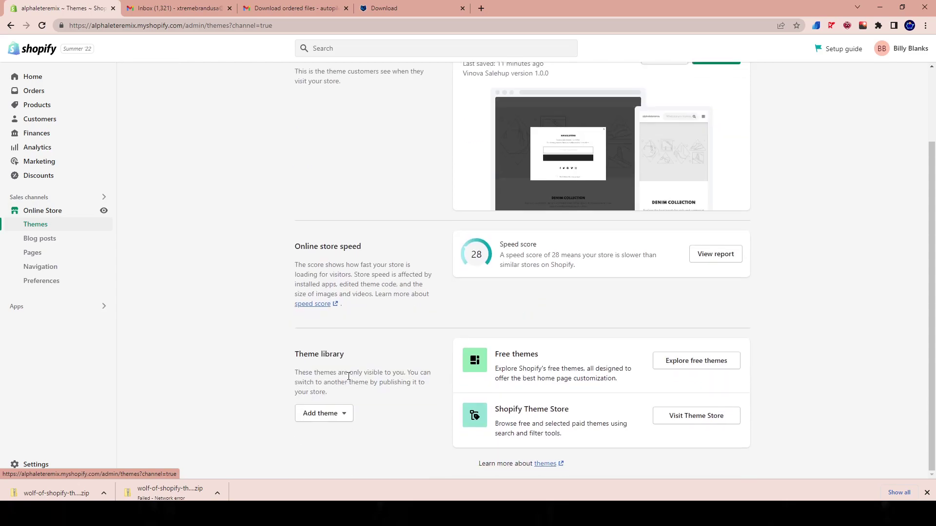
{"action": "left_click", "coordinate": [318, 415]}
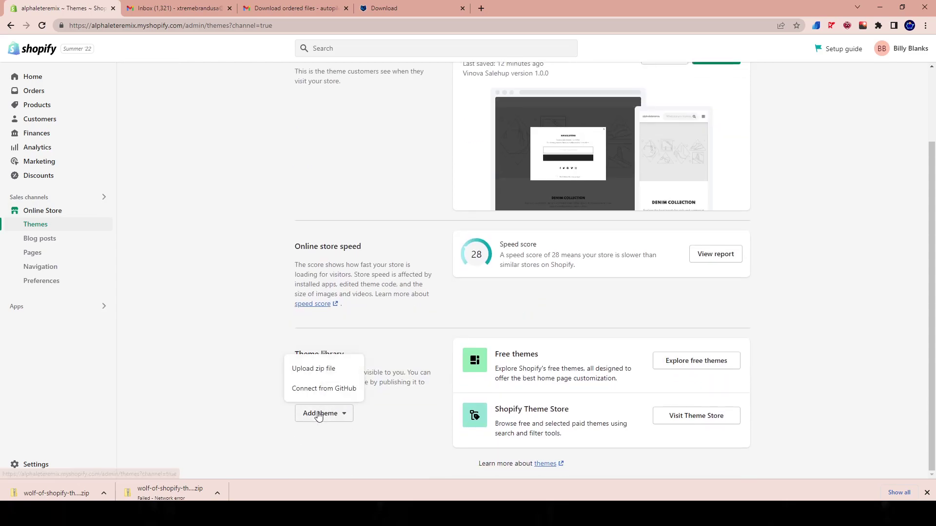
{"action": "left_click", "coordinate": [314, 370]}
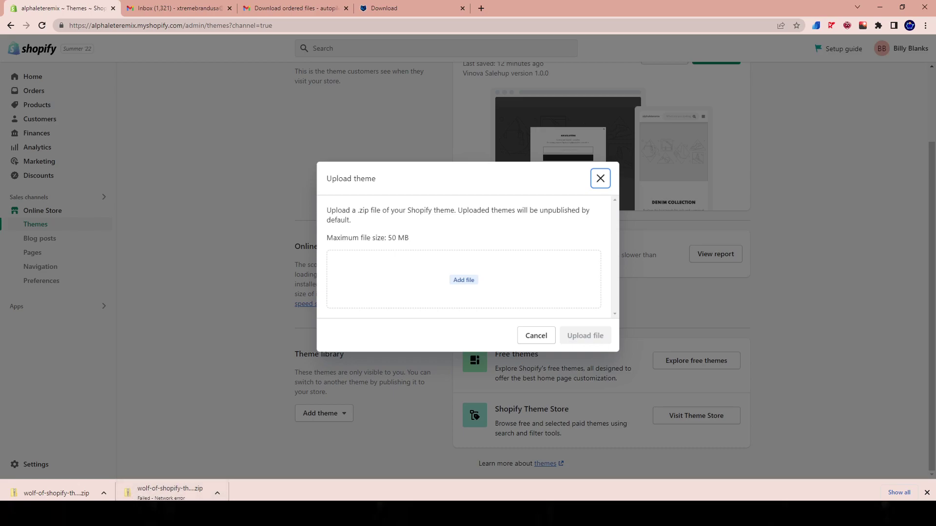
- Add the NEW 3.0 WOLF THEME zip from the extracted folder to the theme upload and upload it to the theme library
{"action": "mouse_move", "coordinate": [300, 512]}
{"action": "left_click", "coordinate": [376, 475]}
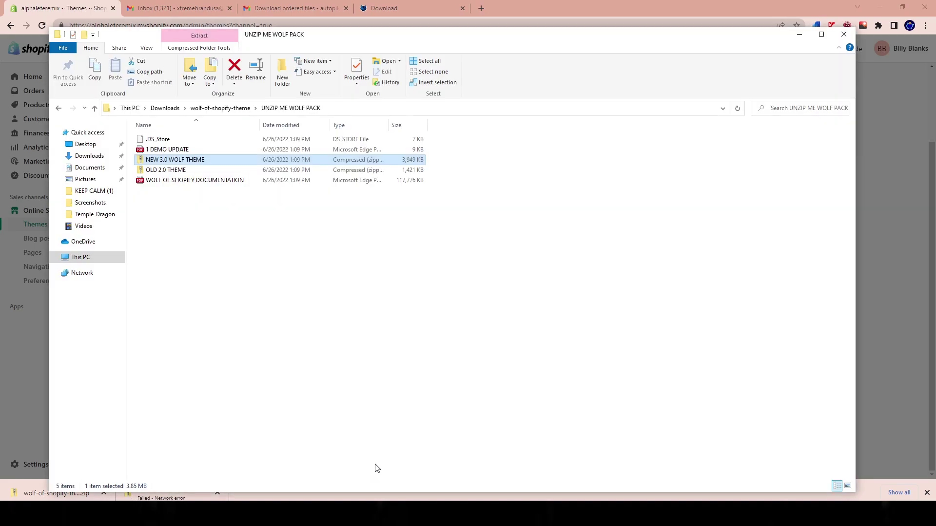
{"action": "left_click_drag", "start_coordinate": [329, 39], "coordinate": [790, 151]}
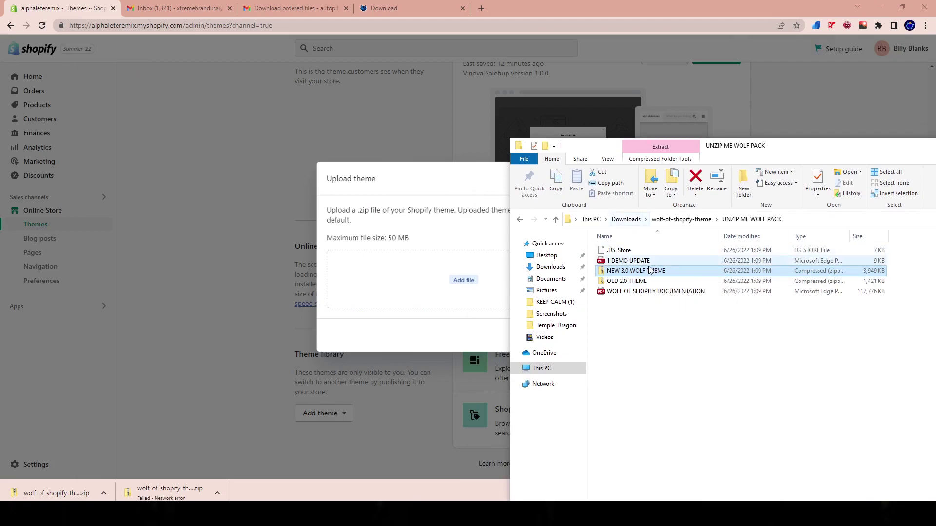
{"action": "left_click_drag", "start_coordinate": [683, 276], "coordinate": [446, 282]}
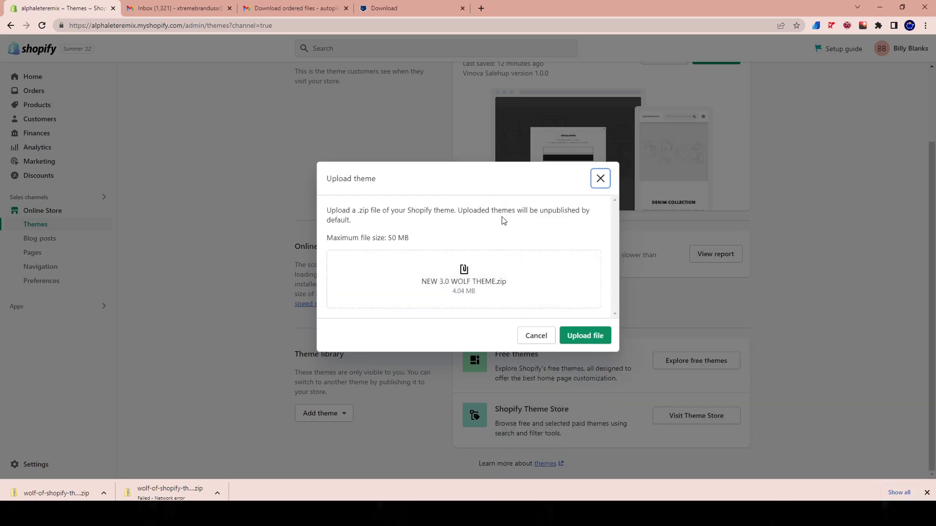
{"action": "left_click", "coordinate": [592, 340]}
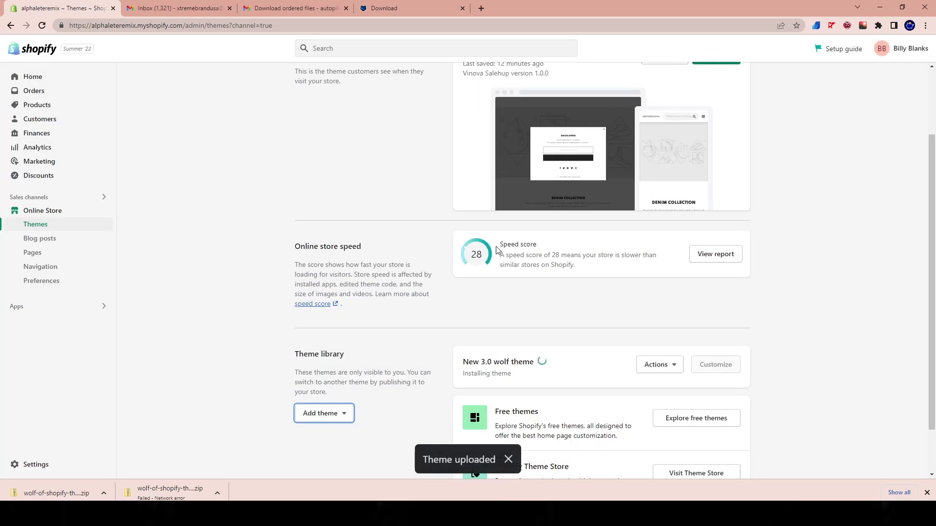
{"action": "scroll", "coordinate": [491, 262], "scroll_direction": "down", "scroll_amount": 1}
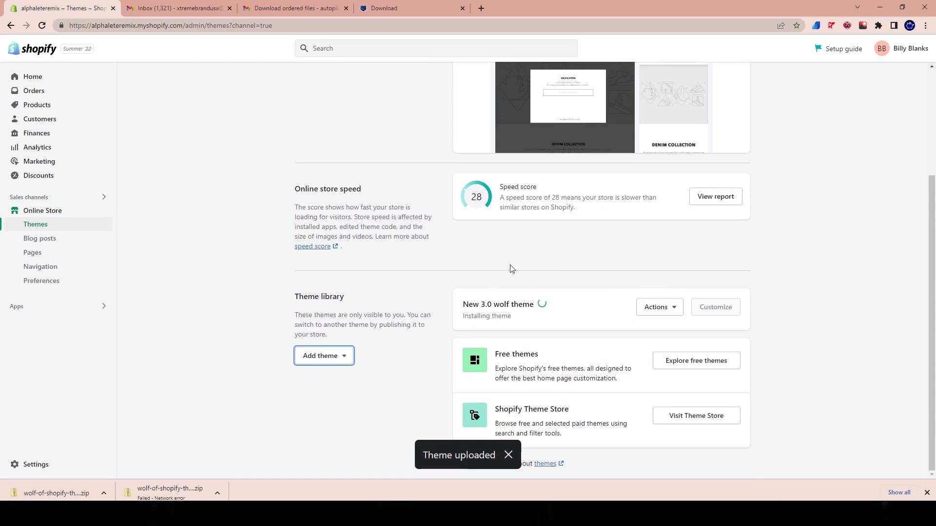
- Close the inbox, order files and Download browser tabs, and dismiss the downloads bar
{"action": "left_click", "coordinate": [346, 9]}
{"action": "left_click", "coordinate": [229, 8]}
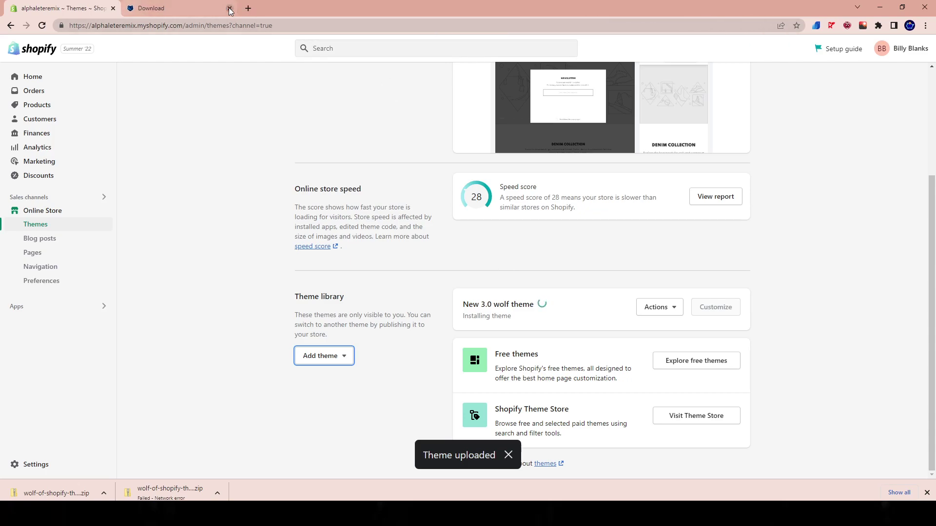
{"action": "left_click", "coordinate": [229, 8]}
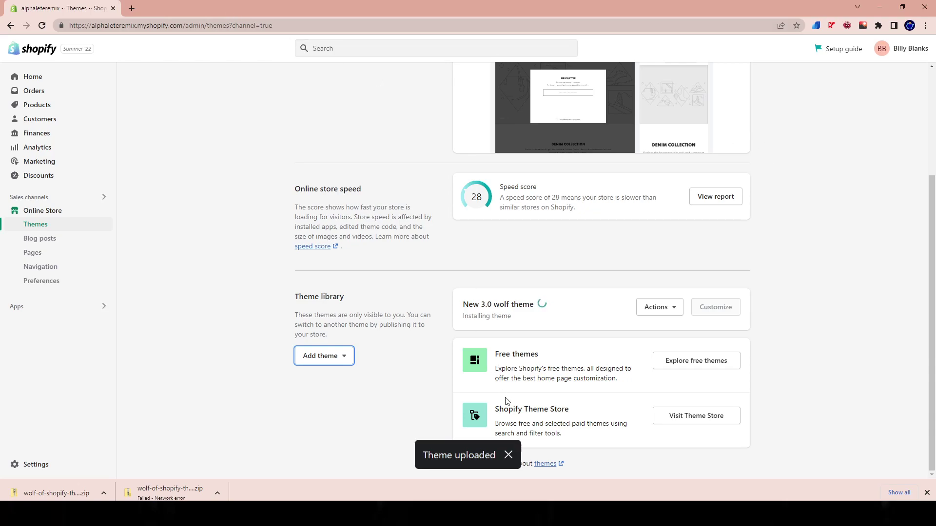
{"action": "left_click", "coordinate": [927, 493]}
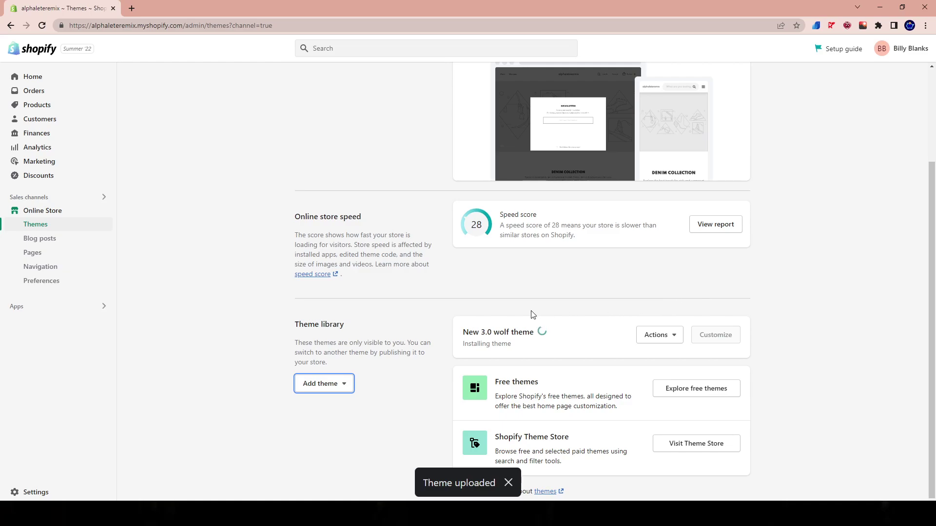
{"action": "scroll", "coordinate": [604, 311], "scroll_direction": "up", "scroll_amount": 2}
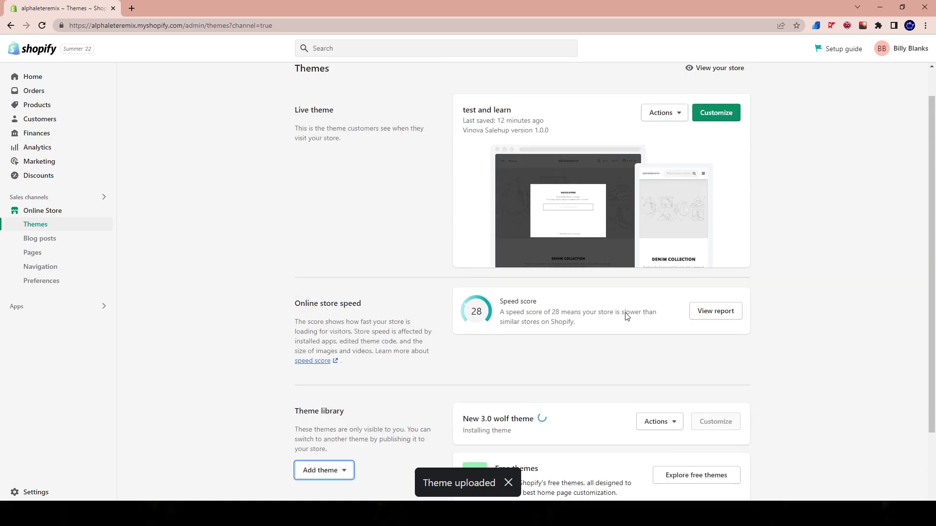
{"action": "scroll", "coordinate": [537, 370], "scroll_direction": "down", "scroll_amount": 1}
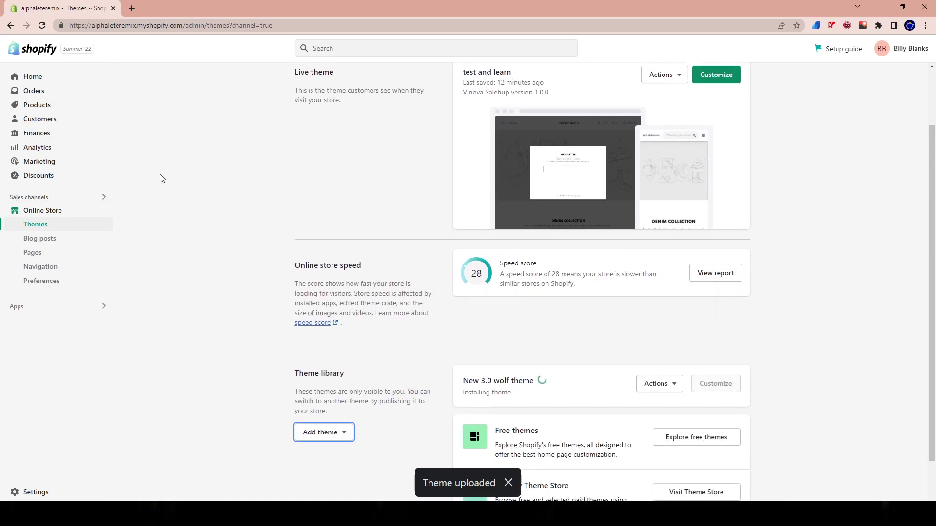
- Open the store's product collections and look through the full list
{"action": "left_click", "coordinate": [34, 109]}
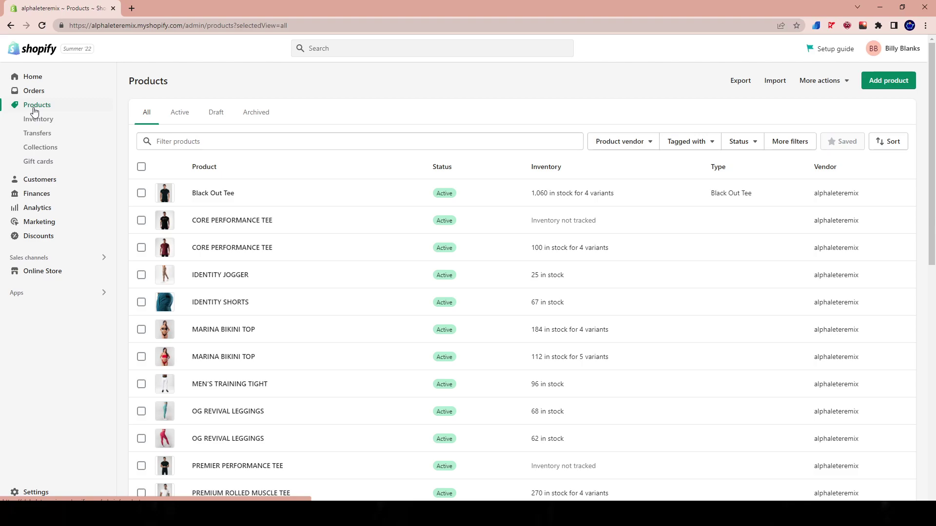
{"action": "left_click", "coordinate": [50, 152]}
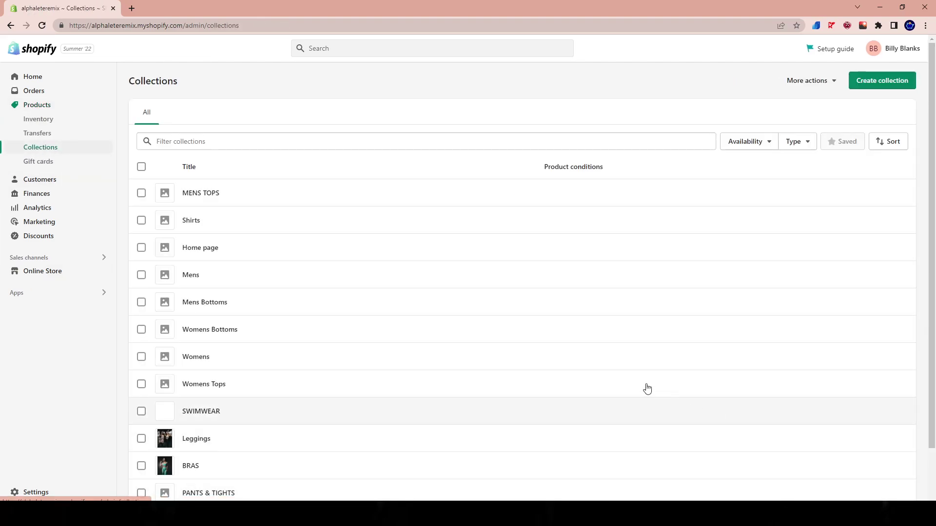
{"action": "scroll", "coordinate": [372, 371], "scroll_direction": "down", "scroll_amount": 1}
{"action": "scroll", "coordinate": [371, 372], "scroll_direction": "down", "scroll_amount": 1}
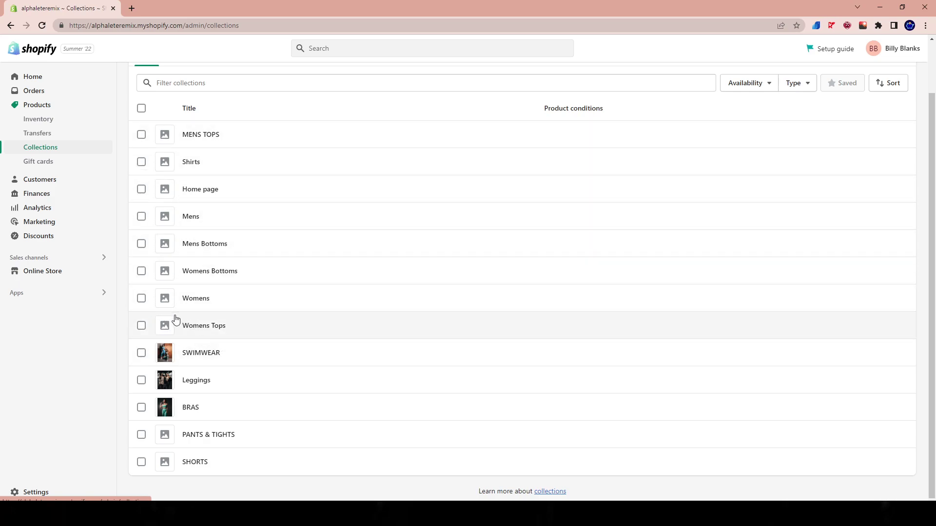
- Return to the online store's themes and publish the New 3.0 wolf theme as the live theme
{"action": "left_click", "coordinate": [51, 273]}
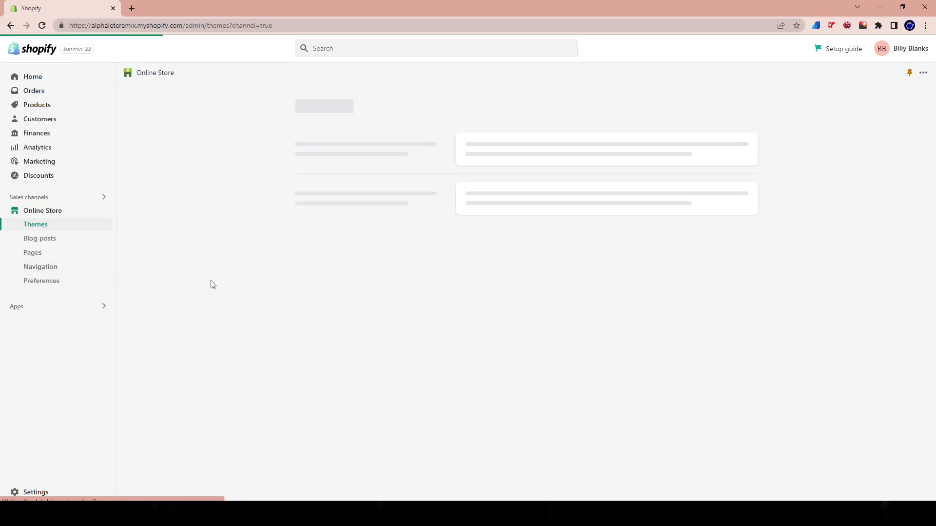
{"action": "scroll", "coordinate": [835, 226], "scroll_direction": "down", "scroll_amount": 3}
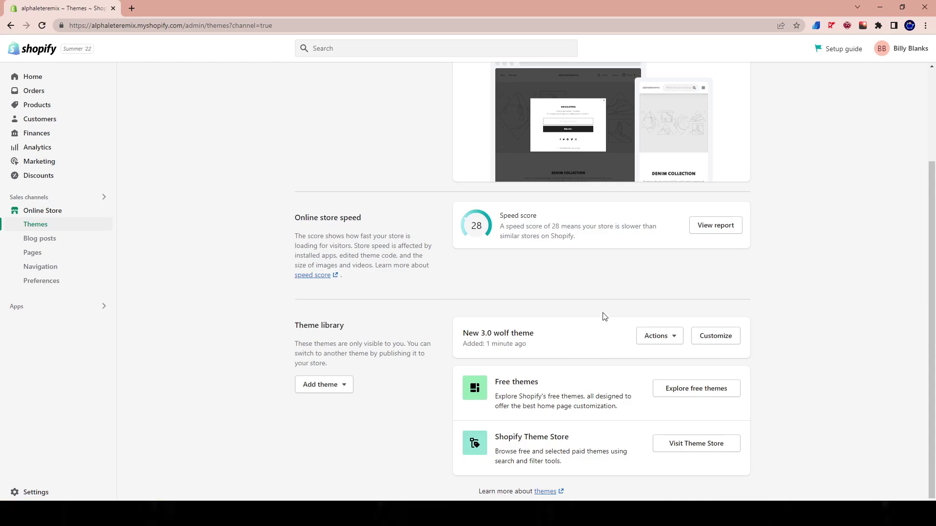
{"action": "left_click_drag", "start_coordinate": [463, 333], "coordinate": [536, 334]}
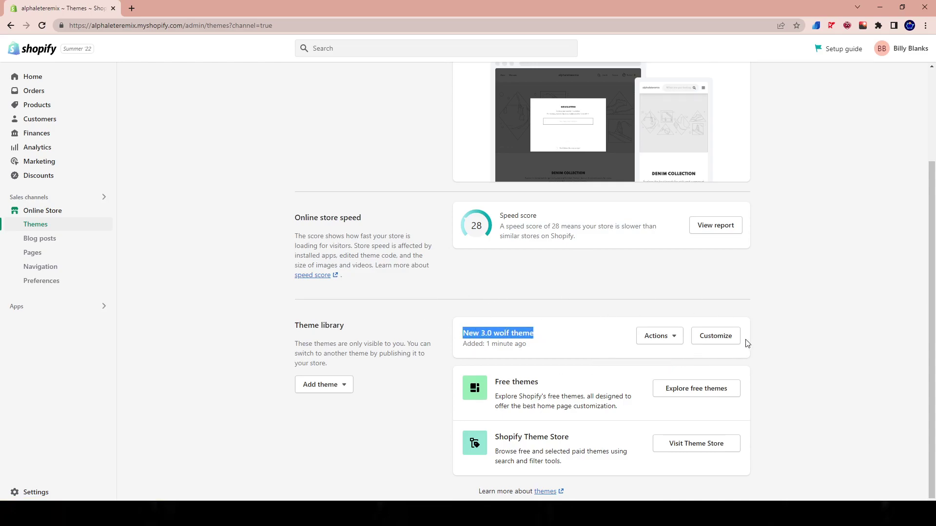
{"action": "left_click", "coordinate": [654, 335]}
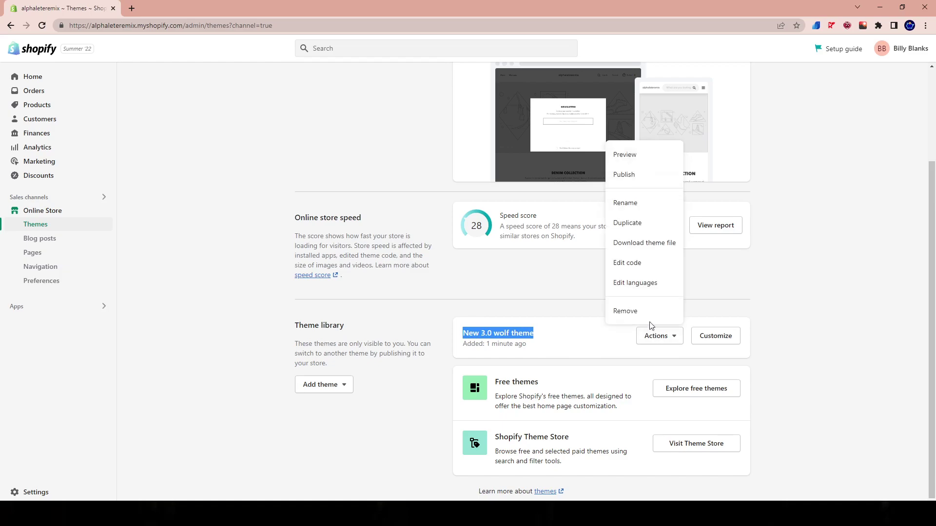
{"action": "left_click", "coordinate": [626, 174]}
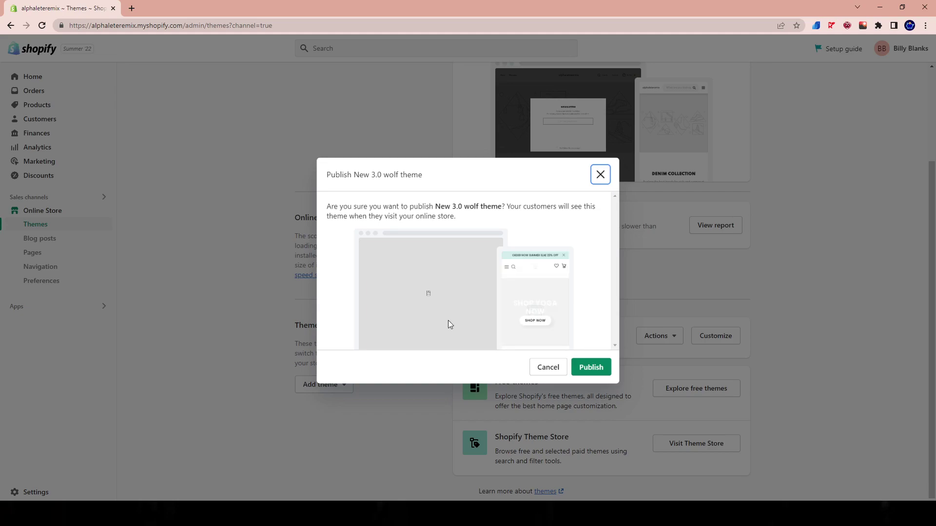
{"action": "left_click", "coordinate": [603, 368]}
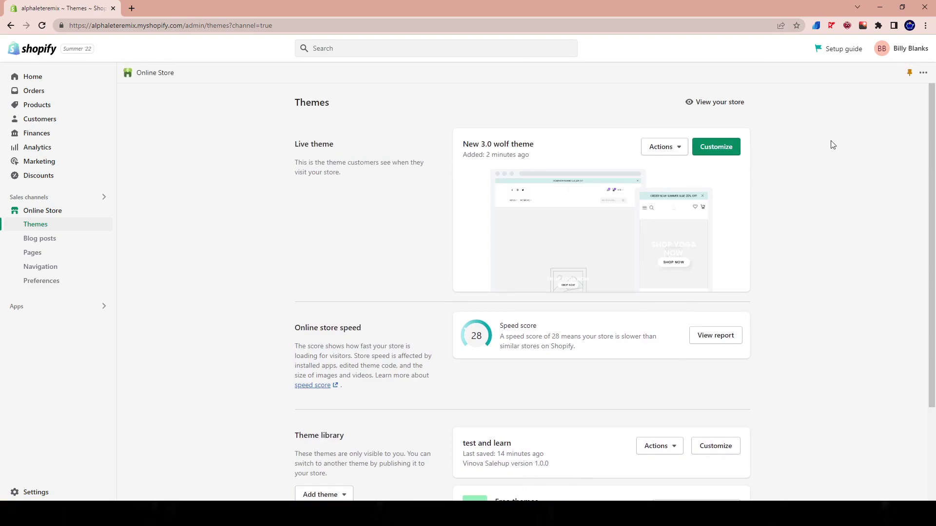
- Open the live New 3.0 wolf theme for customization and examine how the home page sections correspond to the preview
{"action": "left_click", "coordinate": [723, 145]}
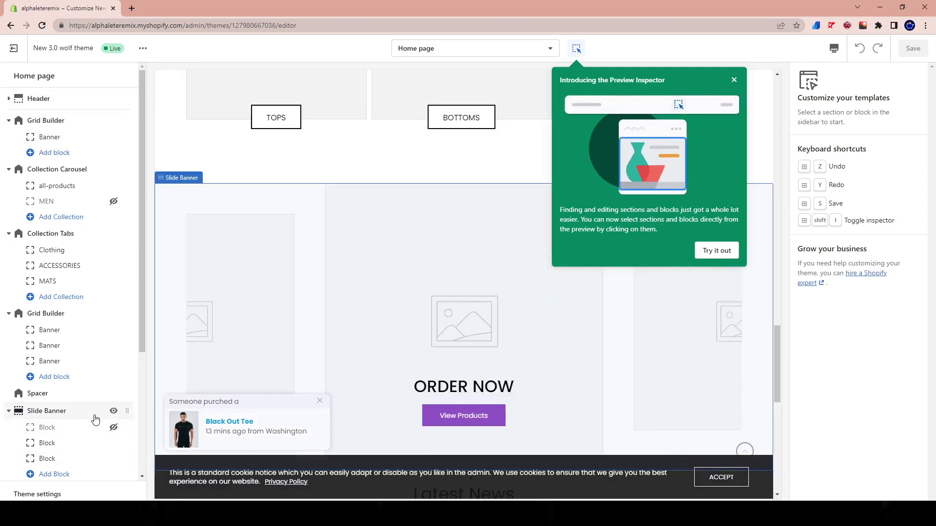
{"action": "scroll", "coordinate": [394, 253], "scroll_direction": "up", "scroll_amount": 5}
{"action": "scroll", "coordinate": [395, 251], "scroll_direction": "up", "scroll_amount": 10}
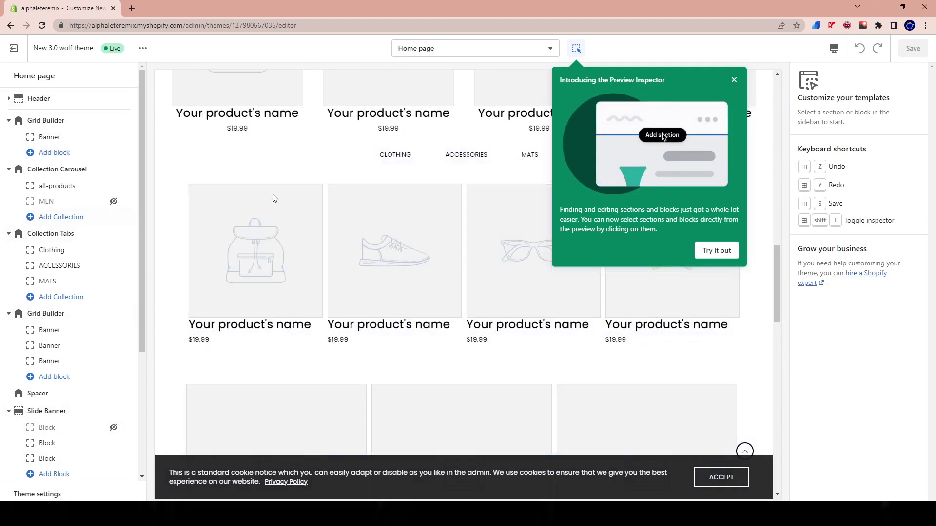
{"action": "scroll", "coordinate": [302, 180], "scroll_direction": "up", "scroll_amount": 3}
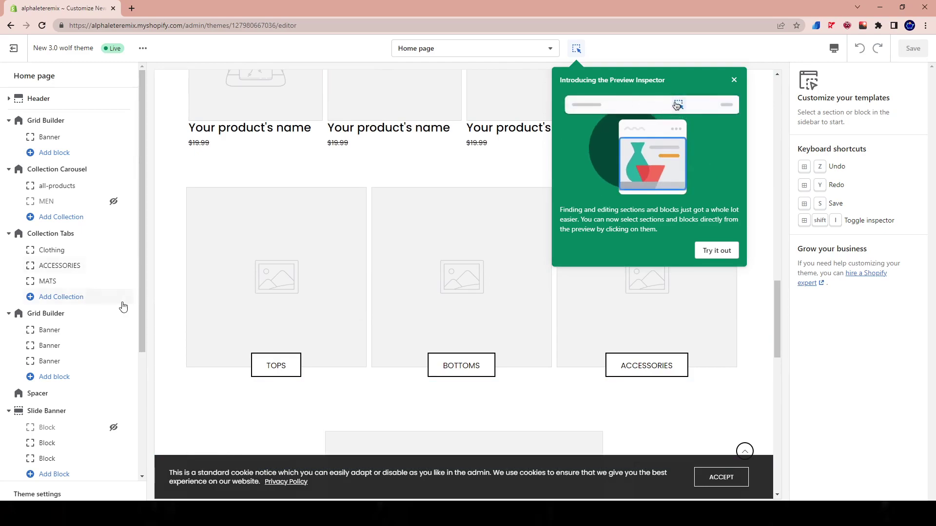
{"action": "scroll", "coordinate": [313, 334], "scroll_direction": "up", "scroll_amount": 10}
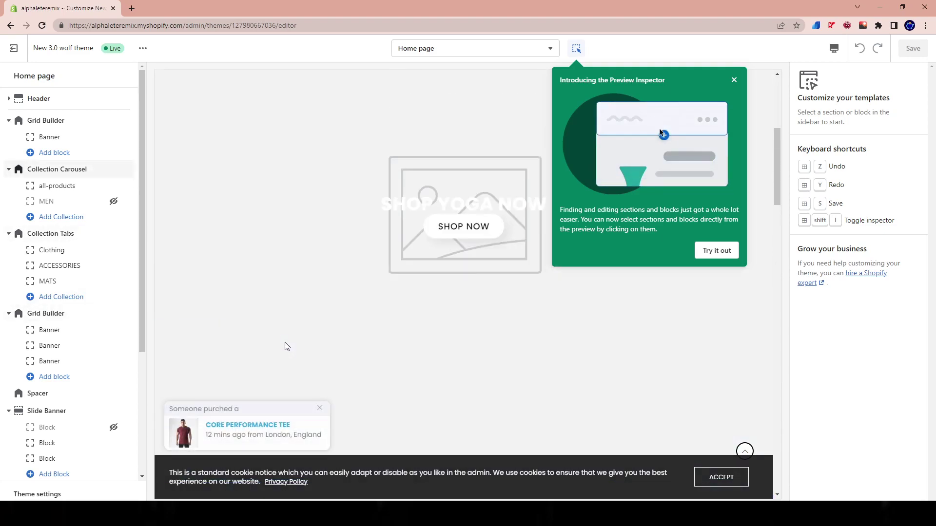
{"action": "scroll", "coordinate": [287, 347], "scroll_direction": "up", "scroll_amount": 5}
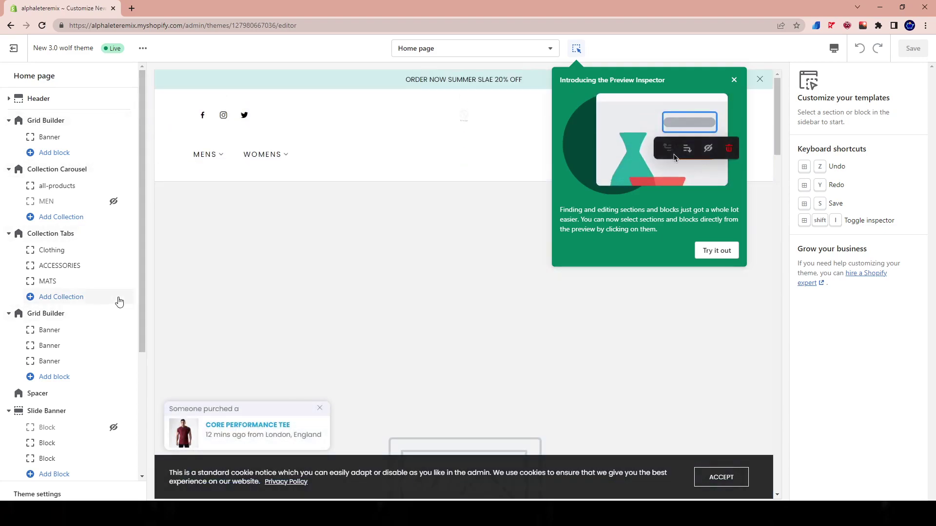
{"action": "mouse_move", "coordinate": [123, 300]}
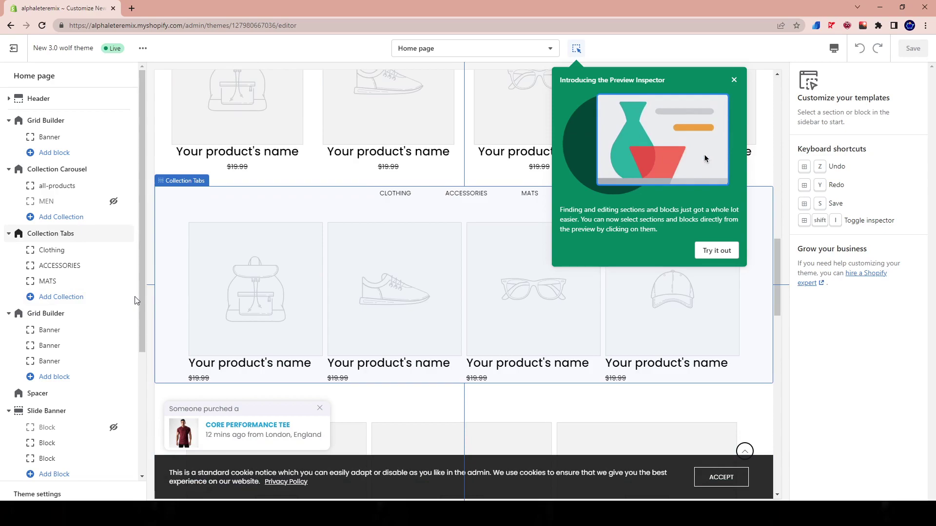
{"action": "mouse_move", "coordinate": [119, 315]}
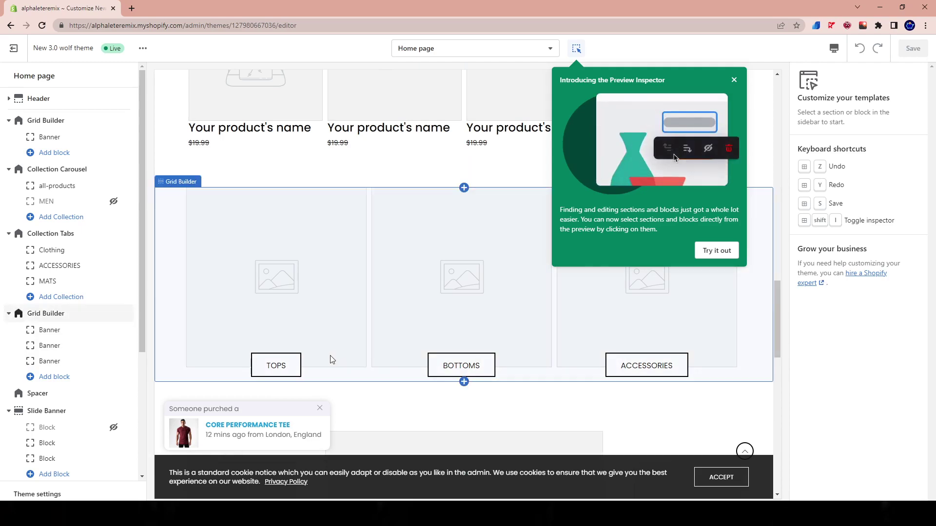
{"action": "scroll", "coordinate": [289, 347], "scroll_direction": "up", "scroll_amount": 10}
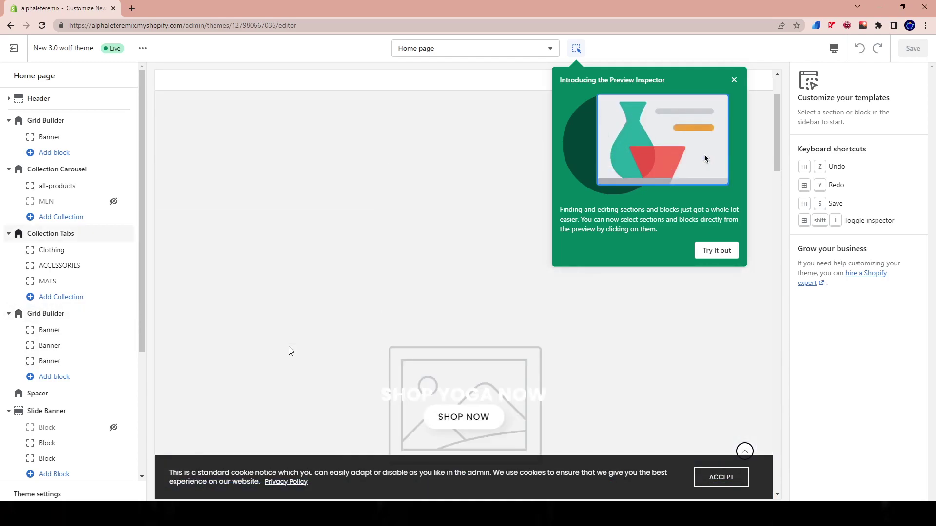
{"action": "scroll", "coordinate": [288, 350], "scroll_direction": "down", "scroll_amount": 6}
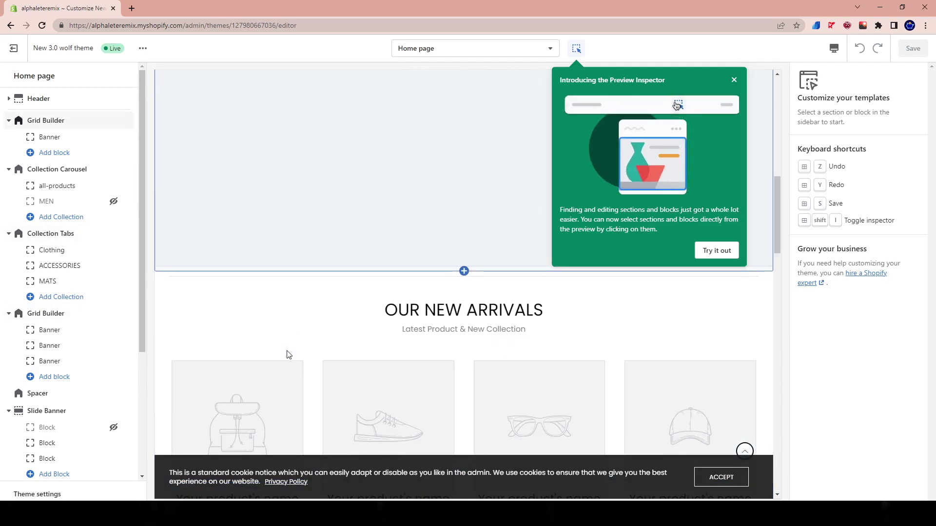
{"action": "scroll", "coordinate": [288, 354], "scroll_direction": "down", "scroll_amount": 3}
{"action": "scroll", "coordinate": [285, 352], "scroll_direction": "up", "scroll_amount": 10}
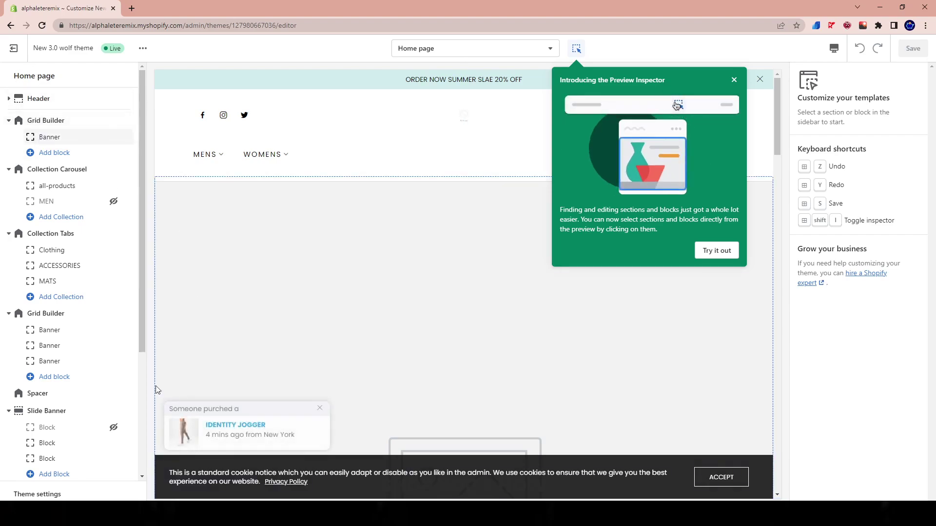
{"action": "mouse_move", "coordinate": [112, 347]}
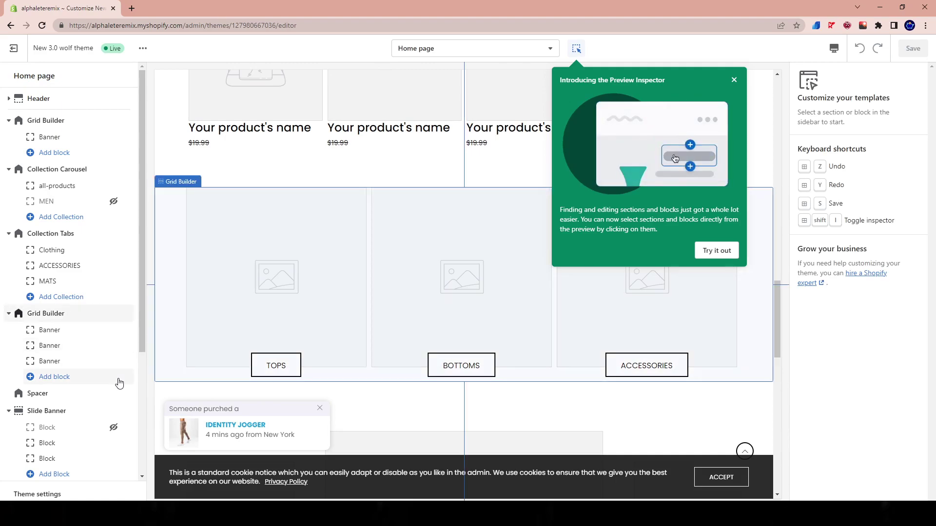
{"action": "scroll", "coordinate": [292, 268], "scroll_direction": "up", "scroll_amount": 10}
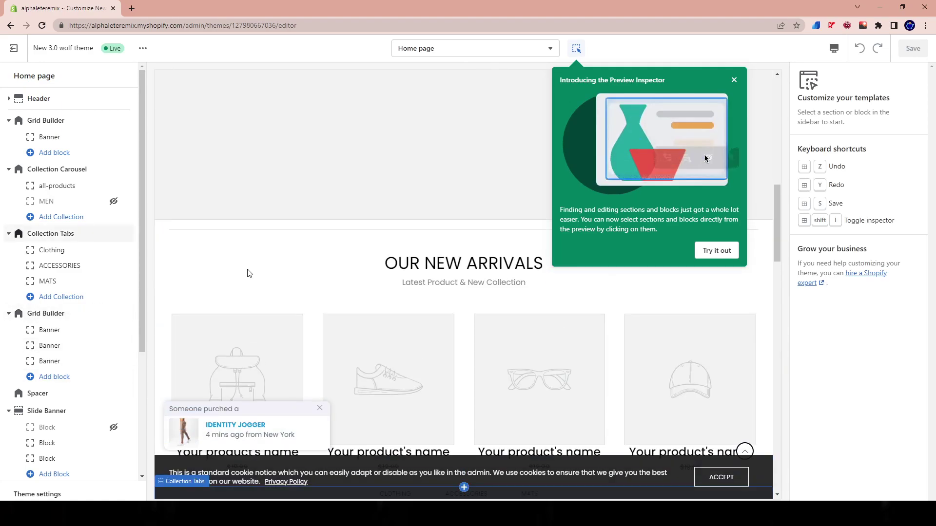
{"action": "scroll", "coordinate": [243, 270], "scroll_direction": "up", "scroll_amount": 10}
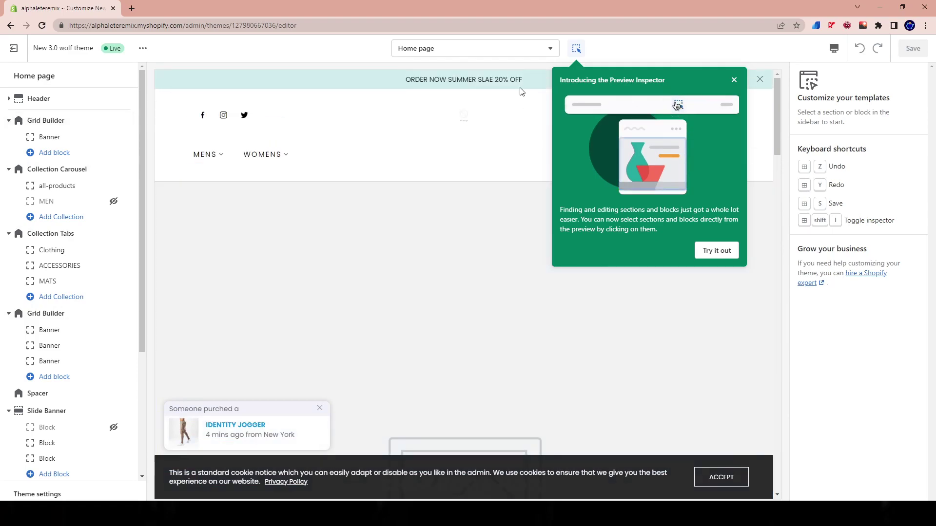
- Dismiss the Preview Inspector introduction and look over the home page preview from the header to the Latest News section
{"action": "left_click", "coordinate": [733, 80]}
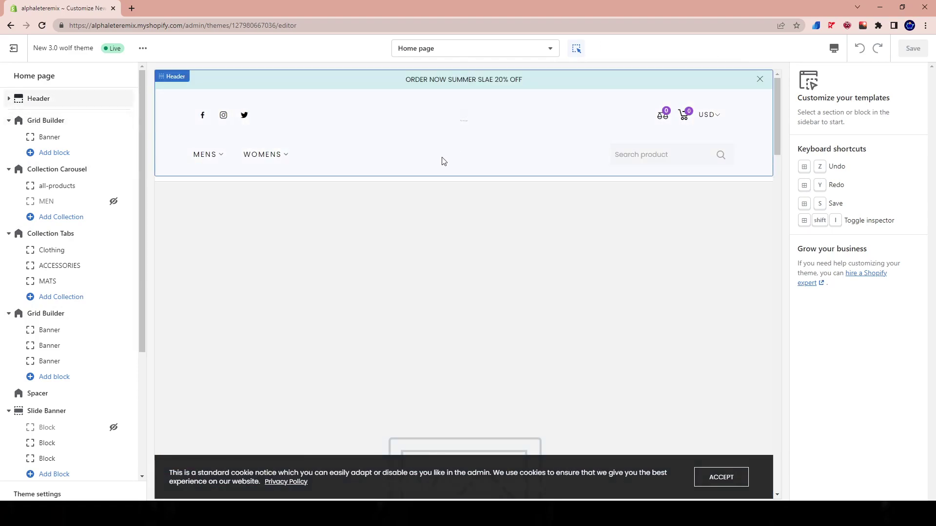
{"action": "scroll", "coordinate": [453, 180], "scroll_direction": "down", "scroll_amount": 20}
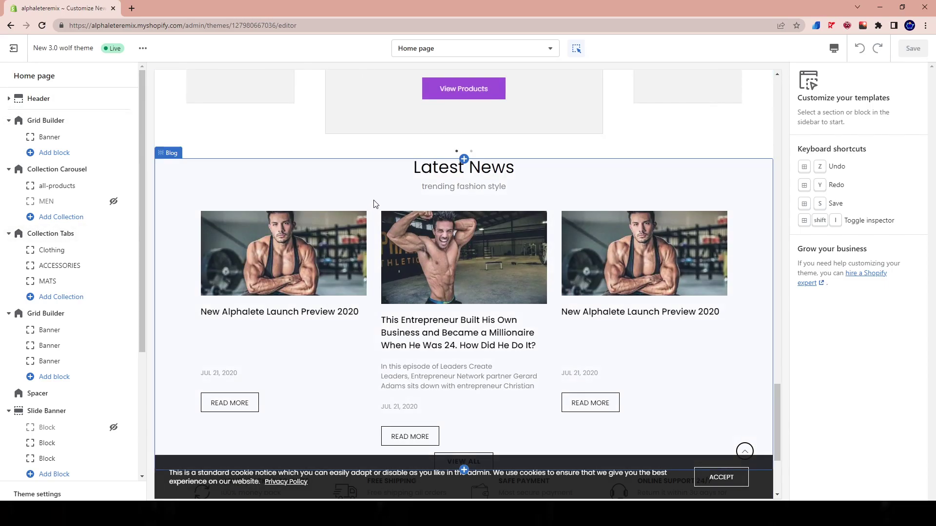
{"action": "scroll", "coordinate": [374, 204], "scroll_direction": "up", "scroll_amount": 20}
{"action": "scroll", "coordinate": [358, 192], "scroll_direction": "up", "scroll_amount": 3}
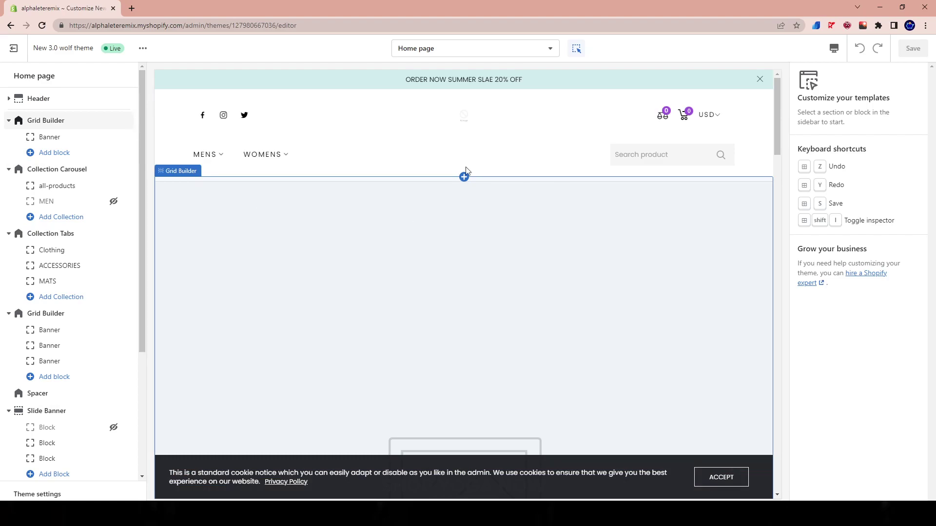
- Look over the home page preview from the header through the slide banner, Latest News and footer sections
{"action": "scroll", "coordinate": [350, 176], "scroll_direction": "down", "scroll_amount": 8}
{"action": "scroll", "coordinate": [370, 205], "scroll_direction": "down", "scroll_amount": 10}
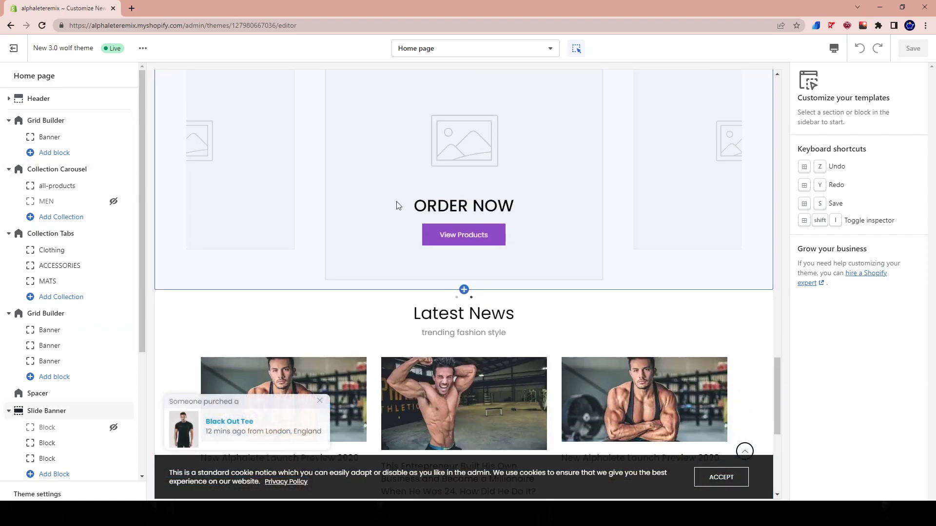
{"action": "scroll", "coordinate": [395, 171], "scroll_direction": "down", "scroll_amount": 6}
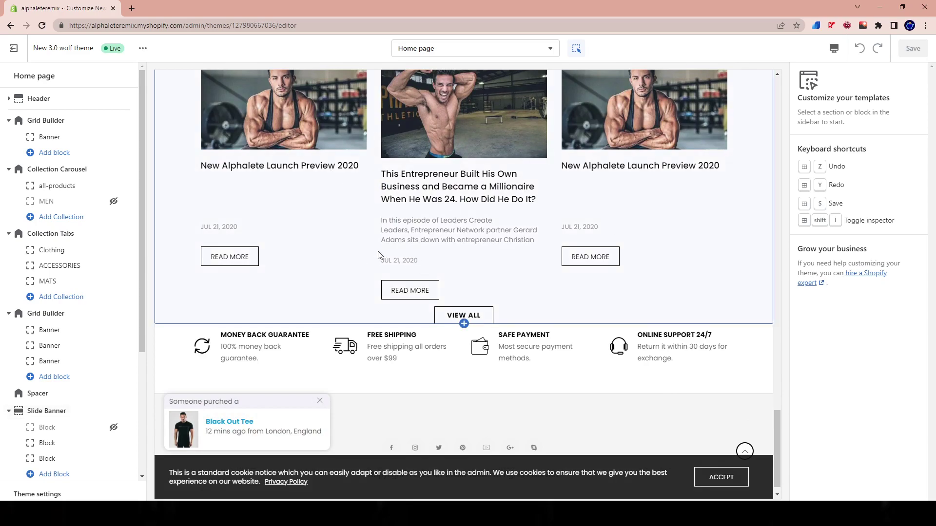
{"action": "scroll", "coordinate": [378, 254], "scroll_direction": "up", "scroll_amount": 3}
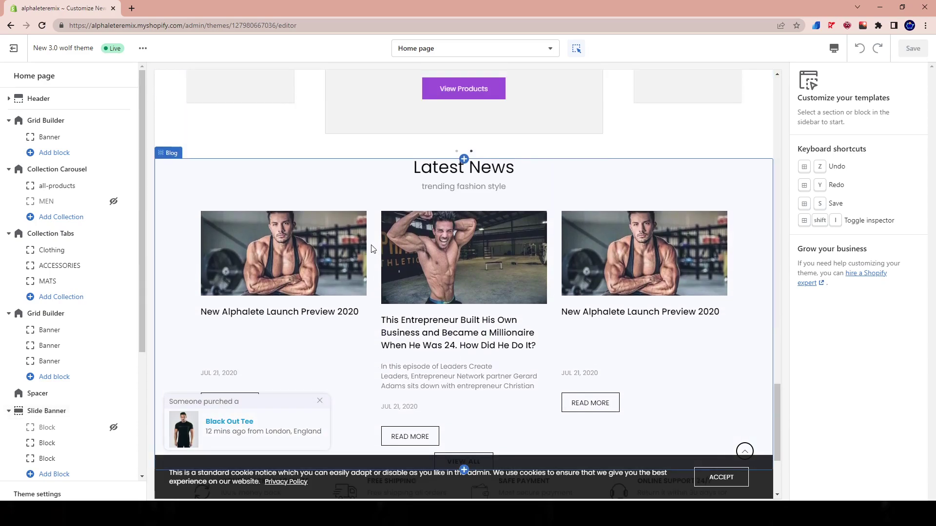
{"action": "scroll", "coordinate": [373, 249], "scroll_direction": "up", "scroll_amount": 7}
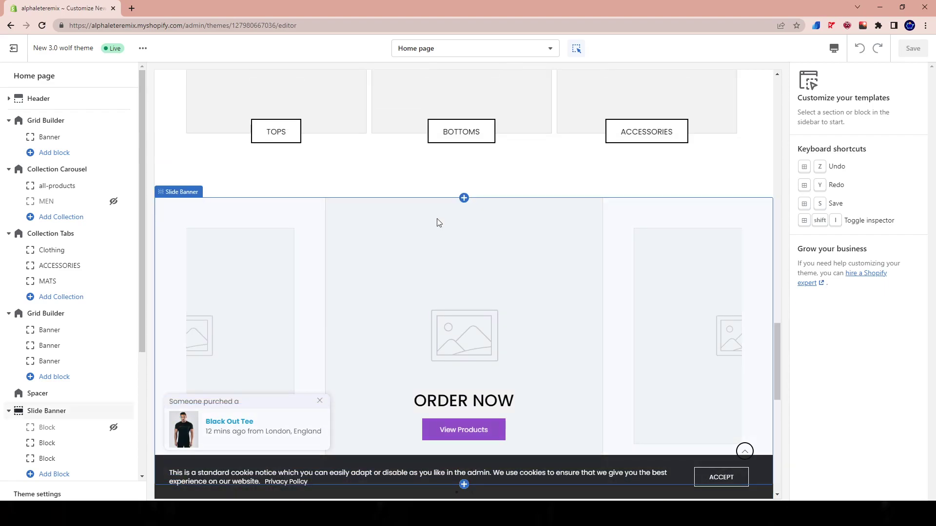
{"action": "scroll", "coordinate": [262, 252], "scroll_direction": "down", "scroll_amount": 1}
{"action": "scroll", "coordinate": [261, 253], "scroll_direction": "up", "scroll_amount": 12}
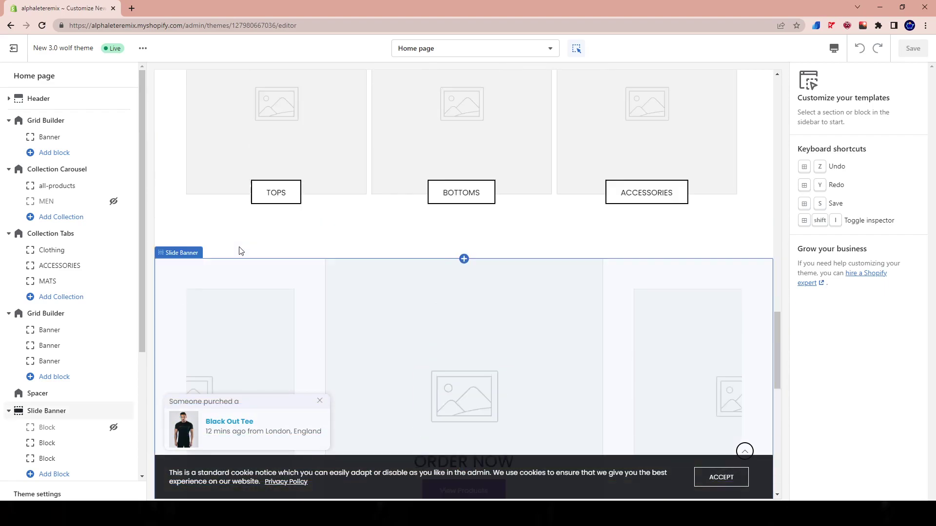
{"action": "scroll", "coordinate": [212, 245], "scroll_direction": "up", "scroll_amount": 10}
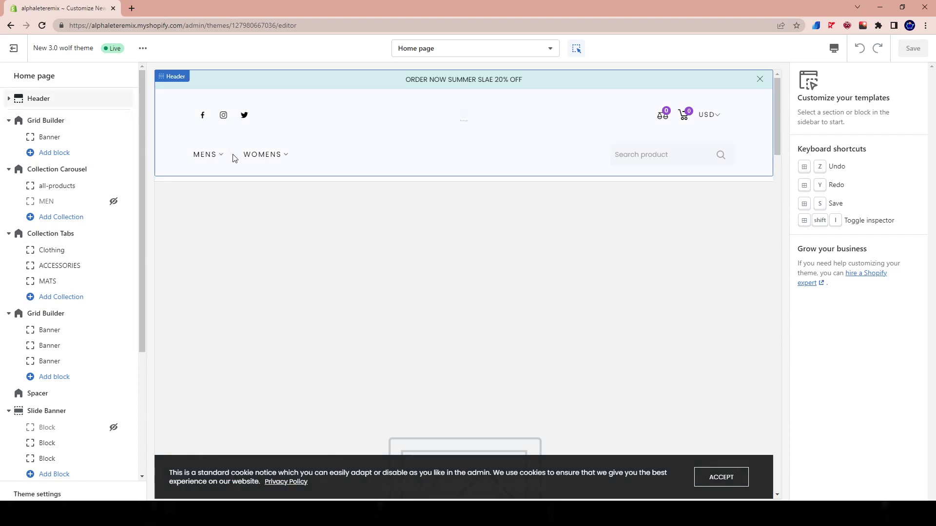
- Leave the theme editor and open the menu titled Main menu in the online store's navigation
{"action": "left_click", "coordinate": [19, 51]}
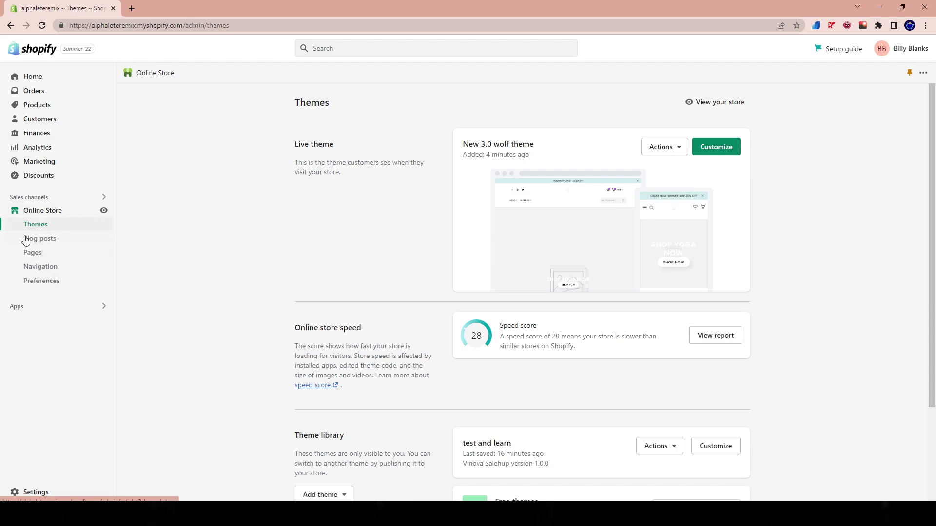
{"action": "left_click", "coordinate": [30, 269]}
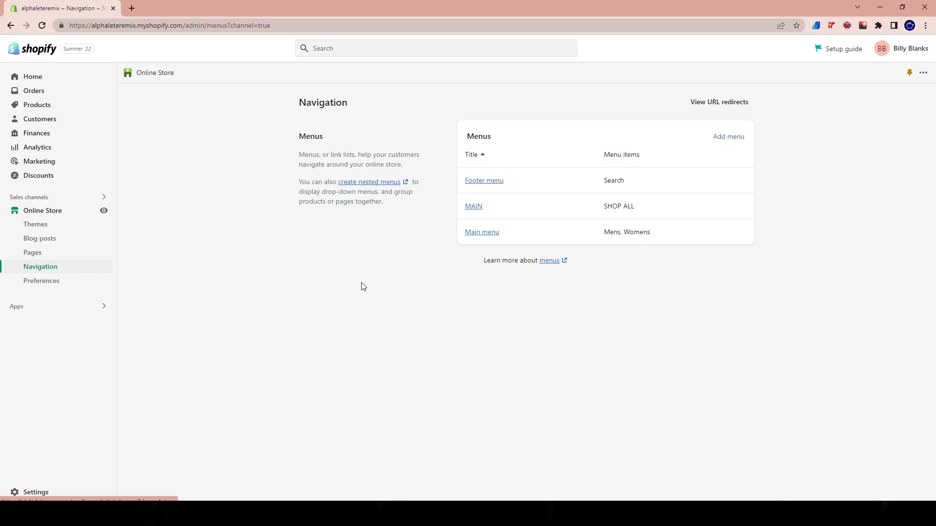
{"action": "left_click", "coordinate": [472, 208]}
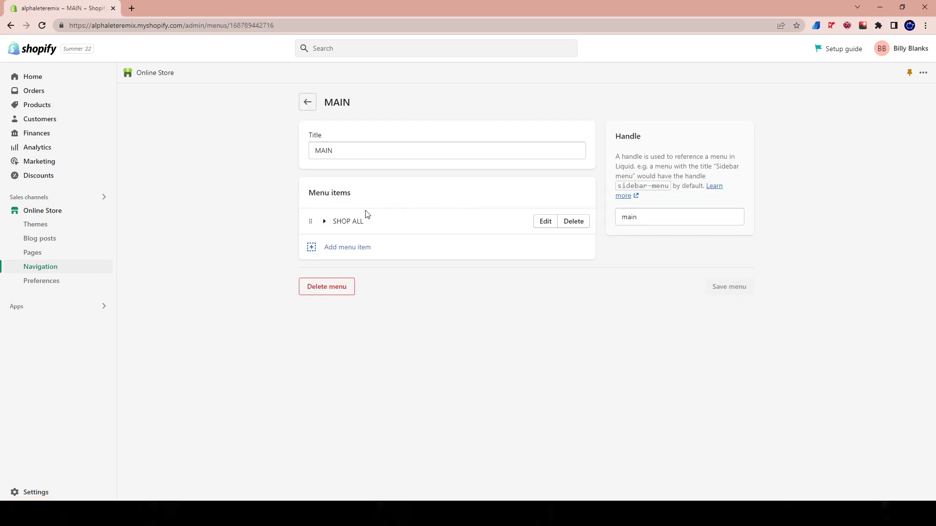
{"action": "left_click", "coordinate": [307, 102]}
{"action": "left_click", "coordinate": [482, 233]}
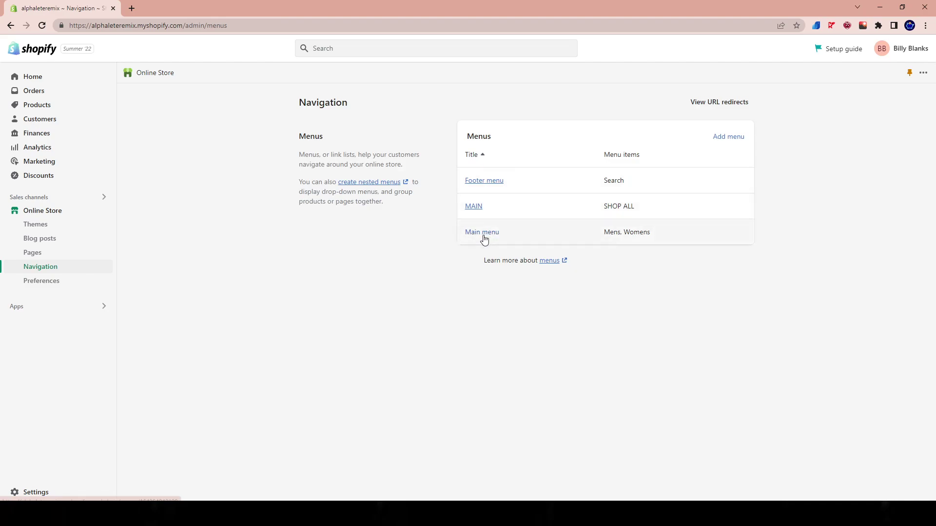
- Examine the Main menu's title and expand its Mens and Womens items to review their sub-items
{"action": "triple_click", "coordinate": [322, 151]}
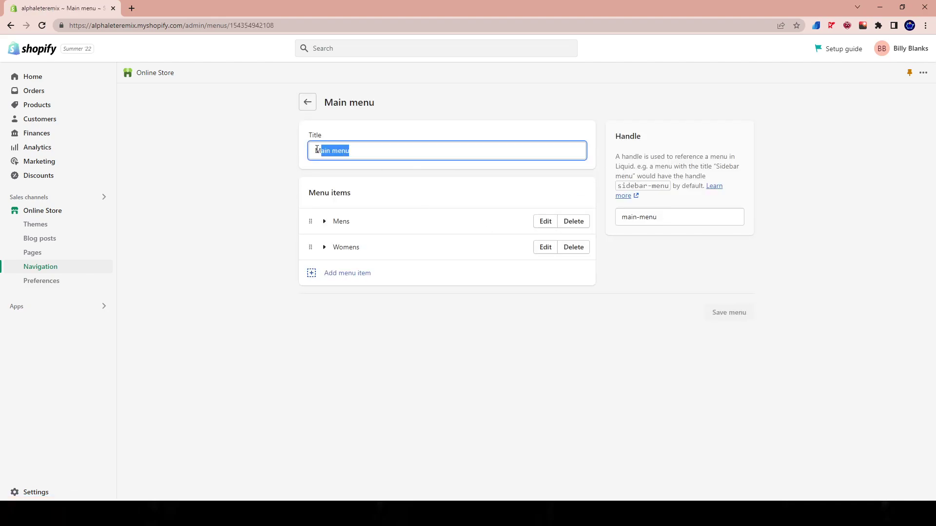
{"action": "left_click", "coordinate": [253, 188]}
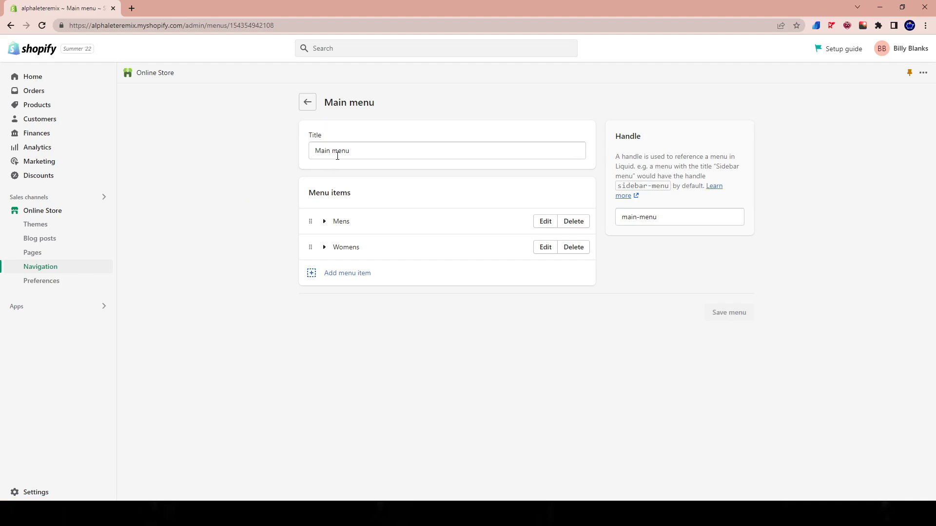
{"action": "left_click_drag", "start_coordinate": [316, 152], "coordinate": [363, 147]}
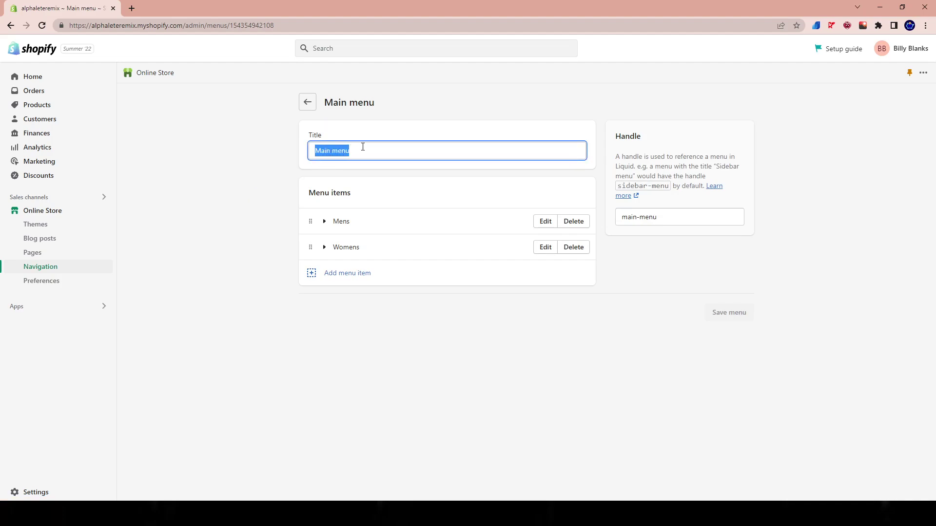
{"action": "left_click", "coordinate": [425, 127]}
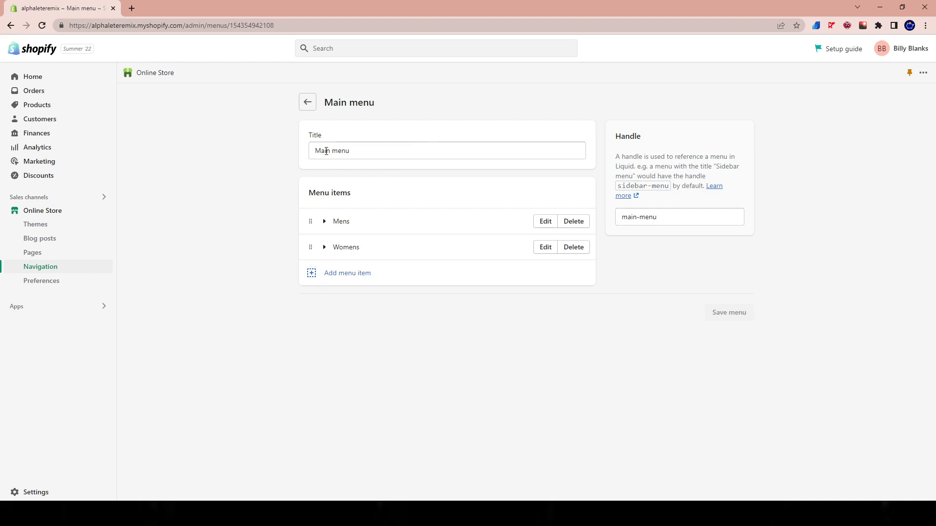
{"action": "left_click", "coordinate": [323, 222]}
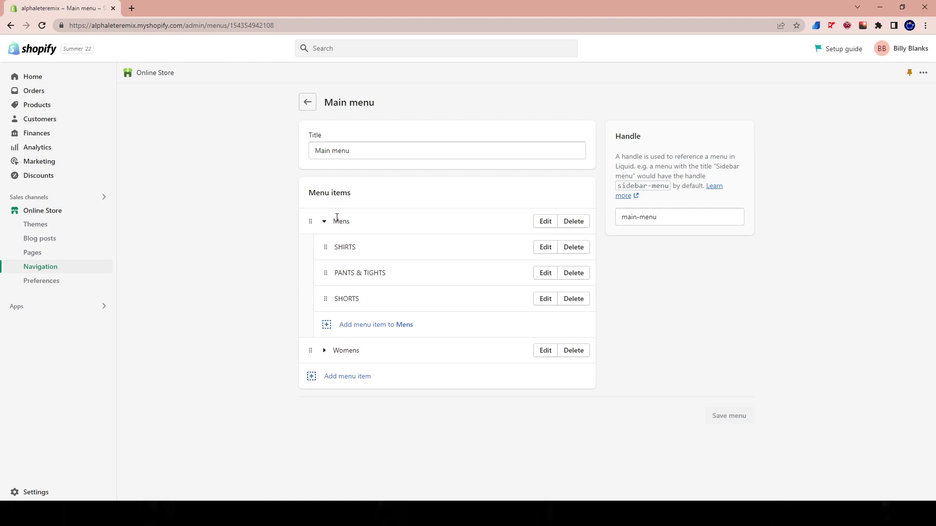
{"action": "left_click", "coordinate": [324, 352]}
{"action": "scroll", "coordinate": [326, 346], "scroll_direction": "down", "scroll_amount": 1}
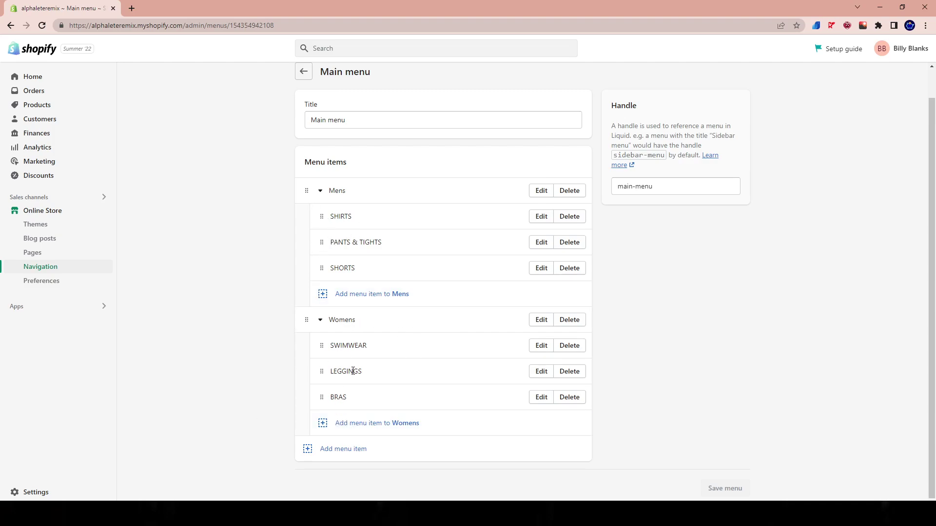
{"action": "scroll", "coordinate": [307, 236], "scroll_direction": "up", "scroll_amount": 1}
{"action": "scroll", "coordinate": [306, 239], "scroll_direction": "down", "scroll_amount": 1}
- Add a menu item named Mens Shorts that links to the SHORTS collection
{"action": "left_click", "coordinate": [304, 450]}
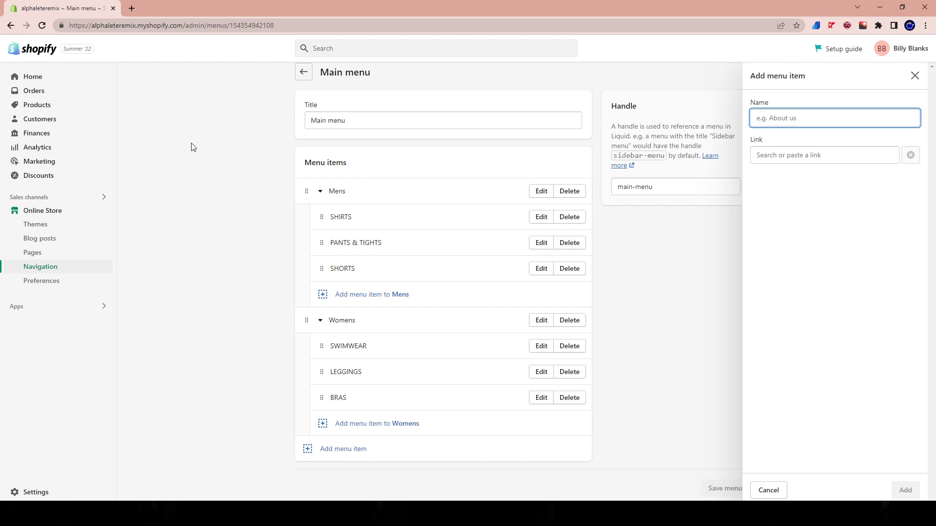
{"action": "type", "text": "Shorts"}
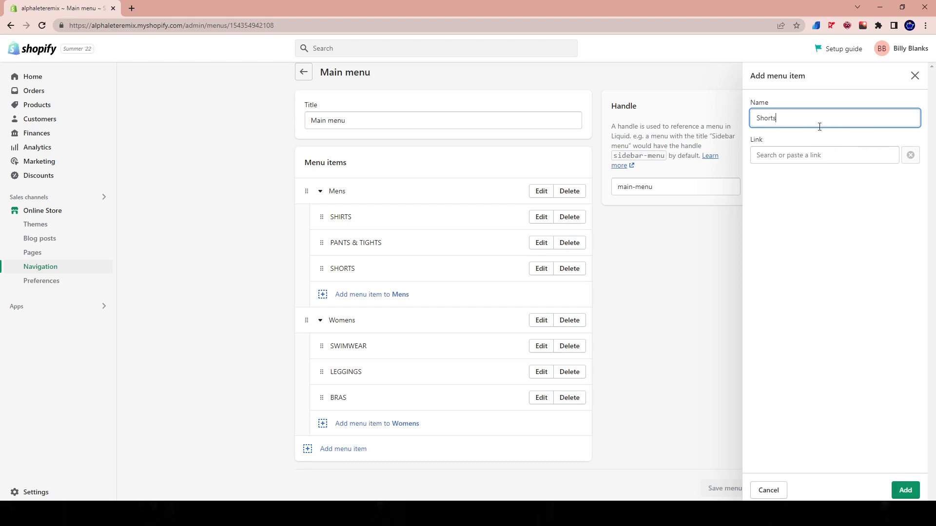
{"action": "left_click", "coordinate": [792, 155]}
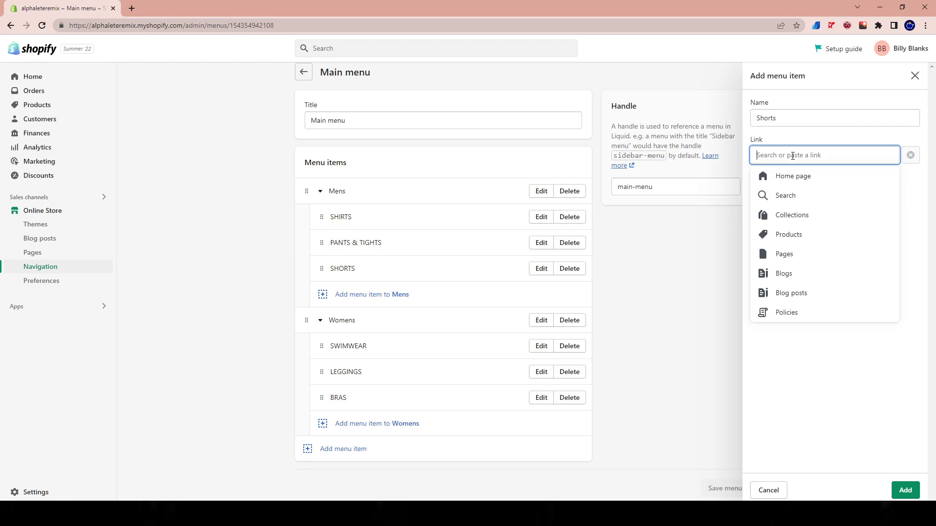
{"action": "type", "text": "Shorts"}
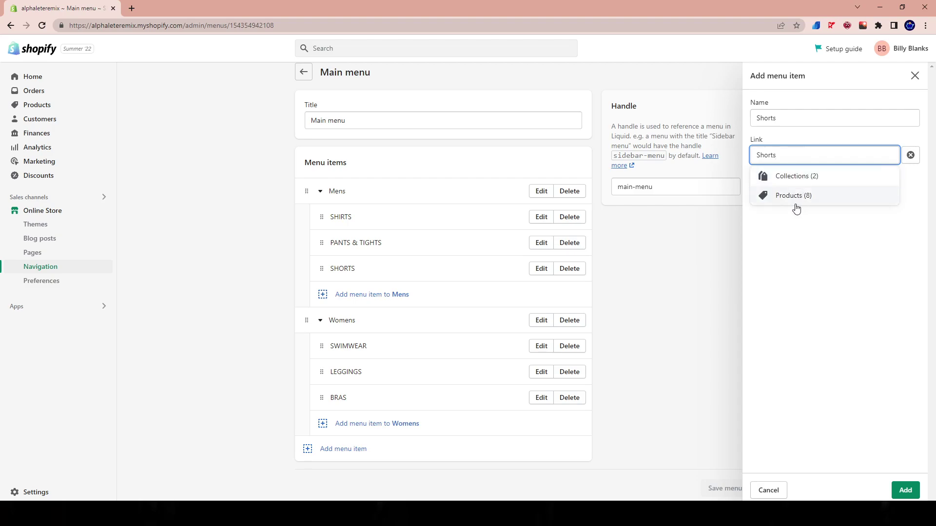
{"action": "left_click", "coordinate": [790, 180]}
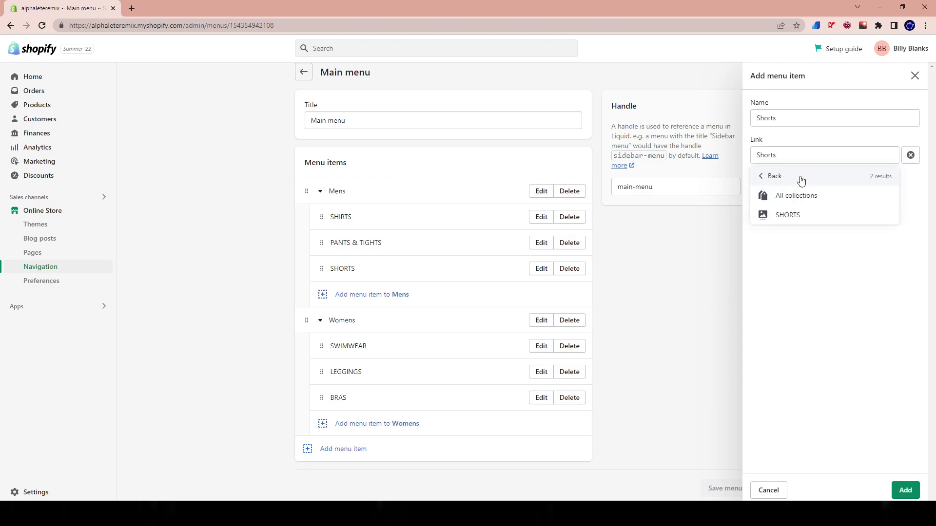
{"action": "left_click", "coordinate": [790, 217]}
{"action": "left_click_drag", "start_coordinate": [780, 119], "coordinate": [755, 119]}
{"action": "type", "text": "Mens"}
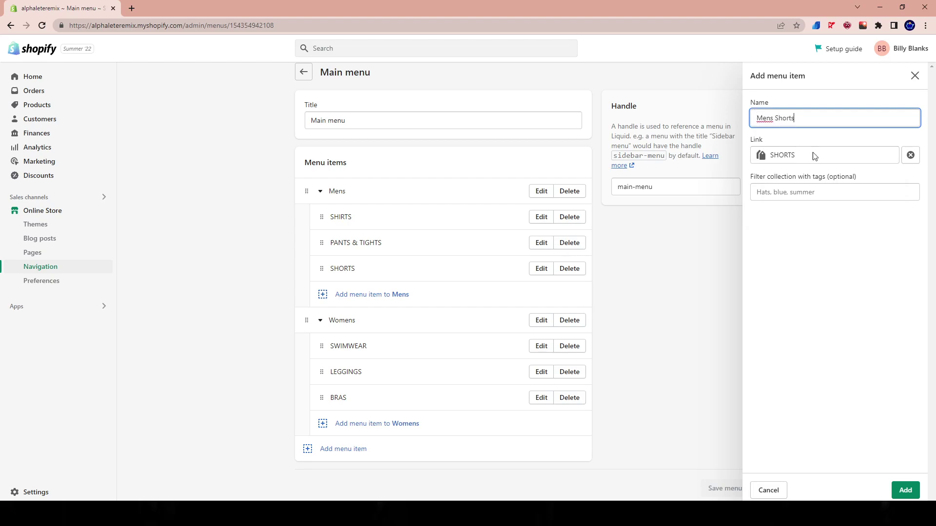
{"action": "left_click", "coordinate": [899, 490]}
- Try moving Mens Shorts up through the menu items and return it to the end of the list
{"action": "scroll", "coordinate": [411, 480], "scroll_direction": "down", "scroll_amount": 1}
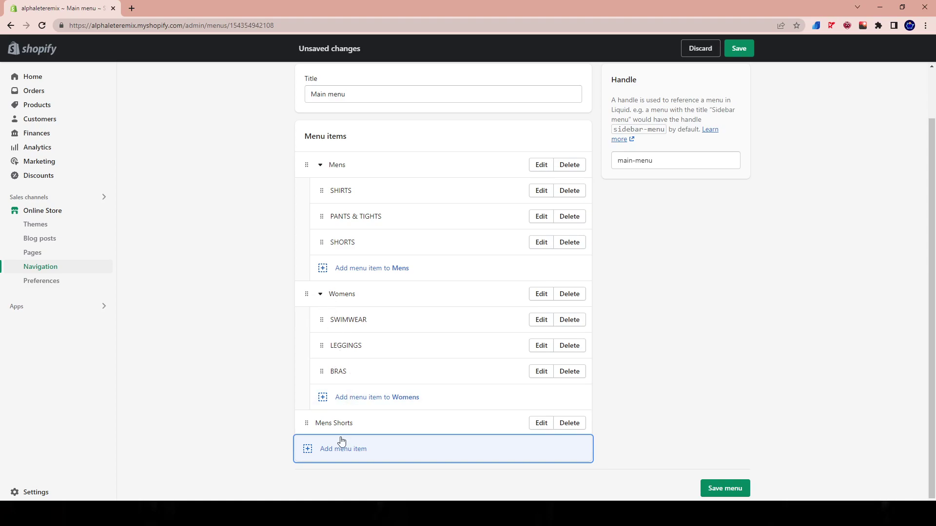
{"action": "left_click_drag", "start_coordinate": [305, 423], "coordinate": [311, 324]}
{"action": "left_click_drag", "start_coordinate": [315, 170], "coordinate": [307, 444]}
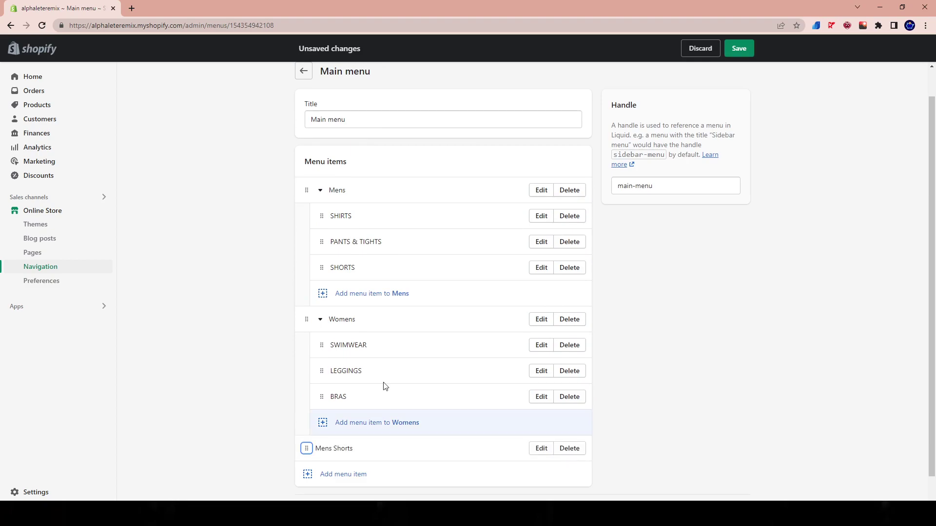
{"action": "left_click", "coordinate": [321, 191]}
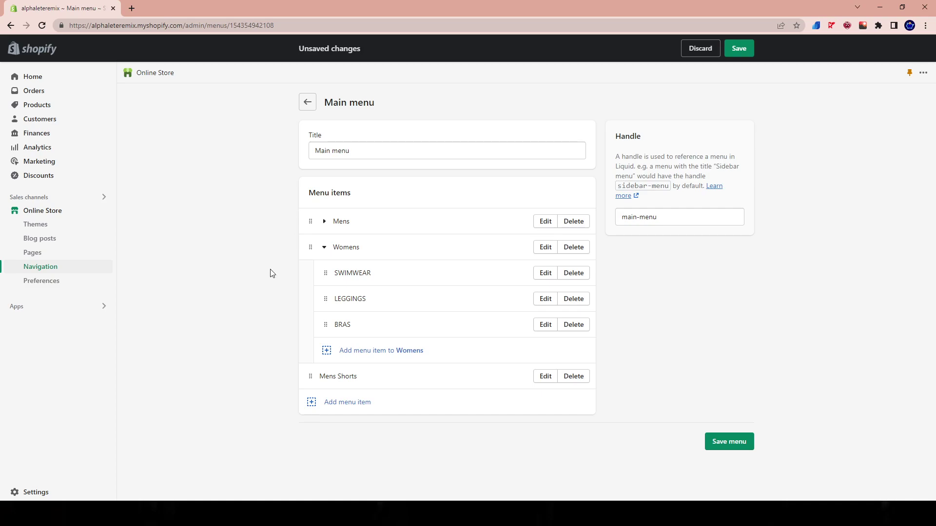
{"action": "left_click", "coordinate": [323, 221]}
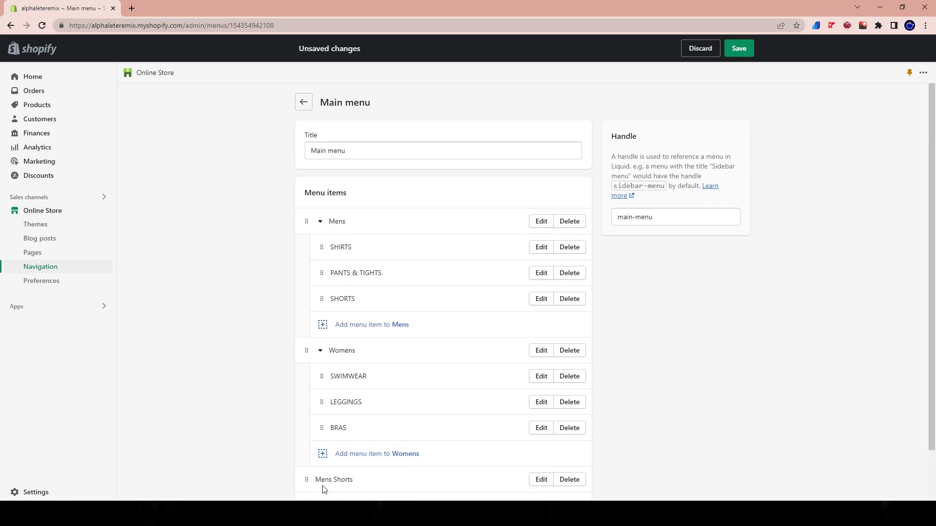
- Nest the Mens Shorts item under SHORTS within the Mens menu item and save the menu
{"action": "left_click_drag", "start_coordinate": [307, 480], "coordinate": [342, 244]}
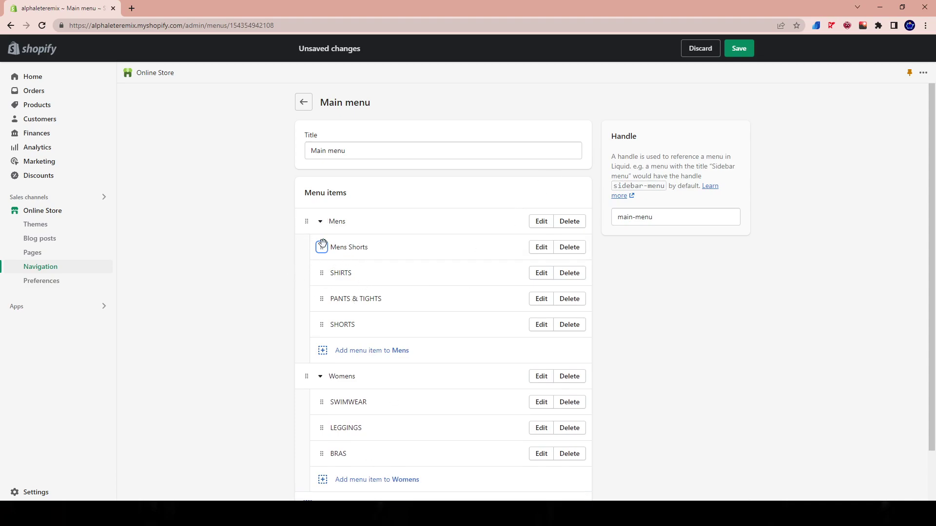
{"action": "left_click_drag", "start_coordinate": [322, 247], "coordinate": [371, 316]}
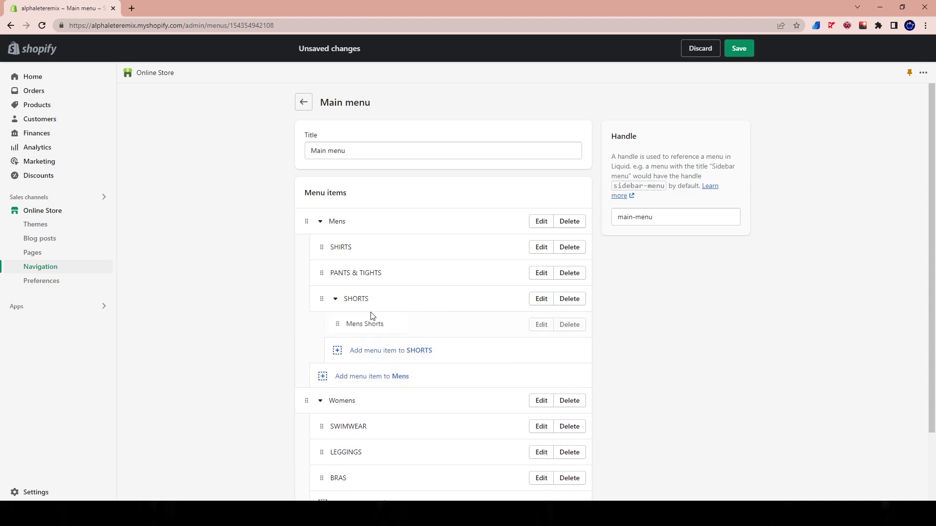
{"action": "left_click", "coordinate": [336, 299]}
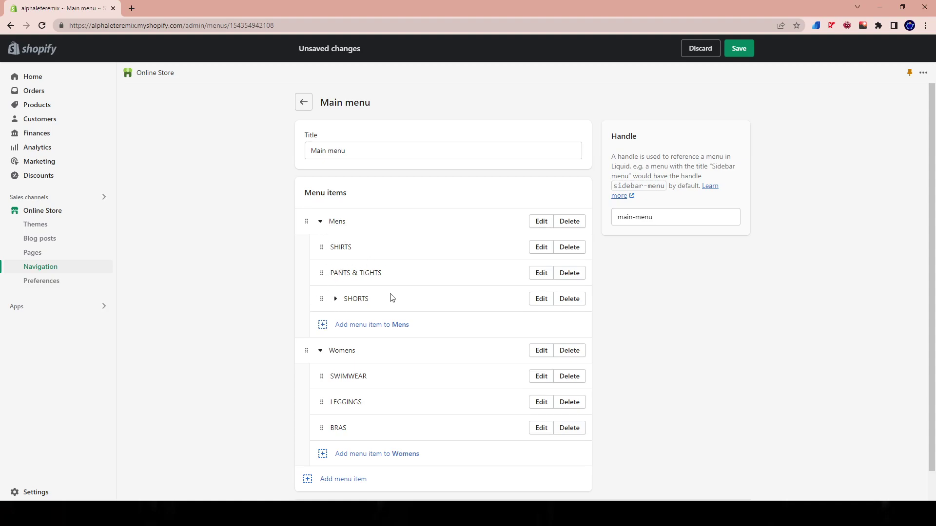
{"action": "left_click", "coordinate": [335, 299]}
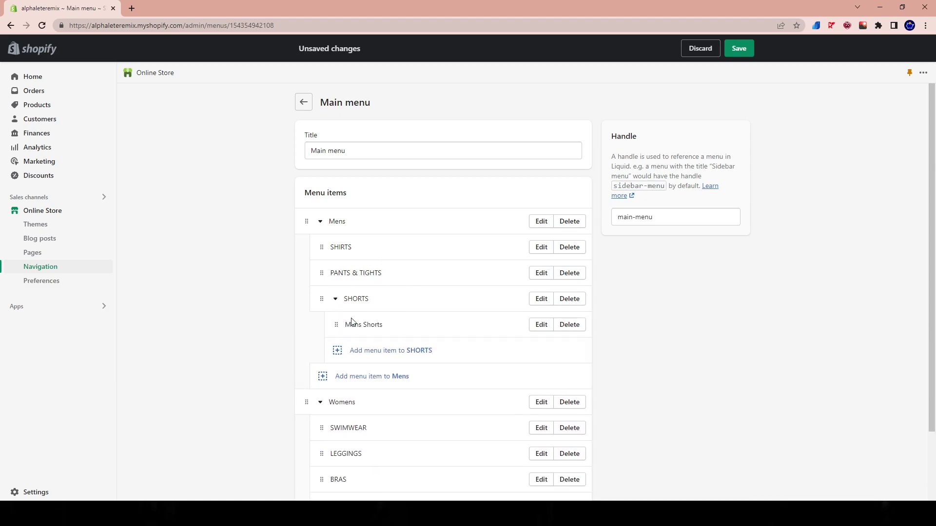
{"action": "left_click", "coordinate": [737, 43]}
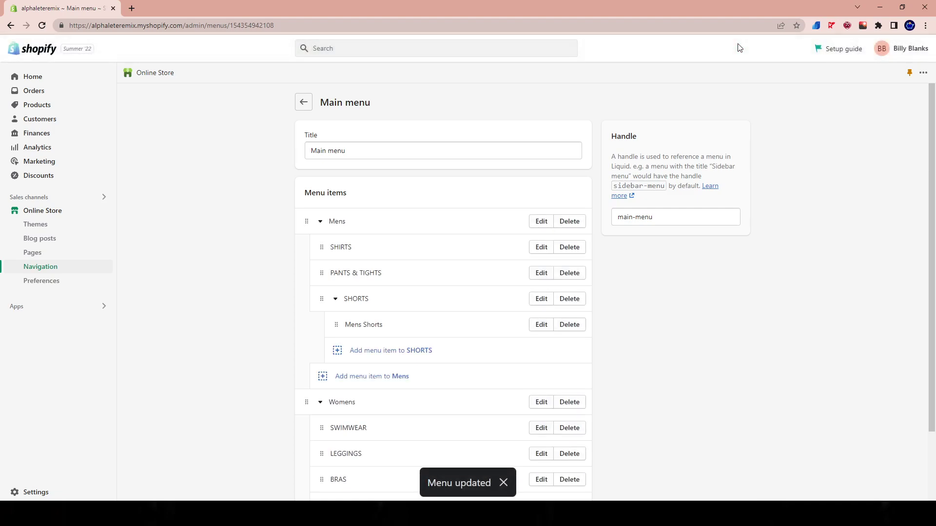
- Return to the menus list, open the live storefront and check the Mens drop-down in its header
{"action": "mouse_move", "coordinate": [97, 215]}
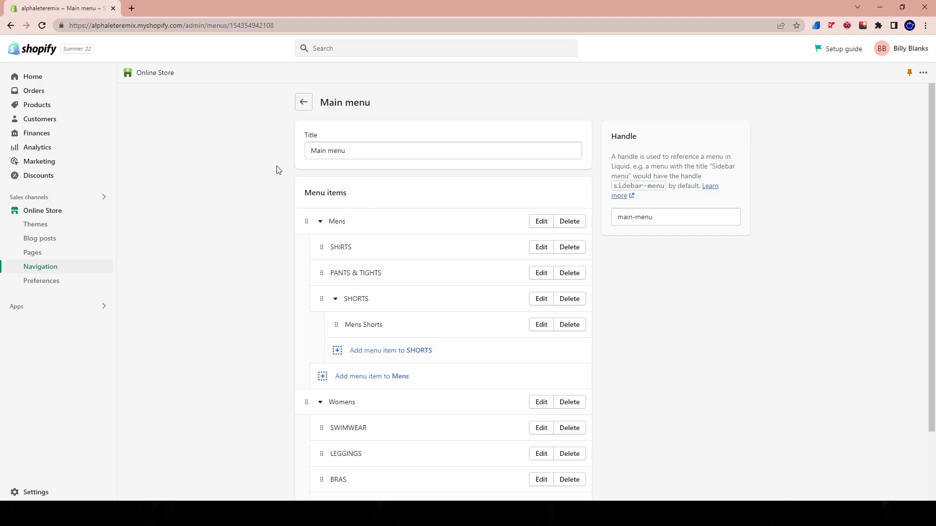
{"action": "left_click", "coordinate": [302, 104]}
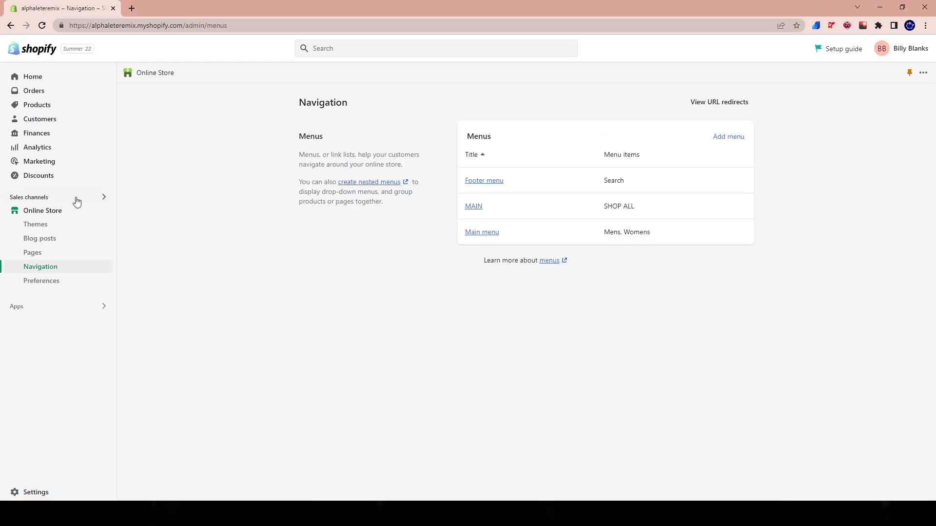
{"action": "left_click", "coordinate": [104, 212]}
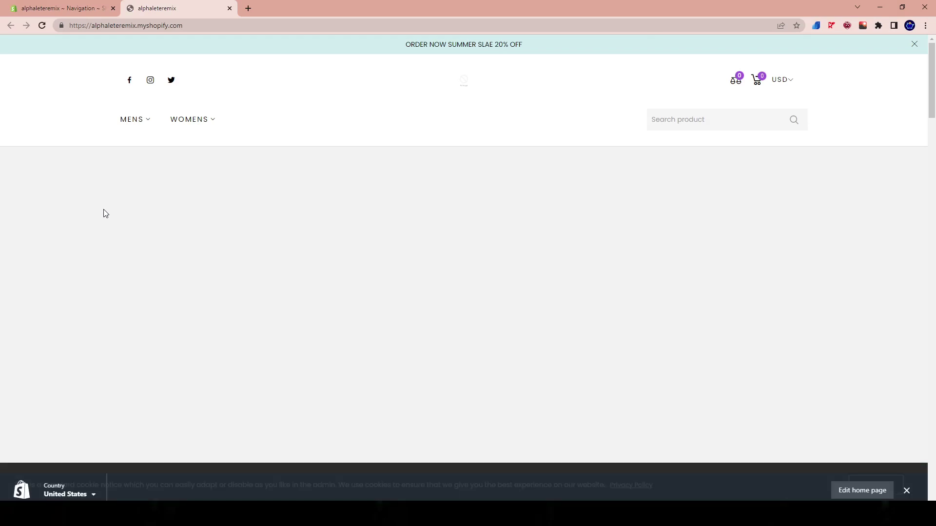
{"action": "mouse_move", "coordinate": [139, 126]}
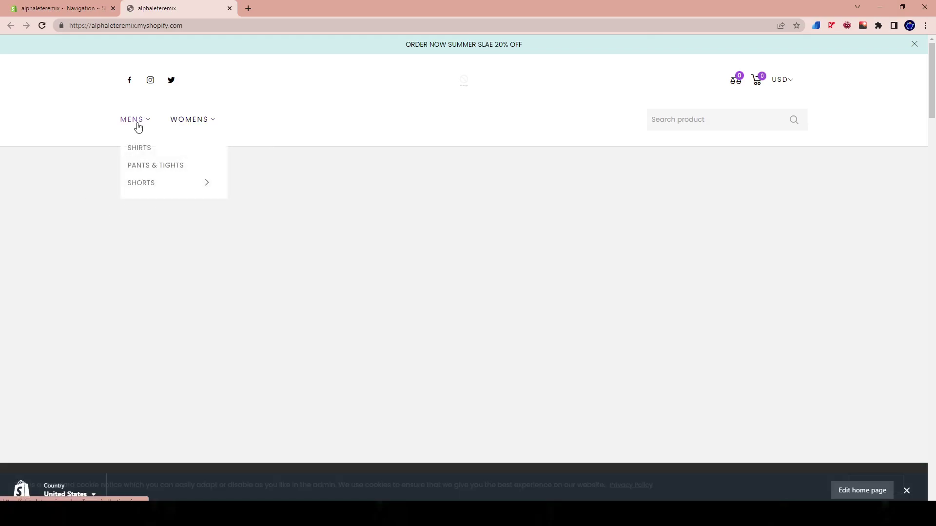
- Open the SHIRTS collection from the storefront's Mens drop-down and look through its products
{"action": "mouse_move", "coordinate": [139, 186]}
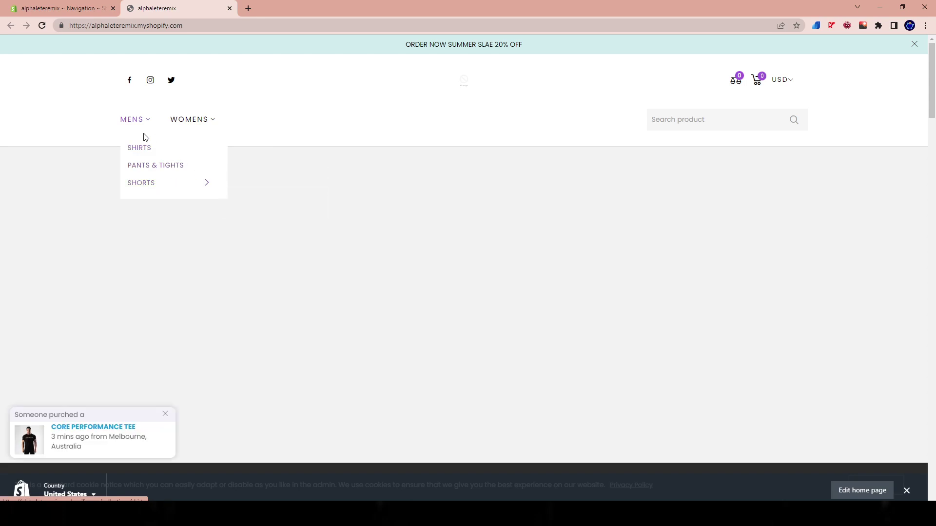
{"action": "left_click", "coordinate": [139, 149]}
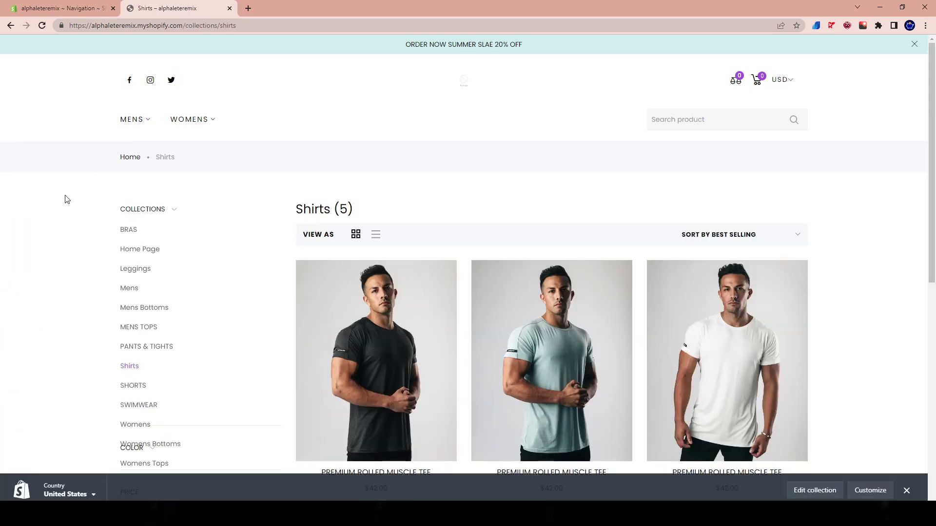
{"action": "scroll", "coordinate": [44, 206], "scroll_direction": "down", "scroll_amount": 6}
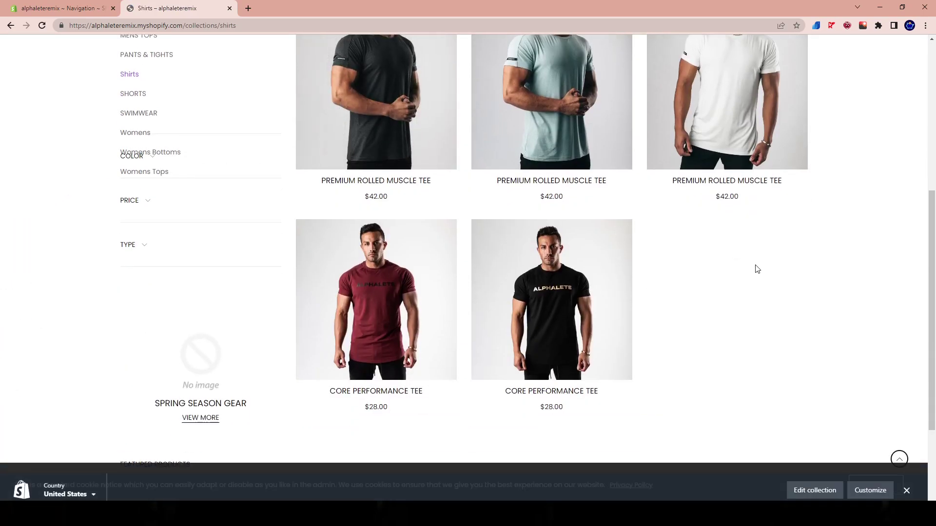
{"action": "scroll", "coordinate": [758, 268], "scroll_direction": "up", "scroll_amount": 4}
{"action": "scroll", "coordinate": [195, 146], "scroll_direction": "up", "scroll_amount": 2}
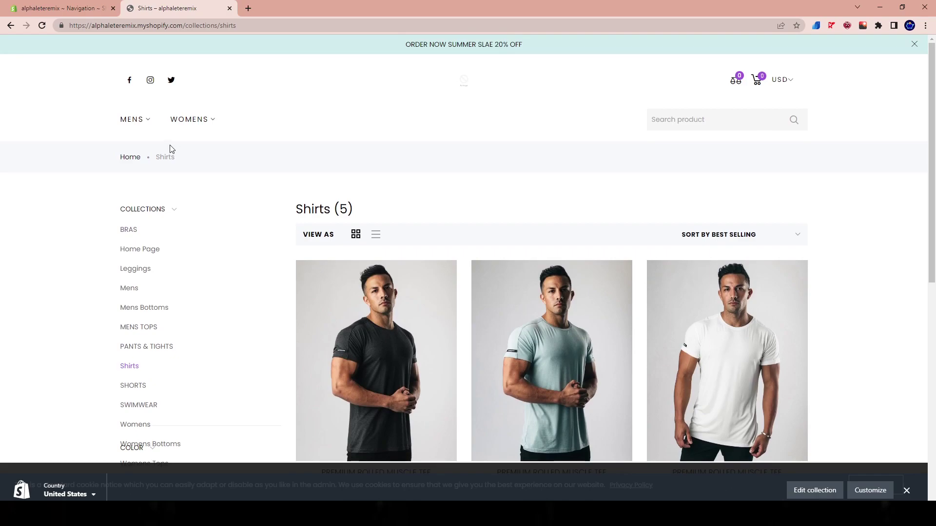
{"action": "scroll", "coordinate": [169, 149], "scroll_direction": "down", "scroll_amount": 4}
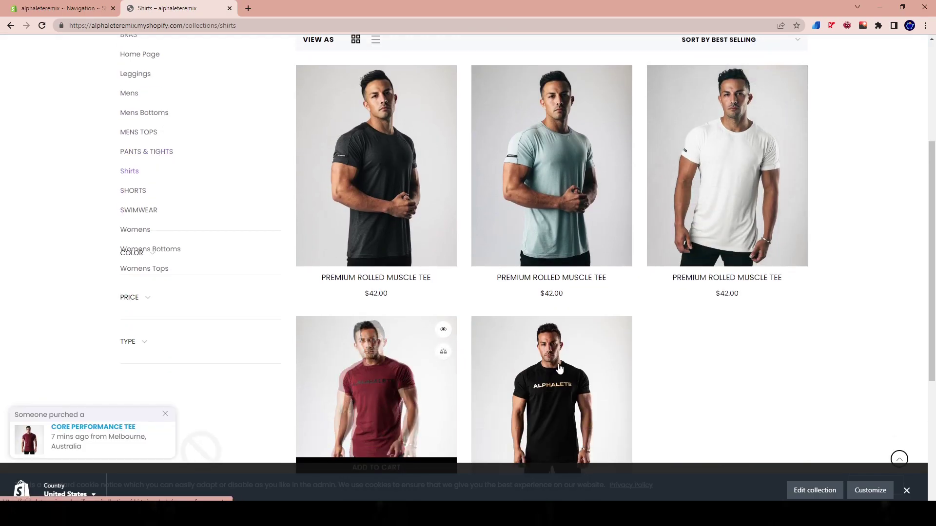
{"action": "scroll", "coordinate": [367, 115], "scroll_direction": "up", "scroll_amount": 4}
- Return to the store admin, delete the Mens Shorts item nested under SHORTS in the Main menu and save the menu
{"action": "left_click", "coordinate": [75, 5]}
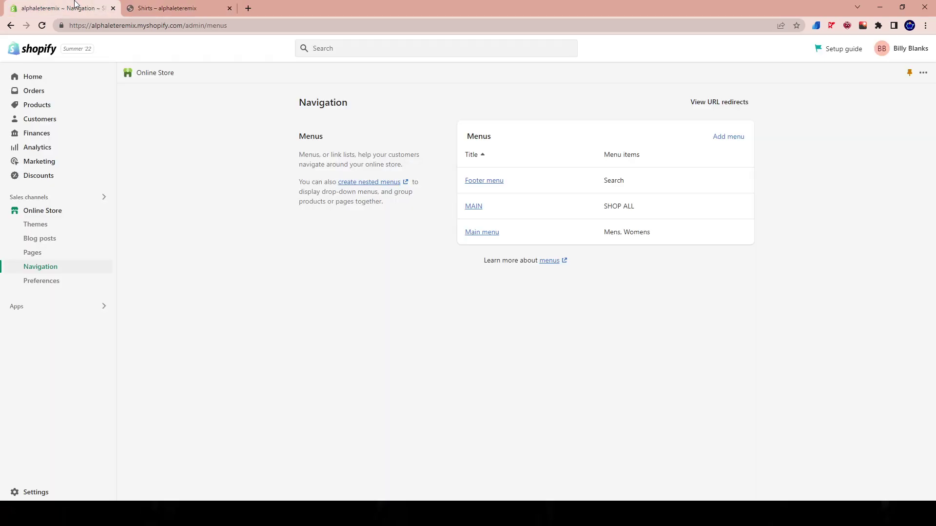
{"action": "left_click", "coordinate": [494, 236]}
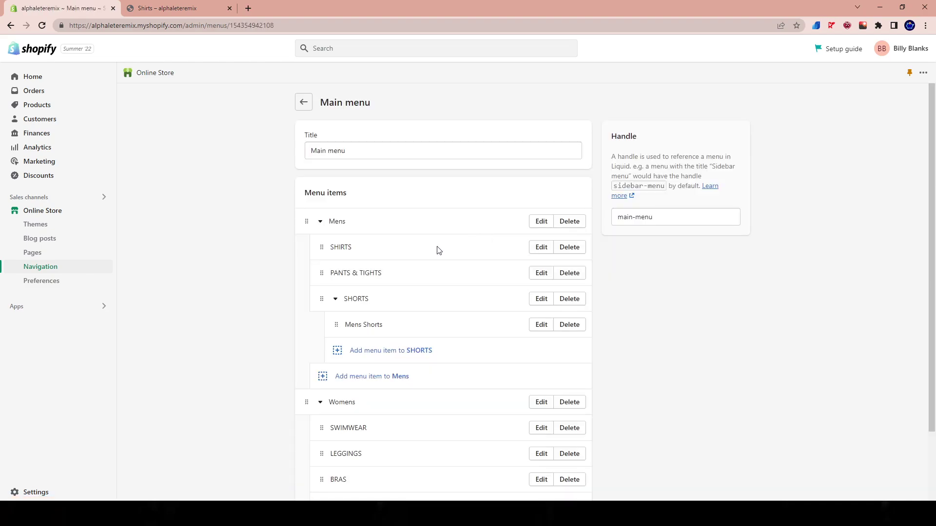
{"action": "left_click", "coordinate": [583, 328]}
{"action": "left_click", "coordinate": [588, 304]}
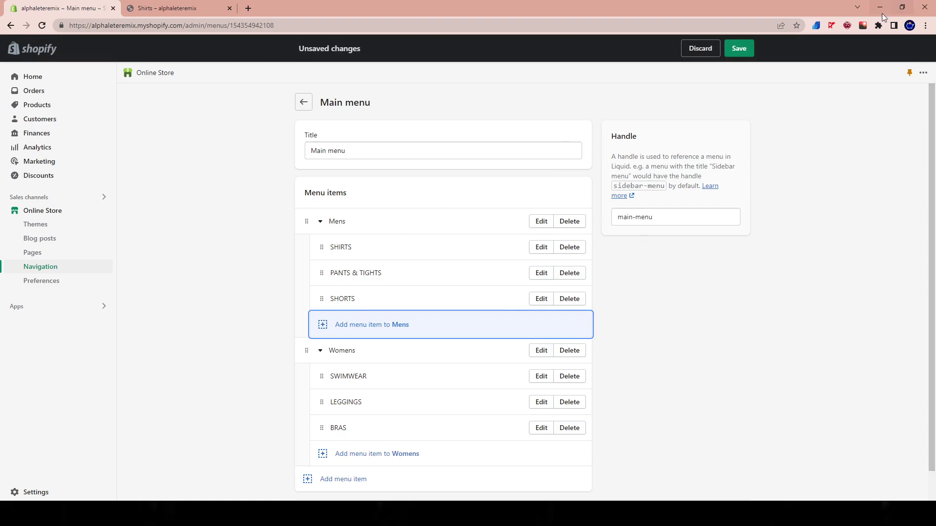
{"action": "left_click", "coordinate": [742, 50]}
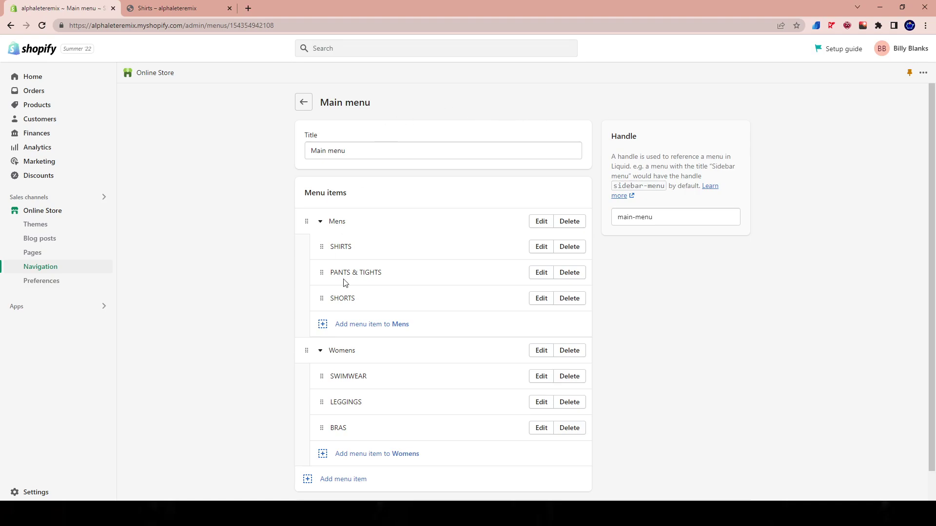
- Collapse the Mens and Womens items of the Main menu and return to the menus list
{"action": "left_click", "coordinate": [320, 221]}
{"action": "left_click", "coordinate": [323, 248]}
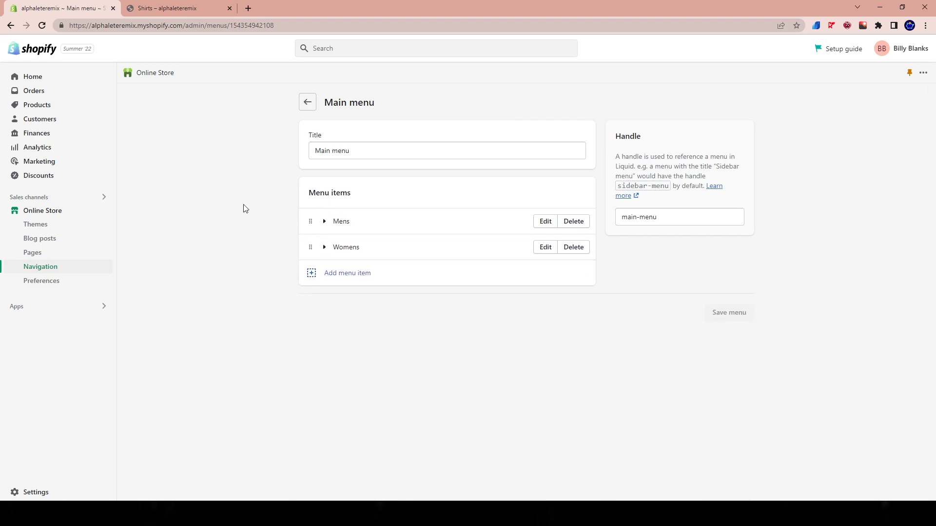
{"action": "left_click", "coordinate": [307, 102]}
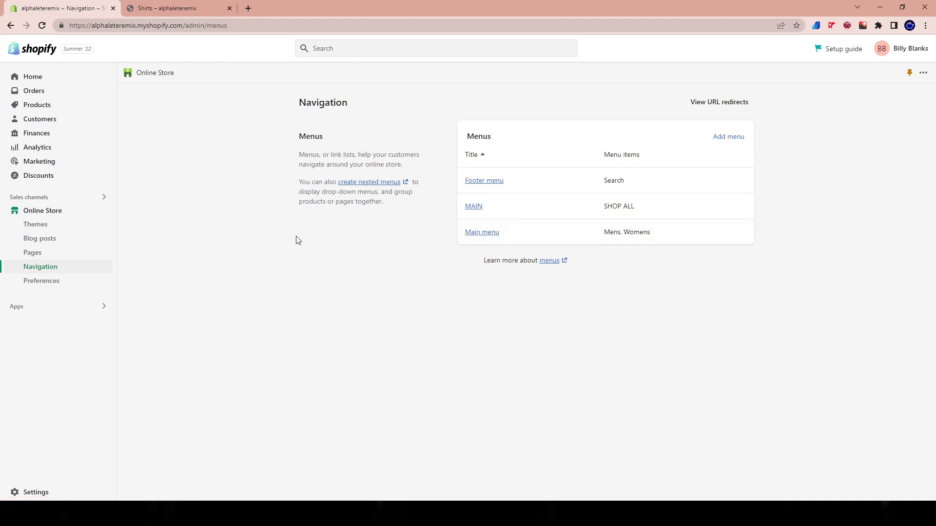
- Review the Shirts collection page on the live storefront from header to footer and go back to its home page
{"action": "left_click", "coordinate": [190, 8]}
{"action": "scroll", "coordinate": [462, 215], "scroll_direction": "down", "scroll_amount": 8}
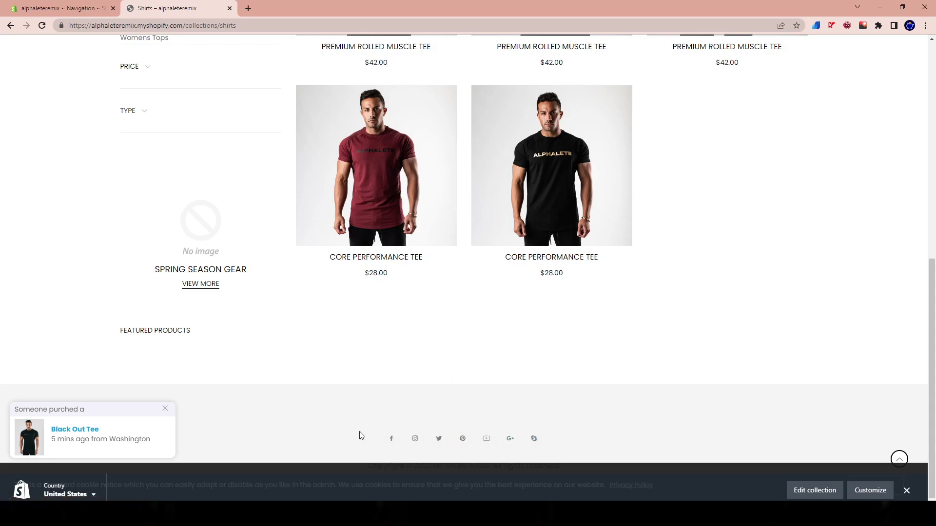
{"action": "scroll", "coordinate": [328, 436], "scroll_direction": "up", "scroll_amount": 9}
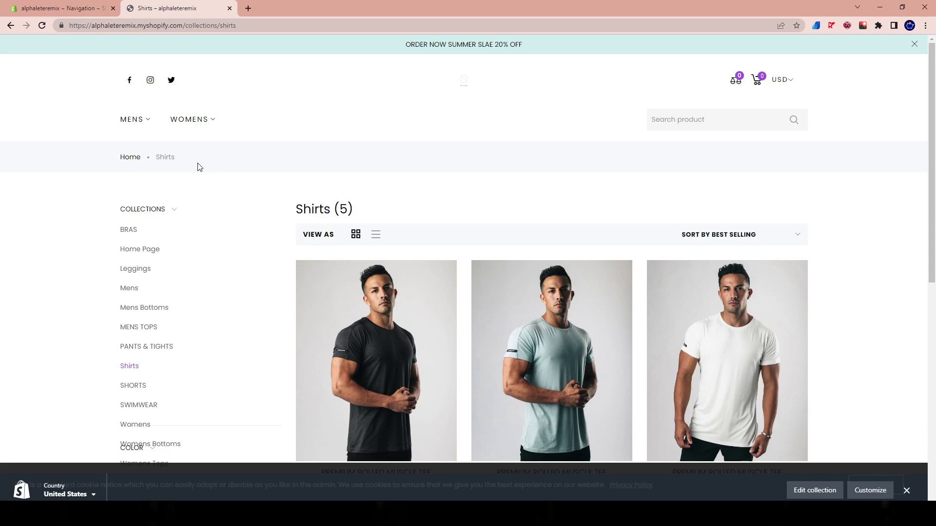
{"action": "scroll", "coordinate": [833, 432], "scroll_direction": "down", "scroll_amount": 4}
{"action": "scroll", "coordinate": [621, 376], "scroll_direction": "up", "scroll_amount": 4}
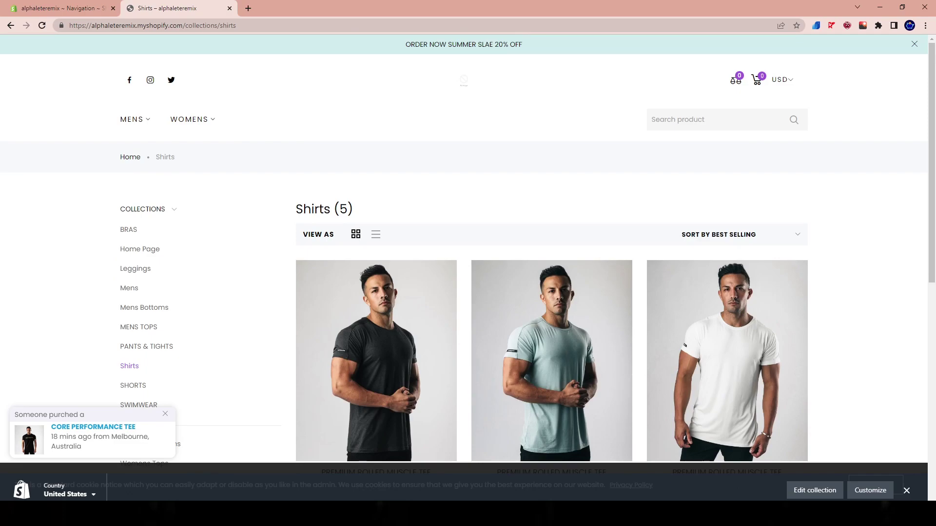
{"action": "key", "text": "alt+Tab"}
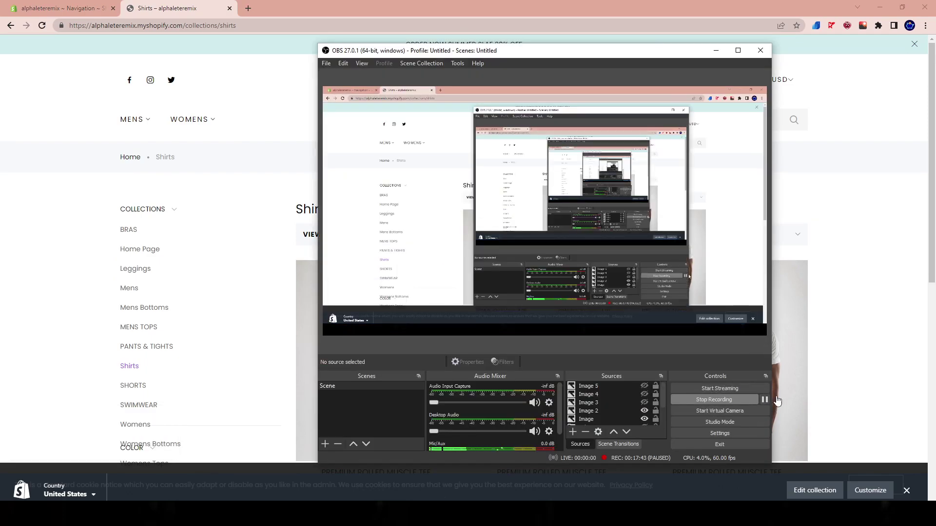
{"action": "left_click", "coordinate": [831, 386]}
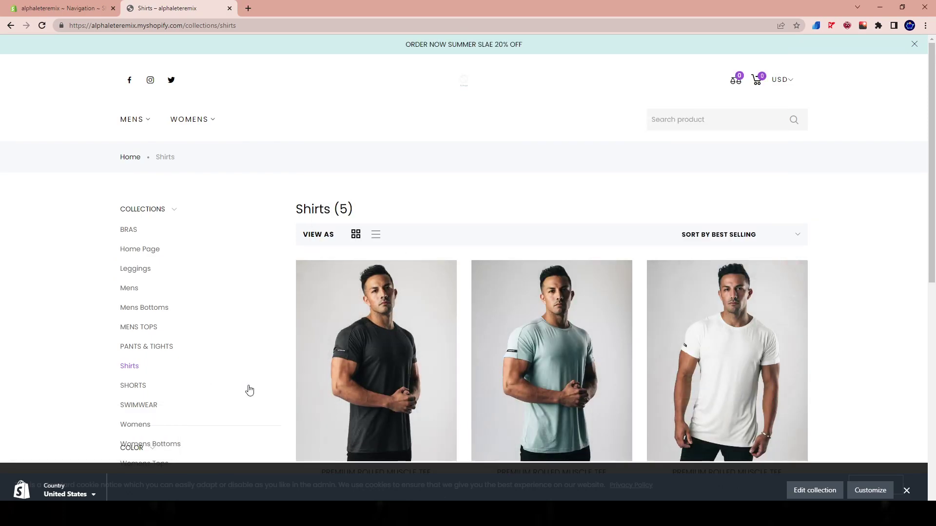
{"action": "scroll", "coordinate": [234, 404], "scroll_direction": "down", "scroll_amount": 5}
{"action": "scroll", "coordinate": [146, 396], "scroll_direction": "up", "scroll_amount": 6}
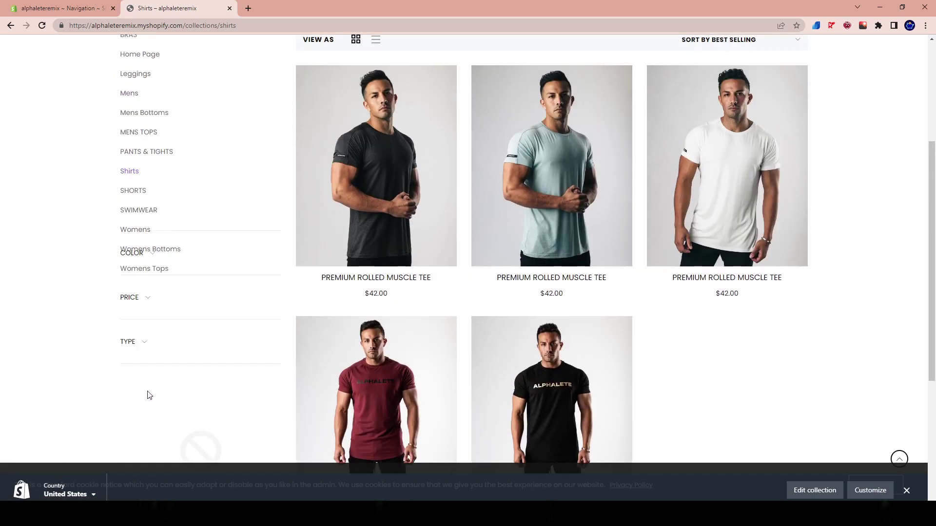
{"action": "mouse_move", "coordinate": [192, 191]}
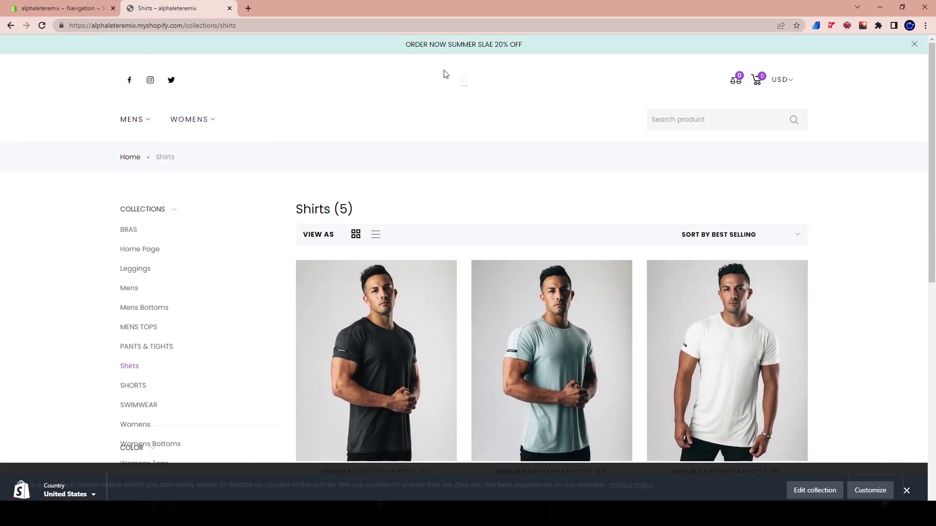
{"action": "left_click", "coordinate": [129, 158]}
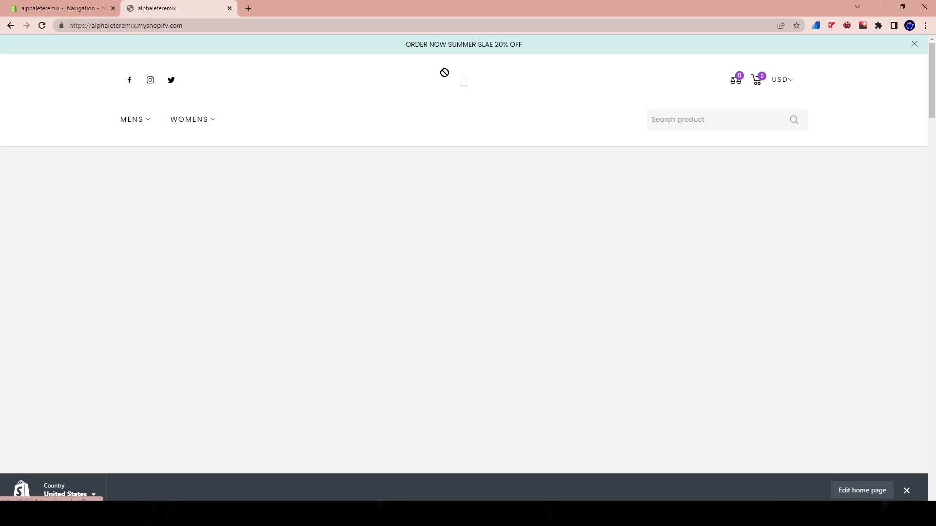
{"action": "left_click", "coordinate": [449, 77]}
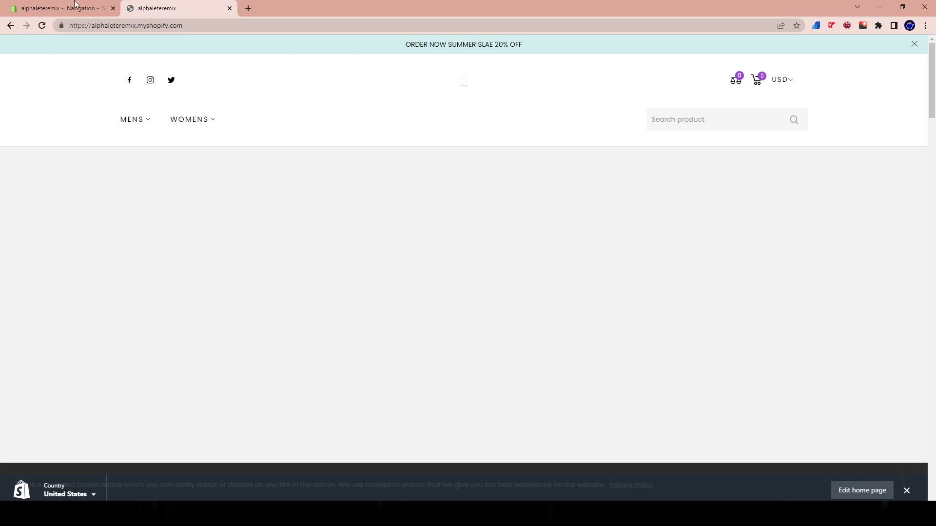
- Go back to the store admin and open the live New 3.0 wolf theme for customization
{"action": "left_click", "coordinate": [109, 6]}
{"action": "left_click", "coordinate": [39, 211]}
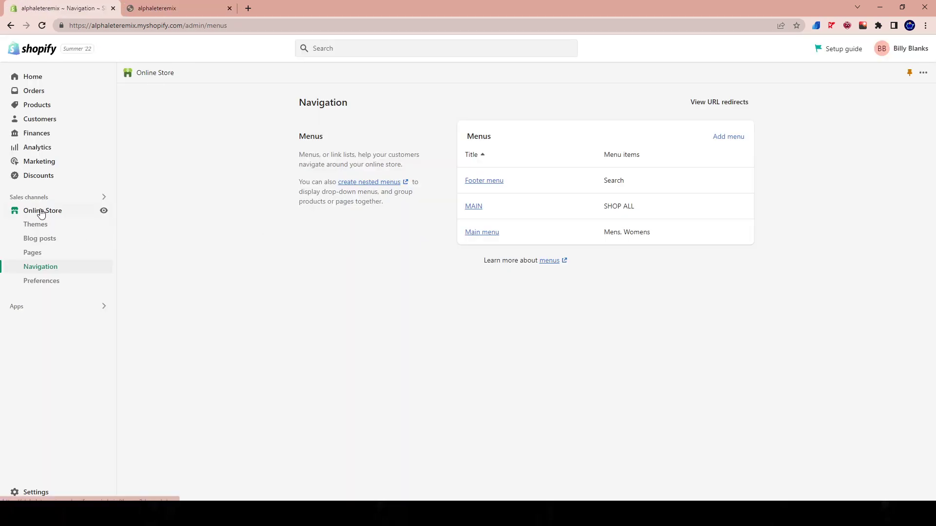
{"action": "left_click", "coordinate": [716, 147]}
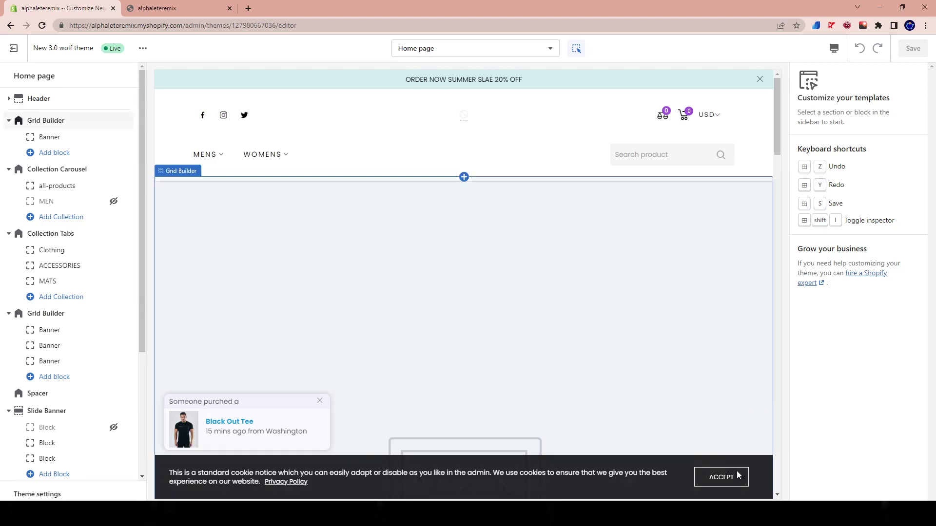
- Accept the cookie notice in the home page preview to clear it from view
{"action": "left_click", "coordinate": [718, 480]}
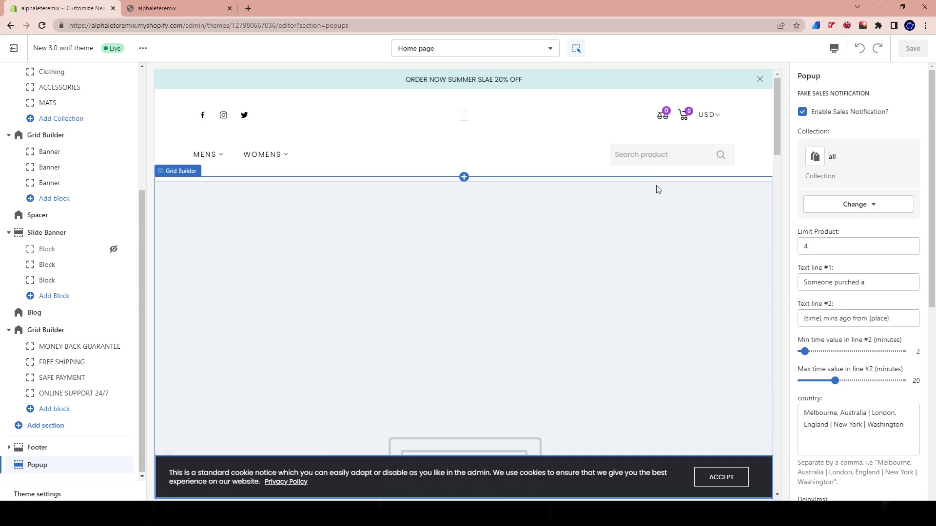
{"action": "scroll", "coordinate": [90, 171], "scroll_direction": "up", "scroll_amount": 4}
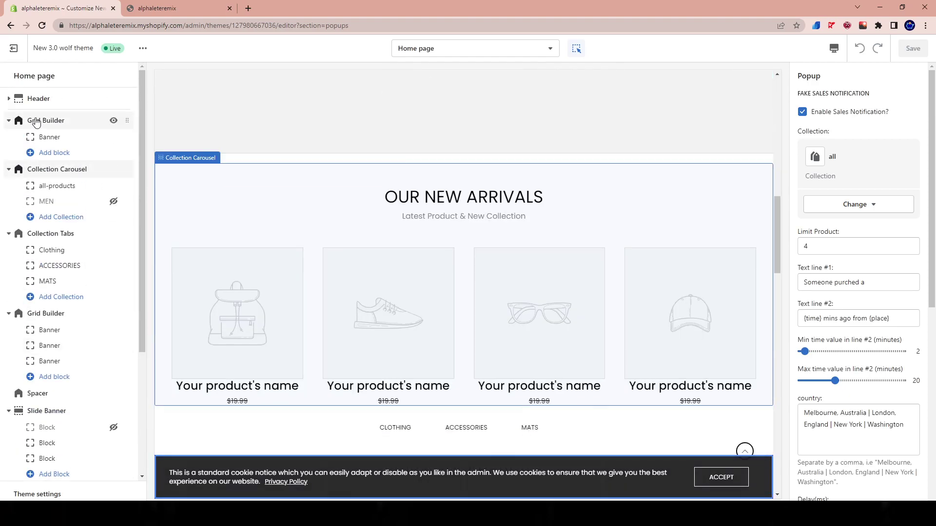
{"action": "scroll", "coordinate": [457, 189], "scroll_direction": "up", "scroll_amount": 10}
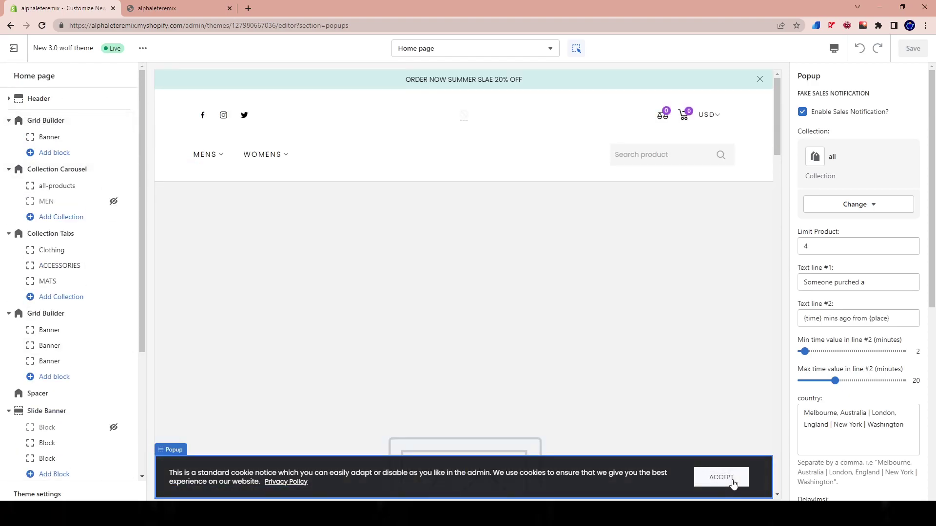
{"action": "left_click", "coordinate": [721, 477]}
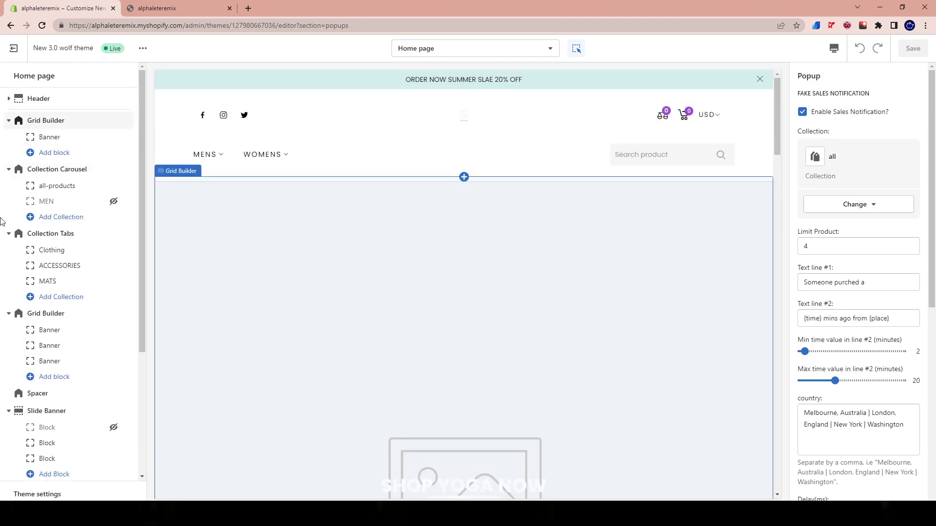
- Set the Header section's logo image to the black wolf-head shield with a transparent background from the image library
{"action": "left_click", "coordinate": [44, 99]}
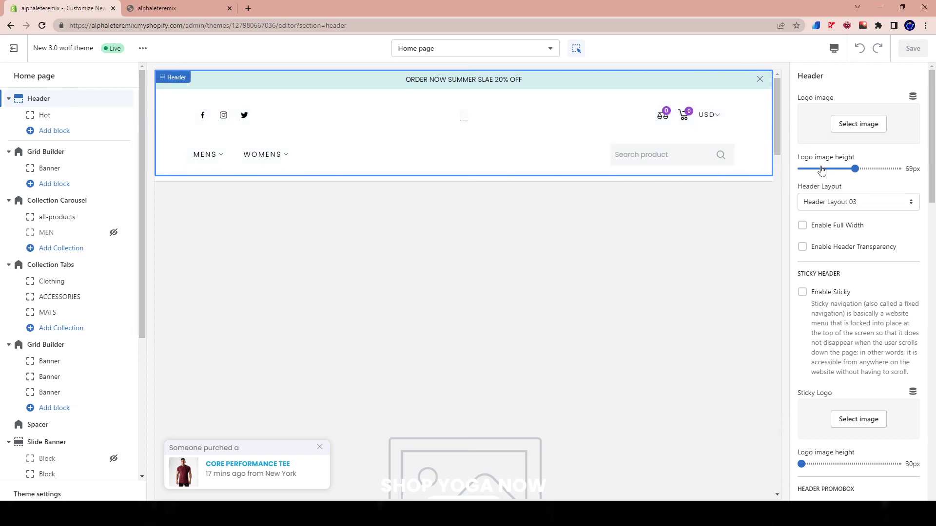
{"action": "left_click", "coordinate": [856, 125]}
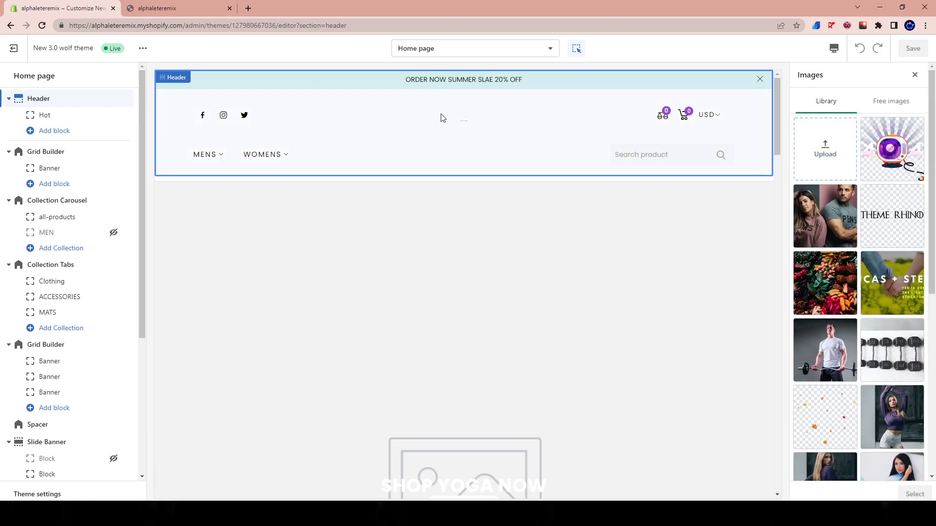
{"action": "scroll", "coordinate": [862, 342], "scroll_direction": "down", "scroll_amount": 7}
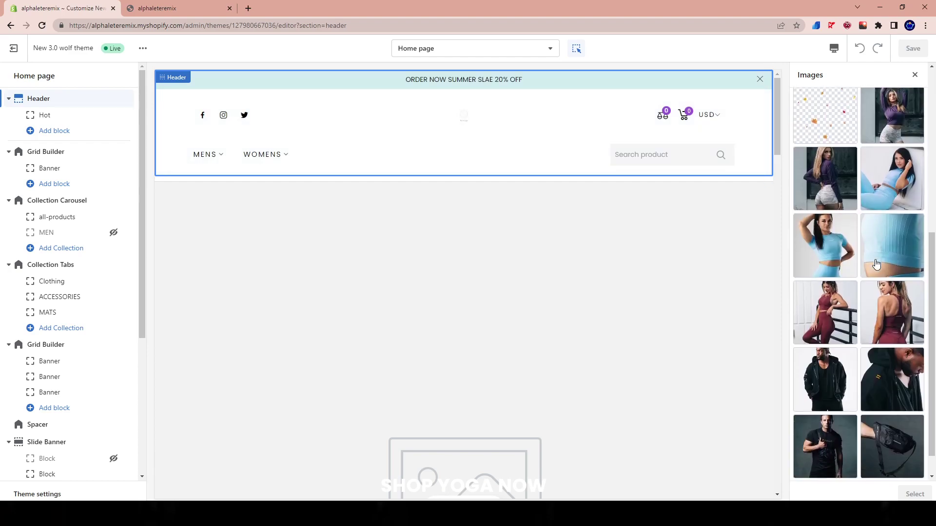
{"action": "left_click", "coordinate": [878, 434]}
{"action": "left_click", "coordinate": [856, 461]}
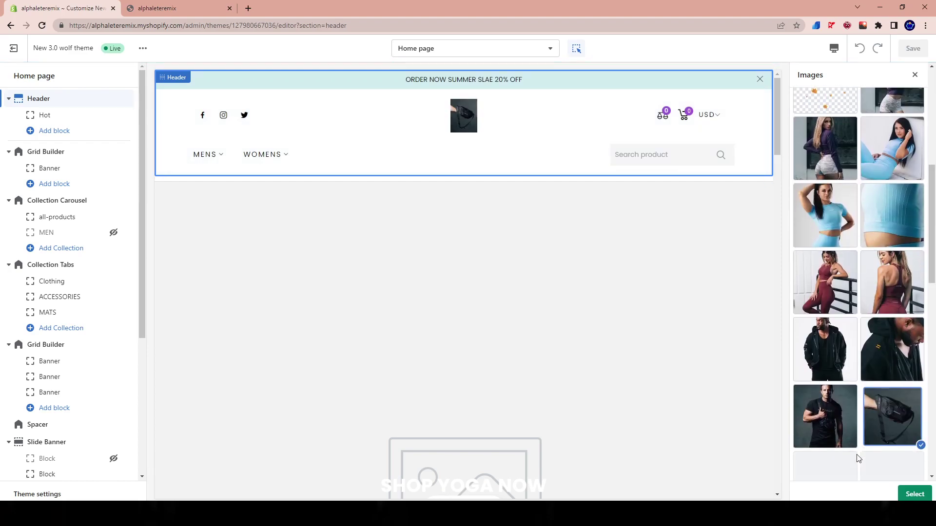
{"action": "scroll", "coordinate": [859, 407], "scroll_direction": "down", "scroll_amount": 3}
{"action": "scroll", "coordinate": [859, 407], "scroll_direction": "down", "scroll_amount": 5}
{"action": "left_click", "coordinate": [896, 411]}
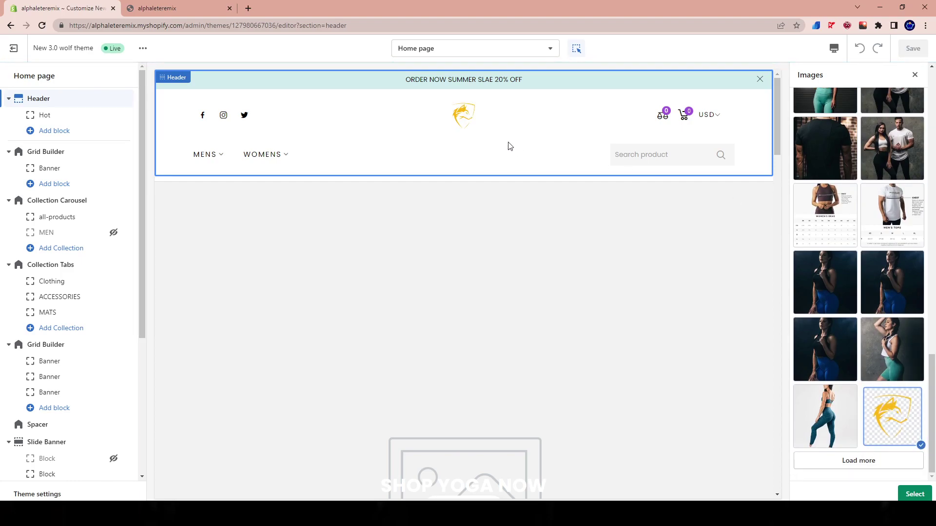
{"action": "left_click", "coordinate": [898, 460]}
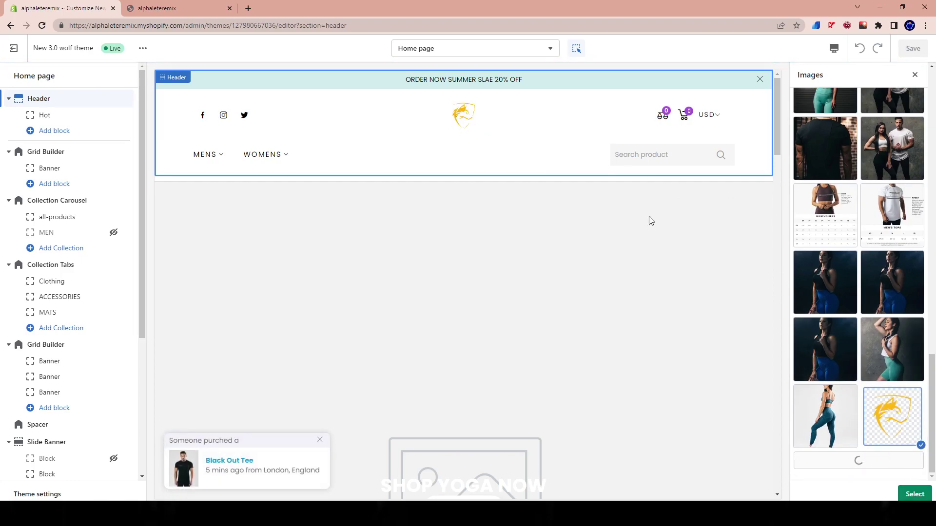
{"action": "scroll", "coordinate": [853, 346], "scroll_direction": "down", "scroll_amount": 5}
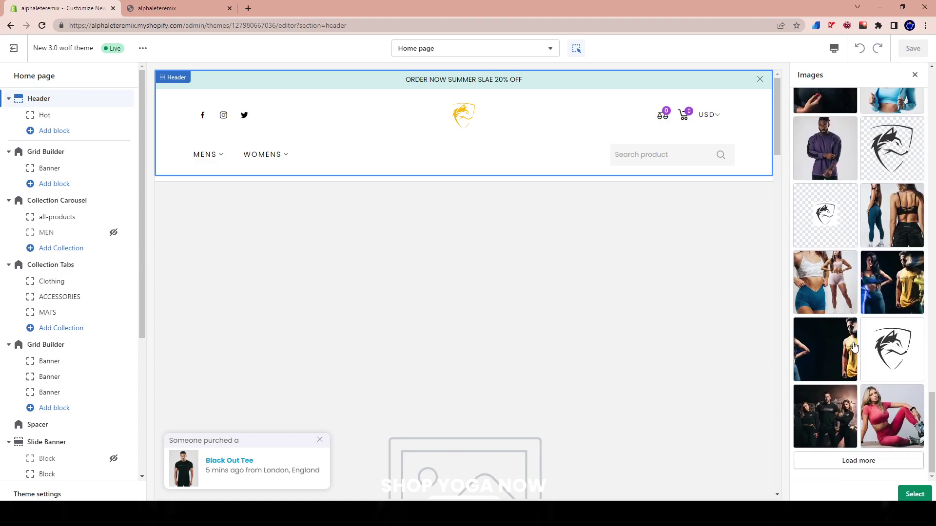
{"action": "left_click", "coordinate": [892, 148]}
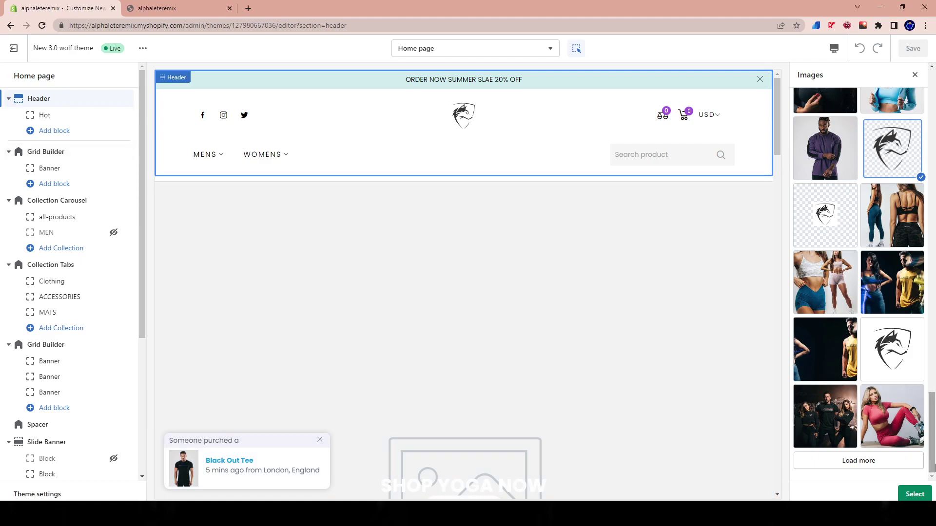
{"action": "left_click", "coordinate": [914, 493]}
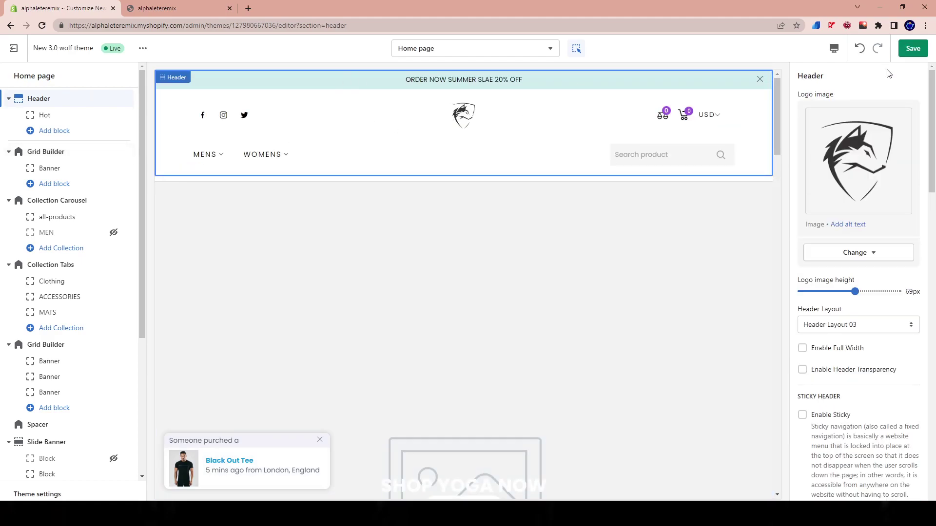
- Save the header logo change to the theme
{"action": "left_click", "coordinate": [913, 49]}
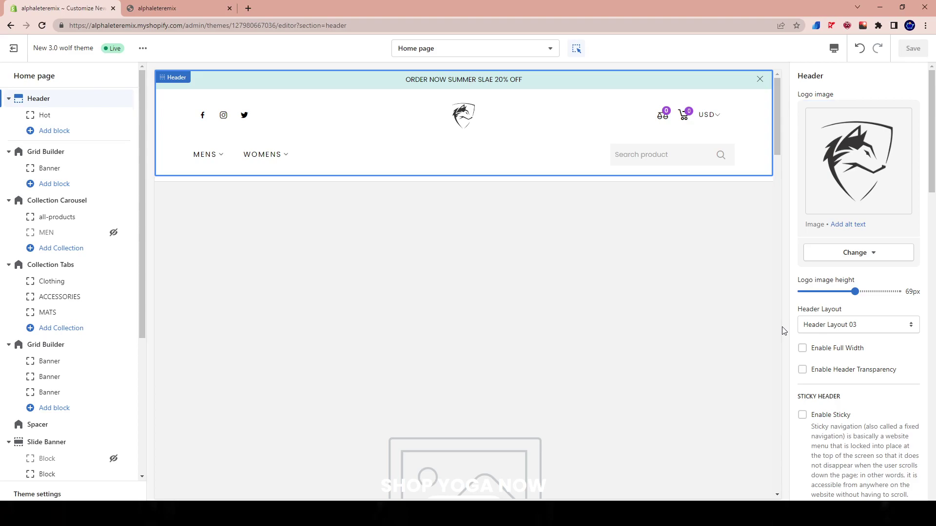
- Try Header Layout 01, 02, 04 and 05 on the home page header, and return to Header Layout 02 for comparison
{"action": "left_click", "coordinate": [836, 324]}
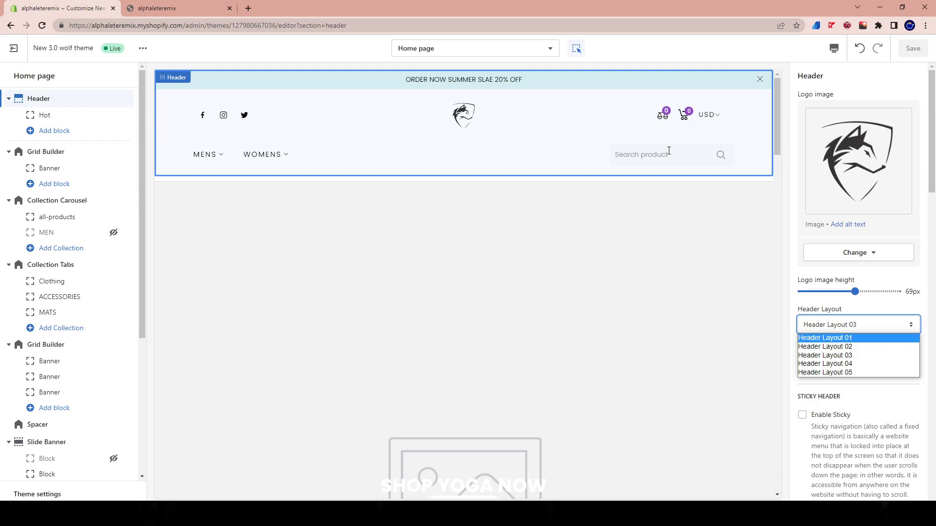
{"action": "left_click", "coordinate": [848, 340]}
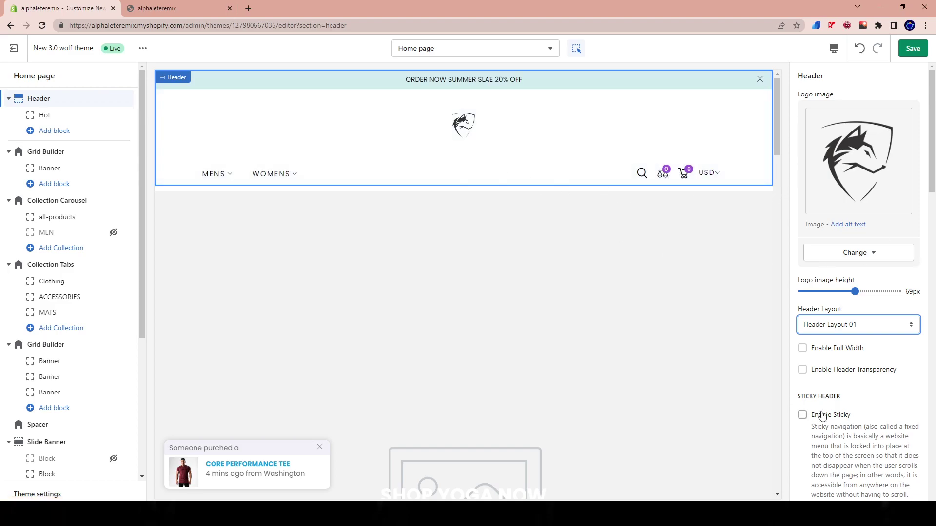
{"action": "left_click", "coordinate": [840, 326]}
{"action": "left_click", "coordinate": [839, 346]}
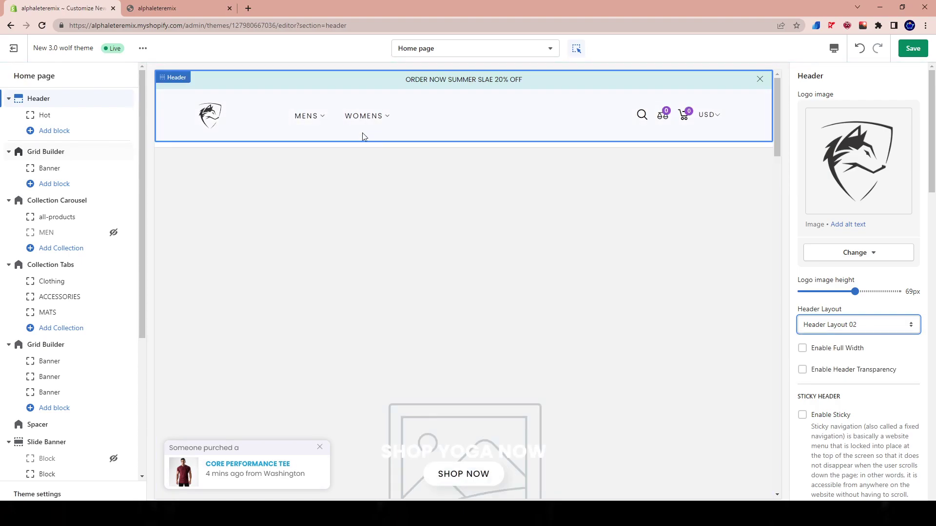
{"action": "mouse_move", "coordinate": [286, 123]}
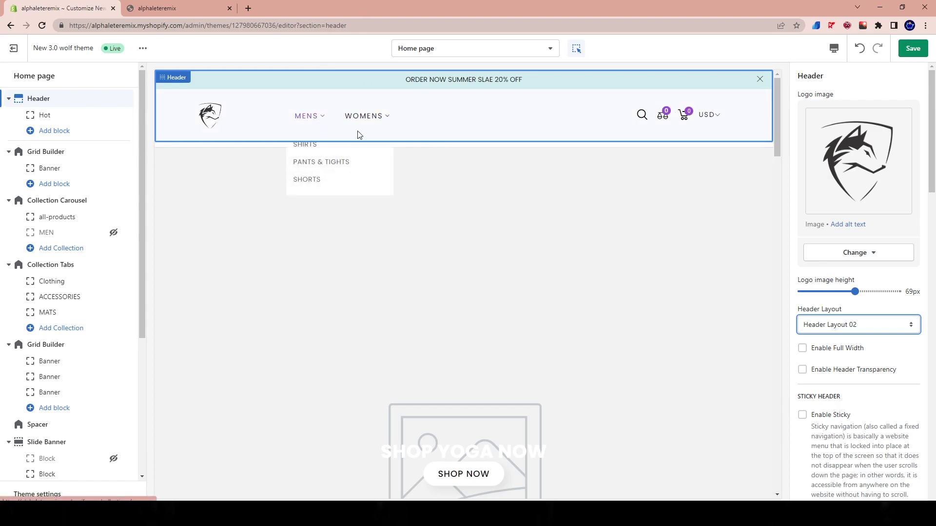
{"action": "left_click", "coordinate": [888, 329]}
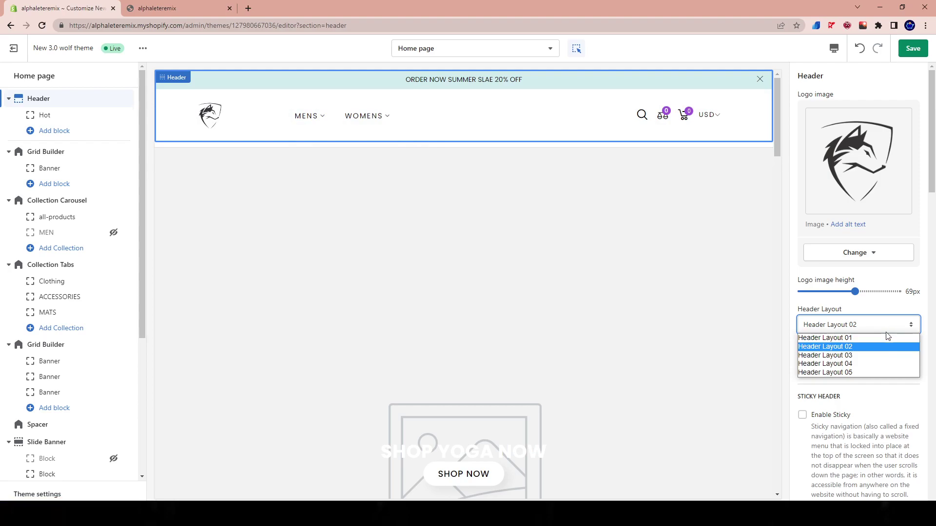
{"action": "left_click", "coordinate": [826, 364]}
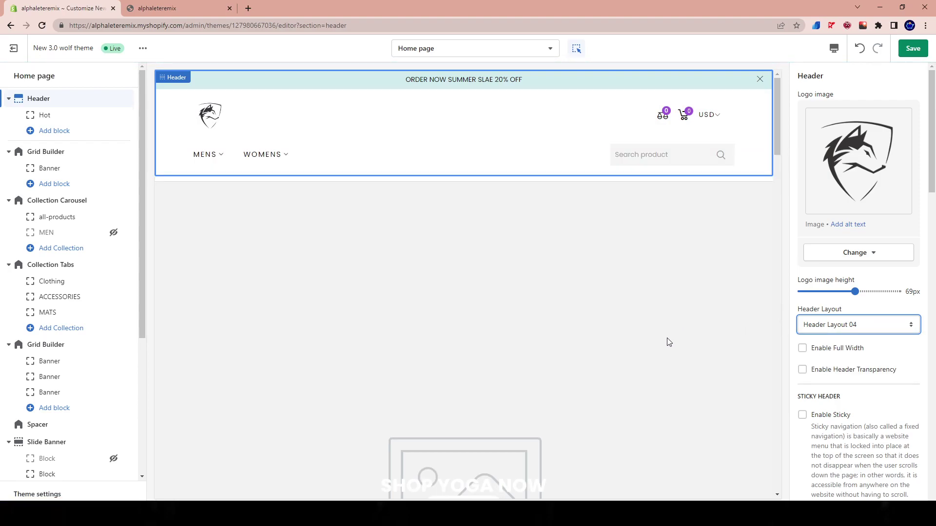
{"action": "left_click", "coordinate": [838, 325]}
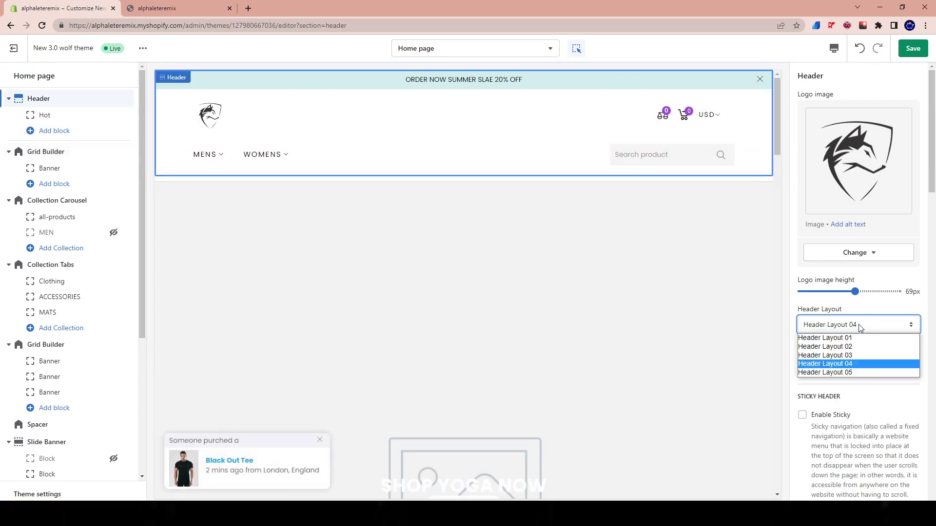
{"action": "left_click", "coordinate": [838, 373]}
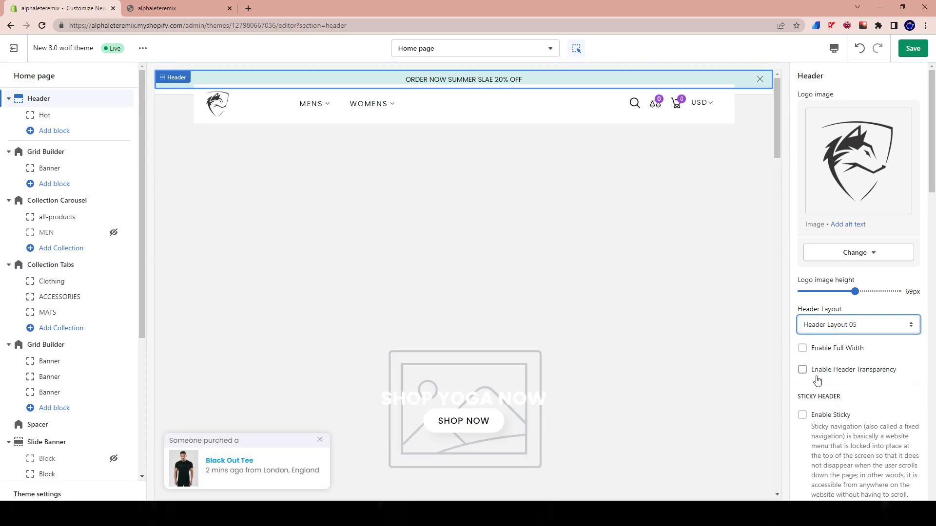
{"action": "left_click", "coordinate": [842, 329]}
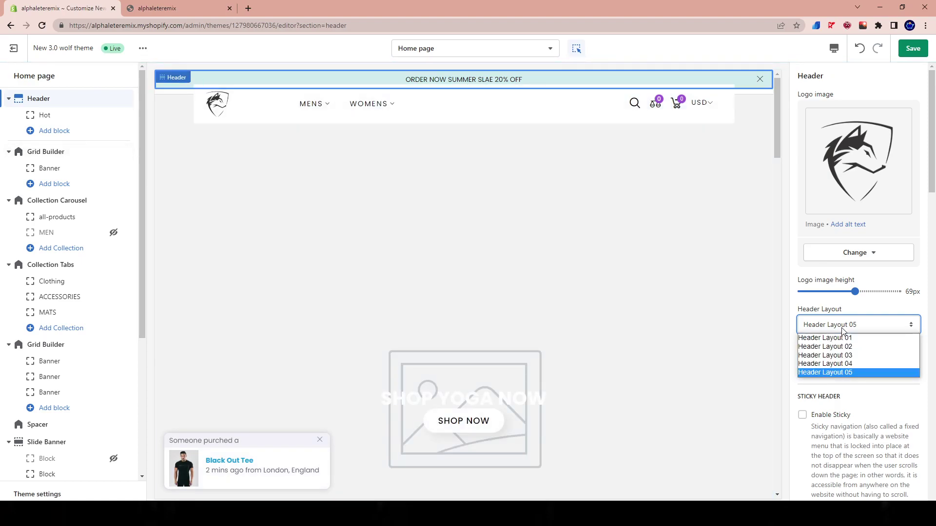
{"action": "left_click", "coordinate": [837, 347]}
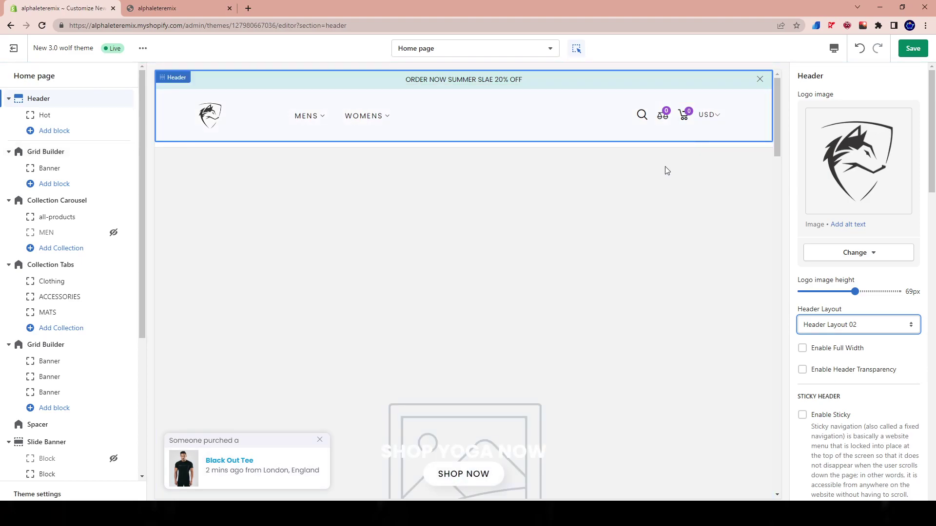
- Set the header's layout to Header Layout 05 and save the theme
{"action": "left_click", "coordinate": [859, 329]}
{"action": "left_click", "coordinate": [852, 372]}
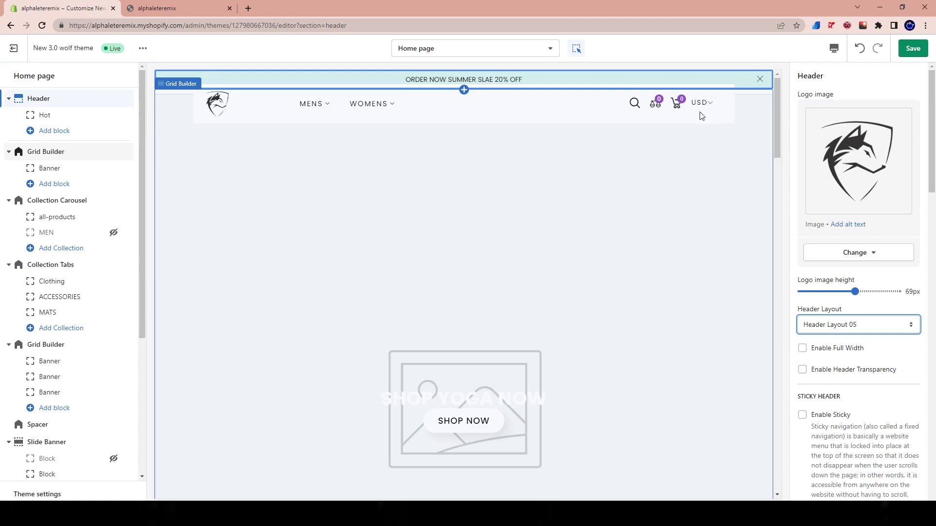
{"action": "left_click", "coordinate": [918, 47]}
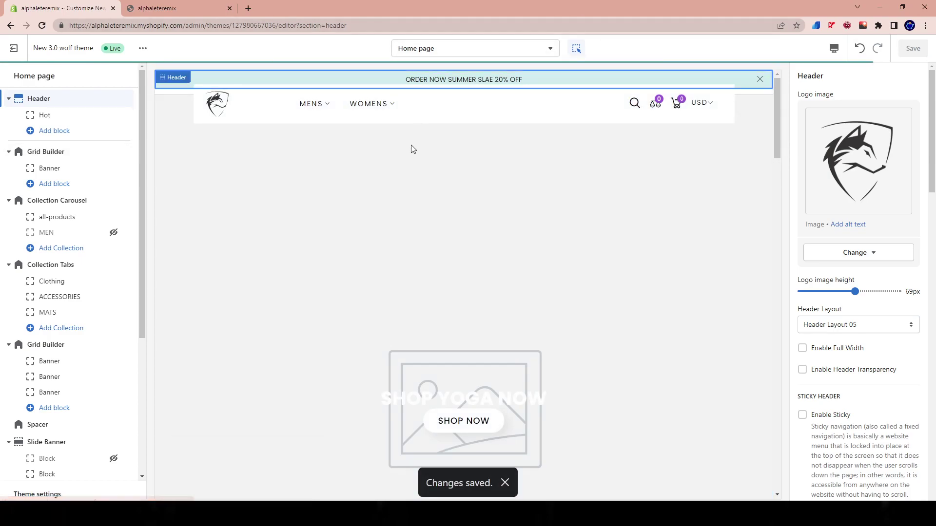
- Enable the sticky option for the header and save the theme
{"action": "scroll", "coordinate": [822, 380], "scroll_direction": "down", "scroll_amount": 3}
{"action": "scroll", "coordinate": [823, 380], "scroll_direction": "down", "scroll_amount": 1}
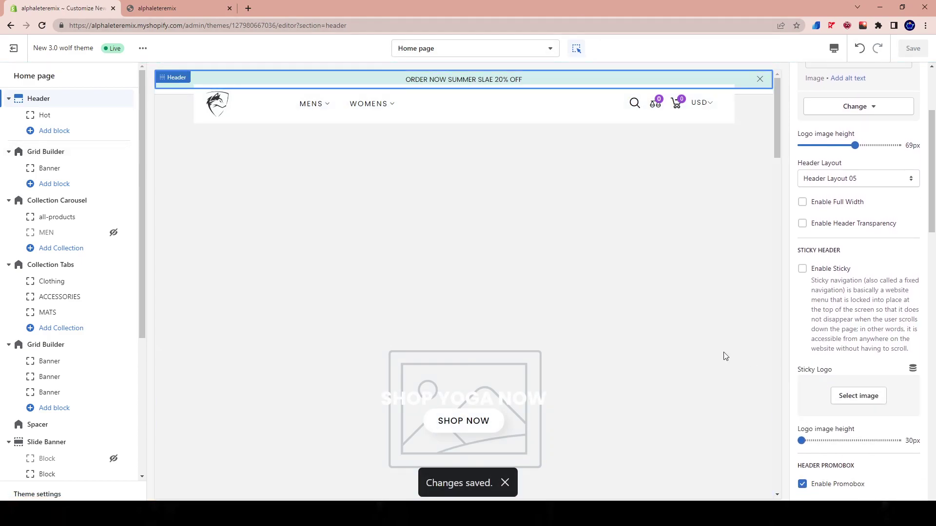
{"action": "scroll", "coordinate": [644, 333], "scroll_direction": "down", "scroll_amount": 6}
{"action": "scroll", "coordinate": [585, 317], "scroll_direction": "up", "scroll_amount": 6}
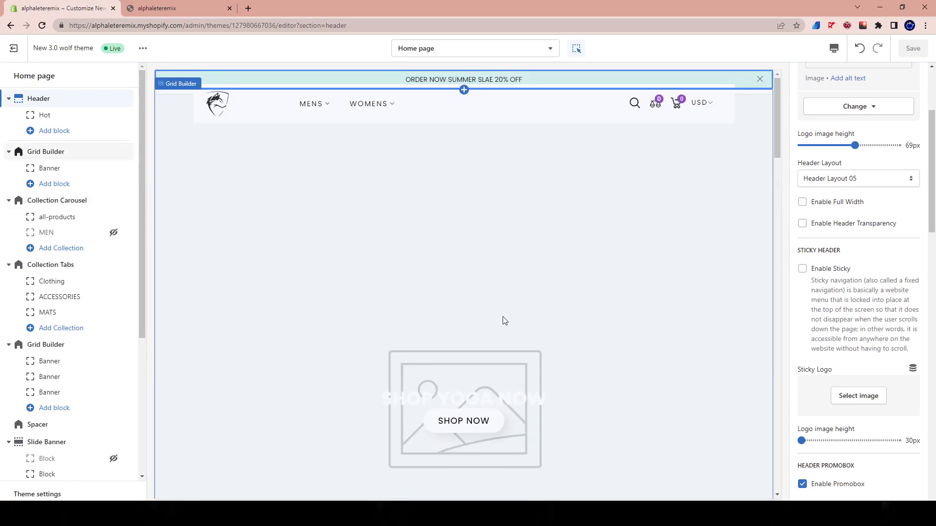
{"action": "scroll", "coordinate": [264, 218], "scroll_direction": "down", "scroll_amount": 10}
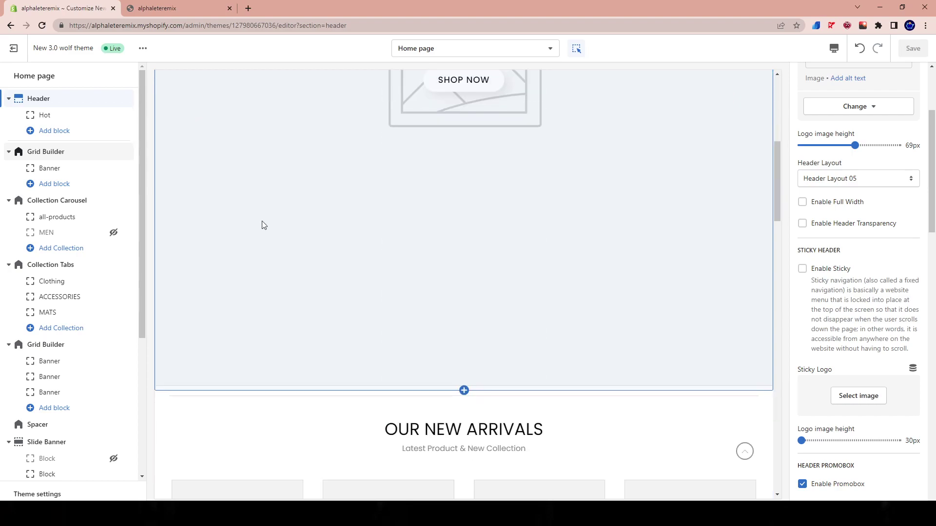
{"action": "scroll", "coordinate": [578, 138], "scroll_direction": "up", "scroll_amount": 10}
{"action": "scroll", "coordinate": [935, 277], "scroll_direction": "up", "scroll_amount": 3}
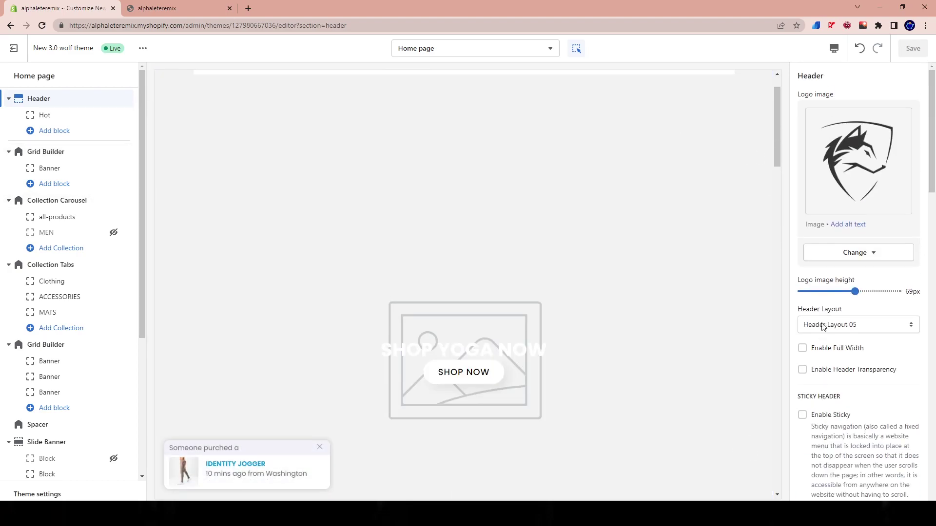
{"action": "left_click", "coordinate": [802, 415]}
{"action": "scroll", "coordinate": [632, 341], "scroll_direction": "down", "scroll_amount": 4}
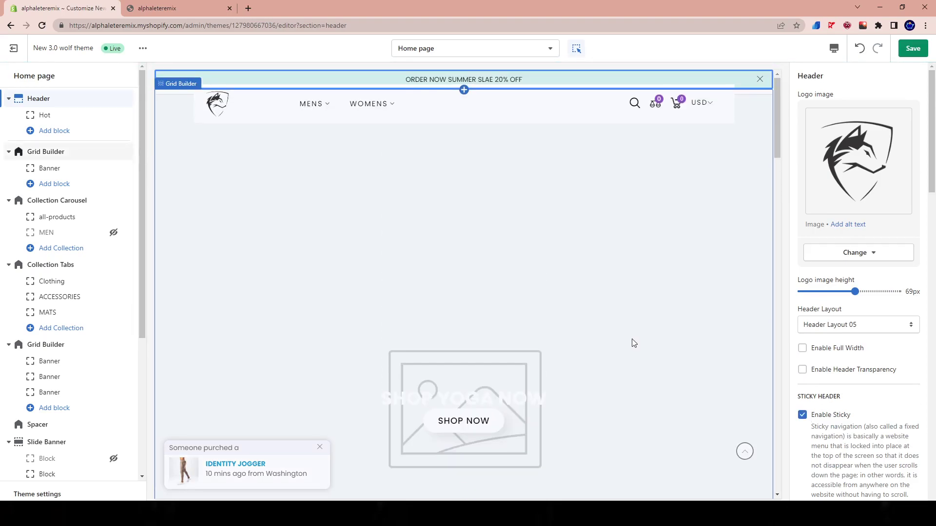
{"action": "scroll", "coordinate": [642, 317], "scroll_direction": "down", "scroll_amount": 10}
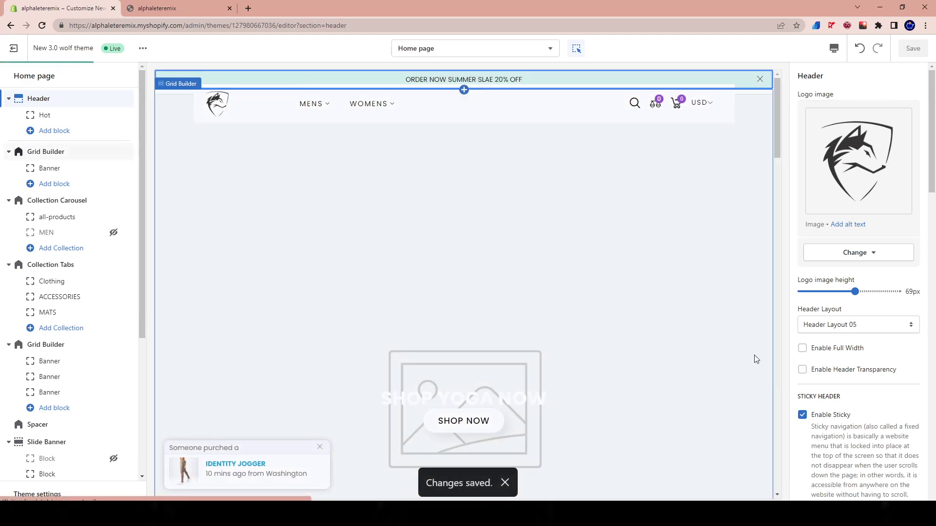
- Check how the sticky header behaves down the home page preview
{"action": "scroll", "coordinate": [846, 417], "scroll_direction": "down", "scroll_amount": 3}
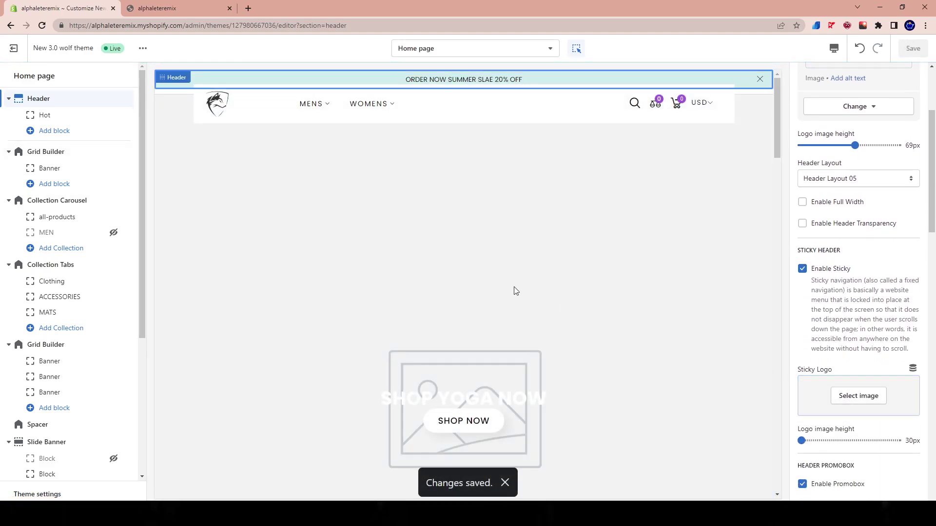
{"action": "scroll", "coordinate": [511, 286], "scroll_direction": "down", "scroll_amount": 6}
{"action": "scroll", "coordinate": [513, 287], "scroll_direction": "down", "scroll_amount": 5}
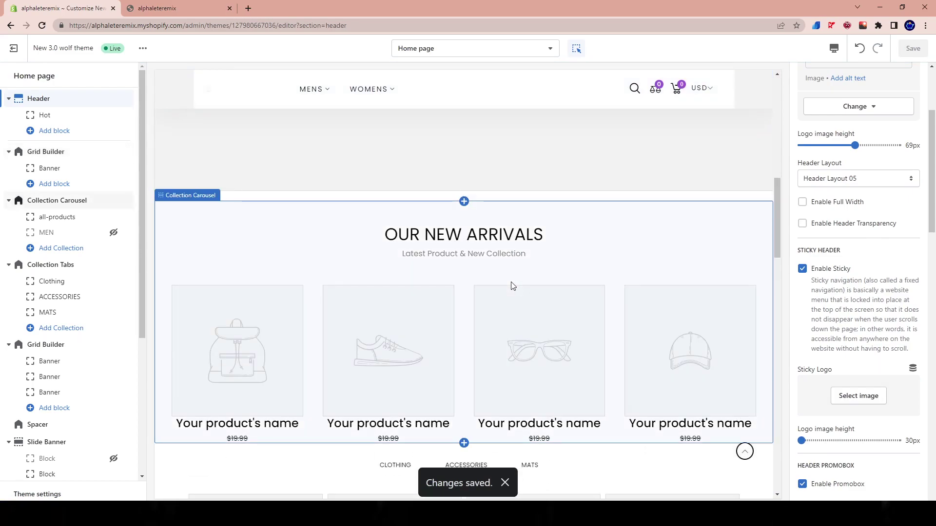
{"action": "scroll", "coordinate": [516, 174], "scroll_direction": "up", "scroll_amount": 10}
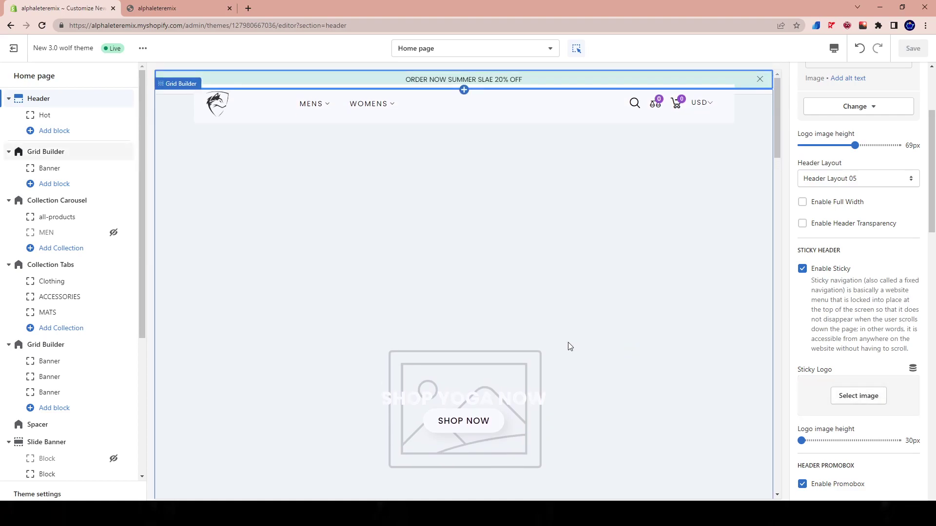
- Find a Sticky Logo image in the image library and pick the black wolf-head shield on a white background
{"action": "left_click", "coordinate": [858, 396]}
{"action": "scroll", "coordinate": [859, 439], "scroll_direction": "down", "scroll_amount": 10}
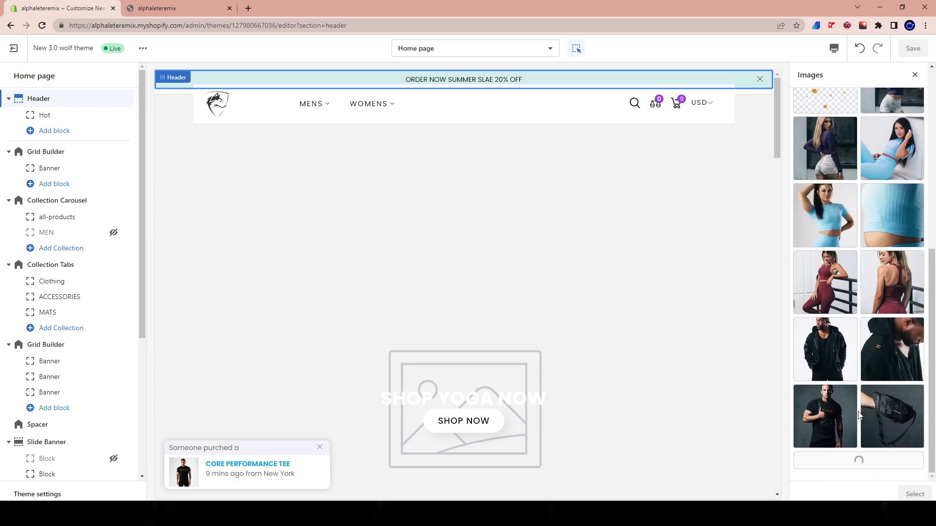
{"action": "scroll", "coordinate": [860, 439], "scroll_direction": "down", "scroll_amount": 8}
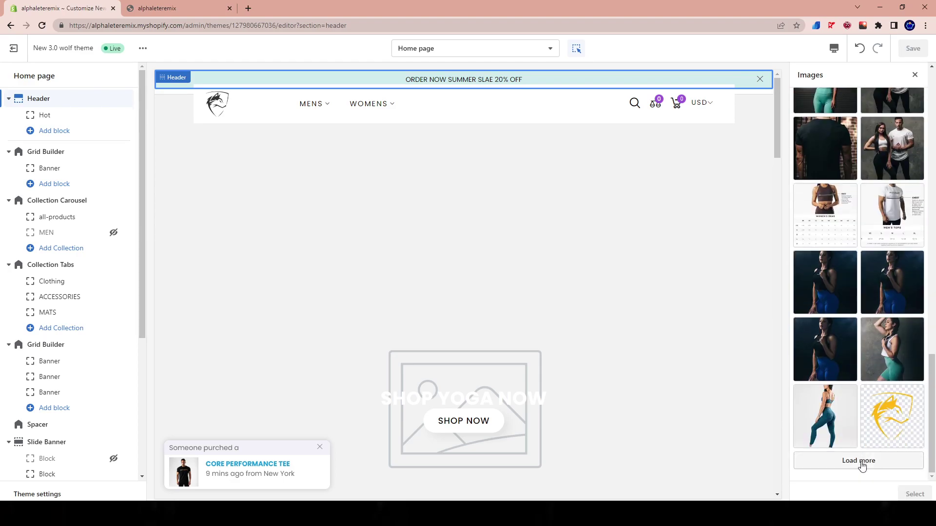
{"action": "scroll", "coordinate": [863, 429], "scroll_direction": "down", "scroll_amount": 10}
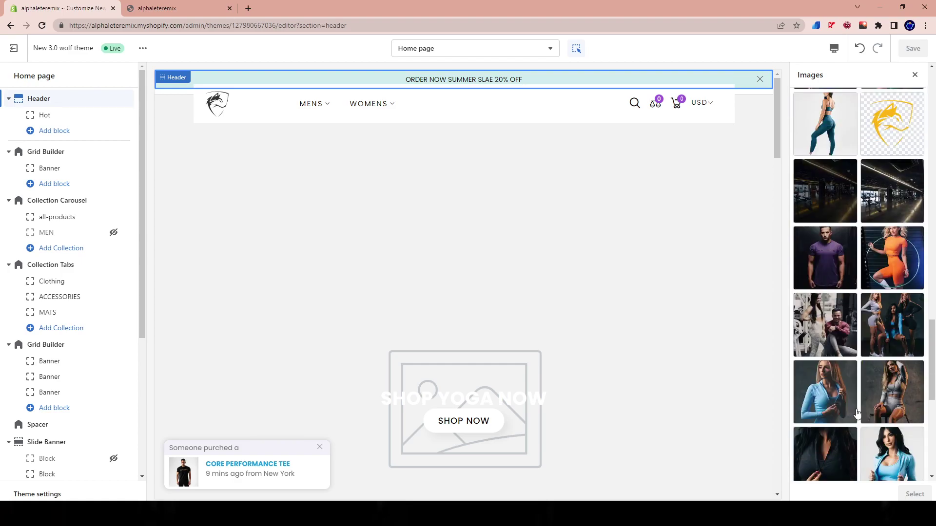
{"action": "scroll", "coordinate": [867, 400], "scroll_direction": "down", "scroll_amount": 2}
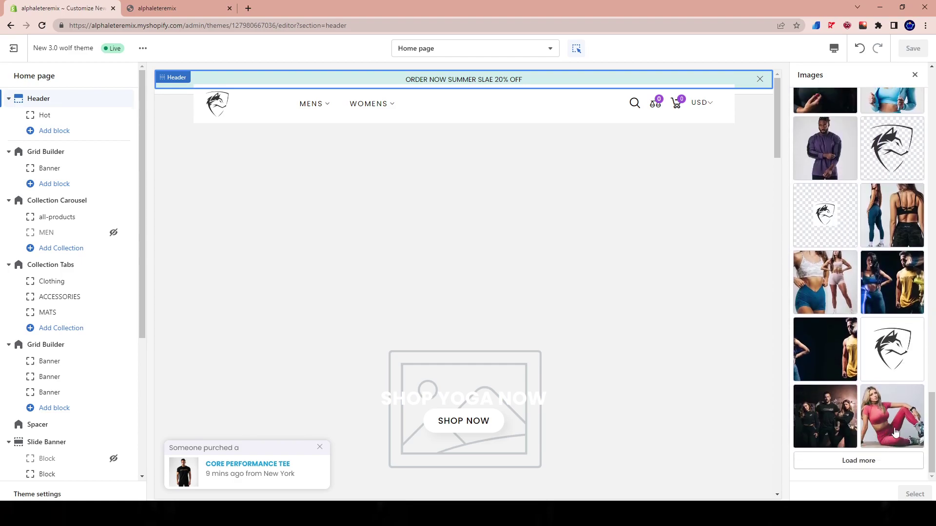
{"action": "left_click", "coordinate": [913, 361]}
{"action": "scroll", "coordinate": [489, 314], "scroll_direction": "down", "scroll_amount": 5}
{"action": "scroll", "coordinate": [492, 314], "scroll_direction": "up", "scroll_amount": 5}
{"action": "scroll", "coordinate": [496, 315], "scroll_direction": "down", "scroll_amount": 5}
{"action": "scroll", "coordinate": [495, 315], "scroll_direction": "up", "scroll_amount": 5}
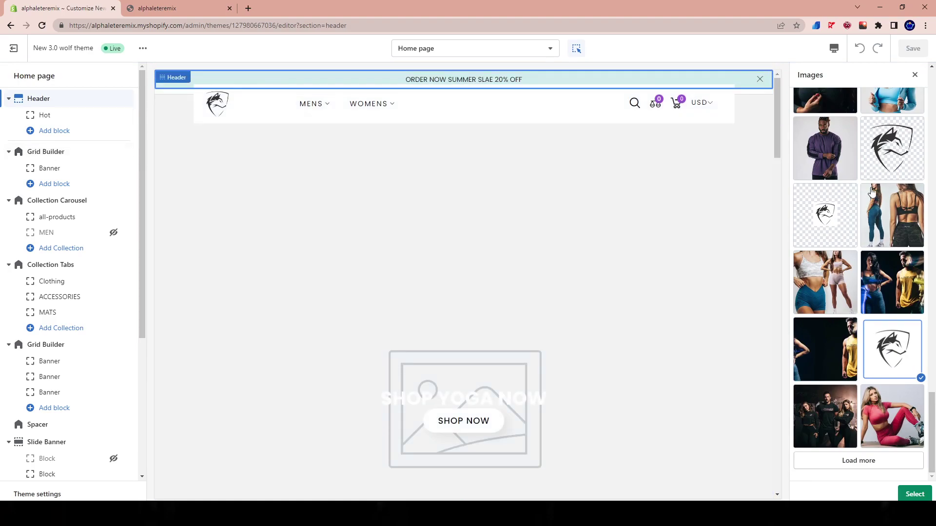
- Try to set the Sticky Logo to the black wolf-head shield with a transparent background
{"action": "left_click", "coordinate": [886, 168]}
{"action": "scroll", "coordinate": [478, 253], "scroll_direction": "down", "scroll_amount": 3}
{"action": "scroll", "coordinate": [460, 248], "scroll_direction": "up", "scroll_amount": 3}
{"action": "scroll", "coordinate": [472, 161], "scroll_direction": "down", "scroll_amount": 7}
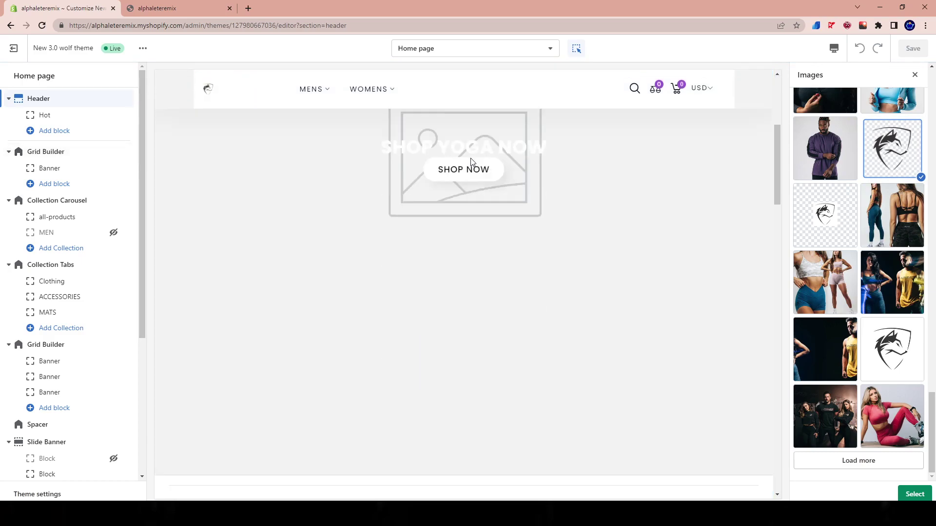
{"action": "scroll", "coordinate": [469, 172], "scroll_direction": "up", "scroll_amount": 7}
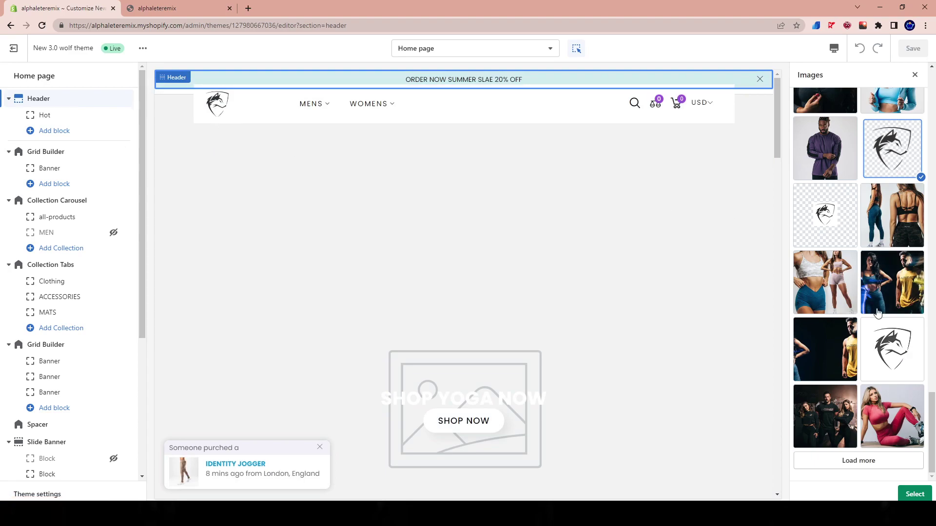
{"action": "left_click", "coordinate": [812, 236]}
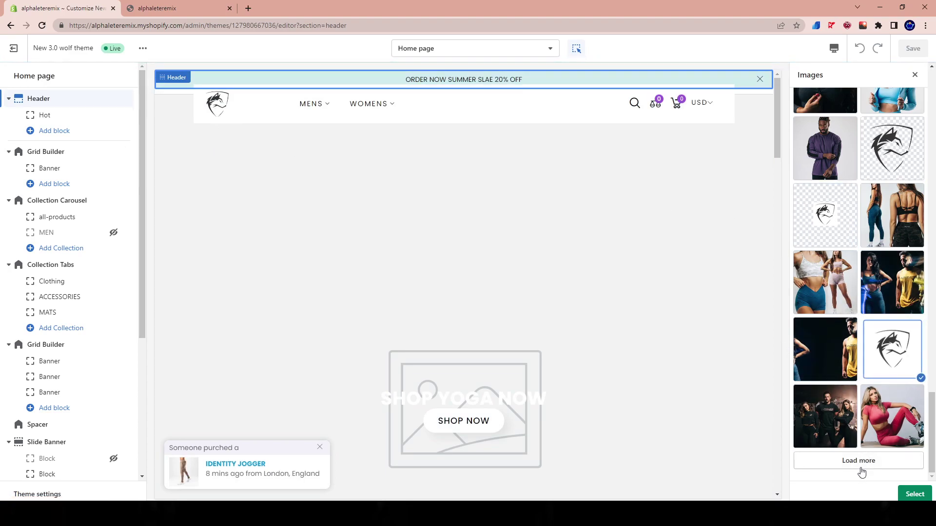
{"action": "scroll", "coordinate": [862, 324], "scroll_direction": "up", "scroll_amount": 5}
{"action": "left_click", "coordinate": [892, 439]}
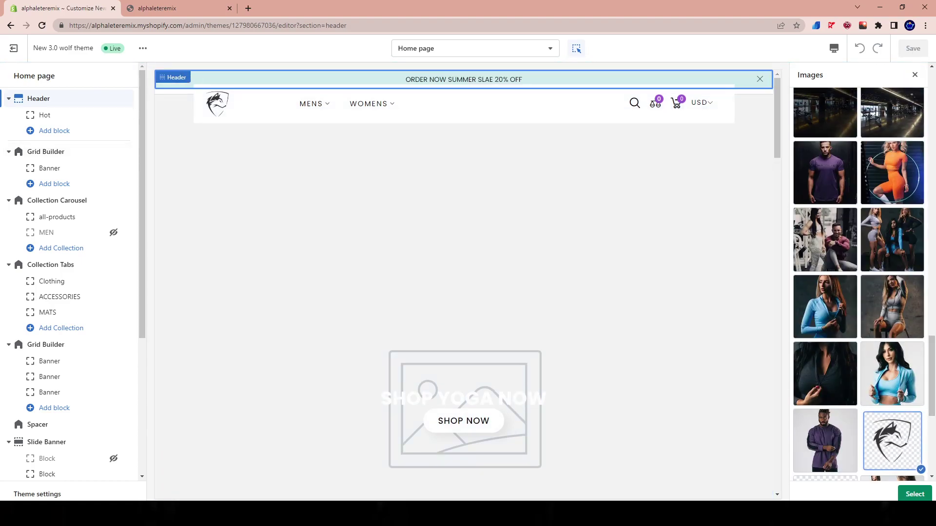
{"action": "left_click", "coordinate": [915, 494]}
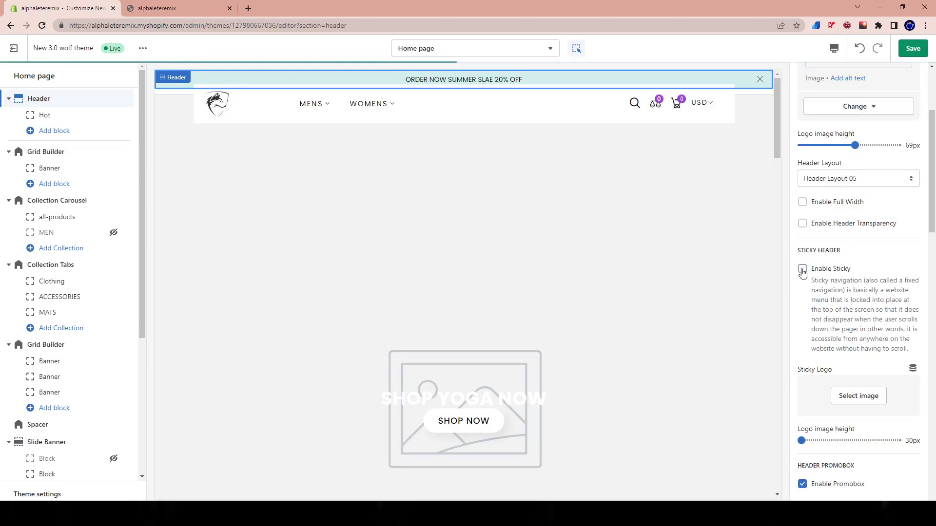
- Turn off the header's sticky option, check the home page preview and save the theme
{"action": "scroll", "coordinate": [583, 244], "scroll_direction": "down", "scroll_amount": 3}
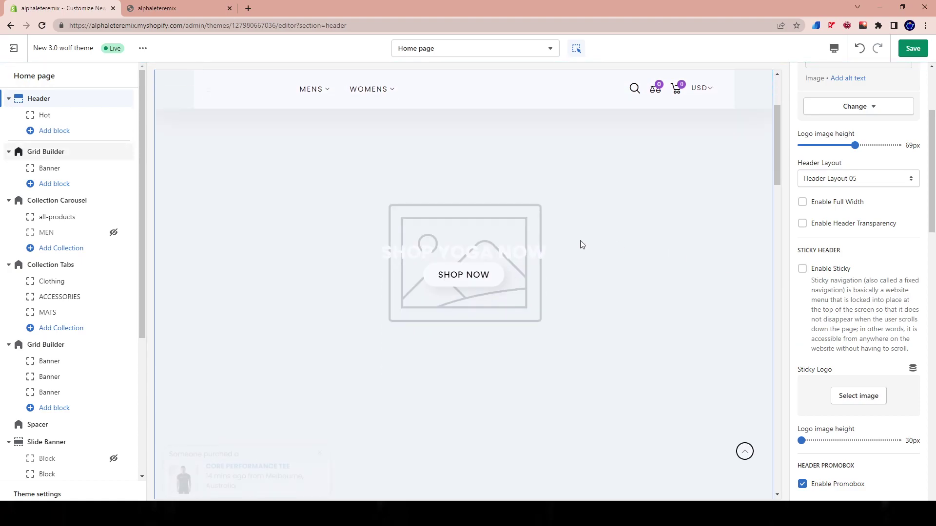
{"action": "scroll", "coordinate": [580, 244], "scroll_direction": "down", "scroll_amount": 5}
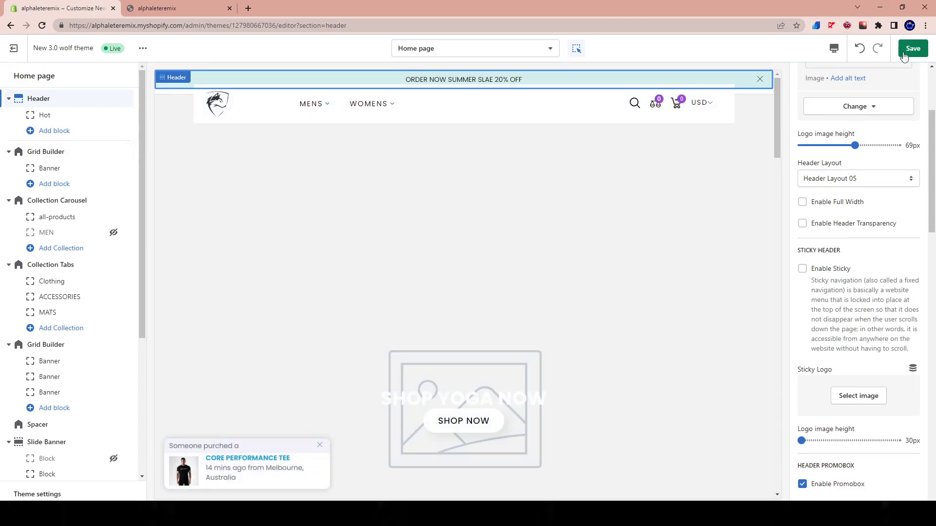
{"action": "left_click", "coordinate": [907, 56]}
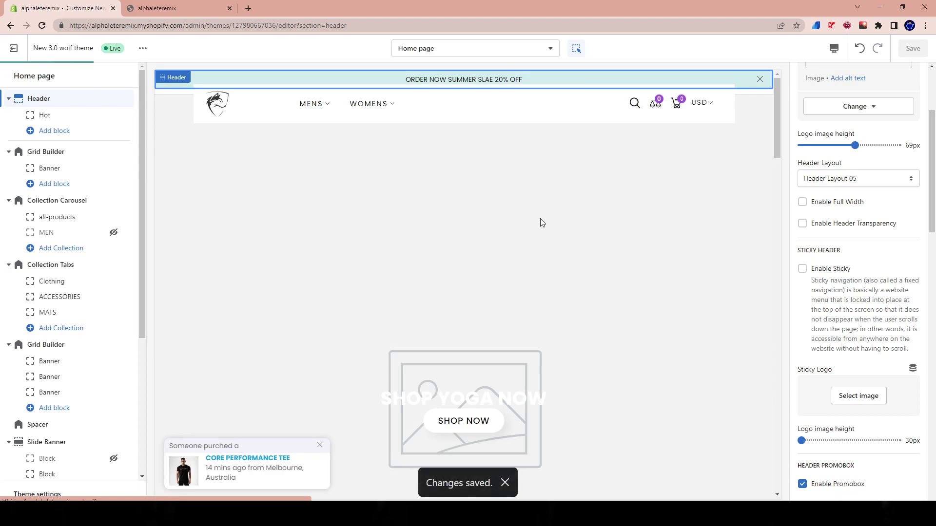
- Check how the non-sticky header and its menu behave while moving through the home page preview
{"action": "scroll", "coordinate": [459, 255], "scroll_direction": "down", "scroll_amount": 5}
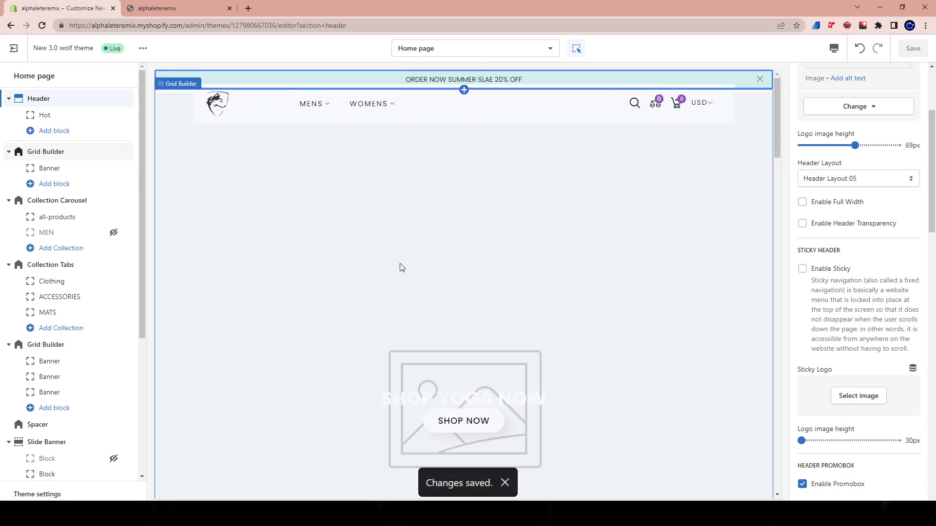
{"action": "scroll", "coordinate": [399, 268], "scroll_direction": "down", "scroll_amount": 5}
{"action": "scroll", "coordinate": [341, 186], "scroll_direction": "up", "scroll_amount": 5}
{"action": "scroll", "coordinate": [497, 195], "scroll_direction": "down", "scroll_amount": 5}
{"action": "scroll", "coordinate": [612, 156], "scroll_direction": "up", "scroll_amount": 5}
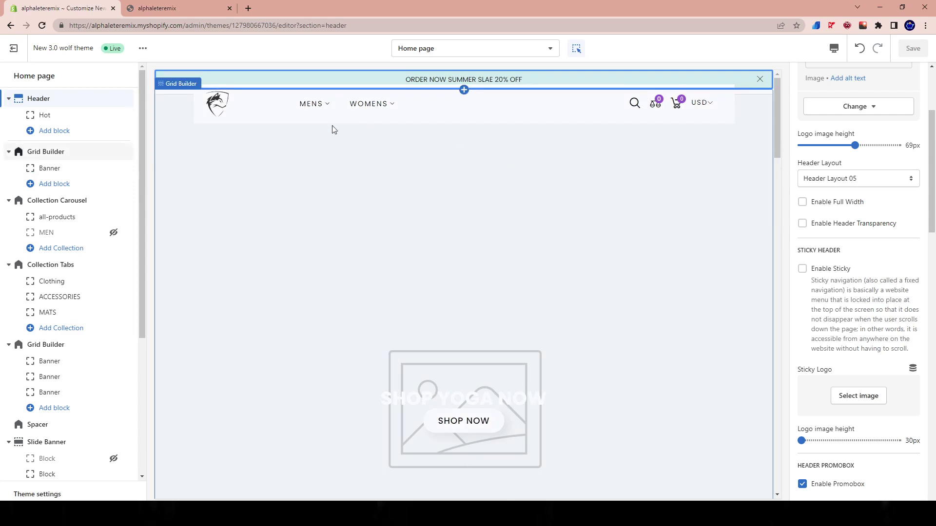
{"action": "mouse_move", "coordinate": [334, 110]}
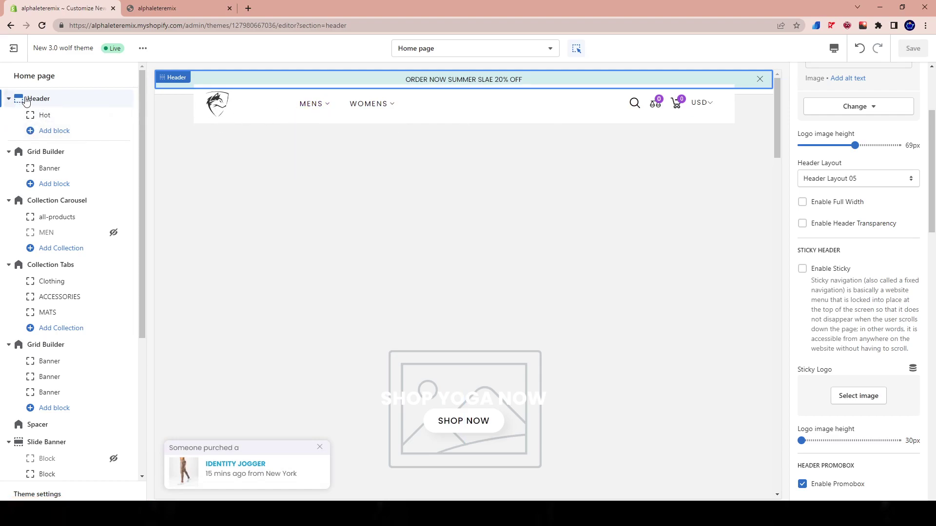
- Review the header's remaining settings and the menus available for its main navigation, keeping the current menu
{"action": "scroll", "coordinate": [870, 273], "scroll_direction": "up", "scroll_amount": 3}
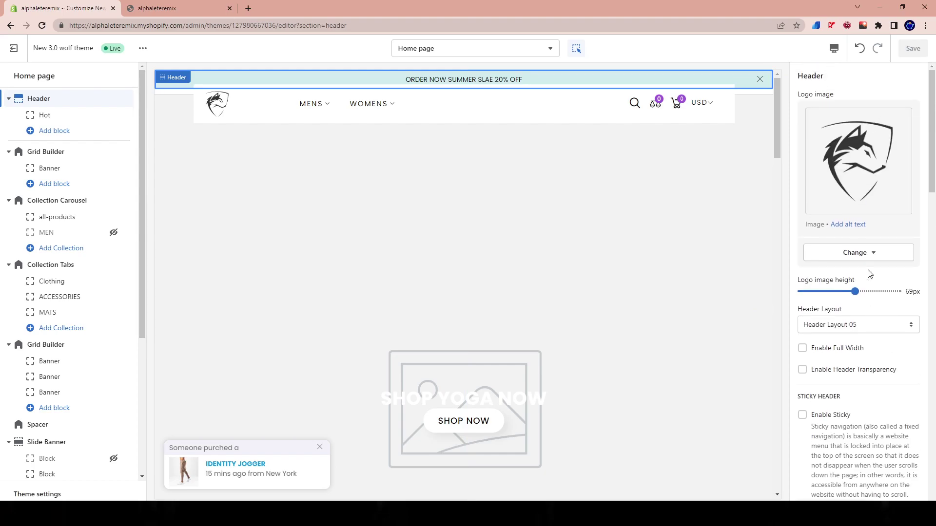
{"action": "scroll", "coordinate": [853, 357], "scroll_direction": "down", "scroll_amount": 7}
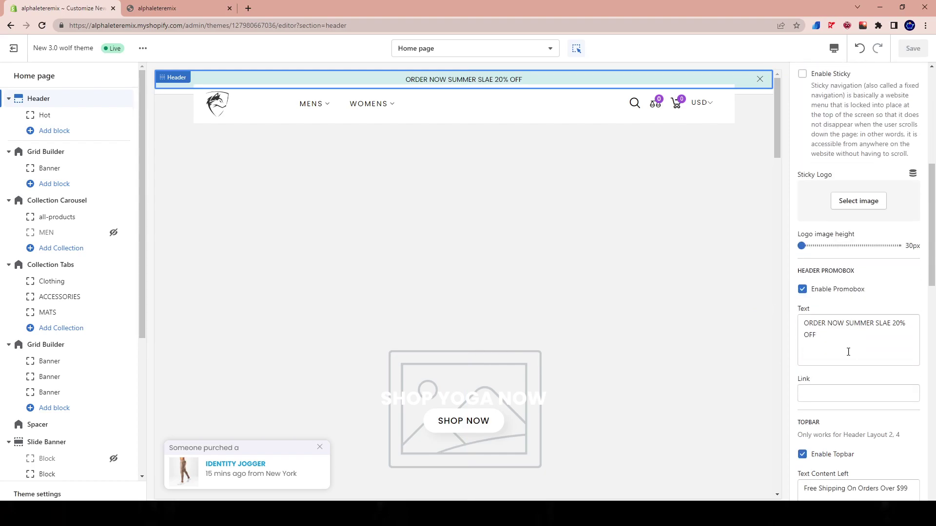
{"action": "scroll", "coordinate": [848, 352], "scroll_direction": "down", "scroll_amount": 7}
{"action": "scroll", "coordinate": [880, 411], "scroll_direction": "down", "scroll_amount": 5}
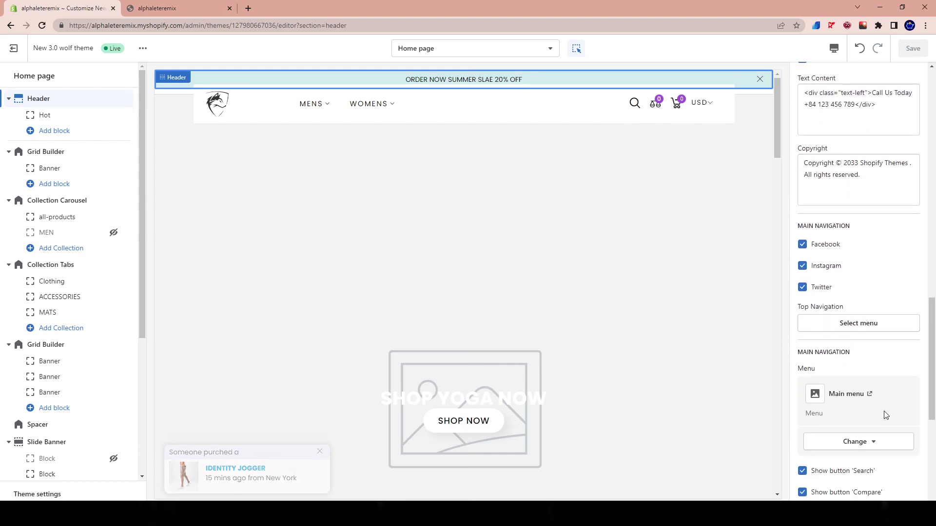
{"action": "left_click_drag", "start_coordinate": [812, 262], "coordinate": [797, 258]}
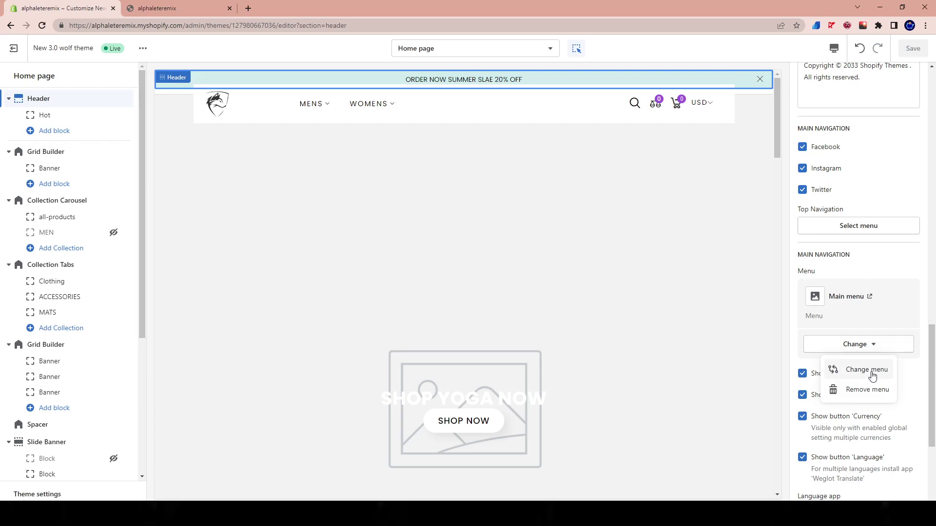
{"action": "left_click", "coordinate": [872, 376]}
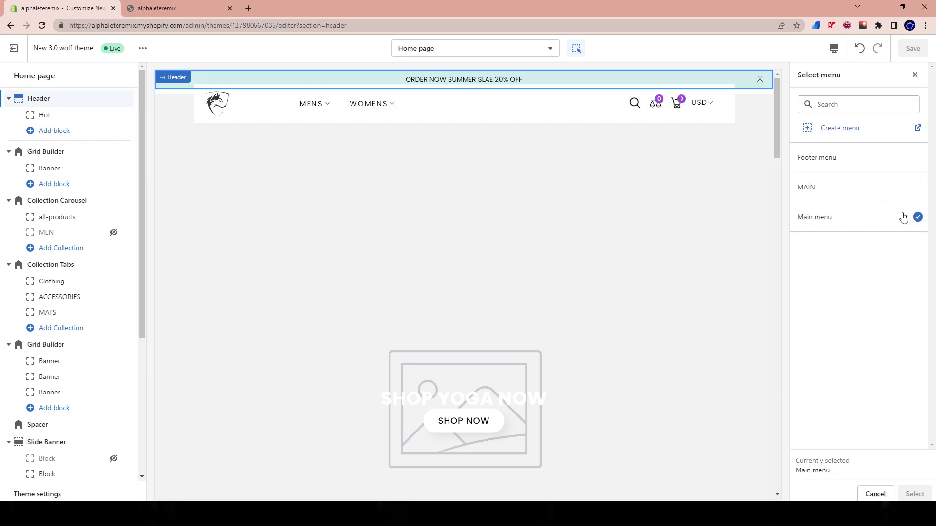
{"action": "left_click", "coordinate": [919, 75]}
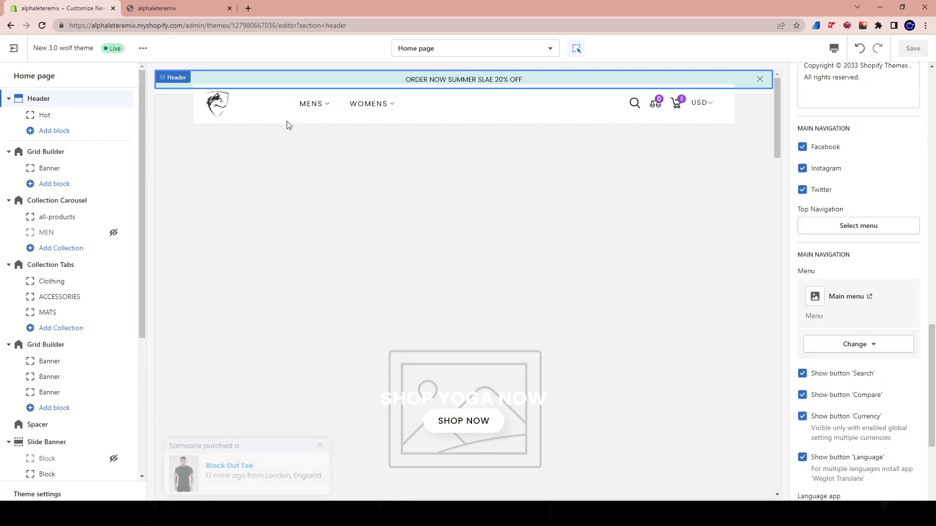
{"action": "mouse_move", "coordinate": [375, 112]}
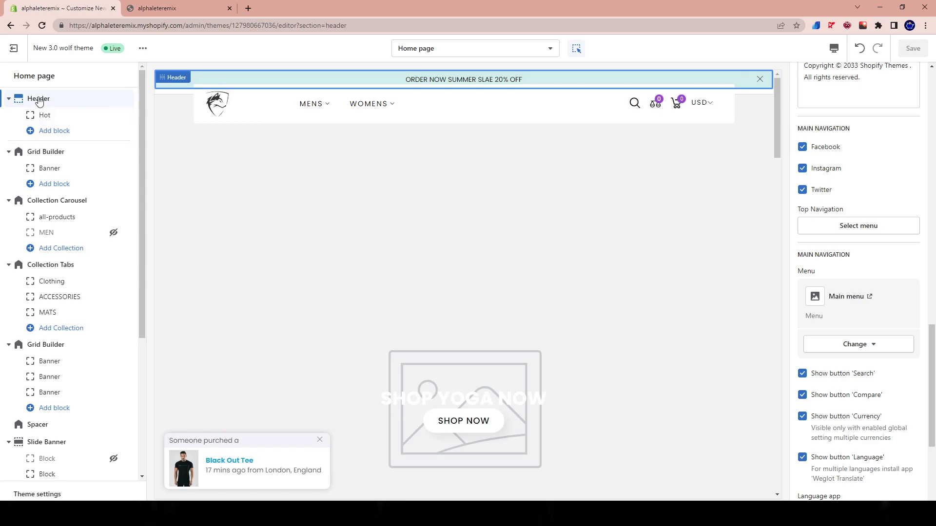
- Review the settings of the first Grid Builder section and its Banner block
{"action": "left_click", "coordinate": [41, 153]}
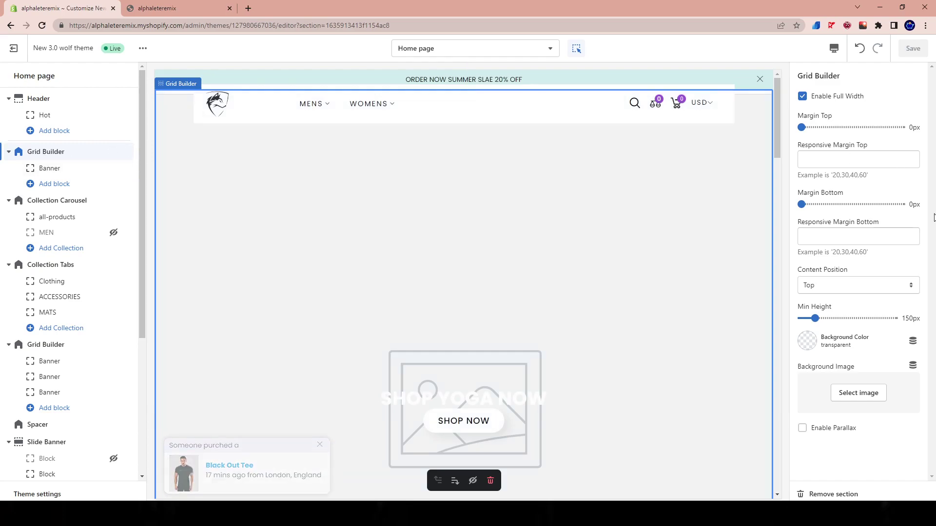
{"action": "left_click", "coordinate": [41, 168]}
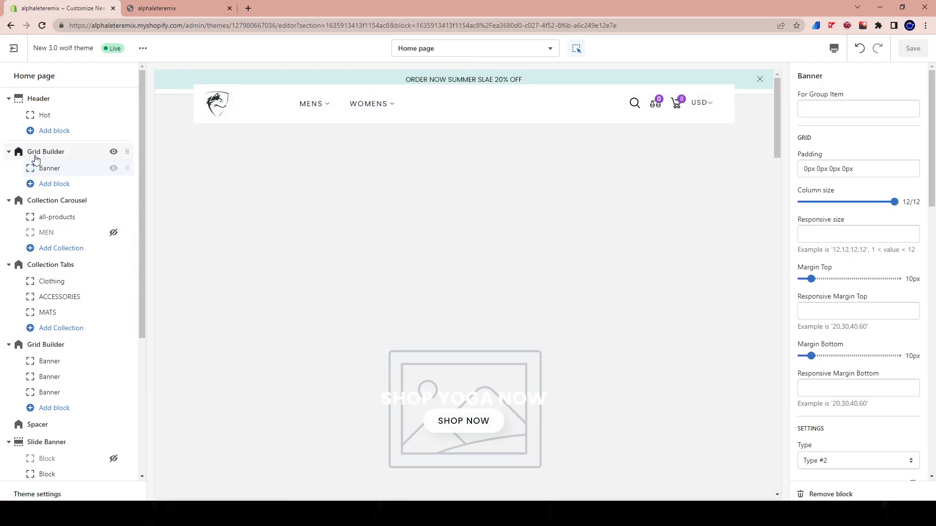
{"action": "left_click", "coordinate": [35, 158]}
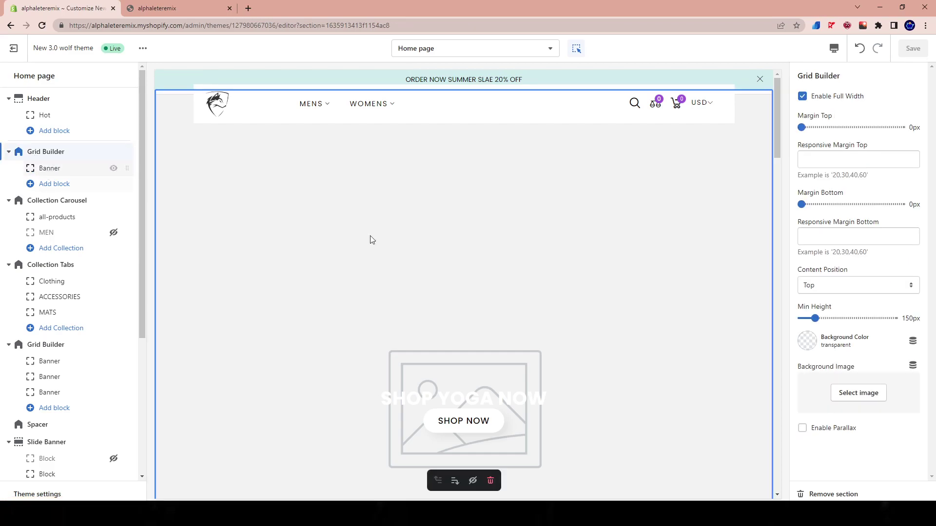
{"action": "left_click", "coordinate": [44, 171]}
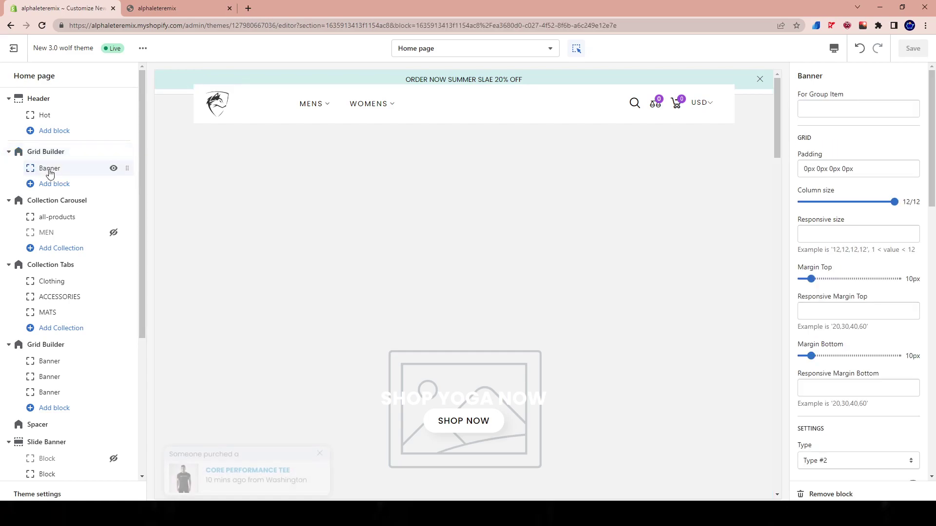
{"action": "scroll", "coordinate": [902, 324], "scroll_direction": "down", "scroll_amount": 15}
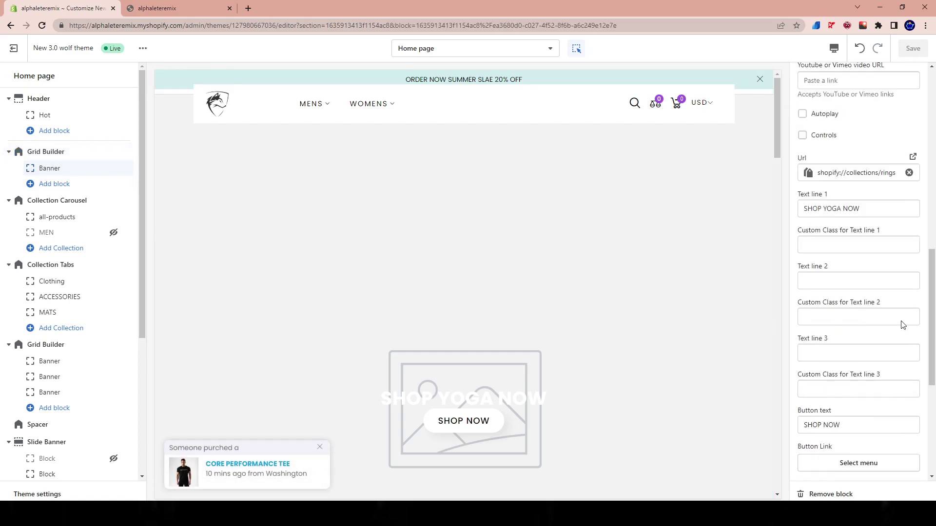
{"action": "scroll", "coordinate": [890, 324], "scroll_direction": "up", "scroll_amount": 4}
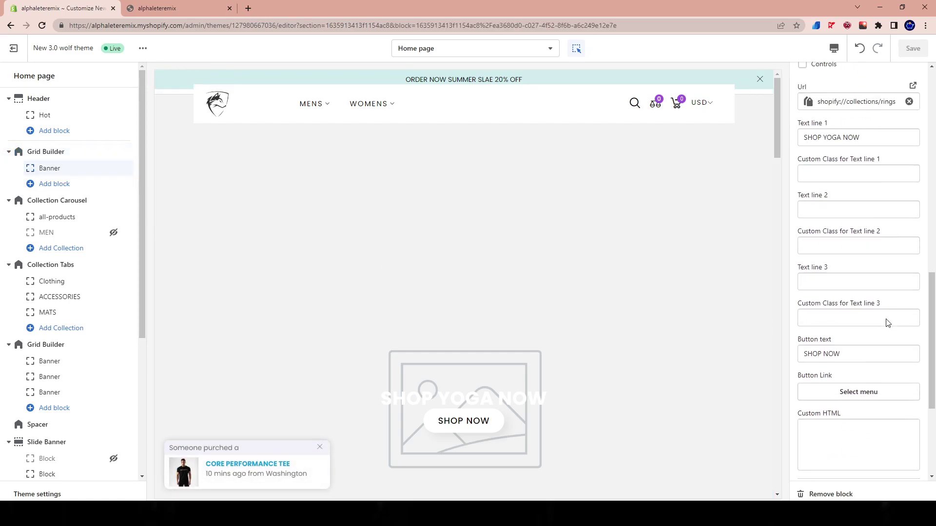
{"action": "scroll", "coordinate": [865, 376], "scroll_direction": "up", "scroll_amount": 5}
{"action": "scroll", "coordinate": [867, 376], "scroll_direction": "up", "scroll_amount": 5}
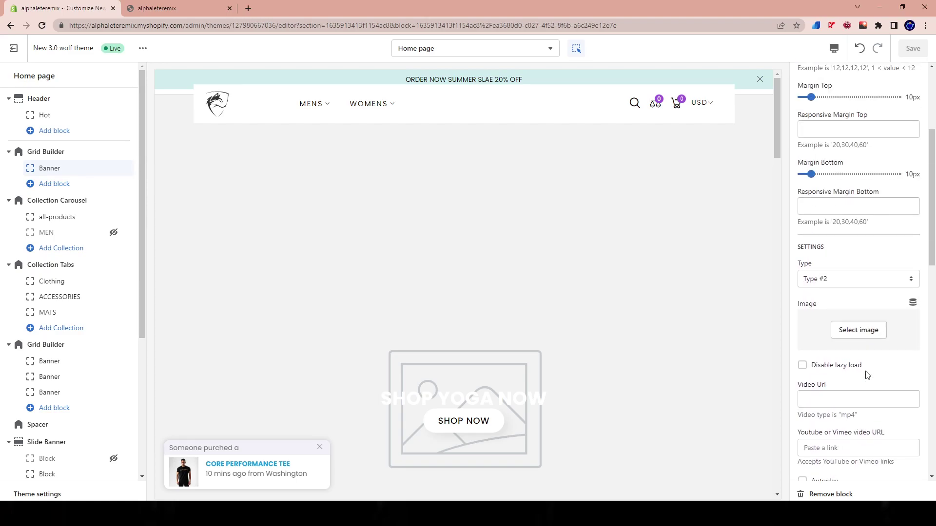
- Open the image library for the first Banner block and try the photo of the couple in PBNS shirts
{"action": "left_click", "coordinate": [859, 379]}
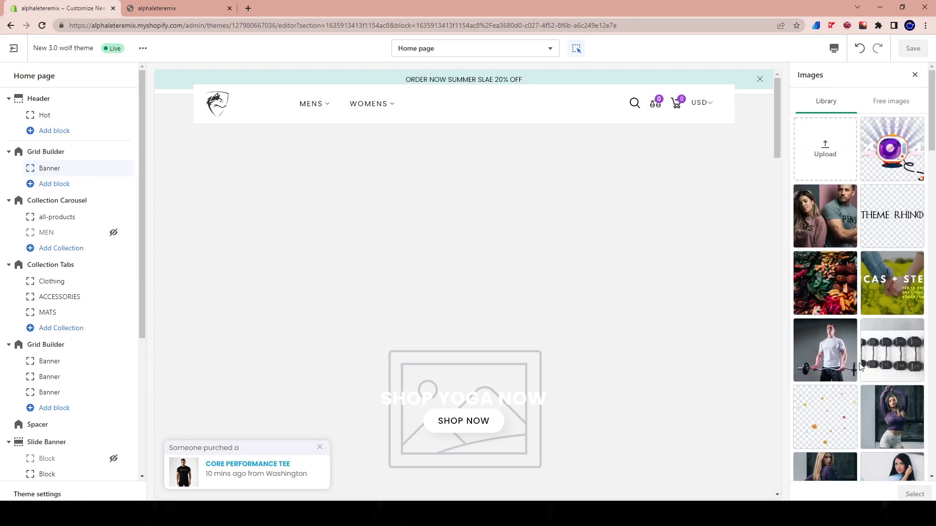
{"action": "left_click", "coordinate": [832, 295]}
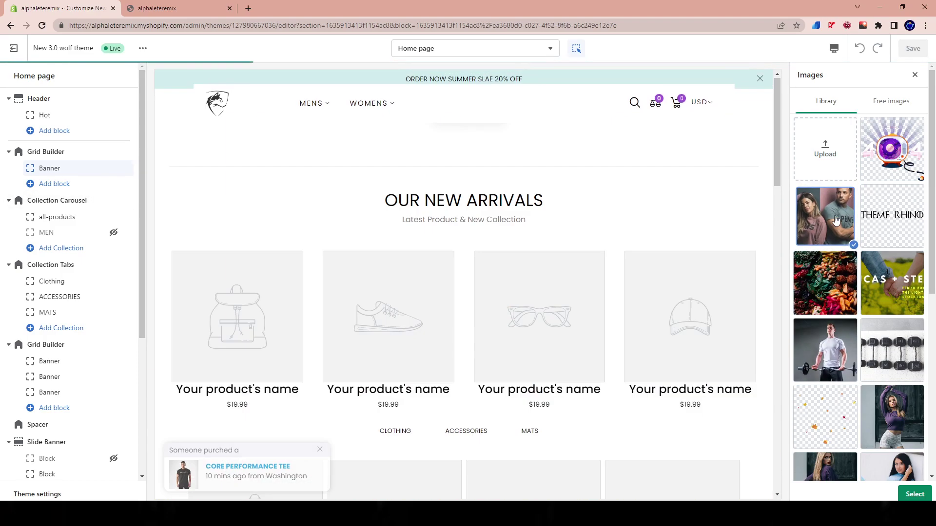
{"action": "left_click", "coordinate": [836, 221]}
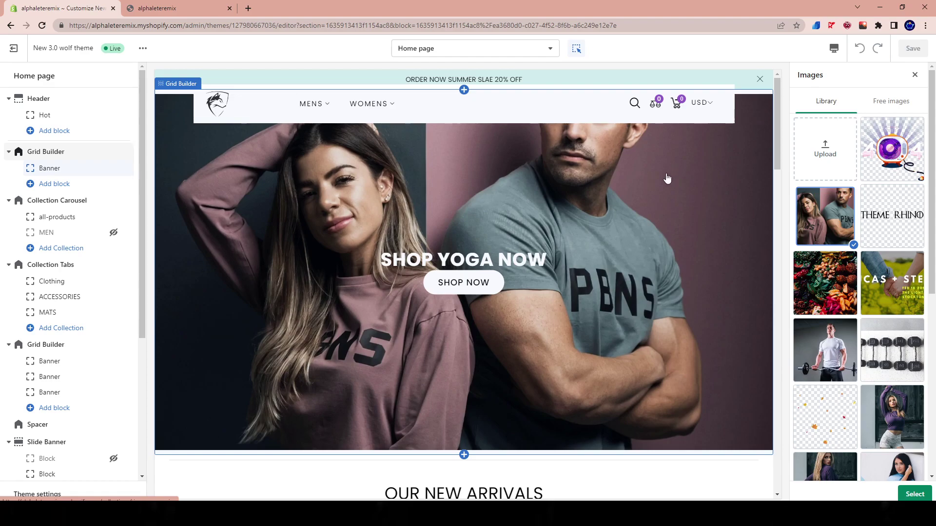
{"action": "scroll", "coordinate": [826, 321], "scroll_direction": "down", "scroll_amount": 3}
{"action": "scroll", "coordinate": [826, 321], "scroll_direction": "down", "scroll_amount": 3}
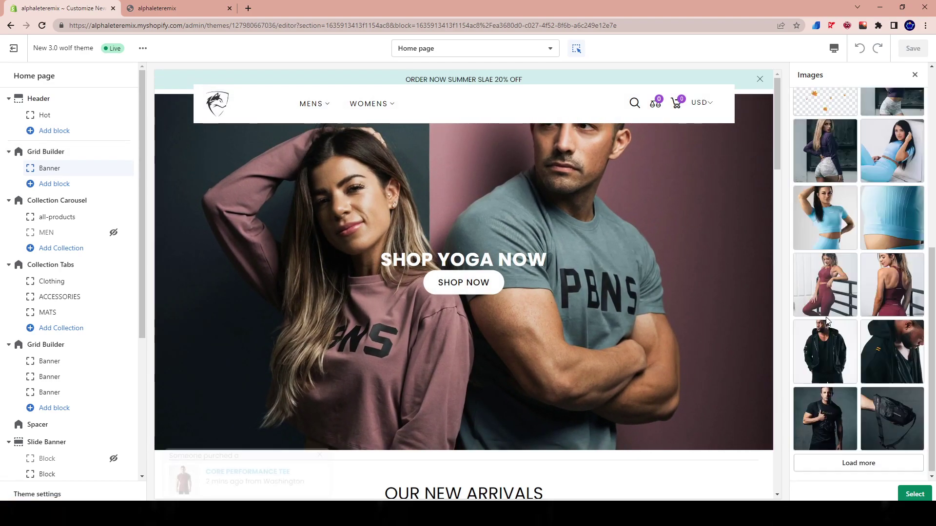
- Try other banner photos: the man in the black hooded jacket, the woman in light blue and the woman in the purple top
{"action": "left_click", "coordinate": [852, 358]}
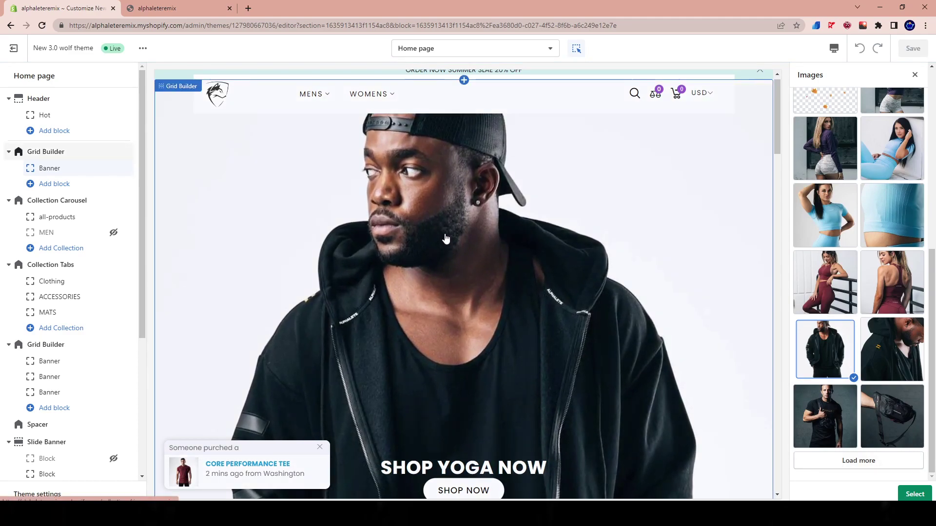
{"action": "scroll", "coordinate": [446, 236], "scroll_direction": "down", "scroll_amount": 3}
{"action": "scroll", "coordinate": [470, 230], "scroll_direction": "up", "scroll_amount": 3}
{"action": "scroll", "coordinate": [684, 431], "scroll_direction": "down", "scroll_amount": 5}
{"action": "scroll", "coordinate": [334, 351], "scroll_direction": "up", "scroll_amount": 5}
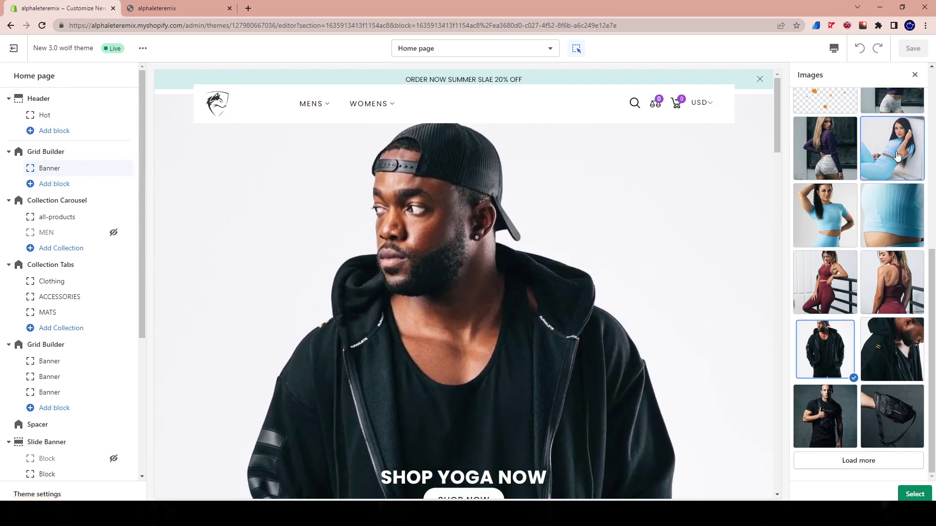
{"action": "left_click", "coordinate": [897, 155]}
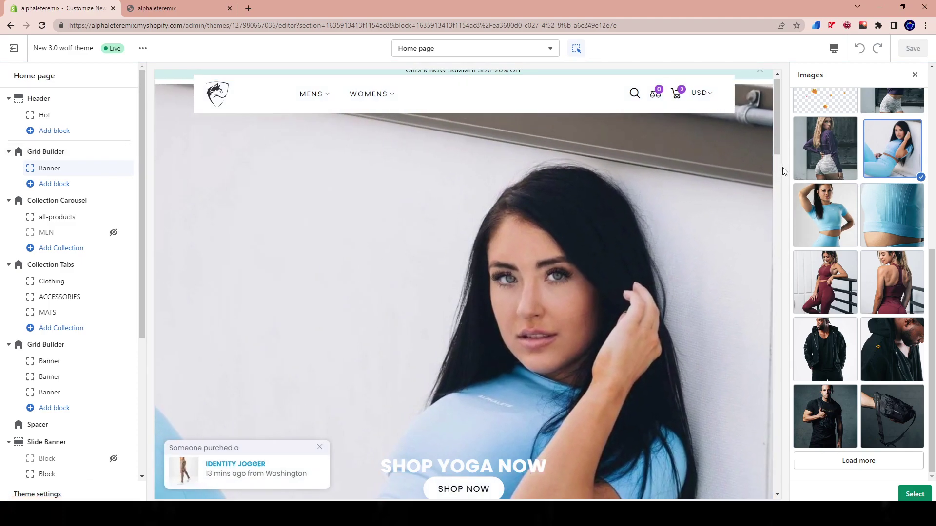
{"action": "left_click", "coordinate": [812, 165]}
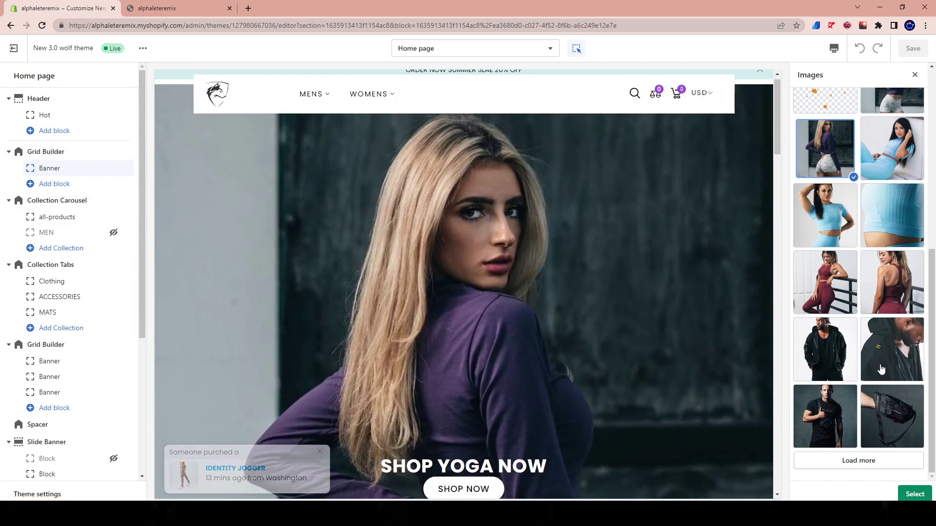
- Load more library images and try the wide dark photo of a woman and a man in a yellow tank top as banner
{"action": "left_click", "coordinate": [857, 462]}
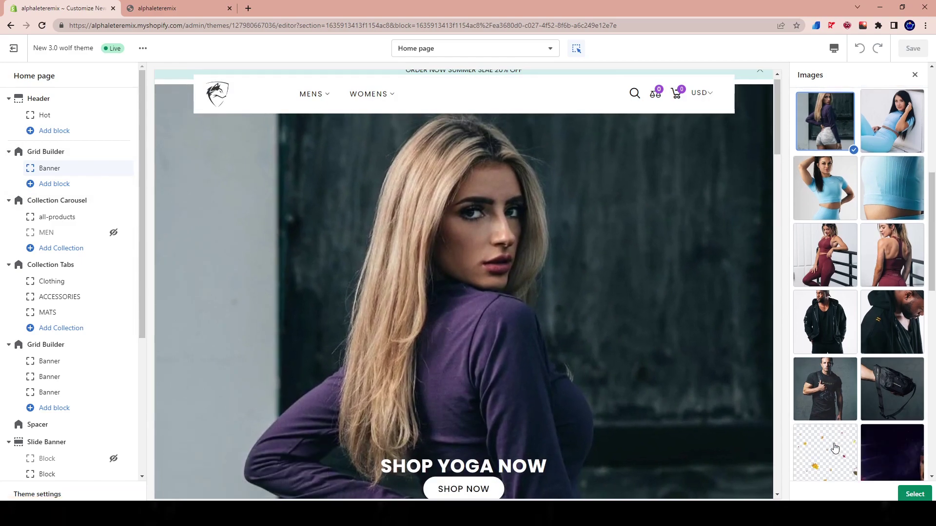
{"action": "scroll", "coordinate": [834, 447], "scroll_direction": "down", "scroll_amount": 5}
{"action": "scroll", "coordinate": [895, 344], "scroll_direction": "down", "scroll_amount": 5}
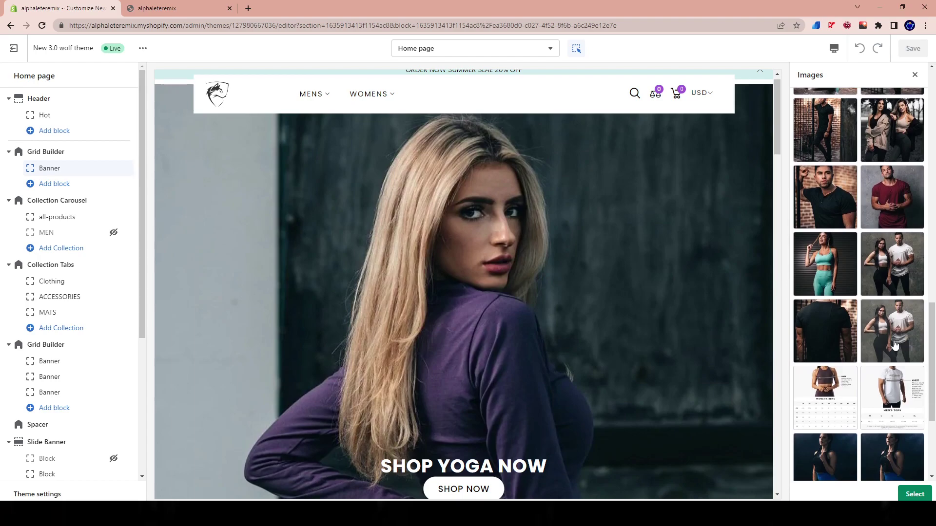
{"action": "scroll", "coordinate": [896, 345], "scroll_direction": "down", "scroll_amount": 4}
{"action": "left_click", "coordinate": [878, 468]}
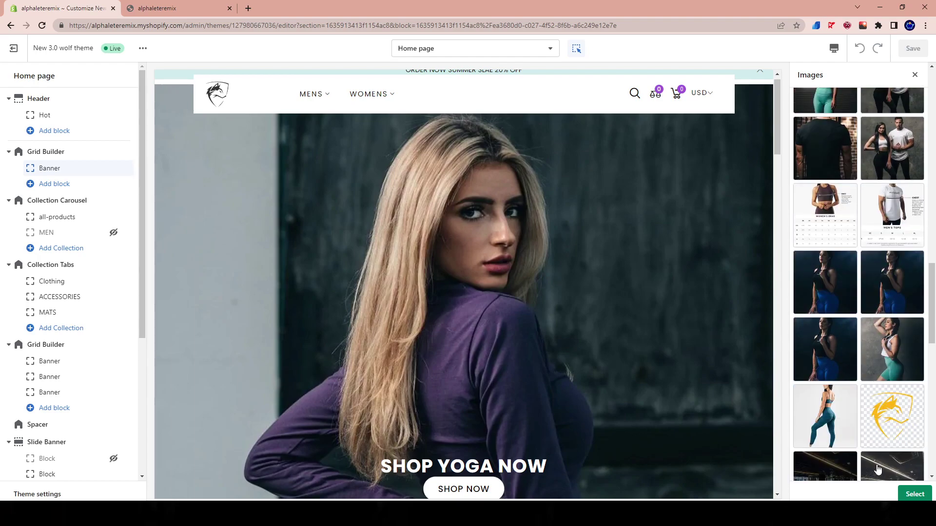
{"action": "scroll", "coordinate": [877, 439], "scroll_direction": "down", "scroll_amount": 10}
{"action": "scroll", "coordinate": [853, 351], "scroll_direction": "down", "scroll_amount": 2}
{"action": "left_click", "coordinate": [810, 338]}
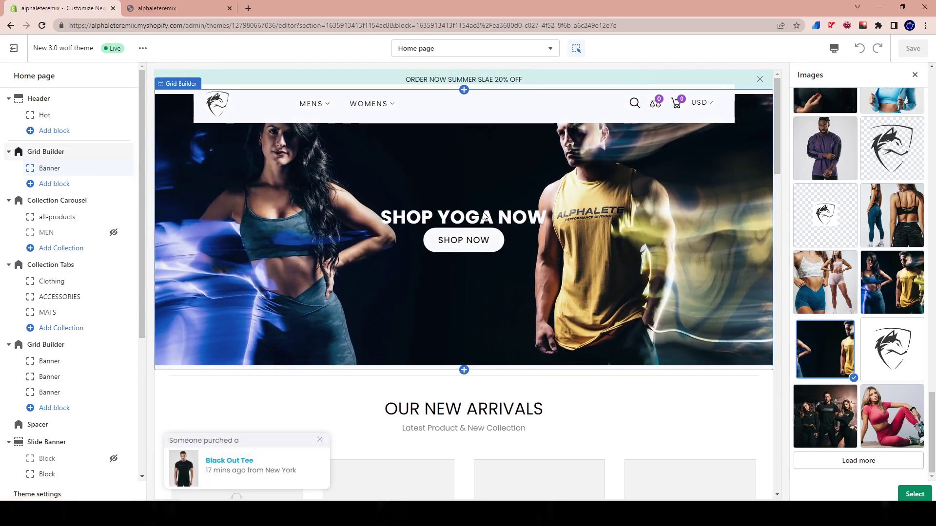
- Compare neighbouring library photos in the banner and pick the gym photo of three people in black ALPHALETE tops
{"action": "left_click", "coordinate": [891, 285]}
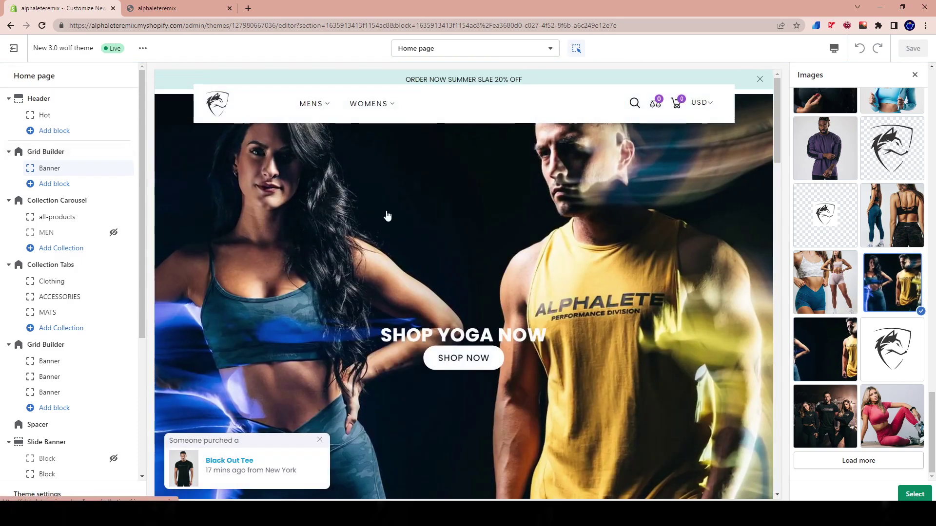
{"action": "left_click", "coordinate": [833, 304]}
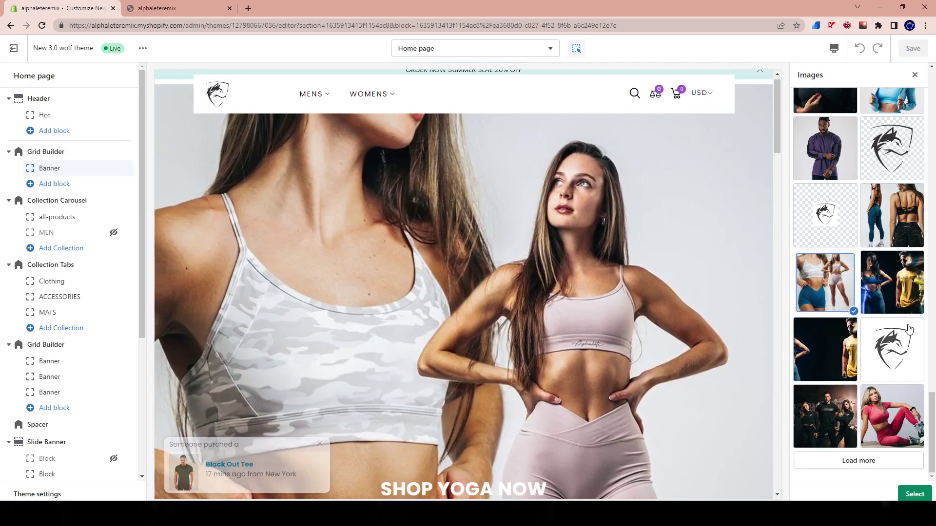
{"action": "left_click", "coordinate": [840, 419]}
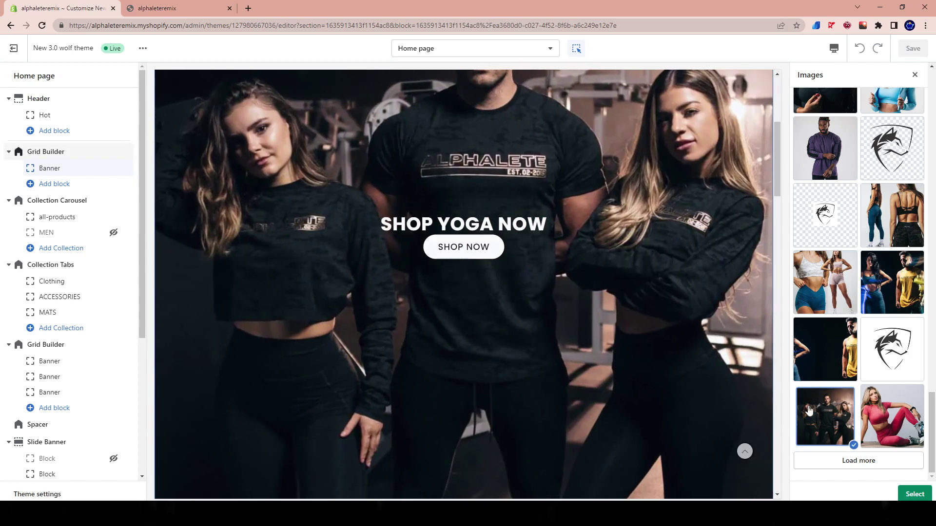
- Load further library images and look through them for another banner photo
{"action": "left_click", "coordinate": [848, 458]}
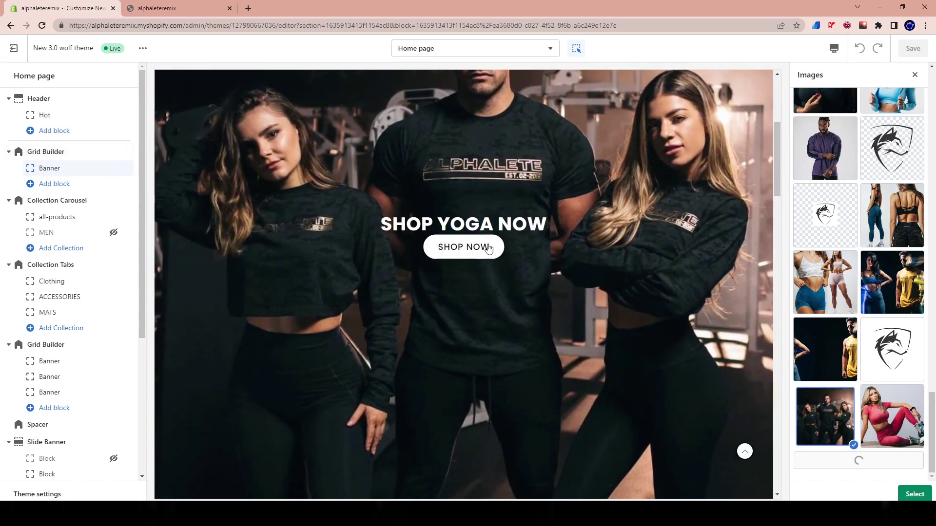
{"action": "scroll", "coordinate": [900, 388], "scroll_direction": "down", "scroll_amount": 2}
{"action": "scroll", "coordinate": [900, 387], "scroll_direction": "down", "scroll_amount": 5}
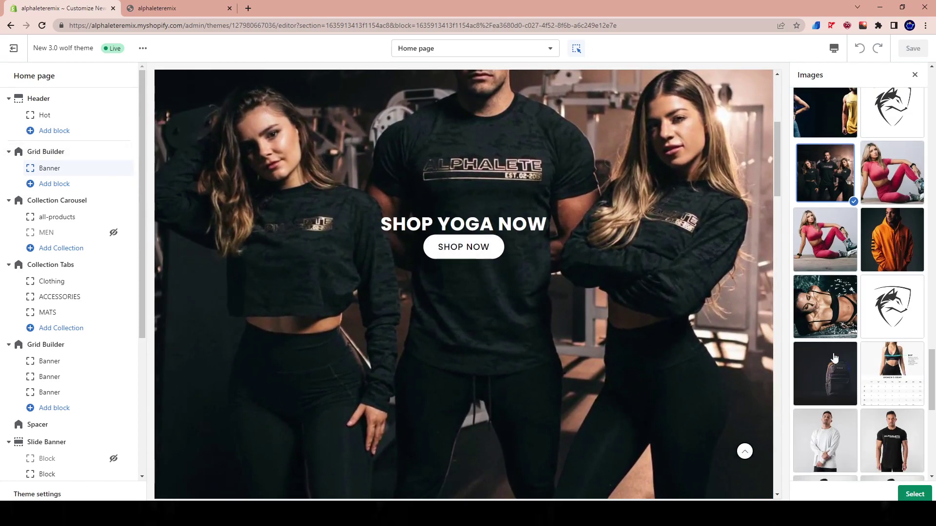
{"action": "scroll", "coordinate": [847, 365], "scroll_direction": "down", "scroll_amount": 2}
{"action": "scroll", "coordinate": [840, 365], "scroll_direction": "down", "scroll_amount": 5}
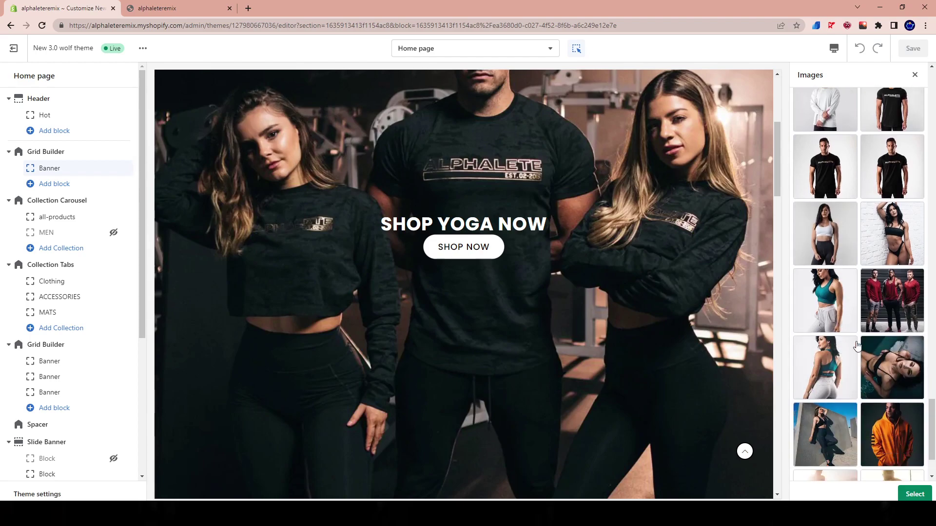
{"action": "scroll", "coordinate": [891, 463], "scroll_direction": "down", "scroll_amount": 6}
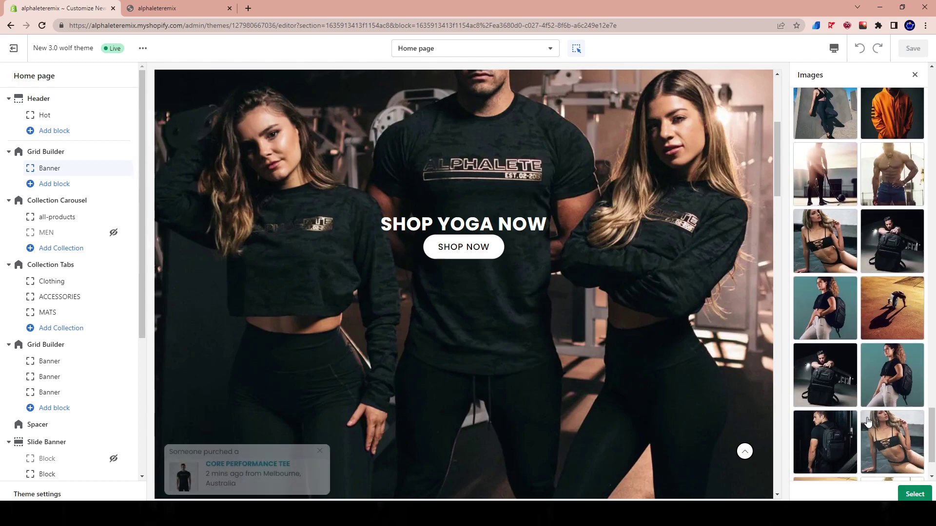
{"action": "scroll", "coordinate": [851, 338], "scroll_direction": "up", "scroll_amount": 15}
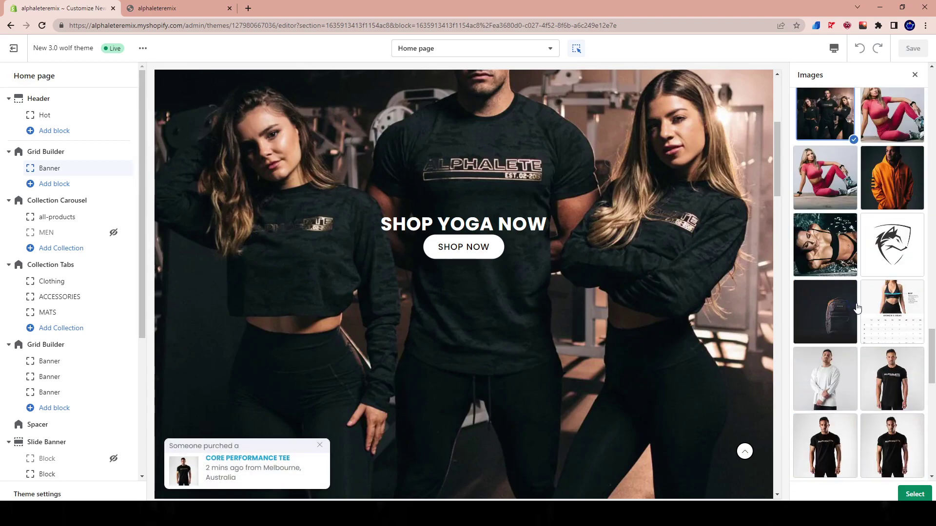
{"action": "scroll", "coordinate": [840, 322], "scroll_direction": "up", "scroll_amount": 5}
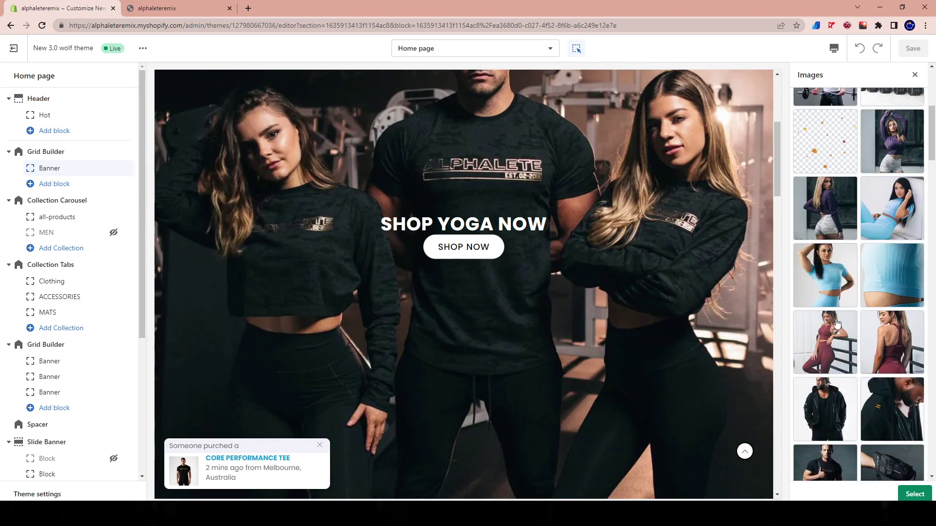
- Replace the banner image with the library photo of the couple in PBNS shirts, set Margin Top to 57px and save
{"action": "left_click", "coordinate": [831, 219]}
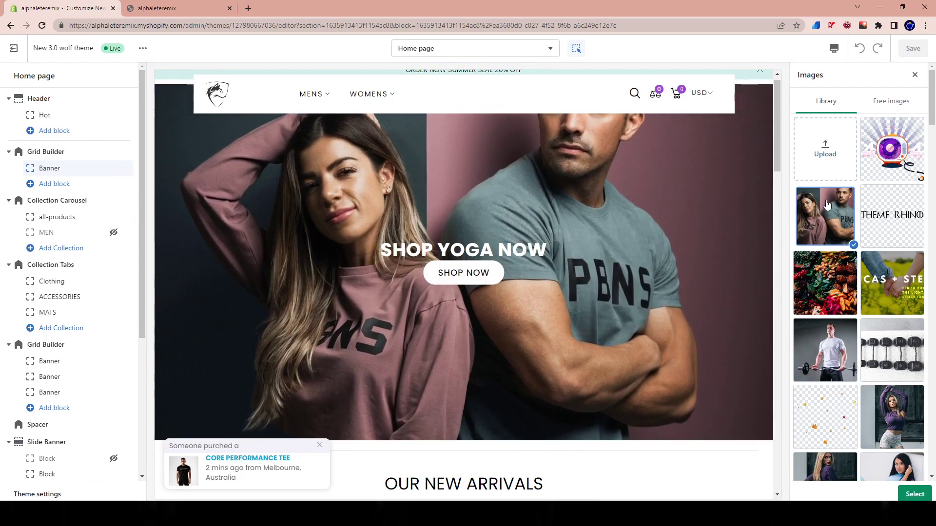
{"action": "left_click", "coordinate": [915, 494]}
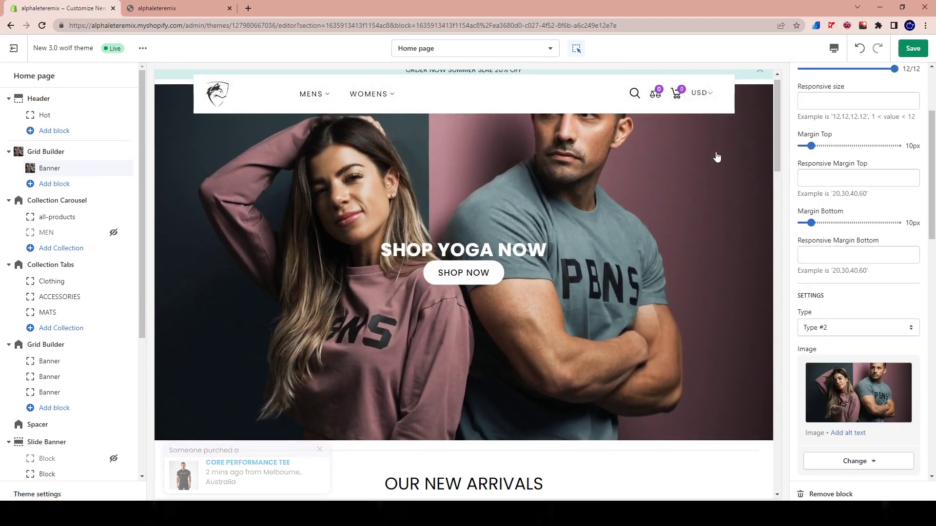
{"action": "scroll", "coordinate": [826, 283], "scroll_direction": "up", "scroll_amount": 3}
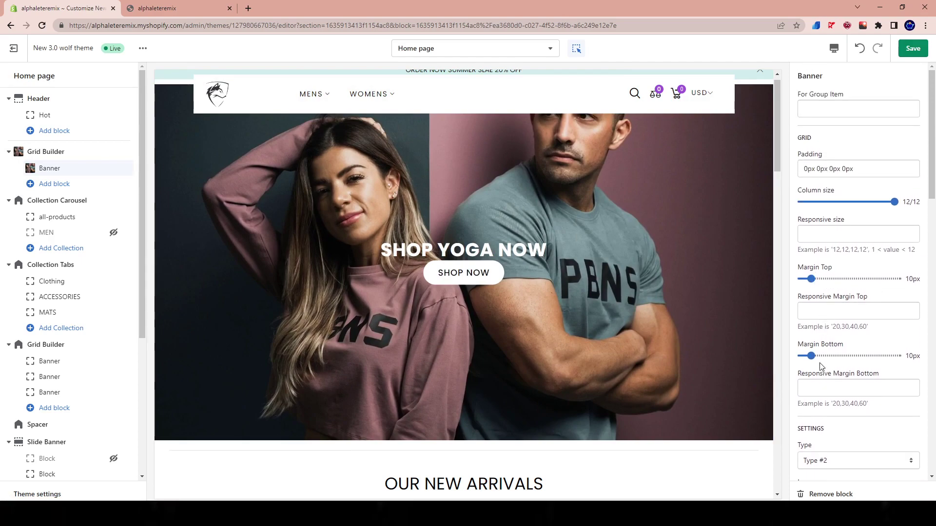
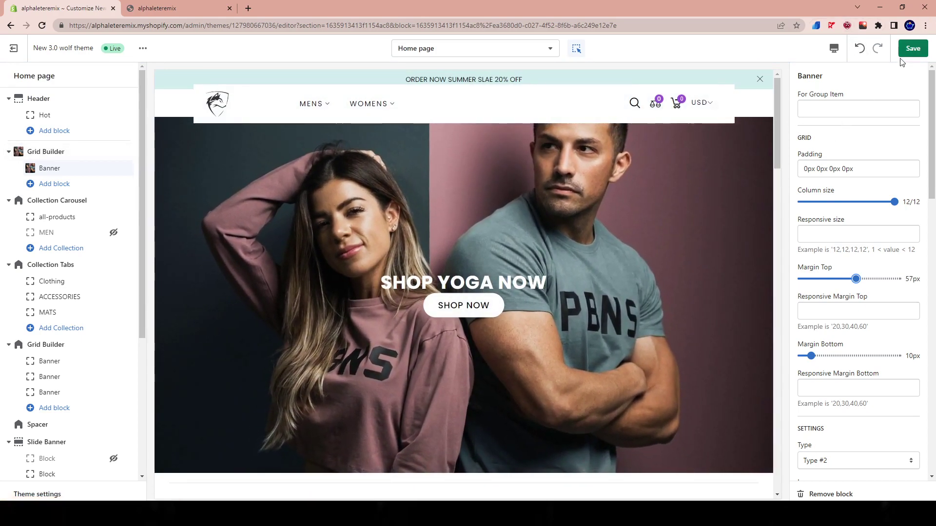
{"action": "left_click", "coordinate": [913, 48]}
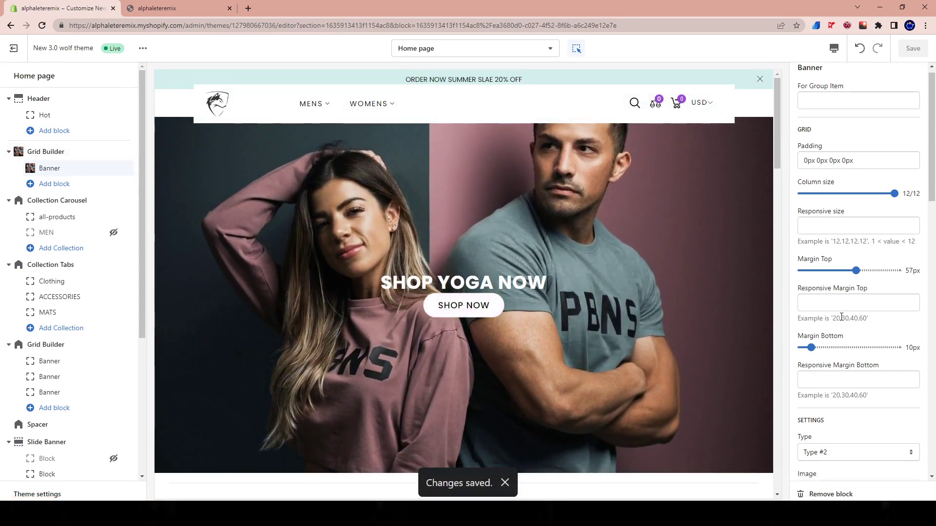
- Review the banner block's video, URL, text line, button and colour settings
{"action": "scroll", "coordinate": [838, 319], "scroll_direction": "down", "scroll_amount": 8}
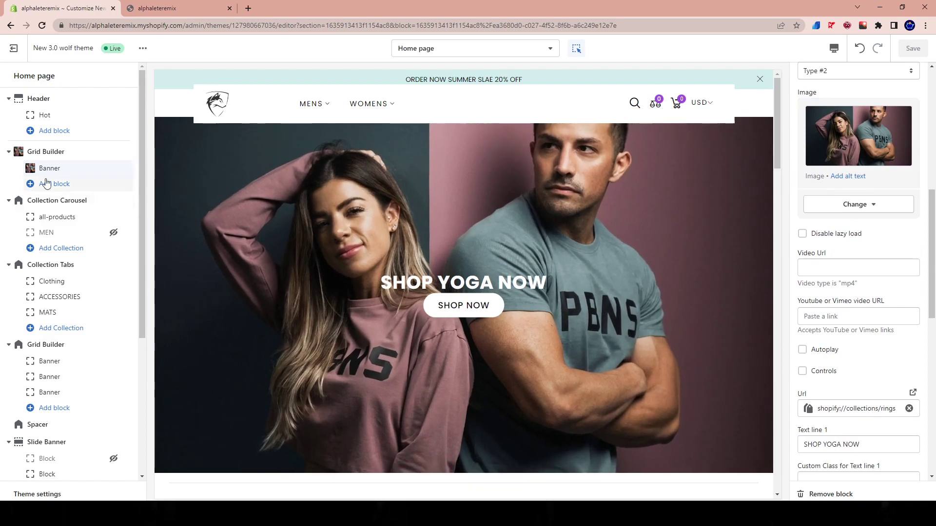
{"action": "scroll", "coordinate": [842, 297], "scroll_direction": "down", "scroll_amount": 2}
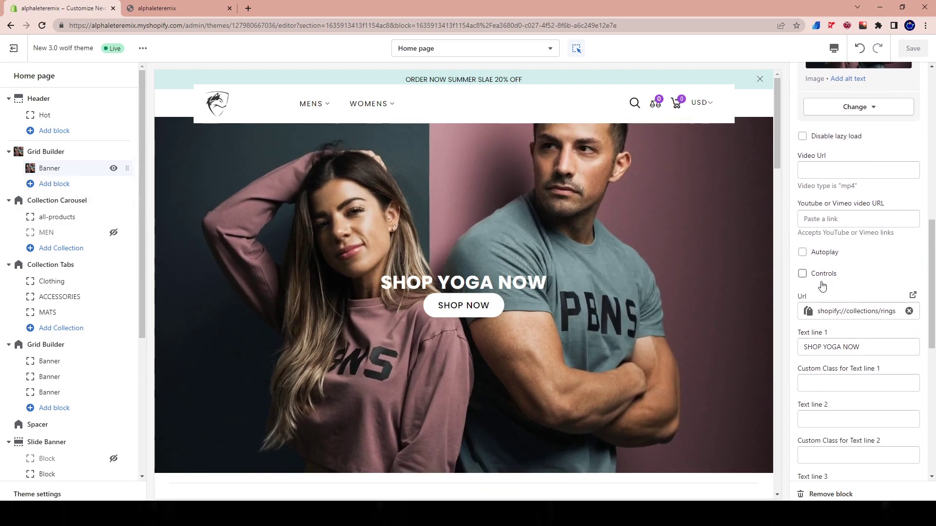
{"action": "left_click_drag", "start_coordinate": [803, 297], "coordinate": [813, 298]}
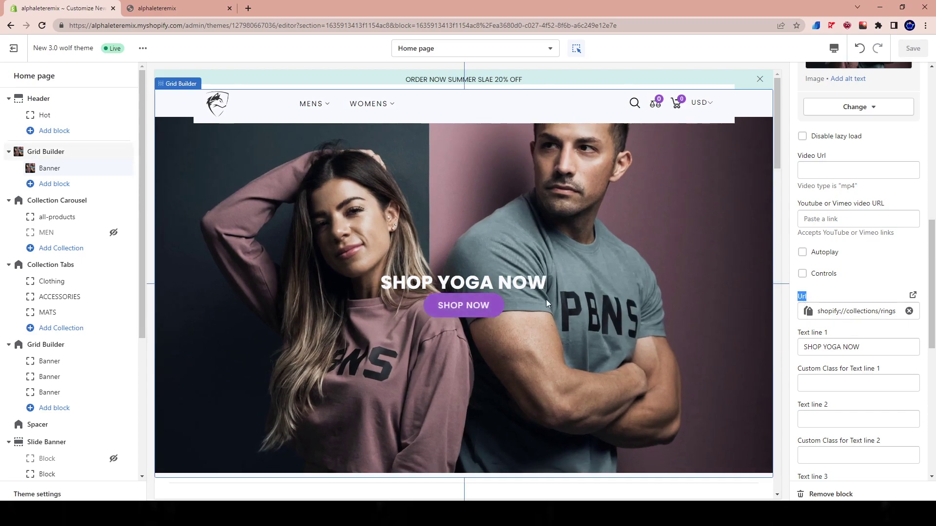
{"action": "scroll", "coordinate": [888, 337], "scroll_direction": "down", "scroll_amount": 4}
{"action": "scroll", "coordinate": [889, 338], "scroll_direction": "down", "scroll_amount": 4}
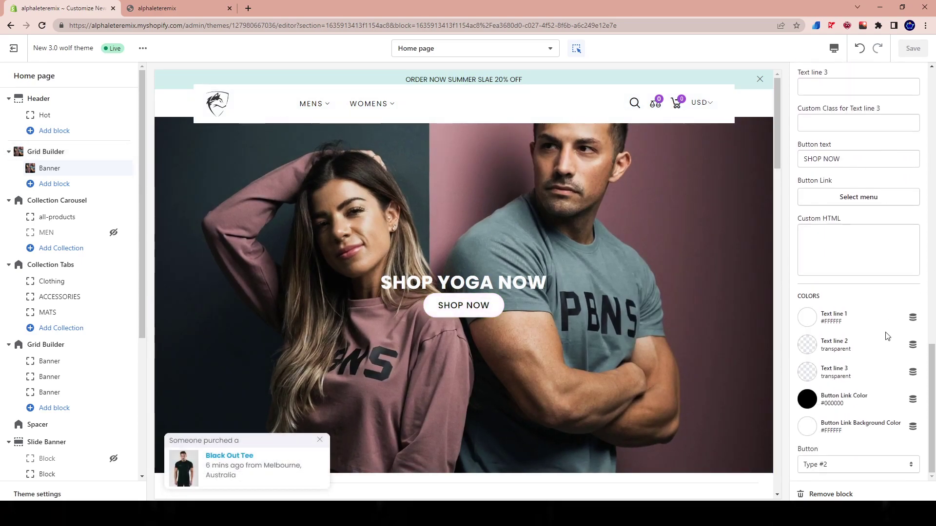
{"action": "scroll", "coordinate": [853, 329], "scroll_direction": "up", "scroll_amount": 6}
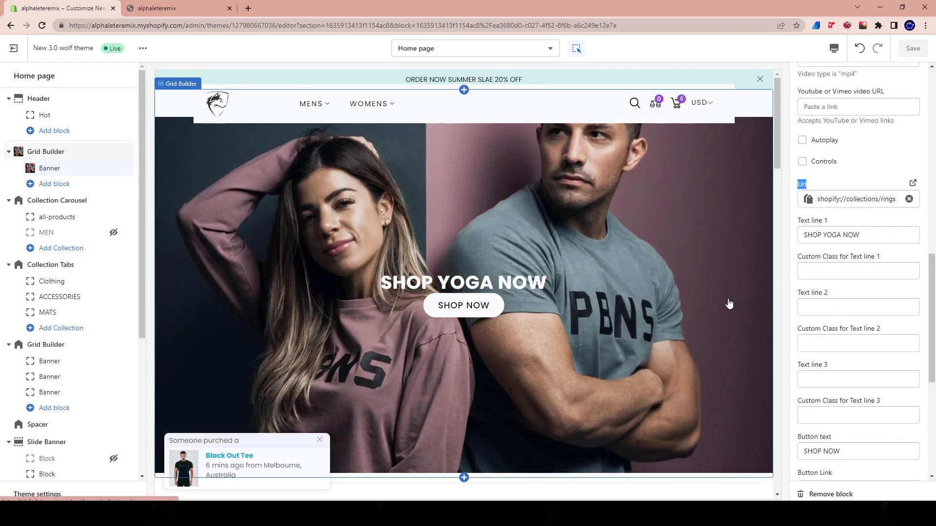
- Turn off the preview inspector, follow the banner's link to check its destination, and return to the Home page template
{"action": "left_click", "coordinate": [681, 279]}
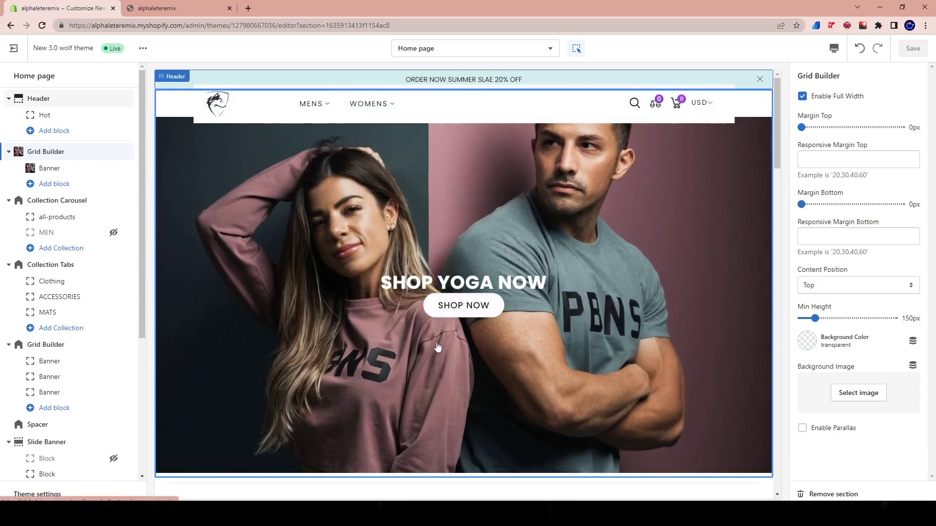
{"action": "left_click", "coordinate": [575, 49]}
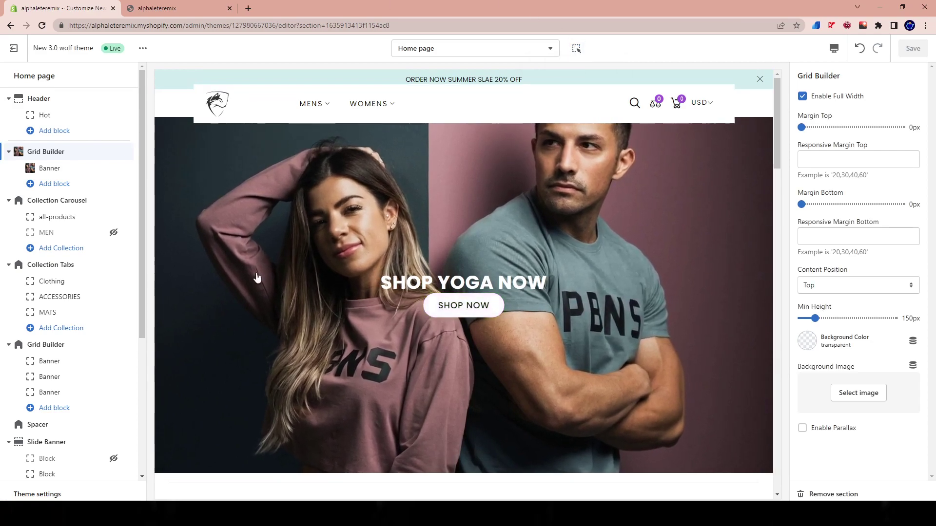
{"action": "left_click", "coordinate": [417, 272]}
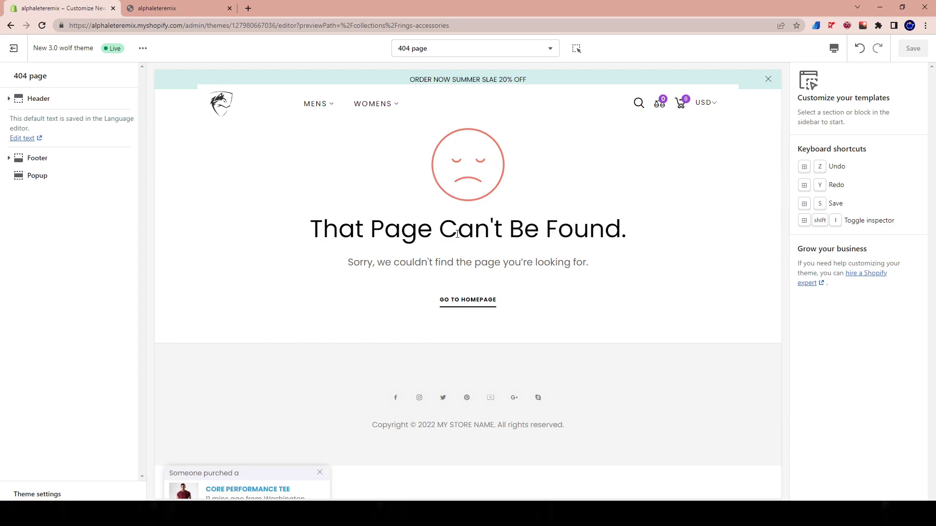
{"action": "left_click", "coordinate": [522, 47]}
{"action": "left_click", "coordinate": [447, 120]}
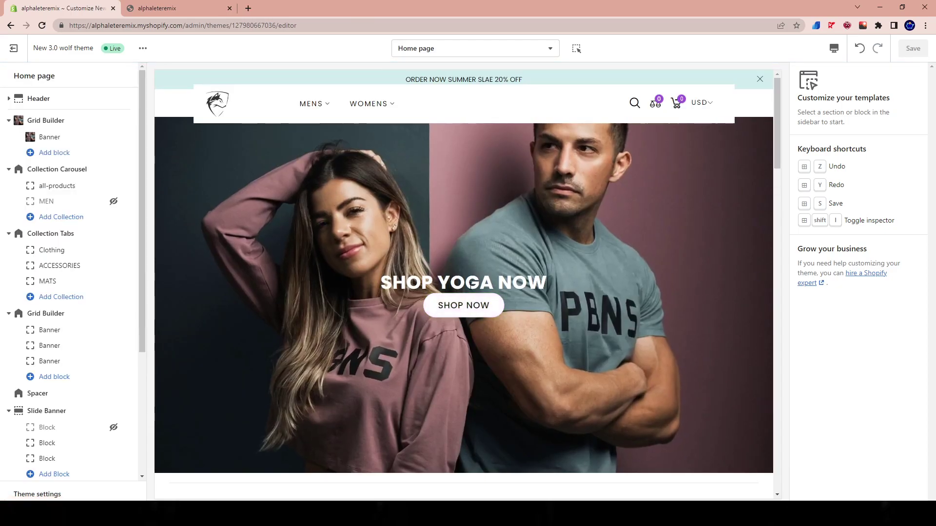
- Replace the URL of the first Grid Builder's banner with All collections
{"action": "left_click", "coordinate": [49, 138]}
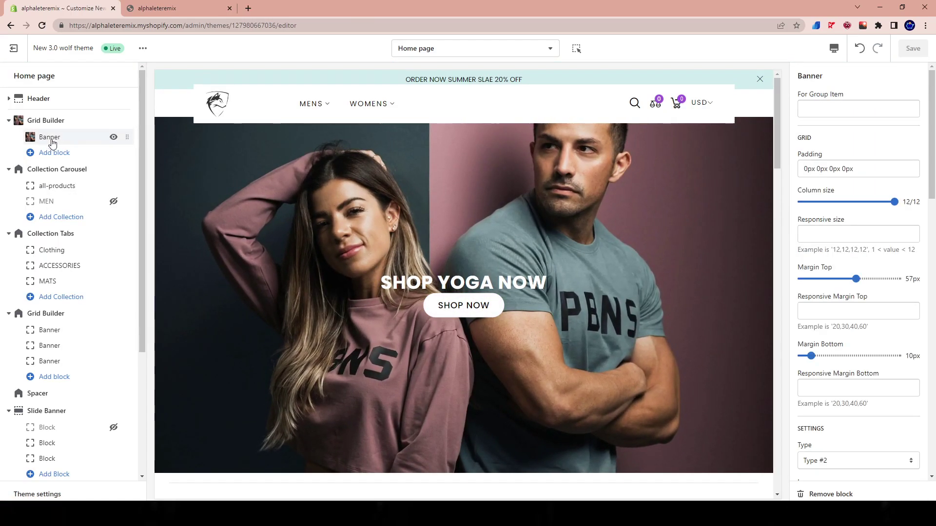
{"action": "scroll", "coordinate": [888, 355], "scroll_direction": "down", "scroll_amount": 10}
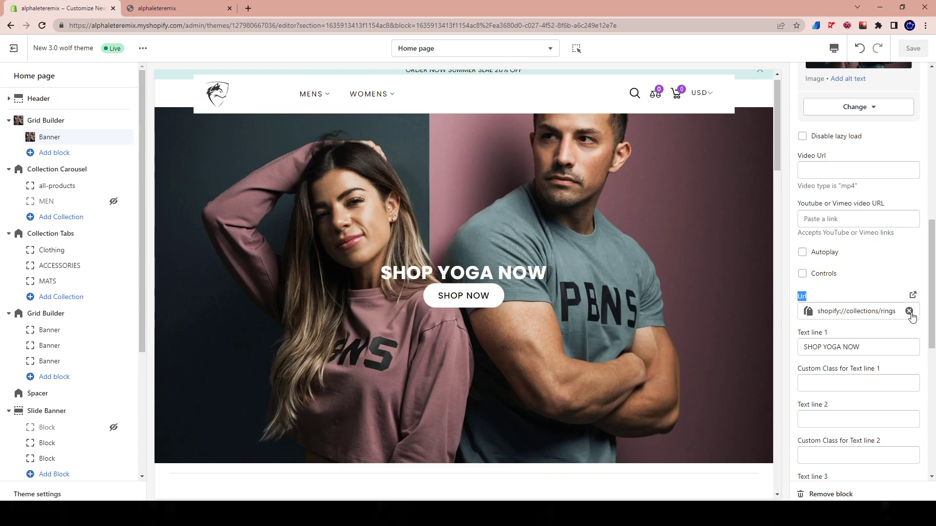
{"action": "left_click", "coordinate": [909, 312]}
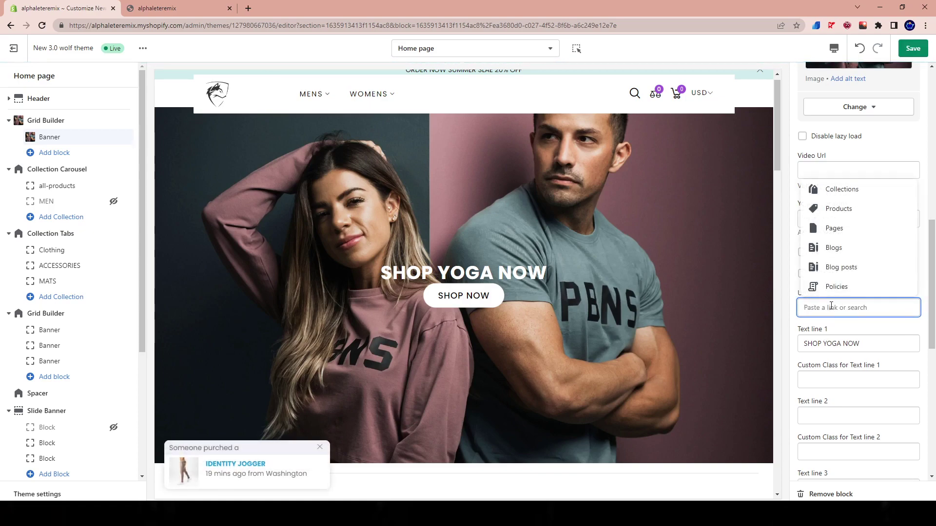
{"action": "left_click", "coordinate": [827, 197]}
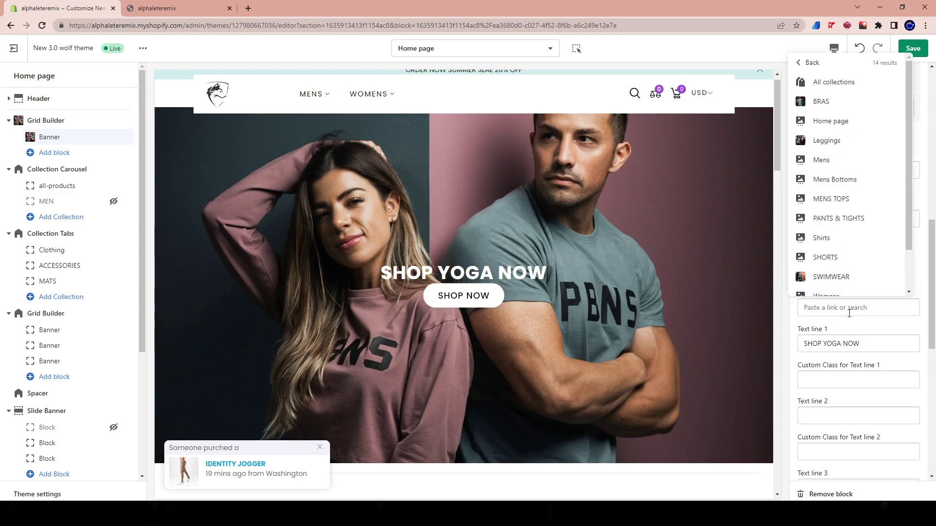
{"action": "left_click", "coordinate": [828, 87]}
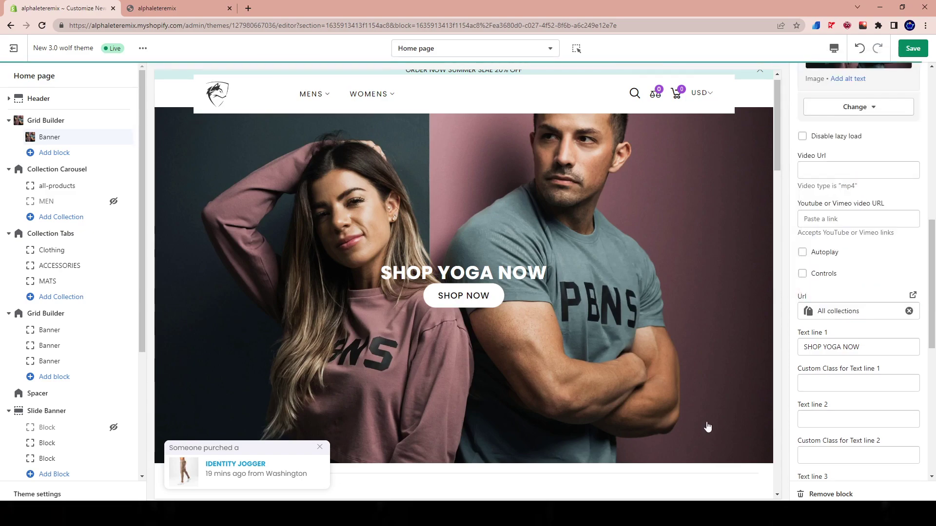
- Change the banner's URL to All products and save the theme
{"action": "left_click", "coordinate": [905, 315]}
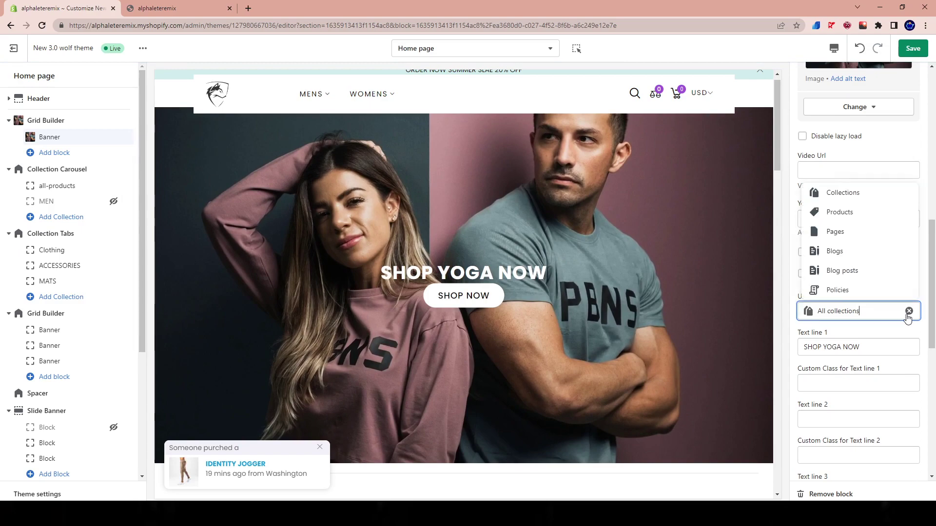
{"action": "left_click", "coordinate": [905, 314]}
{"action": "left_click", "coordinate": [841, 210]}
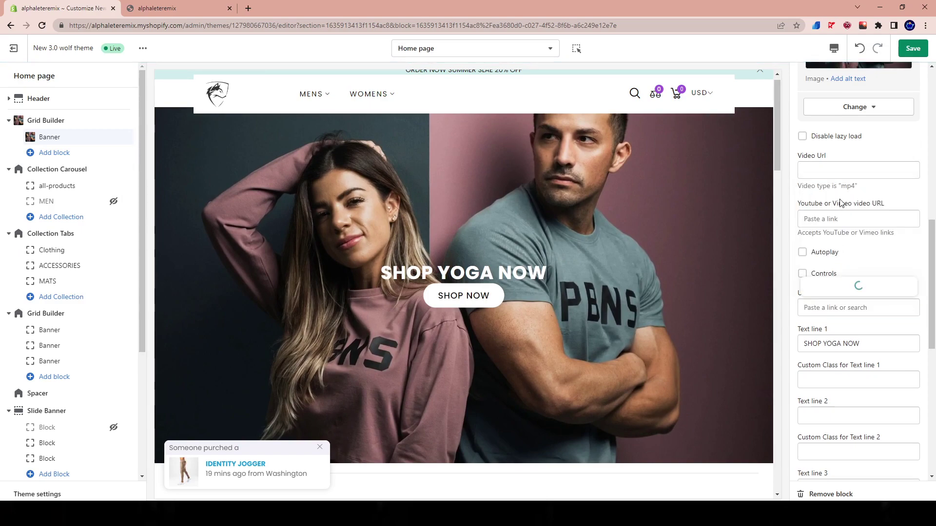
{"action": "left_click", "coordinate": [827, 84]}
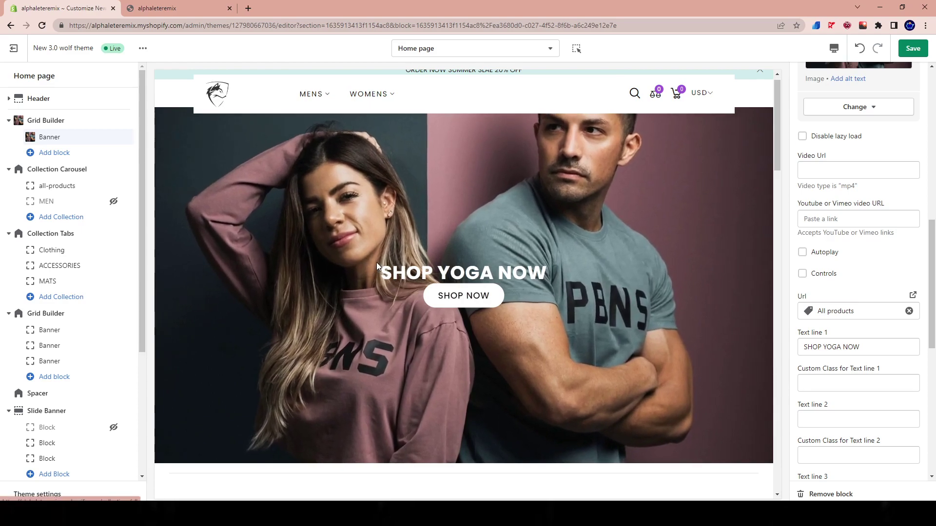
{"action": "left_click_drag", "start_coordinate": [380, 271], "coordinate": [503, 271]}
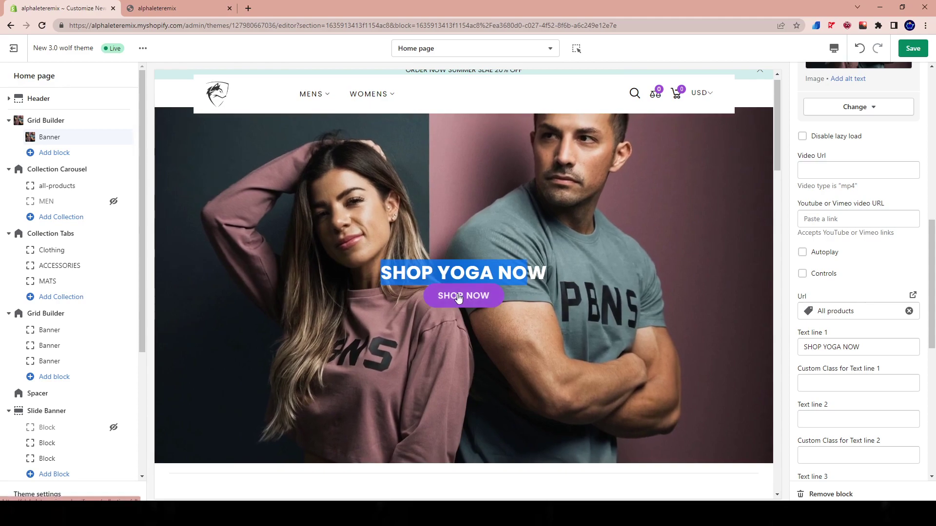
{"action": "left_click", "coordinate": [908, 50]}
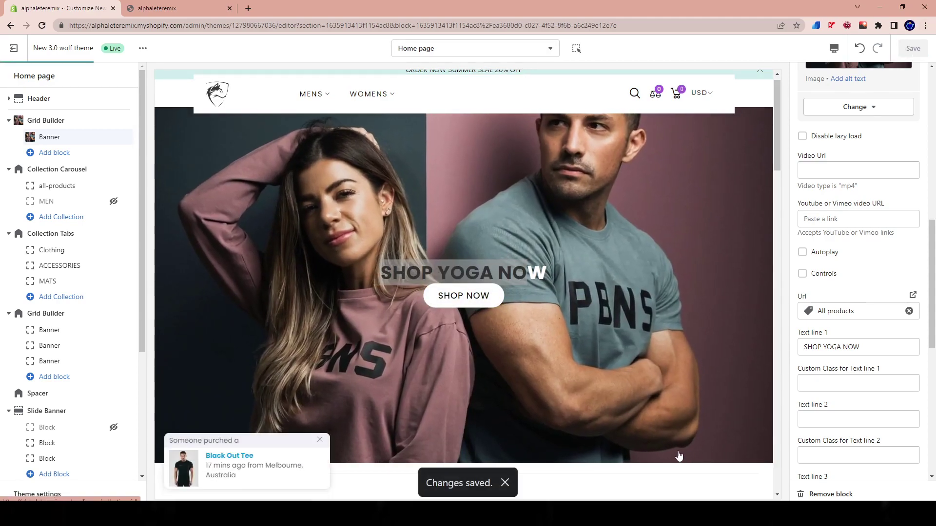
- Test the banner's SHOP NOW button in the preview, look through the linked page, and return to the Home page template
{"action": "left_click", "coordinate": [486, 290]}
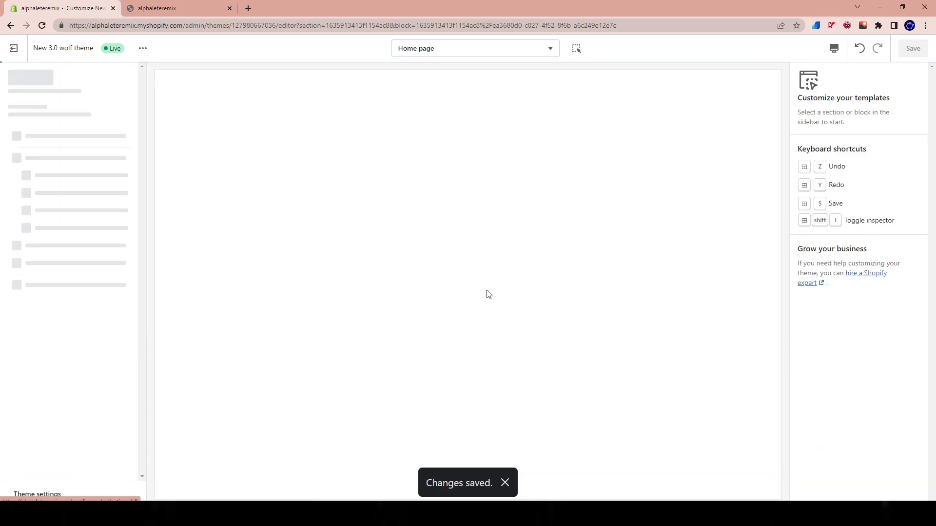
{"action": "scroll", "coordinate": [307, 319], "scroll_direction": "down", "scroll_amount": 6}
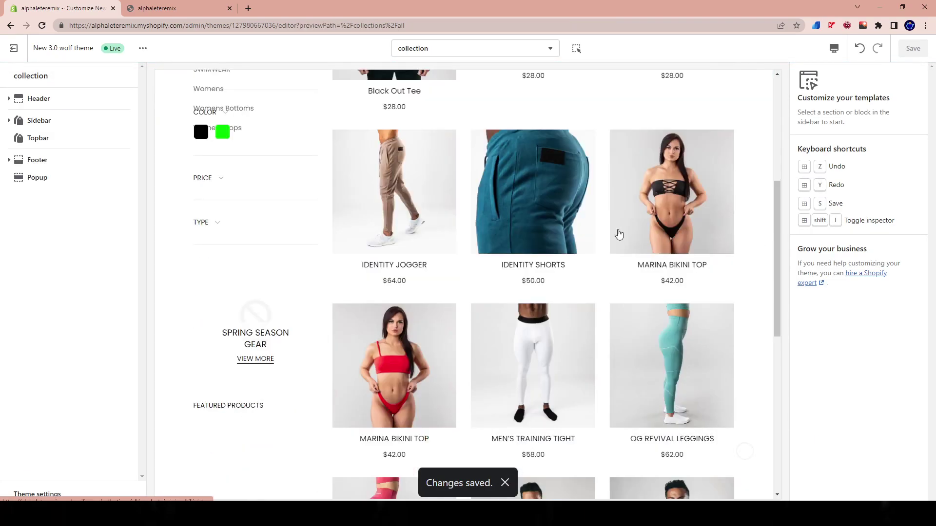
{"action": "scroll", "coordinate": [404, 273], "scroll_direction": "up", "scroll_amount": 10}
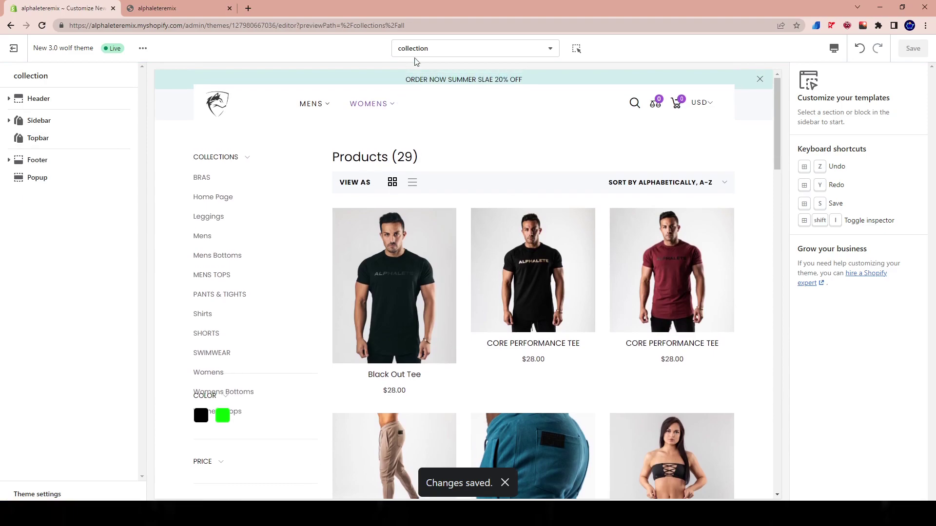
{"action": "left_click", "coordinate": [422, 48]}
{"action": "left_click", "coordinate": [428, 116]}
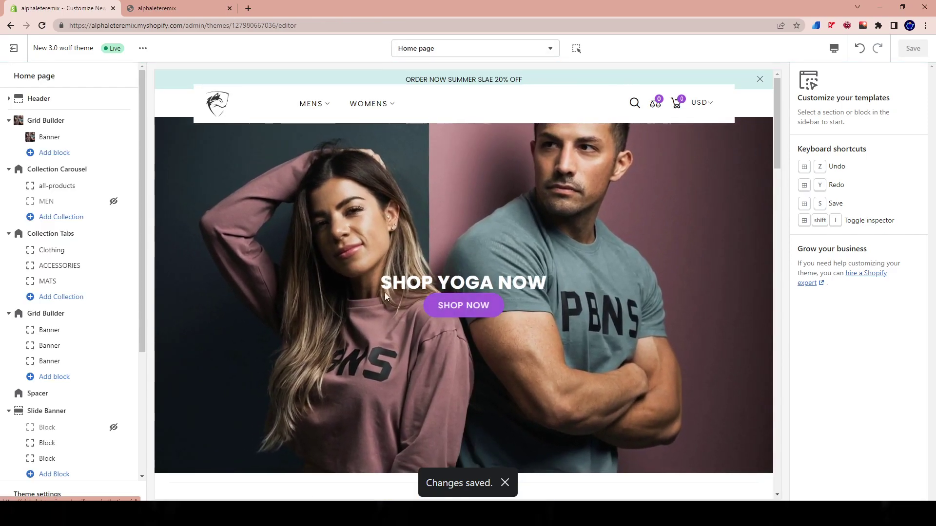
- Change Text line 1 of the first Grid Builder's banner to "SHOP ALL OUR NEW RELEASES" and save the theme
{"action": "left_click", "coordinate": [50, 139]}
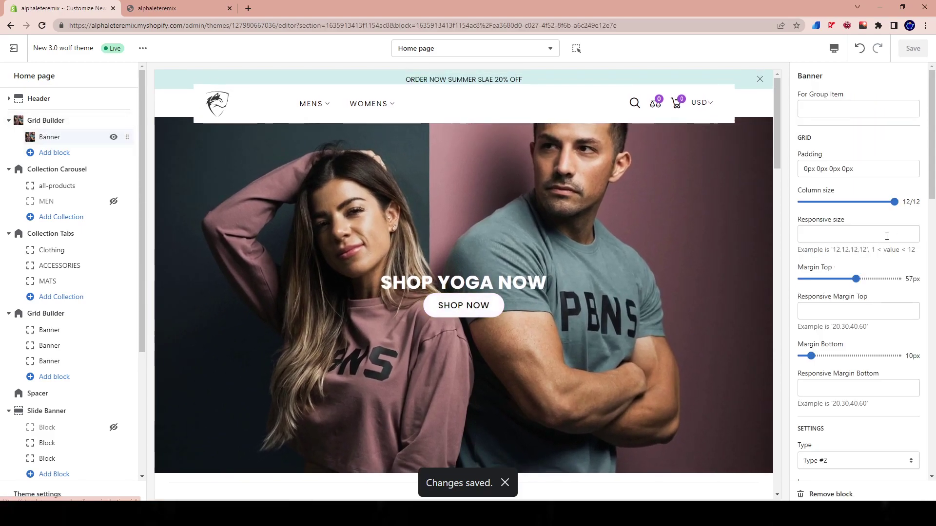
{"action": "scroll", "coordinate": [887, 185], "scroll_direction": "down", "scroll_amount": 1}
{"action": "scroll", "coordinate": [852, 390], "scroll_direction": "down", "scroll_amount": 6}
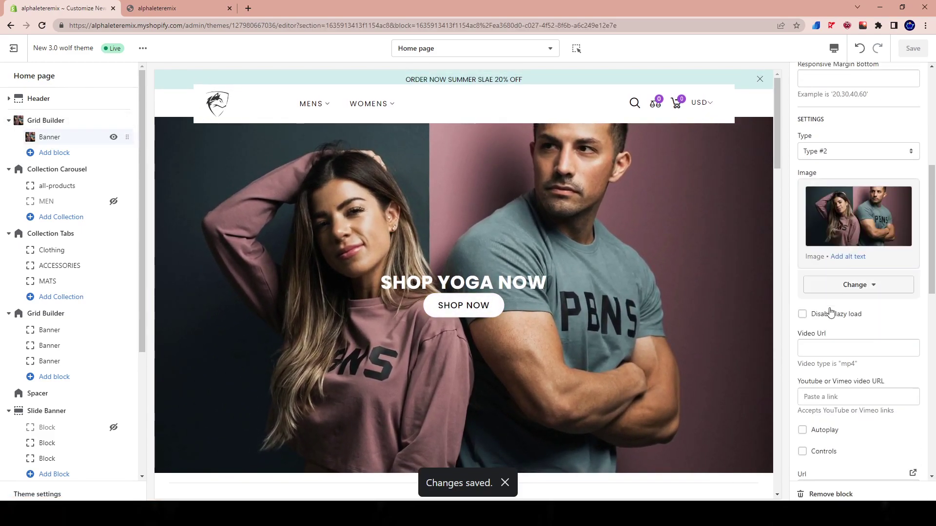
{"action": "scroll", "coordinate": [852, 389], "scroll_direction": "down", "scroll_amount": 5}
{"action": "scroll", "coordinate": [848, 371], "scroll_direction": "up", "scroll_amount": 3}
{"action": "scroll", "coordinate": [869, 295], "scroll_direction": "down", "scroll_amount": 2}
{"action": "type", "text": "SHO"}
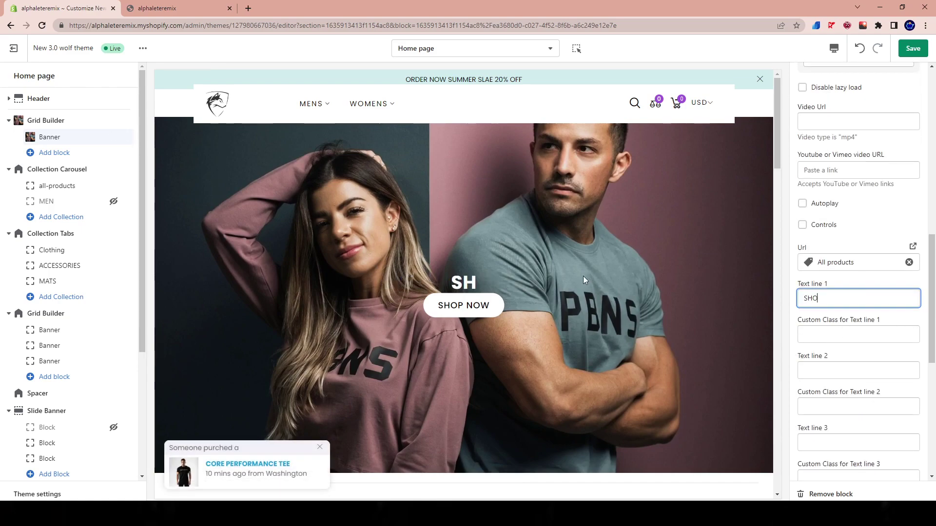
{"action": "type", "text": "P ALL"}
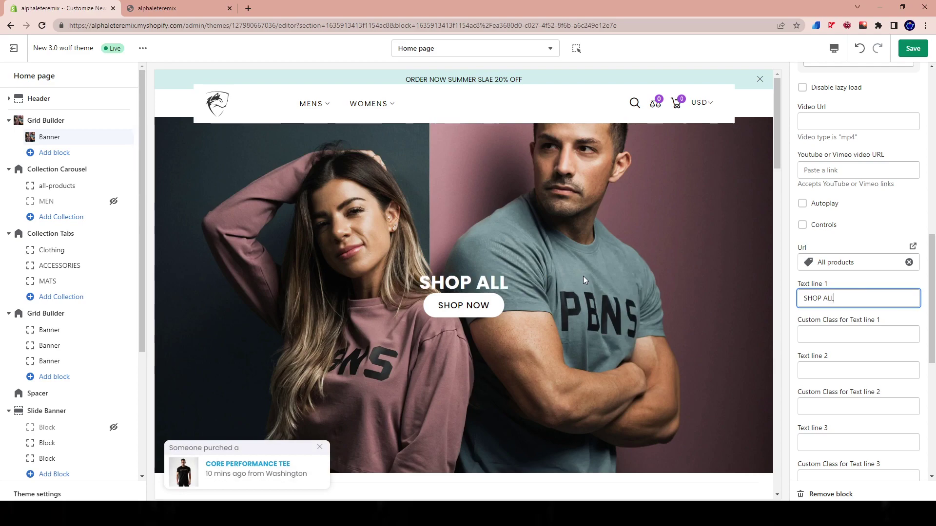
{"action": "type", "text": " OUR"}
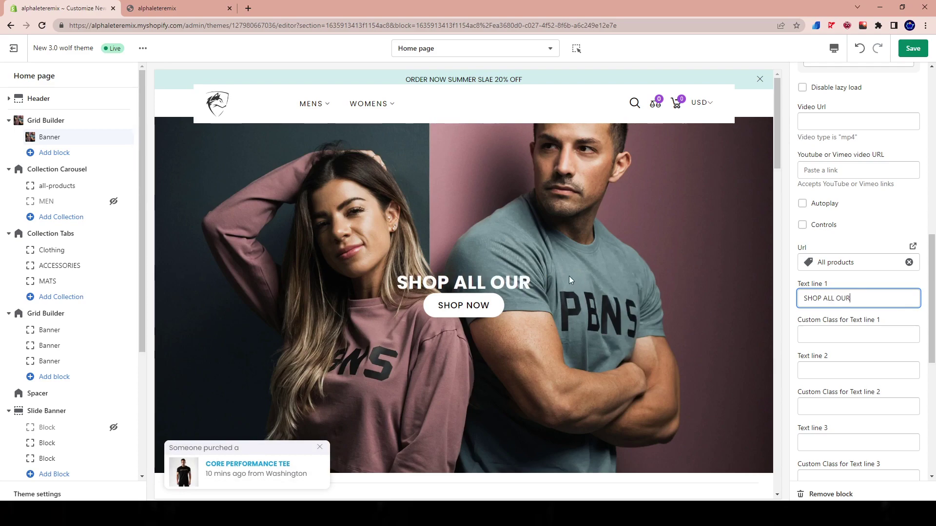
{"action": "type", "text": " NEW RELEASES"}
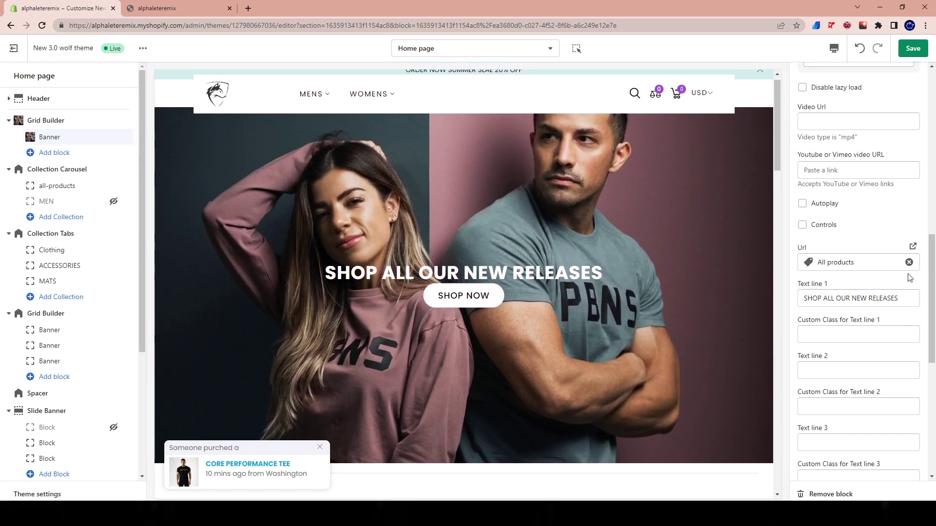
{"action": "left_click", "coordinate": [924, 49]}
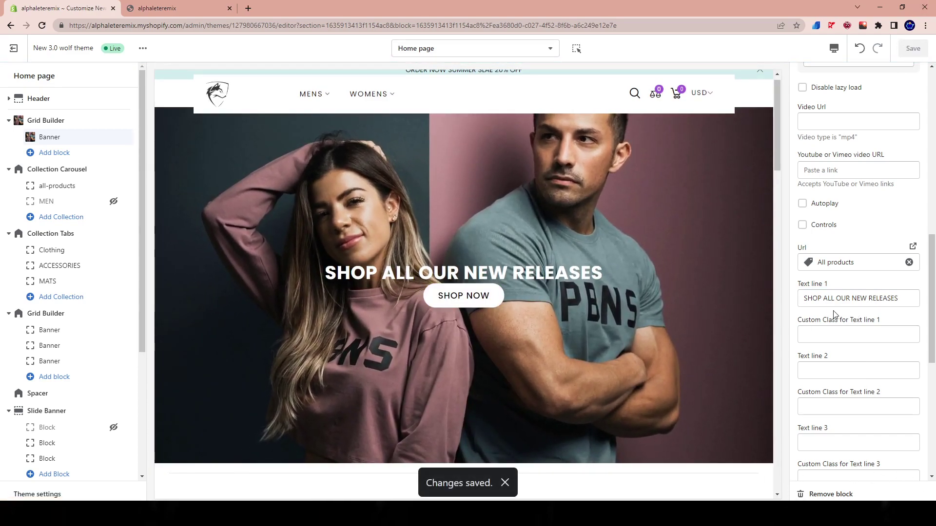
- Select the Collection Carousel section, turn on the preview inspector and examine the carousel and the Collection Tabs below it
{"action": "scroll", "coordinate": [648, 316], "scroll_direction": "down", "scroll_amount": 7}
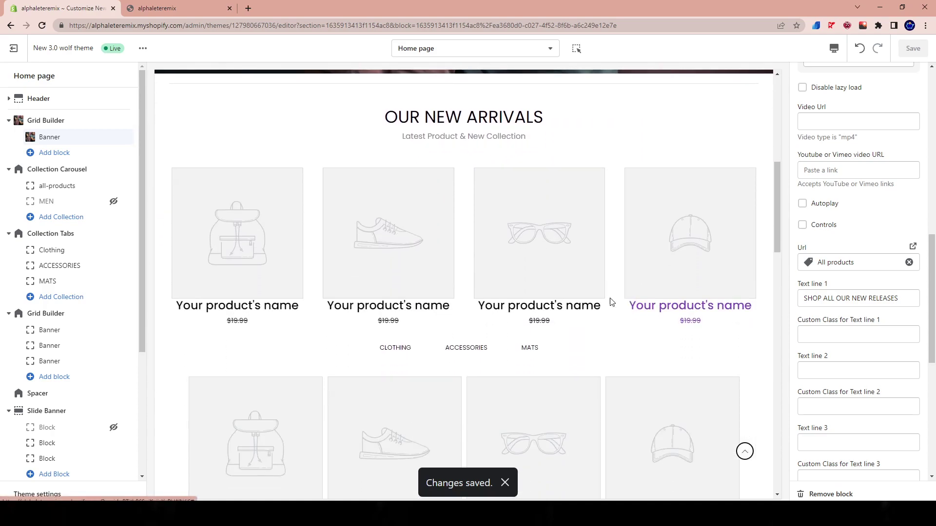
{"action": "left_click", "coordinate": [57, 171]}
{"action": "left_click", "coordinate": [576, 48]}
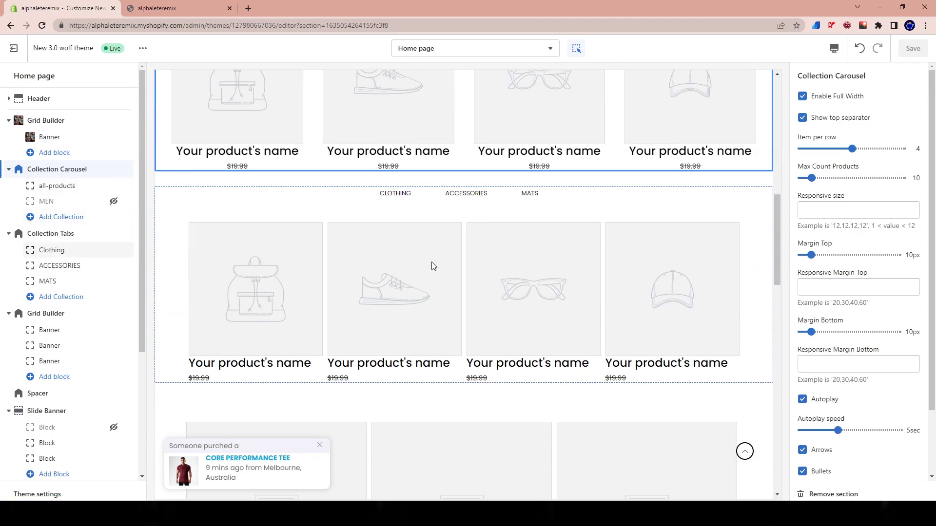
{"action": "scroll", "coordinate": [386, 265], "scroll_direction": "down", "scroll_amount": 3}
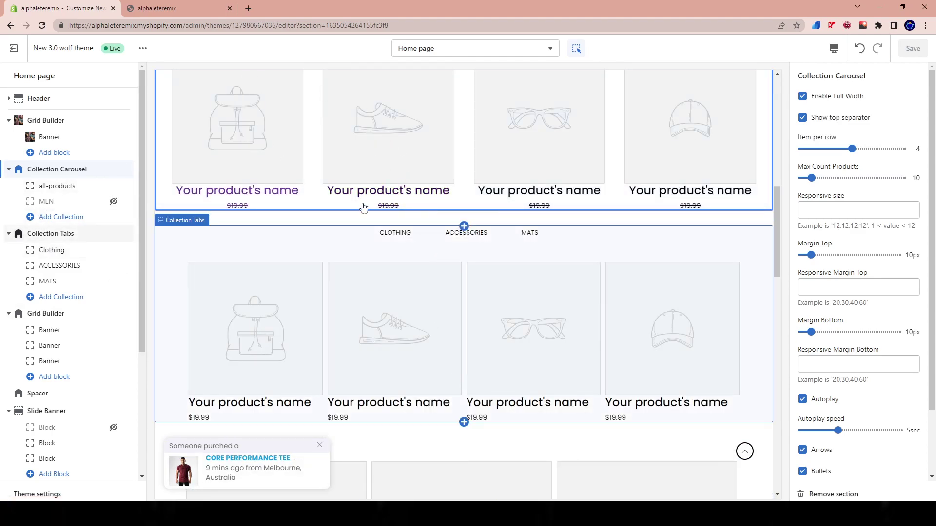
{"action": "scroll", "coordinate": [515, 223], "scroll_direction": "up", "scroll_amount": 2}
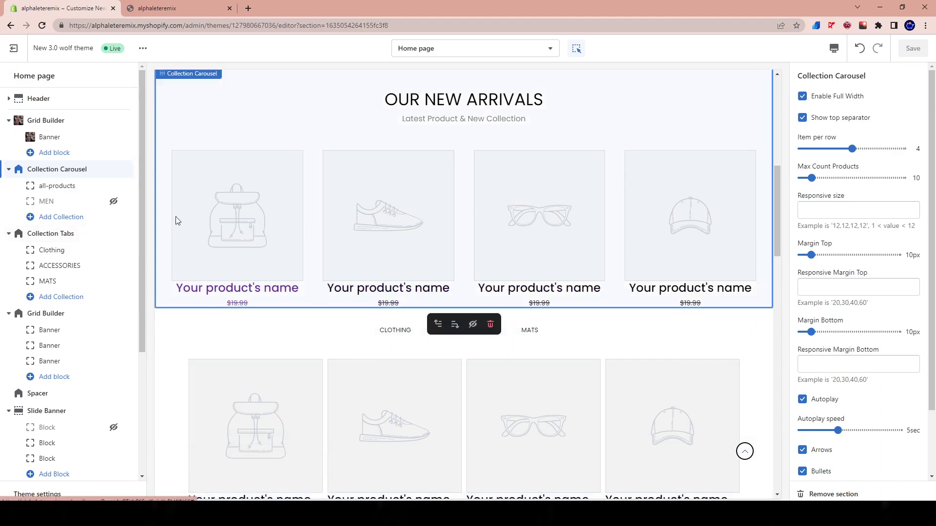
- Change the collection of the Collection Carousel's all-products block to Home page and save the theme
{"action": "left_click", "coordinate": [60, 174]}
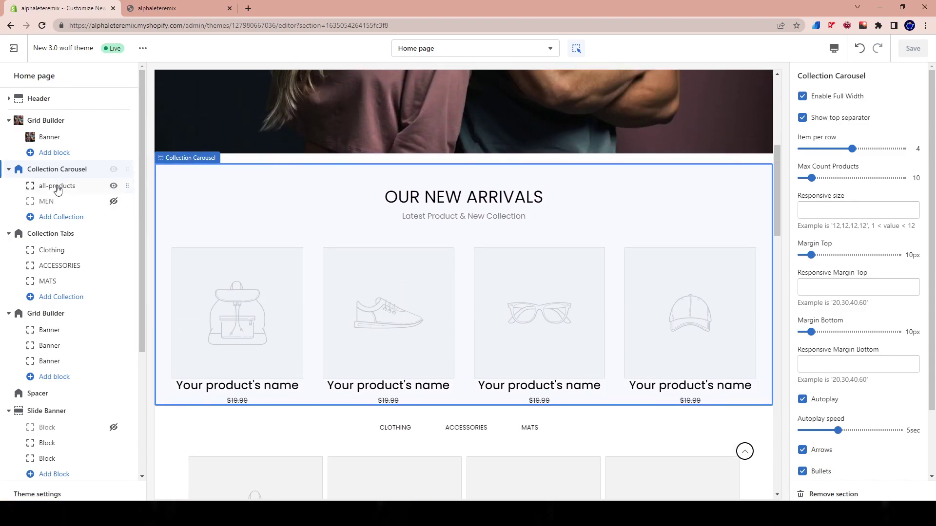
{"action": "left_click", "coordinate": [53, 187]}
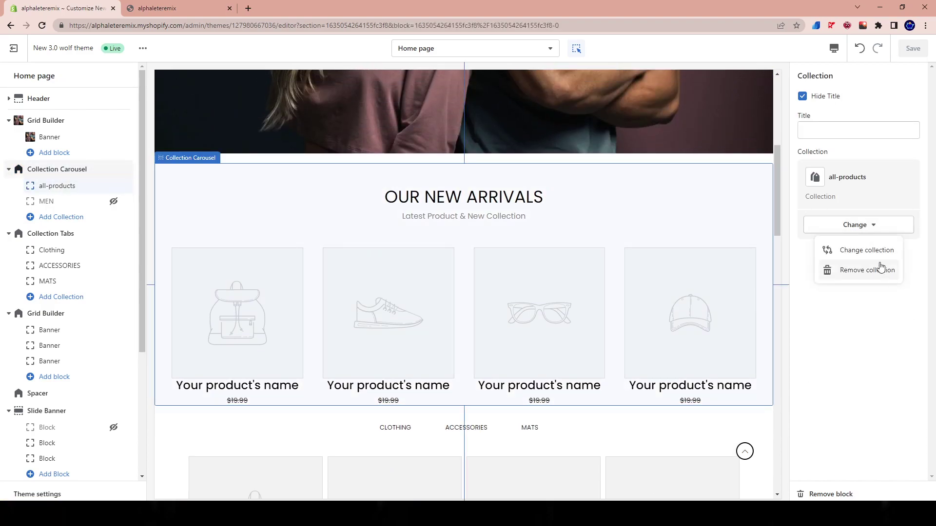
{"action": "left_click", "coordinate": [867, 250]}
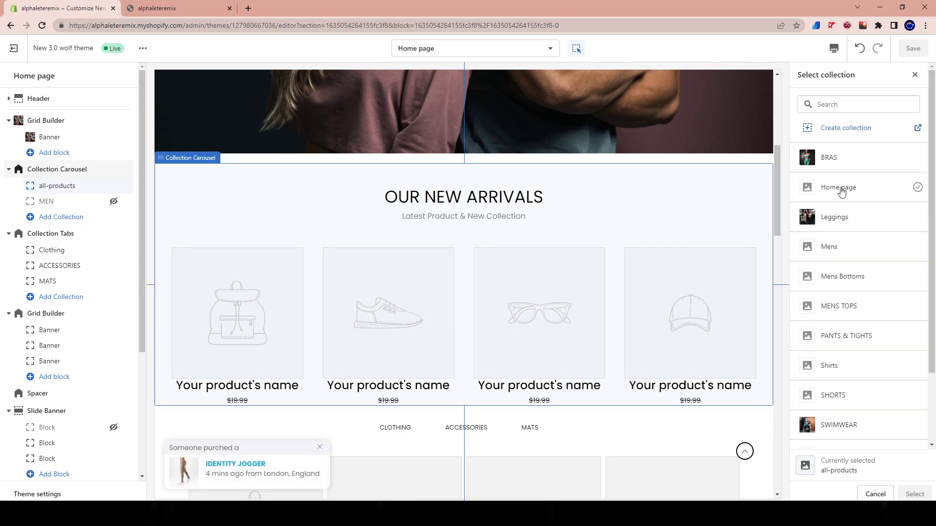
{"action": "left_click", "coordinate": [844, 190]}
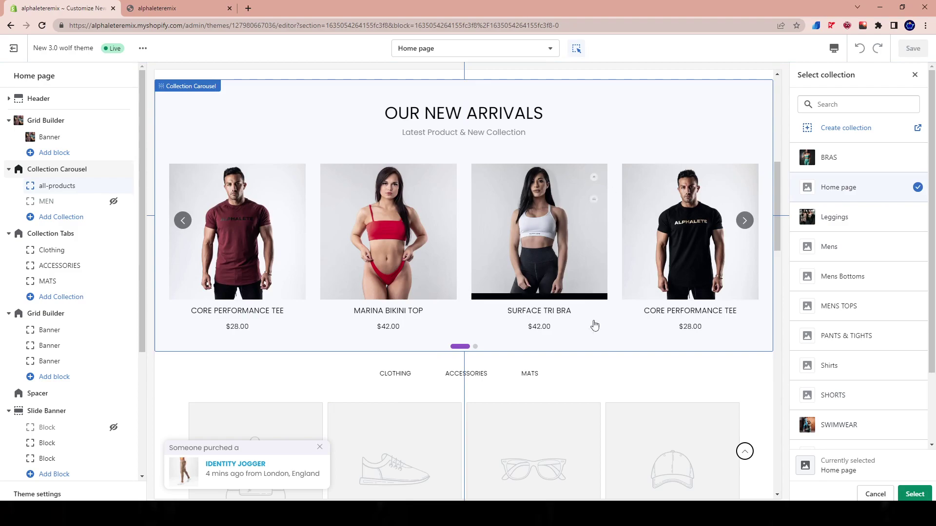
{"action": "left_click", "coordinate": [914, 494]}
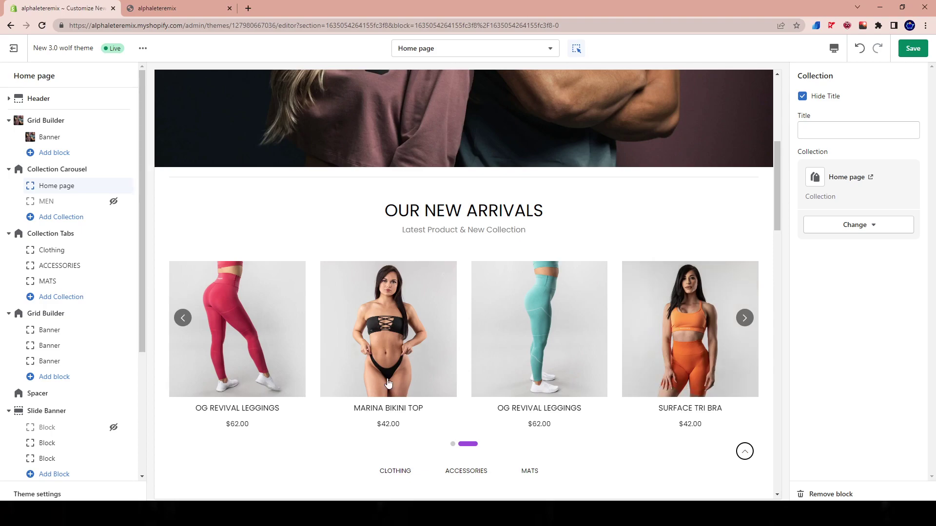
{"action": "left_click", "coordinate": [913, 48]}
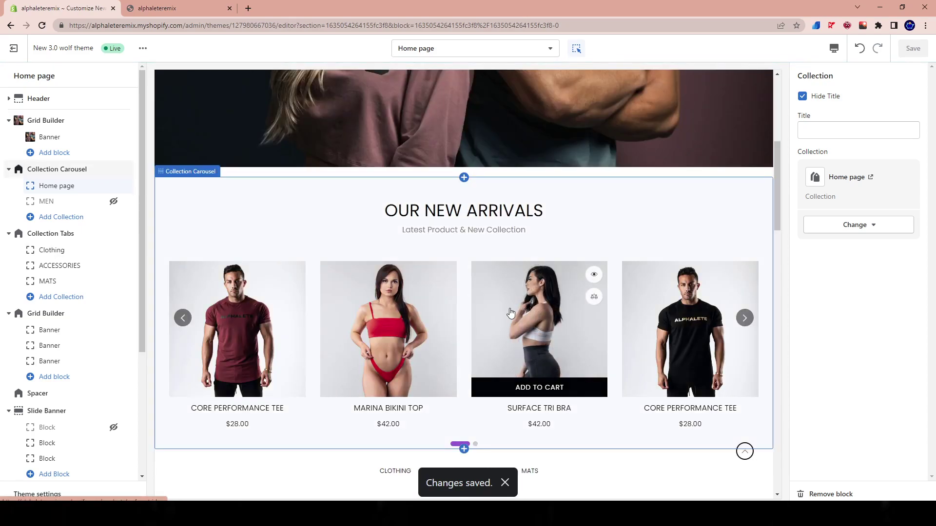
- Review the home page preview from the top banner through the product carousel, and select the Collection Tabs section to examine its layout
{"action": "scroll", "coordinate": [512, 302], "scroll_direction": "up", "scroll_amount": 5}
{"action": "scroll", "coordinate": [495, 312], "scroll_direction": "up", "scroll_amount": 1}
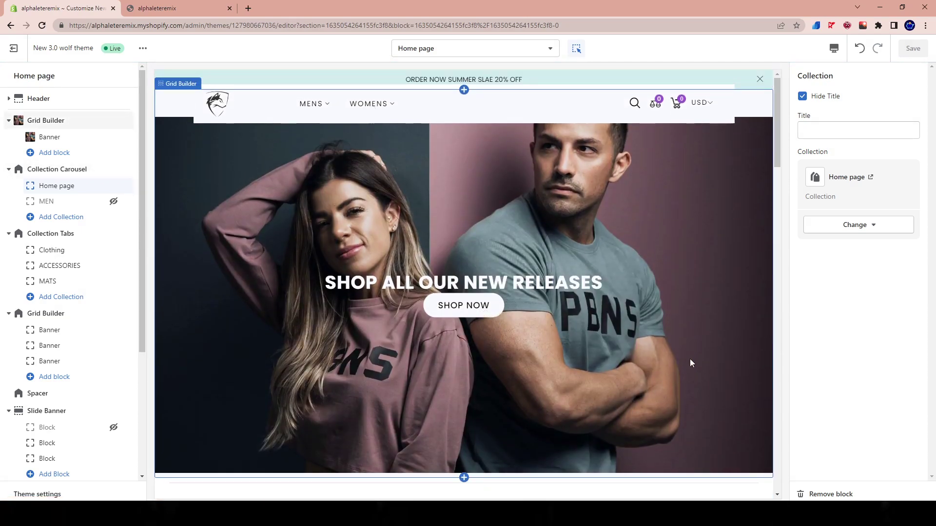
{"action": "scroll", "coordinate": [677, 373], "scroll_direction": "down", "scroll_amount": 5}
{"action": "scroll", "coordinate": [540, 307], "scroll_direction": "down", "scroll_amount": 3}
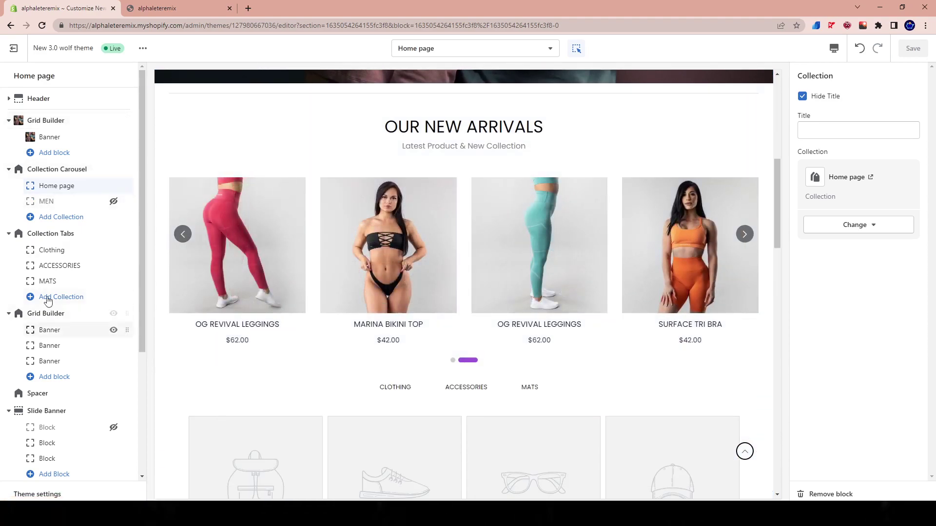
{"action": "scroll", "coordinate": [430, 314], "scroll_direction": "down", "scroll_amount": 5}
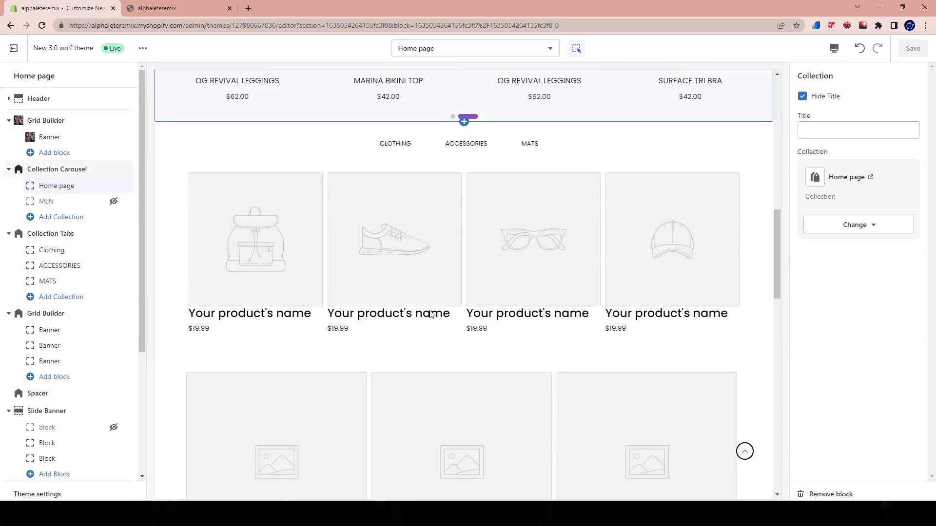
{"action": "left_click", "coordinate": [385, 207]}
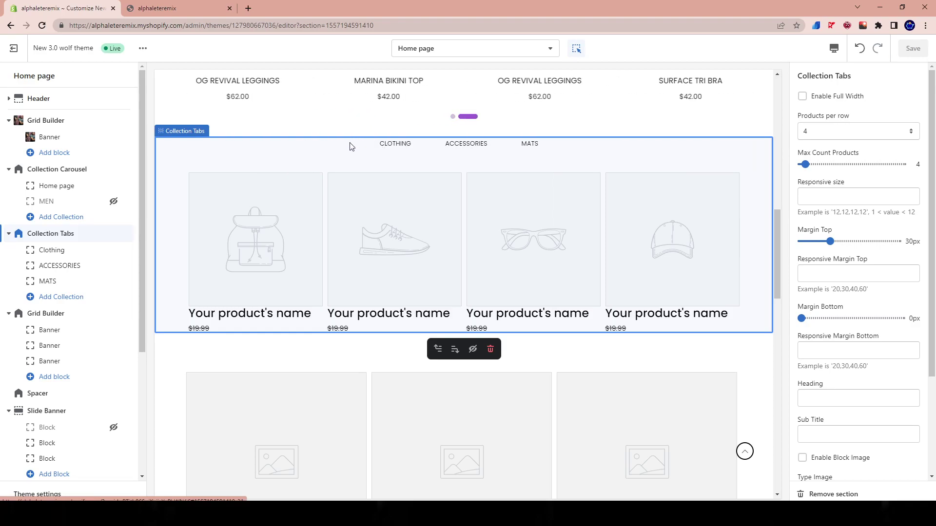
{"action": "scroll", "coordinate": [516, 178], "scroll_direction": "down", "scroll_amount": 4}
{"action": "scroll", "coordinate": [516, 178], "scroll_direction": "up", "scroll_amount": 4}
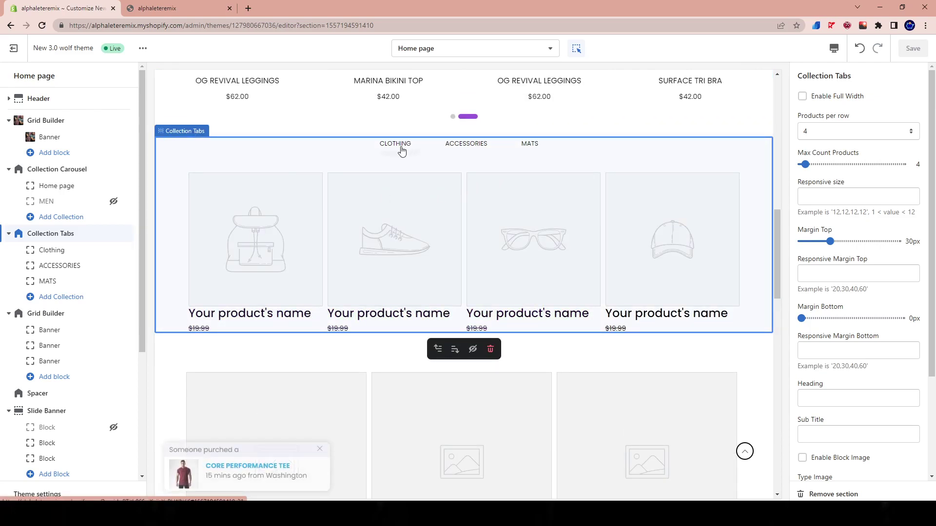
- Change the collection of the Clothing block in Collection Tabs to SWIMWEAR
{"action": "left_click", "coordinate": [57, 251]}
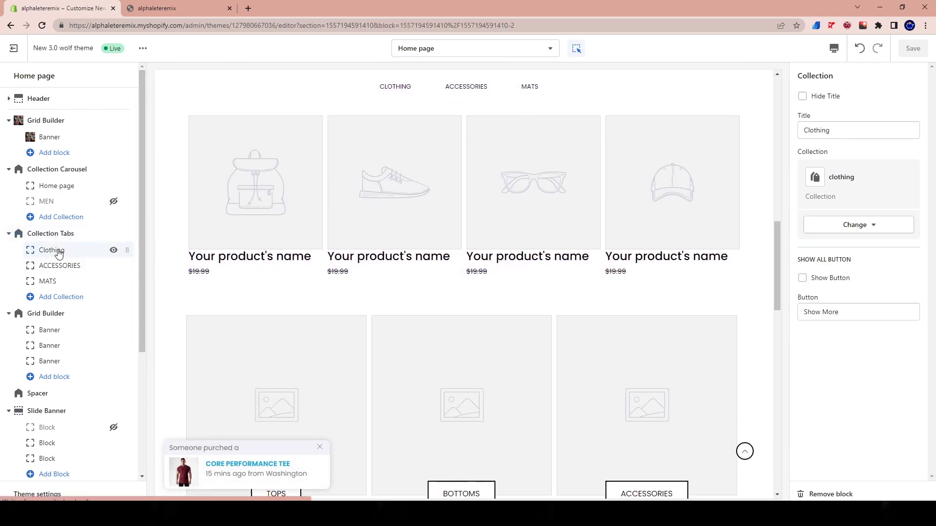
{"action": "left_click", "coordinate": [867, 224]}
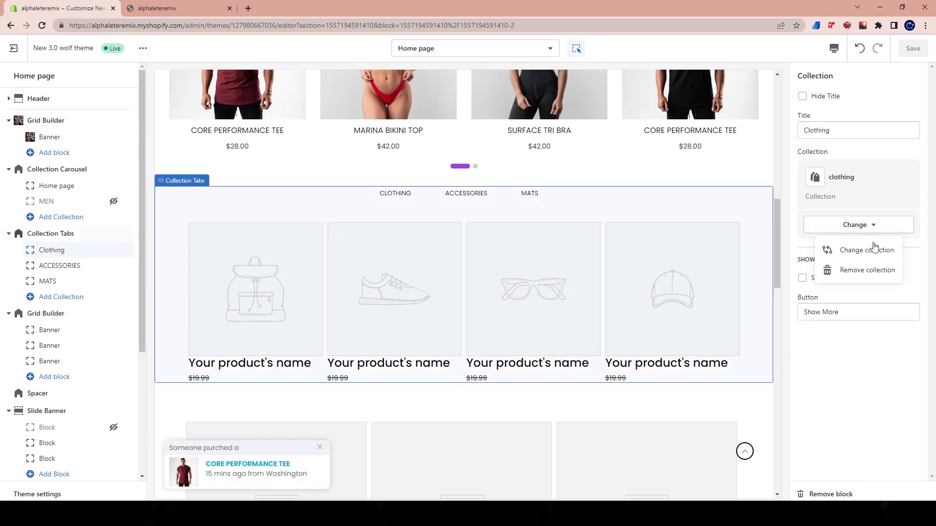
{"action": "left_click", "coordinate": [867, 248]}
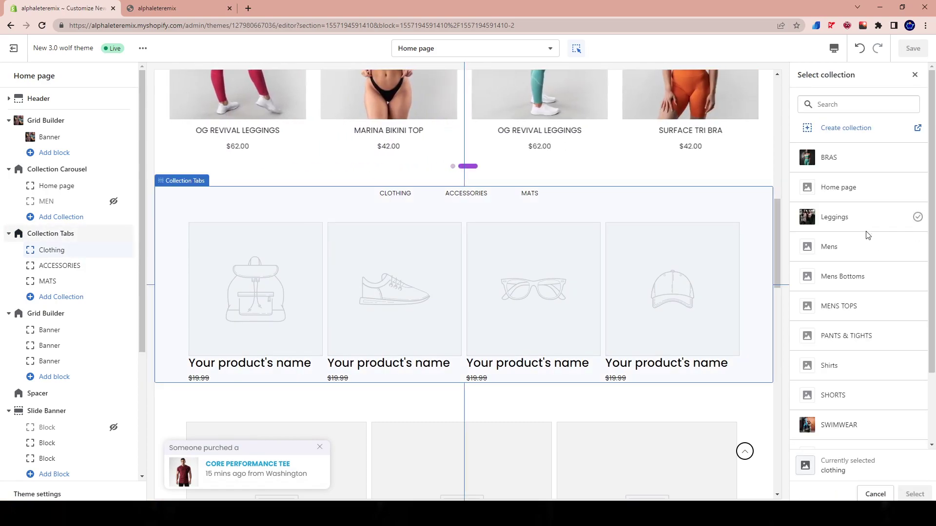
{"action": "scroll", "coordinate": [866, 365], "scroll_direction": "down", "scroll_amount": 1}
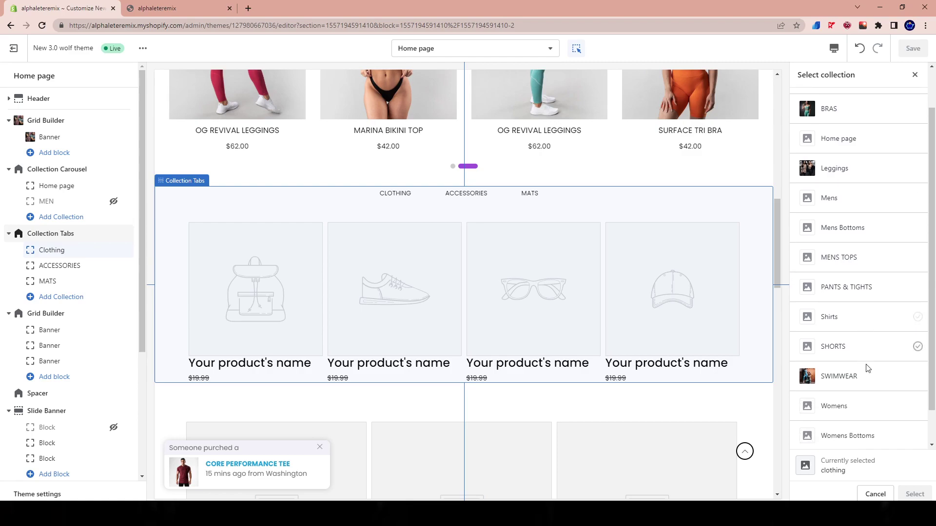
{"action": "left_click", "coordinate": [847, 380]}
{"action": "left_click", "coordinate": [915, 494]}
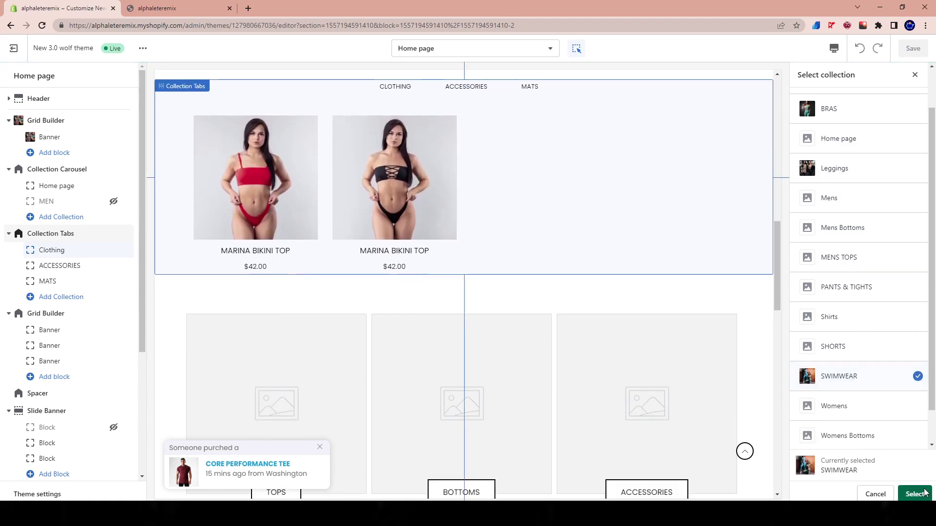
- Change the collection of the ACCESSORIES block in Collection Tabs to Leggings
{"action": "left_click", "coordinate": [60, 266]}
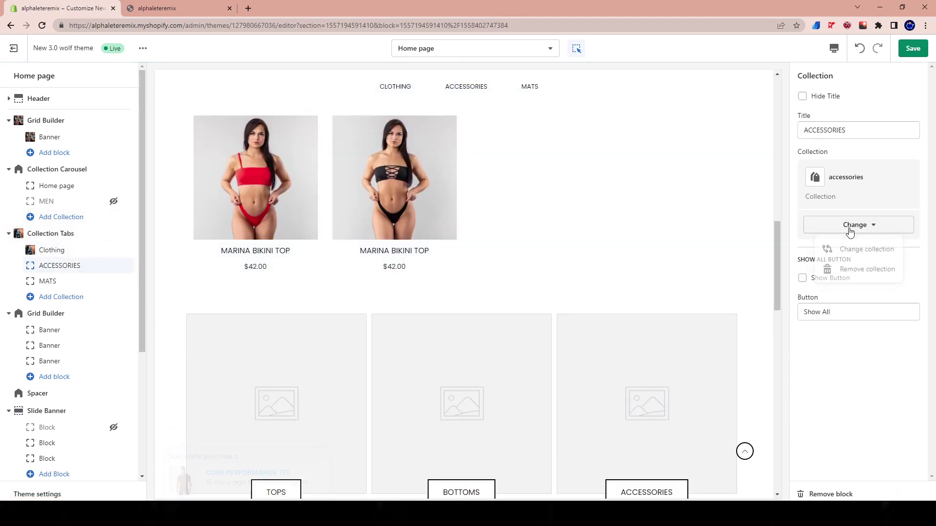
{"action": "left_click", "coordinate": [855, 226]}
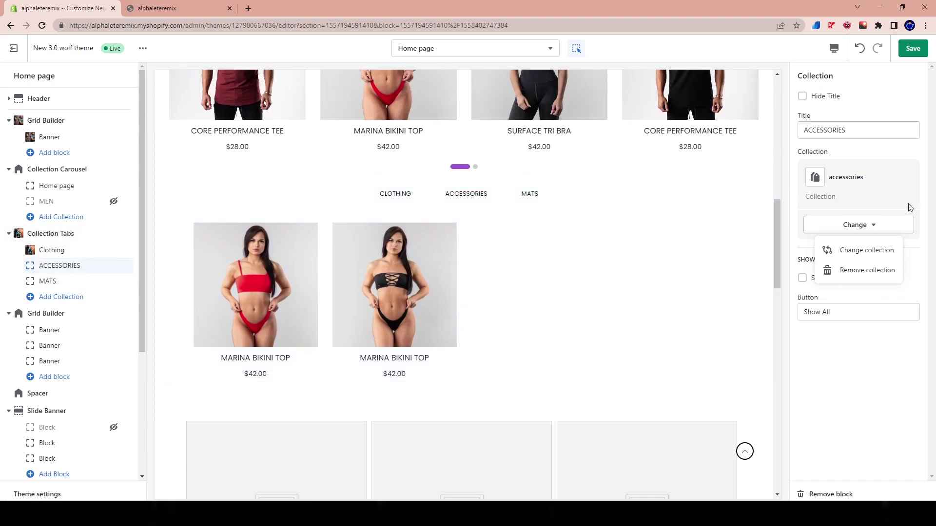
{"action": "left_click", "coordinate": [851, 250]}
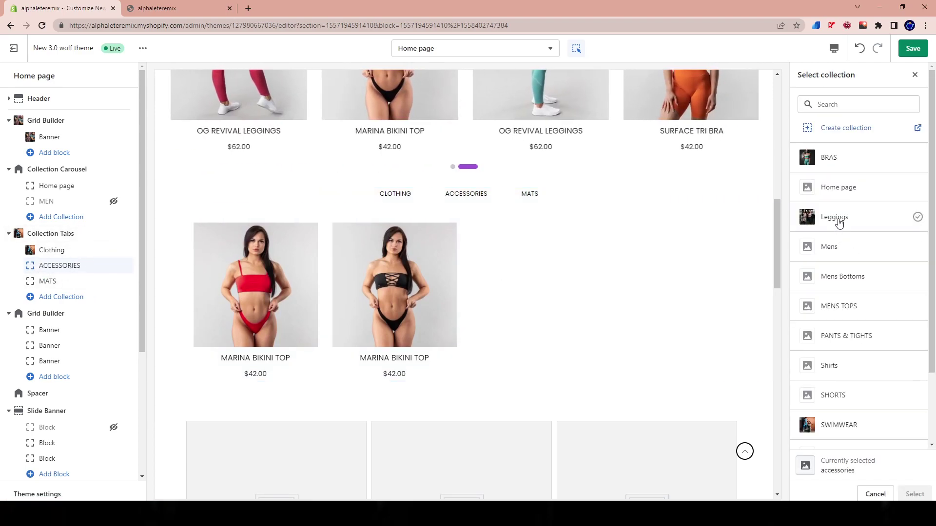
{"action": "left_click", "coordinate": [839, 219]}
{"action": "left_click", "coordinate": [915, 494]}
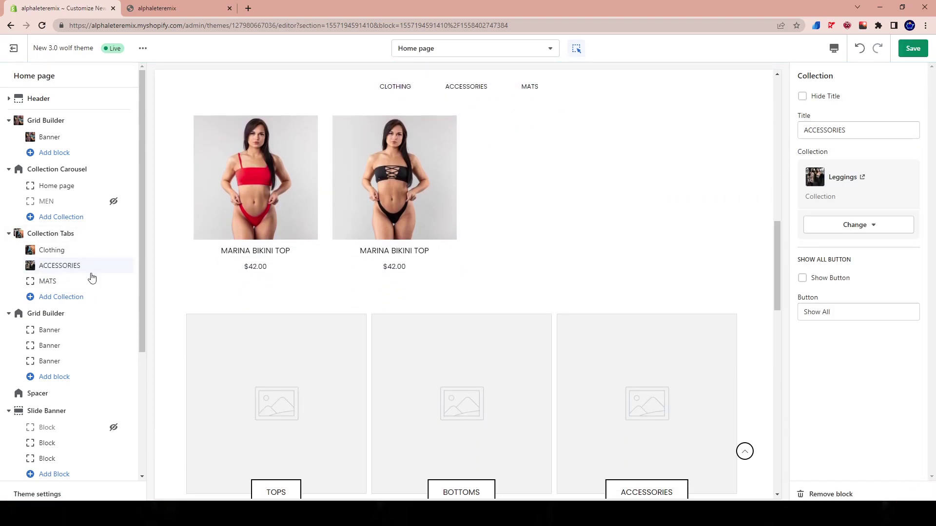
- Change the collection of the MATS block in Collection Tabs to Womens Tops and save the theme
{"action": "left_click", "coordinate": [54, 283]}
{"action": "left_click", "coordinate": [856, 225]}
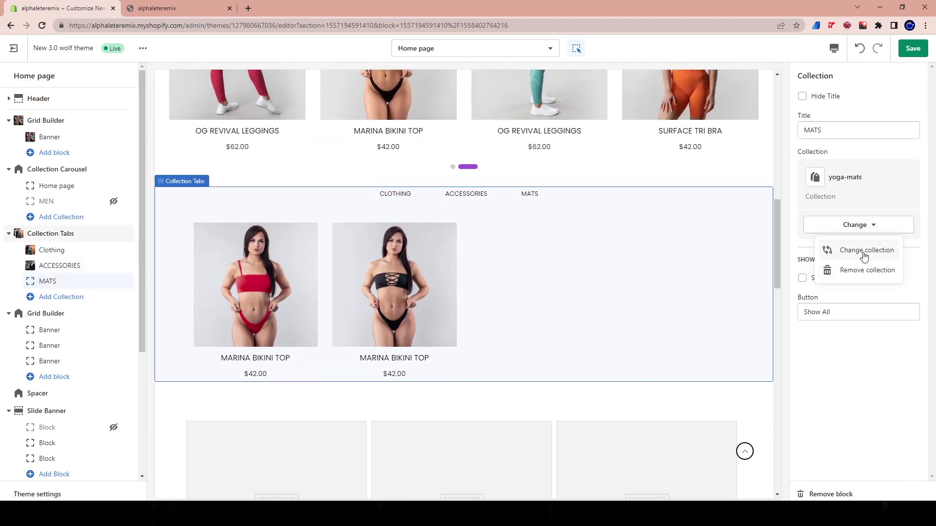
{"action": "left_click", "coordinate": [864, 250]}
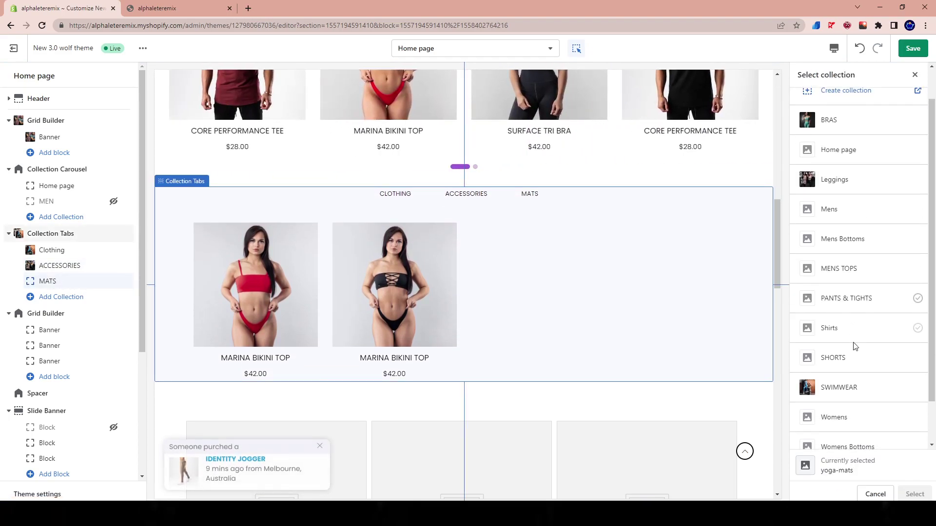
{"action": "left_click", "coordinate": [854, 289]}
{"action": "scroll", "coordinate": [858, 407], "scroll_direction": "down", "scroll_amount": 1}
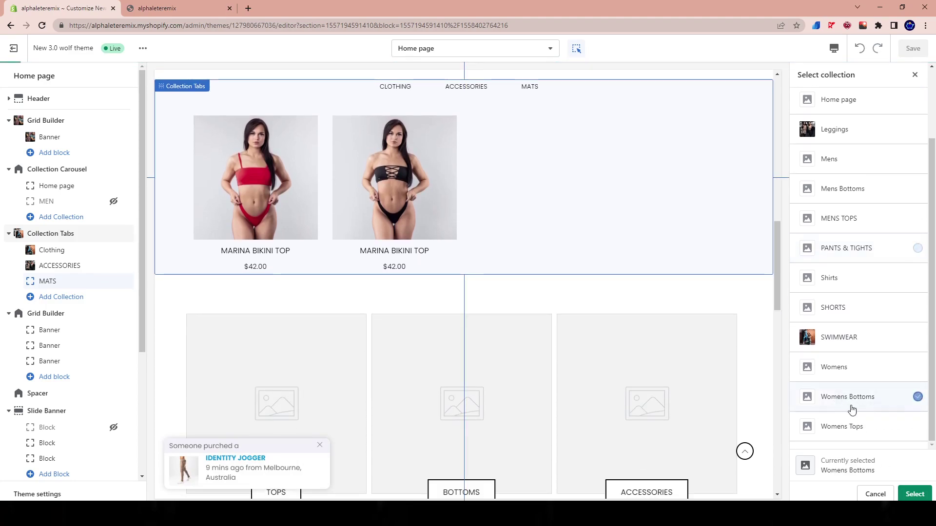
{"action": "left_click", "coordinate": [912, 491]}
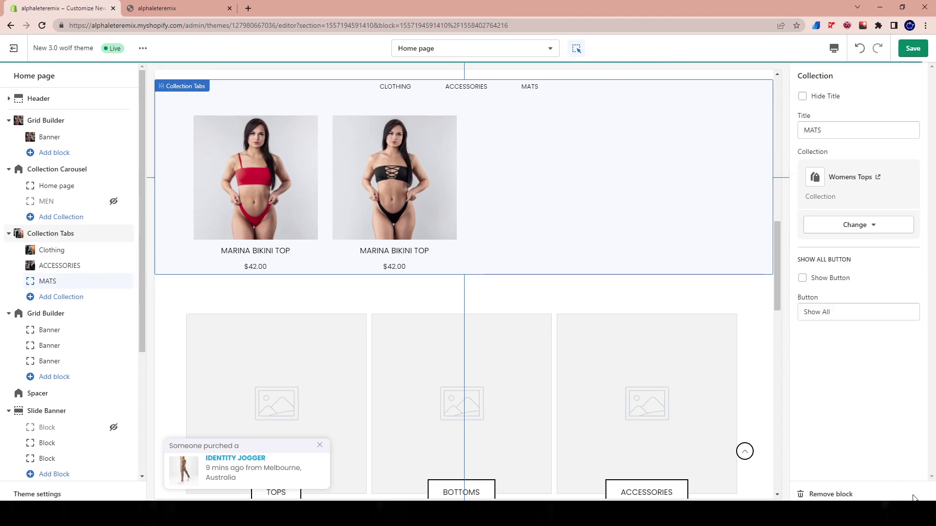
{"action": "left_click", "coordinate": [913, 48]}
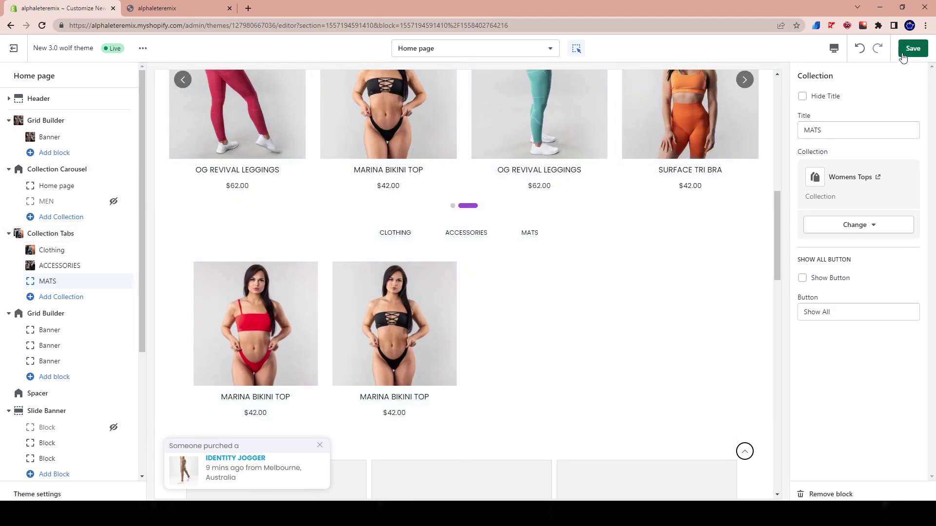
- Turn off the preview inspector and test the ACCESSORIES and MATS tabs in the preview
{"action": "left_click", "coordinate": [576, 49]}
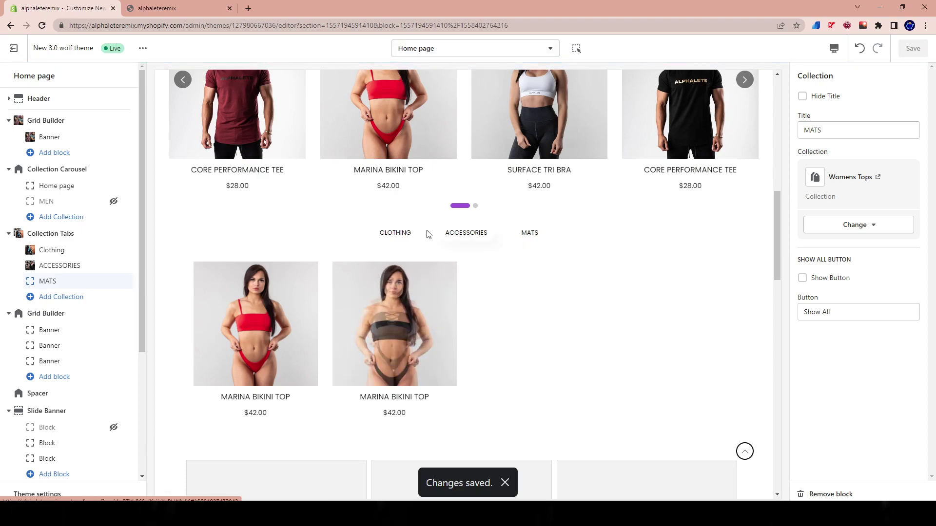
{"action": "left_click", "coordinate": [463, 233]}
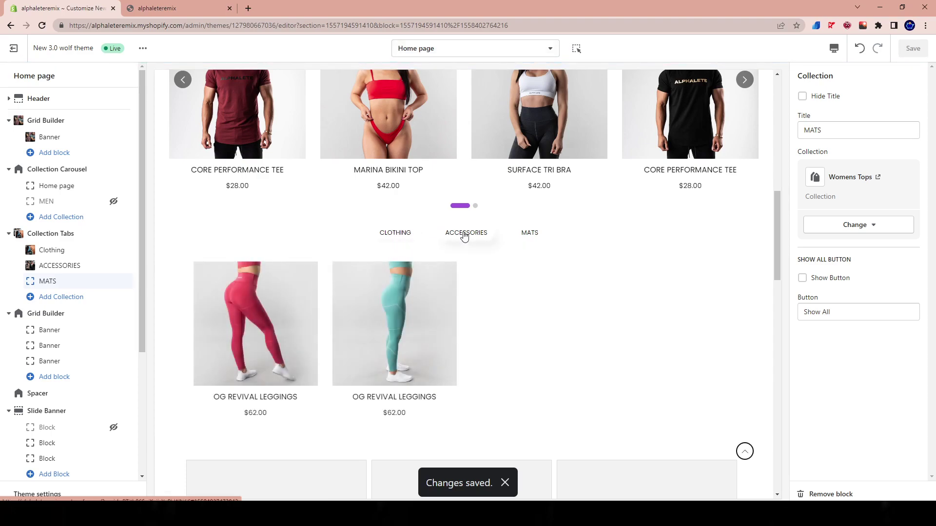
{"action": "left_click", "coordinate": [544, 239]}
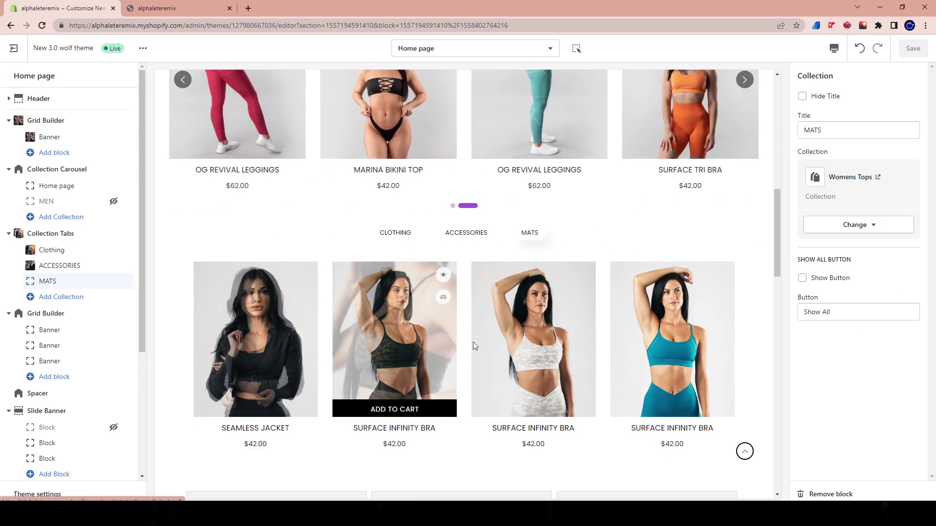
- Move the MATS block above Clothing in Collection Tabs and change its title to "TOPS"
{"action": "left_click_drag", "start_coordinate": [127, 282], "coordinate": [134, 244]}
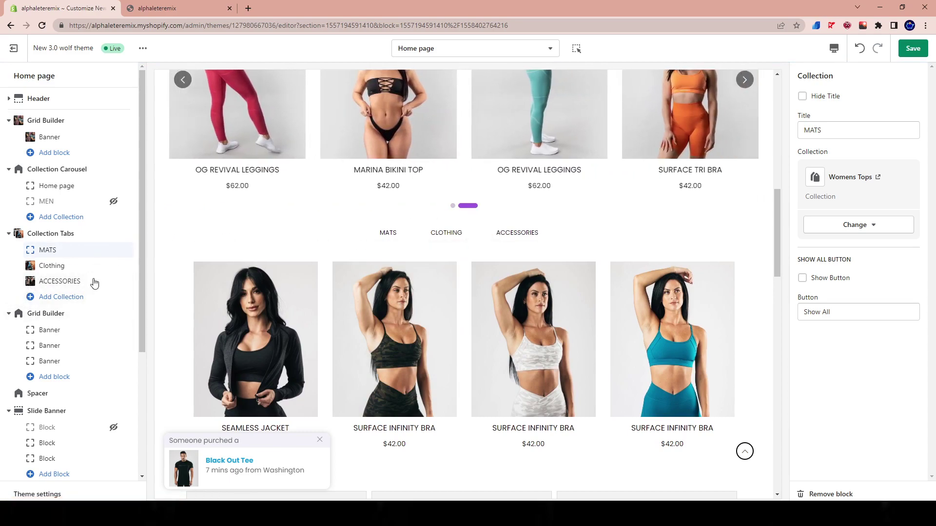
{"action": "double_click", "coordinate": [833, 132]}
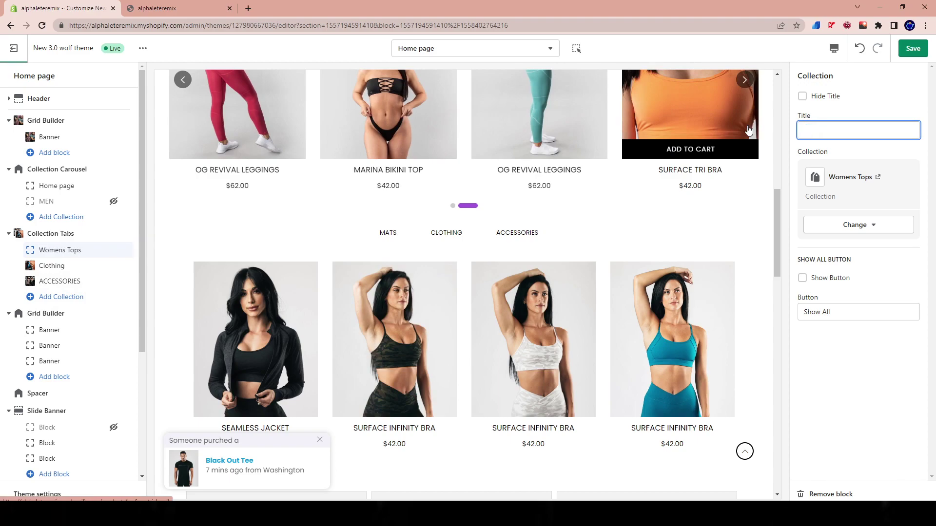
{"action": "key", "text": "BackSpace"}
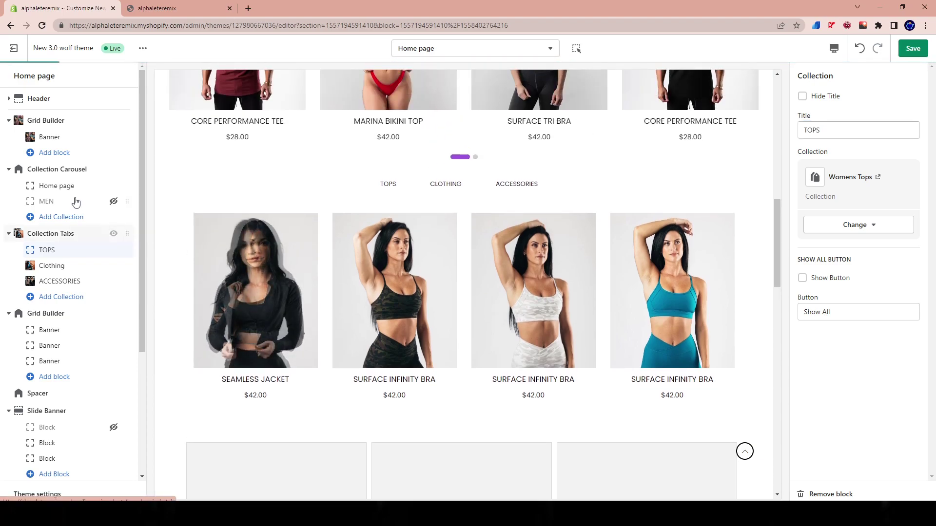
- Change the title of the Clothing block in Collection Tabs to "SWIM WEAR" and save the theme
{"action": "left_click", "coordinate": [71, 249]}
{"action": "left_click", "coordinate": [42, 267]}
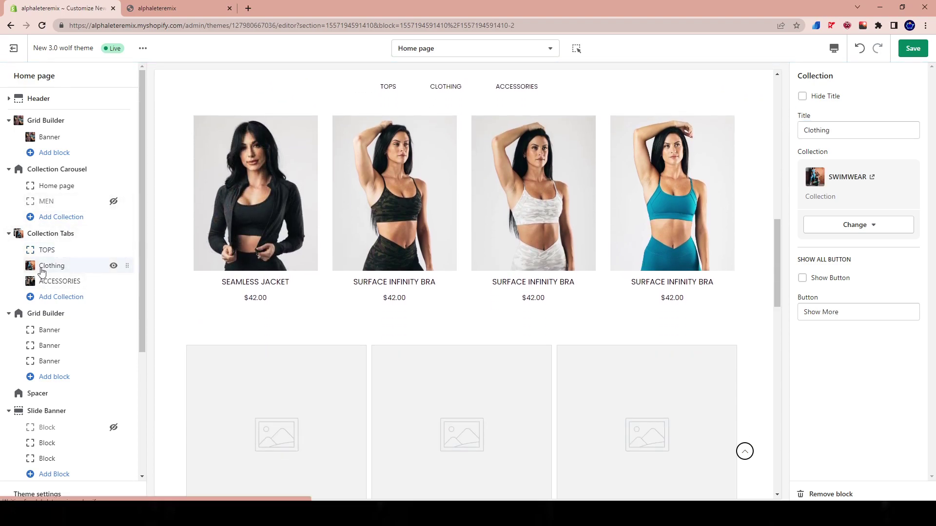
{"action": "left_click", "coordinate": [446, 87]}
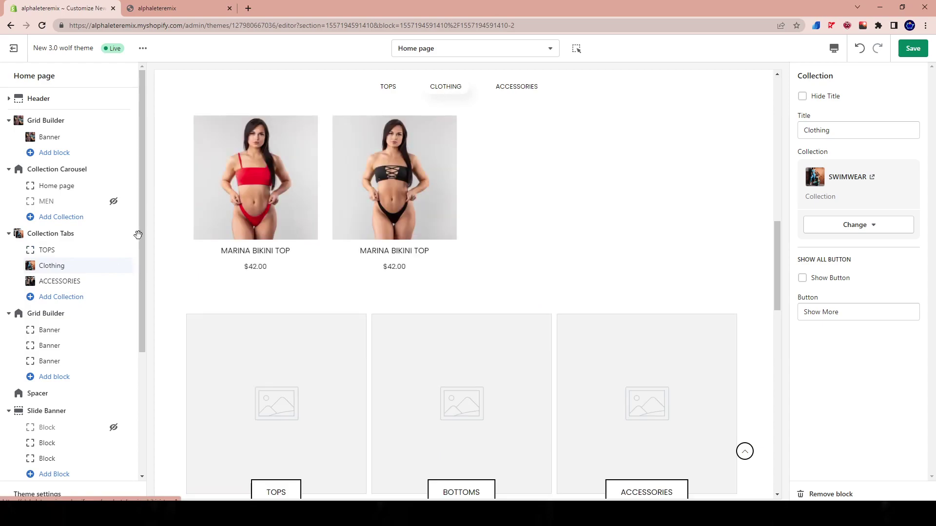
{"action": "type", "text": "SWI"}
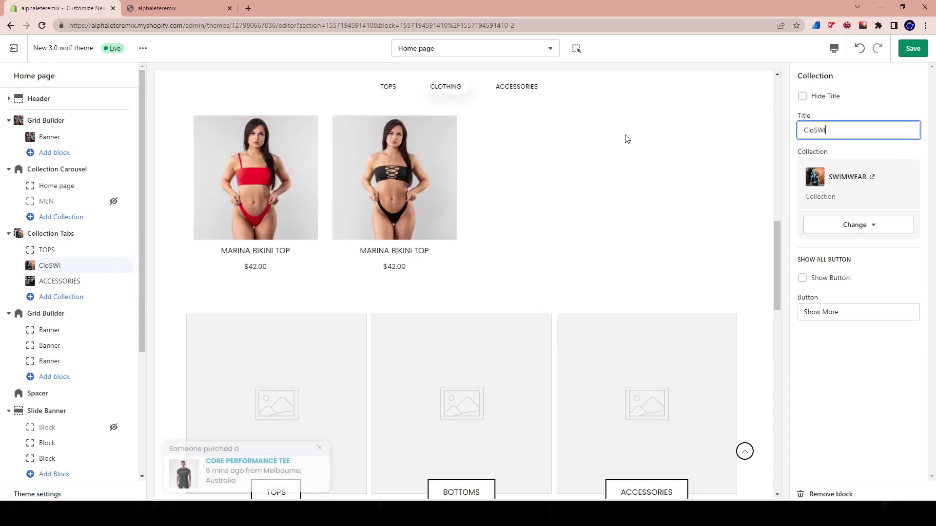
{"action": "type", "text": "M WEAR"}
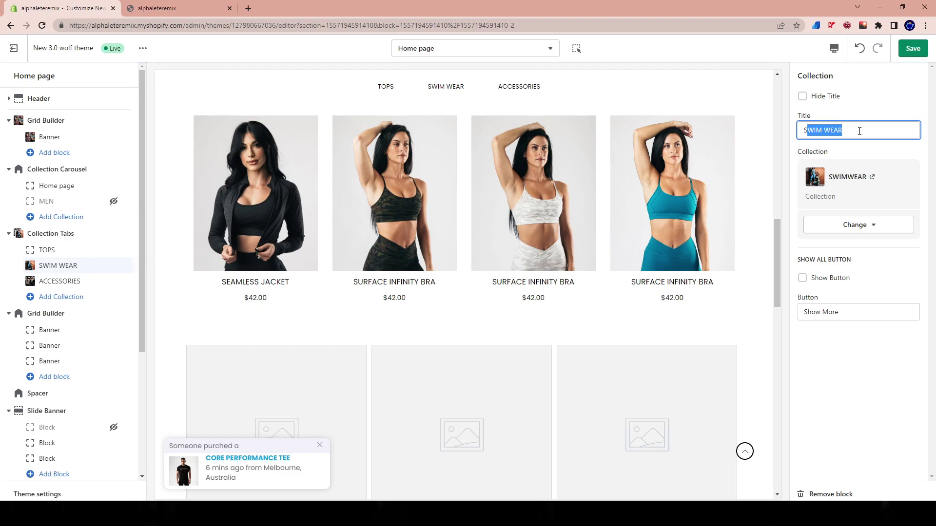
{"action": "left_click", "coordinate": [921, 53]}
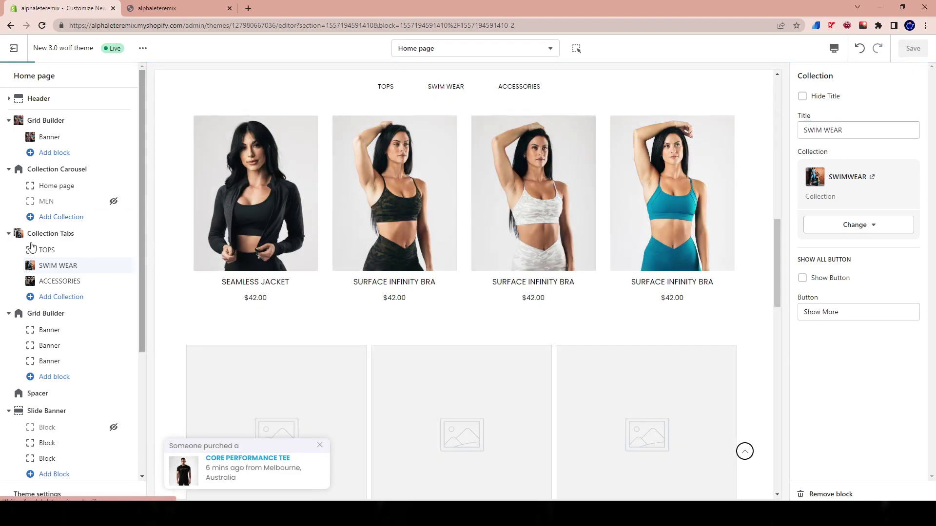
- Change the title of the ACCESSORIES block in Collection Tabs to "LEGGINGS" and save the theme
{"action": "left_click", "coordinate": [68, 282]}
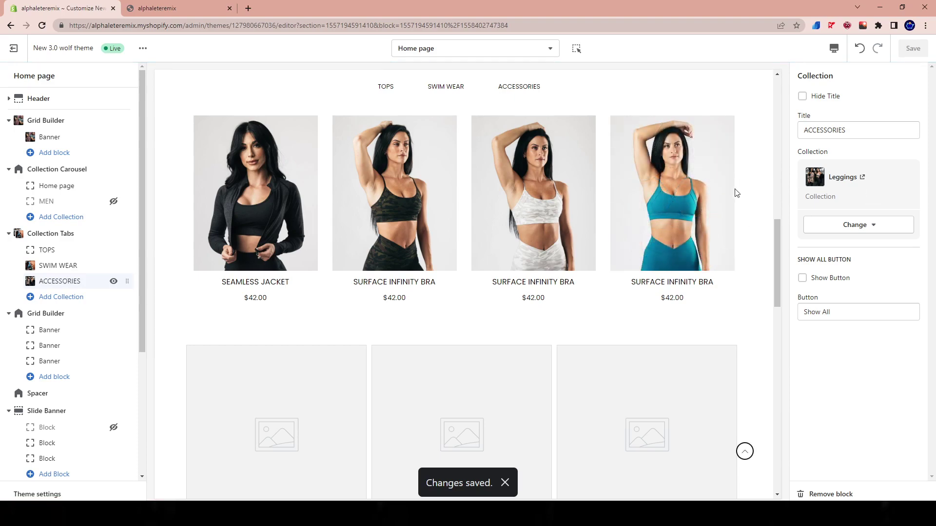
{"action": "left_click", "coordinate": [538, 87]}
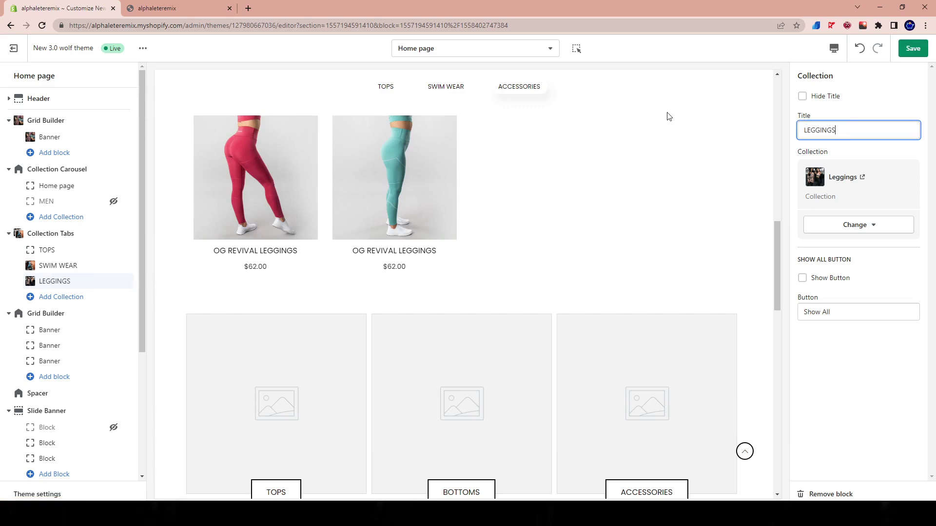
{"action": "left_click", "coordinate": [913, 49]}
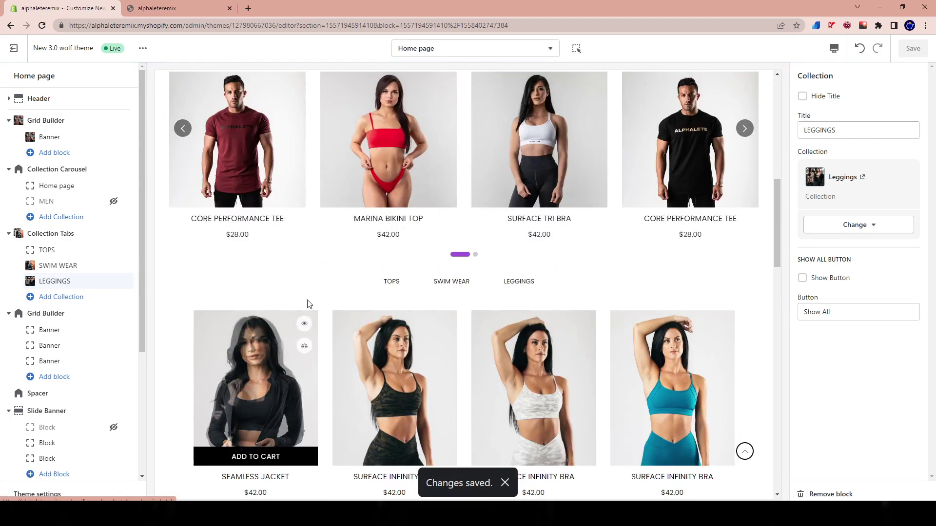
- Page back and forth through the OUR NEW ARRIVALS carousel in the preview to check its products
{"action": "scroll", "coordinate": [381, 326], "scroll_direction": "up", "scroll_amount": 5}
{"action": "scroll", "coordinate": [381, 326], "scroll_direction": "down", "scroll_amount": 4}
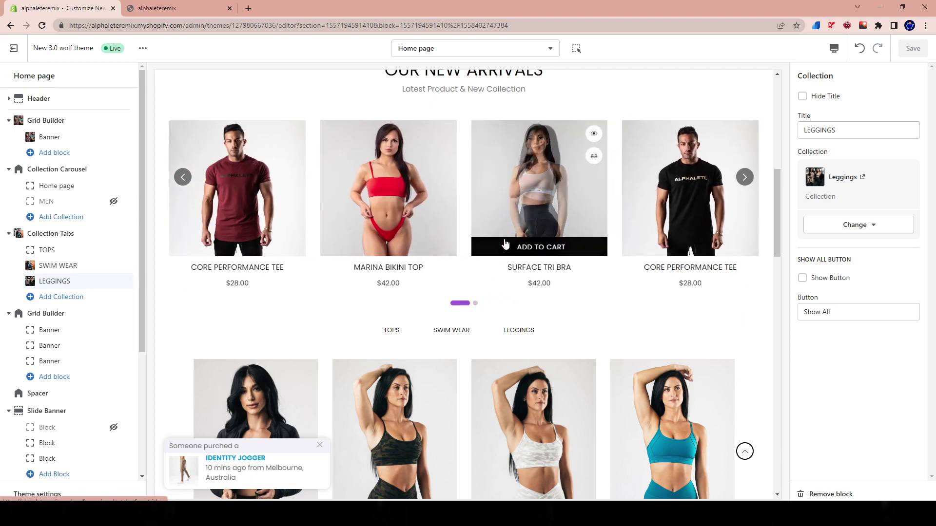
{"action": "scroll", "coordinate": [430, 303], "scroll_direction": "up", "scroll_amount": 2}
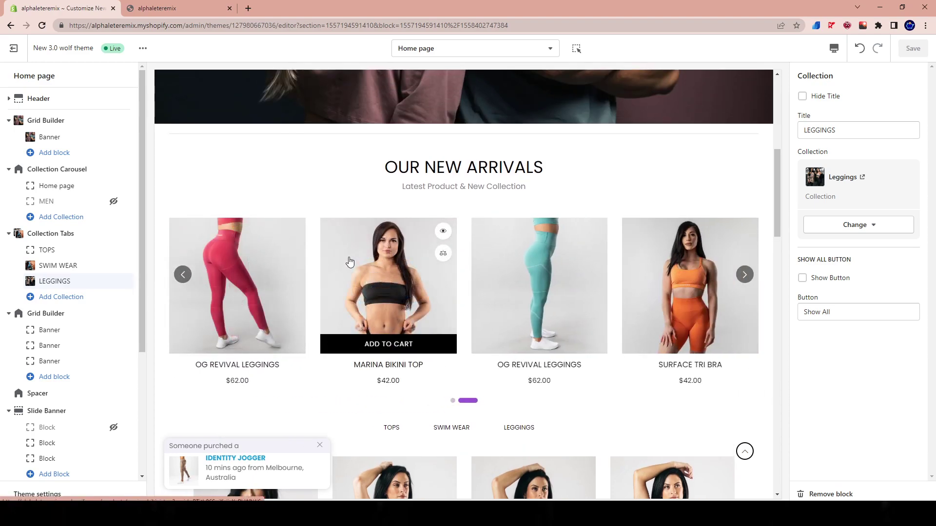
{"action": "left_click", "coordinate": [454, 401]}
{"action": "left_click", "coordinate": [475, 401]}
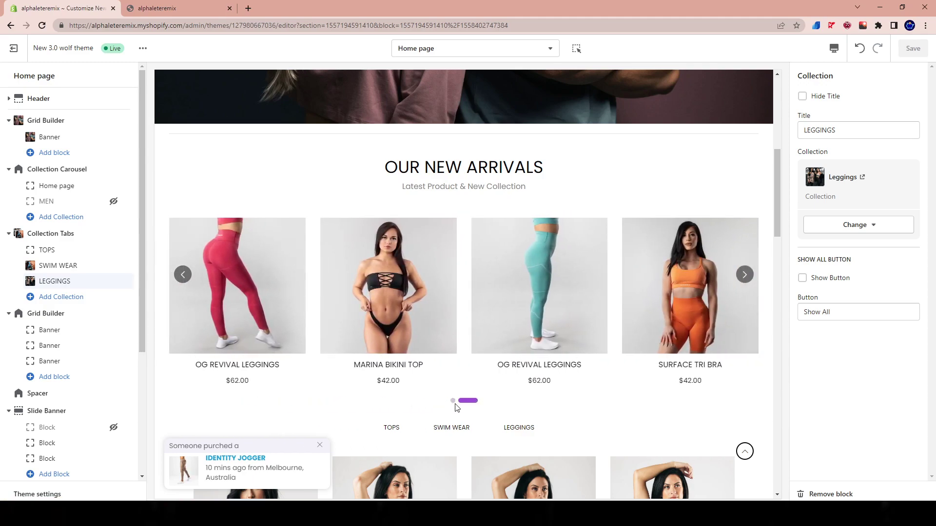
{"action": "left_click", "coordinate": [453, 401]}
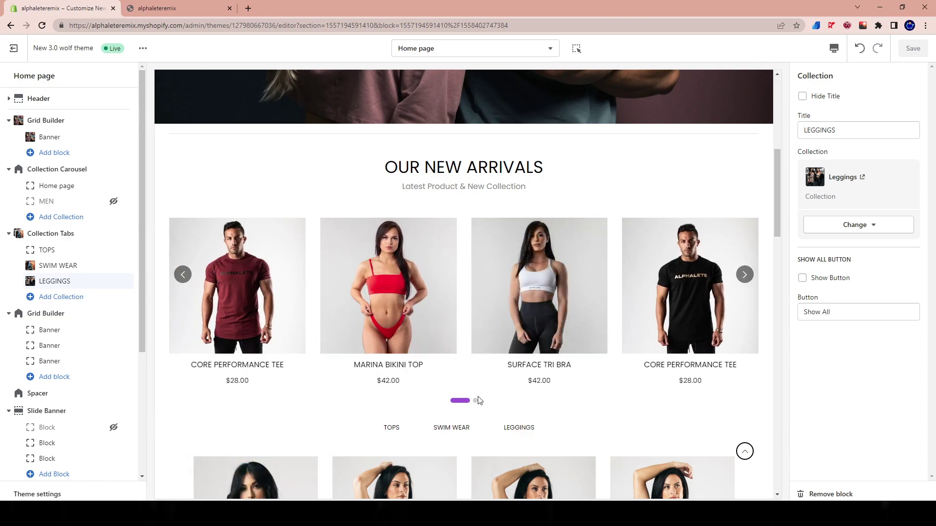
{"action": "left_click", "coordinate": [475, 401]}
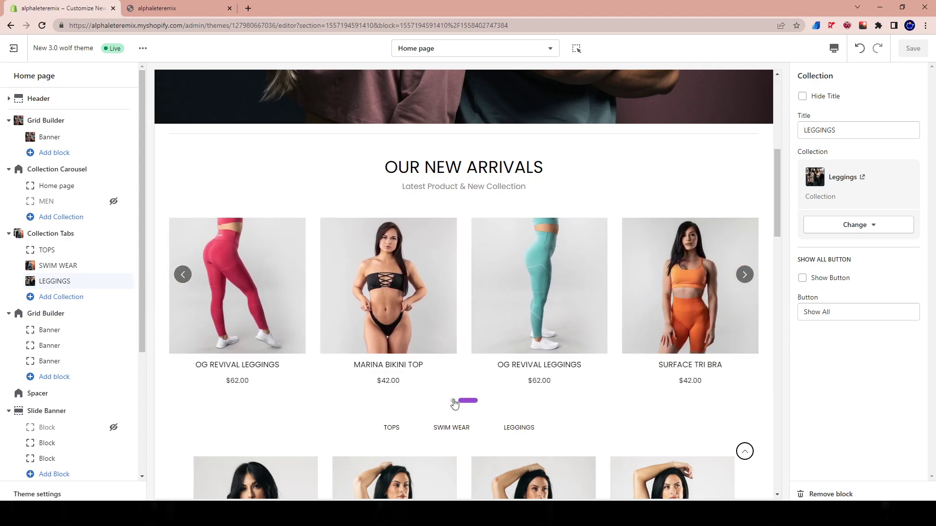
{"action": "left_click", "coordinate": [453, 401]}
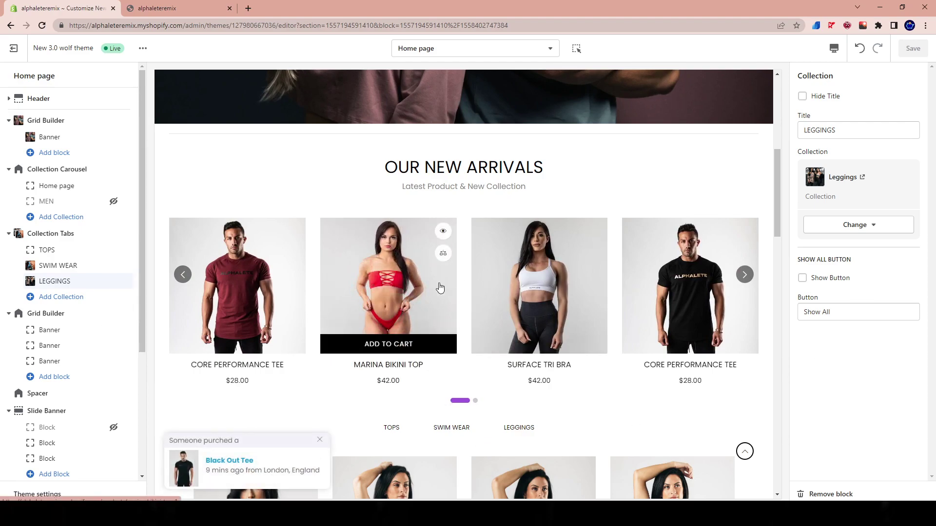
- Review the home page preview from the header down and test the SWIM WEAR, LEGGINGS and TOPS tabs
{"action": "scroll", "coordinate": [436, 288], "scroll_direction": "down", "scroll_amount": 3}
{"action": "scroll", "coordinate": [431, 288], "scroll_direction": "down", "scroll_amount": 3}
{"action": "scroll", "coordinate": [502, 297], "scroll_direction": "up", "scroll_amount": 12}
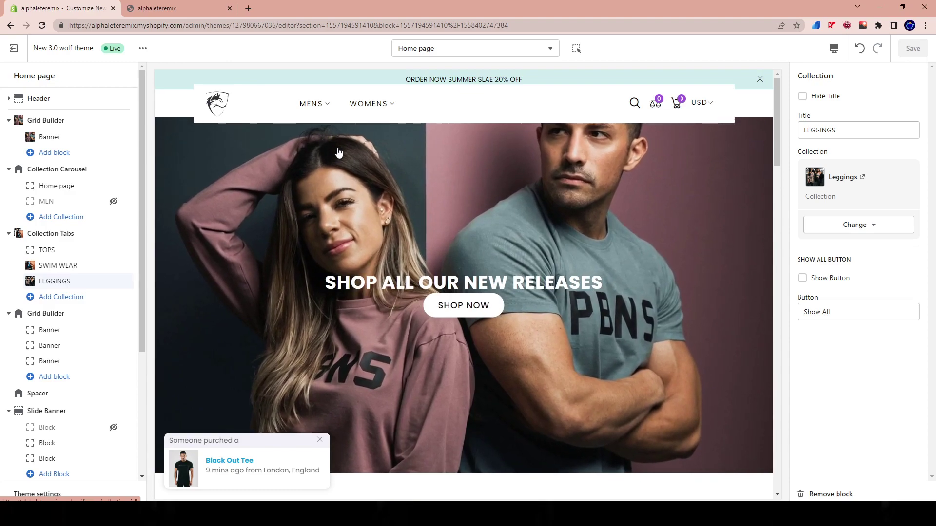
{"action": "scroll", "coordinate": [387, 197], "scroll_direction": "down", "scroll_amount": 8}
{"action": "scroll", "coordinate": [388, 197], "scroll_direction": "down", "scroll_amount": 1}
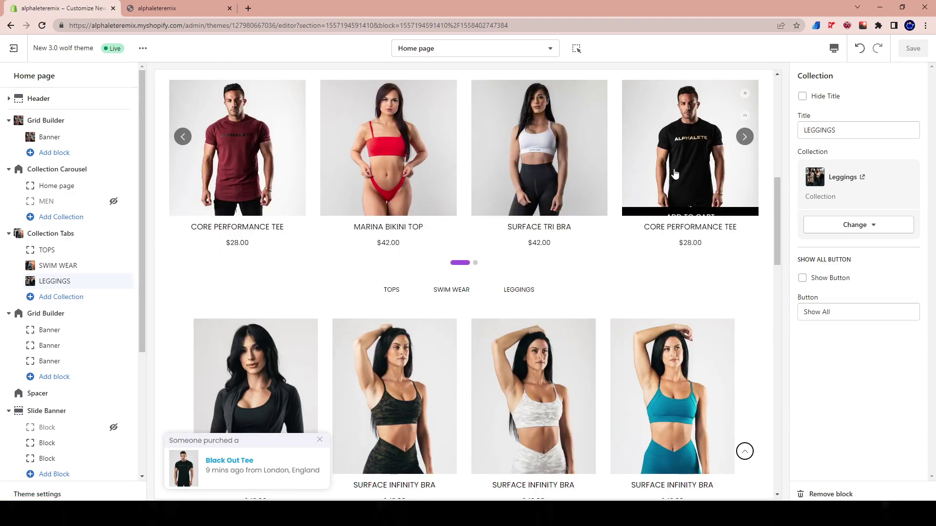
{"action": "scroll", "coordinate": [462, 142], "scroll_direction": "down", "scroll_amount": 3}
{"action": "left_click", "coordinate": [451, 144]}
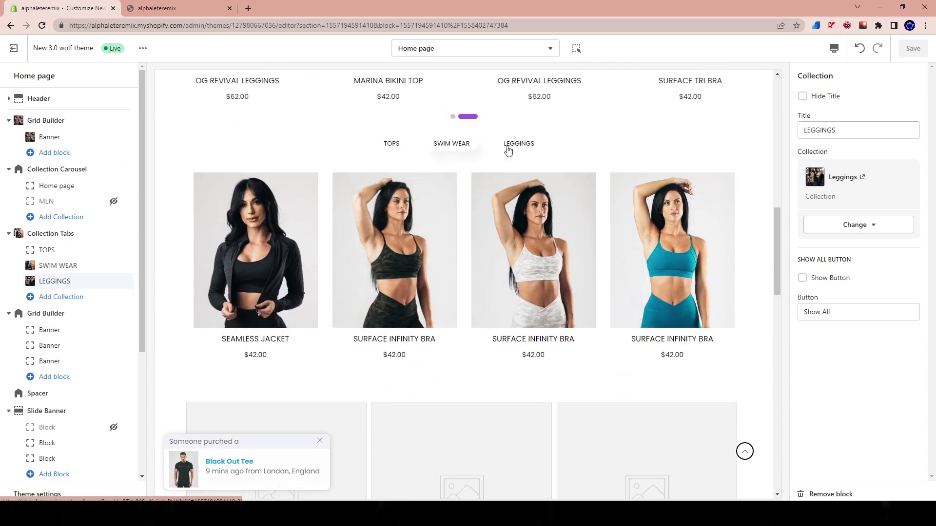
{"action": "left_click", "coordinate": [518, 143]}
{"action": "left_click", "coordinate": [401, 144]}
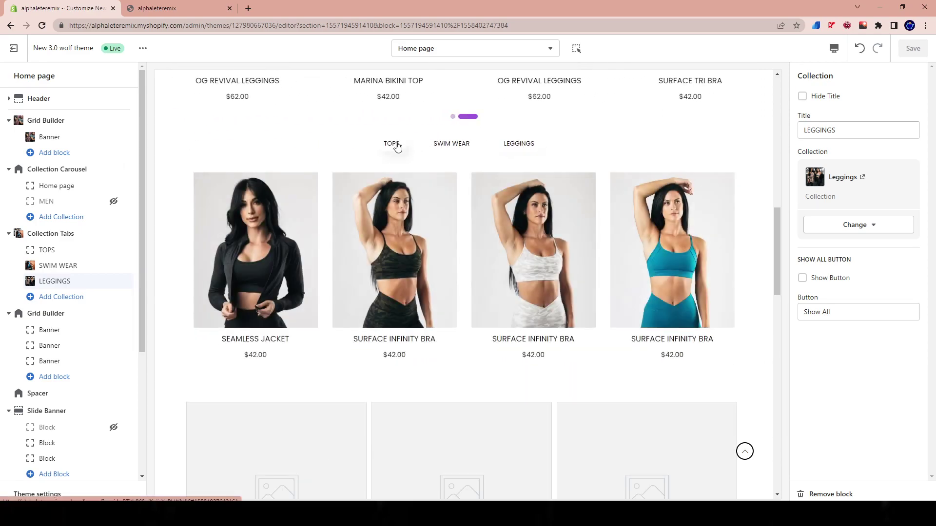
- Remove the ACCESSORIES banner block from the Grid Builder section below Collection Tabs
{"action": "scroll", "coordinate": [386, 145], "scroll_direction": "down", "scroll_amount": 7}
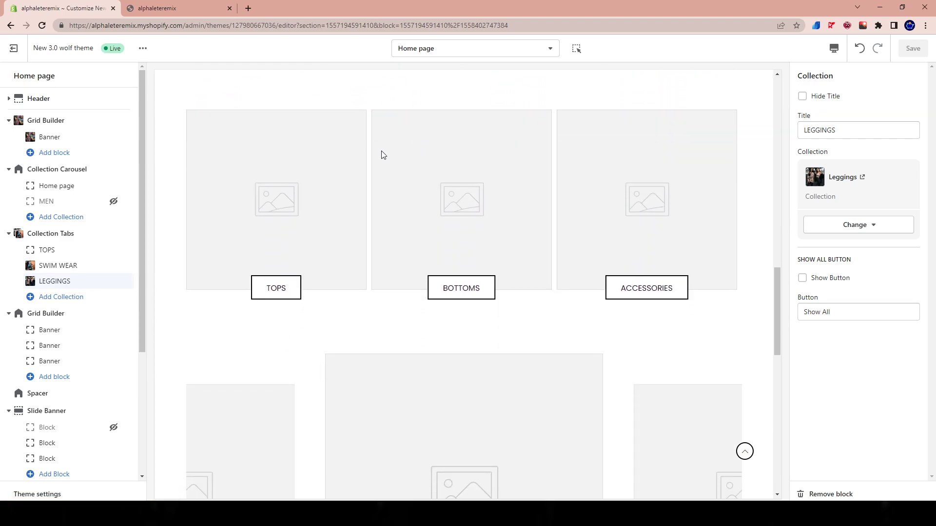
{"action": "left_click", "coordinate": [49, 316]}
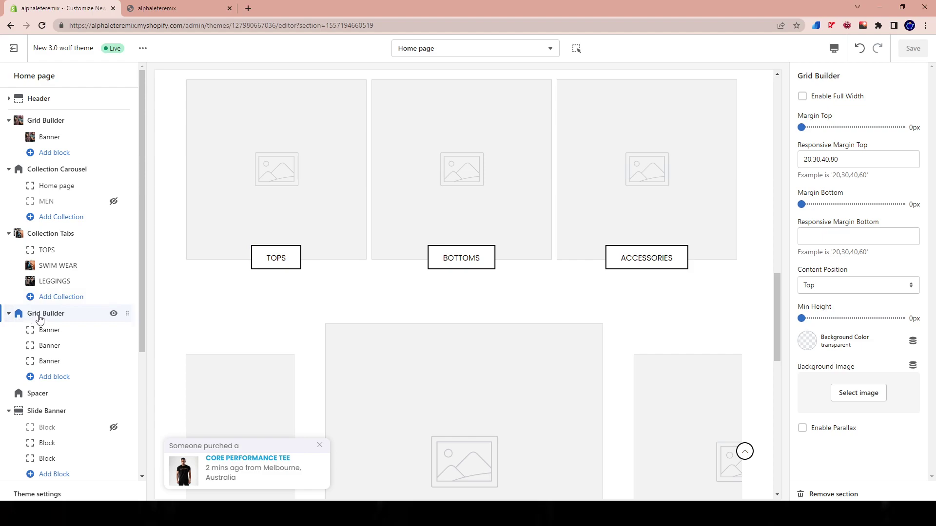
{"action": "left_click", "coordinate": [47, 345]}
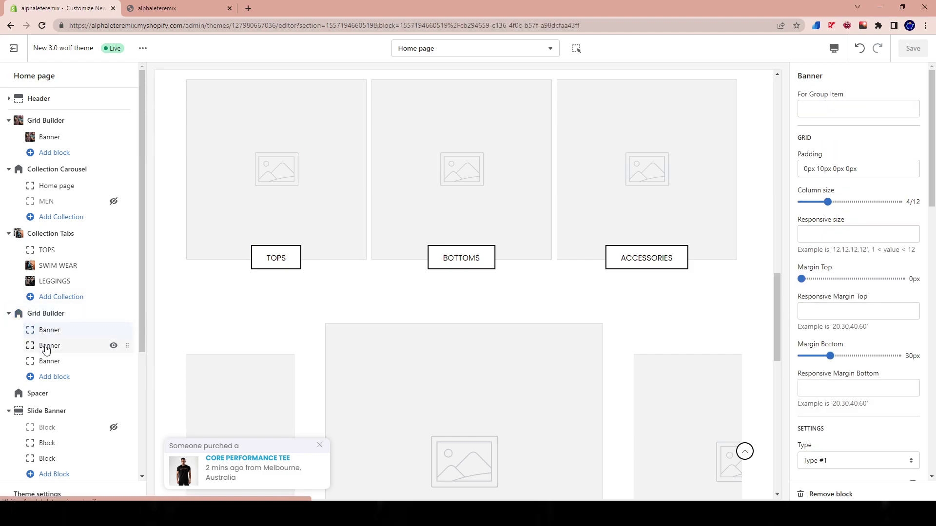
{"action": "left_click", "coordinate": [49, 367]}
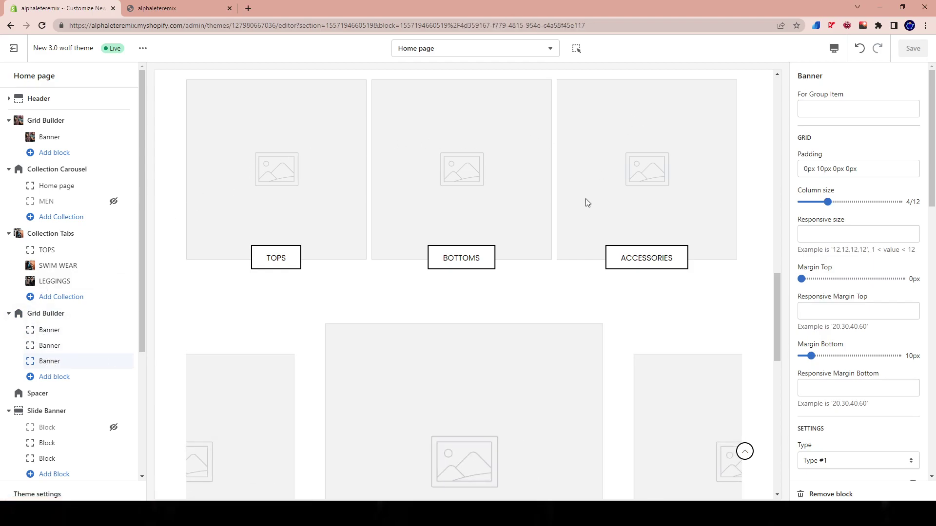
{"action": "left_click", "coordinate": [847, 495]}
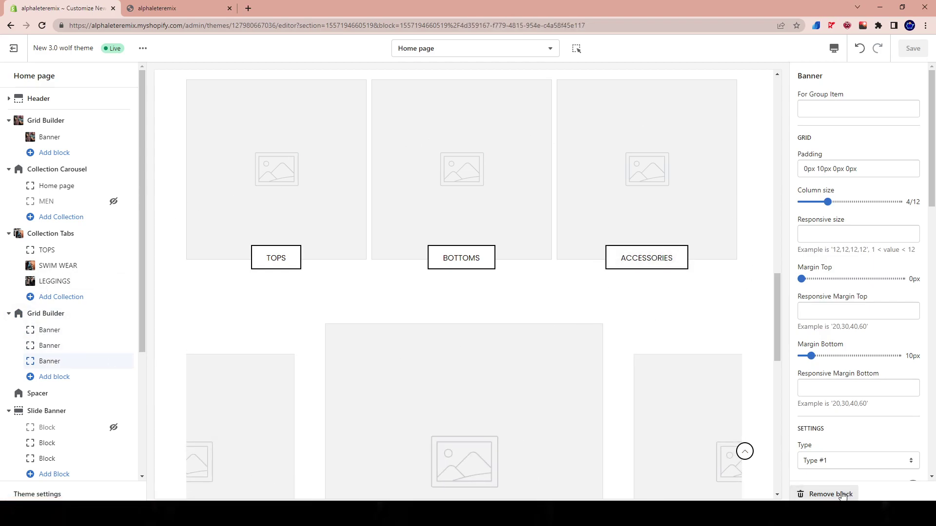
{"action": "scroll", "coordinate": [557, 198], "scroll_direction": "up", "scroll_amount": 1}
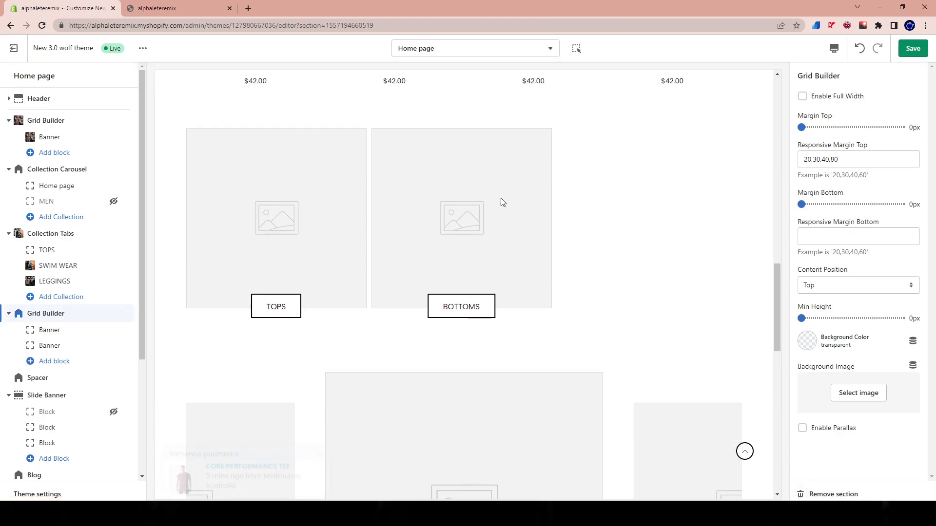
- Set the column size of the TOPS and BOTTOMS banners to 6/12 each and save the theme
{"action": "left_click", "coordinate": [44, 328]}
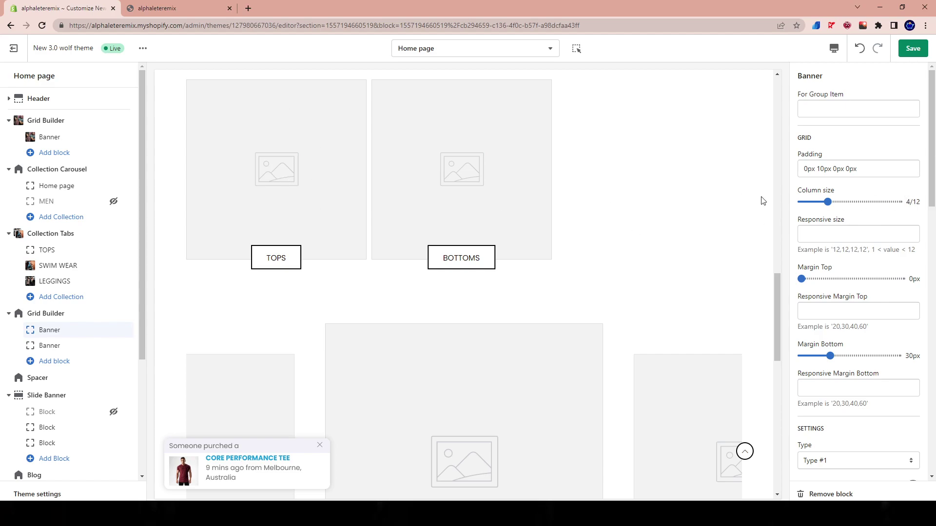
{"action": "left_click_drag", "start_coordinate": [827, 202], "coordinate": [844, 202]}
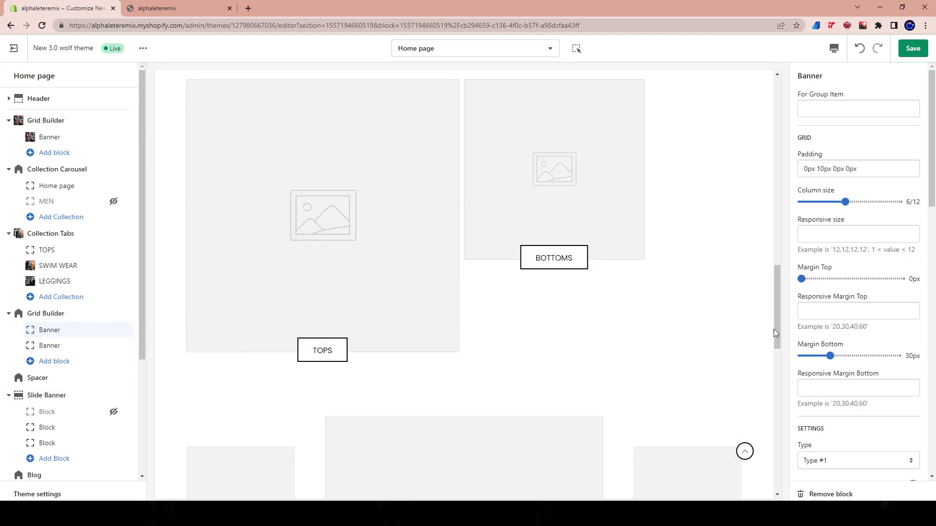
{"action": "left_click", "coordinate": [50, 347]}
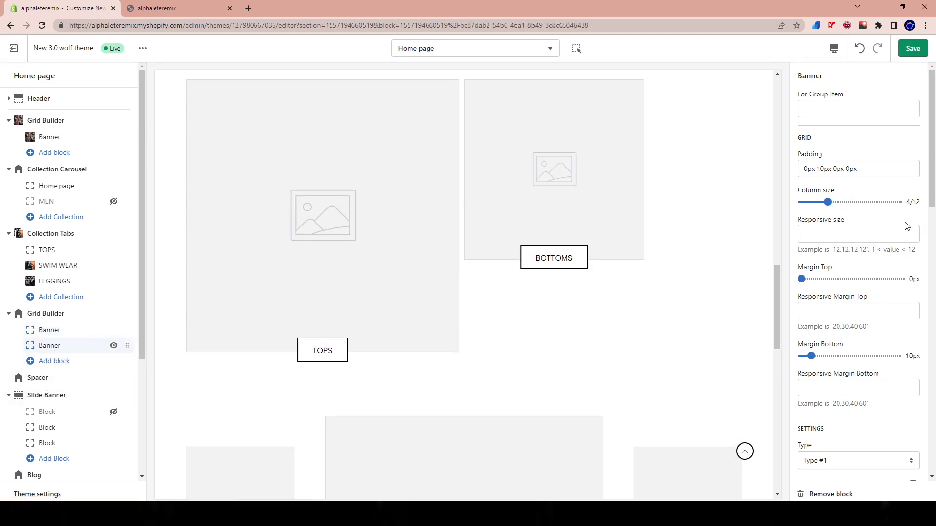
{"action": "left_click_drag", "start_coordinate": [827, 202], "coordinate": [845, 202]}
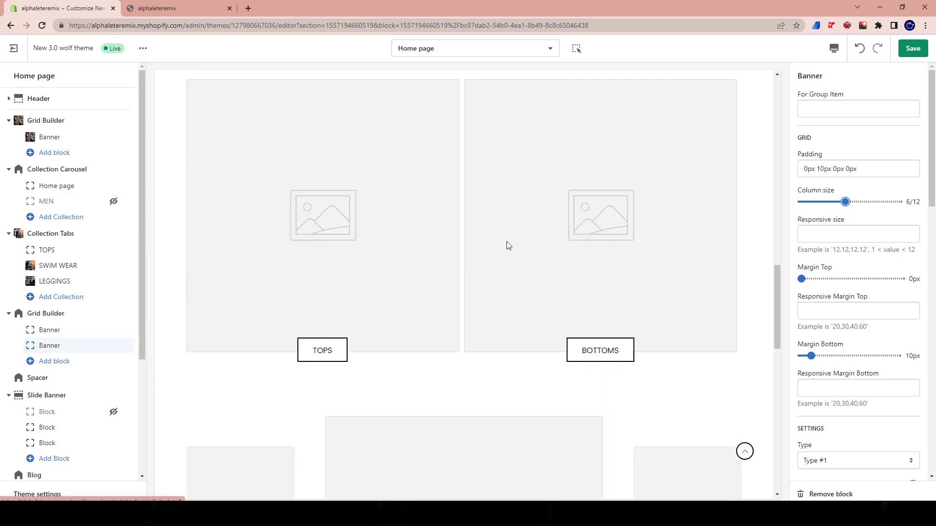
{"action": "left_click", "coordinate": [912, 48]}
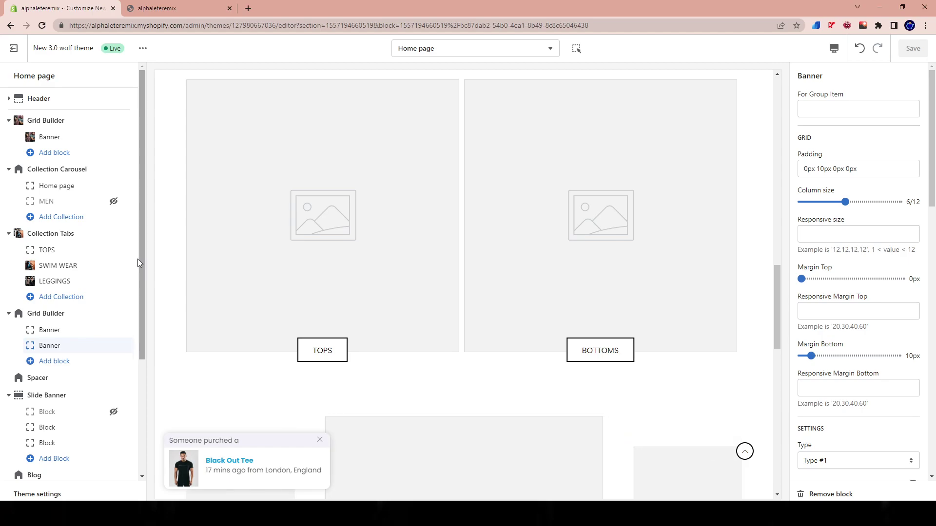
- Review the preview from the new arrivals carousel down to the TOPS and BOTTOMS banners
{"action": "mouse_move", "coordinate": [129, 266]}
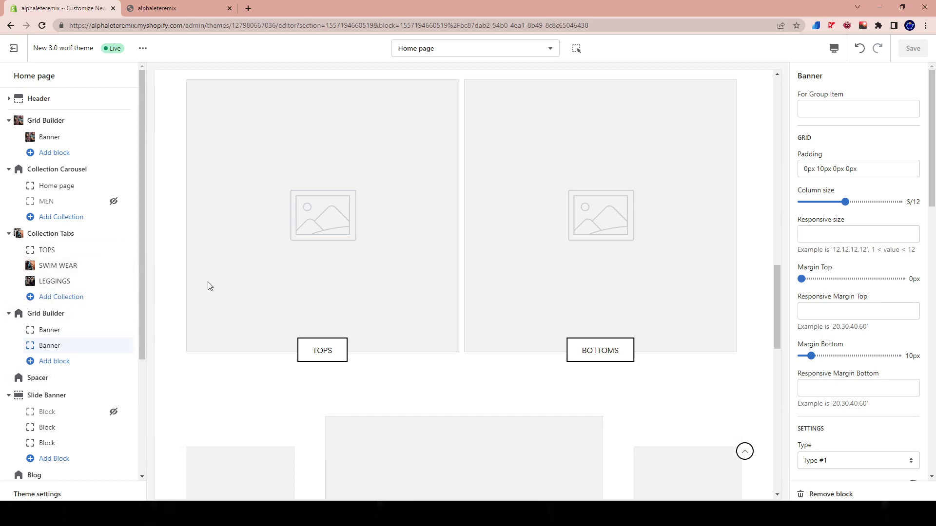
{"action": "scroll", "coordinate": [363, 202], "scroll_direction": "up", "scroll_amount": 3}
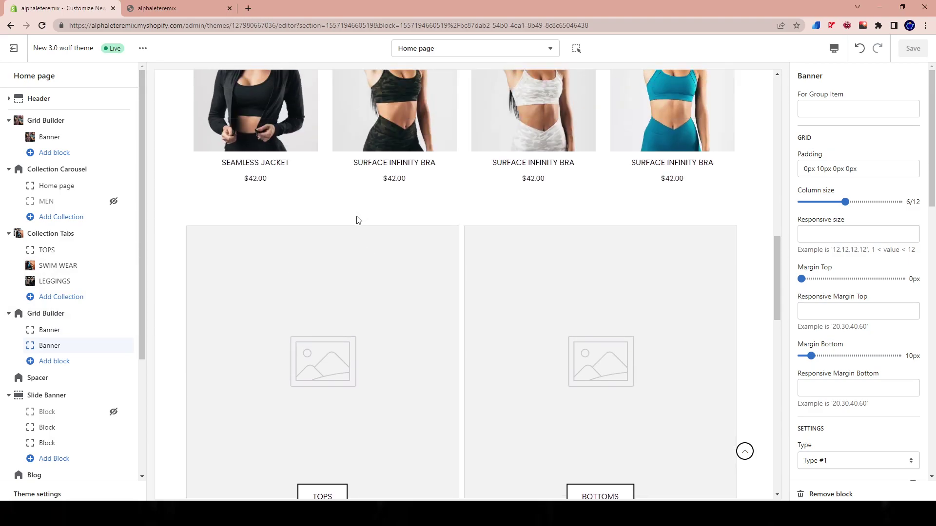
{"action": "scroll", "coordinate": [343, 227], "scroll_direction": "up", "scroll_amount": 5}
{"action": "scroll", "coordinate": [303, 232], "scroll_direction": "up", "scroll_amount": 2}
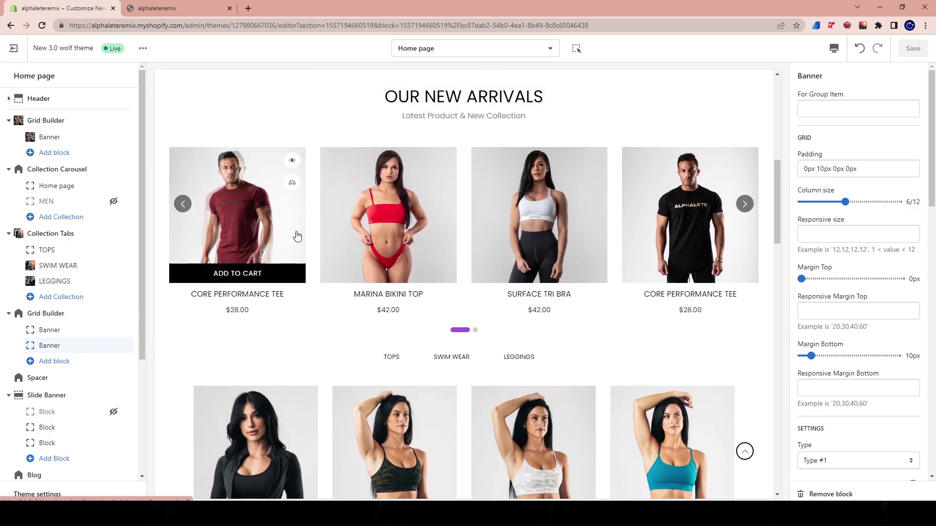
{"action": "scroll", "coordinate": [291, 242], "scroll_direction": "down", "scroll_amount": 6}
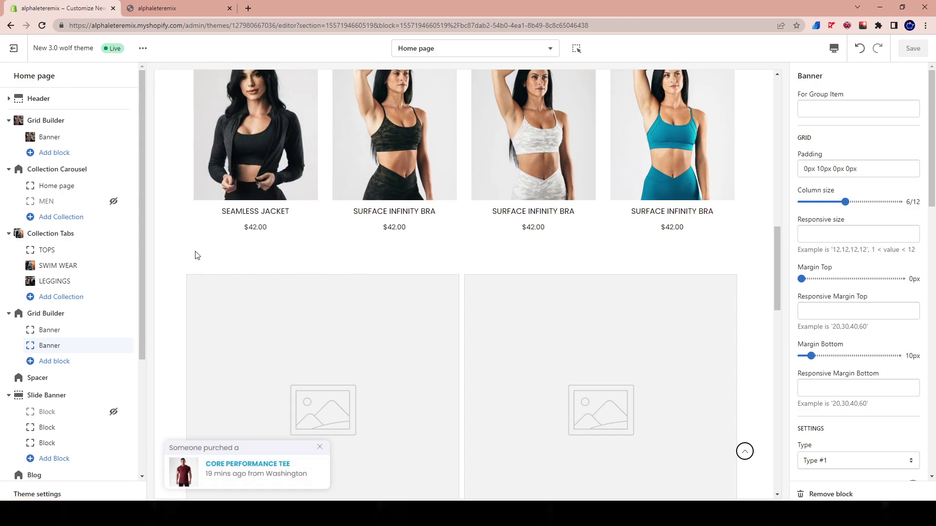
{"action": "scroll", "coordinate": [281, 334], "scroll_direction": "down", "scroll_amount": 3}
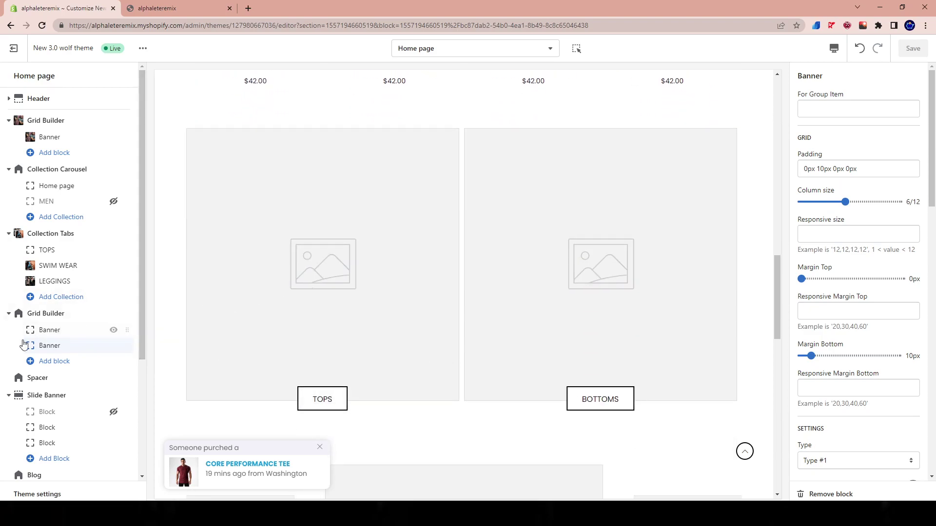
{"action": "scroll", "coordinate": [319, 322], "scroll_direction": "down", "scroll_amount": 1}
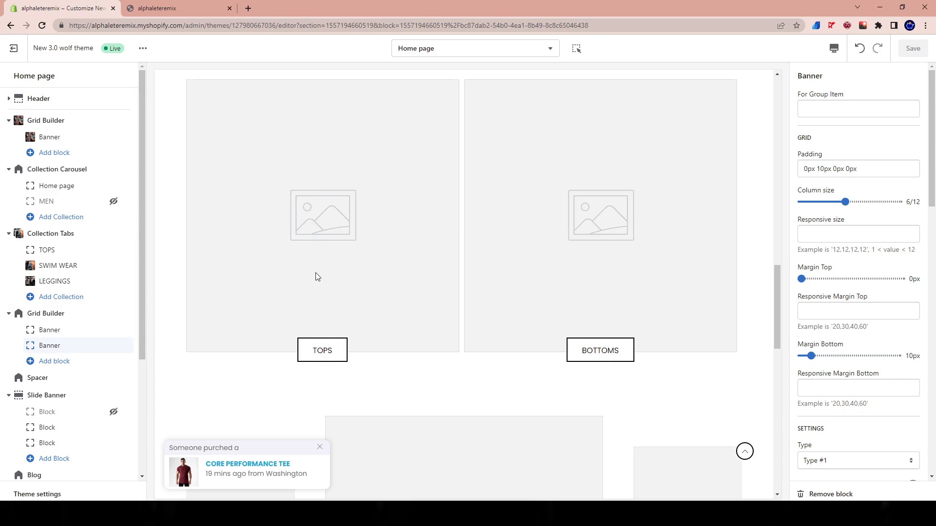
- Change the button text of the TOPS banner in the lower Grid Builder section to MENS
{"action": "left_click", "coordinate": [55, 330]}
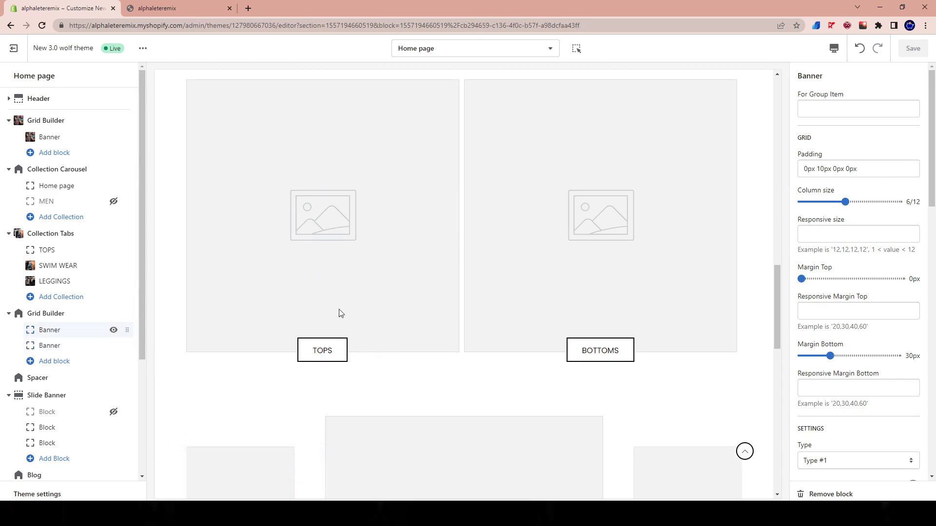
{"action": "scroll", "coordinate": [865, 410], "scroll_direction": "down", "scroll_amount": 3}
{"action": "scroll", "coordinate": [866, 410], "scroll_direction": "down", "scroll_amount": 15}
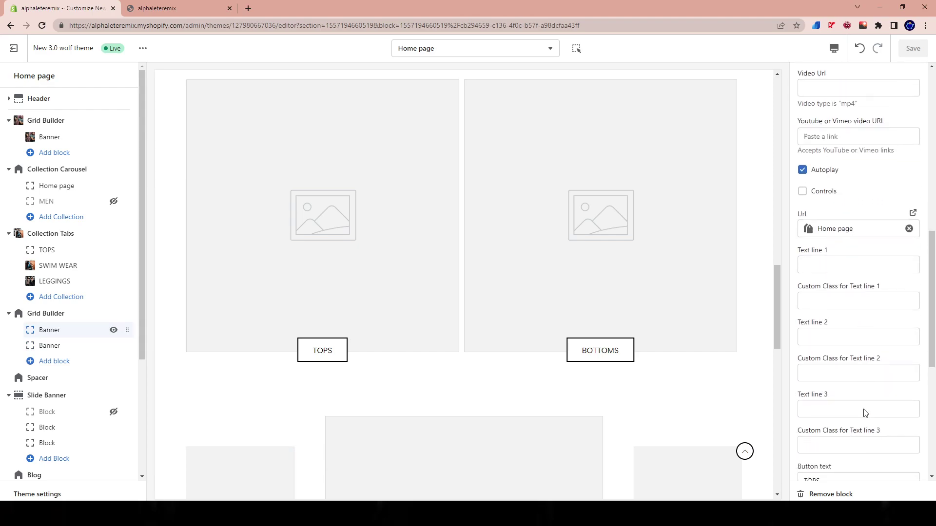
{"action": "left_click", "coordinate": [42, 316]}
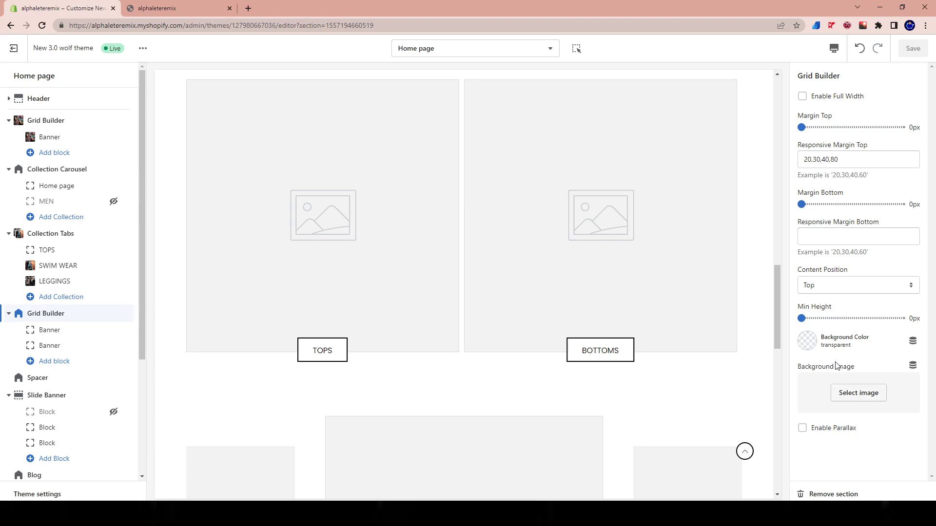
{"action": "left_click", "coordinate": [43, 334]}
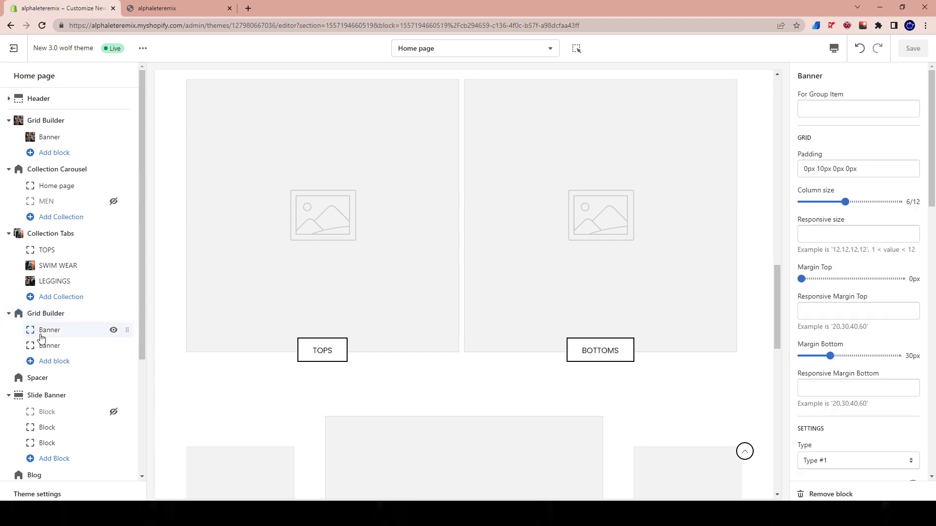
{"action": "scroll", "coordinate": [858, 229], "scroll_direction": "down", "scroll_amount": 7}
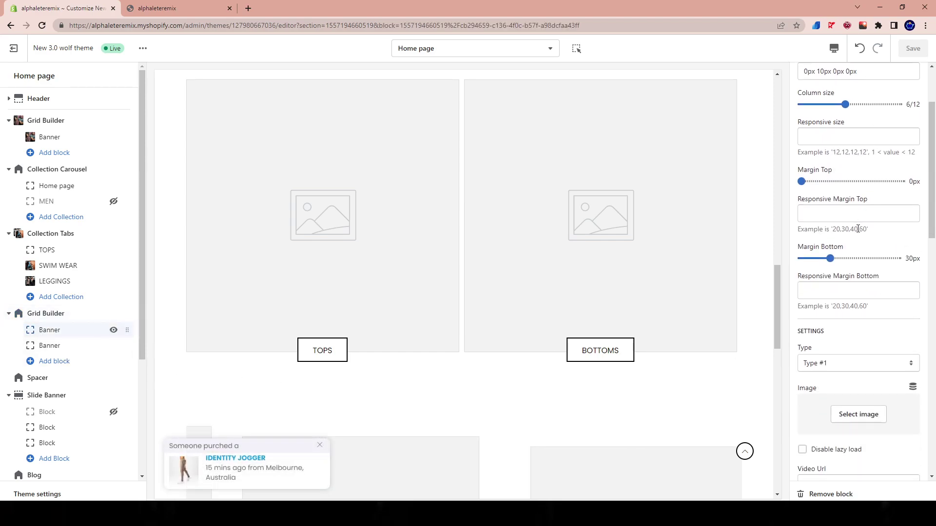
{"action": "scroll", "coordinate": [858, 236], "scroll_direction": "down", "scroll_amount": 9}
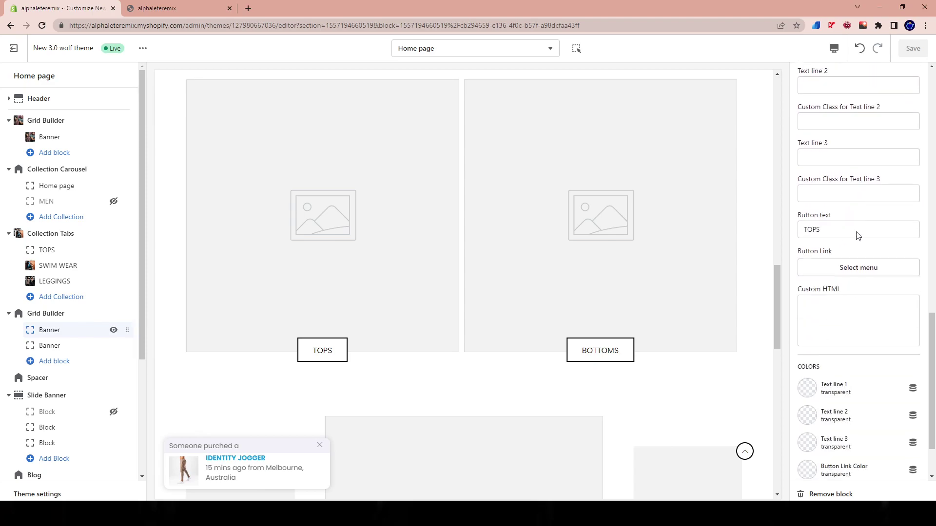
{"action": "left_click_drag", "start_coordinate": [855, 195], "coordinate": [734, 189]}
{"action": "type", "text": "MENS"}
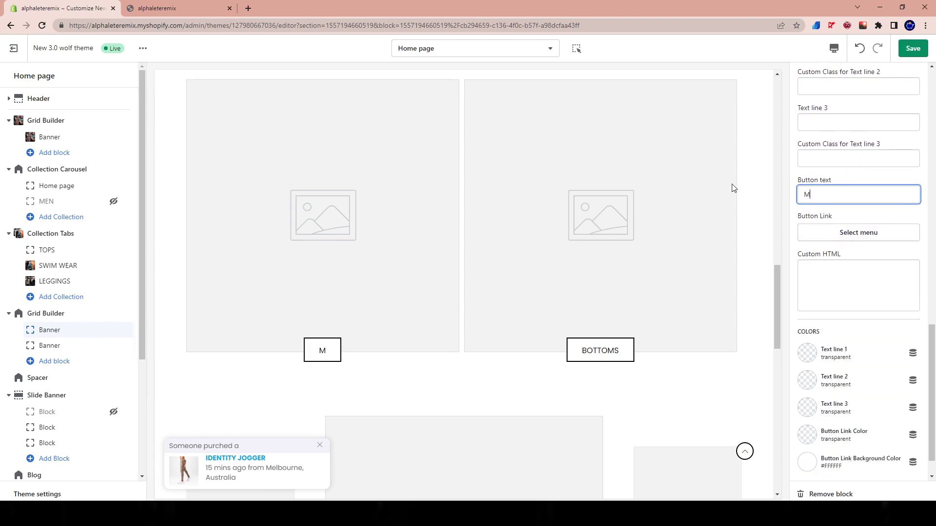
- Change the button text of the BOTTOMS banner to WOMENS and save the theme
{"action": "left_click", "coordinate": [78, 346]}
{"action": "left_click_drag", "start_coordinate": [858, 195], "coordinate": [682, 175]}
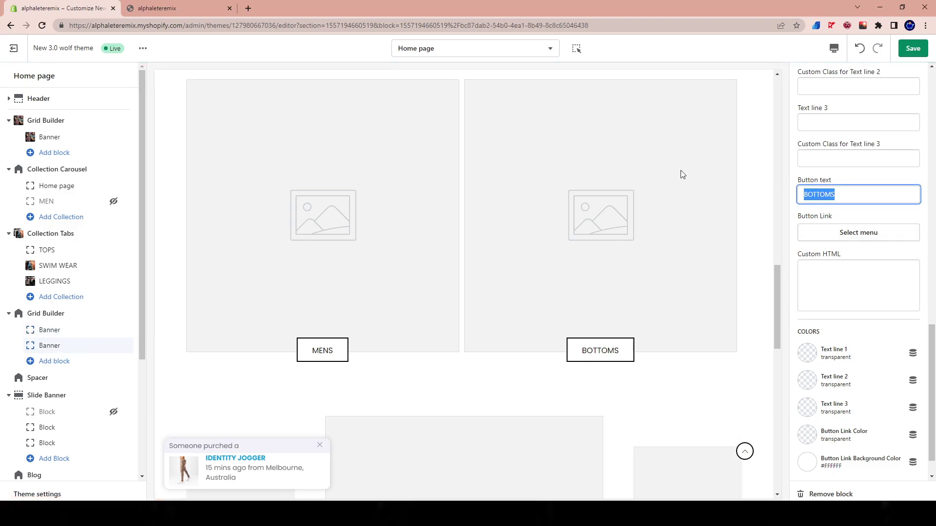
{"action": "type", "text": "WOME"}
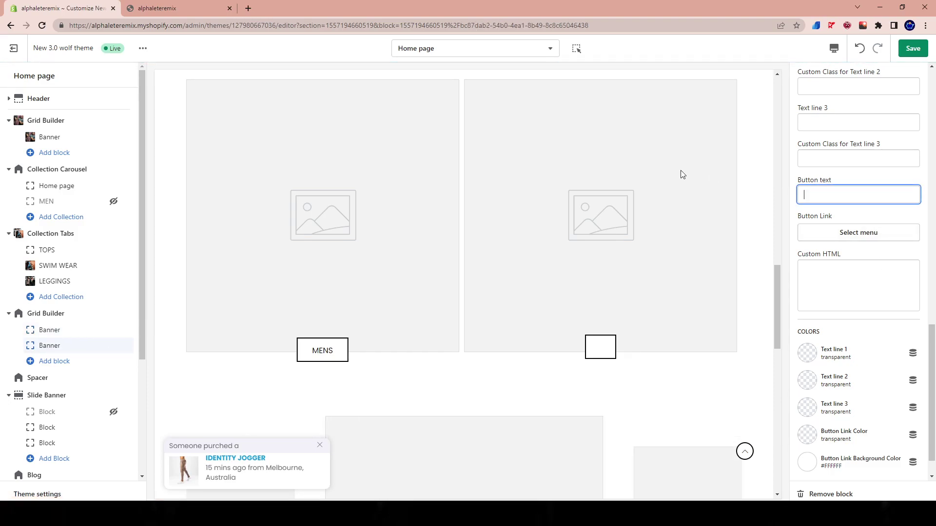
{"action": "type", "text": "NS"}
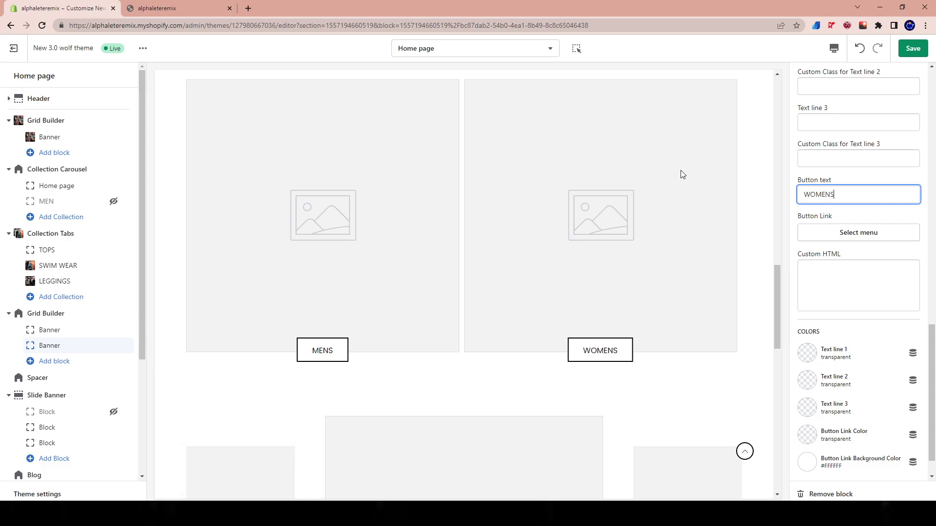
{"action": "left_click", "coordinate": [913, 48]}
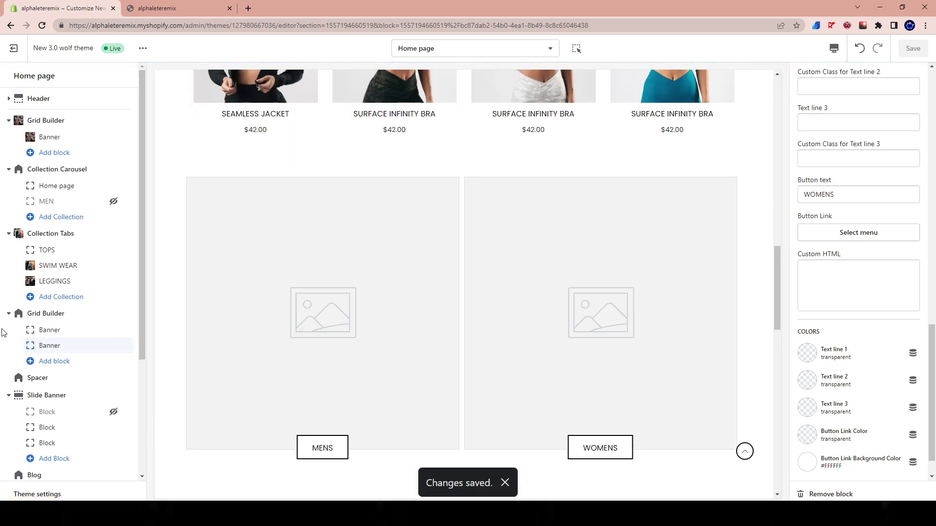
- Set the MENS banner's image to the library photo of the man in the maroon T-shirt
{"action": "left_click", "coordinate": [44, 330]}
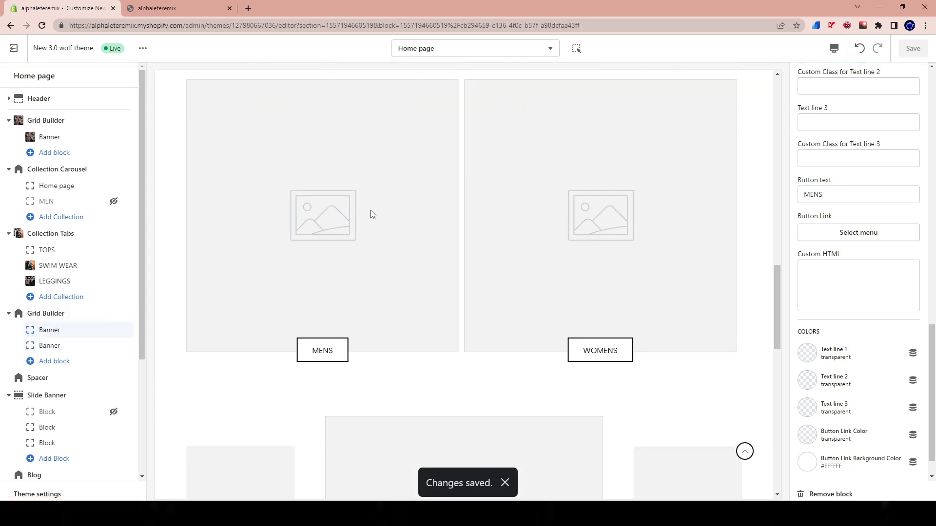
{"action": "scroll", "coordinate": [873, 396], "scroll_direction": "down", "scroll_amount": 1}
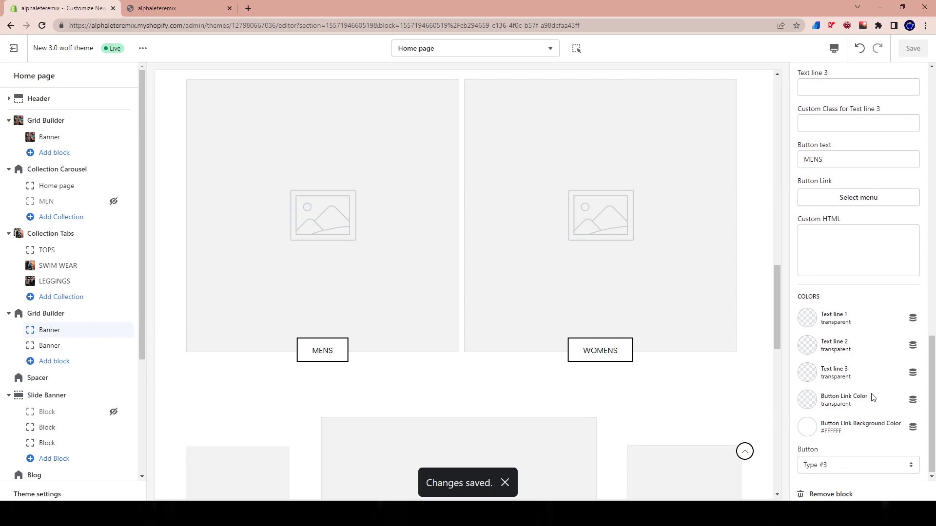
{"action": "scroll", "coordinate": [861, 384], "scroll_direction": "up", "scroll_amount": 8}
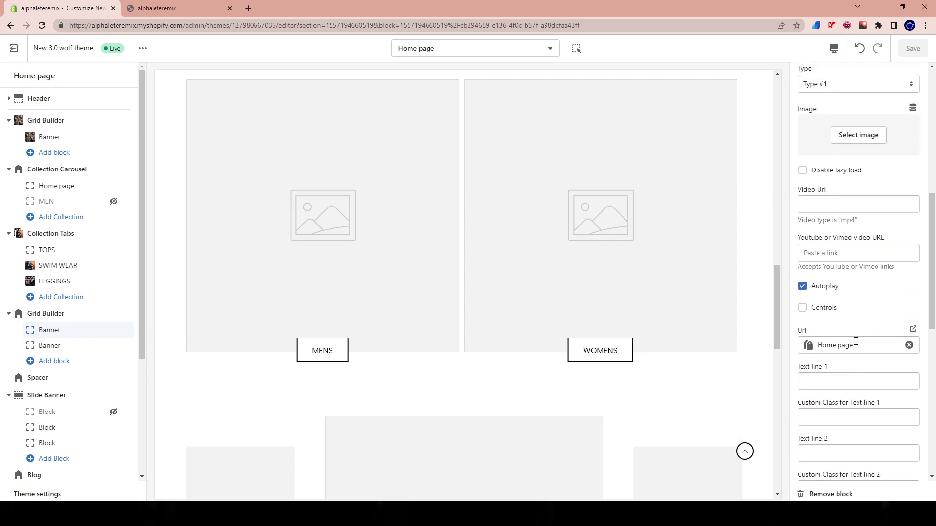
{"action": "scroll", "coordinate": [887, 309], "scroll_direction": "up", "scroll_amount": 3}
{"action": "left_click", "coordinate": [871, 286]}
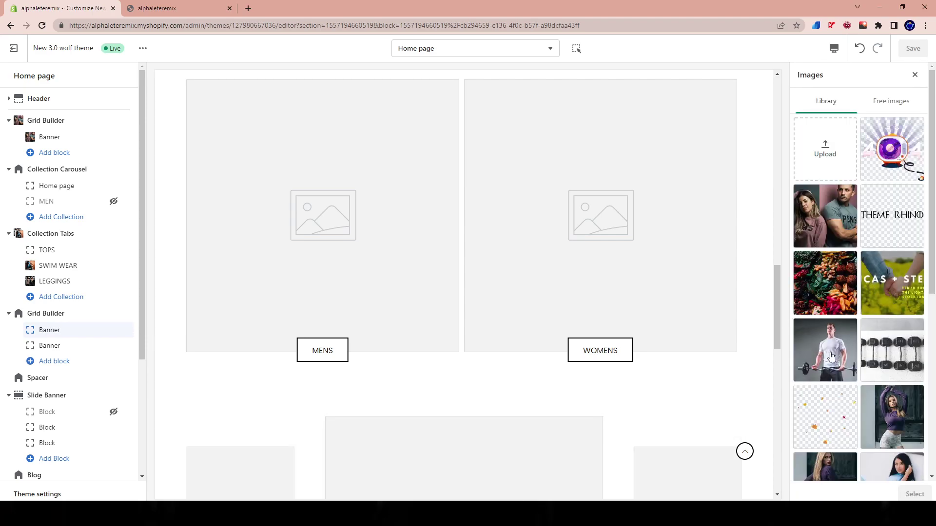
{"action": "scroll", "coordinate": [867, 375], "scroll_direction": "down", "scroll_amount": 5}
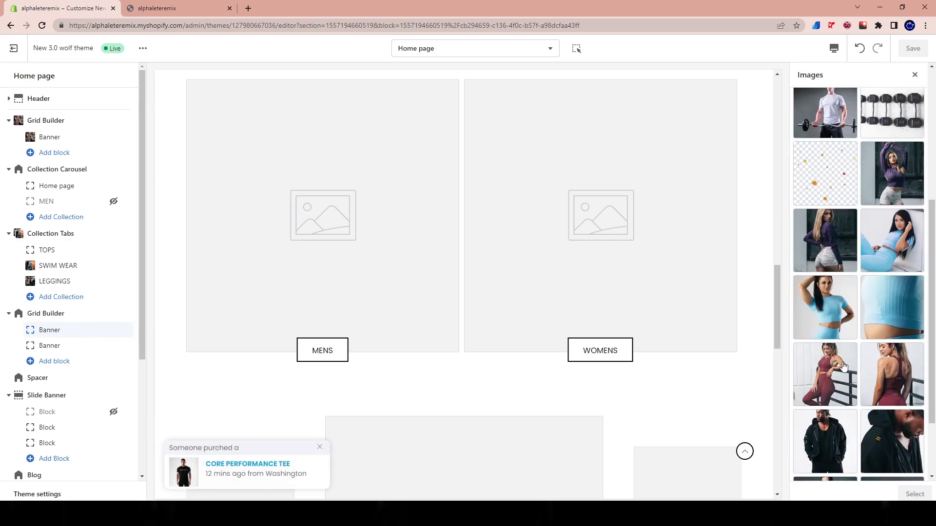
{"action": "scroll", "coordinate": [815, 376], "scroll_direction": "down", "scroll_amount": 2}
{"action": "left_click", "coordinate": [836, 431]}
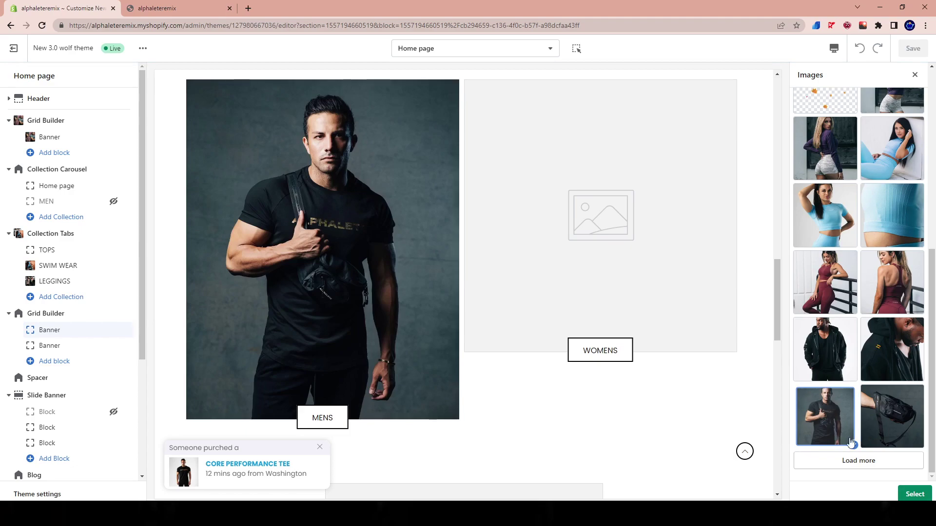
{"action": "left_click", "coordinate": [902, 464]}
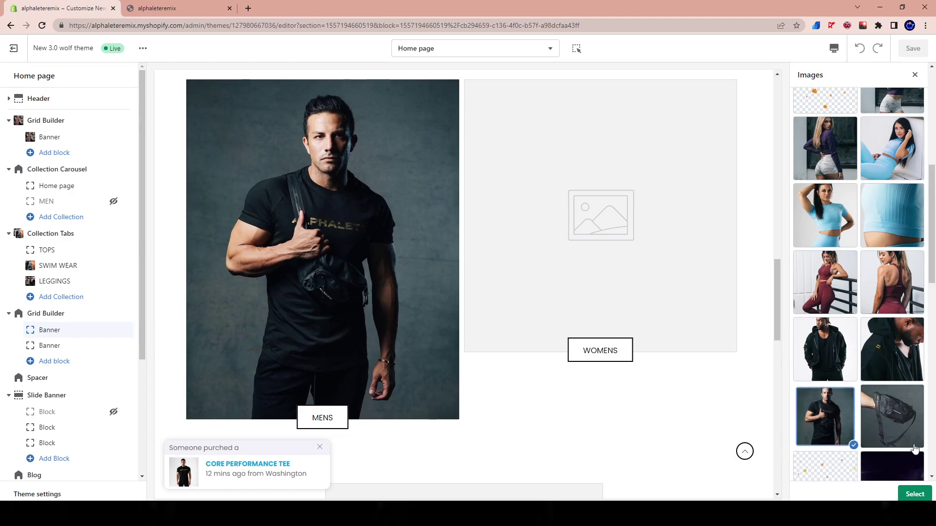
{"action": "scroll", "coordinate": [912, 438], "scroll_direction": "down", "scroll_amount": 3}
{"action": "scroll", "coordinate": [908, 405], "scroll_direction": "down", "scroll_amount": 3}
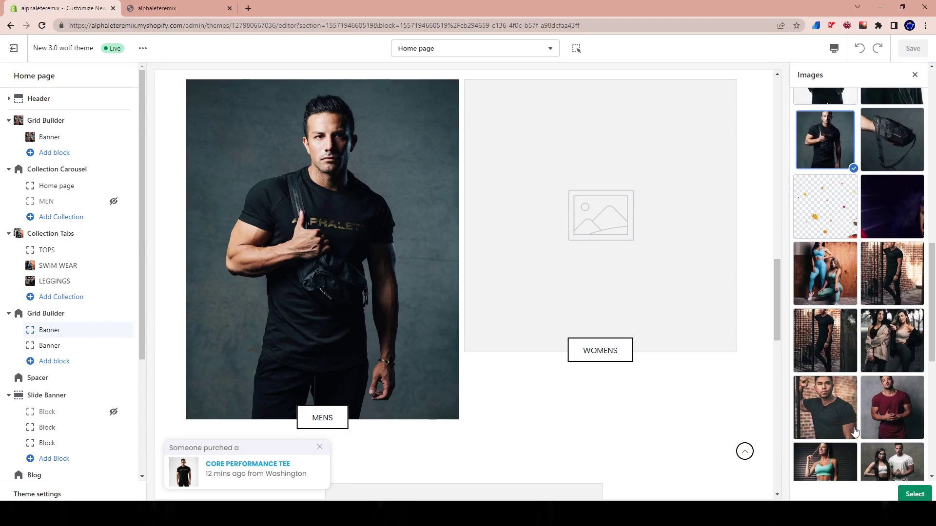
{"action": "left_click", "coordinate": [907, 399]}
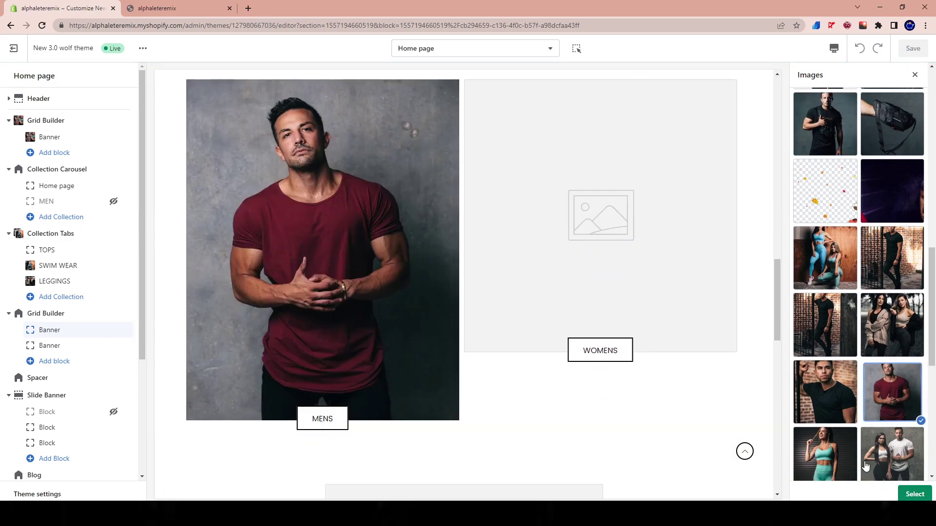
{"action": "left_click", "coordinate": [925, 497]}
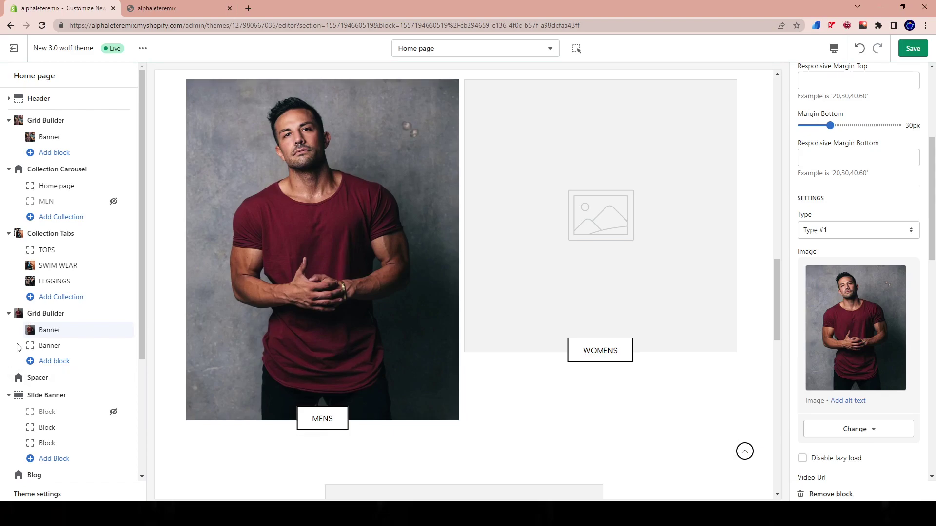
- Set the WOMENS banner's image to the library photo of the woman in maroon activewear leaning on a railing and save the theme
{"action": "left_click", "coordinate": [44, 349]}
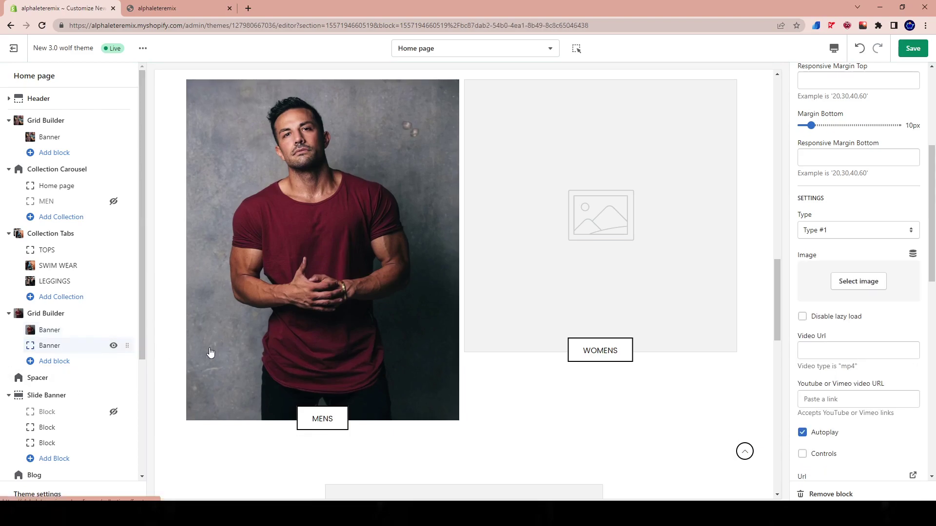
{"action": "left_click", "coordinate": [858, 281]}
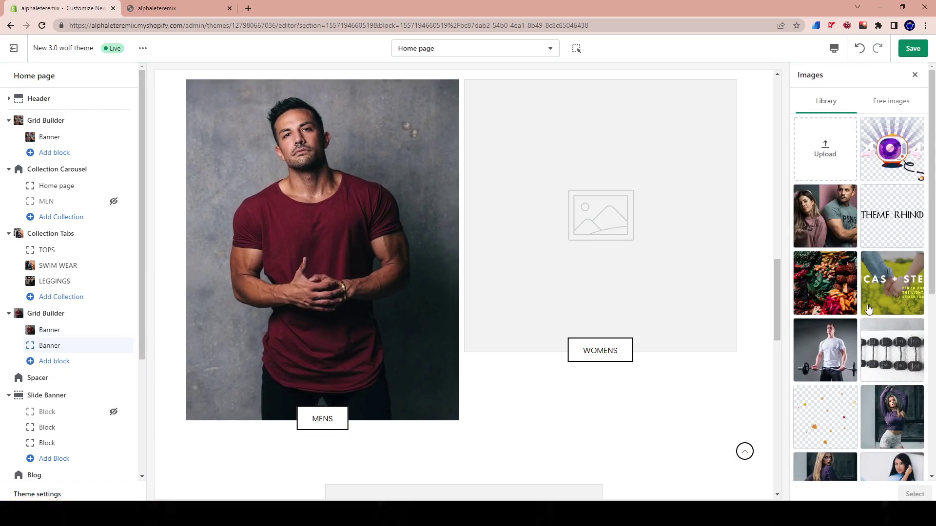
{"action": "scroll", "coordinate": [891, 456], "scroll_direction": "down", "scroll_amount": 10}
{"action": "left_click", "coordinate": [842, 297]}
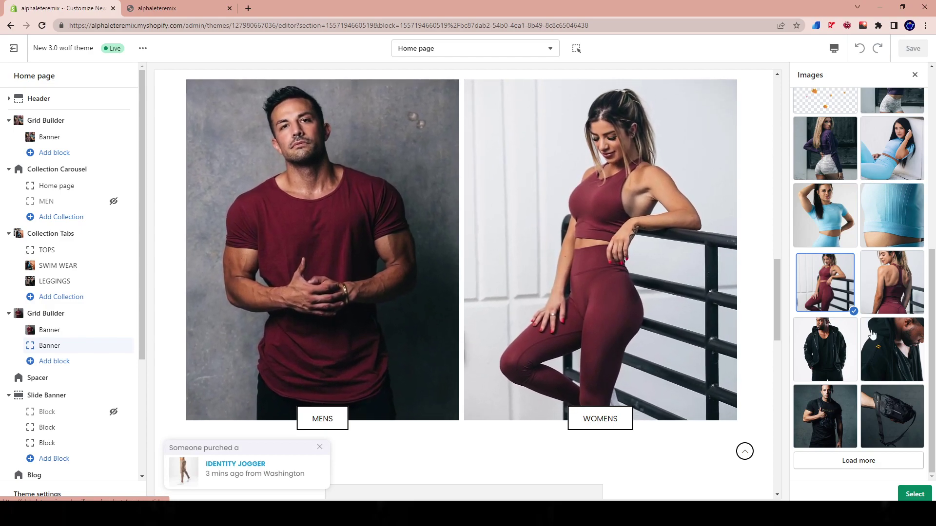
{"action": "left_click", "coordinate": [903, 494]}
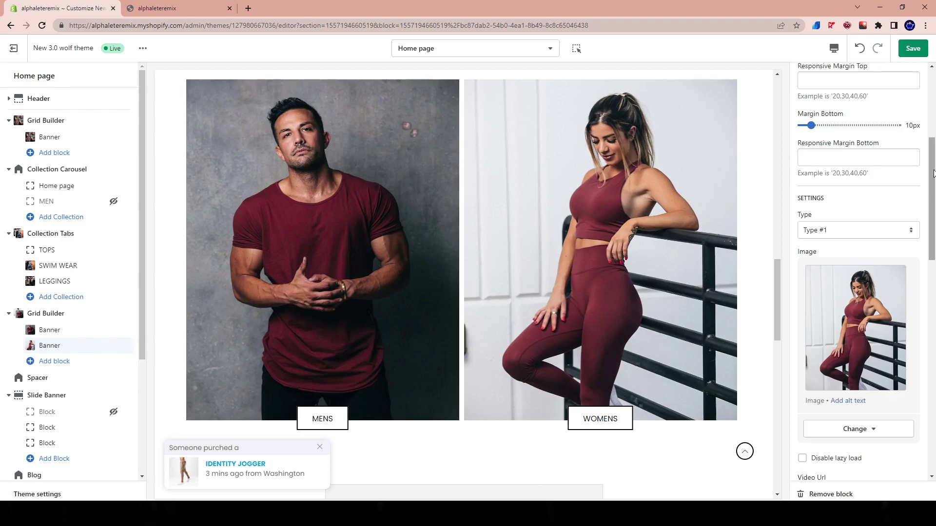
{"action": "left_click", "coordinate": [913, 49]}
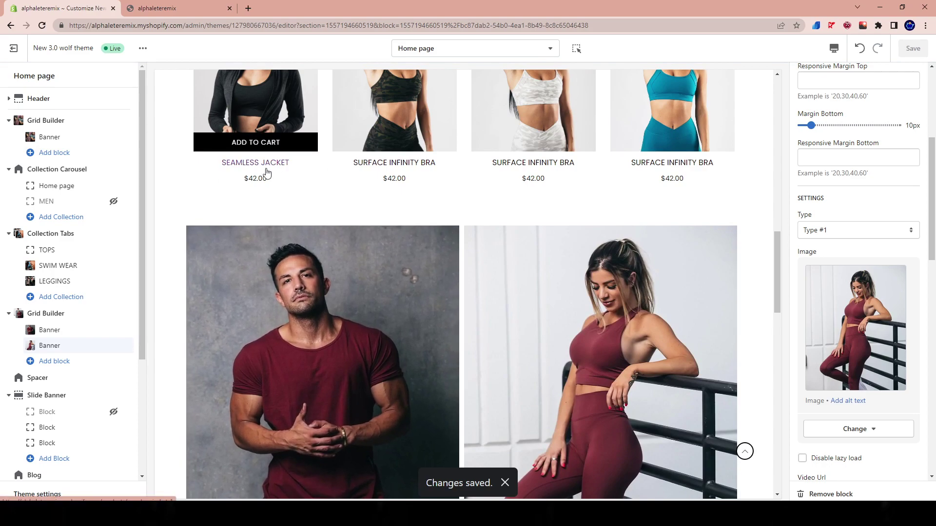
- Review the preview below the MENS and WOMENS banners and locate the Spacer section with the preview inspector turned on
{"action": "scroll", "coordinate": [517, 213], "scroll_direction": "down", "scroll_amount": 3}
{"action": "scroll", "coordinate": [514, 213], "scroll_direction": "down", "scroll_amount": 5}
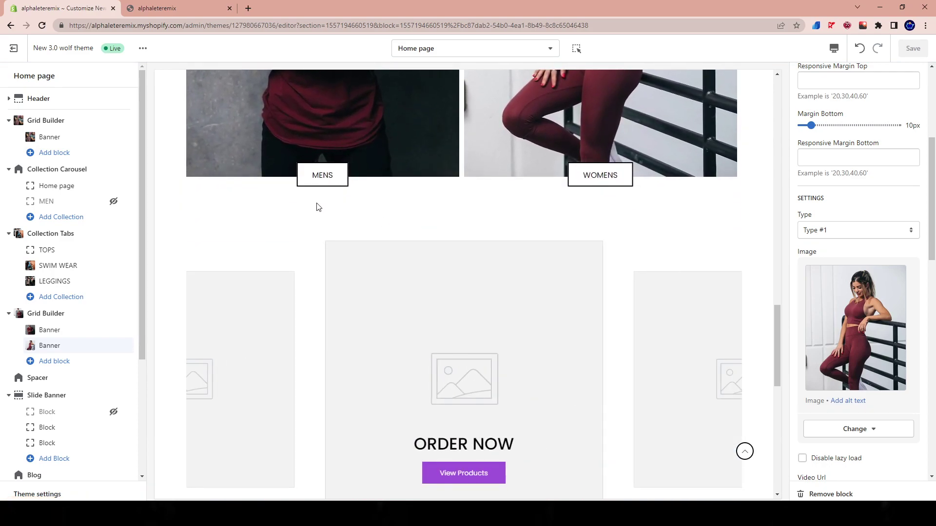
{"action": "scroll", "coordinate": [80, 303], "scroll_direction": "down", "scroll_amount": 2}
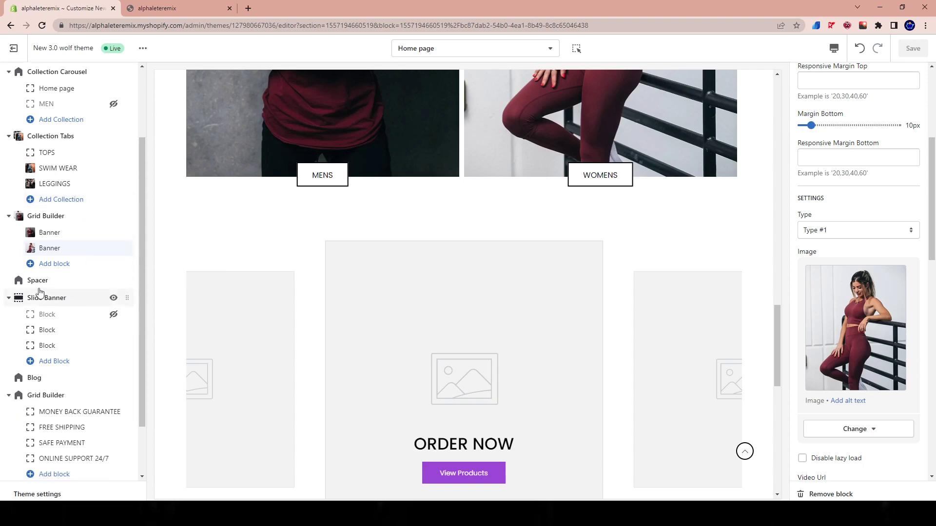
{"action": "left_click", "coordinate": [26, 279]}
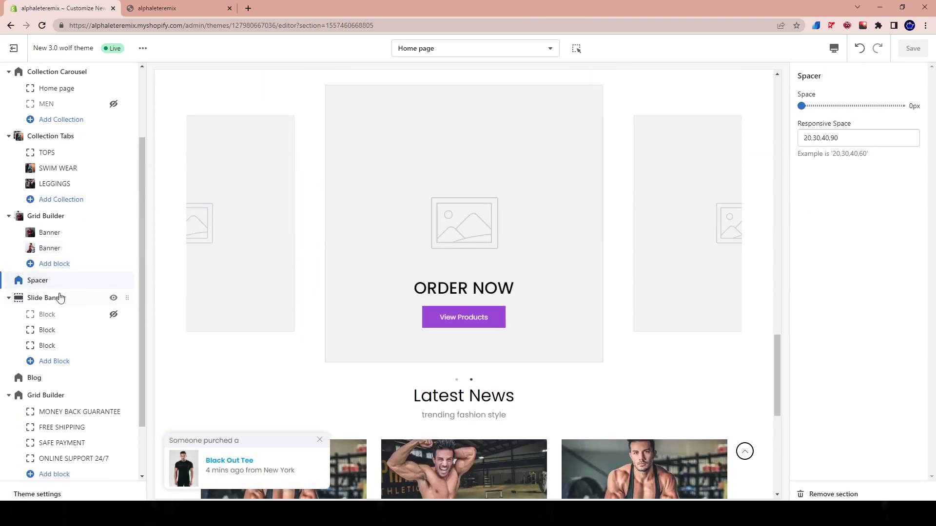
{"action": "scroll", "coordinate": [51, 289], "scroll_direction": "up", "scroll_amount": 2}
{"action": "left_click", "coordinate": [575, 48]}
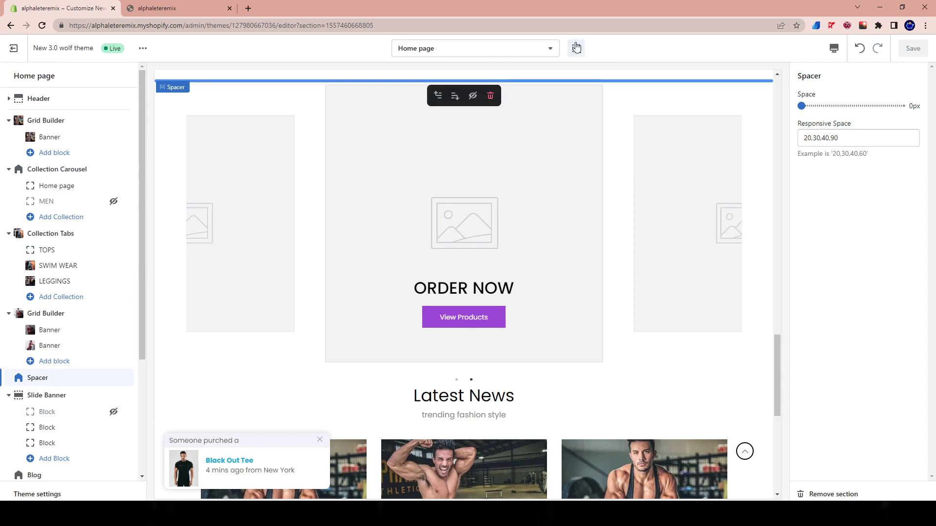
{"action": "scroll", "coordinate": [203, 230], "scroll_direction": "up", "scroll_amount": 3}
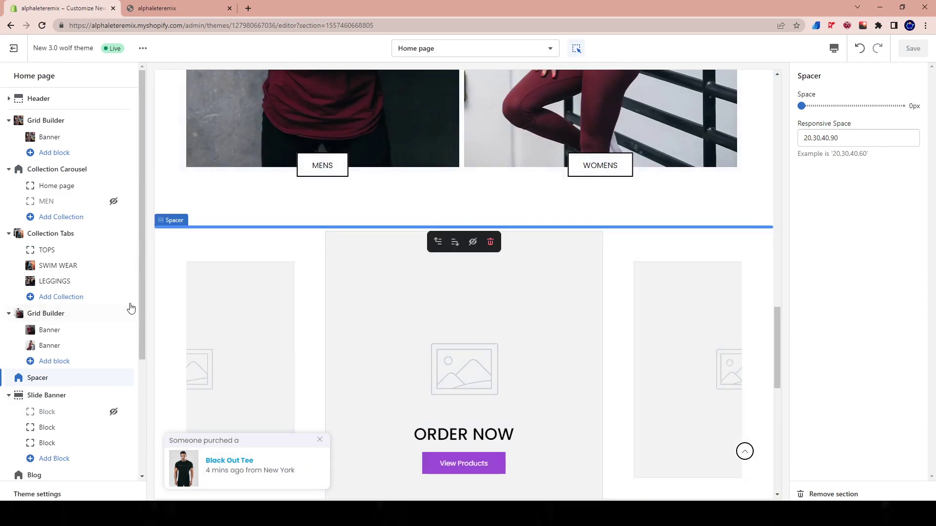
- Open the Slide Banner section and make its hidden first block visible
{"action": "left_click", "coordinate": [46, 395]}
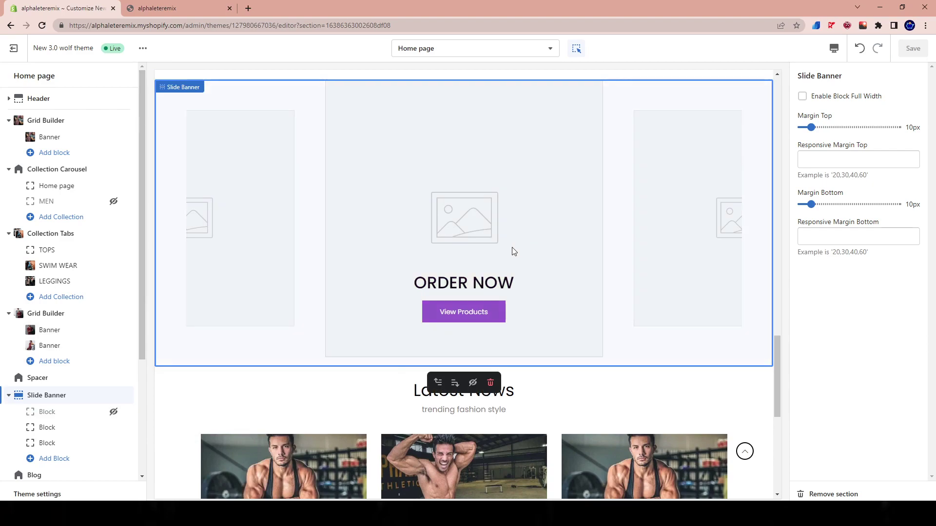
{"action": "scroll", "coordinate": [502, 250], "scroll_direction": "up", "scroll_amount": 7}
{"action": "scroll", "coordinate": [434, 213], "scroll_direction": "down", "scroll_amount": 4}
{"action": "scroll", "coordinate": [492, 251], "scroll_direction": "down", "scroll_amount": 1}
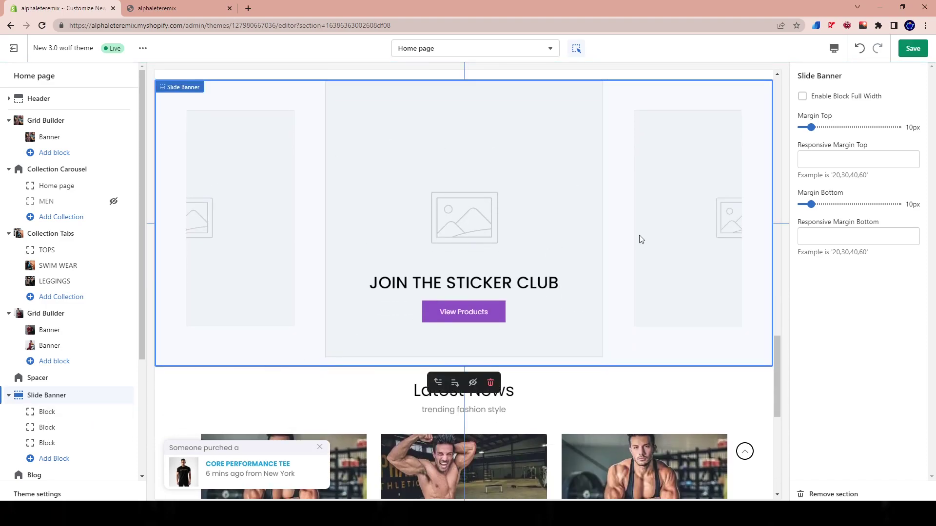
- Set the image of the JOIN THE STICKER CLUB slide block to the library photo of two women in jackets outdoors
{"action": "left_click", "coordinate": [47, 412]}
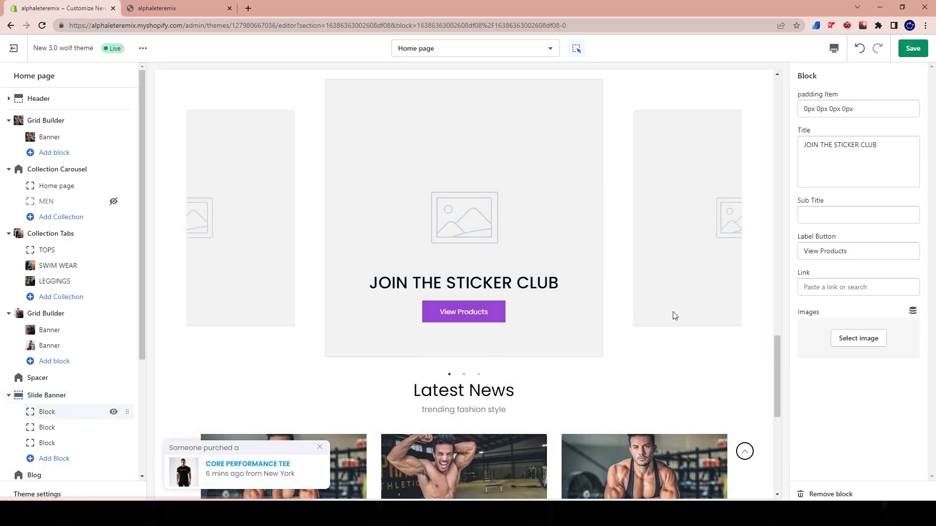
{"action": "left_click", "coordinate": [858, 339]}
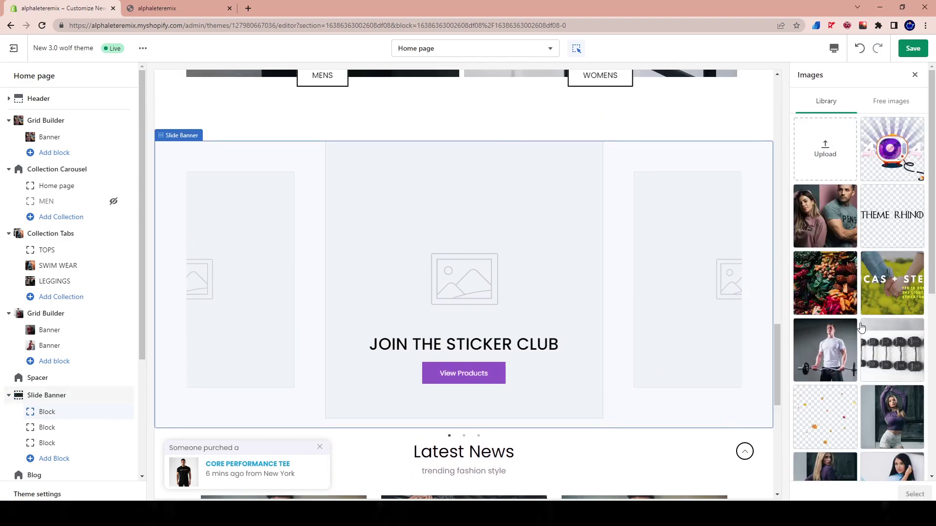
{"action": "scroll", "coordinate": [871, 414], "scroll_direction": "down", "scroll_amount": 5}
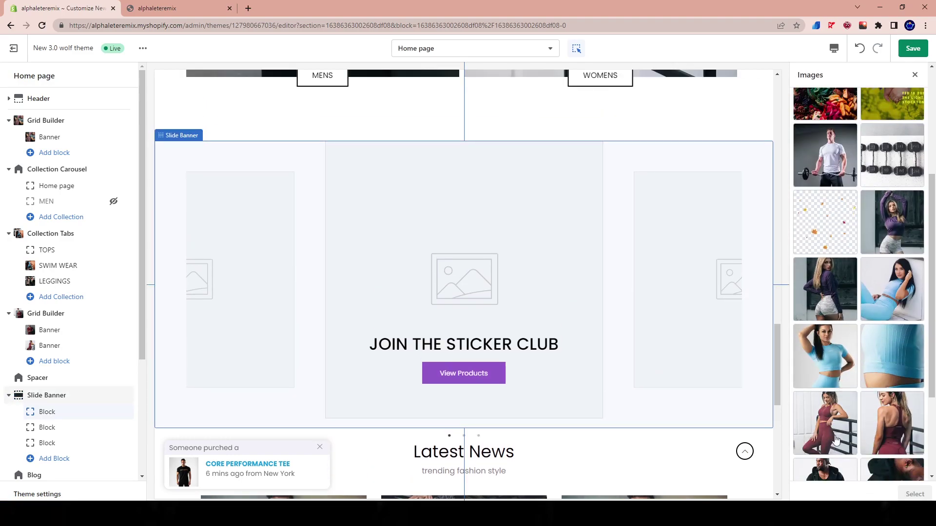
{"action": "scroll", "coordinate": [827, 429], "scroll_direction": "down", "scroll_amount": 3}
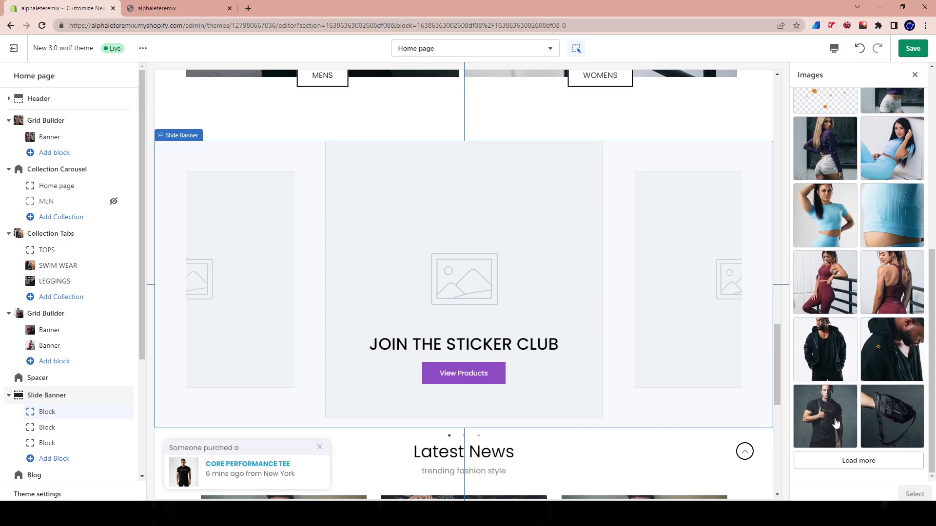
{"action": "left_click", "coordinate": [856, 460]}
{"action": "scroll", "coordinate": [857, 429], "scroll_direction": "down", "scroll_amount": 5}
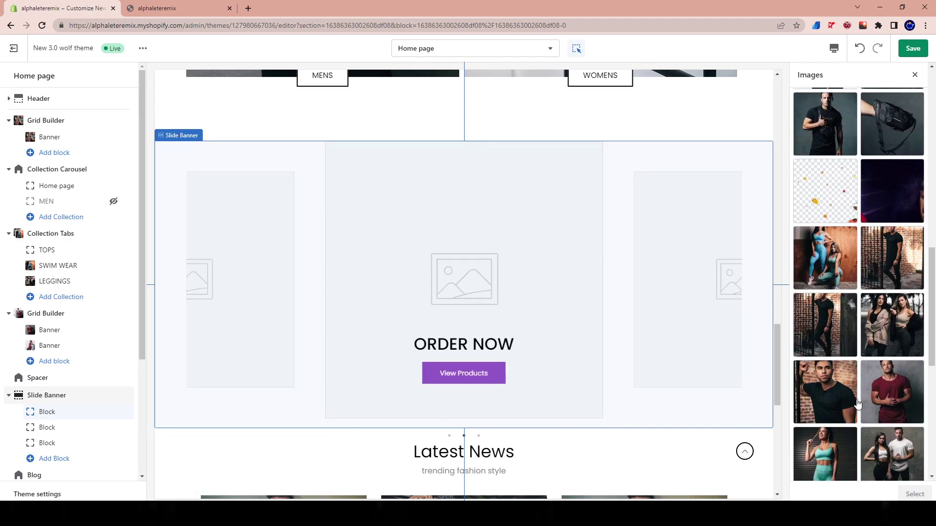
{"action": "left_click", "coordinate": [893, 130]}
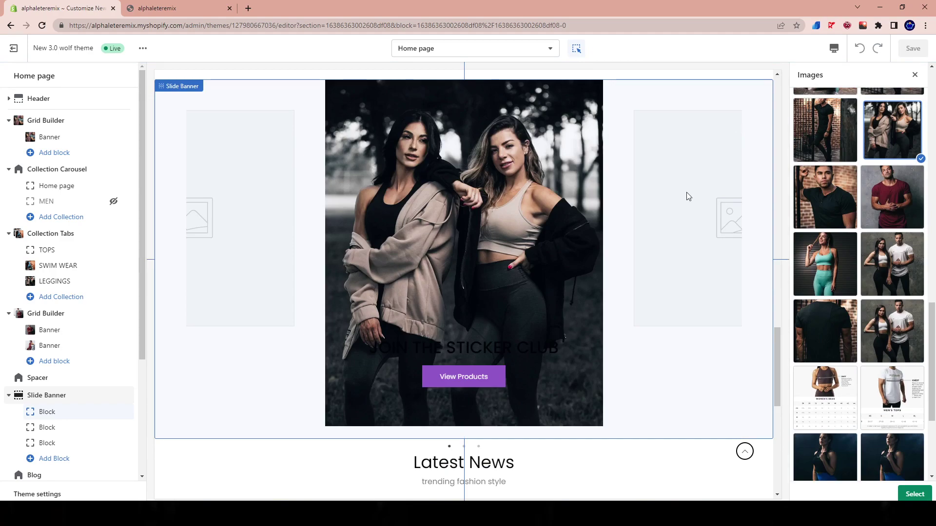
{"action": "left_click", "coordinate": [915, 494]}
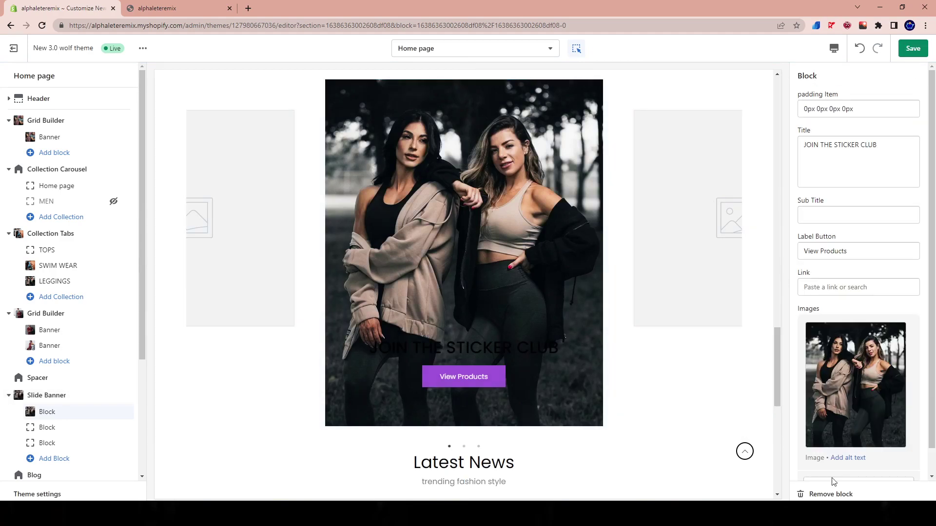
{"action": "left_click", "coordinate": [44, 428]}
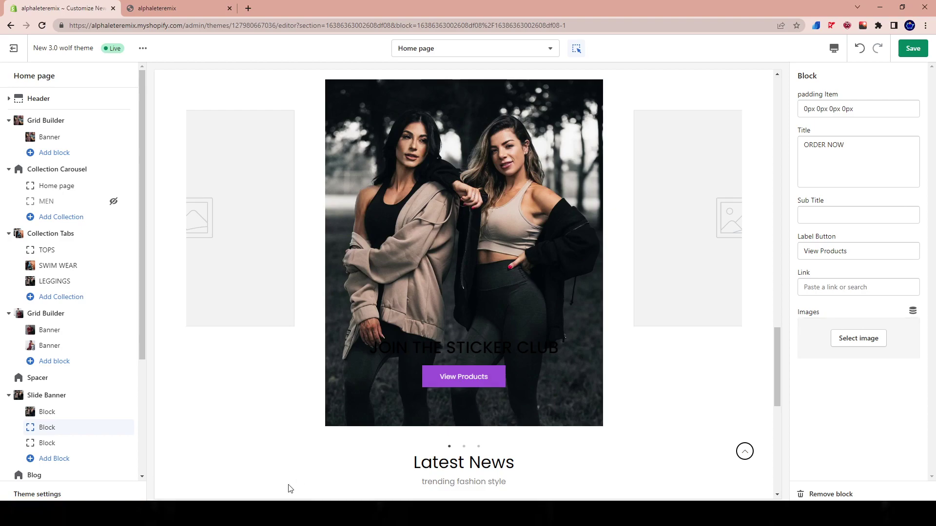
{"action": "left_click", "coordinate": [858, 339]}
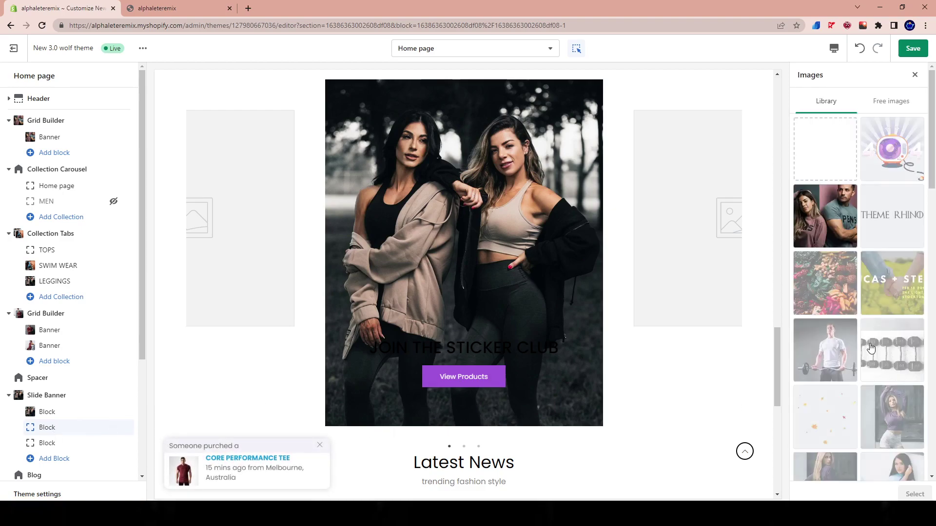
{"action": "scroll", "coordinate": [868, 377], "scroll_direction": "down", "scroll_amount": 7}
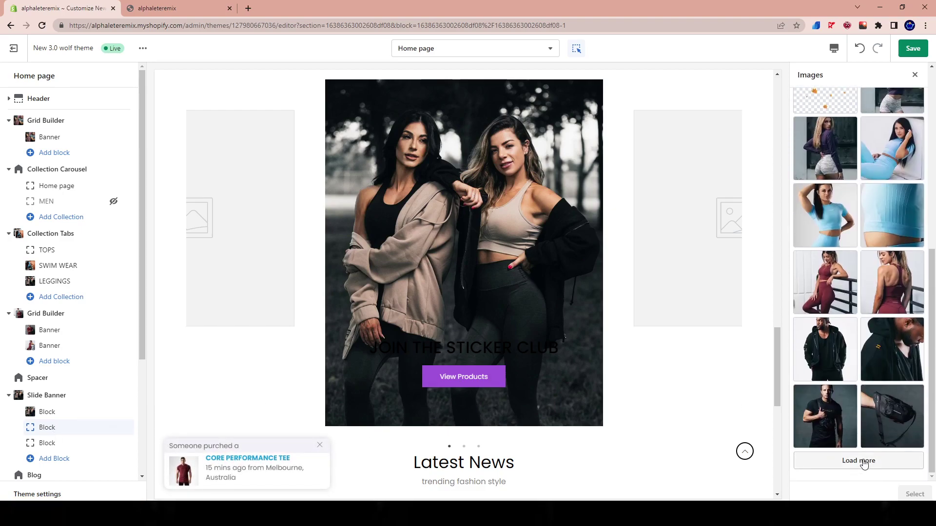
{"action": "scroll", "coordinate": [880, 369], "scroll_direction": "down", "scroll_amount": 5}
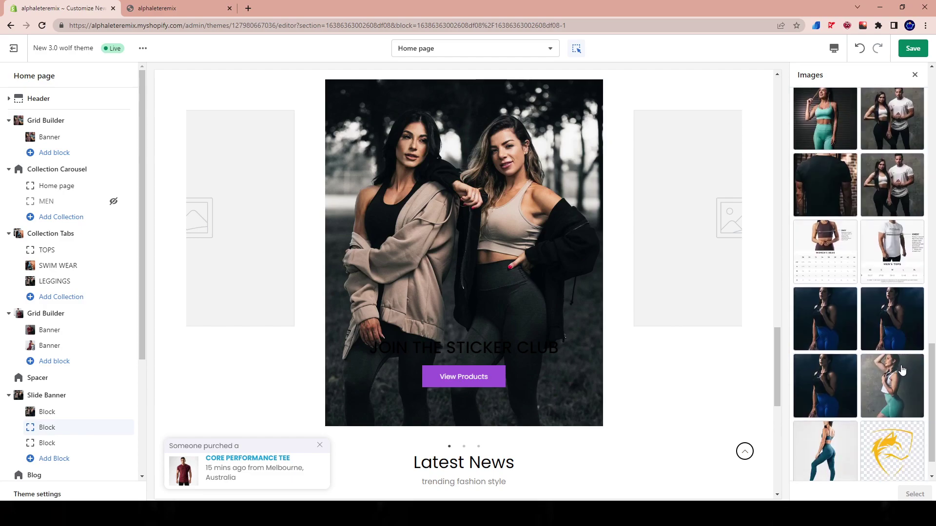
{"action": "scroll", "coordinate": [864, 458], "scroll_direction": "down", "scroll_amount": 1}
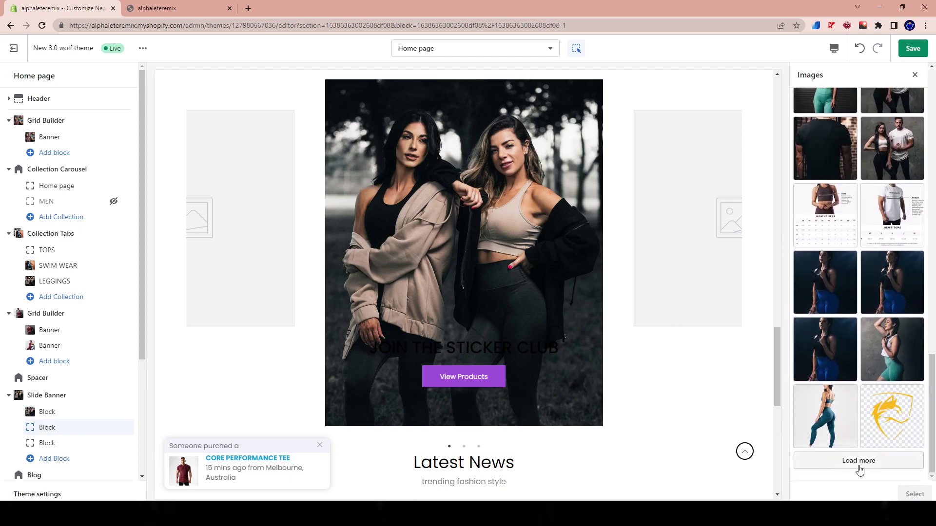
{"action": "left_click", "coordinate": [858, 460]}
{"action": "scroll", "coordinate": [885, 249], "scroll_direction": "down", "scroll_amount": 3}
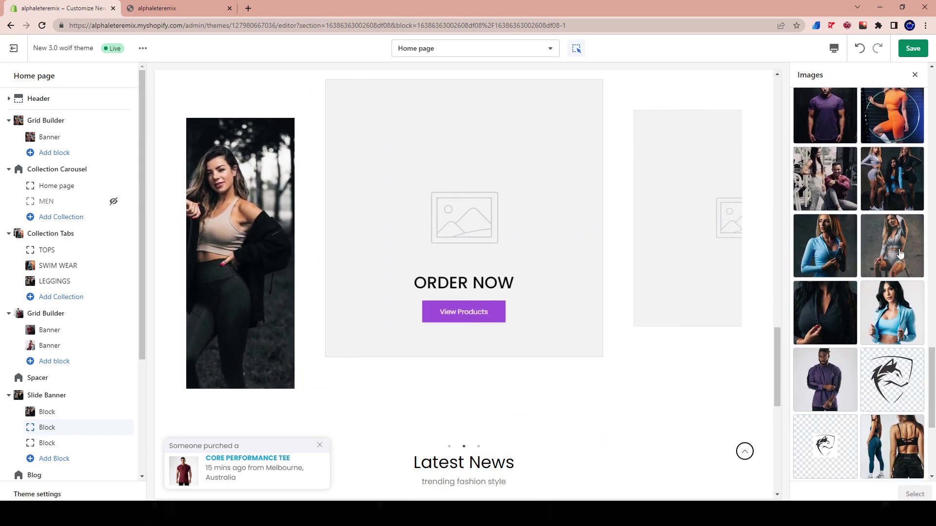
{"action": "left_click", "coordinate": [908, 318]}
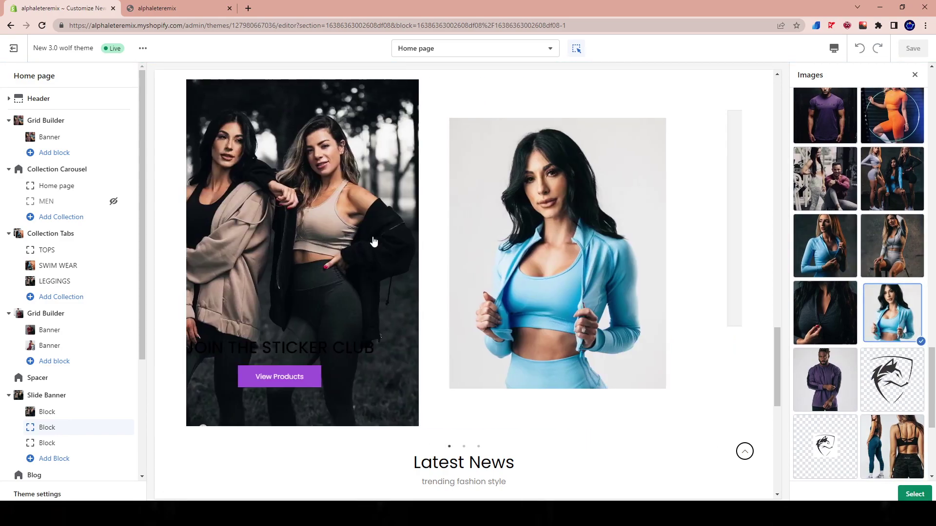
{"action": "left_click", "coordinate": [434, 275]}
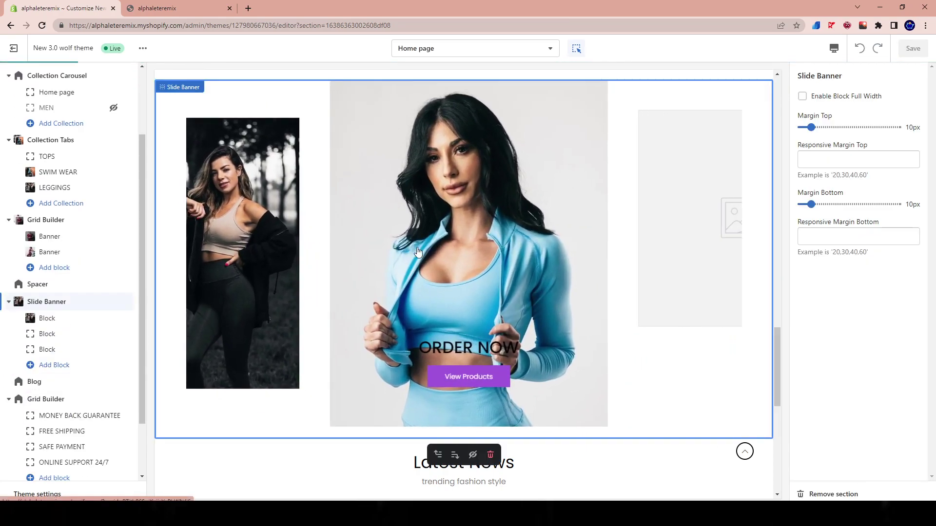
- Set the second slide block's image to the library photo of the dark-haired woman in the light blue zip jacket and top
{"action": "left_click", "coordinate": [46, 335]}
{"action": "left_click", "coordinate": [855, 335]}
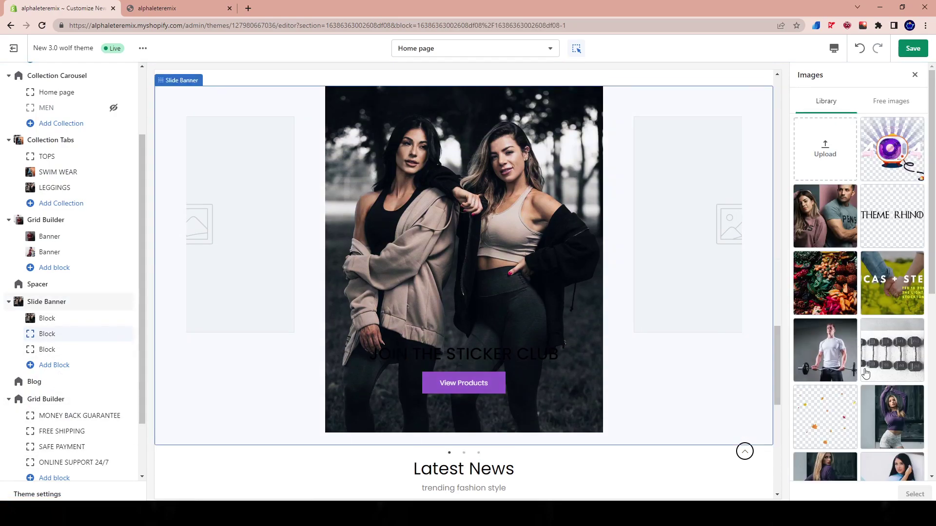
{"action": "scroll", "coordinate": [865, 390], "scroll_direction": "down", "scroll_amount": 6}
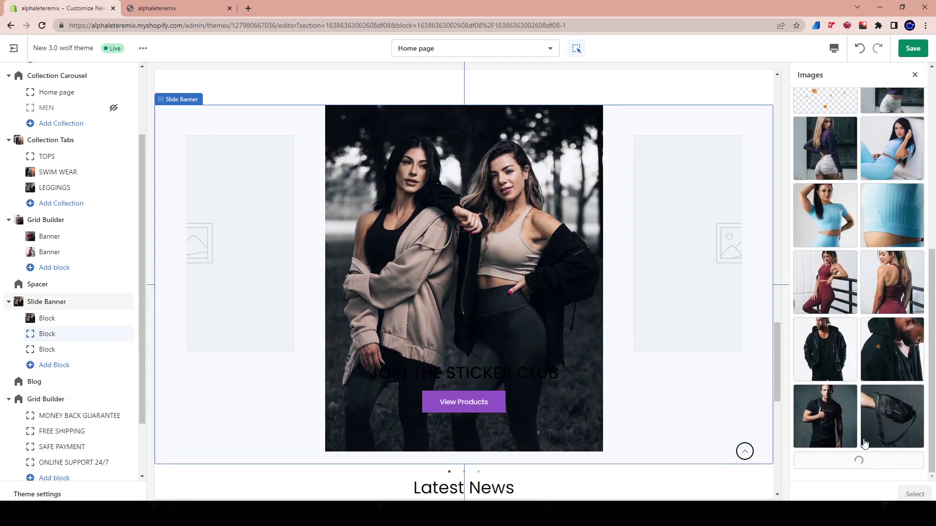
{"action": "scroll", "coordinate": [862, 439], "scroll_direction": "down", "scroll_amount": 10}
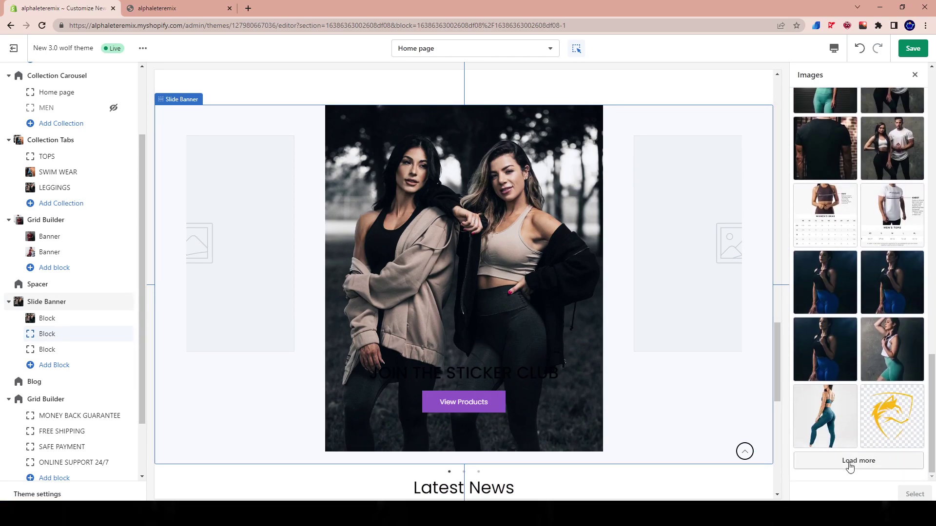
{"action": "scroll", "coordinate": [856, 425], "scroll_direction": "down", "scroll_amount": 7}
{"action": "left_click", "coordinate": [892, 410]}
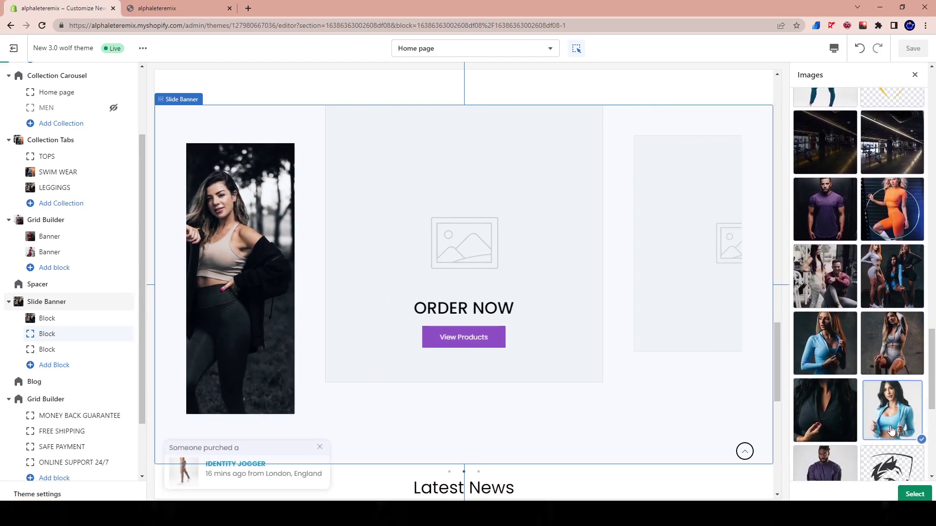
{"action": "left_click", "coordinate": [924, 494]}
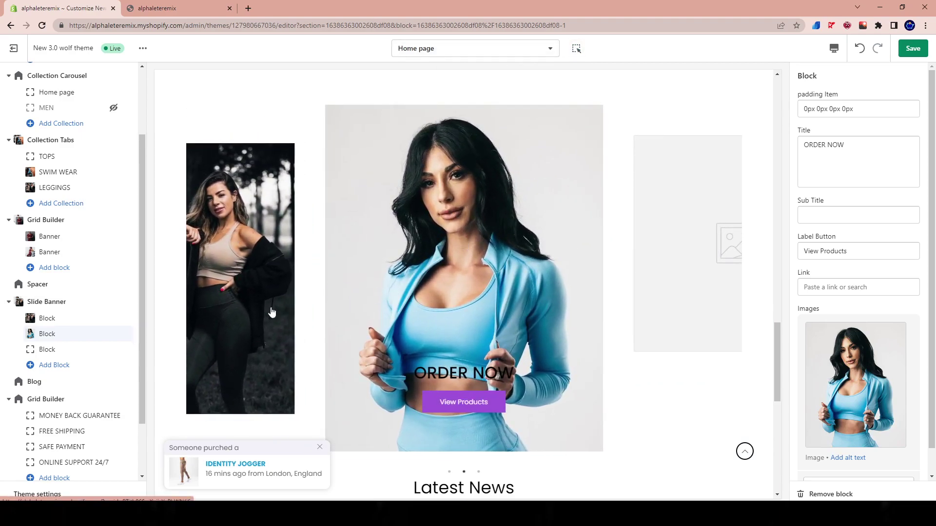
- Open the image library for the third slide block and load more photos to browse for a suitable one
{"action": "left_click", "coordinate": [49, 351]}
{"action": "left_click", "coordinate": [851, 341]}
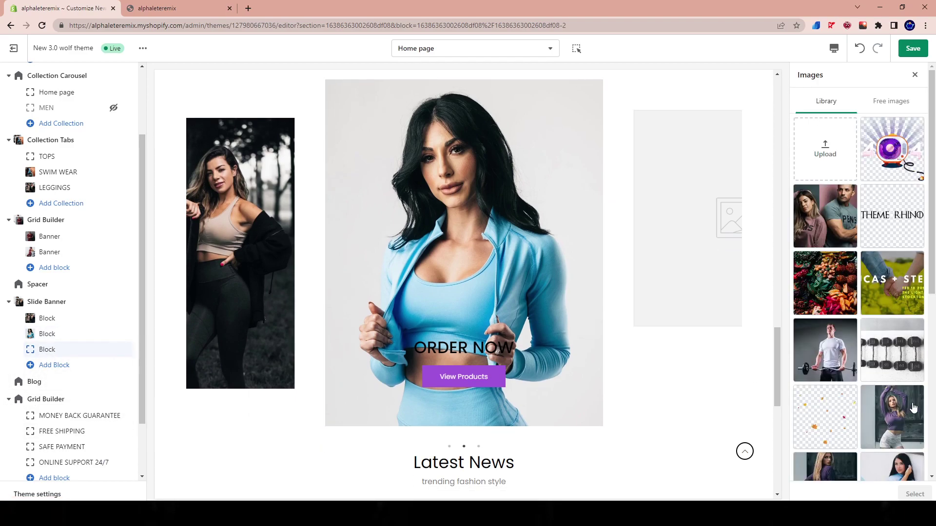
{"action": "scroll", "coordinate": [896, 477], "scroll_direction": "down", "scroll_amount": 10}
{"action": "left_click", "coordinate": [890, 462]}
{"action": "scroll", "coordinate": [858, 453], "scroll_direction": "down", "scroll_amount": 10}
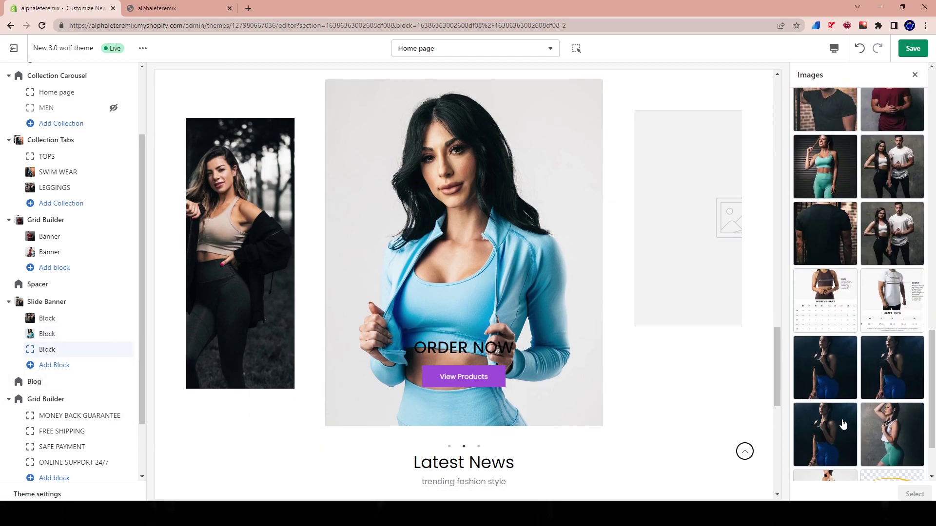
{"action": "scroll", "coordinate": [833, 453], "scroll_direction": "down", "scroll_amount": 5}
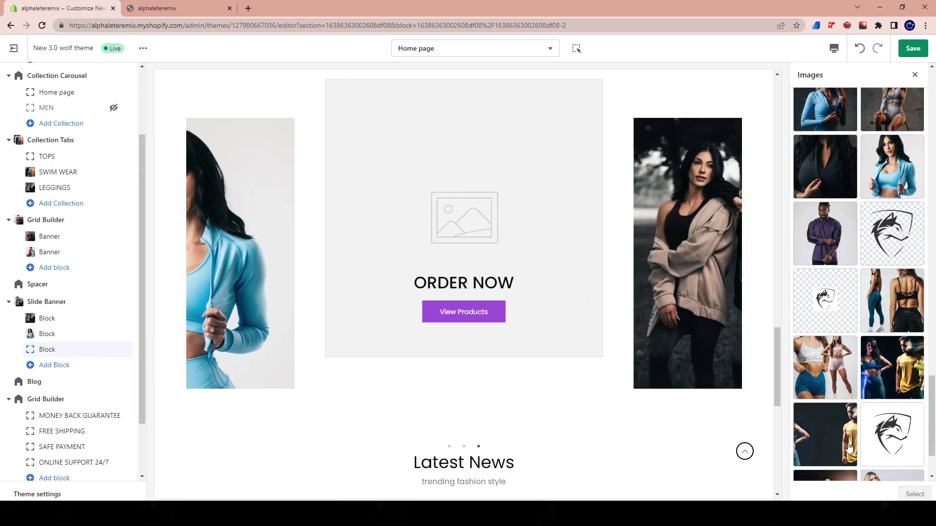
{"action": "scroll", "coordinate": [848, 447], "scroll_direction": "down", "scroll_amount": 2}
{"action": "scroll", "coordinate": [847, 450], "scroll_direction": "down", "scroll_amount": 2}
{"action": "left_click", "coordinate": [845, 453]}
{"action": "scroll", "coordinate": [844, 446], "scroll_direction": "down", "scroll_amount": 5}
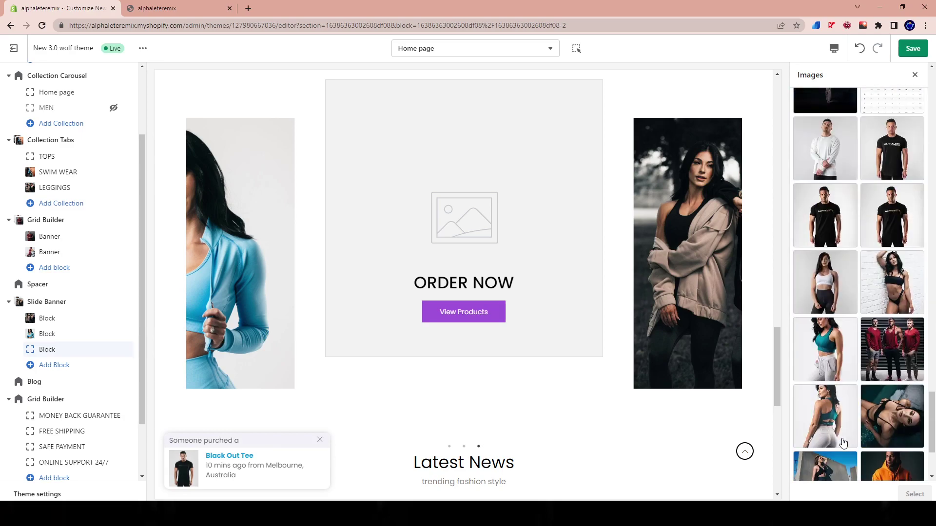
{"action": "scroll", "coordinate": [843, 443], "scroll_direction": "down", "scroll_amount": 3}
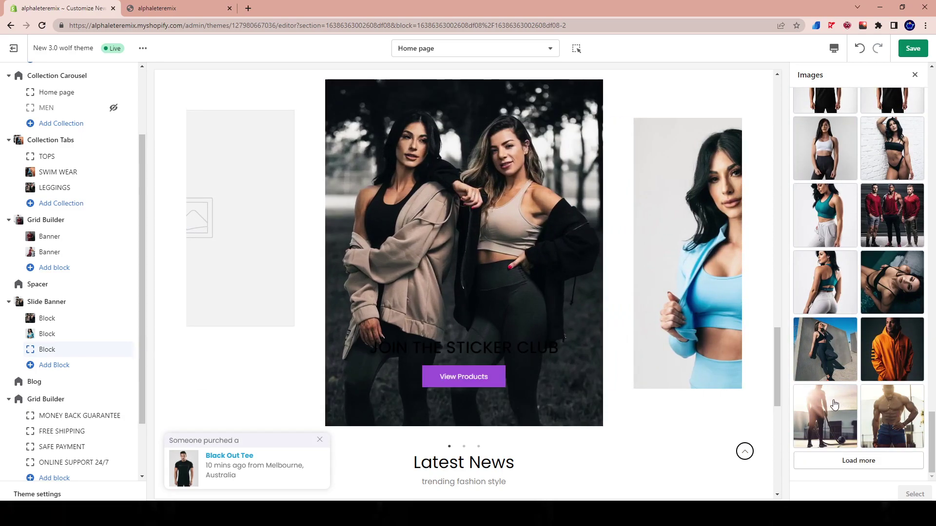
- Try out several library photos of women in sportswear as the third slide block's image to compare them in the preview
{"action": "left_click", "coordinate": [826, 349]}
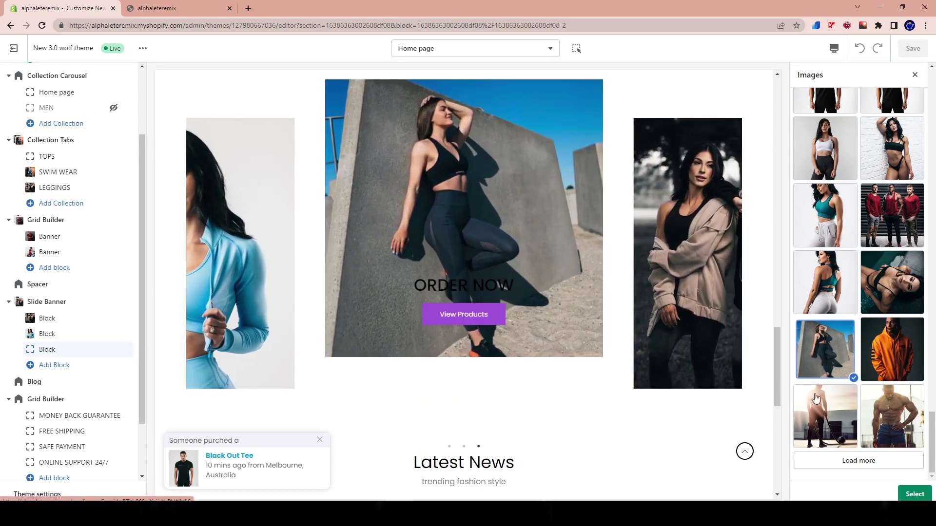
{"action": "left_click", "coordinate": [878, 284]}
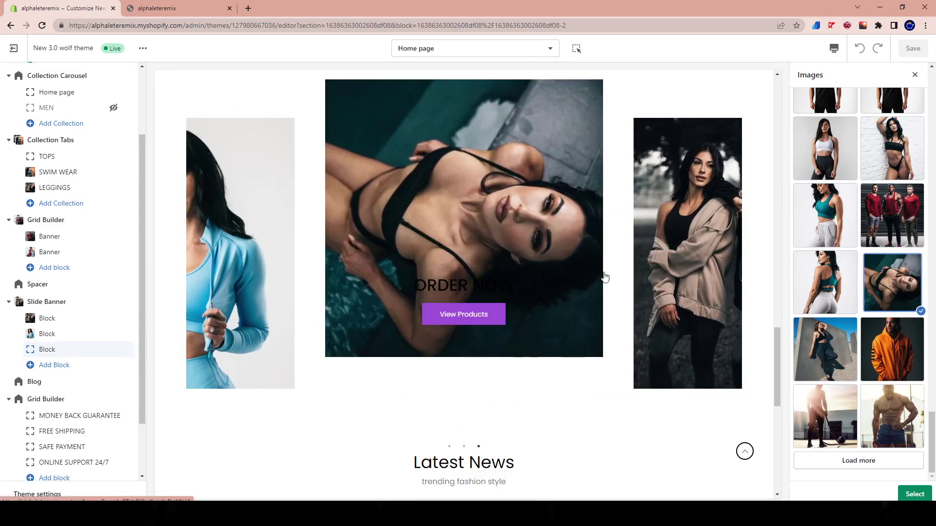
{"action": "left_click", "coordinate": [830, 304]}
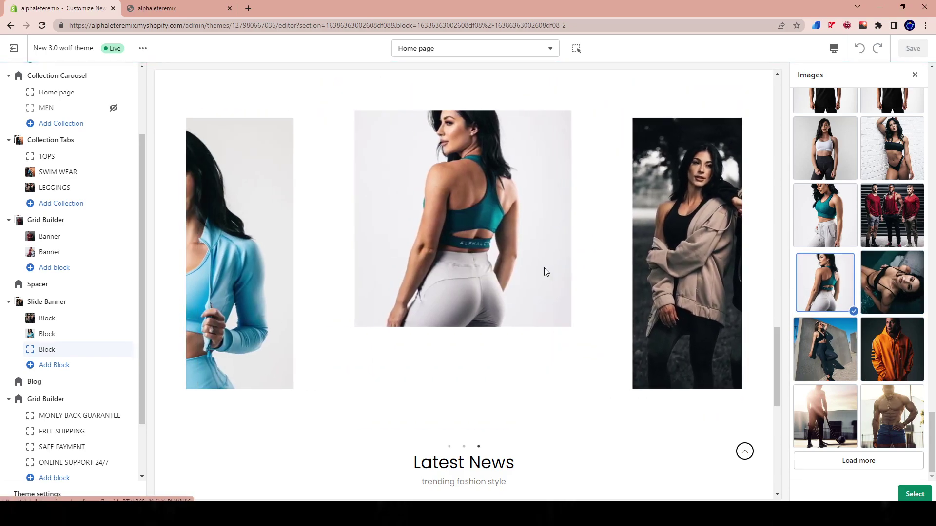
{"action": "left_click", "coordinate": [824, 236]}
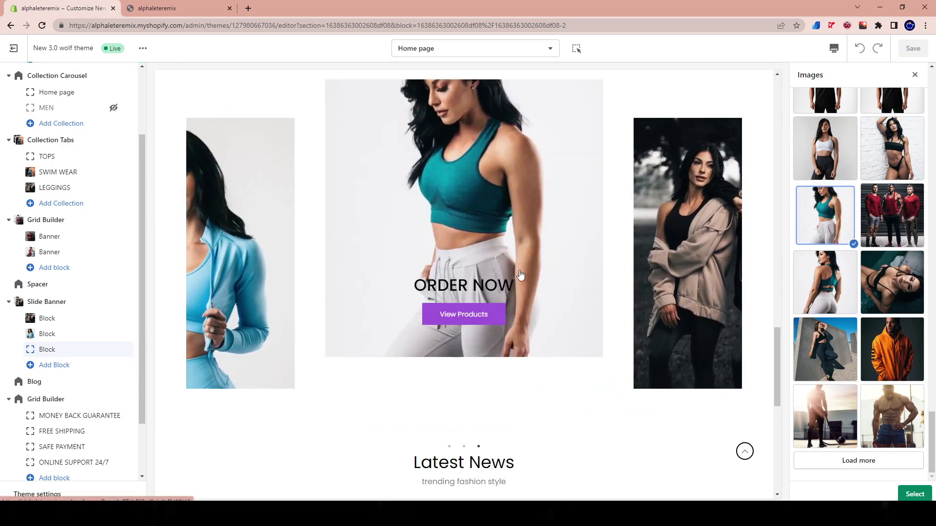
{"action": "scroll", "coordinate": [933, 209], "scroll_direction": "up", "scroll_amount": 1}
{"action": "left_click", "coordinate": [813, 214]}
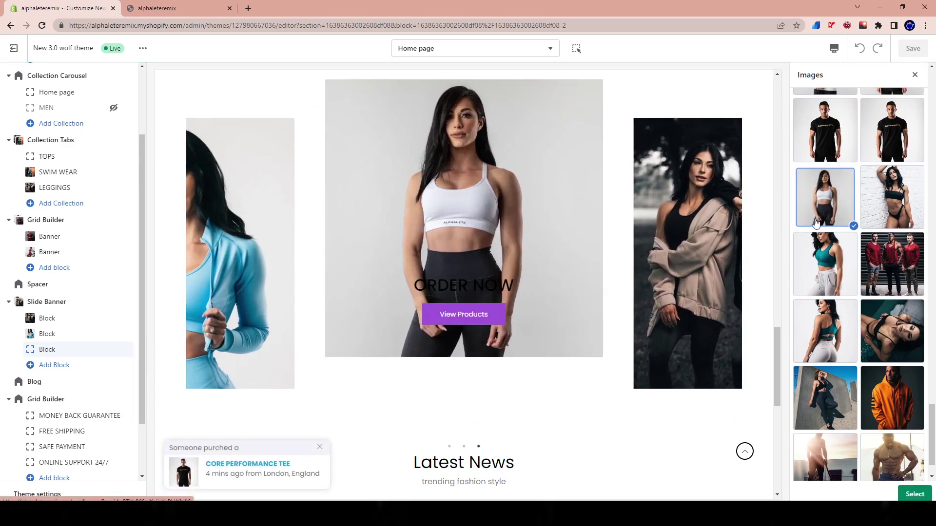
{"action": "left_click", "coordinate": [891, 209]}
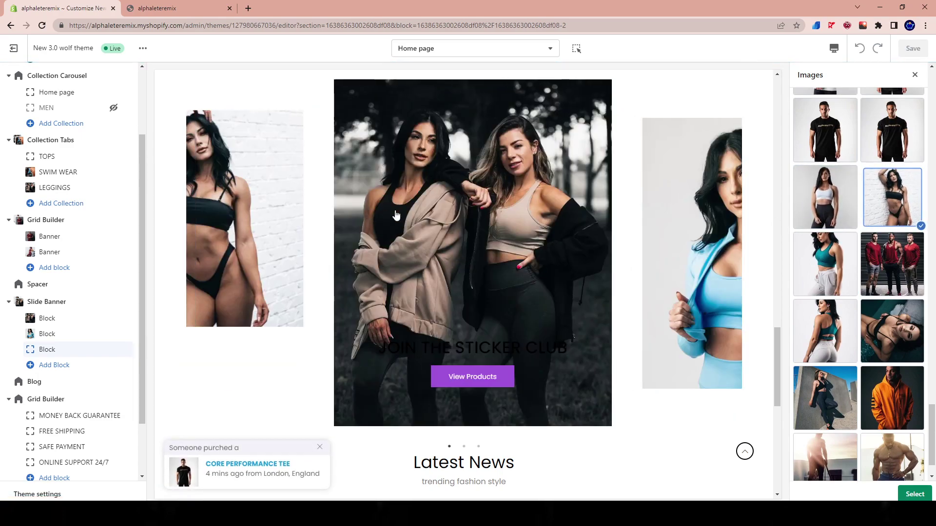
{"action": "scroll", "coordinate": [797, 279], "scroll_direction": "up", "scroll_amount": 10}
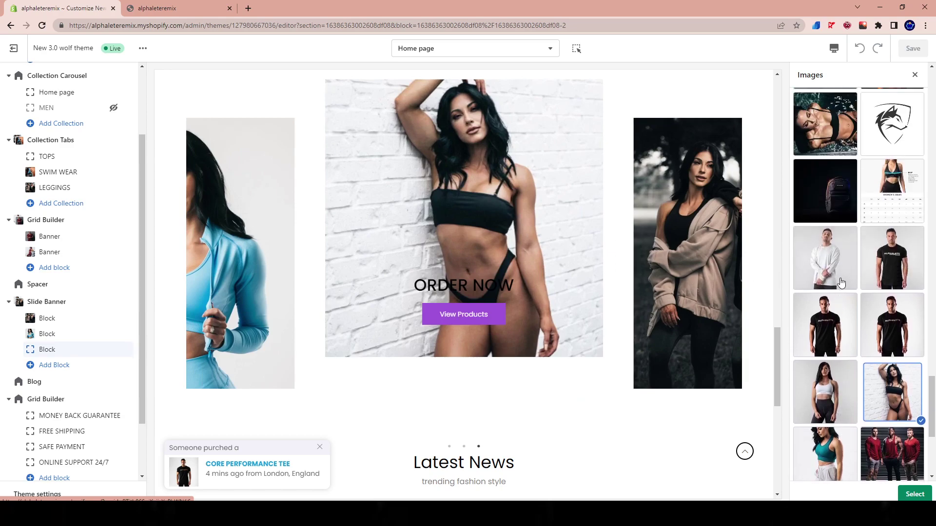
{"action": "scroll", "coordinate": [842, 291], "scroll_direction": "up", "scroll_amount": 5}
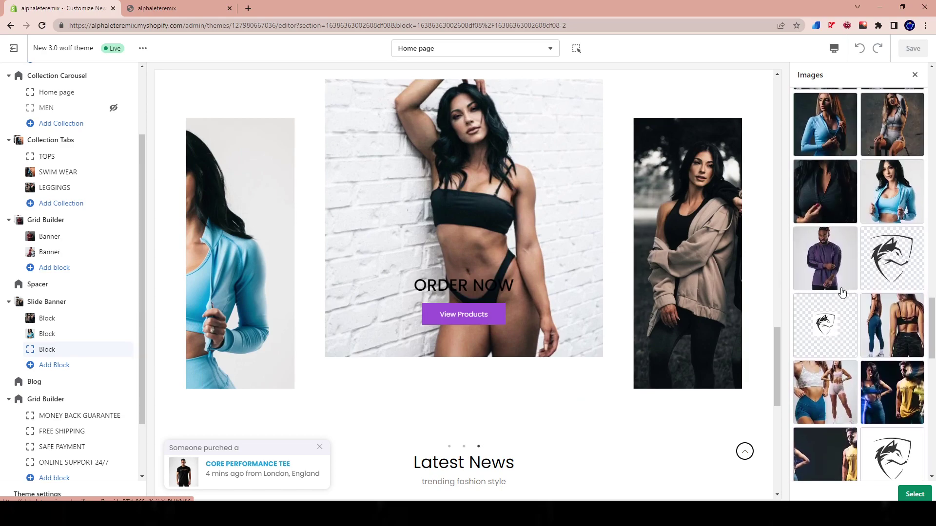
{"action": "left_click", "coordinate": [834, 331]}
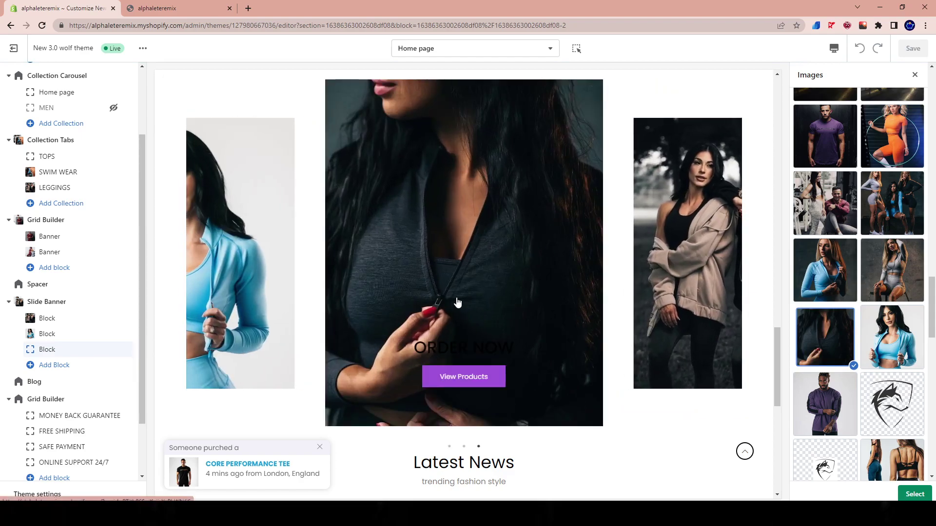
- Set the third slide block's image to the library photo of the man and woman in the gym and save
{"action": "left_click", "coordinate": [829, 205]}
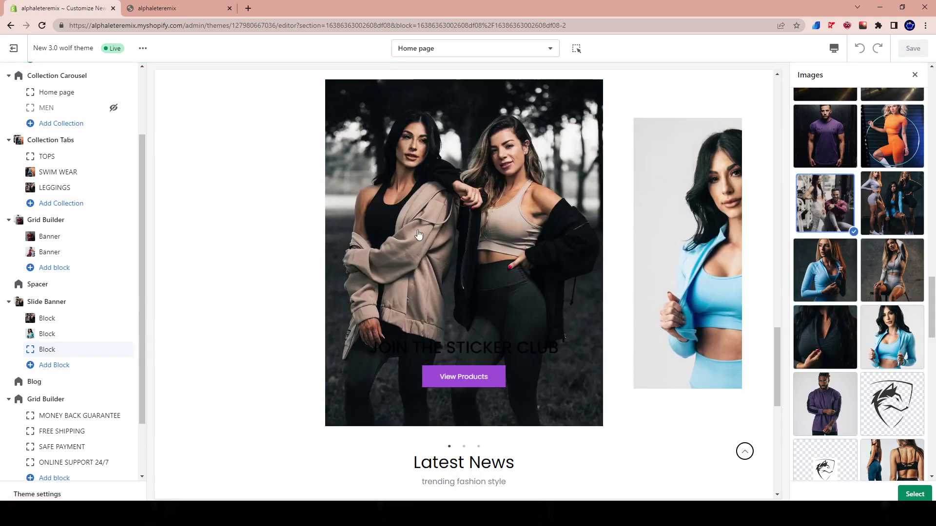
{"action": "left_click", "coordinate": [915, 494]}
{"action": "left_click", "coordinate": [913, 49]}
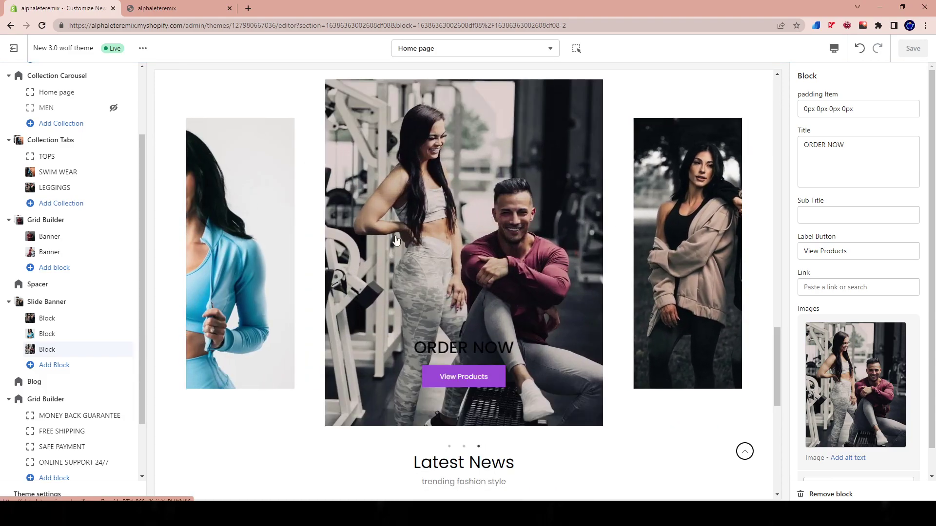
- Review the slide banner in the page preview, cycling through its slides to check the photos and overlaid text
{"action": "scroll", "coordinate": [810, 375], "scroll_direction": "down", "scroll_amount": 1}
{"action": "scroll", "coordinate": [321, 342], "scroll_direction": "up", "scroll_amount": 7}
{"action": "scroll", "coordinate": [317, 342], "scroll_direction": "down", "scroll_amount": 8}
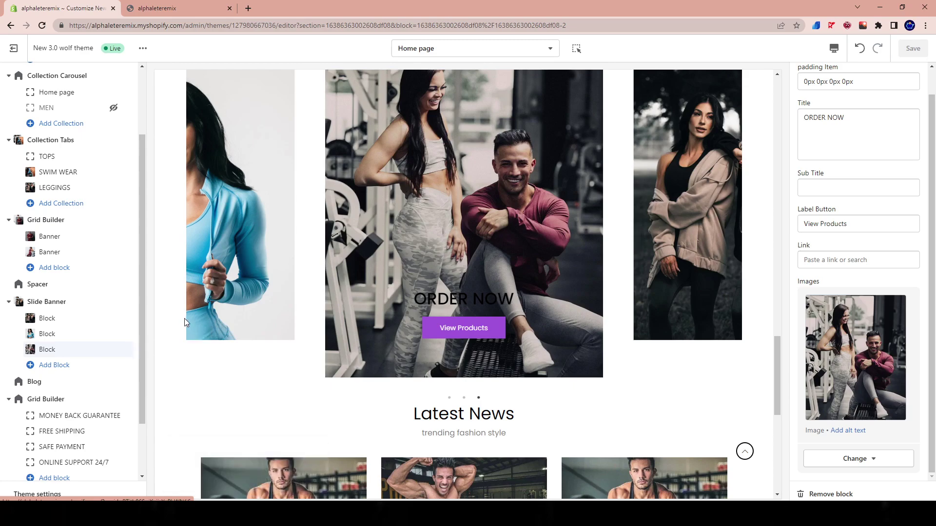
{"action": "left_click", "coordinate": [235, 328]}
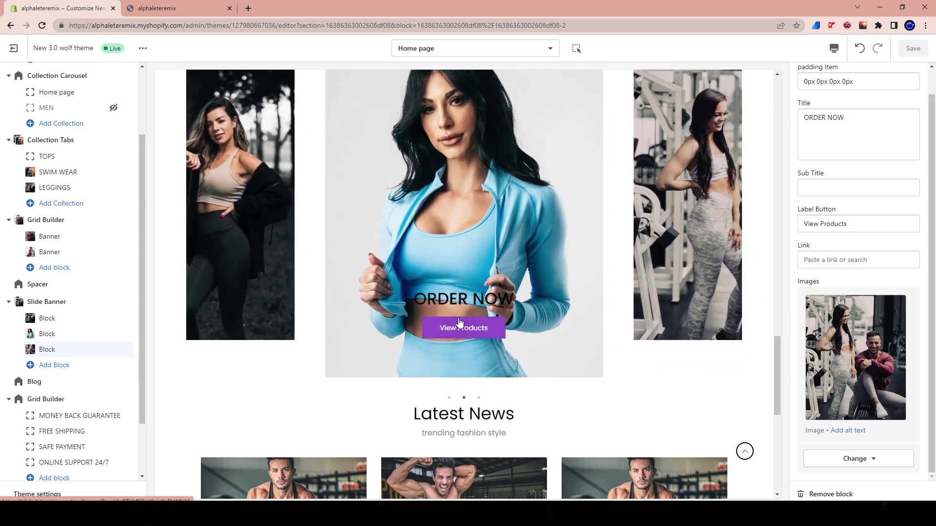
{"action": "left_click", "coordinate": [225, 317]}
{"action": "left_click", "coordinate": [312, 312]}
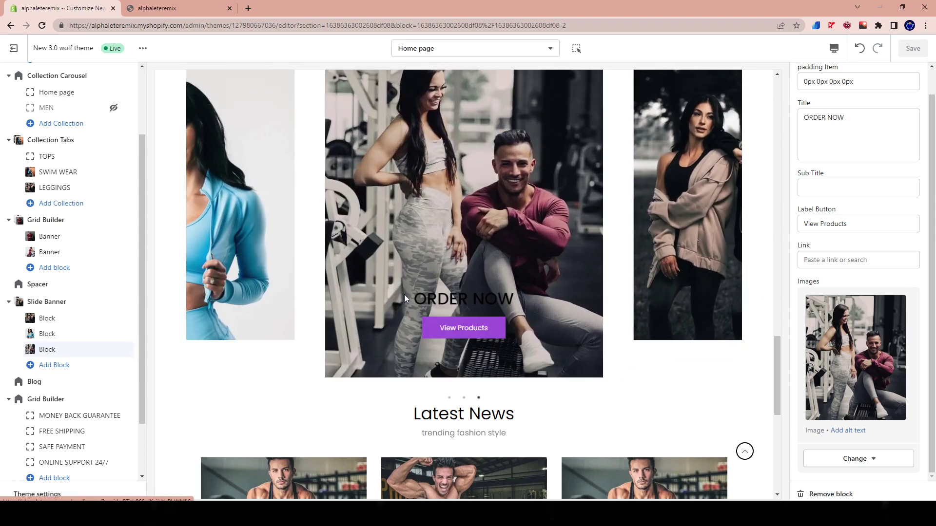
{"action": "left_click", "coordinate": [288, 307]}
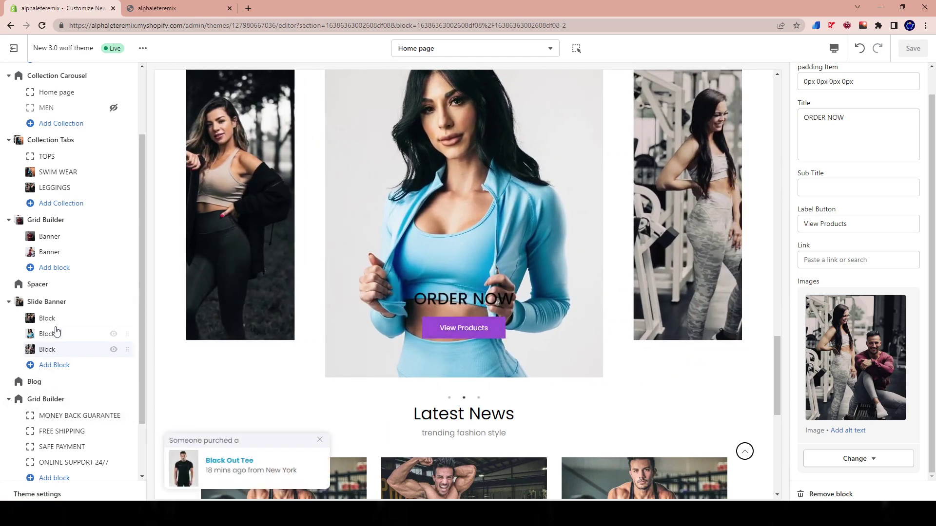
- Clear the title of the first slide block, JOIN THE STICKER CLUB, and save the theme
{"action": "left_click", "coordinate": [80, 320]}
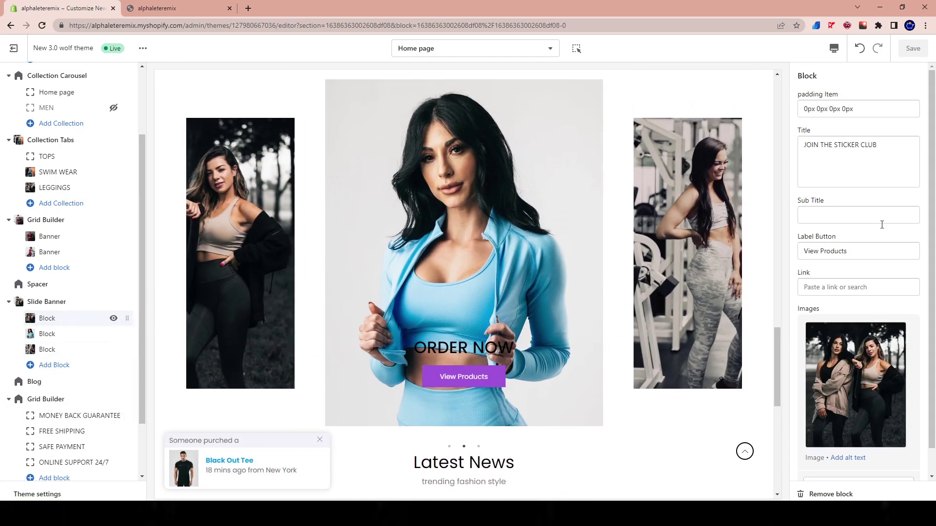
{"action": "scroll", "coordinate": [843, 376], "scroll_direction": "down", "scroll_amount": 1}
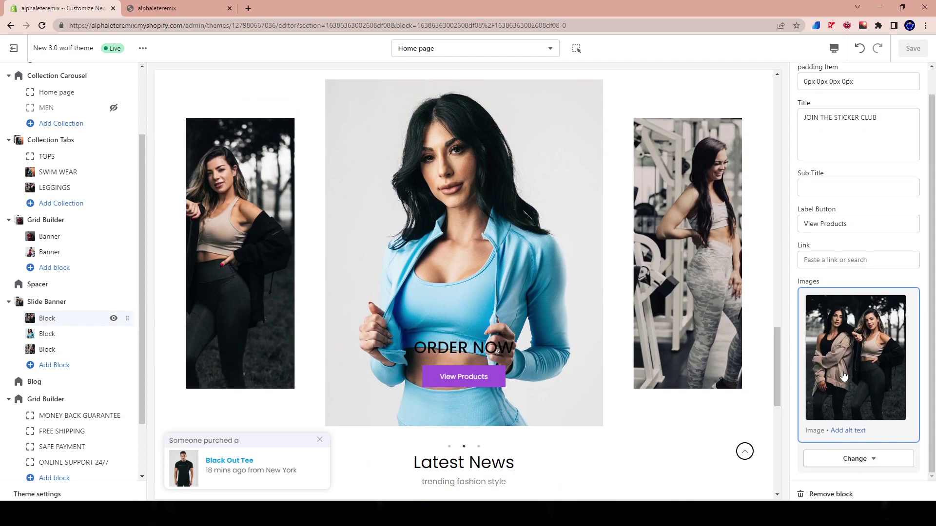
{"action": "scroll", "coordinate": [844, 375], "scroll_direction": "up", "scroll_amount": 1}
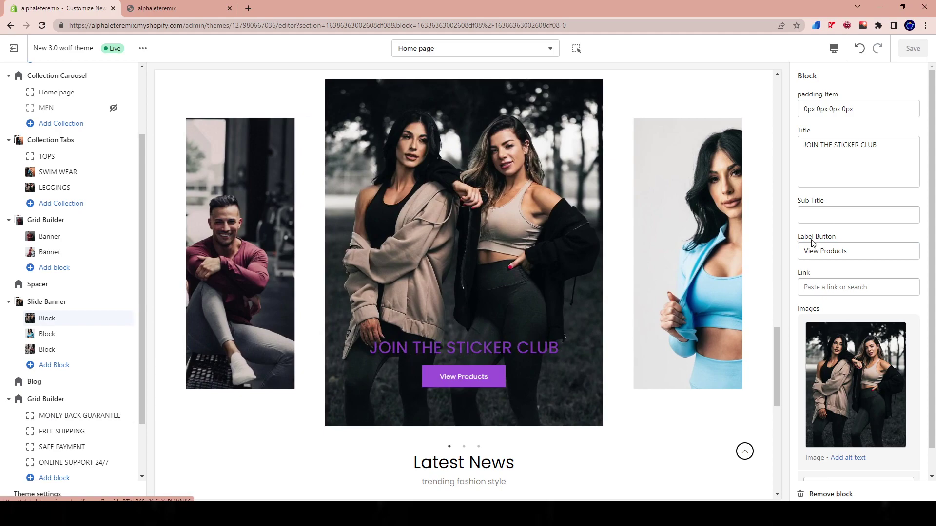
{"action": "triple_click", "coordinate": [894, 144]}
{"action": "key", "text": "BackSpace"}
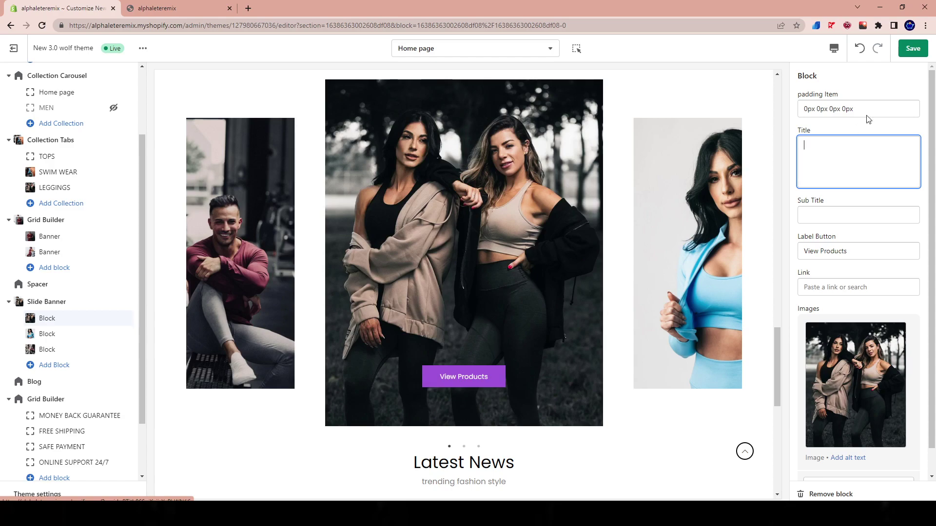
{"action": "key", "text": "ctrl+s"}
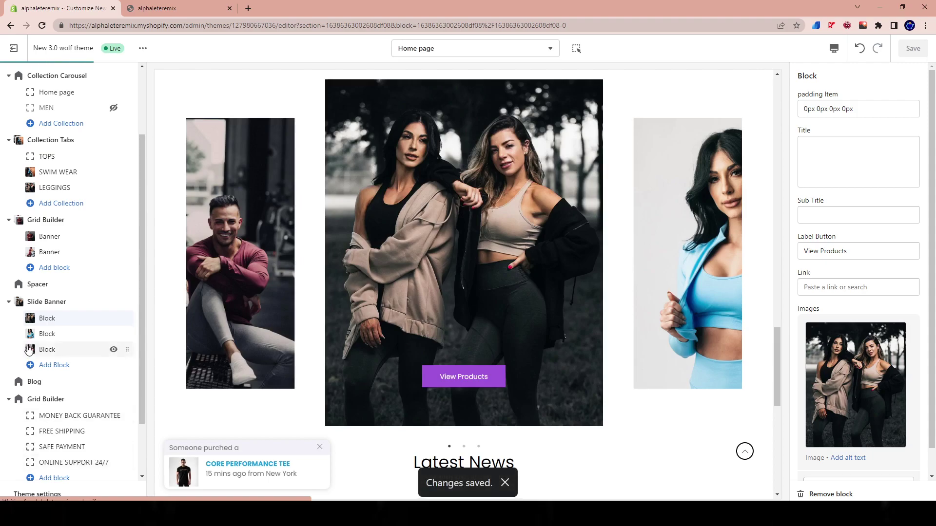
- Clear the ORDER NOW title of the second slide block with the light blue jacket photo and save
{"action": "left_click", "coordinate": [49, 334]}
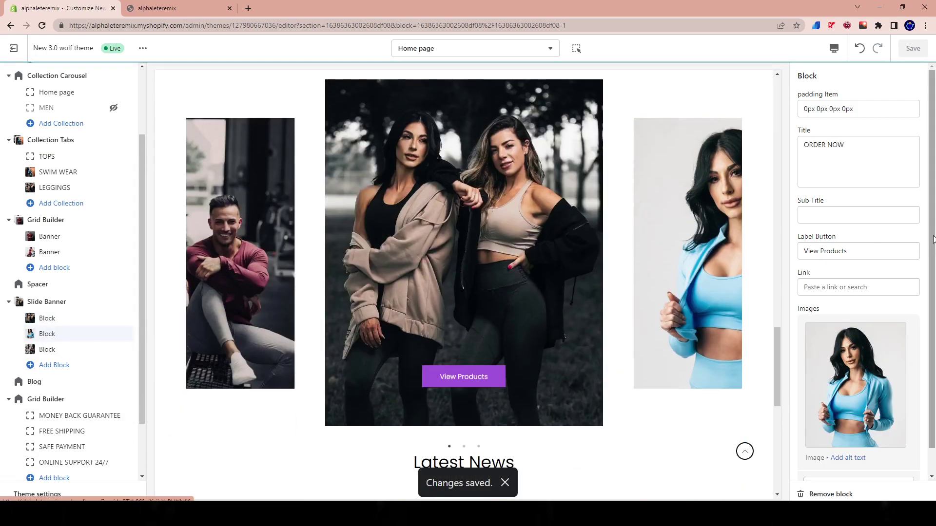
{"action": "left_click_drag", "start_coordinate": [855, 165], "coordinate": [748, 138]}
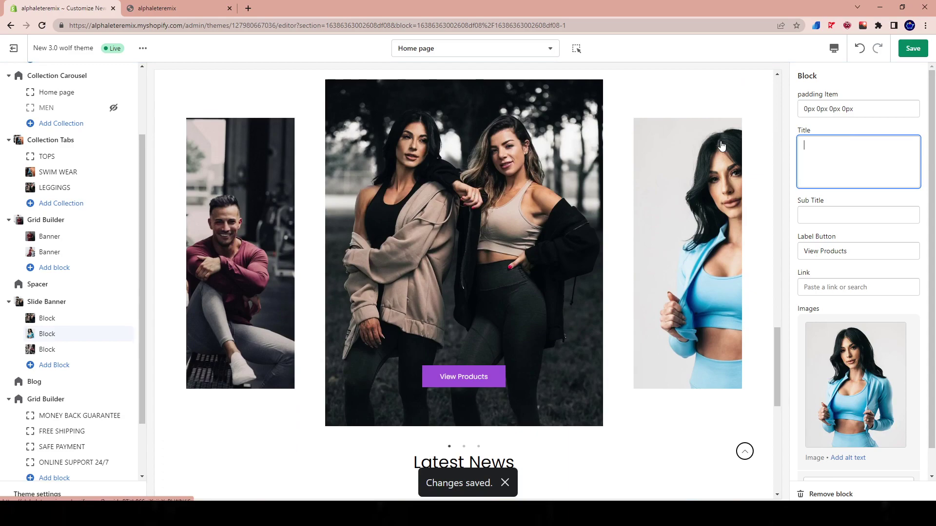
{"action": "key", "text": "ctrl+s"}
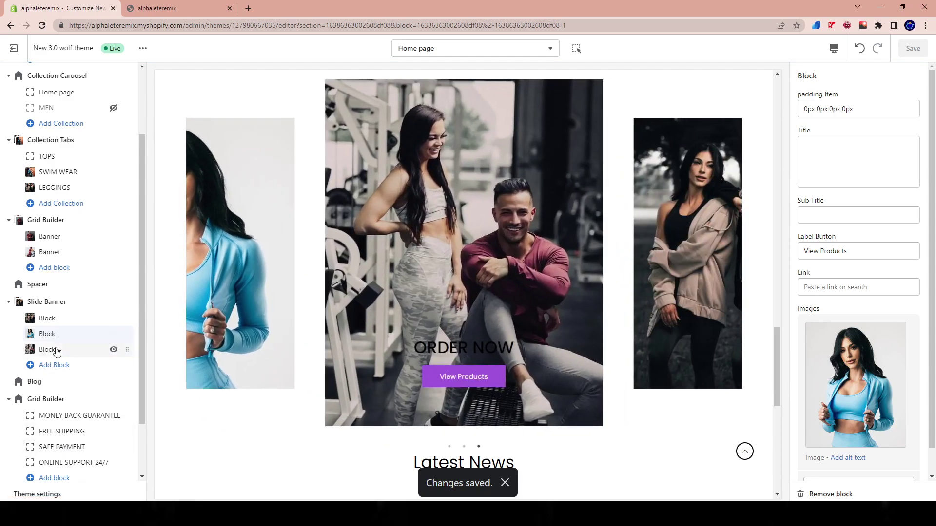
- Clear the ORDER NOW title of the third slide block with the gym photo and save
{"action": "left_click", "coordinate": [48, 350]}
{"action": "left_click_drag", "start_coordinate": [856, 142], "coordinate": [783, 142]}
{"action": "key", "text": "BackSpace"}
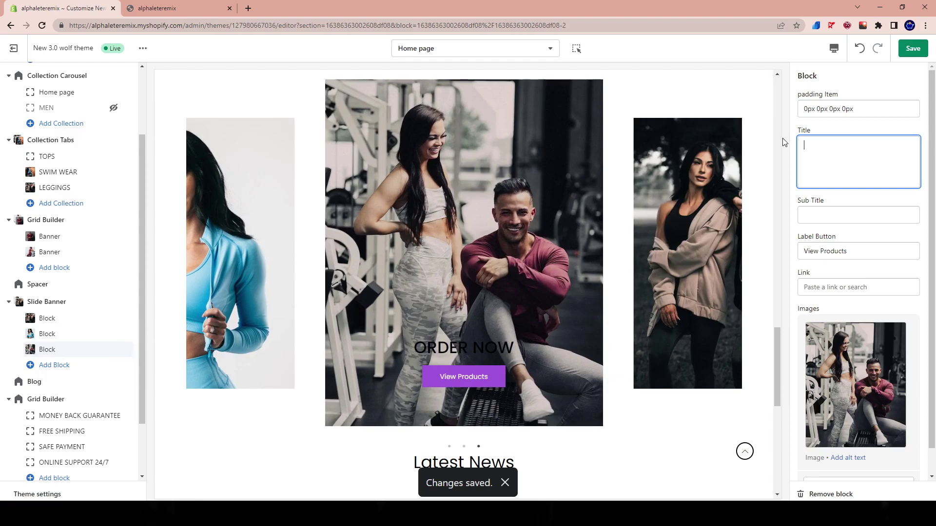
{"action": "left_click", "coordinate": [915, 53]}
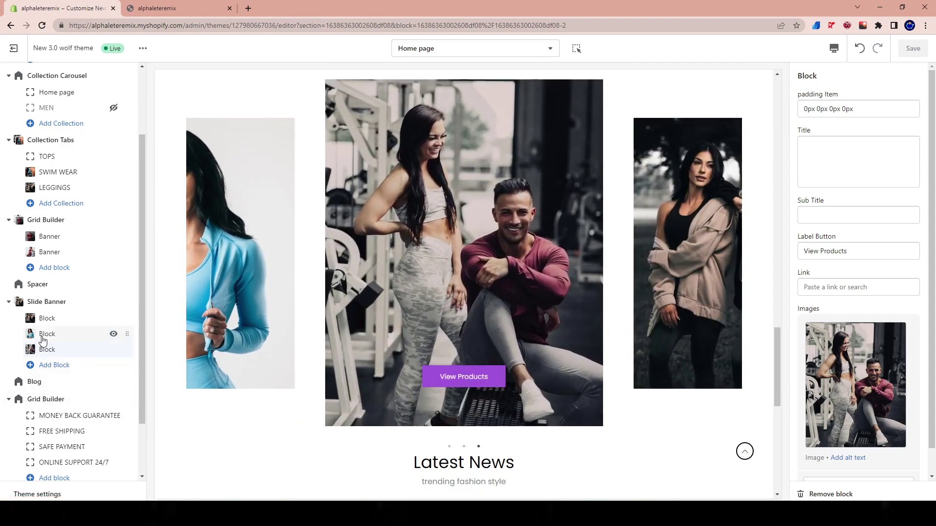
- Set the first slide block's button label to "Shop Now" and save the theme
{"action": "left_click", "coordinate": [37, 320]}
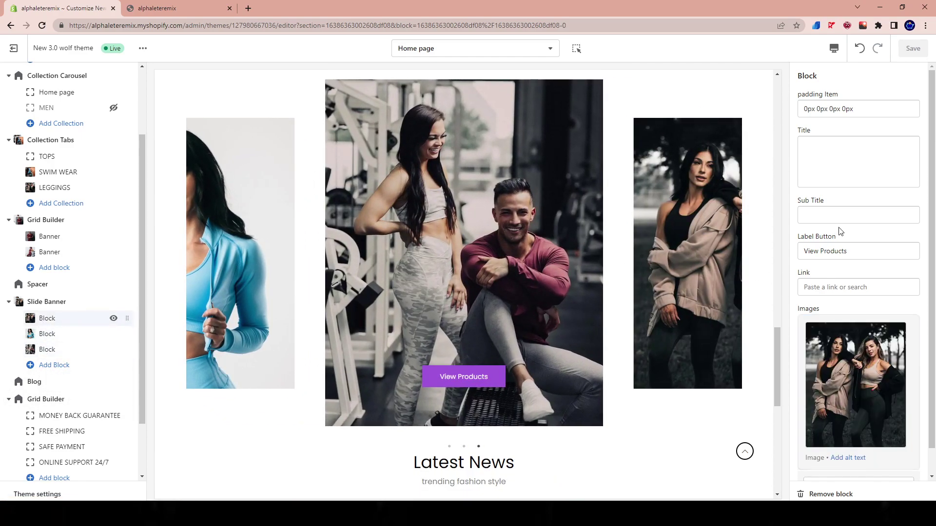
{"action": "scroll", "coordinate": [852, 427], "scroll_direction": "down", "scroll_amount": 1}
{"action": "scroll", "coordinate": [852, 428], "scroll_direction": "up", "scroll_amount": 1}
{"action": "left_click_drag", "start_coordinate": [862, 252], "coordinate": [756, 246]}
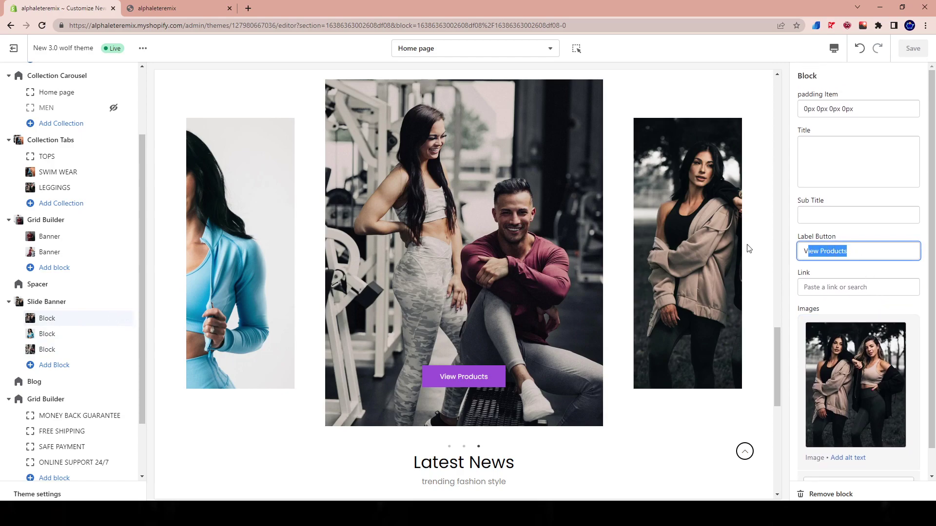
{"action": "type", "text": "Sho"}
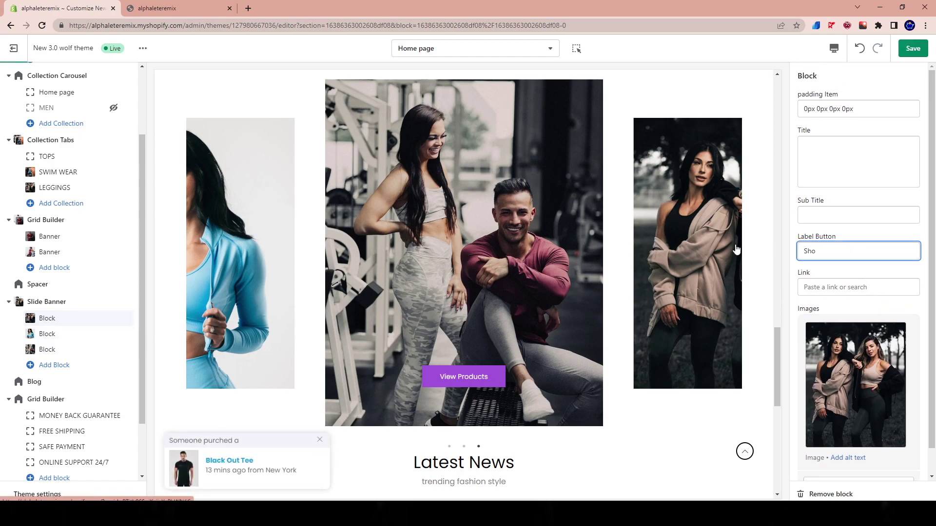
{"action": "type", "text": "p Now"}
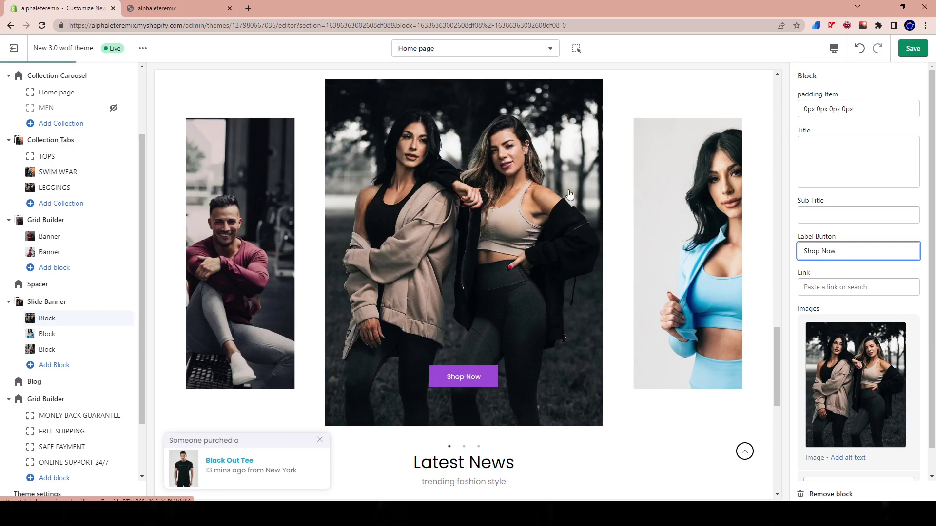
{"action": "left_click", "coordinate": [470, 336]}
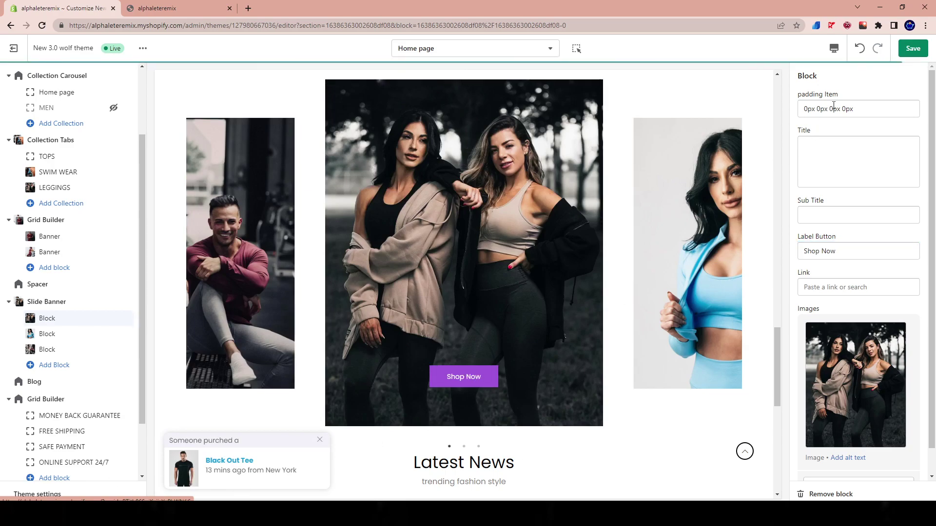
{"action": "left_click", "coordinate": [910, 56]}
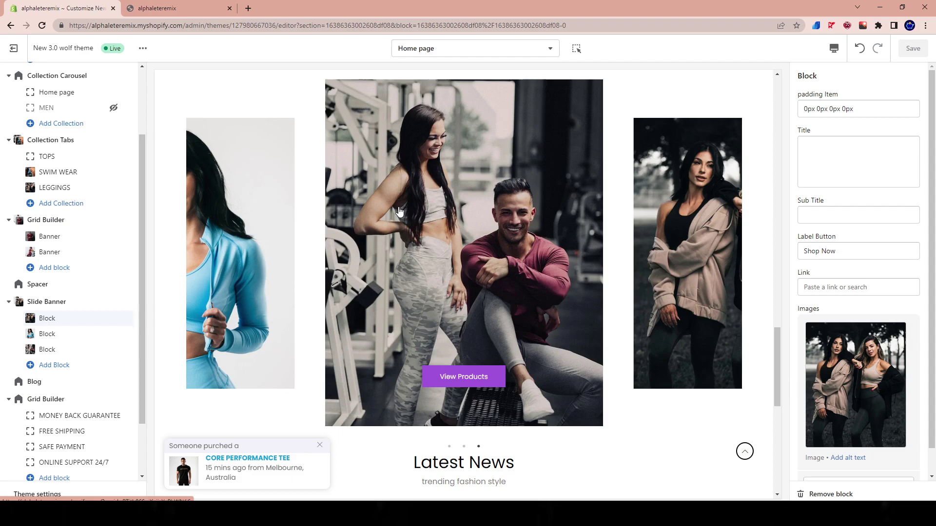
- Browse the slide banner in the preview to check the button labels on the other slides
{"action": "left_click_drag", "start_coordinate": [398, 211], "coordinate": [641, 266]}
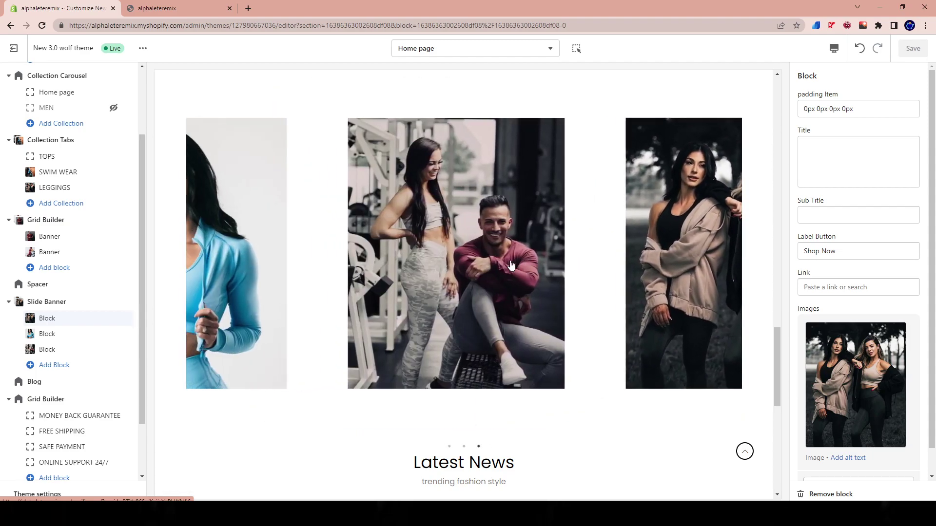
{"action": "left_click_drag", "start_coordinate": [511, 265], "coordinate": [749, 309]}
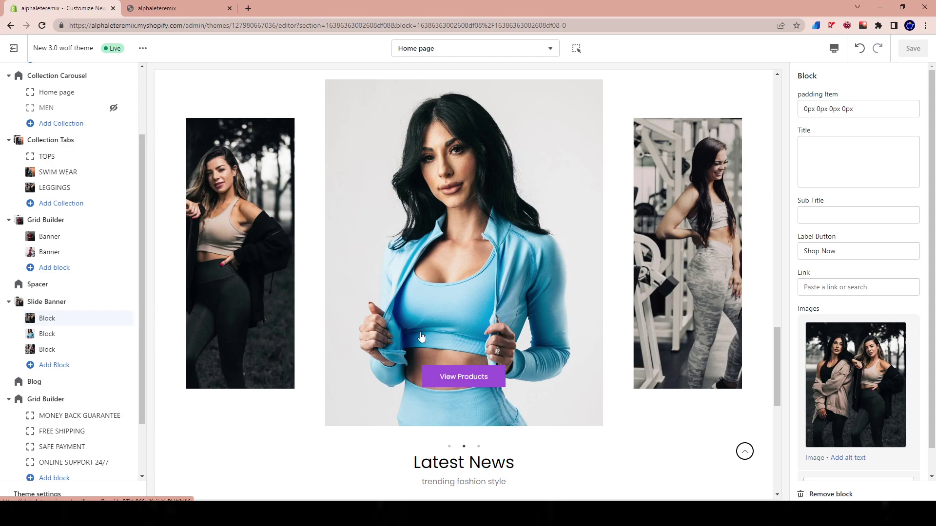
{"action": "left_click_drag", "start_coordinate": [370, 244], "coordinate": [505, 255]}
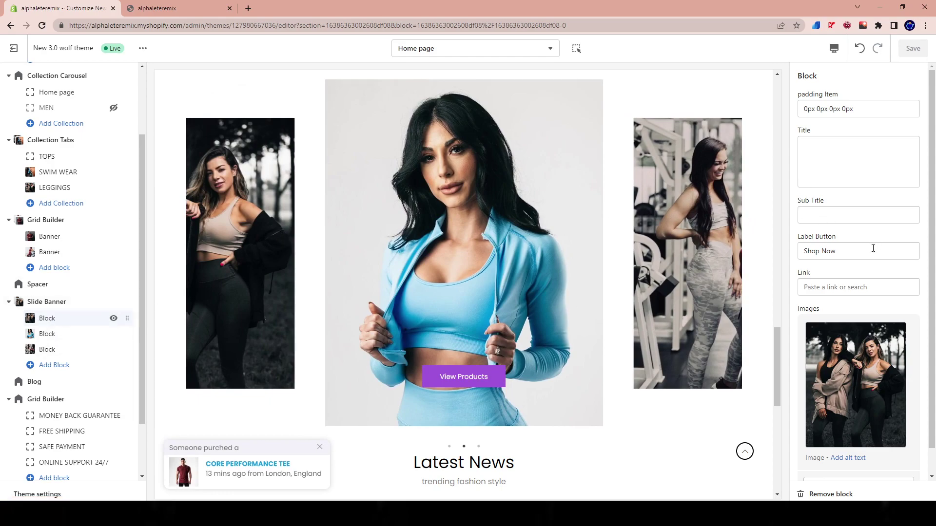
- Set the button label of the third slide block with the gym photo to "Shop Now" and save the theme
{"action": "left_click", "coordinate": [57, 349]}
{"action": "left_click", "coordinate": [811, 247]}
{"action": "key", "text": "ctrl+a"}
{"action": "type", "text": "SH"}
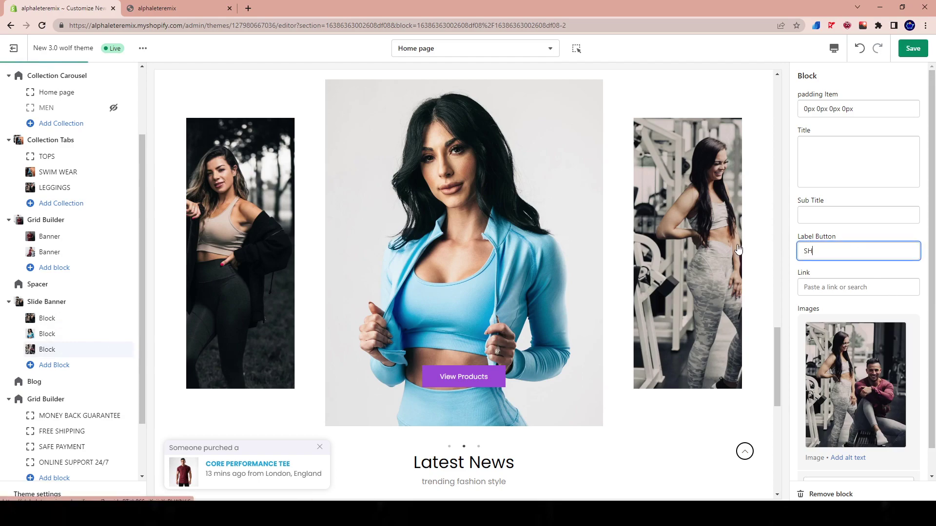
{"action": "key", "text": "BackSpace"}
{"action": "type", "text": "hop Now"}
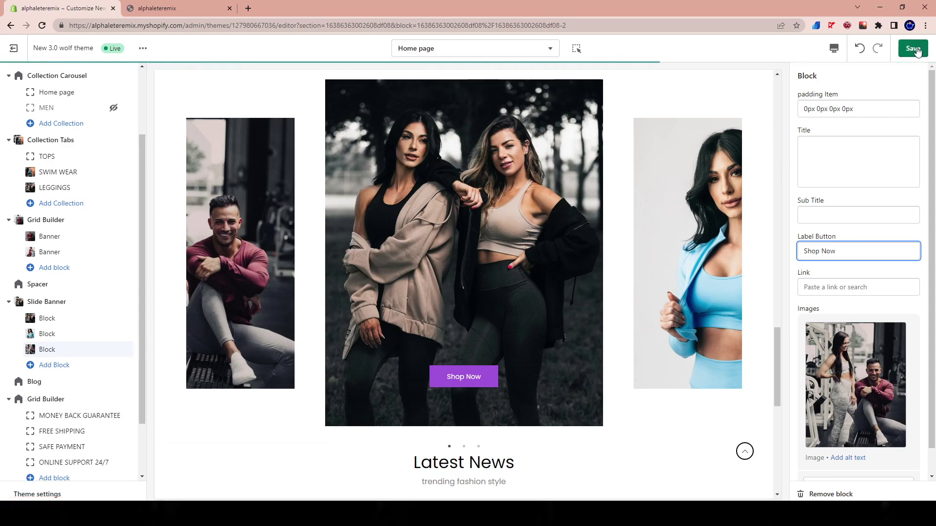
{"action": "key", "text": "ctrl+s"}
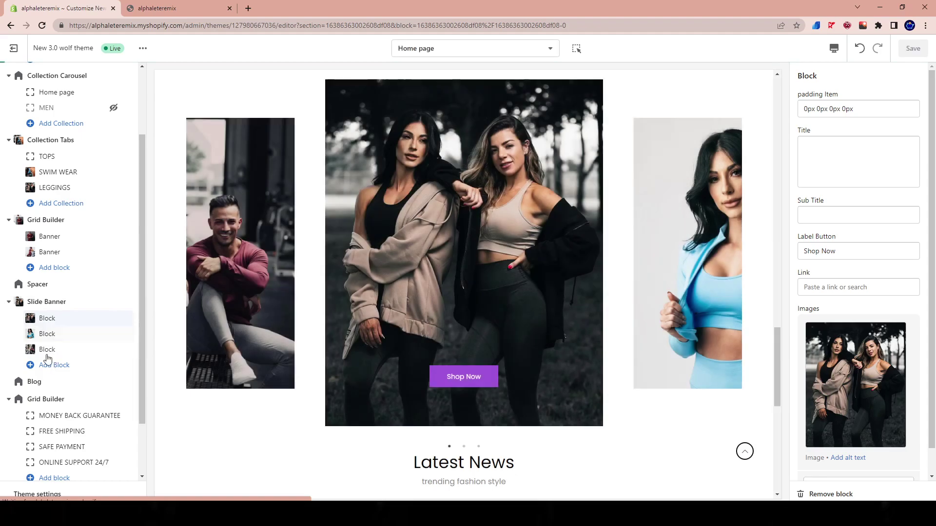
- Set the button label of the second slide block with the light blue jacket photo to "Shop Now" and save
{"action": "left_click", "coordinate": [52, 334]}
{"action": "triple_click", "coordinate": [862, 249]}
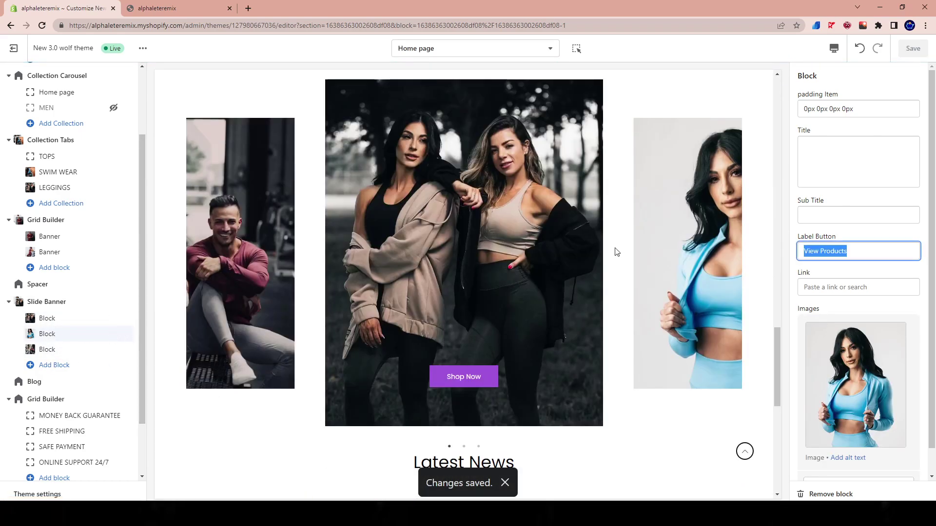
{"action": "type", "text": "Shop Now"}
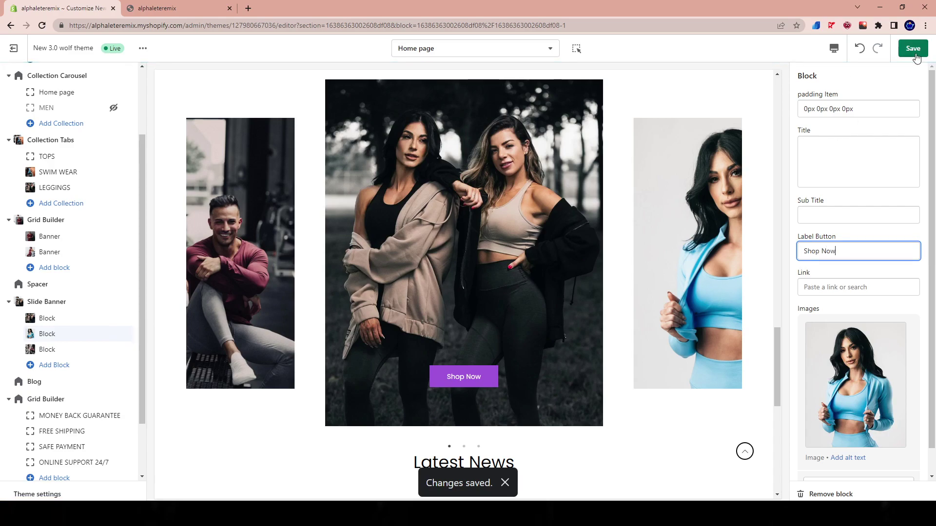
{"action": "key", "text": "ctrl+s"}
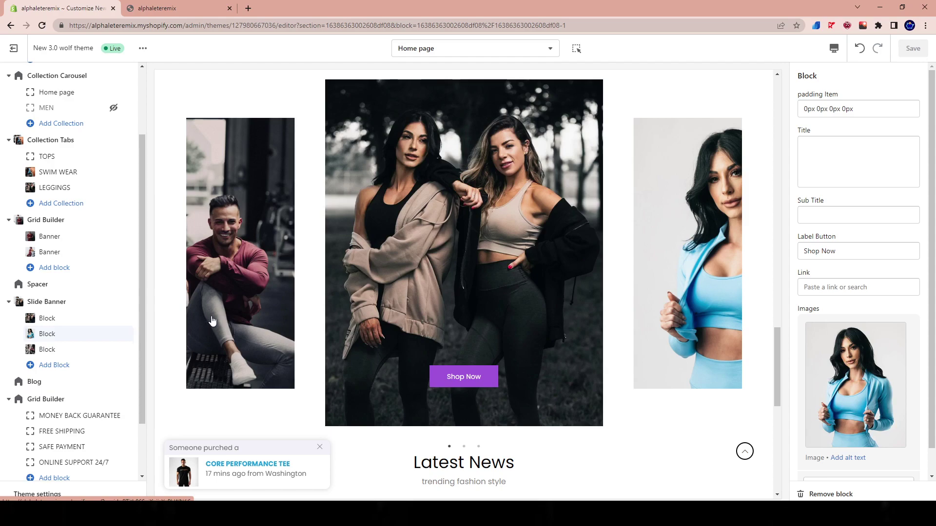
- Review the slide banner, the Latest News posts and the service icons in the home page preview
{"action": "scroll", "coordinate": [473, 312], "scroll_direction": "down", "scroll_amount": 3}
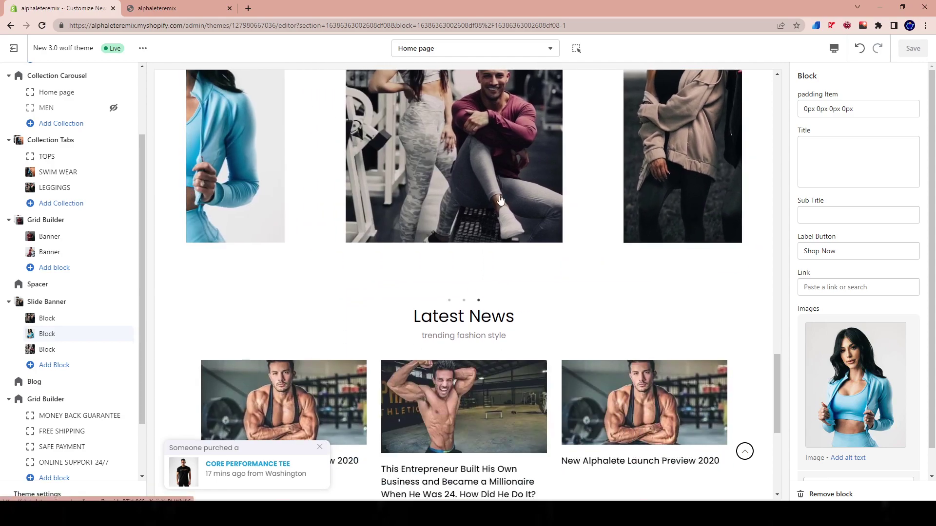
{"action": "scroll", "coordinate": [473, 313], "scroll_direction": "up", "scroll_amount": 3}
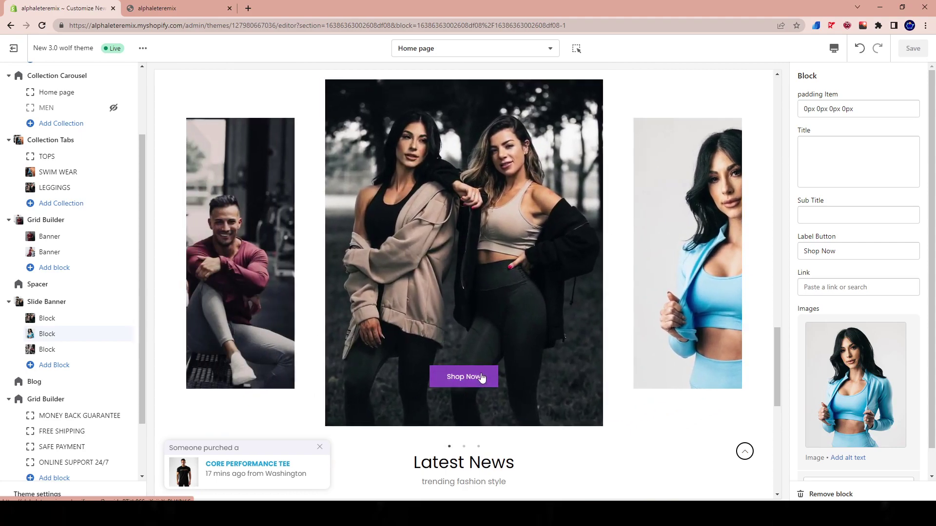
{"action": "scroll", "coordinate": [634, 382], "scroll_direction": "down", "scroll_amount": 5}
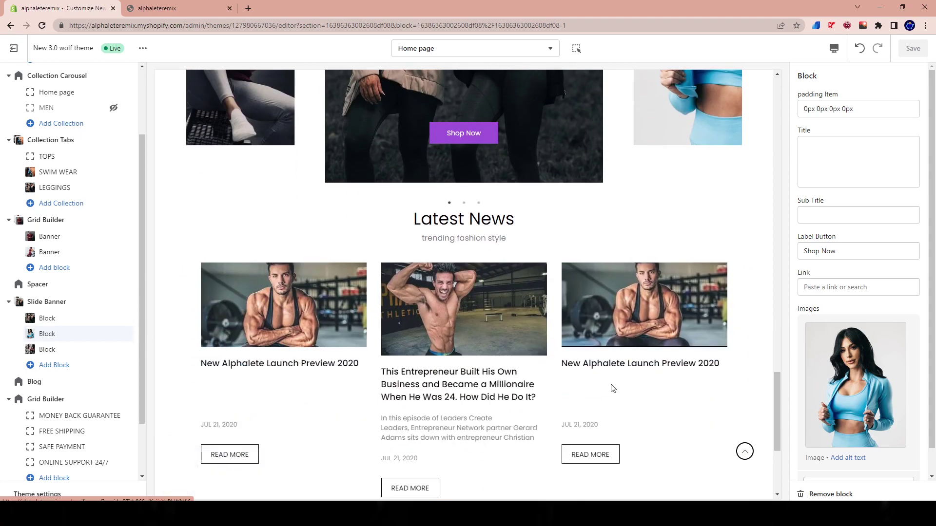
{"action": "scroll", "coordinate": [613, 388], "scroll_direction": "down", "scroll_amount": 5}
{"action": "scroll", "coordinate": [595, 388], "scroll_direction": "up", "scroll_amount": 4}
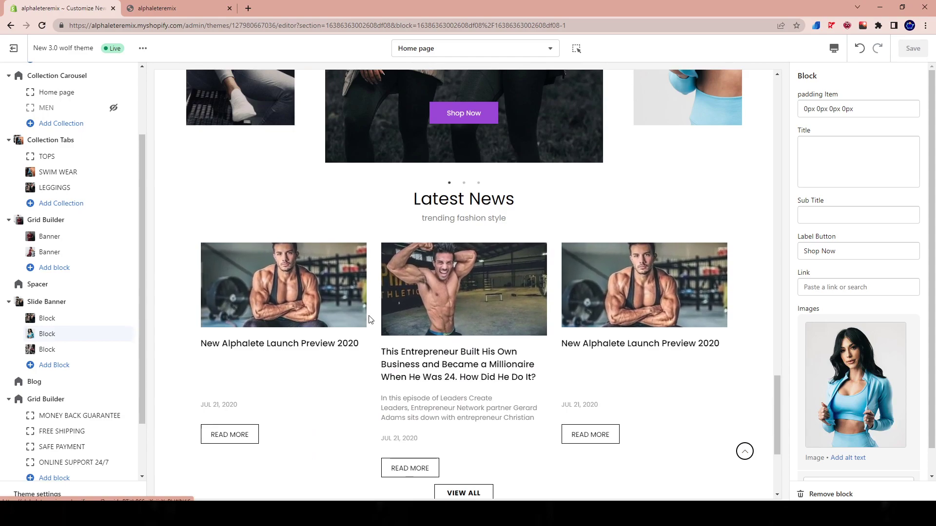
{"action": "scroll", "coordinate": [512, 317], "scroll_direction": "down", "scroll_amount": 4}
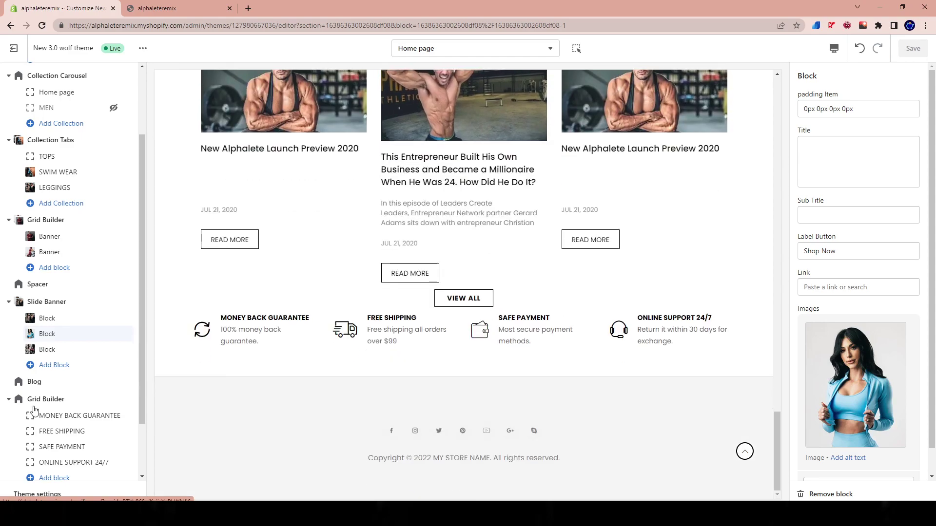
- Examine the Blog section's settings and open the blog selection, leaving without choosing another blog
{"action": "left_click", "coordinate": [53, 380]}
{"action": "scroll", "coordinate": [914, 363], "scroll_direction": "down", "scroll_amount": 4}
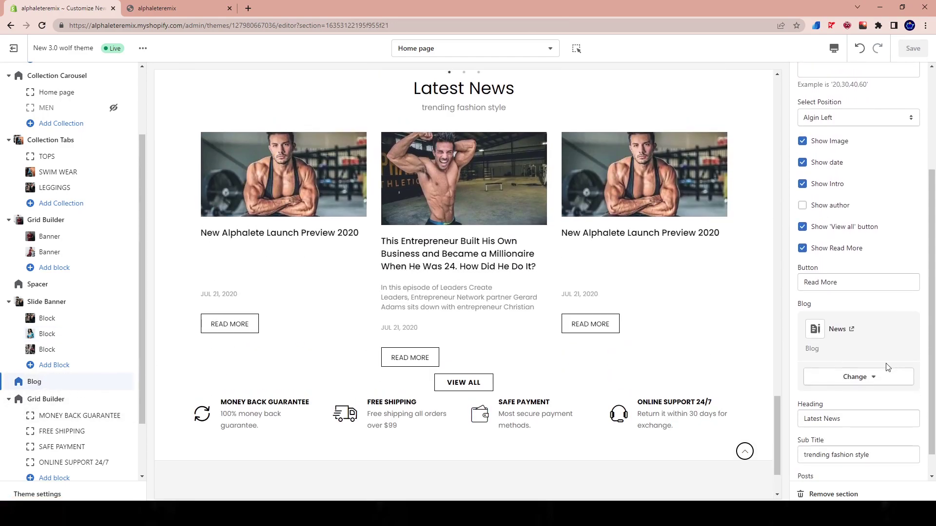
{"action": "left_click", "coordinate": [854, 350]}
{"action": "left_click", "coordinate": [860, 375]}
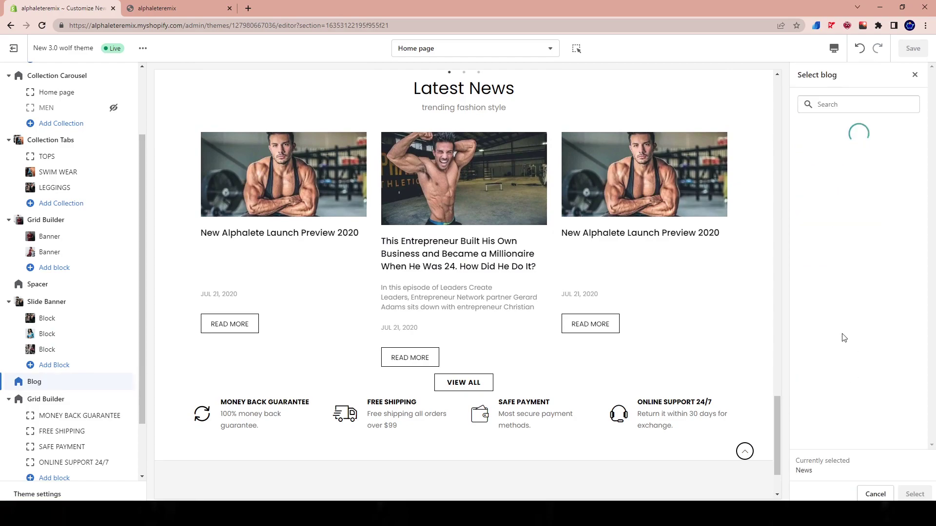
{"action": "left_click", "coordinate": [877, 494]}
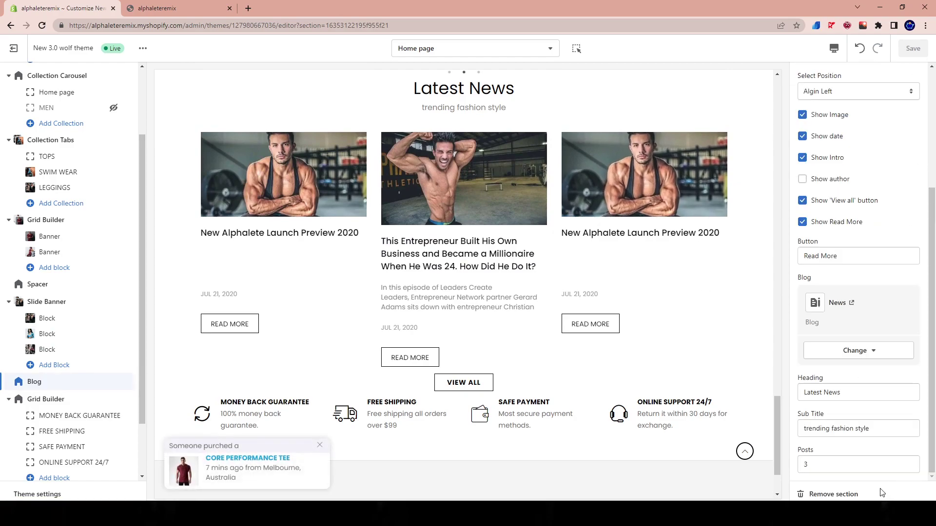
- Hide the Blog section from the home page and save the theme
{"action": "scroll", "coordinate": [583, 420], "scroll_direction": "up", "scroll_amount": 1}
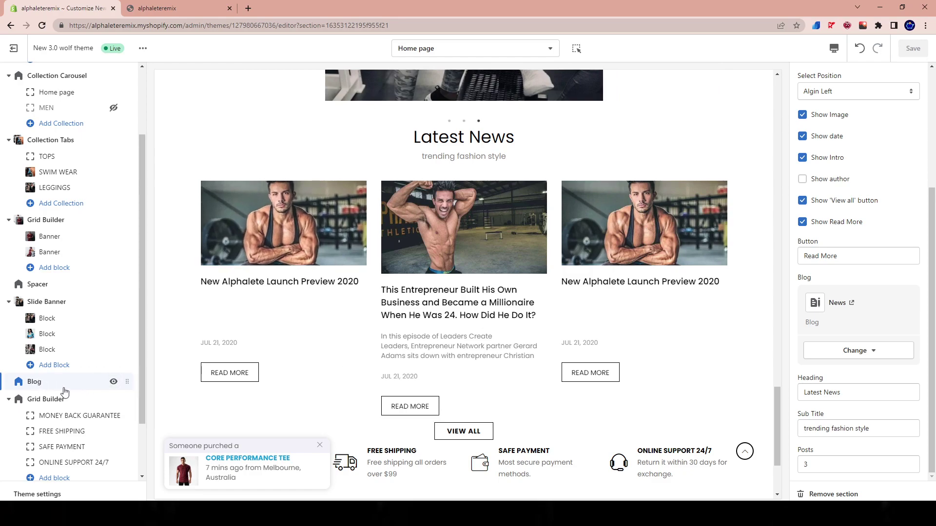
{"action": "left_click", "coordinate": [113, 383]}
{"action": "scroll", "coordinate": [449, 289], "scroll_direction": "up", "scroll_amount": 3}
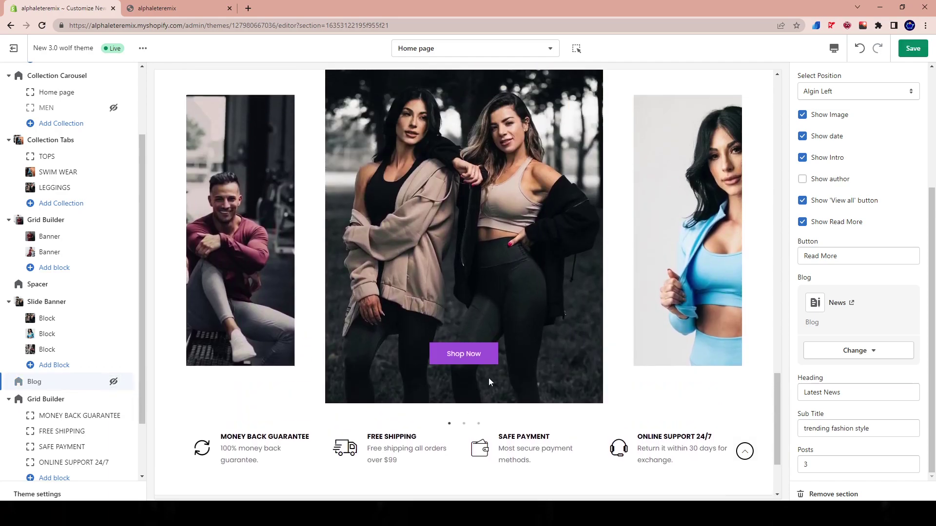
{"action": "scroll", "coordinate": [489, 253], "scroll_direction": "down", "scroll_amount": 2}
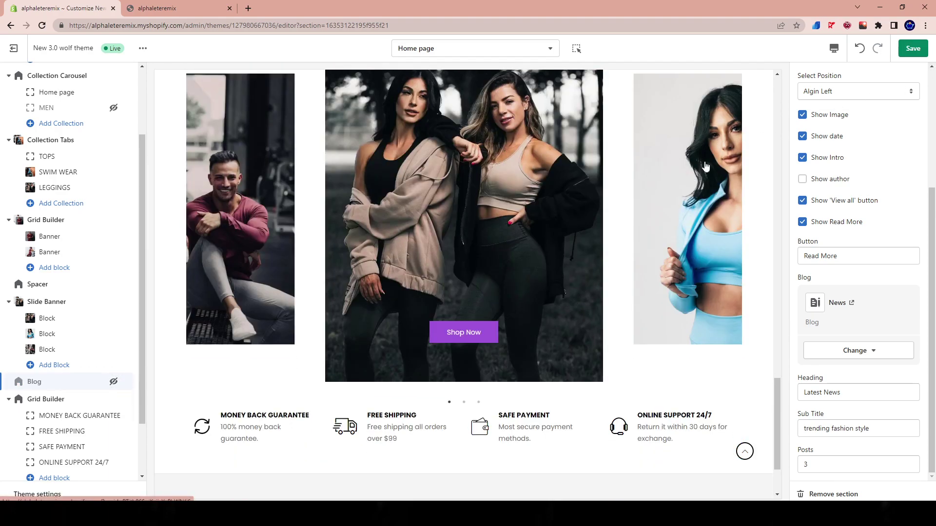
{"action": "left_click", "coordinate": [913, 48]}
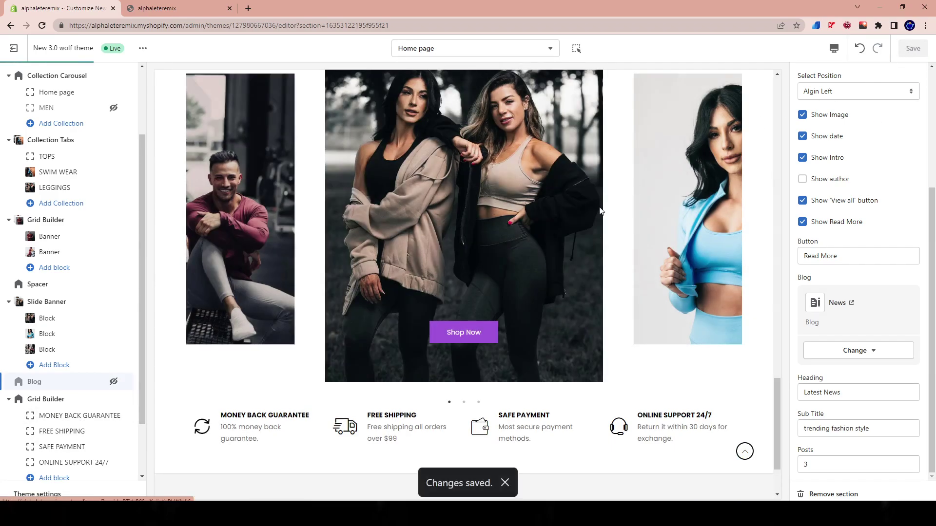
- Look over the home page preview from the new arrivals carousel down to the footer
{"action": "scroll", "coordinate": [580, 295], "scroll_direction": "up", "scroll_amount": 15}
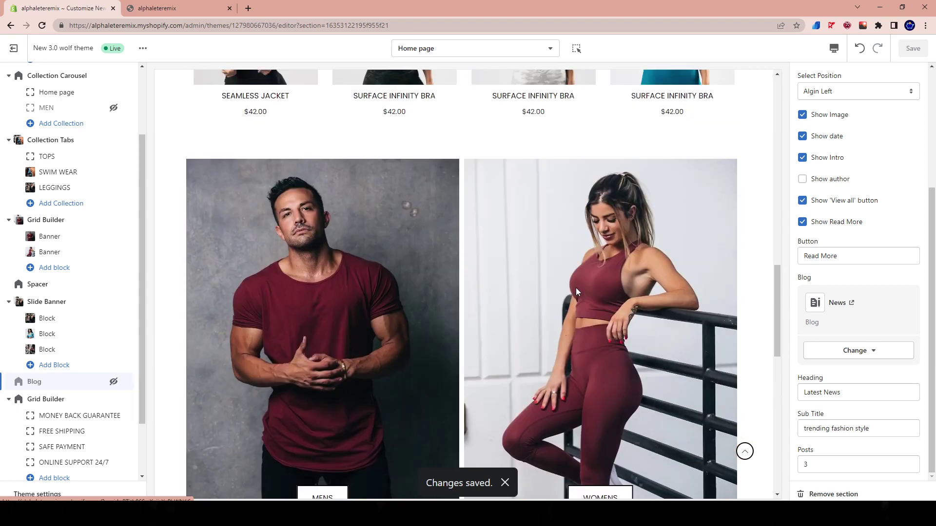
{"action": "scroll", "coordinate": [583, 296], "scroll_direction": "up", "scroll_amount": 9}
{"action": "scroll", "coordinate": [542, 244], "scroll_direction": "down", "scroll_amount": 15}
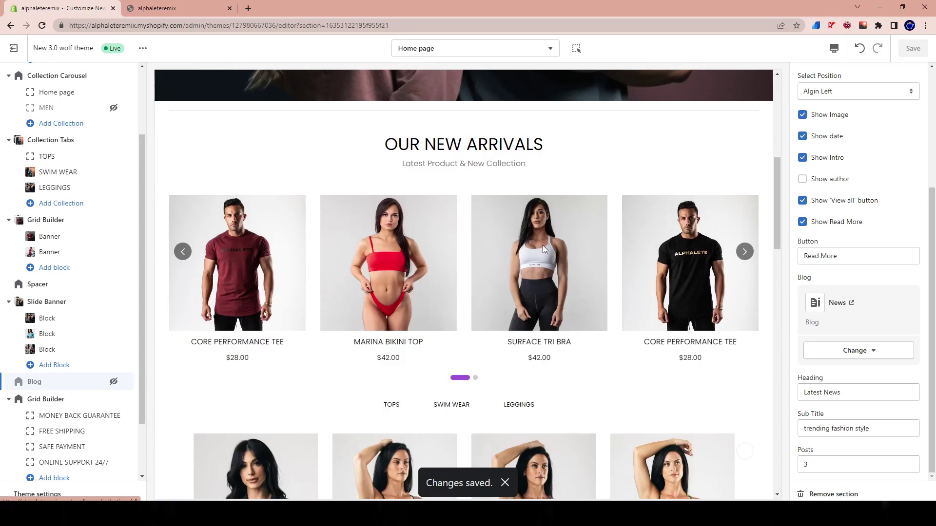
{"action": "scroll", "coordinate": [541, 247], "scroll_direction": "down", "scroll_amount": 12}
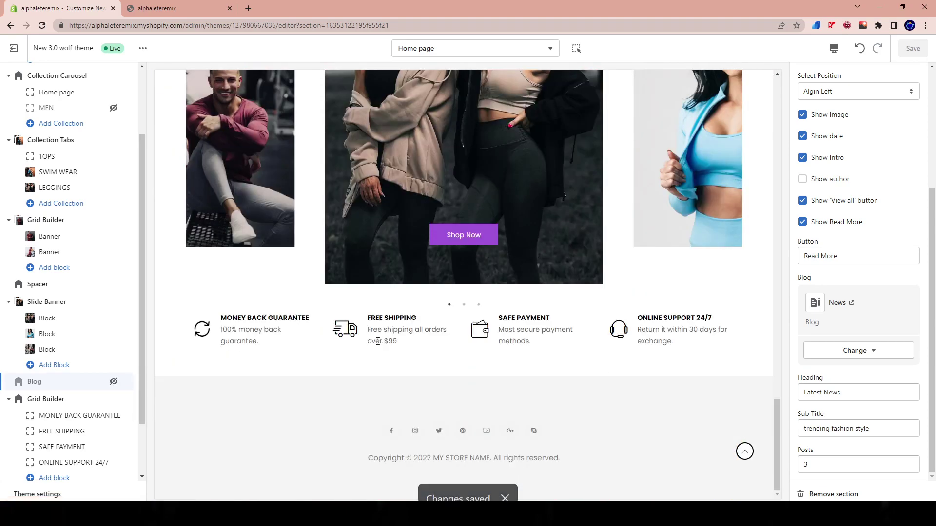
- Examine the icon, title and text settings of the FREE SHIPPING block in the lower Grid Builder section
{"action": "scroll", "coordinate": [144, 393], "scroll_direction": "down", "scroll_amount": 2}
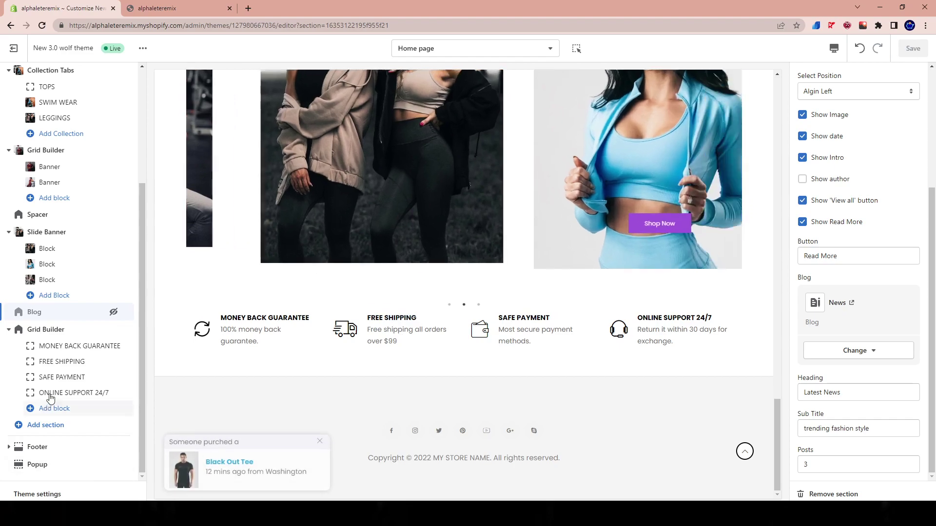
{"action": "left_click", "coordinate": [58, 347]}
{"action": "left_click", "coordinate": [62, 368]}
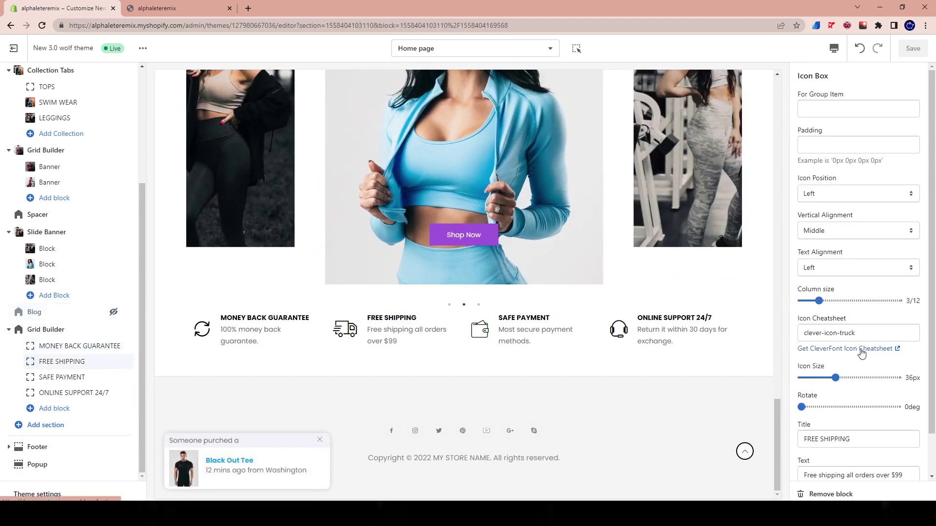
{"action": "scroll", "coordinate": [856, 360], "scroll_direction": "down", "scroll_amount": 1}
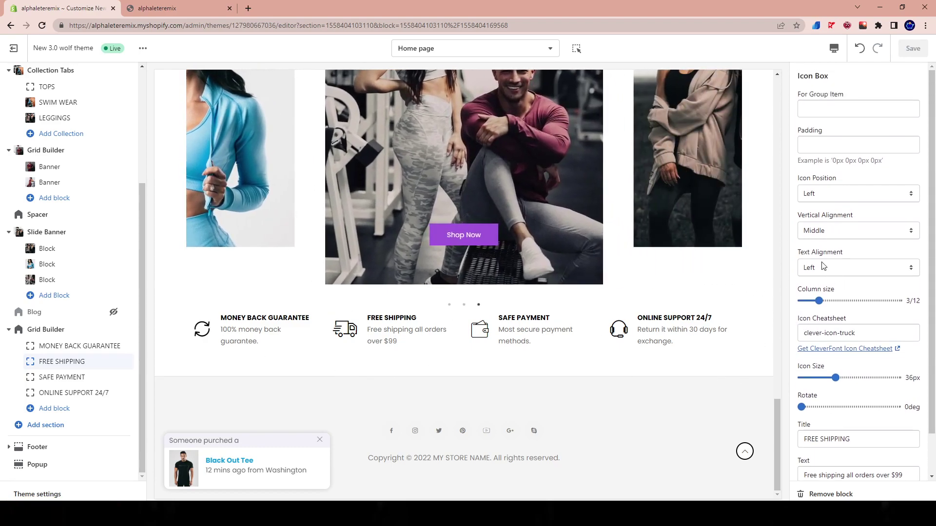
{"action": "scroll", "coordinate": [874, 336], "scroll_direction": "down", "scroll_amount": 1}
{"action": "left_click_drag", "start_coordinate": [884, 451], "coordinate": [803, 430]}
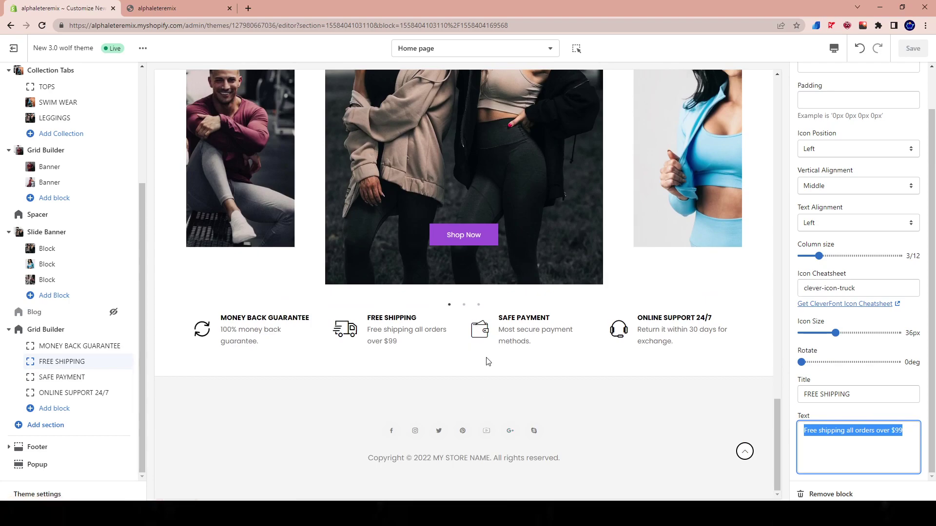
- Return to the start of the home page preview and open the live store view in a new browser tab
{"action": "scroll", "coordinate": [585, 234], "scroll_direction": "up", "scroll_amount": 15}
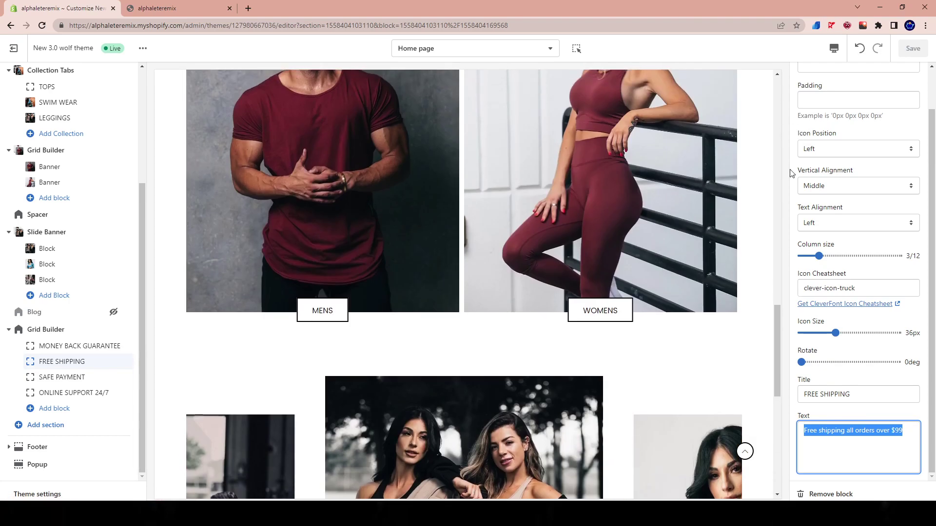
{"action": "scroll", "coordinate": [626, 242], "scroll_direction": "up", "scroll_amount": 3}
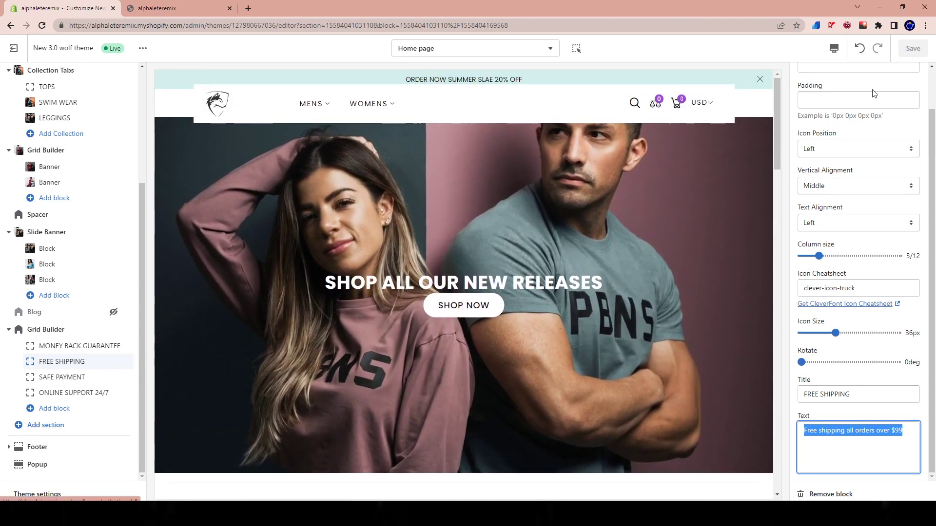
{"action": "left_click", "coordinate": [834, 48]}
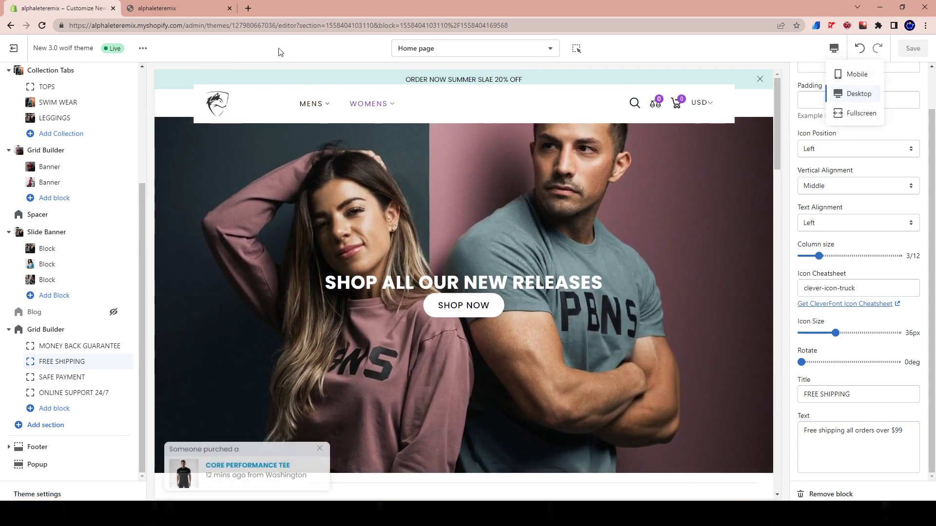
{"action": "left_click", "coordinate": [144, 48]}
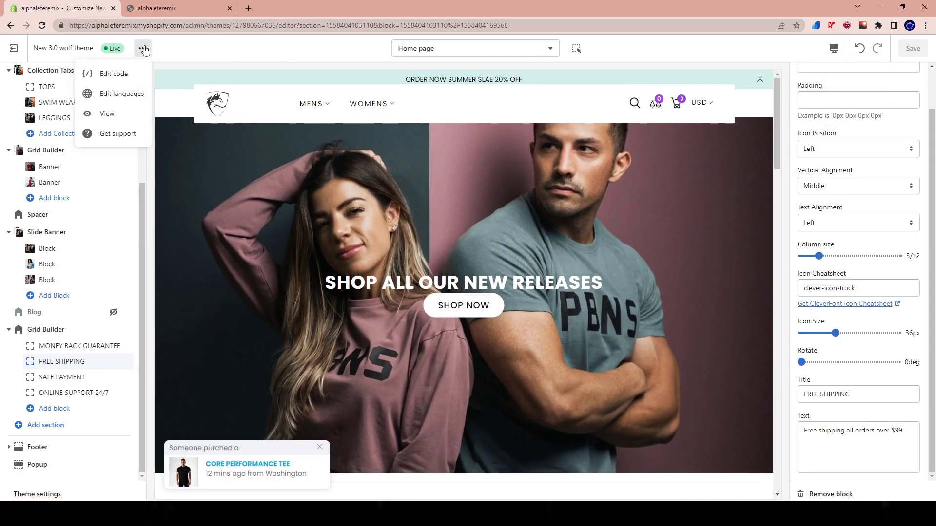
{"action": "left_click", "coordinate": [115, 113]}
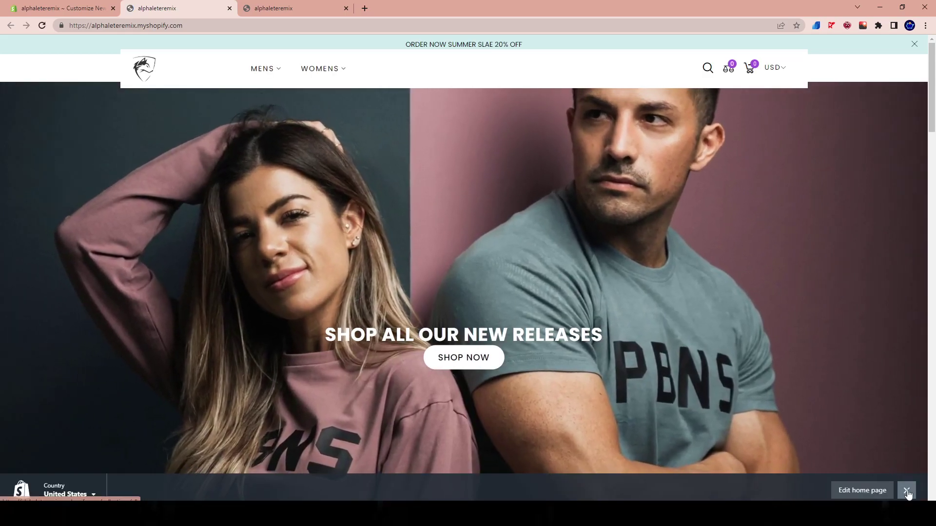
- Check the new arrivals carousel on the live store by advancing through its products
{"action": "scroll", "coordinate": [765, 417], "scroll_direction": "down", "scroll_amount": 4}
{"action": "scroll", "coordinate": [757, 414], "scroll_direction": "down", "scroll_amount": 9}
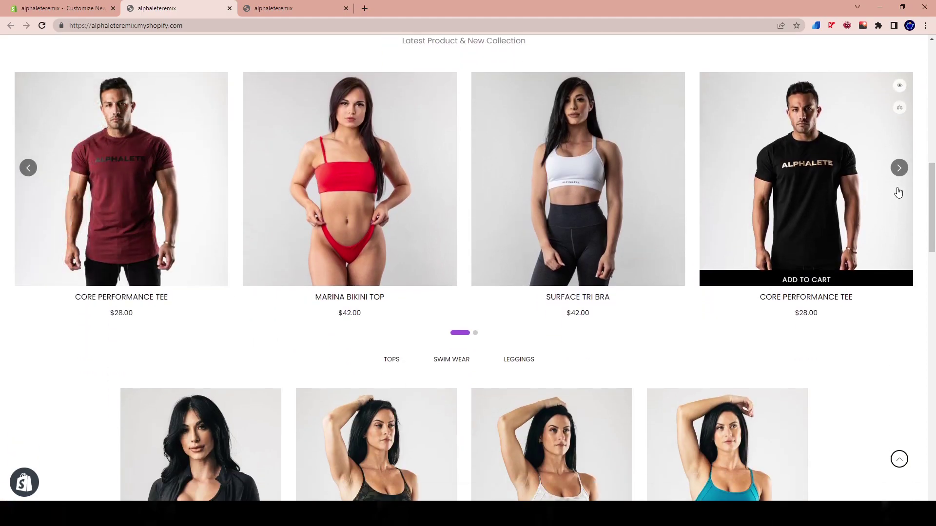
{"action": "left_click", "coordinate": [899, 168]}
{"action": "left_click", "coordinate": [899, 167]}
{"action": "left_click", "coordinate": [899, 167]}
{"action": "left_click", "coordinate": [899, 168]}
- Check the Swim Wear, Leggings and Tops collection tabs and the Mens and Womens banners on the live store
{"action": "scroll", "coordinate": [476, 294], "scroll_direction": "down", "scroll_amount": 5}
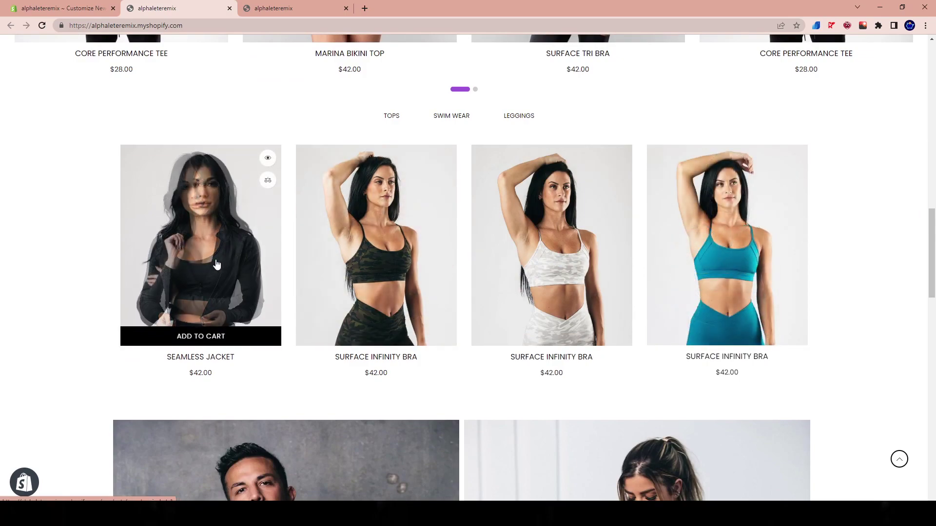
{"action": "left_click", "coordinate": [463, 123]}
{"action": "left_click", "coordinate": [515, 117]}
{"action": "left_click", "coordinate": [396, 126]}
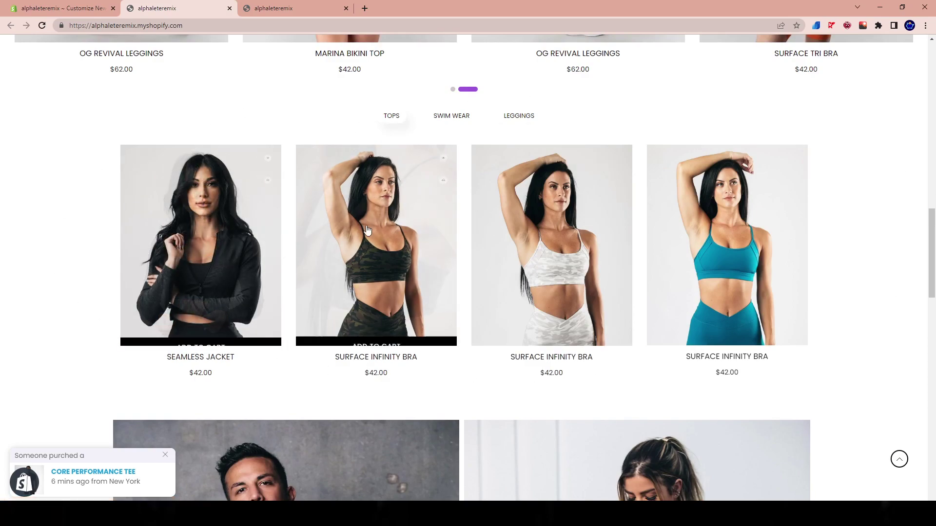
{"action": "scroll", "coordinate": [280, 351], "scroll_direction": "down", "scroll_amount": 4}
{"action": "scroll", "coordinate": [274, 350], "scroll_direction": "down", "scroll_amount": 3}
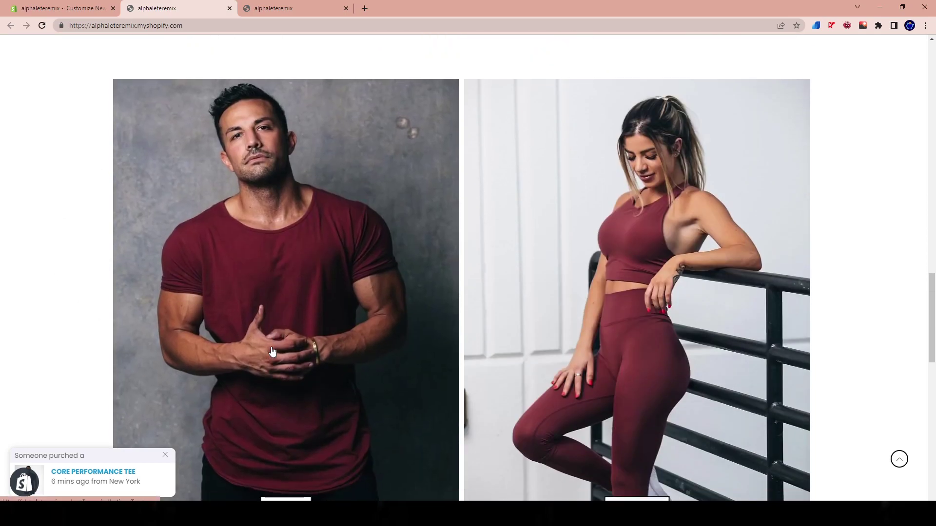
{"action": "scroll", "coordinate": [382, 341], "scroll_direction": "down", "scroll_amount": 2}
{"action": "scroll", "coordinate": [561, 307], "scroll_direction": "up", "scroll_amount": 1}
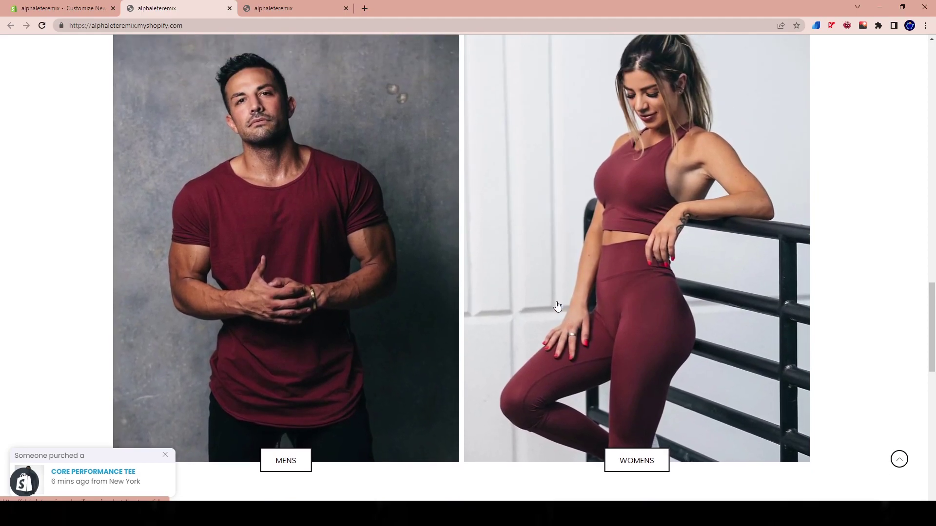
- Review the Mens and Womens banners, the slide banner and the service guarantee row on the live store's home page
{"action": "scroll", "coordinate": [293, 308], "scroll_direction": "up", "scroll_amount": 1}
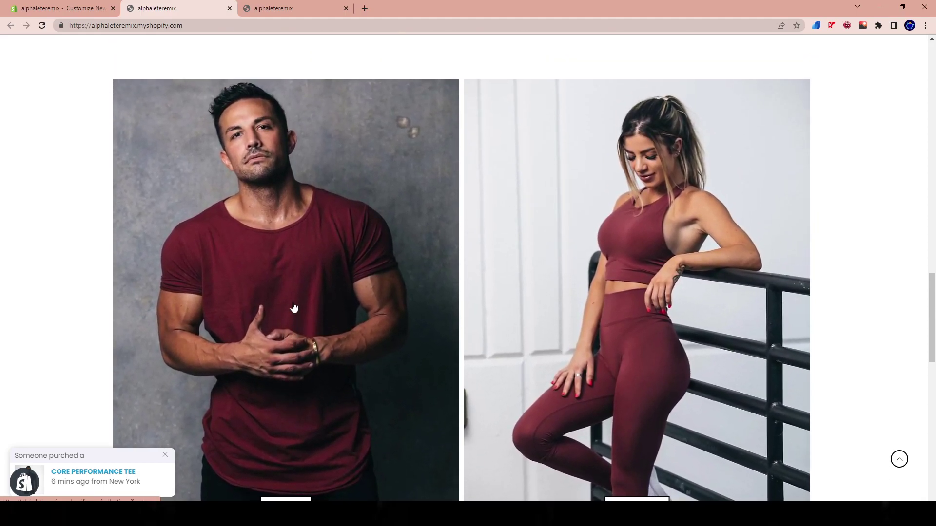
{"action": "scroll", "coordinate": [493, 322], "scroll_direction": "down", "scroll_amount": 3}
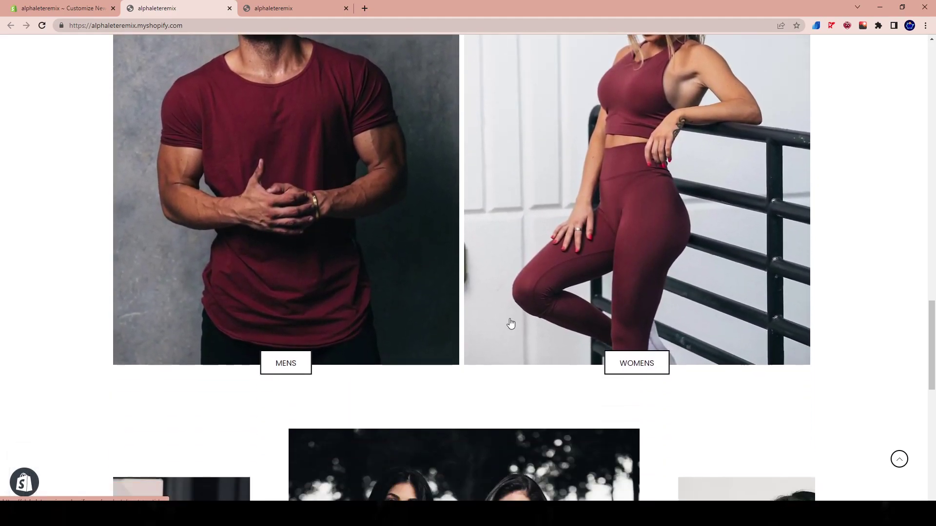
{"action": "scroll", "coordinate": [493, 323], "scroll_direction": "down", "scroll_amount": 7}
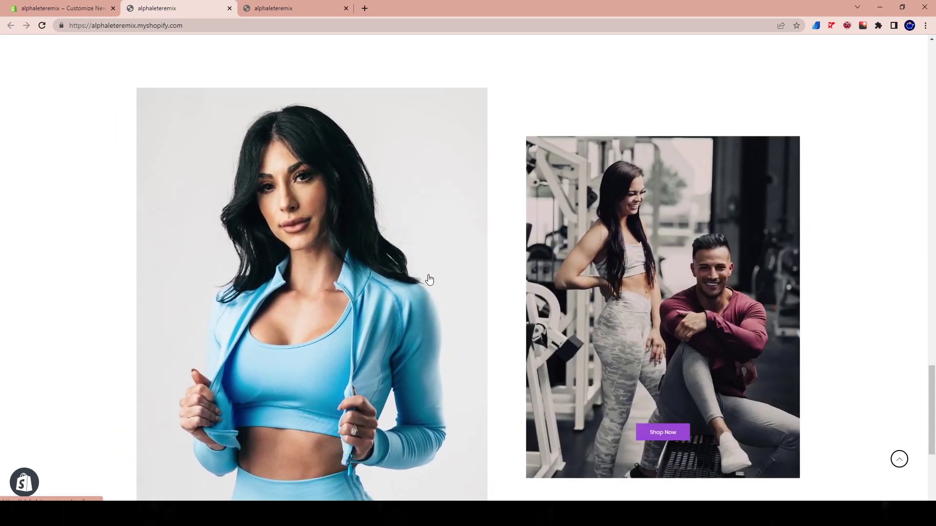
{"action": "scroll", "coordinate": [443, 287], "scroll_direction": "down", "scroll_amount": 4}
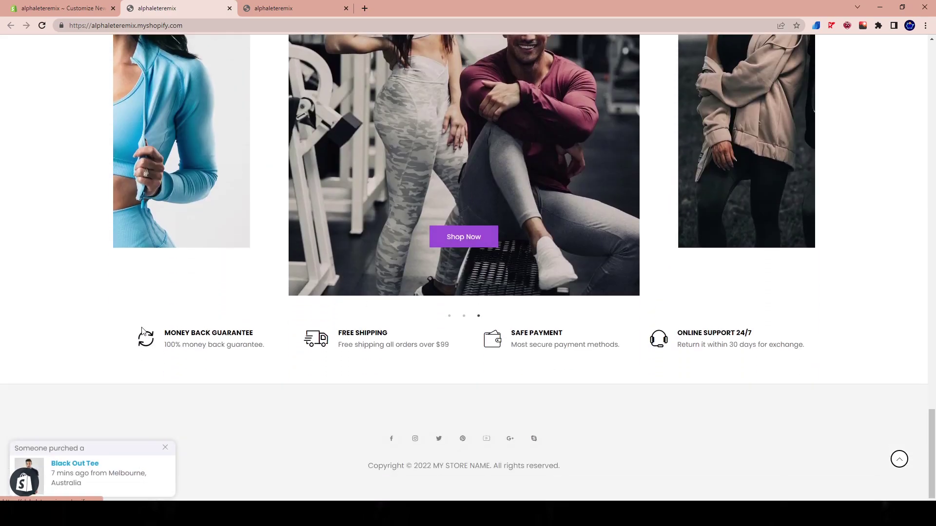
{"action": "left_click_drag", "start_coordinate": [142, 330], "coordinate": [597, 341]}
- Return to the Tops collection tab on the live store and open the teal SURFACE INFINITY BRA product
{"action": "scroll", "coordinate": [520, 371], "scroll_direction": "up", "scroll_amount": 10}
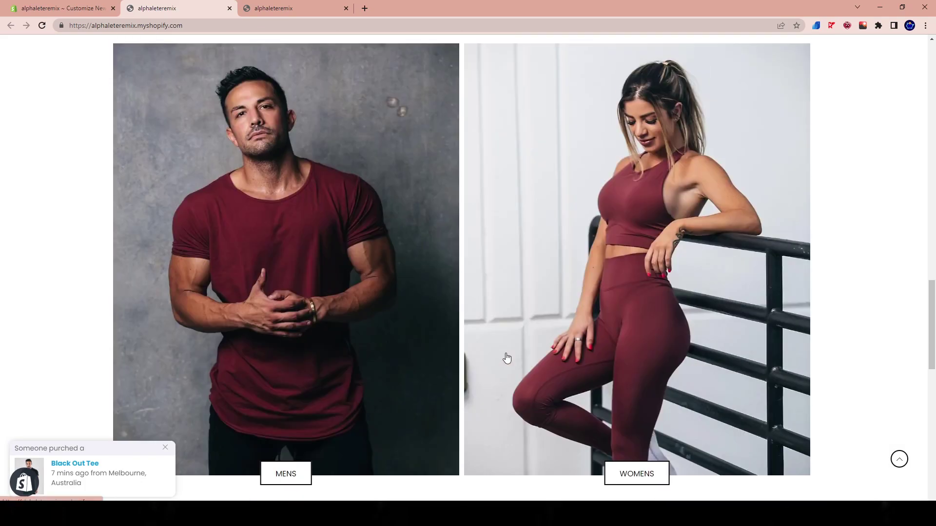
{"action": "scroll", "coordinate": [507, 359], "scroll_direction": "up", "scroll_amount": 15}
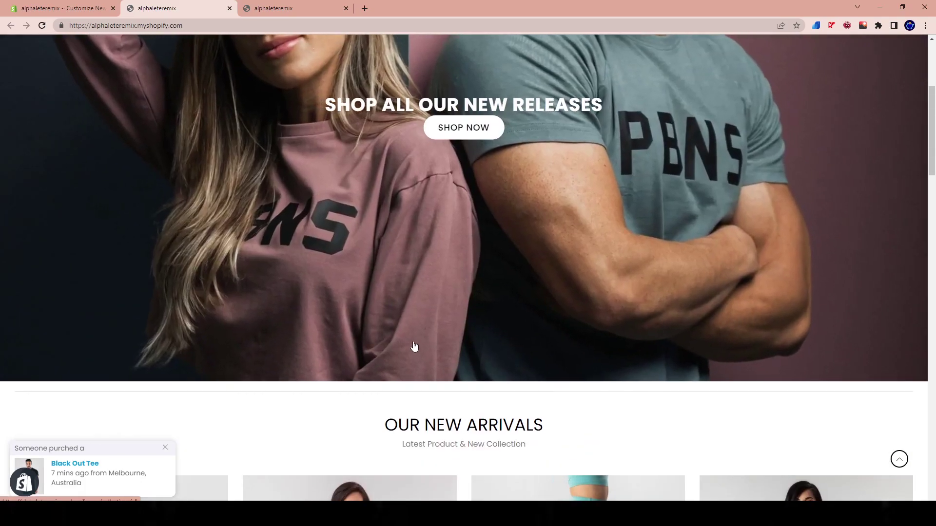
{"action": "scroll", "coordinate": [415, 346], "scroll_direction": "up", "scroll_amount": 5}
{"action": "scroll", "coordinate": [401, 349], "scroll_direction": "down", "scroll_amount": 12}
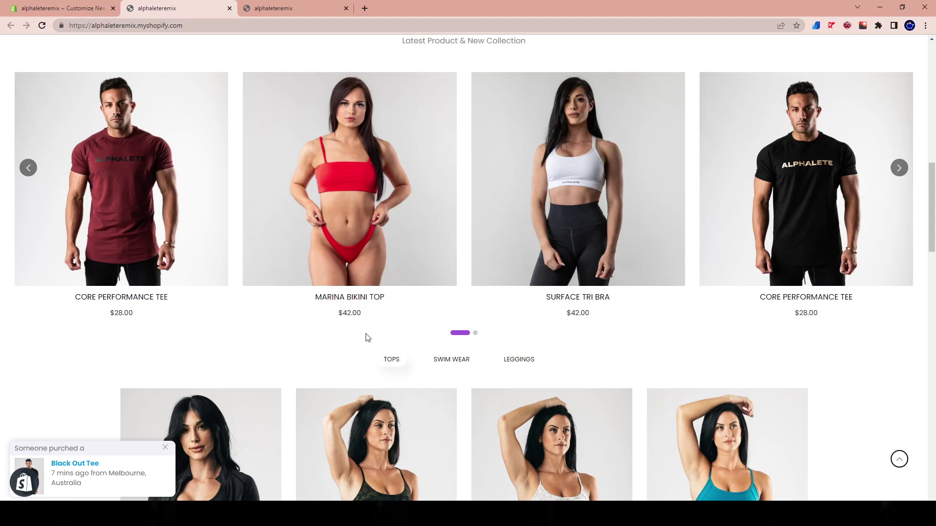
{"action": "scroll", "coordinate": [368, 338], "scroll_direction": "down", "scroll_amount": 4}
{"action": "left_click", "coordinate": [684, 293]}
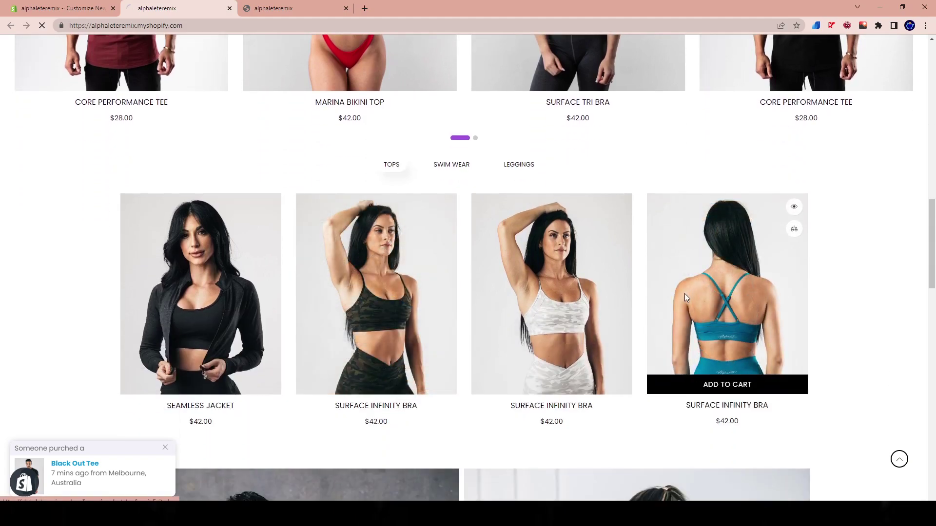
- Examine the live product page of the teal bra, including its title, sold counter, purchase options, delivery information and lower sections
{"action": "scroll", "coordinate": [447, 273], "scroll_direction": "down", "scroll_amount": 4}
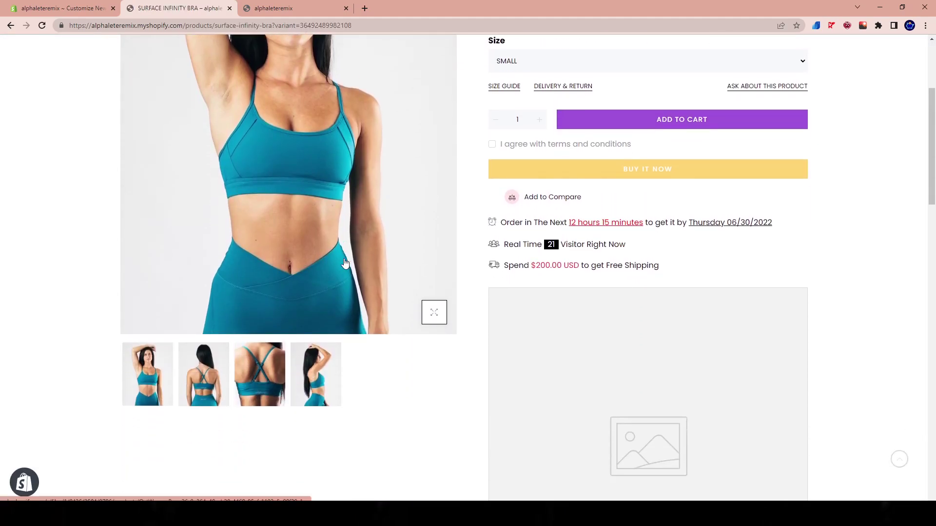
{"action": "scroll", "coordinate": [658, 261], "scroll_direction": "up", "scroll_amount": 4}
{"action": "left_click_drag", "start_coordinate": [471, 123], "coordinate": [603, 124]}
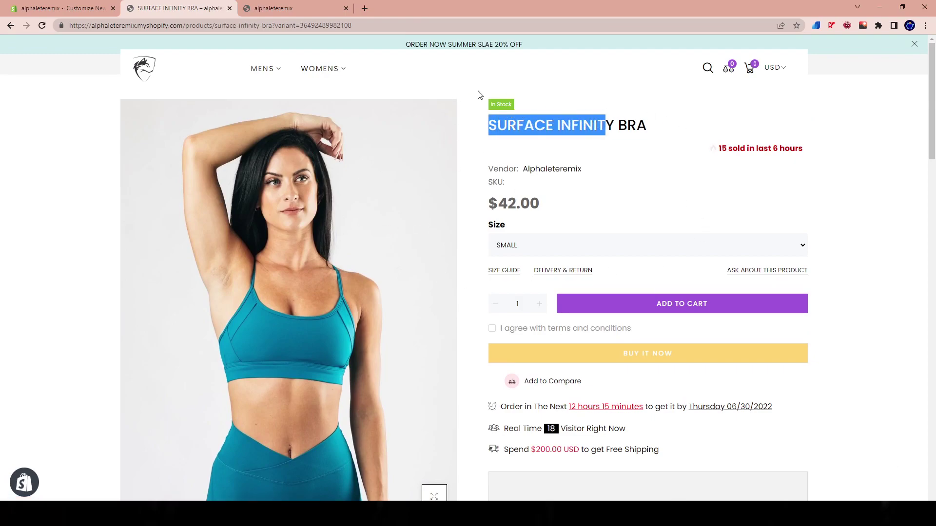
{"action": "left_click_drag", "start_coordinate": [713, 150], "coordinate": [769, 149]}
{"action": "scroll", "coordinate": [653, 317], "scroll_direction": "down", "scroll_amount": 2}
{"action": "left_click_drag", "start_coordinate": [674, 353], "coordinate": [521, 310]}
{"action": "left_click", "coordinate": [711, 335]}
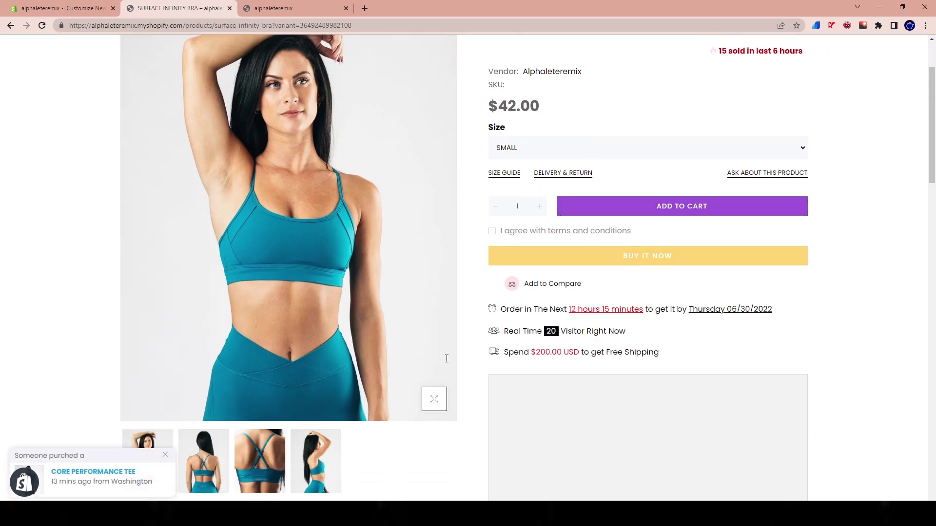
{"action": "scroll", "coordinate": [468, 342], "scroll_direction": "down", "scroll_amount": 20}
{"action": "scroll", "coordinate": [481, 285], "scroll_direction": "down", "scroll_amount": 5}
{"action": "scroll", "coordinate": [416, 248], "scroll_direction": "up", "scroll_amount": 20}
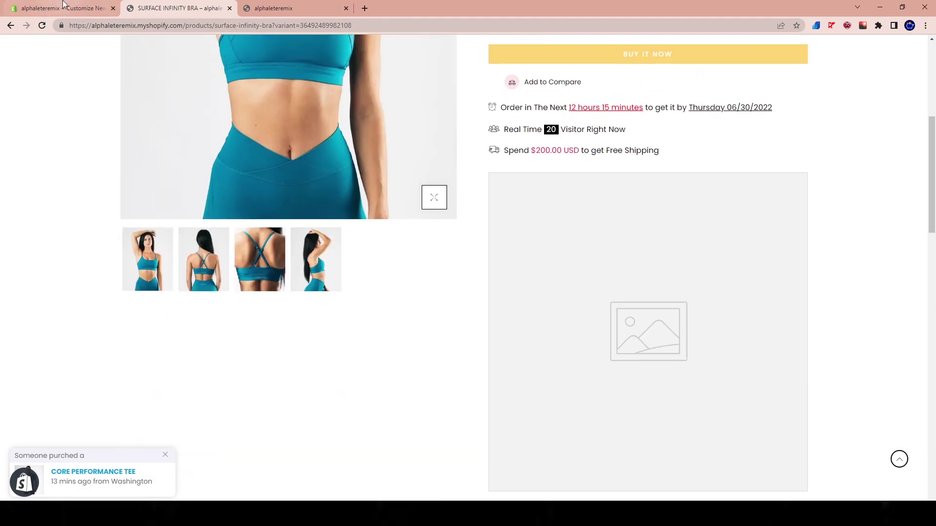
- Switch back to the theme editor and open the Default product template
{"action": "left_click", "coordinate": [64, 6]}
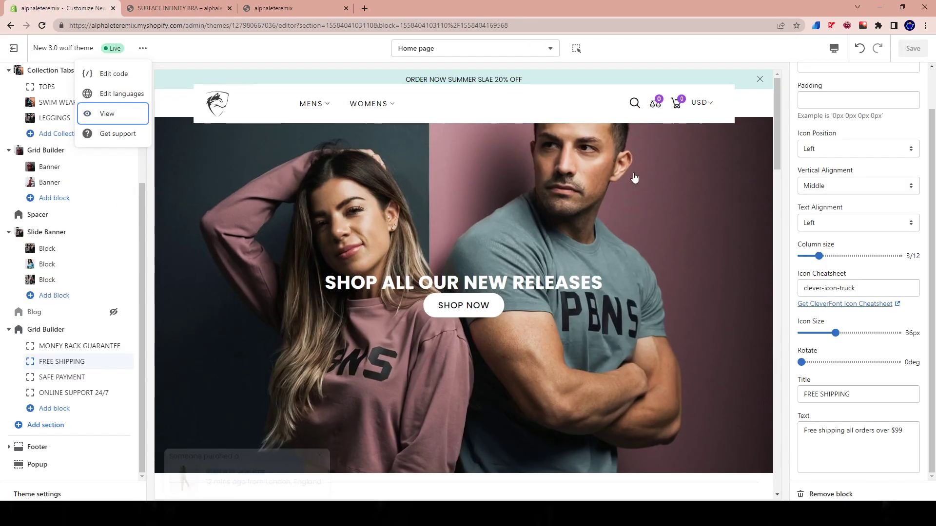
{"action": "left_click", "coordinate": [423, 52]}
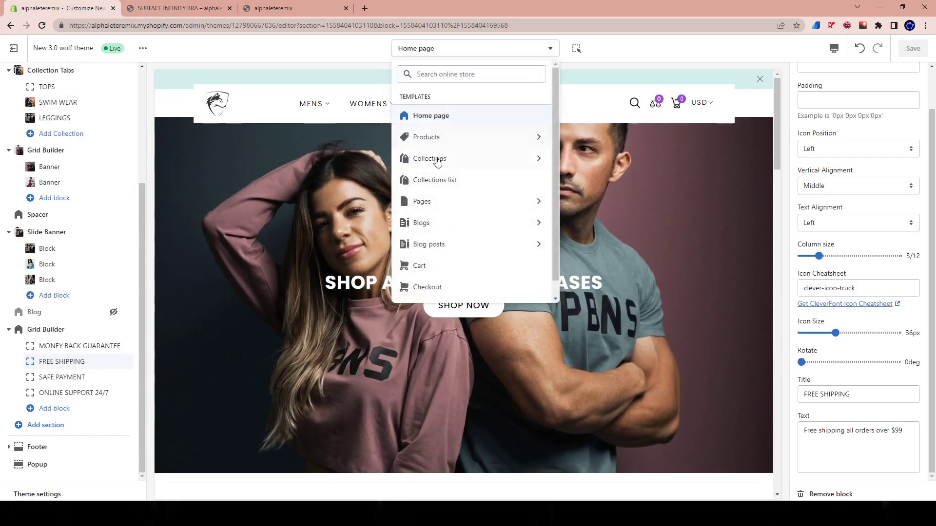
{"action": "left_click", "coordinate": [424, 136]}
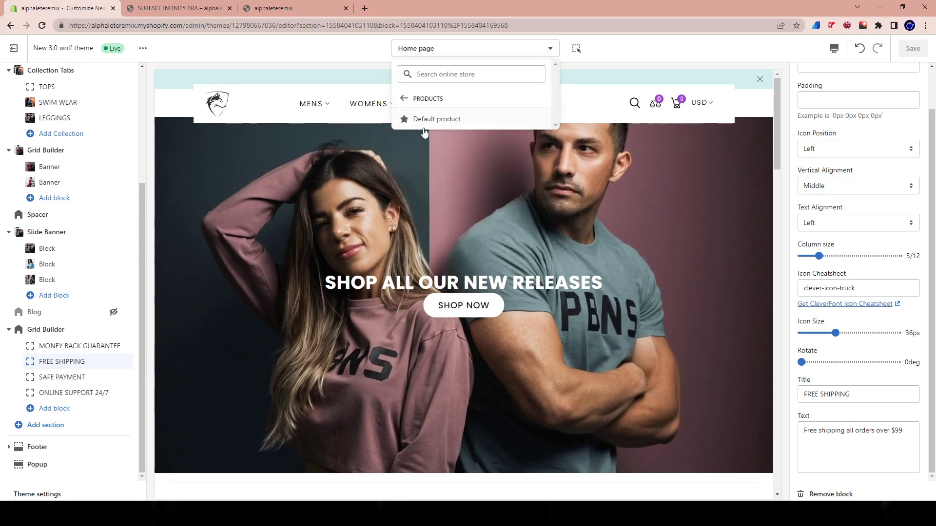
{"action": "left_click", "coordinate": [428, 120]}
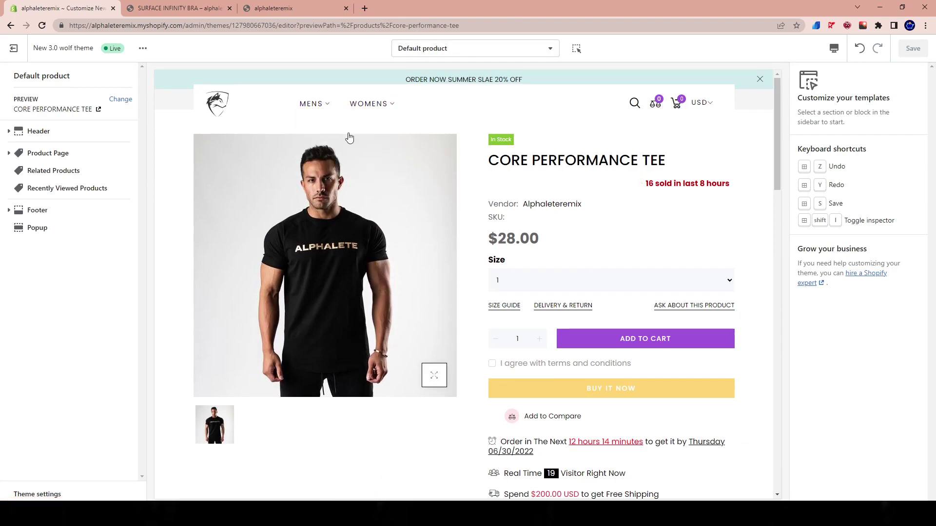
- Return the editor preview to the home page and open the white camouflage SURFACE INFINITY BRA from the Tops collection
{"action": "left_click", "coordinate": [234, 113]}
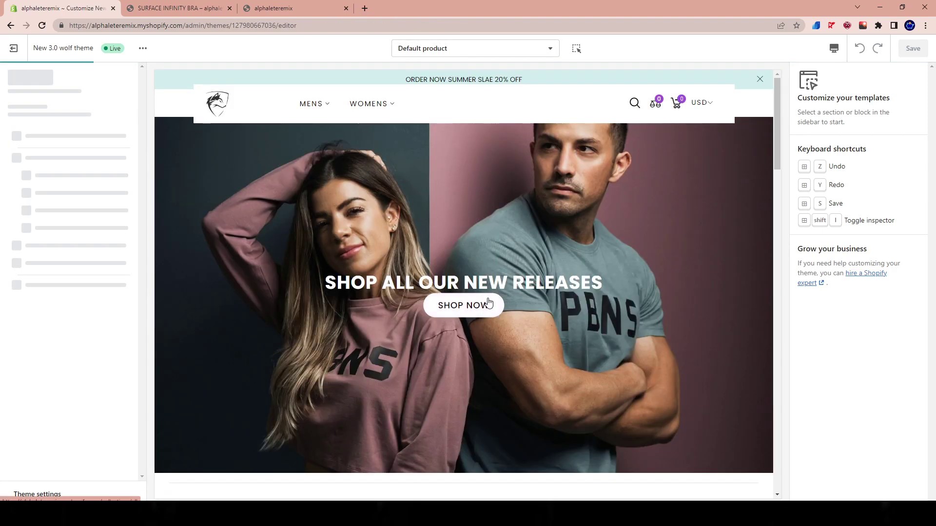
{"action": "scroll", "coordinate": [433, 305], "scroll_direction": "down", "scroll_amount": 7}
{"action": "scroll", "coordinate": [486, 303], "scroll_direction": "down", "scroll_amount": 5}
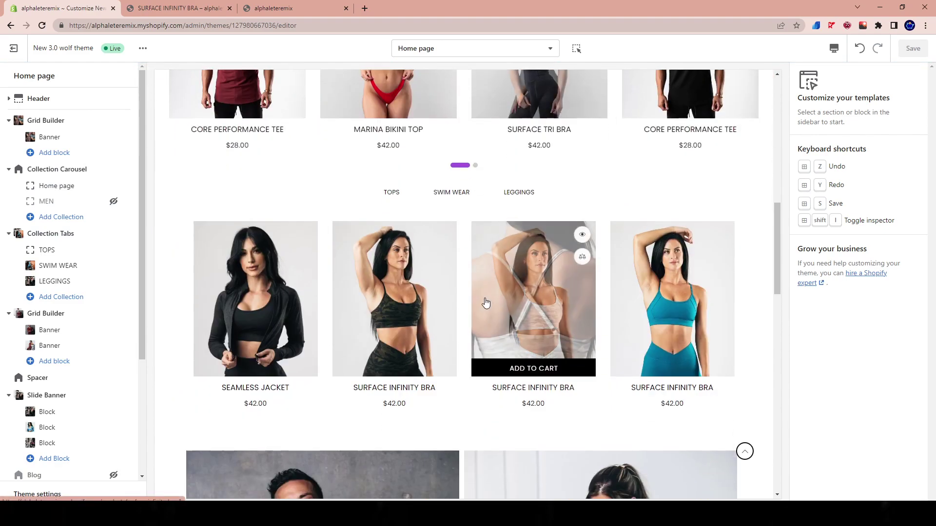
{"action": "left_click", "coordinate": [539, 295]}
- Examine the white camouflage bra's product page preview, from the image gallery down to the categories and share links
{"action": "scroll", "coordinate": [438, 294], "scroll_direction": "down", "scroll_amount": 4}
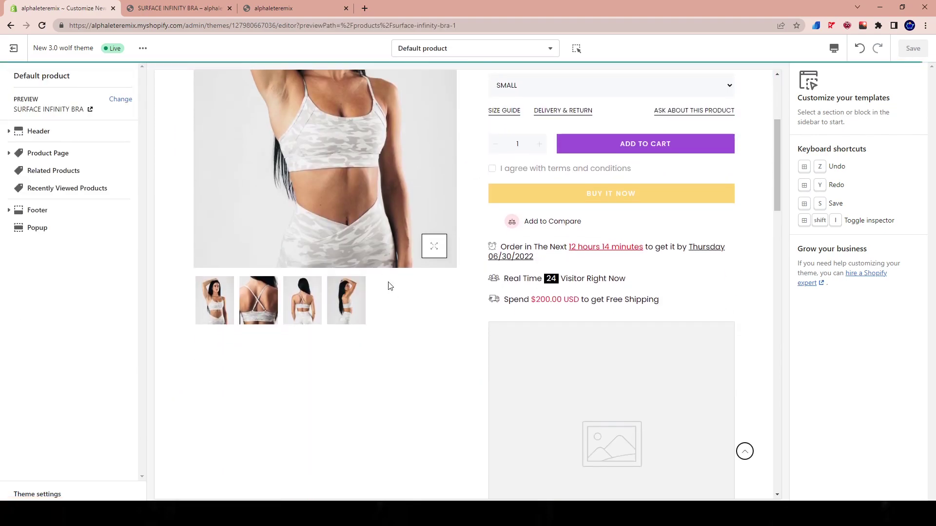
{"action": "scroll", "coordinate": [451, 291], "scroll_direction": "up", "scroll_amount": 3}
{"action": "scroll", "coordinate": [427, 365], "scroll_direction": "down", "scroll_amount": 2}
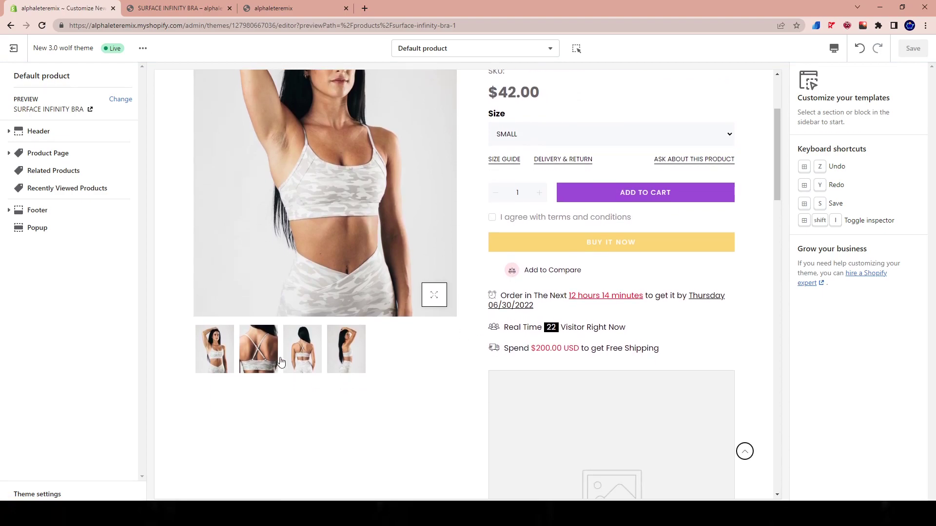
{"action": "scroll", "coordinate": [313, 344], "scroll_direction": "up", "scroll_amount": 3}
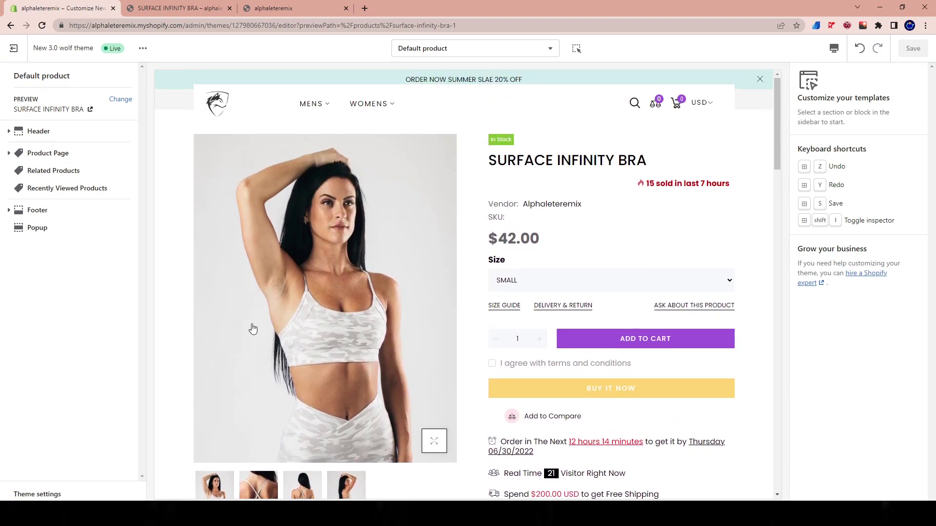
{"action": "left_click", "coordinate": [336, 497]}
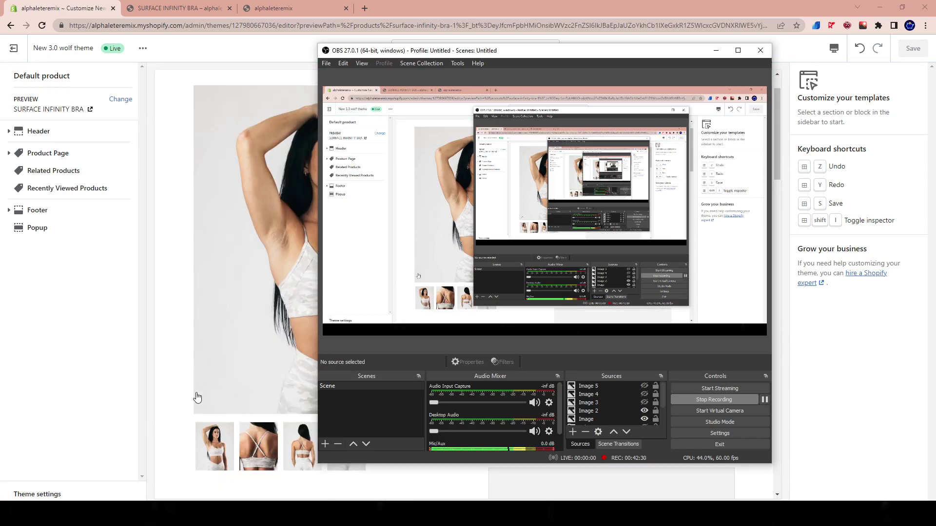
{"action": "left_click", "coordinate": [174, 383]}
{"action": "scroll", "coordinate": [639, 443], "scroll_direction": "down", "scroll_amount": 15}
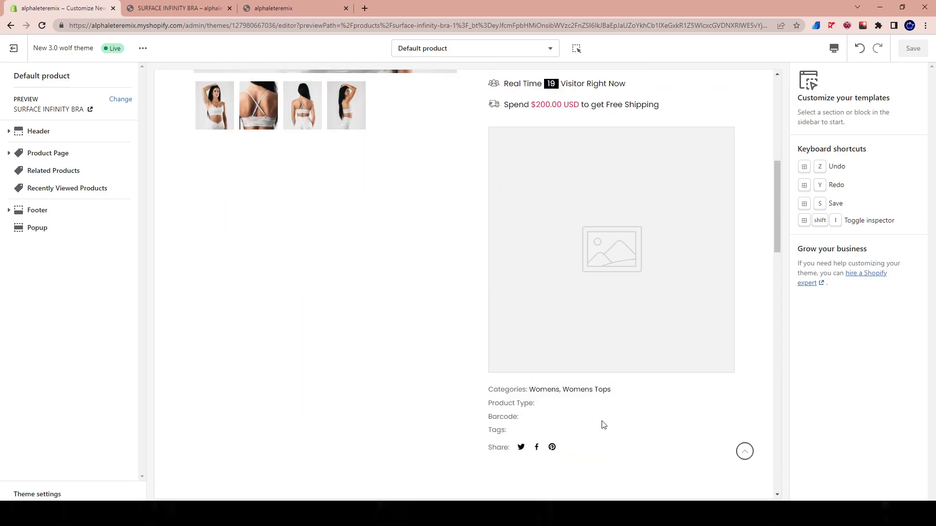
{"action": "scroll", "coordinate": [593, 424], "scroll_direction": "up", "scroll_amount": 12}
{"action": "scroll", "coordinate": [572, 414], "scroll_direction": "up", "scroll_amount": 2}
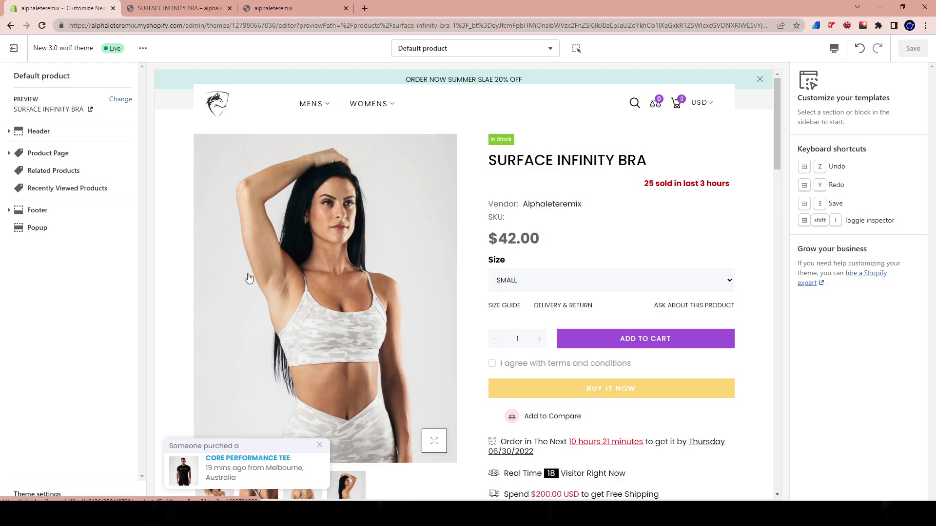
- Open the Product Page section's settings and check which product layouts are available
{"action": "left_click", "coordinate": [46, 153]}
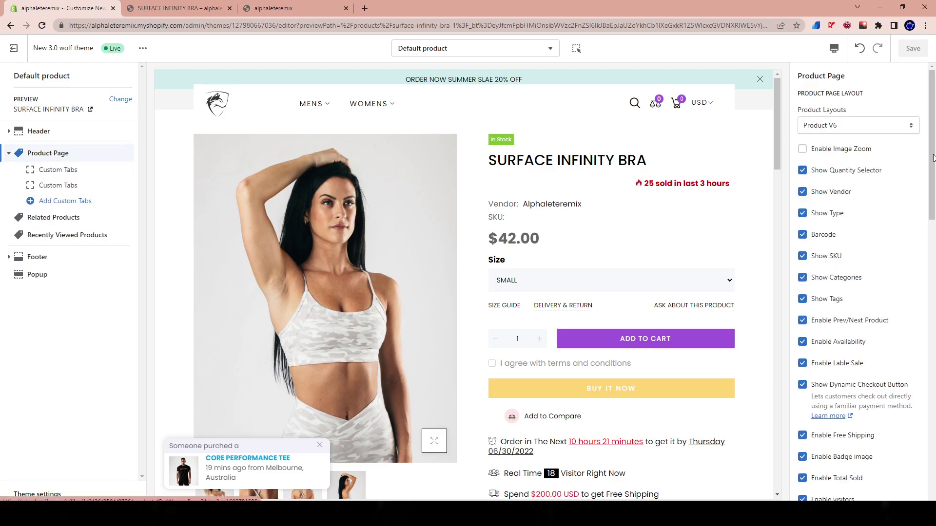
{"action": "left_click", "coordinate": [858, 126]}
{"action": "left_click", "coordinate": [340, 142]}
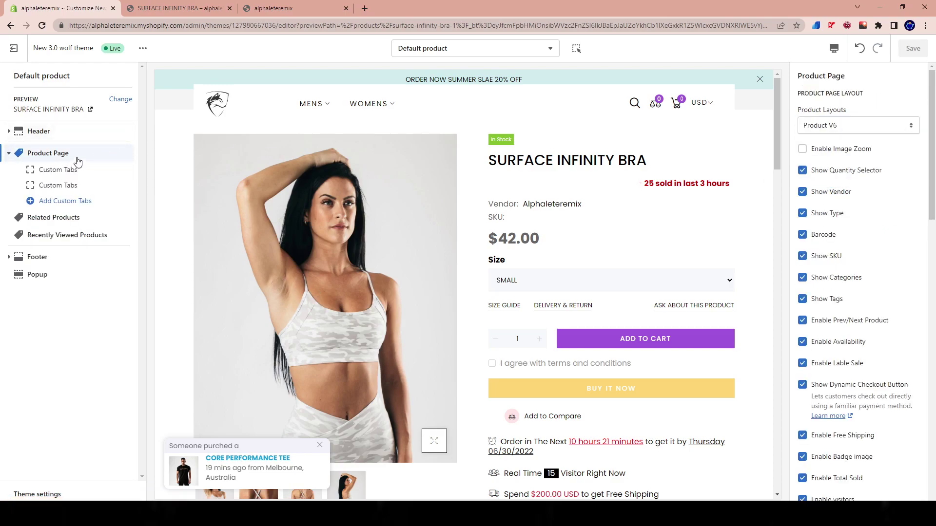
{"action": "left_click", "coordinate": [868, 127]}
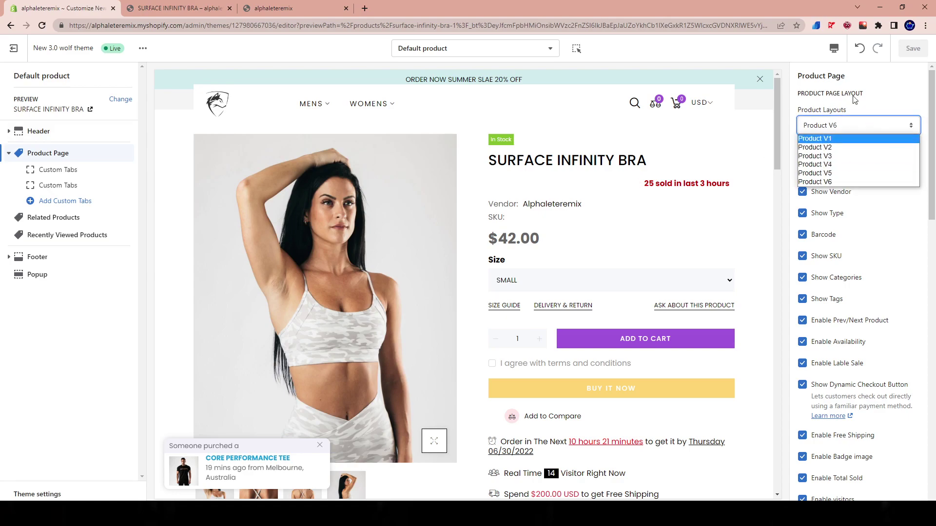
{"action": "left_click", "coordinate": [781, 110]}
- Inspect the product title and the sold-in-last-hours counter in the product page preview
{"action": "scroll", "coordinate": [496, 223], "scroll_direction": "down", "scroll_amount": 2}
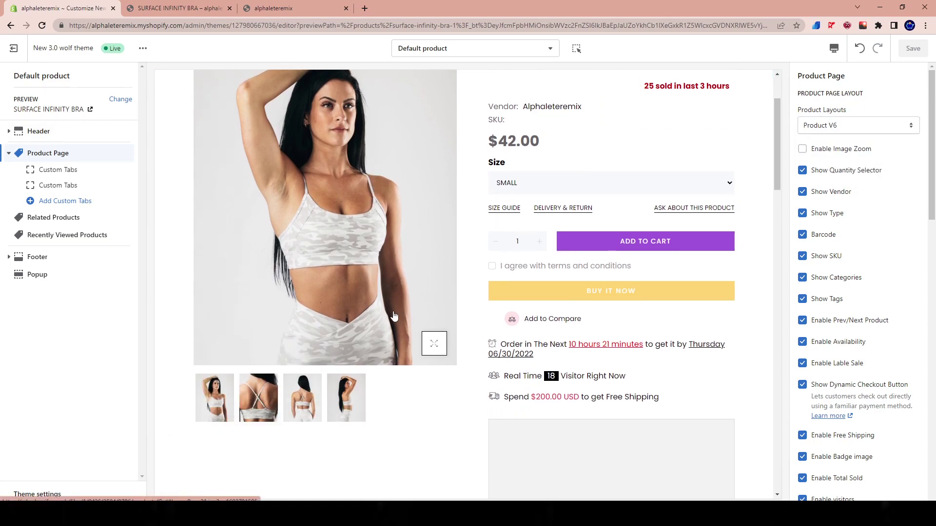
{"action": "scroll", "coordinate": [390, 311], "scroll_direction": "up", "scroll_amount": 2}
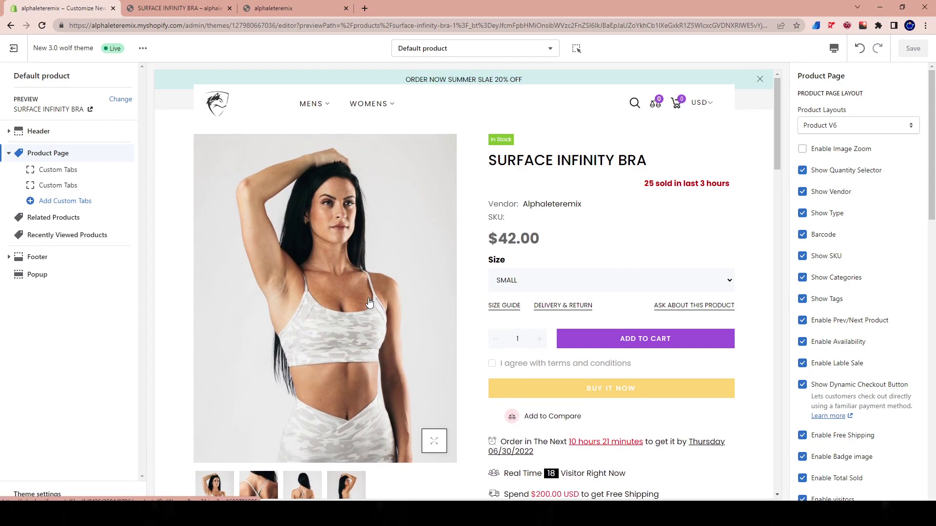
{"action": "left_click_drag", "start_coordinate": [507, 161], "coordinate": [647, 179]}
{"action": "left_click", "coordinate": [706, 182]}
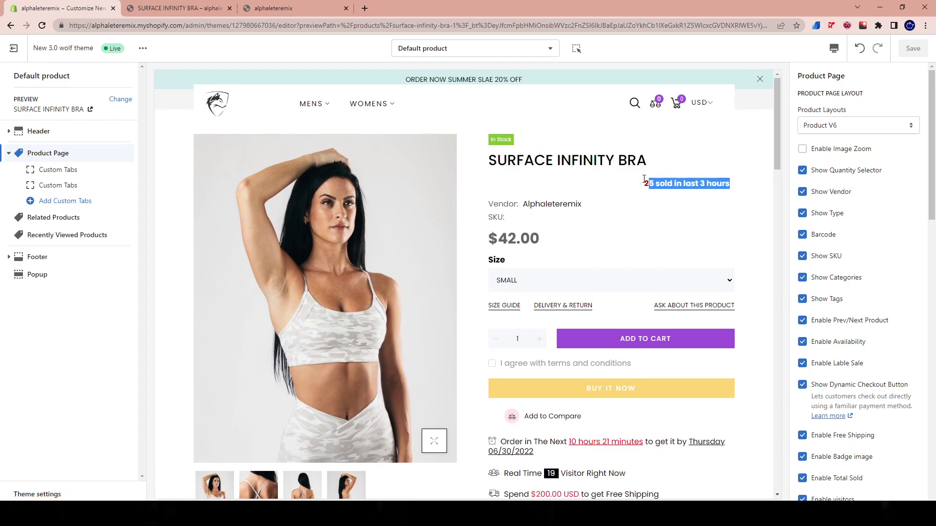
{"action": "left_click", "coordinate": [637, 186]}
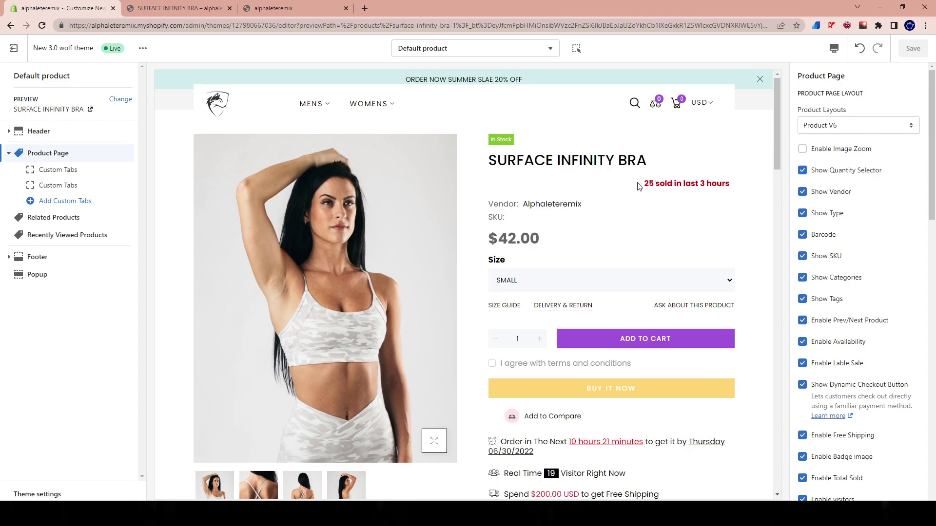
{"action": "left_click_drag", "start_coordinate": [666, 181], "coordinate": [722, 181]}
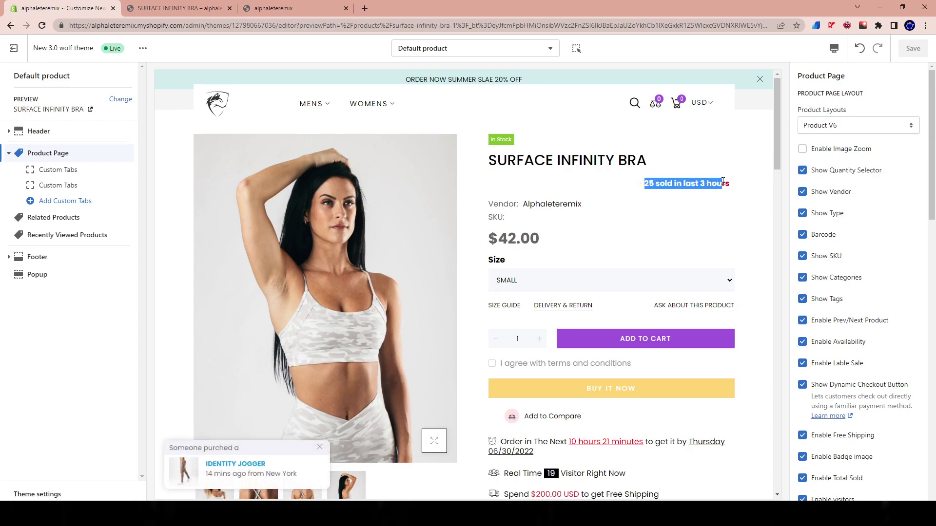
- Inspect the product price and the free shipping threshold line in the product page preview
{"action": "scroll", "coordinate": [581, 201], "scroll_direction": "down", "scroll_amount": 1}
{"action": "left_click_drag", "start_coordinate": [488, 189], "coordinate": [502, 186]}
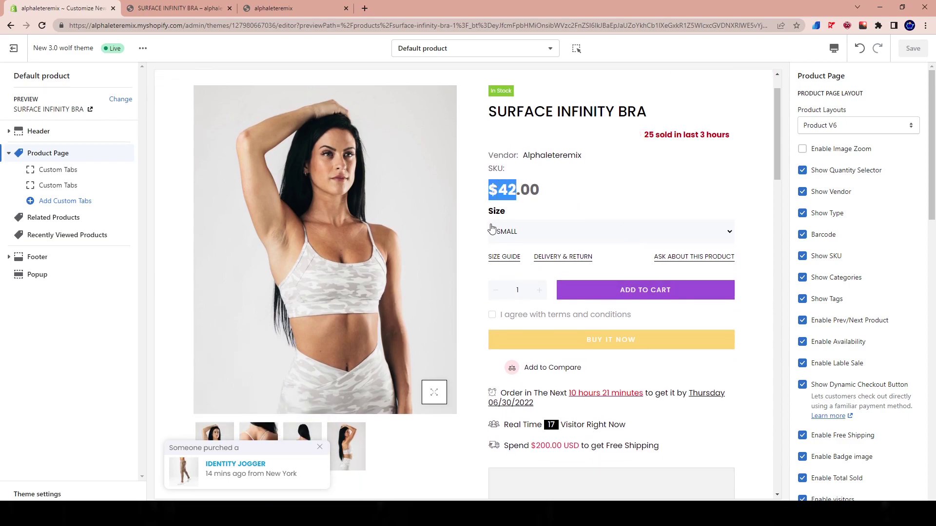
{"action": "scroll", "coordinate": [631, 238], "scroll_direction": "down", "scroll_amount": 1}
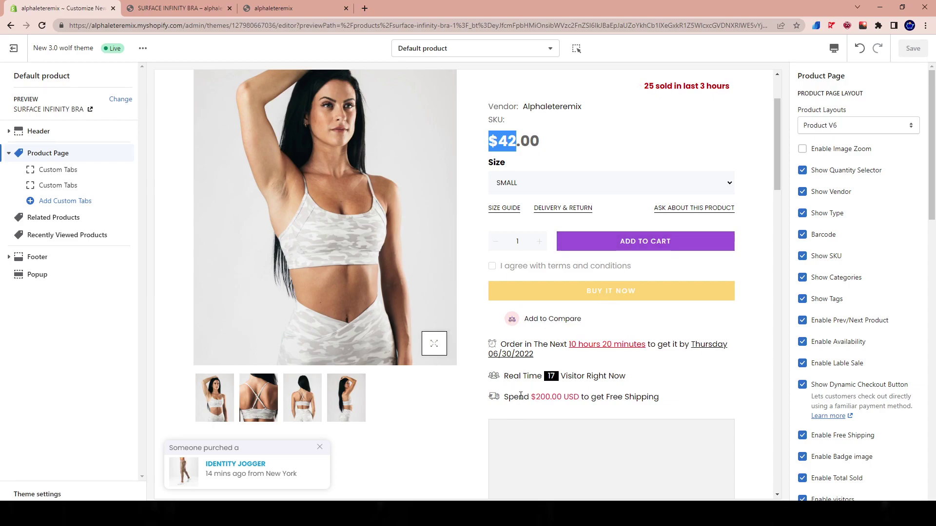
{"action": "left_click_drag", "start_coordinate": [504, 397], "coordinate": [613, 395]}
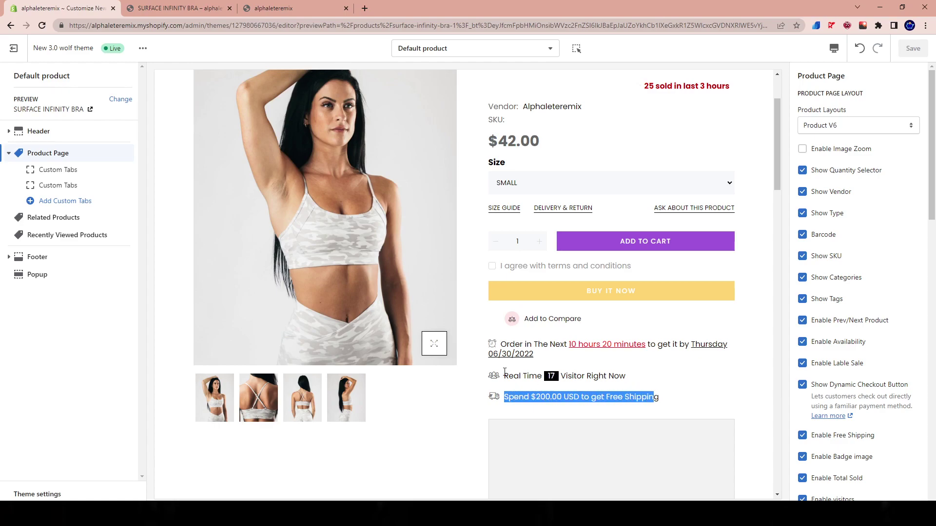
- Inspect the real-time visitor line and the delivery countdown line in the product page preview
{"action": "left_click_drag", "start_coordinate": [503, 375], "coordinate": [529, 375]}
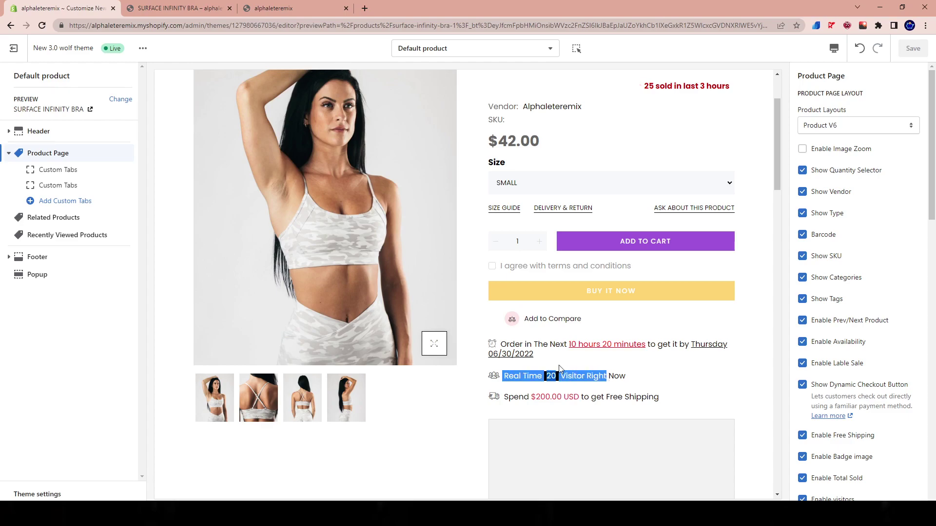
{"action": "left_click", "coordinate": [556, 359]}
{"action": "left_click_drag", "start_coordinate": [691, 344], "coordinate": [531, 344]}
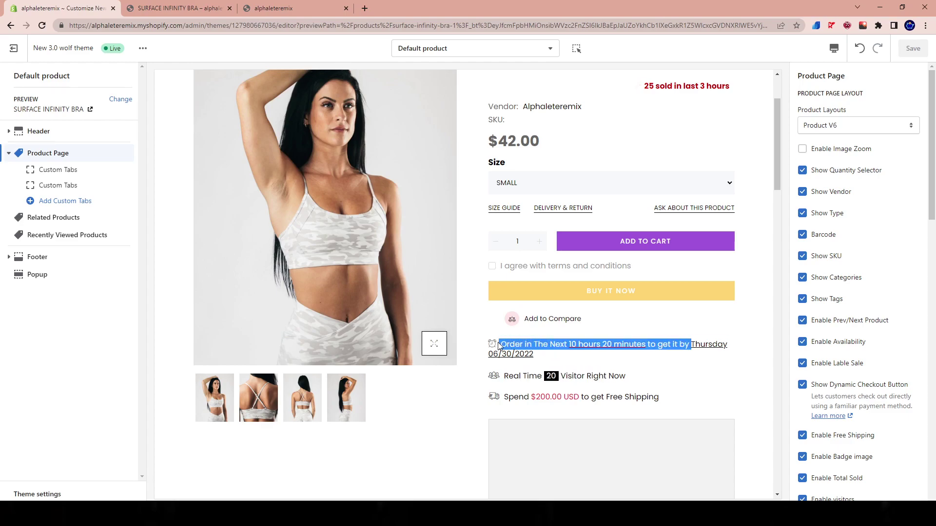
{"action": "left_click", "coordinate": [535, 357]}
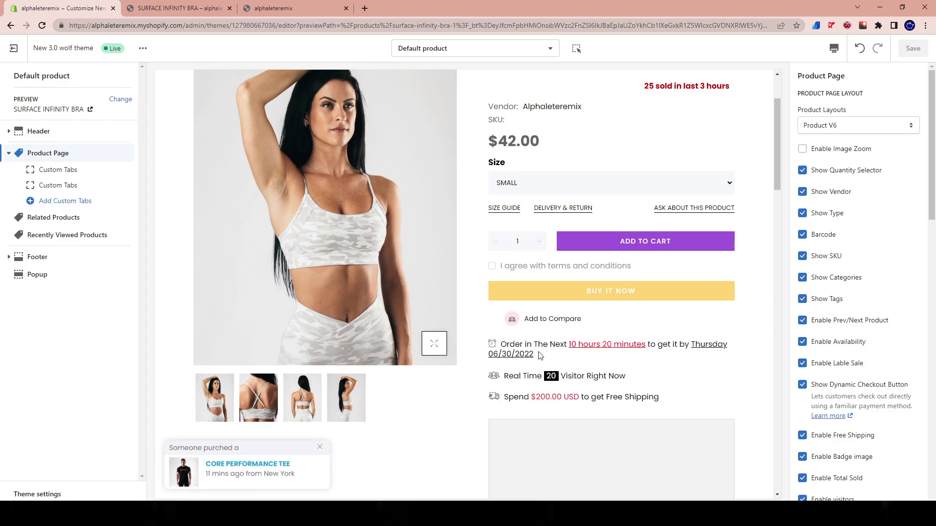
- Review the image placeholder and product details, and check the contents of the description, reviews and custom tabs in the preview
{"action": "scroll", "coordinate": [536, 358], "scroll_direction": "down", "scroll_amount": 10}
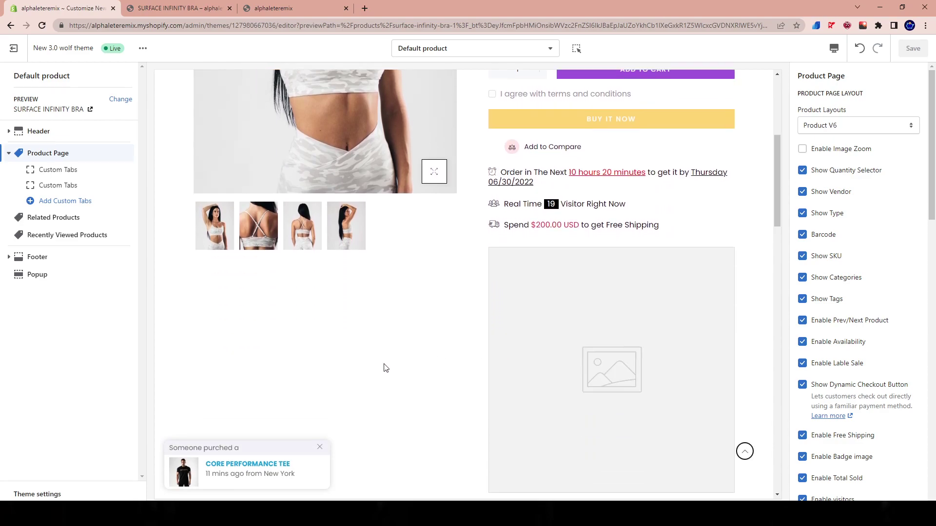
{"action": "scroll", "coordinate": [596, 342], "scroll_direction": "up", "scroll_amount": 4}
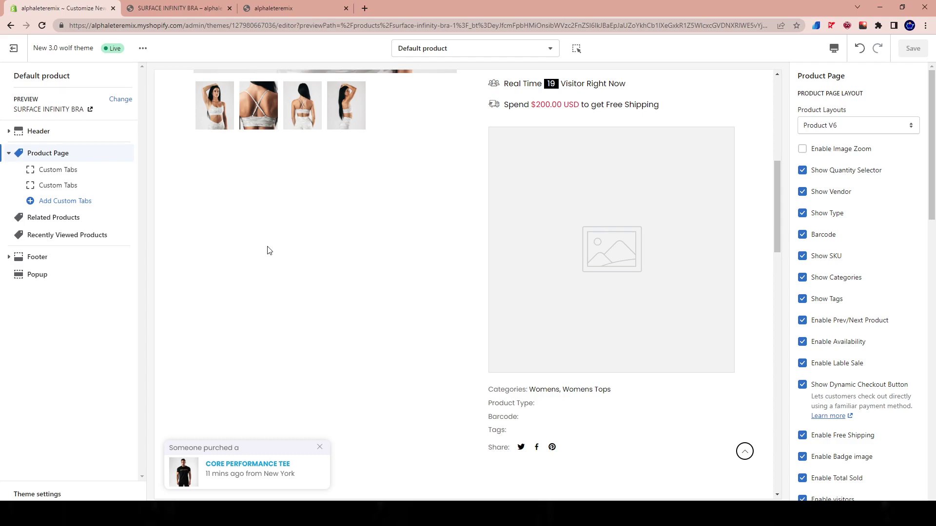
{"action": "scroll", "coordinate": [267, 249], "scroll_direction": "down", "scroll_amount": 9}
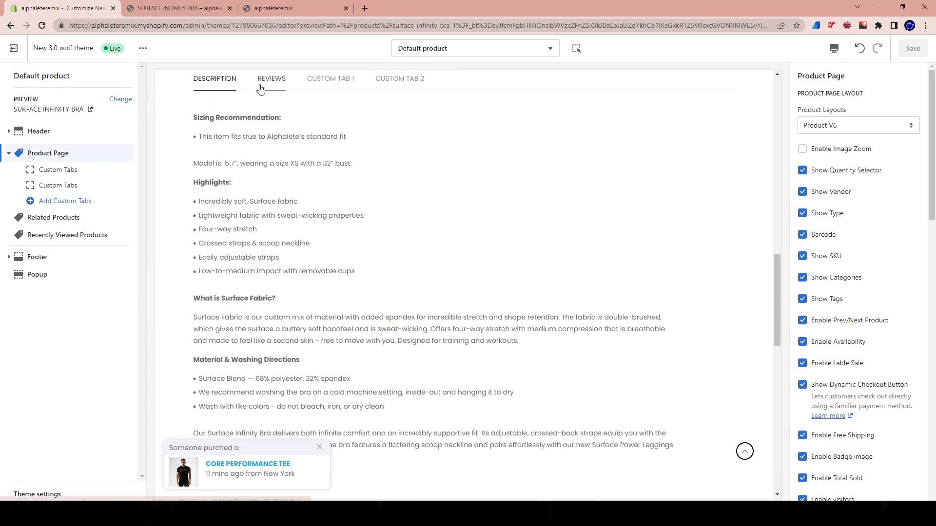
{"action": "left_click", "coordinate": [269, 80]}
{"action": "left_click", "coordinate": [326, 87]}
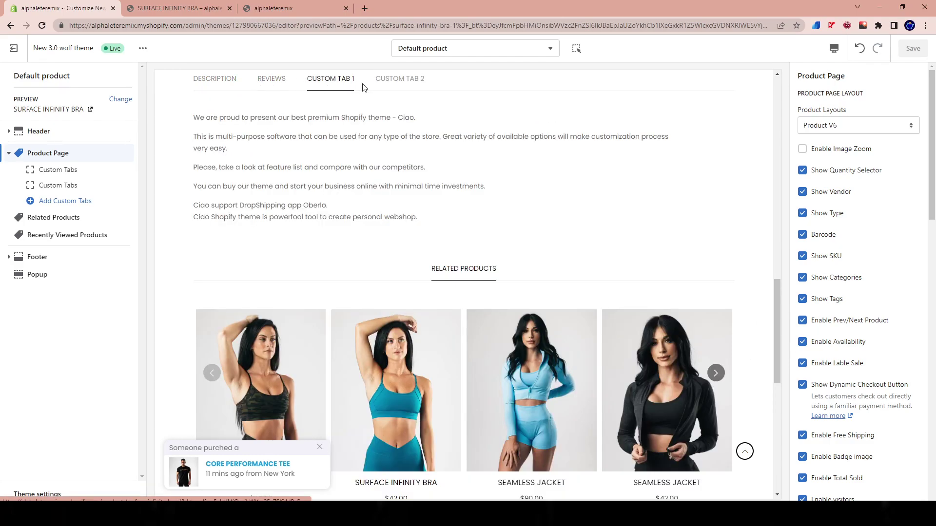
- Examine the Related Products and Recently Viewed Products sections of the product page preview
{"action": "scroll", "coordinate": [420, 163], "scroll_direction": "down", "scroll_amount": 9}
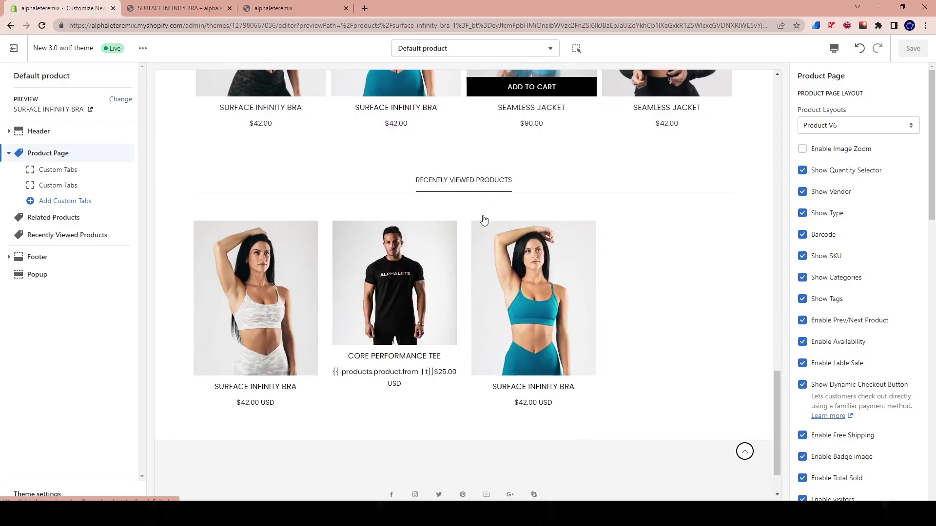
{"action": "scroll", "coordinate": [356, 230], "scroll_direction": "up", "scroll_amount": 6}
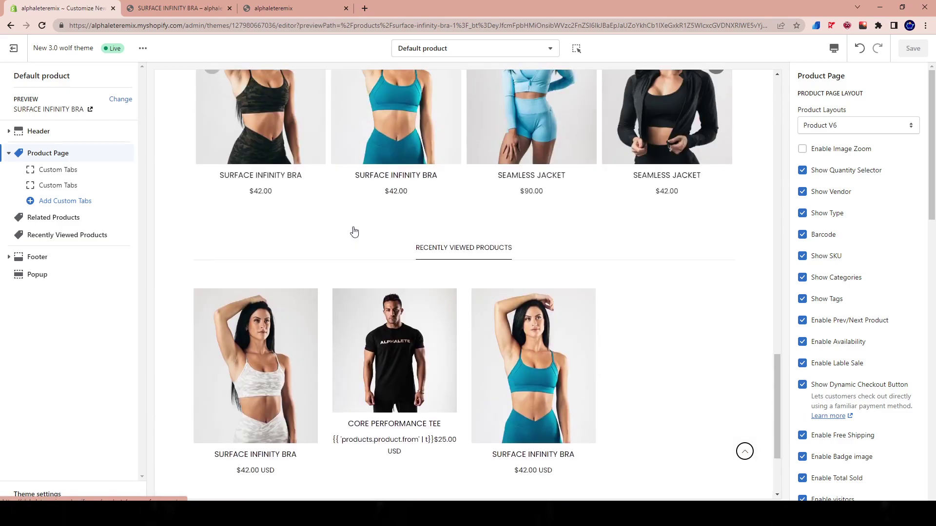
{"action": "scroll", "coordinate": [472, 328], "scroll_direction": "down", "scroll_amount": 6}
{"action": "scroll", "coordinate": [411, 305], "scroll_direction": "up", "scroll_amount": 6}
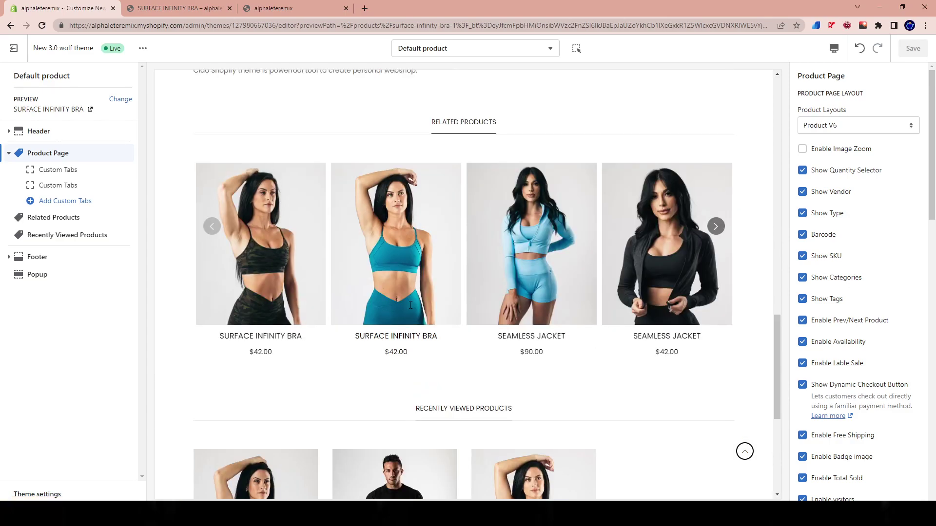
{"action": "scroll", "coordinate": [487, 342], "scroll_direction": "up", "scroll_amount": 4}
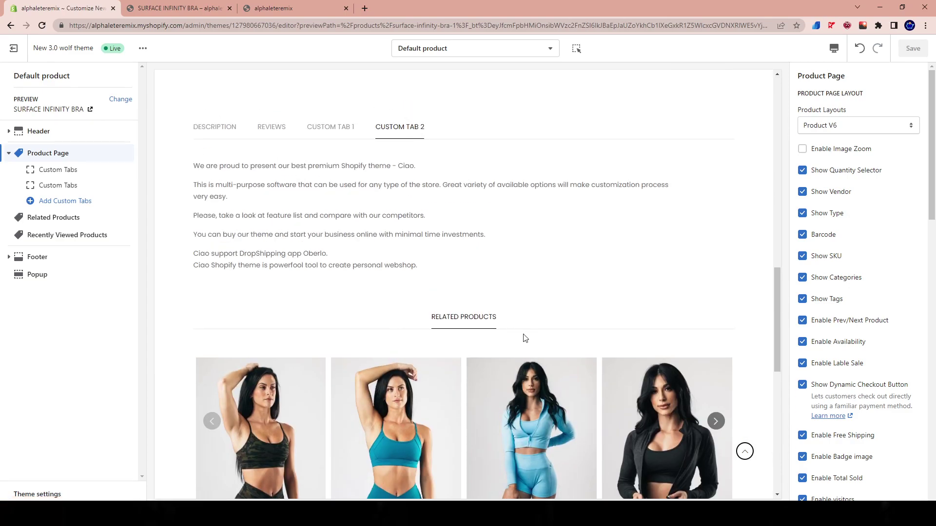
{"action": "scroll", "coordinate": [536, 341], "scroll_direction": "down", "scroll_amount": 2}
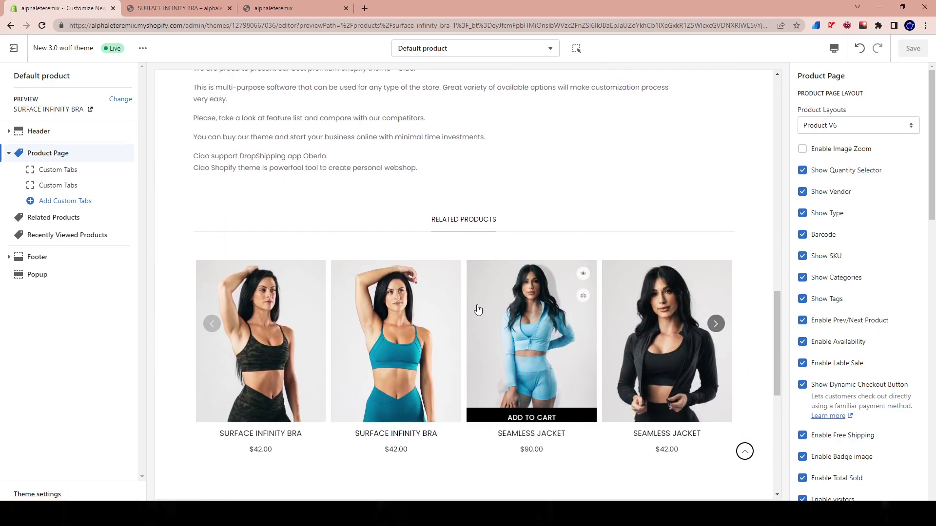
- Look through the Product Page display options down to the size guide, and return the preview to the product title
{"action": "scroll", "coordinate": [910, 377], "scroll_direction": "down", "scroll_amount": 4}
{"action": "scroll", "coordinate": [909, 377], "scroll_direction": "down", "scroll_amount": 1}
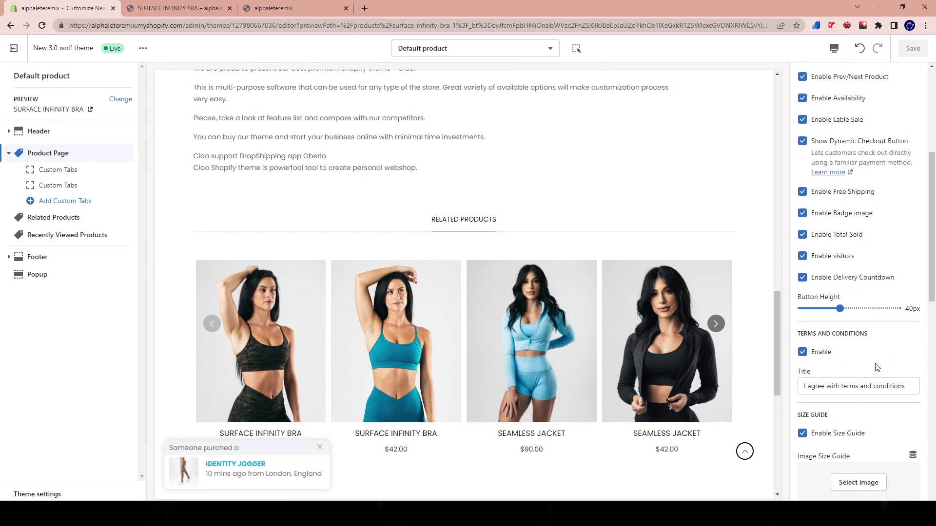
{"action": "scroll", "coordinate": [617, 290], "scroll_direction": "up", "scroll_amount": 10}
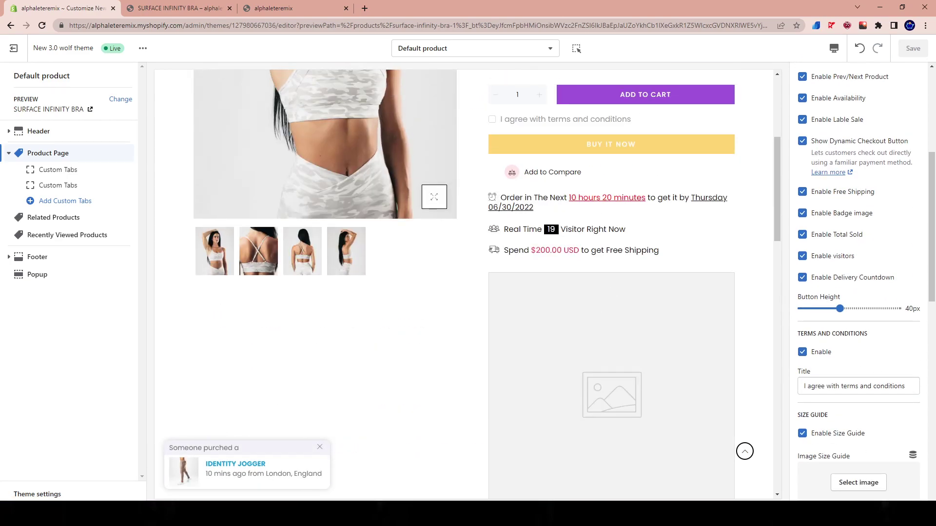
{"action": "scroll", "coordinate": [427, 362], "scroll_direction": "up", "scroll_amount": 5}
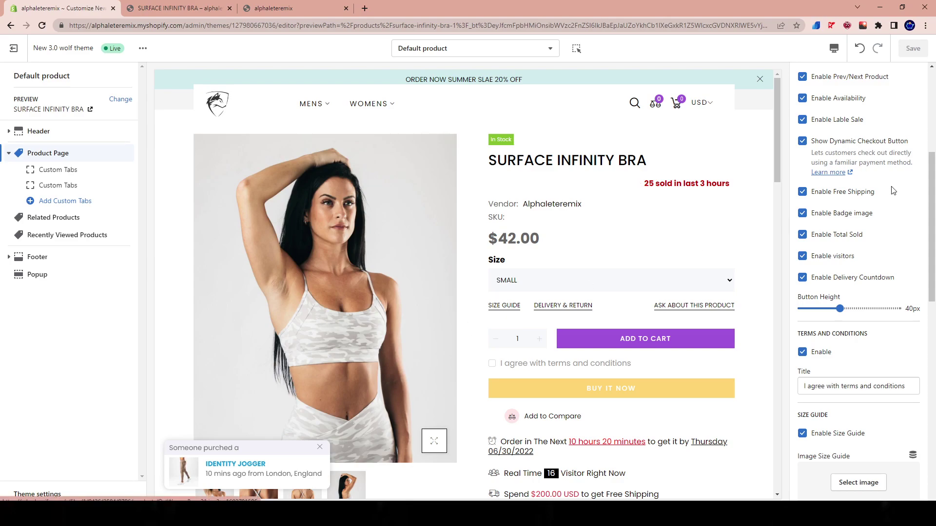
- Switch the product page layout to Product V1 and check how the image area looks in the preview
{"action": "scroll", "coordinate": [801, 173], "scroll_direction": "up", "scroll_amount": 5}
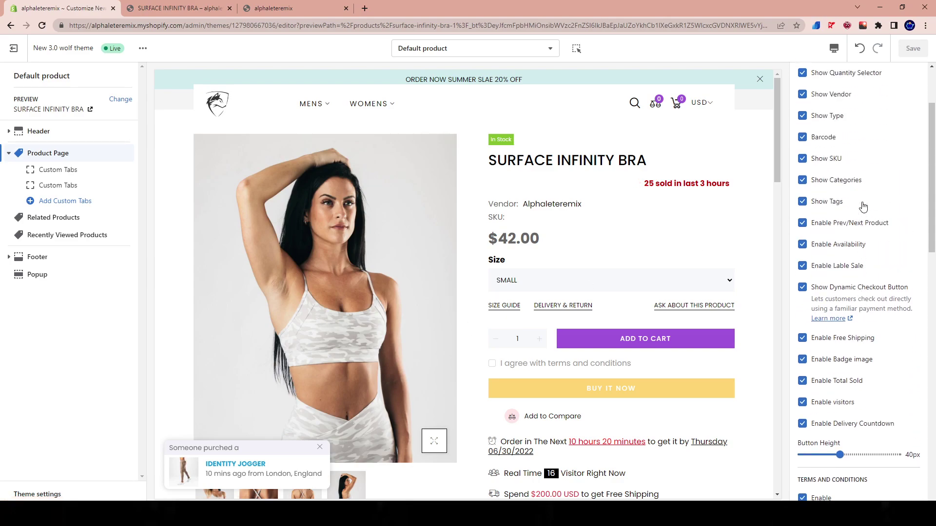
{"action": "left_click", "coordinate": [838, 126]}
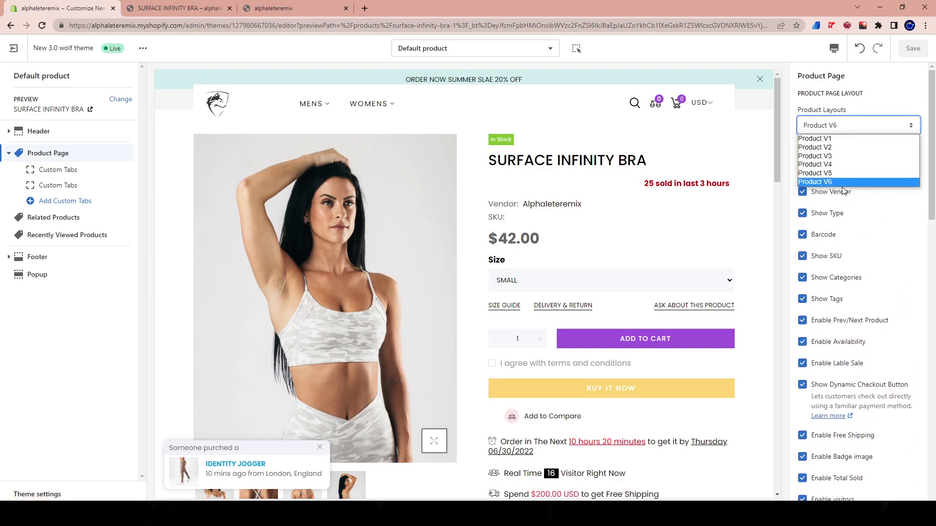
{"action": "left_click", "coordinate": [827, 143]}
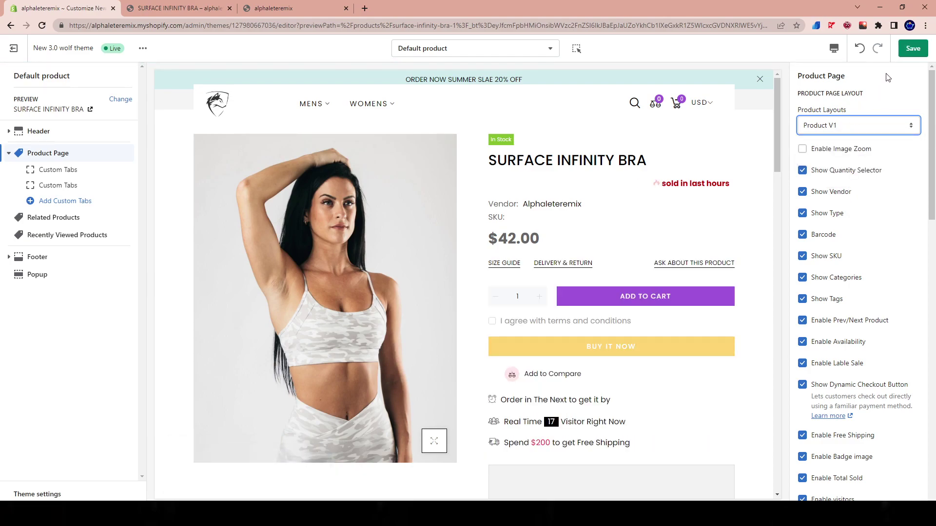
{"action": "scroll", "coordinate": [240, 438], "scroll_direction": "down", "scroll_amount": 2}
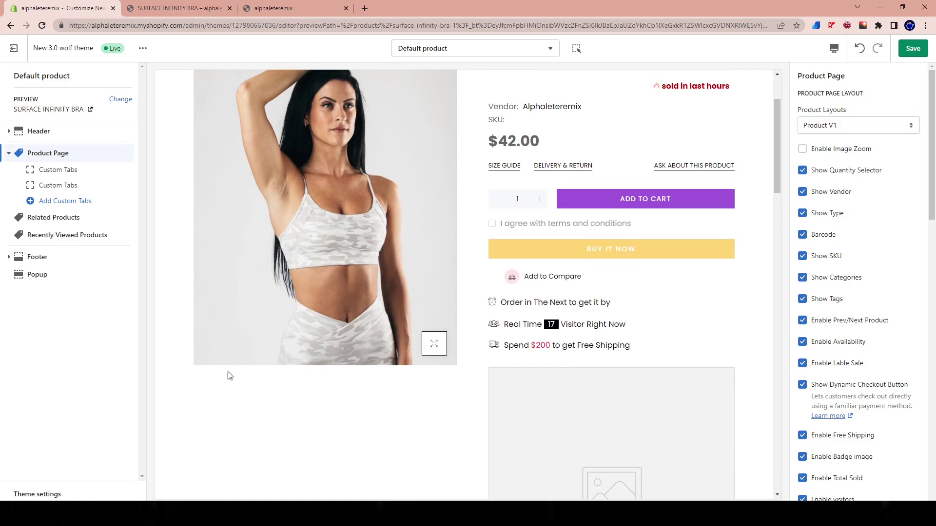
{"action": "scroll", "coordinate": [205, 341], "scroll_direction": "down", "scroll_amount": 5}
{"action": "scroll", "coordinate": [241, 290], "scroll_direction": "up", "scroll_amount": 5}
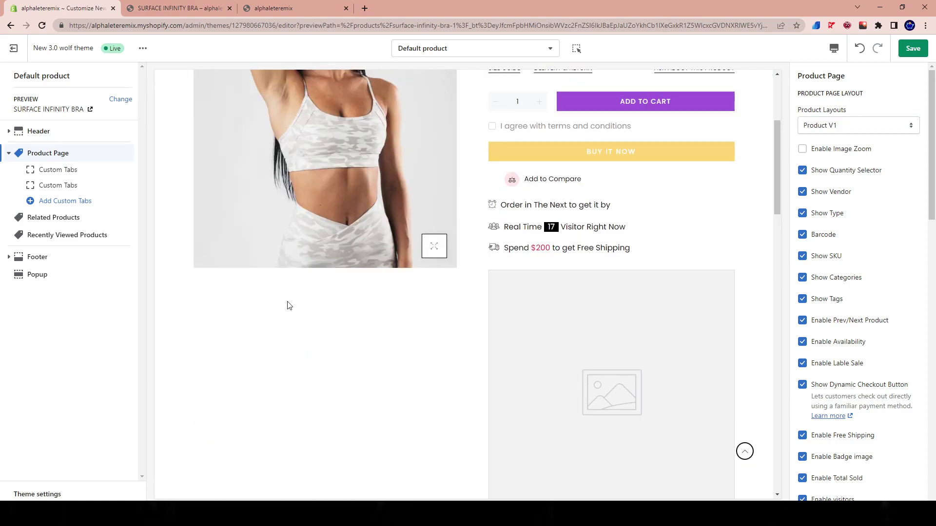
- Switch the product page layout to Product V2 and save the theme
{"action": "left_click", "coordinate": [850, 124]}
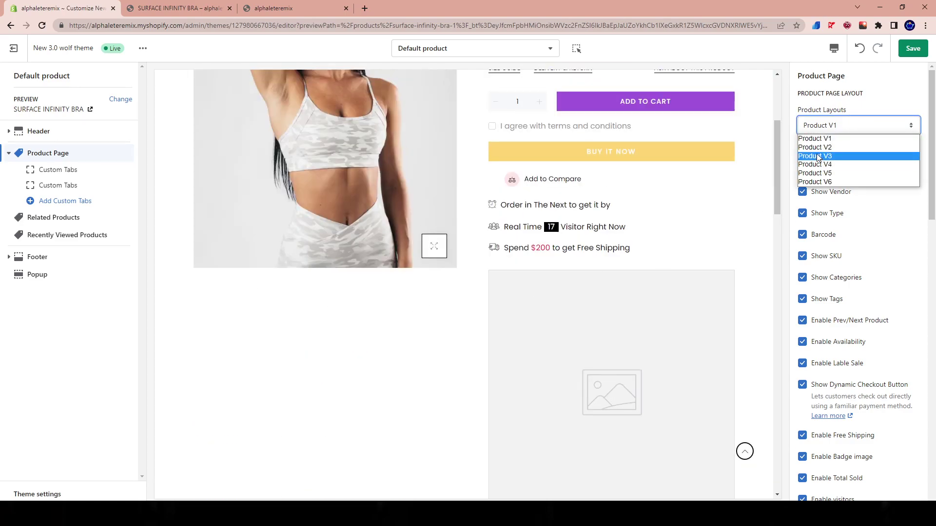
{"action": "left_click", "coordinate": [817, 148]}
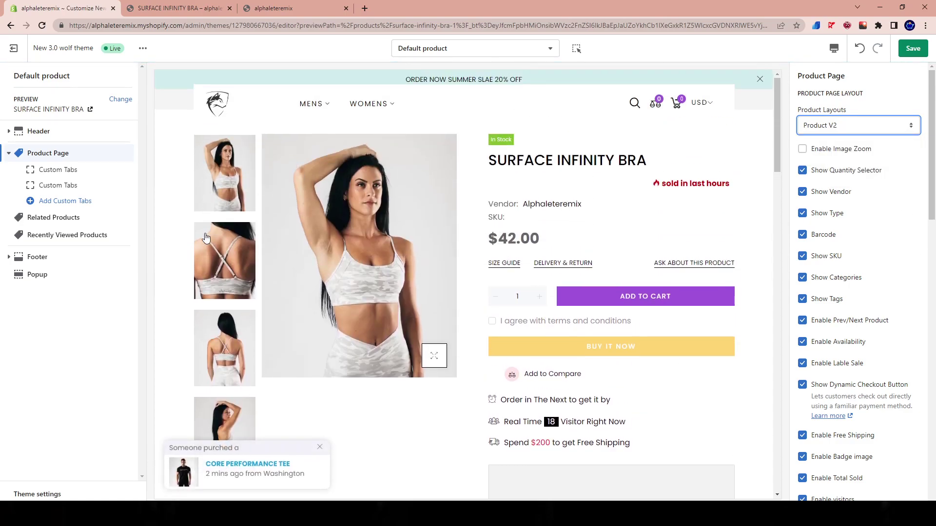
{"action": "left_click", "coordinate": [219, 201]}
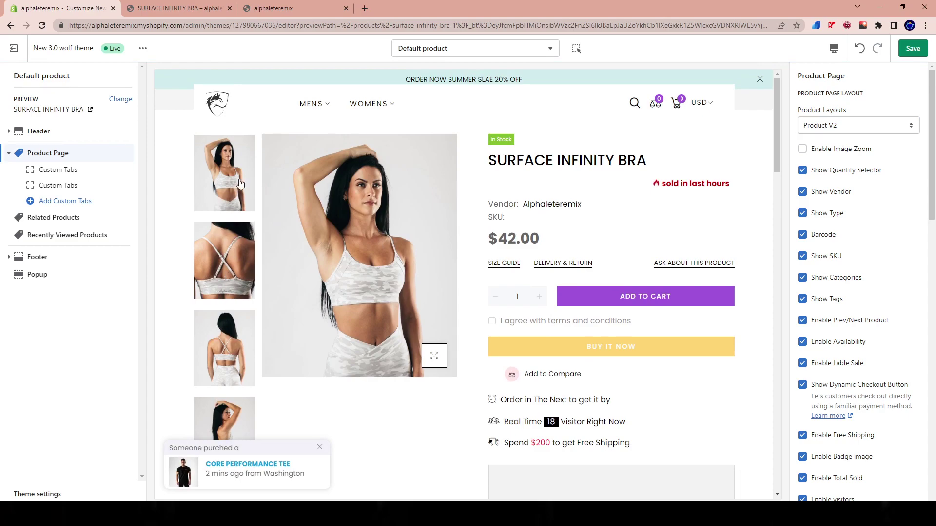
{"action": "left_click", "coordinate": [913, 49]}
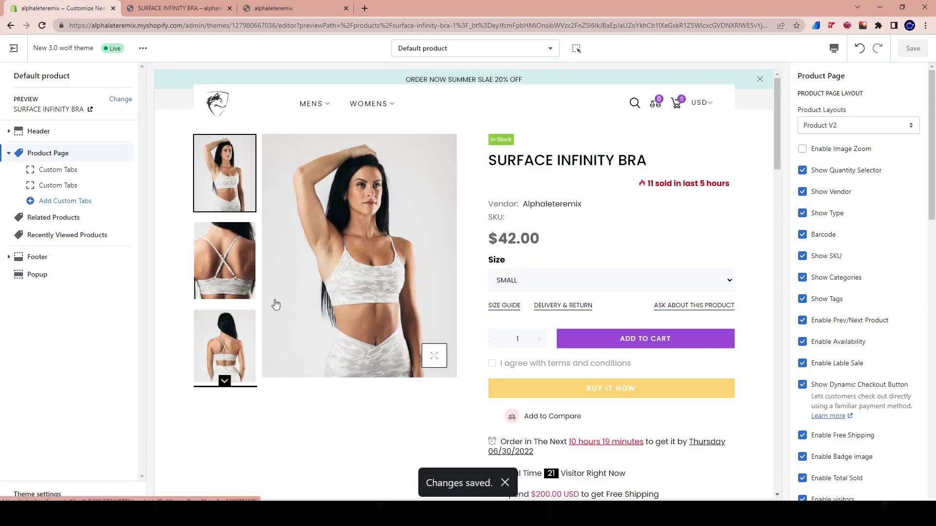
- Browse the product photos through the thumbnail gallery of the Product V2 layout
{"action": "left_click", "coordinate": [246, 298]}
{"action": "left_click", "coordinate": [231, 340]}
{"action": "scroll", "coordinate": [230, 343], "scroll_direction": "down", "scroll_amount": 1}
{"action": "left_click", "coordinate": [224, 334]}
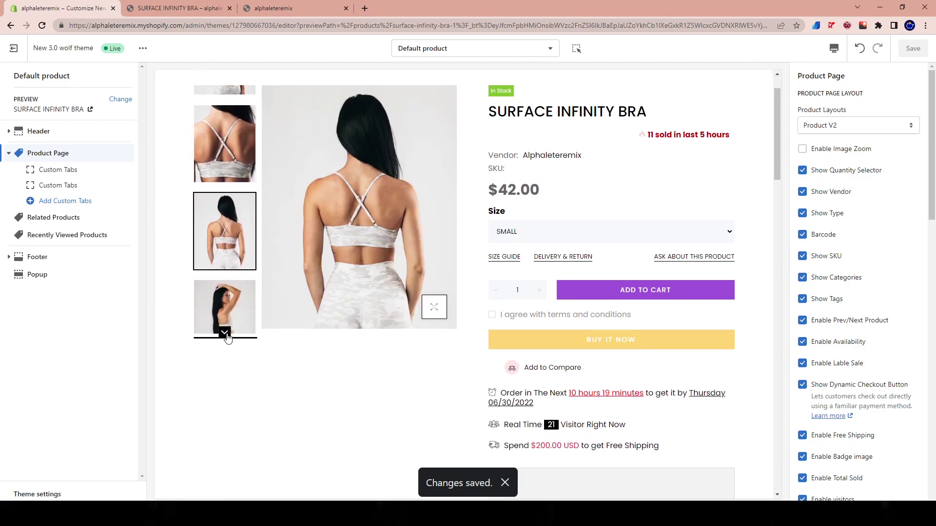
{"action": "left_click", "coordinate": [228, 306]}
{"action": "left_click", "coordinate": [240, 146]}
{"action": "scroll", "coordinate": [240, 169], "scroll_direction": "up", "scroll_amount": 1}
- Change the layout to Product V3 and look over its stacked product images in the preview
{"action": "left_click", "coordinate": [858, 126]}
{"action": "left_click", "coordinate": [819, 155]}
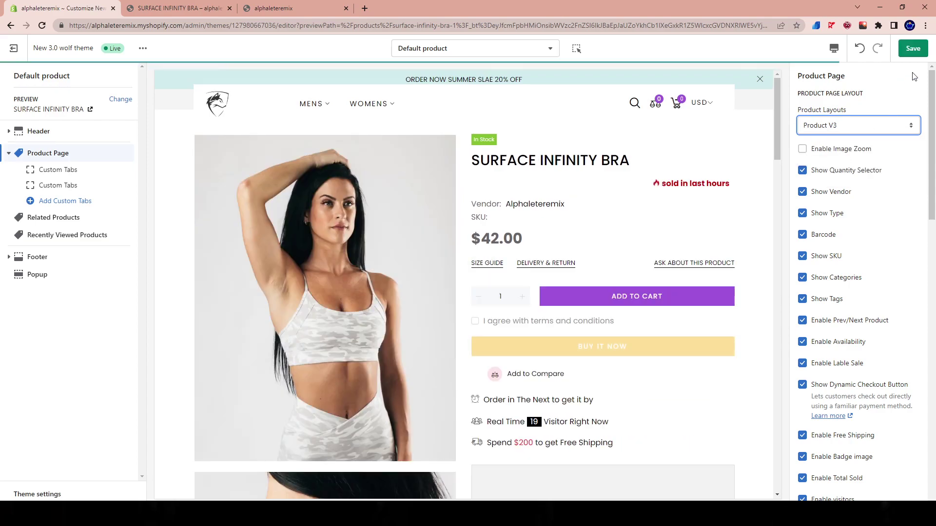
{"action": "scroll", "coordinate": [388, 384], "scroll_direction": "down", "scroll_amount": 15}
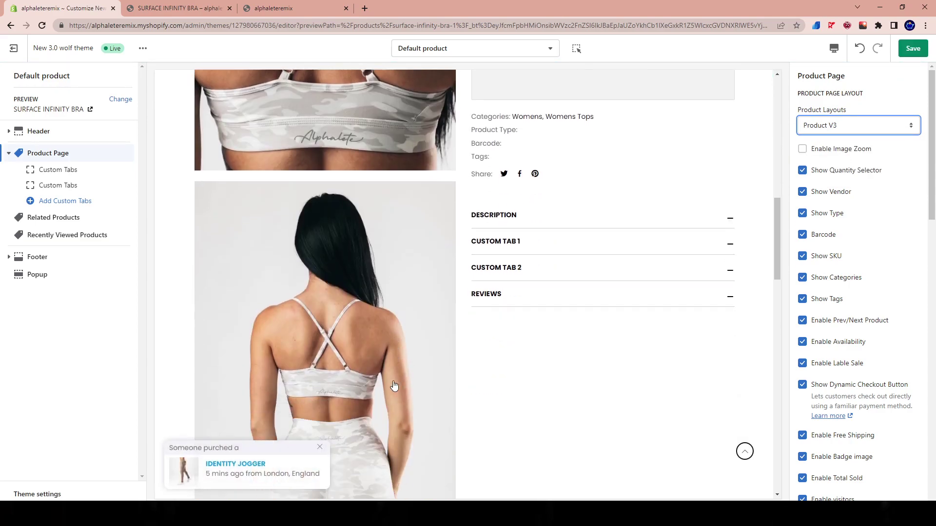
{"action": "scroll", "coordinate": [397, 382], "scroll_direction": "up", "scroll_amount": 10}
{"action": "scroll", "coordinate": [392, 386], "scroll_direction": "up", "scroll_amount": 6}
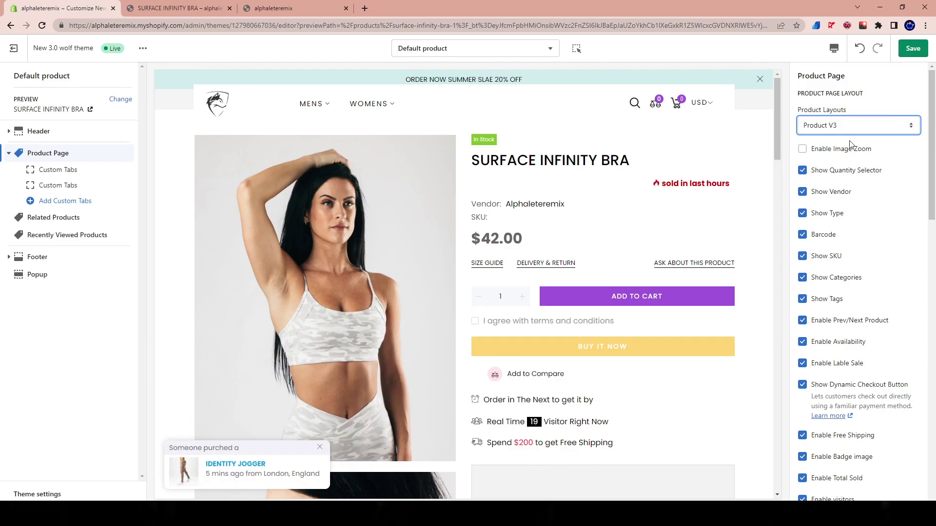
- Set the product page layout to Product V4 and save the change
{"action": "left_click", "coordinate": [853, 126]}
{"action": "left_click", "coordinate": [837, 162]}
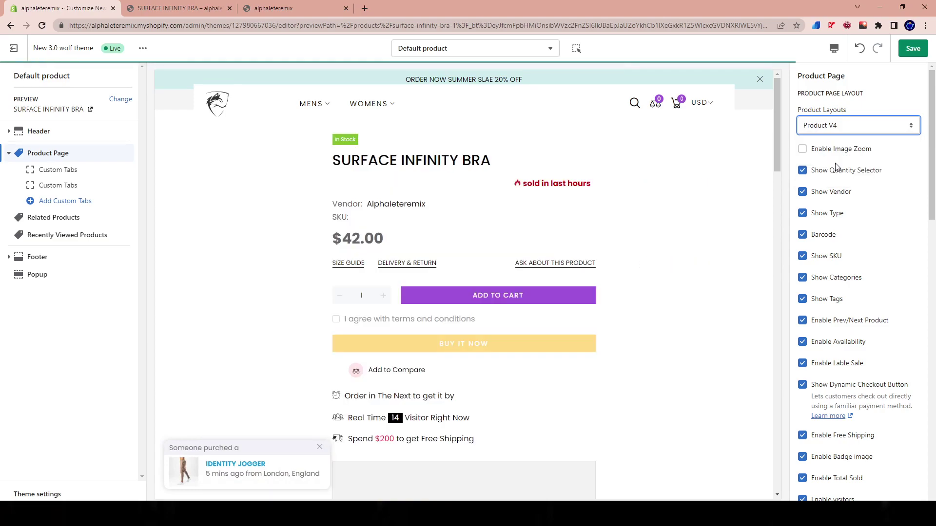
{"action": "left_click", "coordinate": [912, 53]}
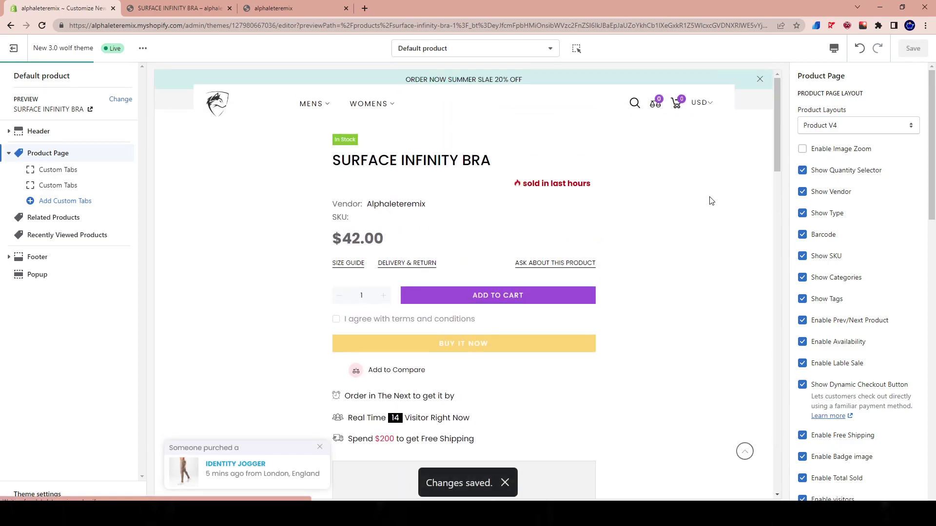
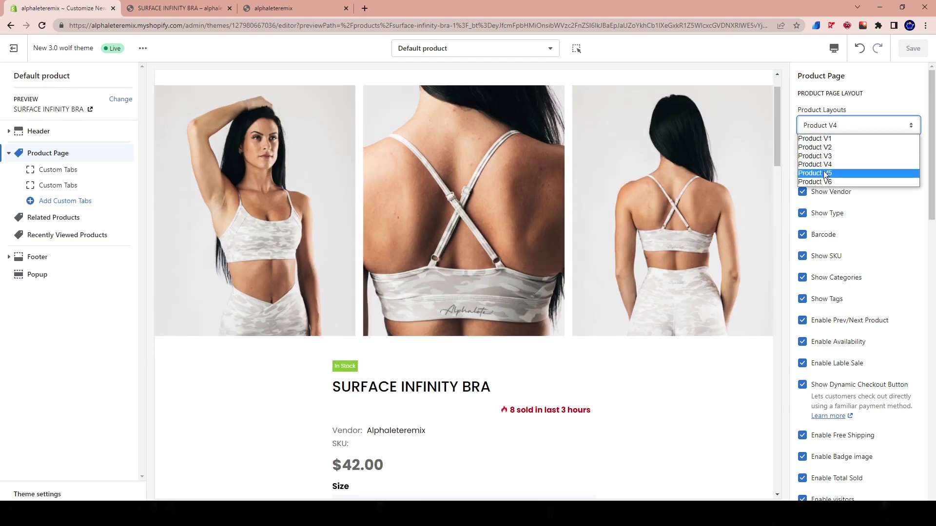
- Apply the Product V5 layout, save it, and view the product images in the preview
{"action": "left_click", "coordinate": [823, 173]}
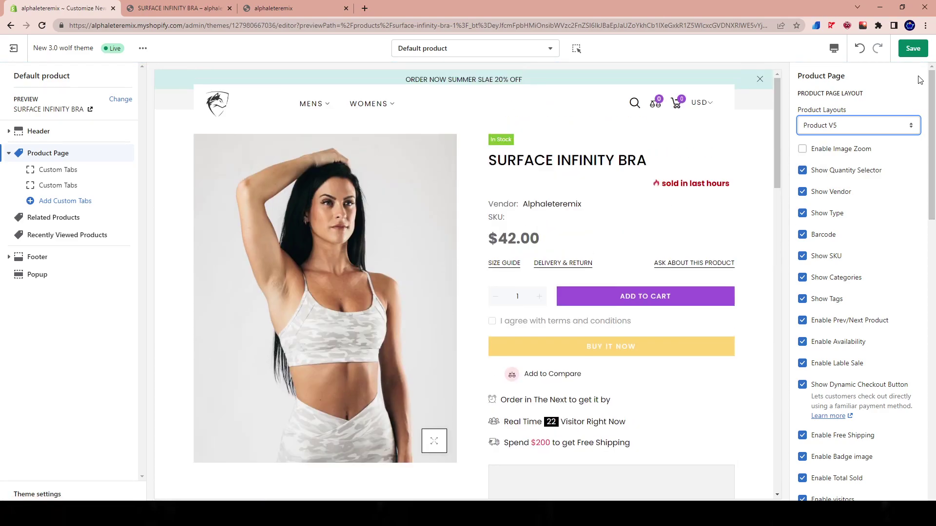
{"action": "left_click", "coordinate": [912, 48]}
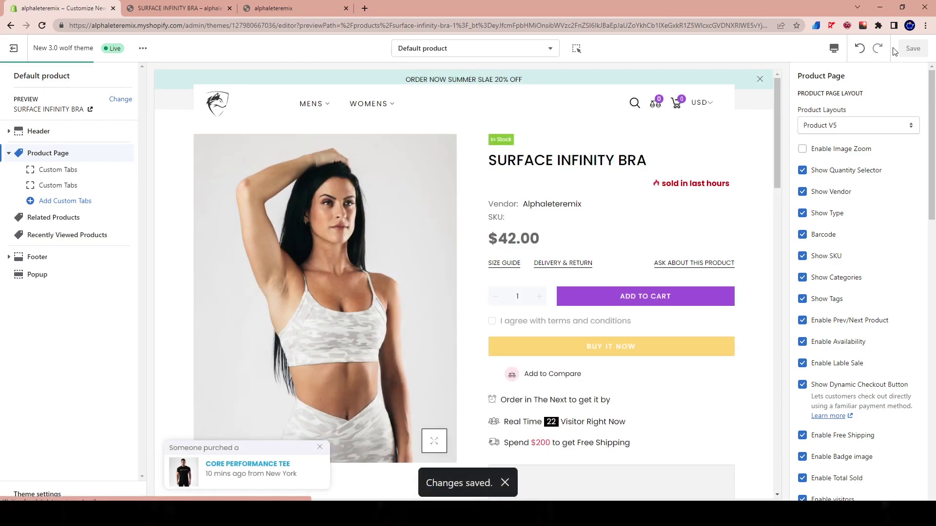
{"action": "scroll", "coordinate": [536, 195], "scroll_direction": "down", "scroll_amount": 2}
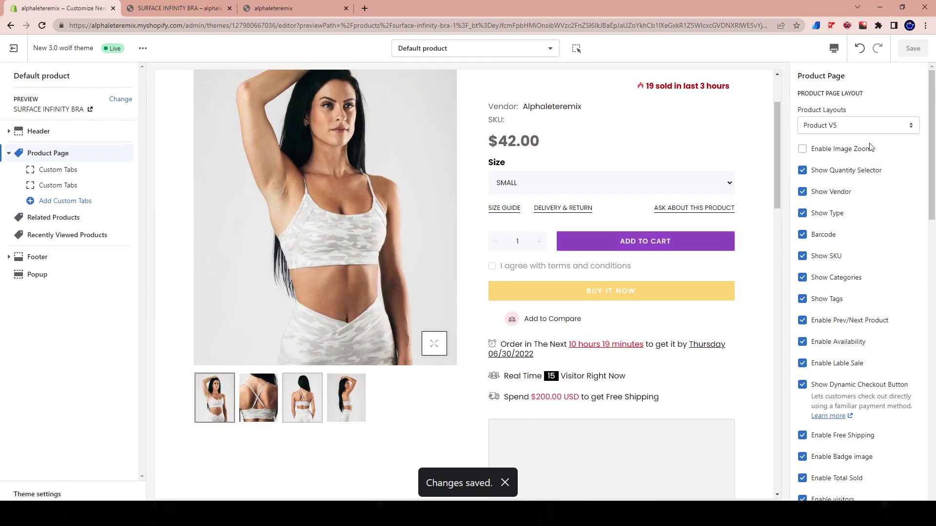
- Try the Product V2 layout for the product page again
{"action": "left_click", "coordinate": [850, 128]}
{"action": "left_click", "coordinate": [839, 184]}
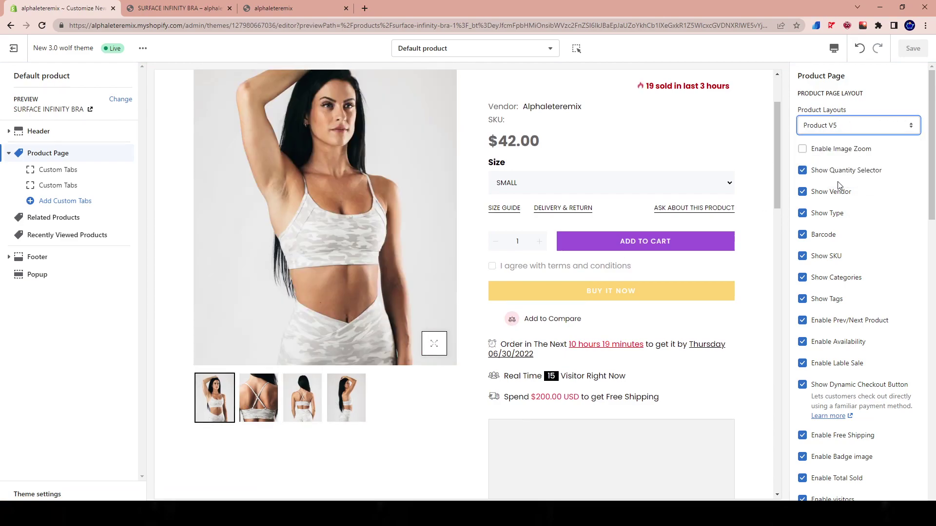
{"action": "left_click", "coordinate": [826, 127]}
{"action": "left_click", "coordinate": [825, 148]}
- Set the product page layout to Product V3 and save the theme
{"action": "left_click", "coordinate": [828, 128]}
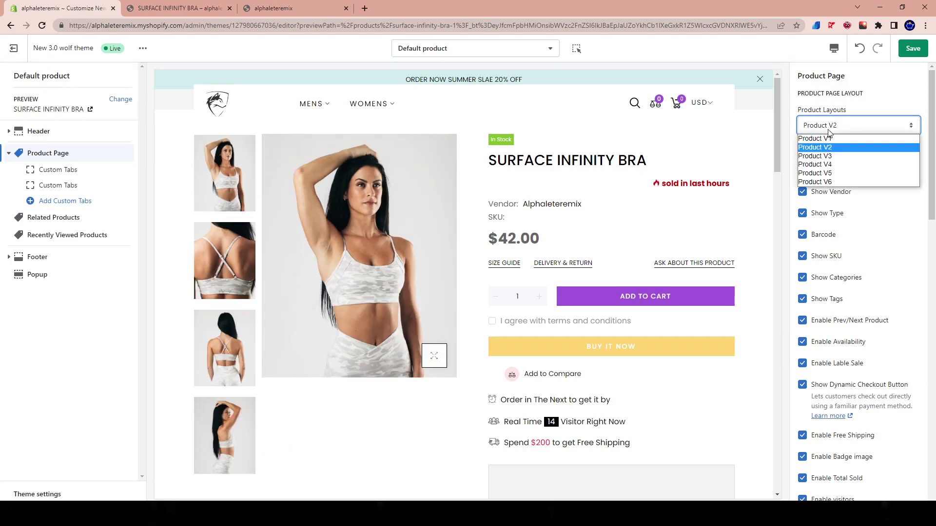
{"action": "left_click", "coordinate": [830, 156]}
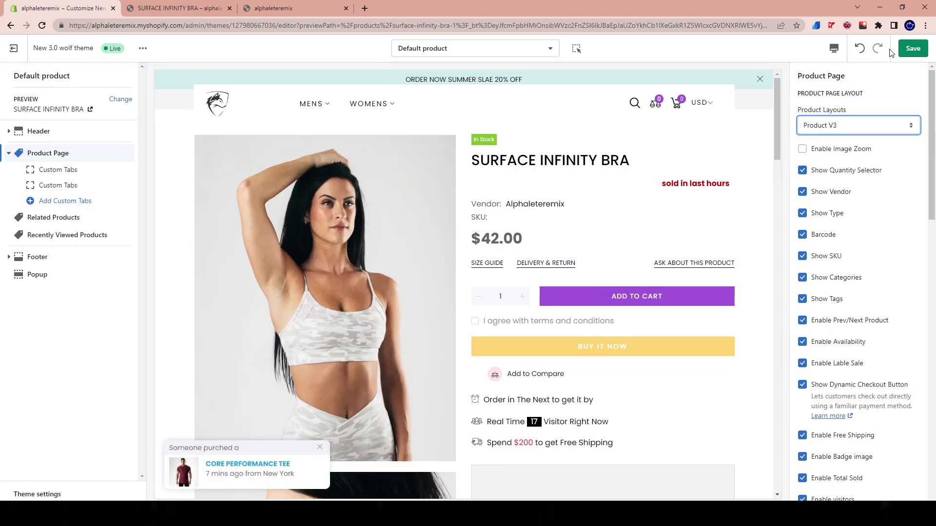
{"action": "left_click", "coordinate": [908, 50]}
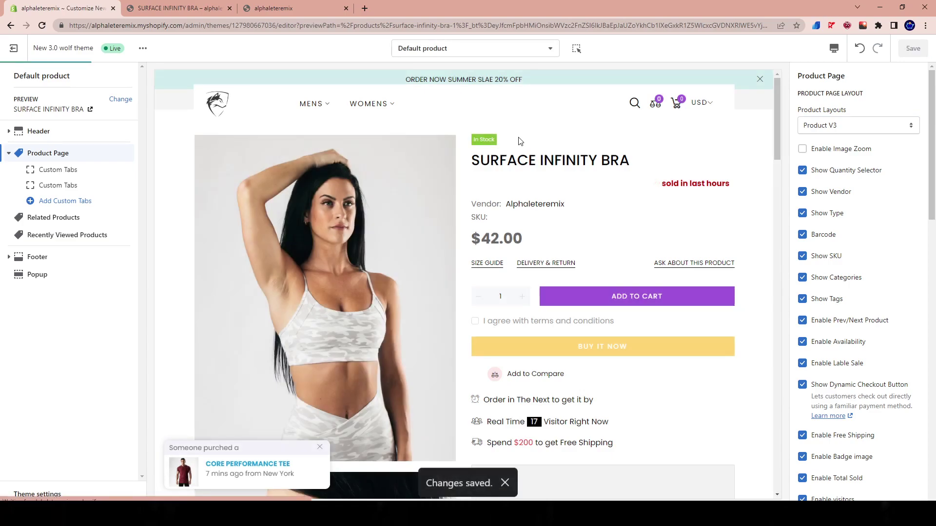
- Examine how the product images and details behave along the whole saved Product V3 page in the preview
{"action": "scroll", "coordinate": [312, 203], "scroll_direction": "down", "scroll_amount": 14}
{"action": "scroll", "coordinate": [340, 209], "scroll_direction": "down", "scroll_amount": 8}
{"action": "scroll", "coordinate": [341, 204], "scroll_direction": "up", "scroll_amount": 7}
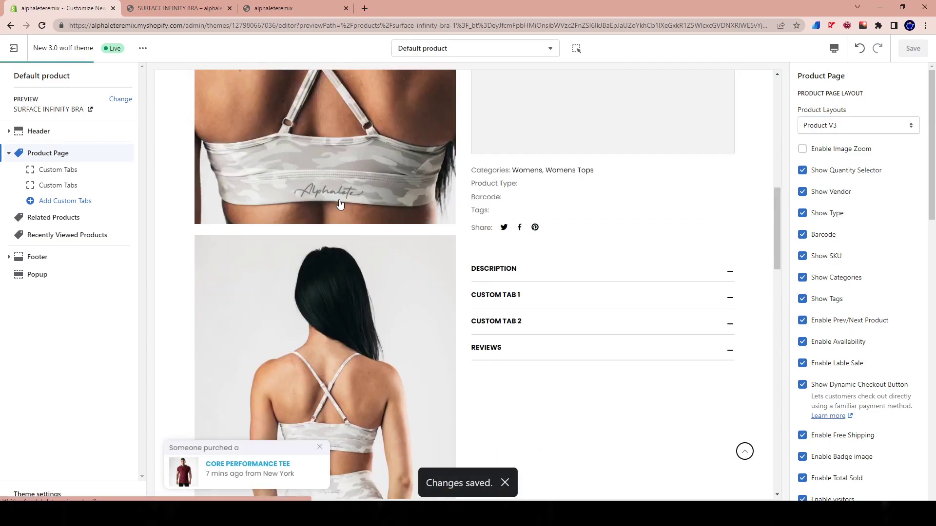
{"action": "scroll", "coordinate": [340, 205], "scroll_direction": "up", "scroll_amount": 6}
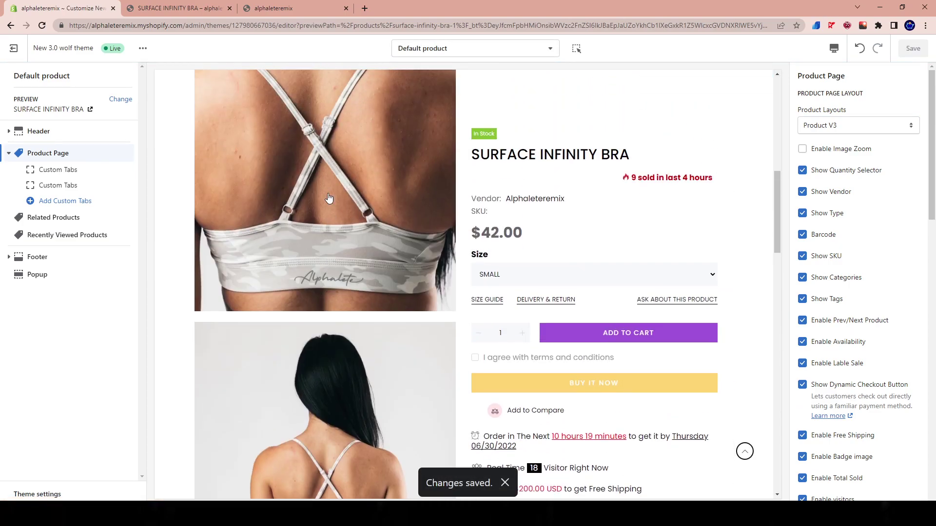
{"action": "scroll", "coordinate": [383, 304], "scroll_direction": "up", "scroll_amount": 3}
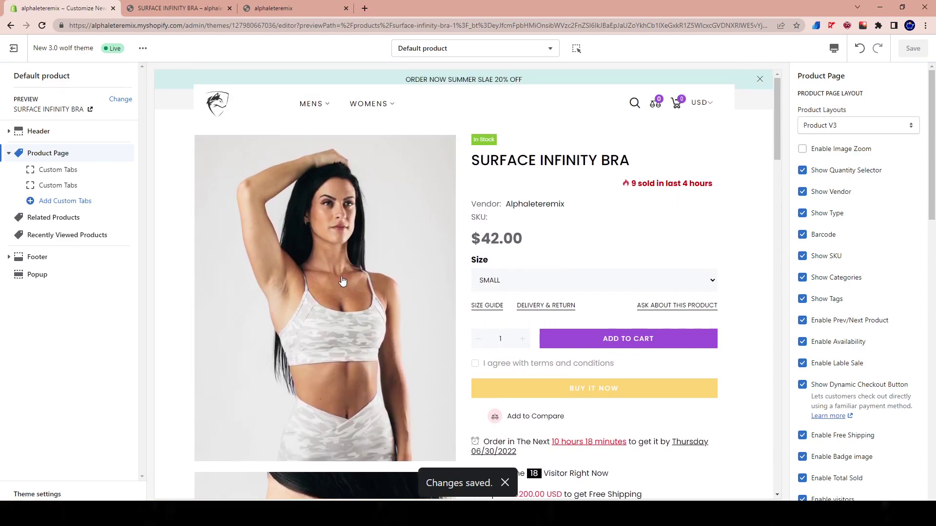
{"action": "scroll", "coordinate": [522, 261], "scroll_direction": "down", "scroll_amount": 8}
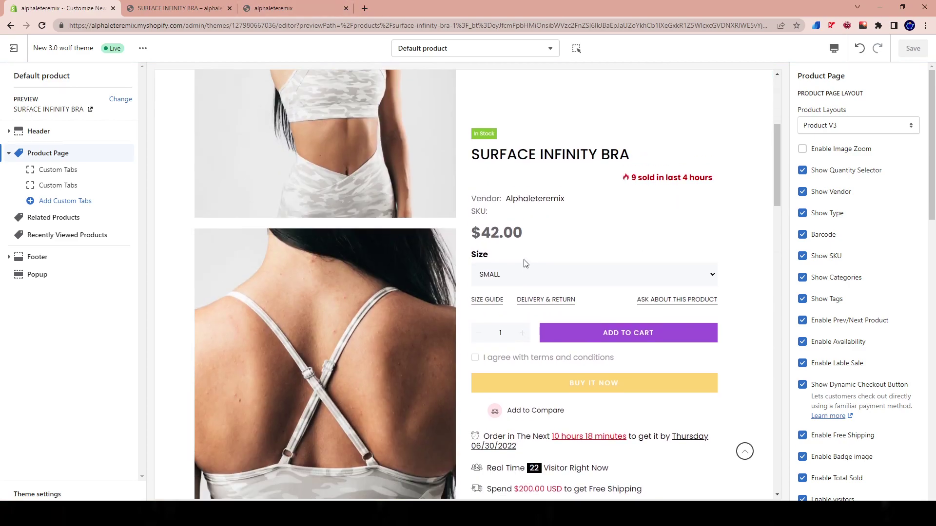
{"action": "scroll", "coordinate": [522, 263], "scroll_direction": "down", "scroll_amount": 6}
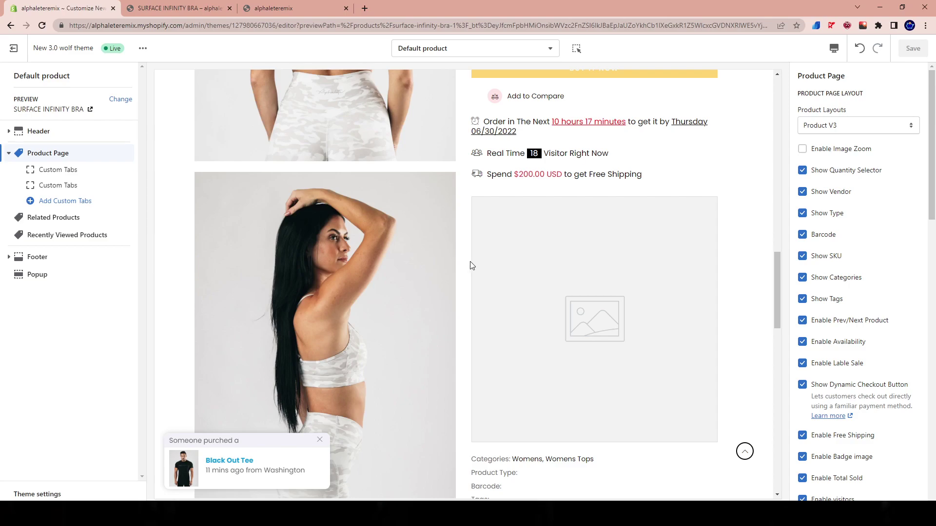
- Search Google for "trust badege image" in a new browser tab
{"action": "left_click", "coordinate": [364, 9]}
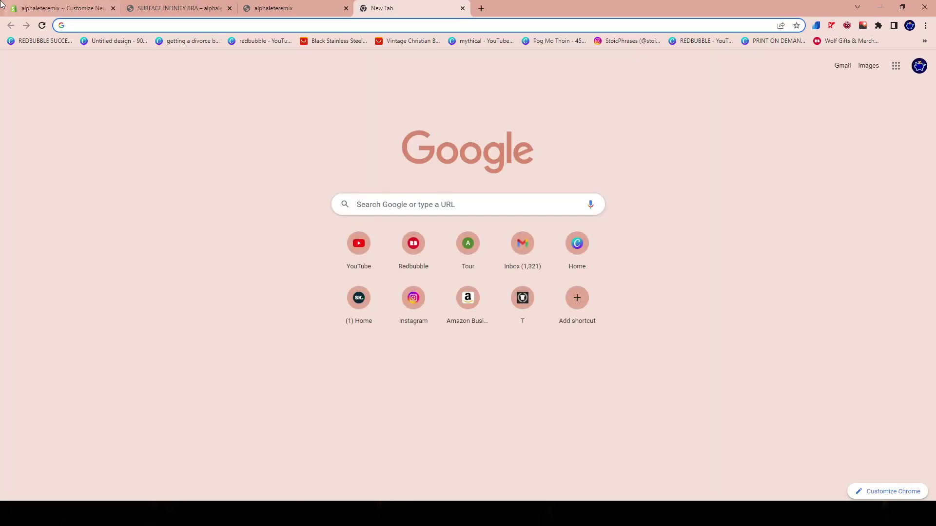
{"action": "type", "text": "tr"}
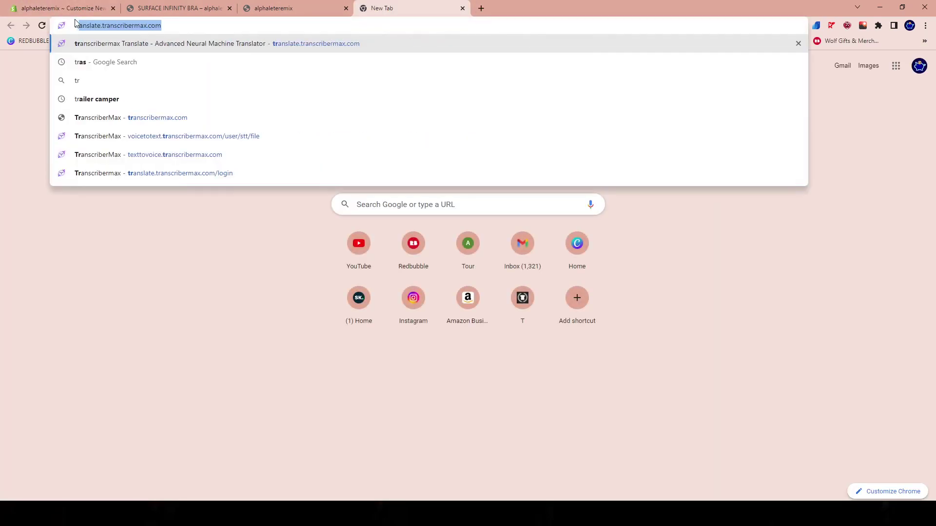
{"action": "type", "text": "ust badege image"}
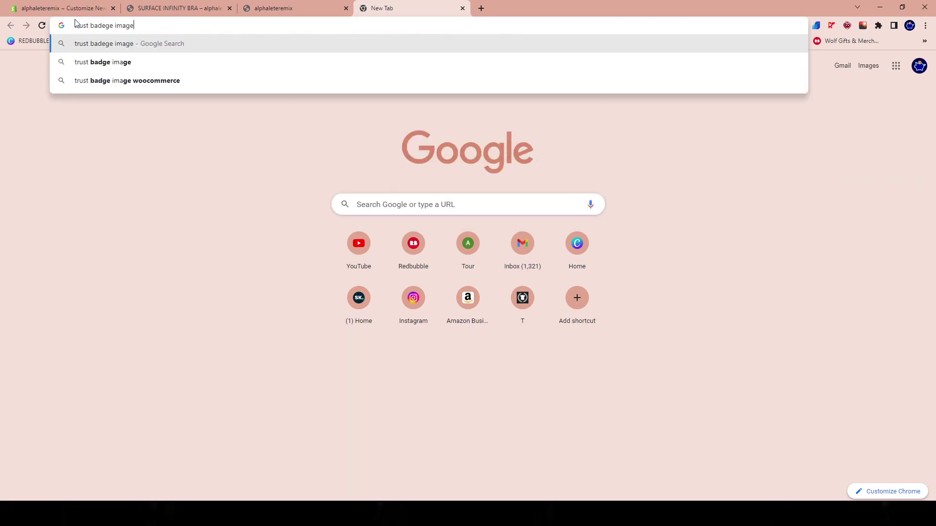
{"action": "key", "text": "Return"}
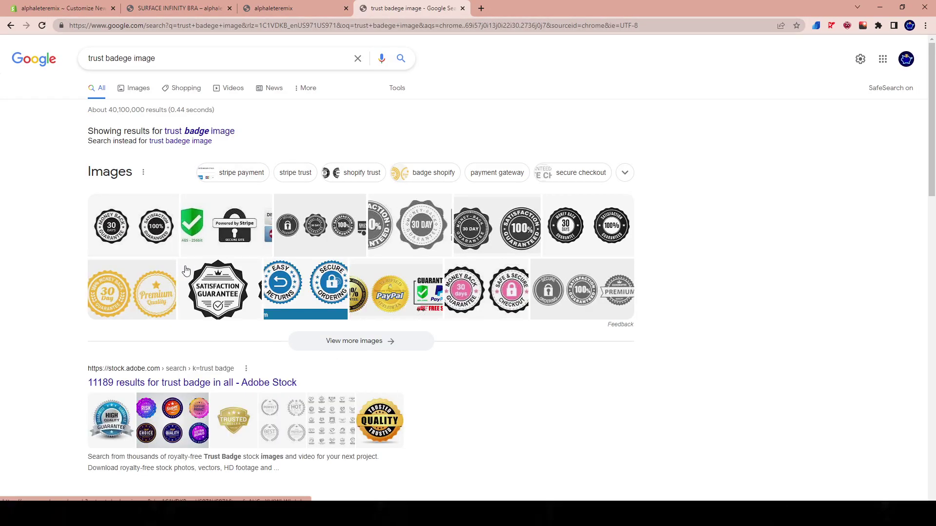
- Browse the trust badge image results and preview the yellow strip of four badges from SeekPNG
{"action": "left_click", "coordinate": [147, 225]}
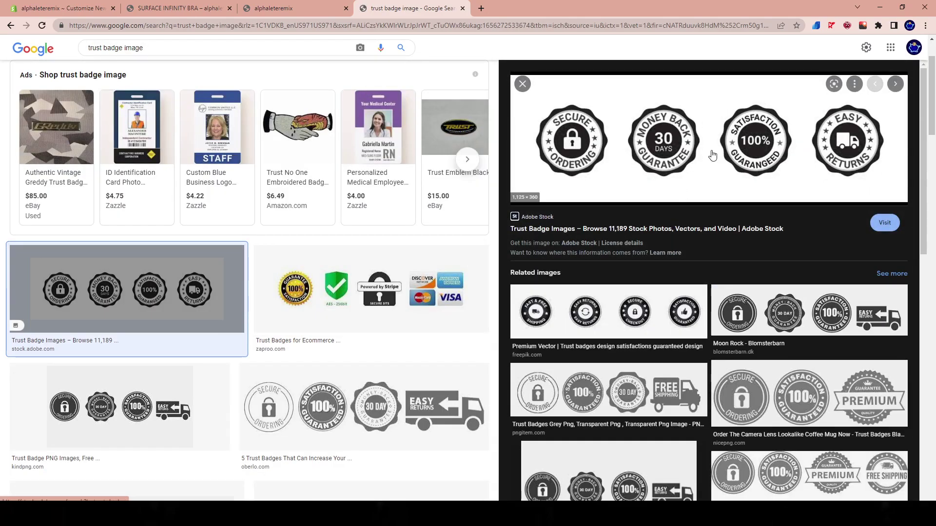
{"action": "scroll", "coordinate": [258, 411], "scroll_direction": "down", "scroll_amount": 4}
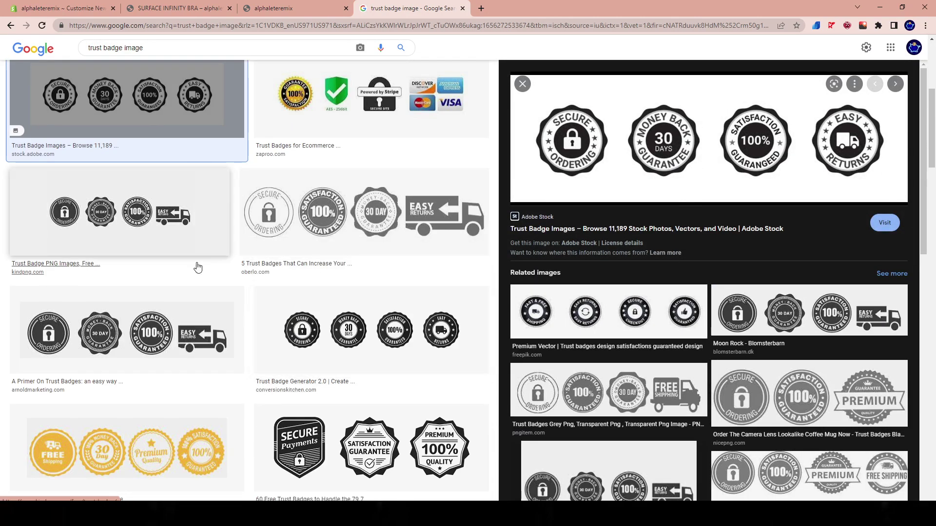
{"action": "left_click", "coordinate": [123, 463]}
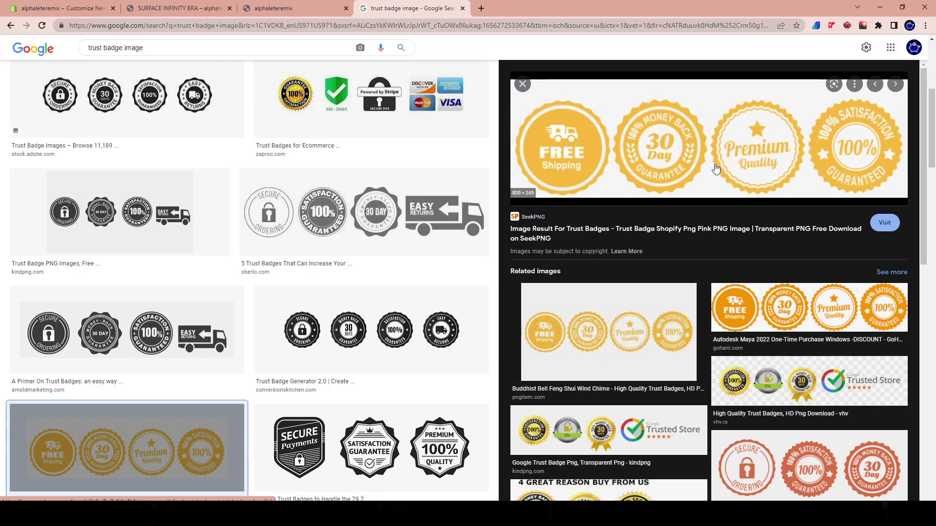
- Download the orange four-badge trust strip from the GoHant image result as a PNG
{"action": "left_click", "coordinate": [781, 301]}
{"action": "right_click", "coordinate": [710, 138]}
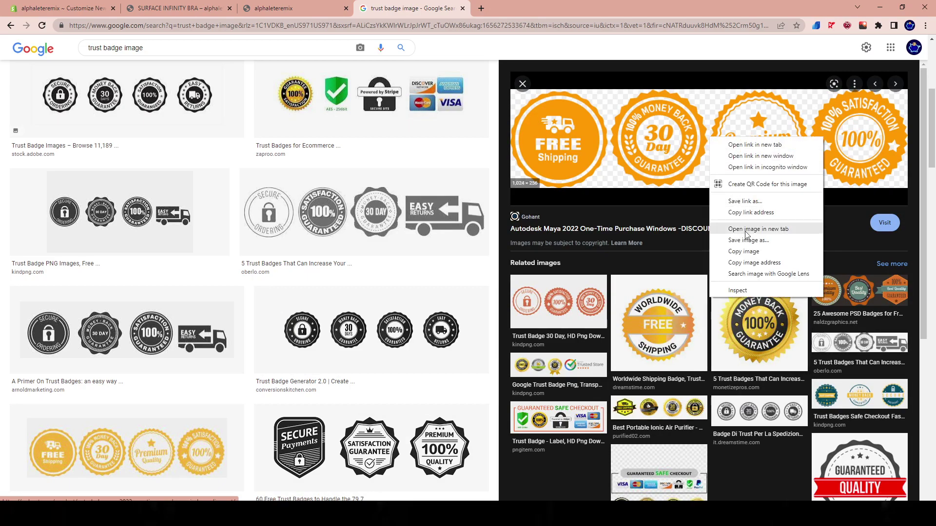
{"action": "left_click", "coordinate": [758, 240]}
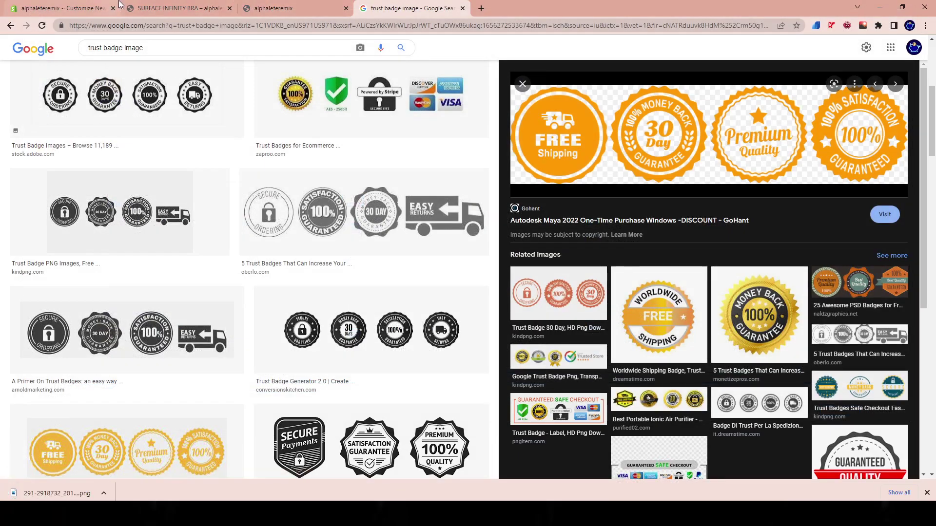
- In the theme editor, upload the downloaded badge PNG and select it as the Product Page section's image below the free shipping setting
{"action": "left_click", "coordinate": [62, 8]}
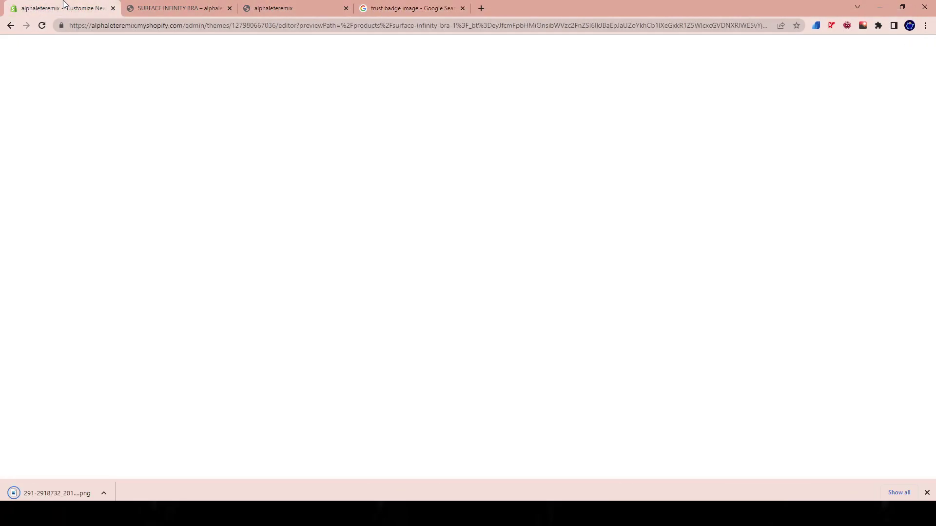
{"action": "scroll", "coordinate": [834, 292], "scroll_direction": "down", "scroll_amount": 15}
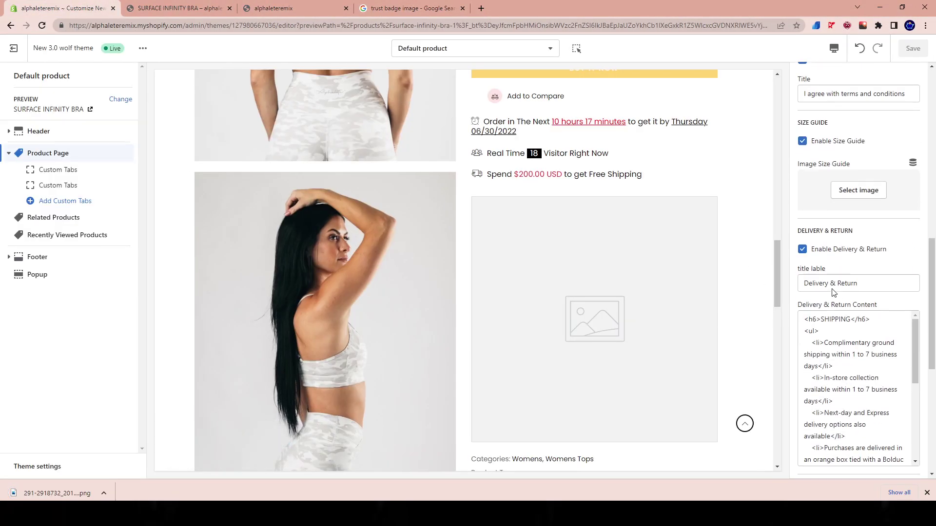
{"action": "scroll", "coordinate": [833, 293], "scroll_direction": "up", "scroll_amount": 7}
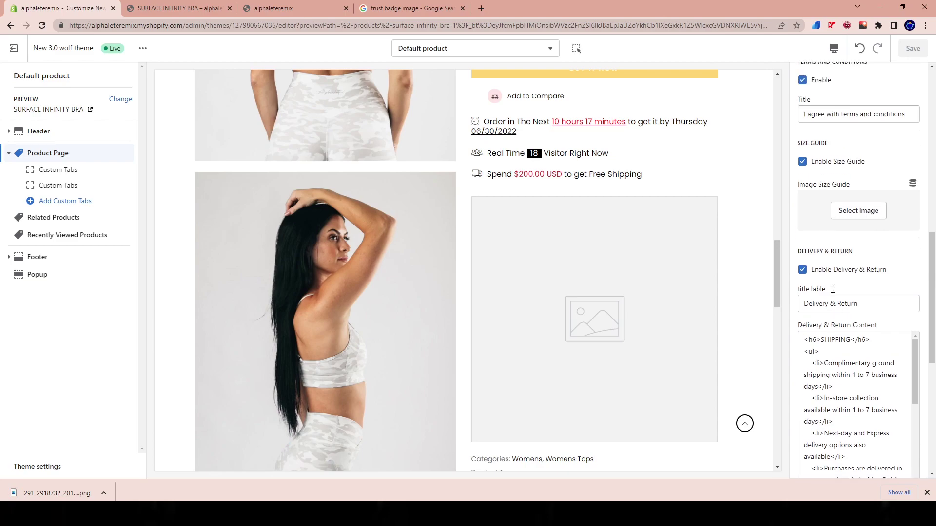
{"action": "scroll", "coordinate": [833, 292], "scroll_direction": "down", "scroll_amount": 8}
{"action": "left_click", "coordinate": [830, 460]}
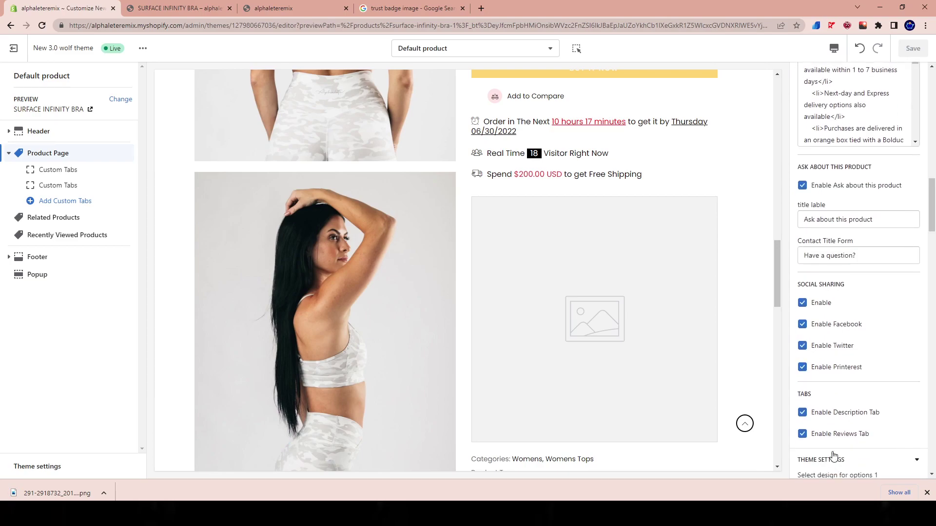
{"action": "scroll", "coordinate": [848, 415], "scroll_direction": "down", "scroll_amount": 7}
{"action": "scroll", "coordinate": [861, 382], "scroll_direction": "down", "scroll_amount": 20}
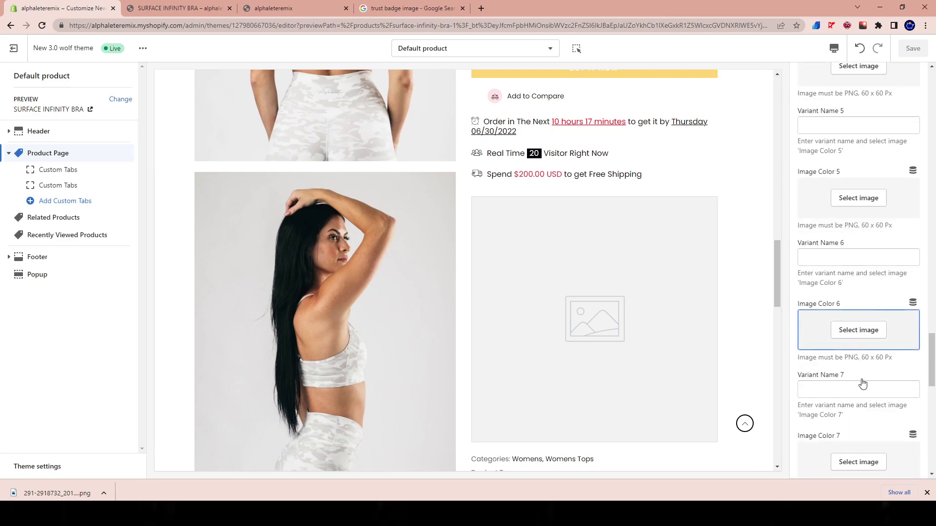
{"action": "scroll", "coordinate": [863, 380], "scroll_direction": "down", "scroll_amount": 5}
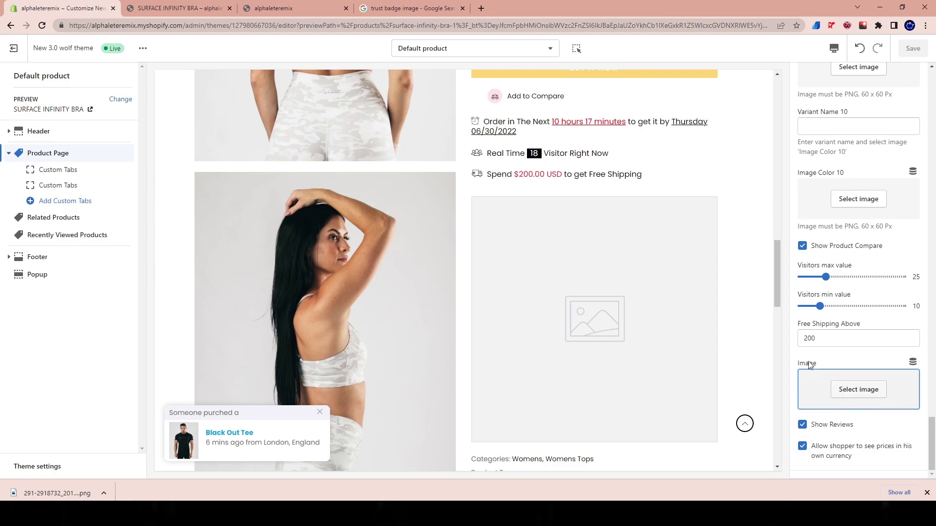
{"action": "left_click", "coordinate": [858, 390]}
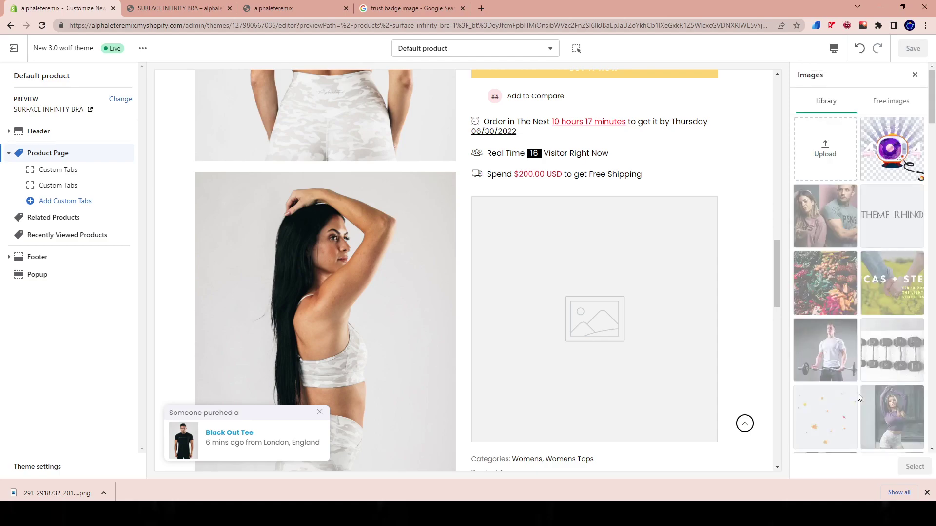
{"action": "left_click_drag", "start_coordinate": [14, 490], "coordinate": [822, 154]}
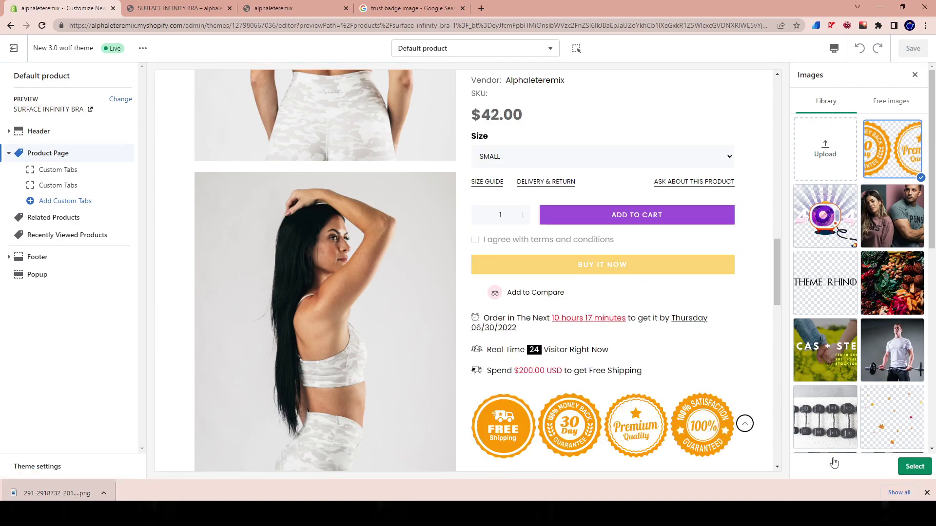
{"action": "left_click", "coordinate": [915, 467]}
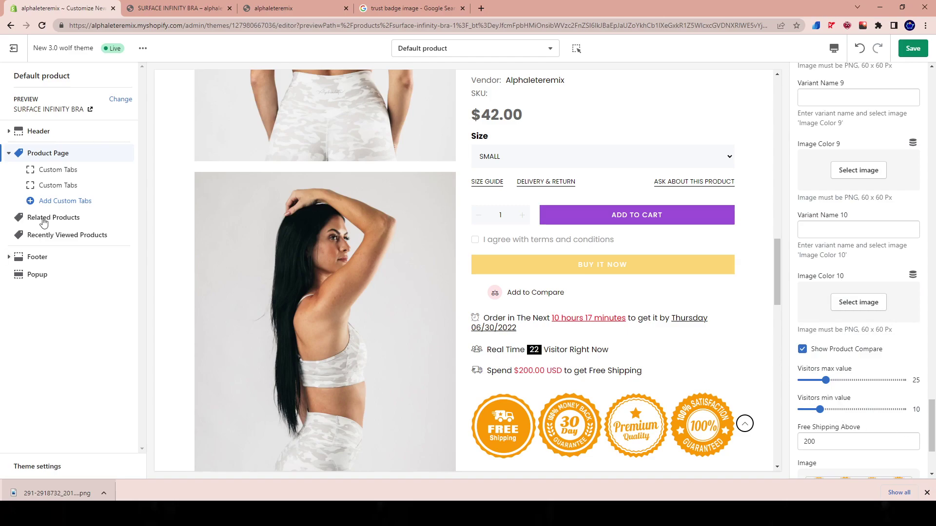
- Set the Product Page section's Free Shipping Above amount to 99 and save the theme
{"action": "scroll", "coordinate": [829, 170], "scroll_direction": "up", "scroll_amount": 20}
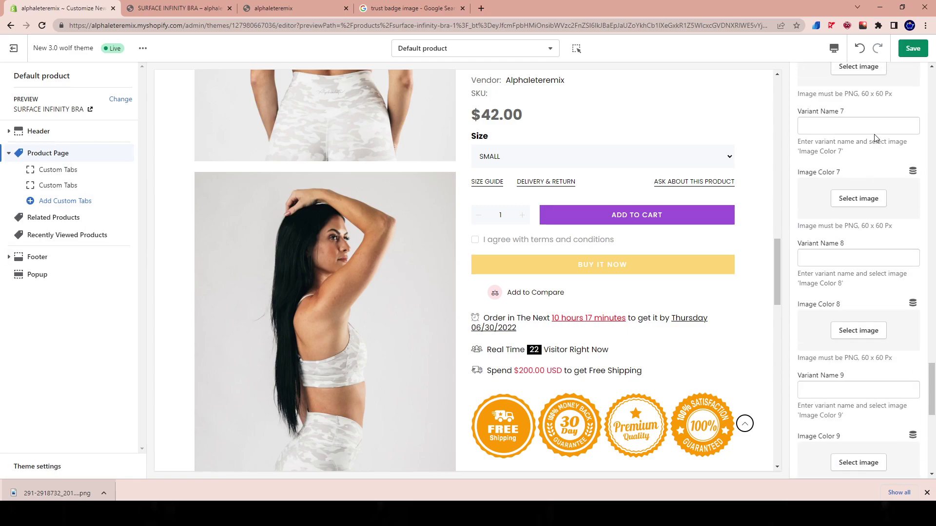
{"action": "left_click_drag", "start_coordinate": [932, 307], "coordinate": [932, 241]}
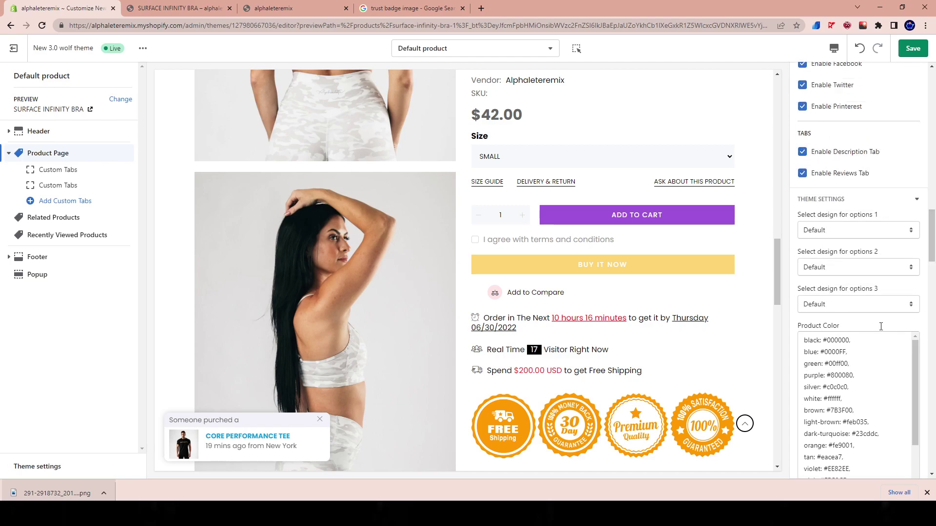
{"action": "scroll", "coordinate": [907, 268], "scroll_direction": "down", "scroll_amount": 20}
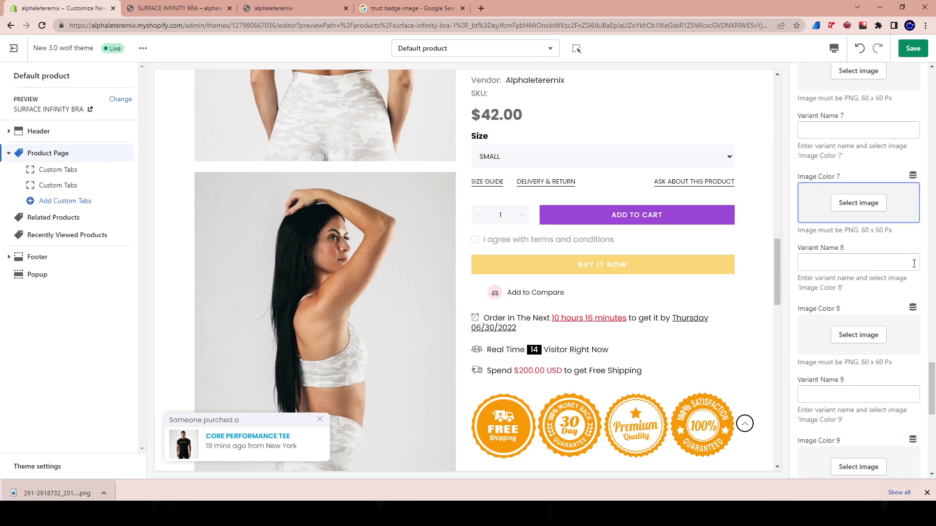
{"action": "scroll", "coordinate": [908, 267], "scroll_direction": "down", "scroll_amount": 1}
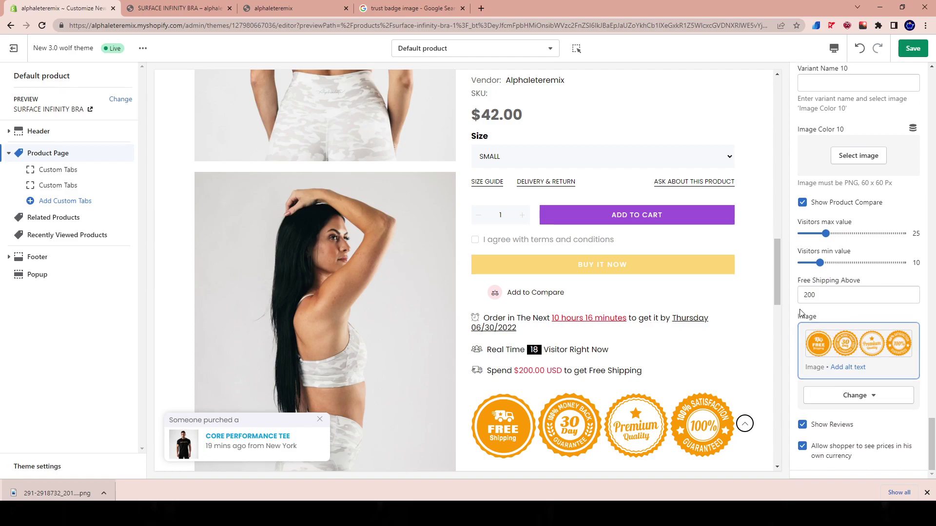
{"action": "double_click", "coordinate": [834, 297]}
{"action": "key", "text": "BackSpace"}
{"action": "type", "text": "99"}
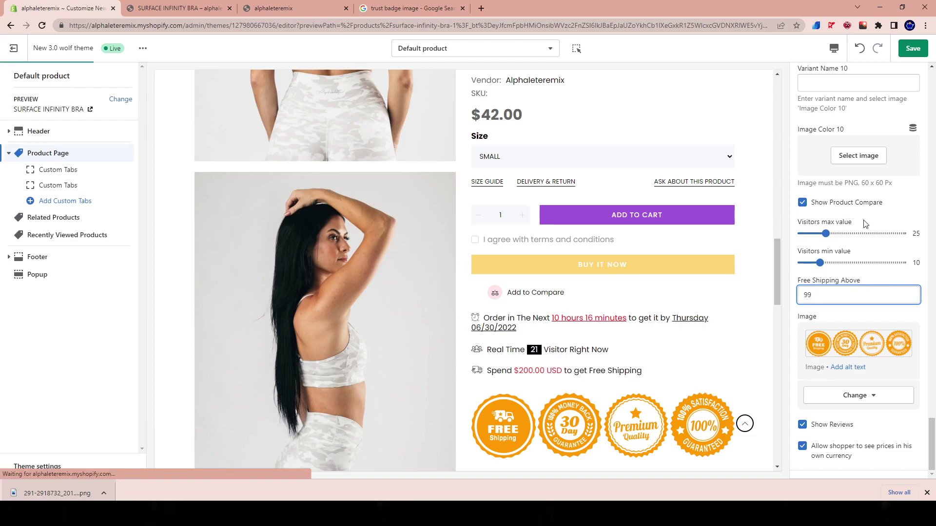
{"action": "left_click", "coordinate": [912, 48]}
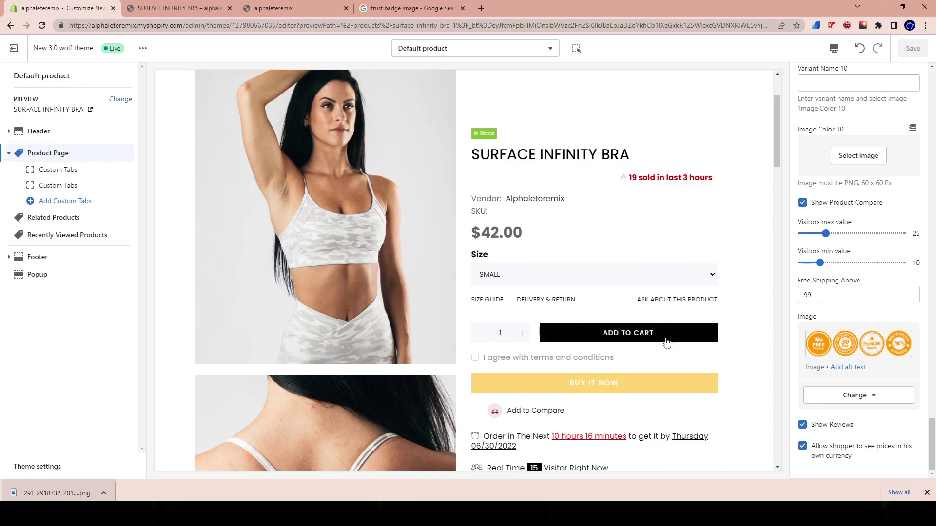
- Examine the saved product page in the preview, including the trust badges and the free shipping message
{"action": "left_click", "coordinate": [927, 493]}
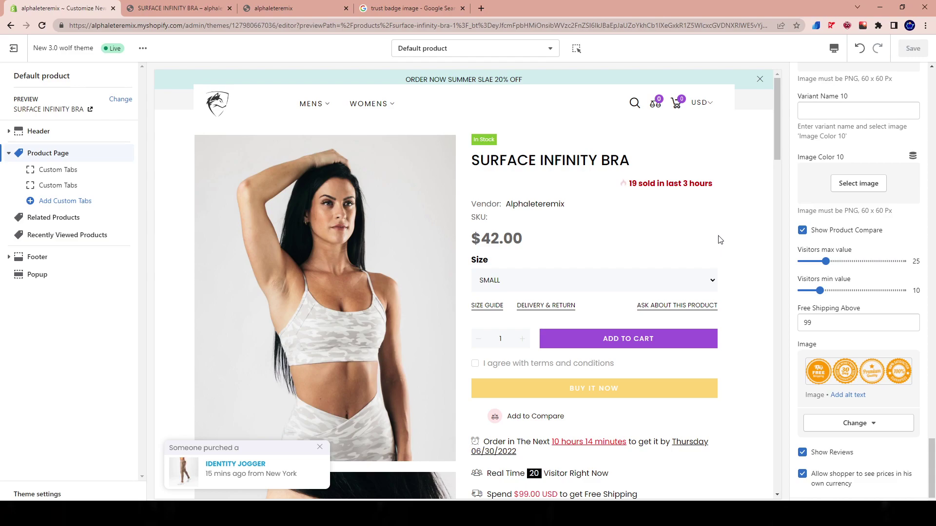
{"action": "scroll", "coordinate": [418, 407], "scroll_direction": "down", "scroll_amount": 10}
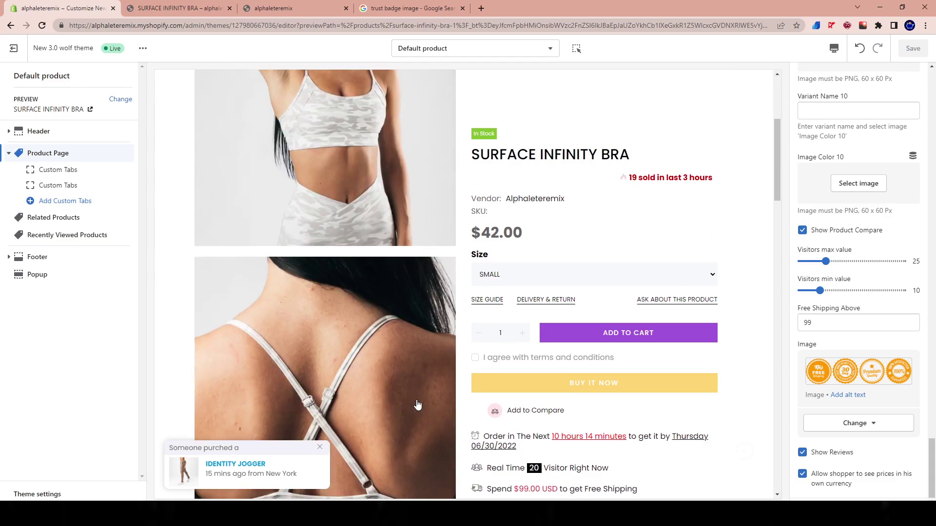
{"action": "scroll", "coordinate": [367, 330], "scroll_direction": "down", "scroll_amount": 5}
{"action": "scroll", "coordinate": [305, 334], "scroll_direction": "up", "scroll_amount": 5}
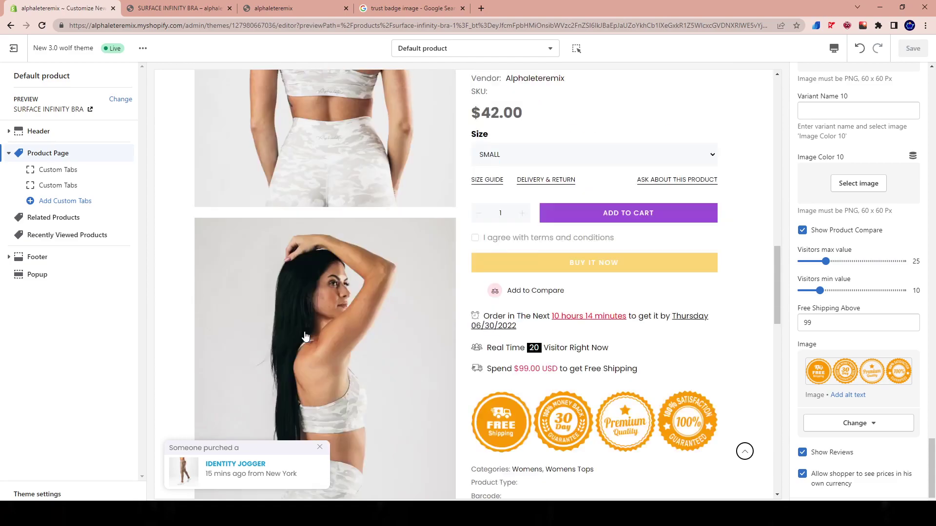
{"action": "scroll", "coordinate": [263, 336], "scroll_direction": "down", "scroll_amount": 1}
{"action": "scroll", "coordinate": [264, 336], "scroll_direction": "up", "scroll_amount": 5}
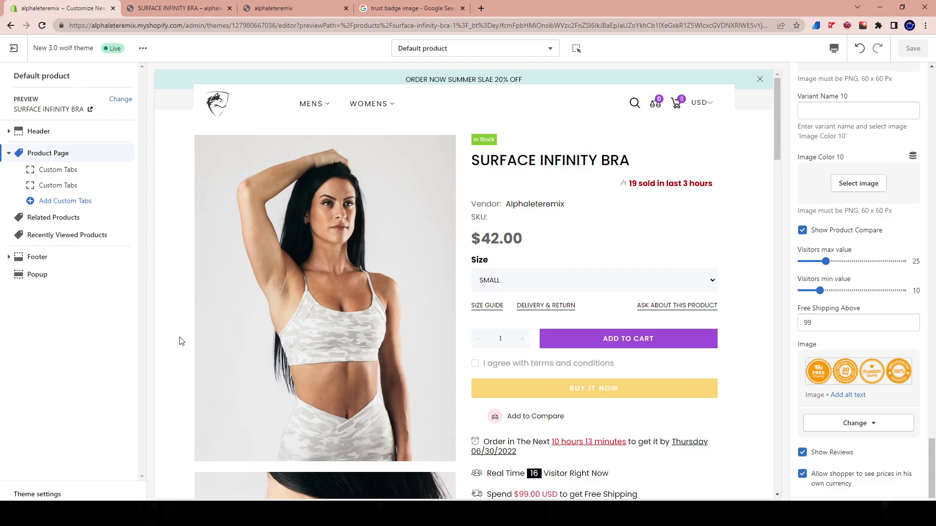
{"action": "scroll", "coordinate": [726, 293], "scroll_direction": "down", "scroll_amount": 2}
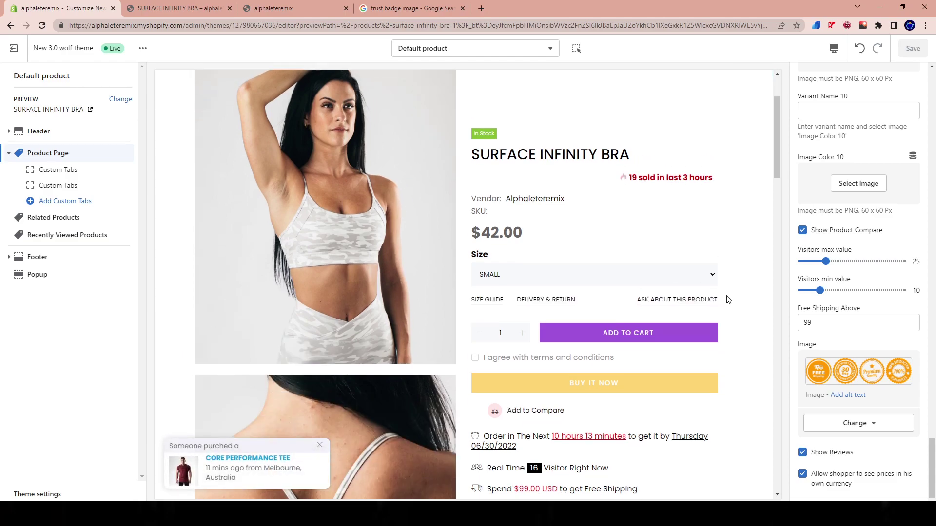
{"action": "left_click_drag", "start_coordinate": [490, 493], "coordinate": [656, 463]}
- Add one small Surface Infinity Bra to the cart in the preview and close the added-to-cart popup
{"action": "left_click", "coordinate": [617, 343]}
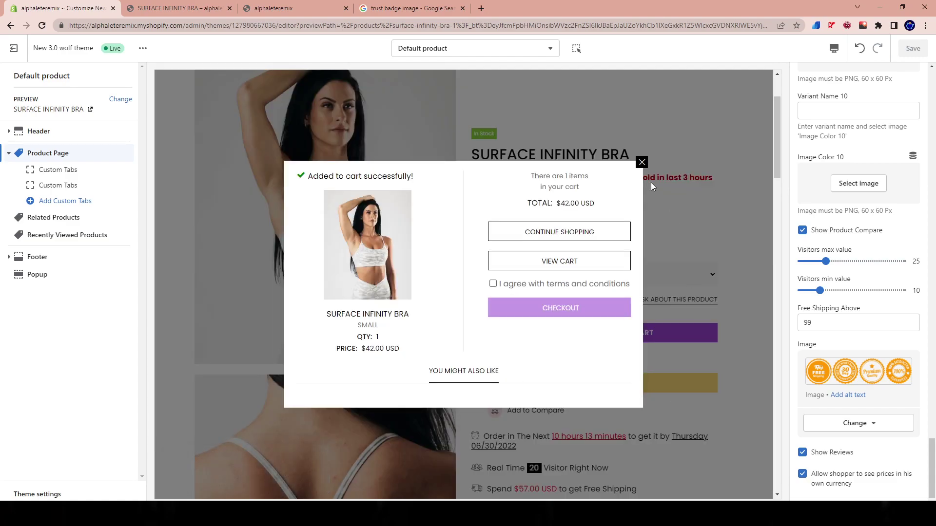
{"action": "left_click", "coordinate": [642, 162]}
{"action": "scroll", "coordinate": [732, 142], "scroll_direction": "up", "scroll_amount": 2}
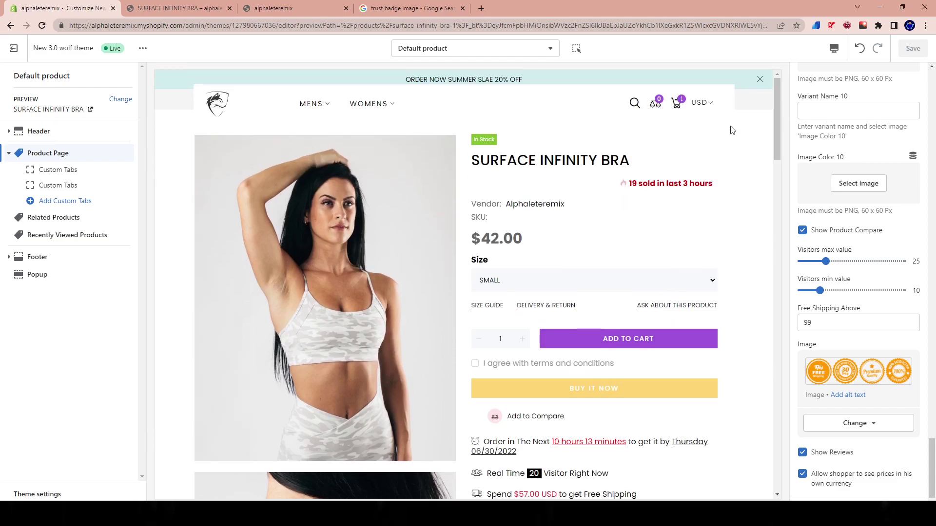
- Check the remaining free shipping amount in the cart drawer and in the product page's free shipping line
{"action": "left_click", "coordinate": [676, 103]}
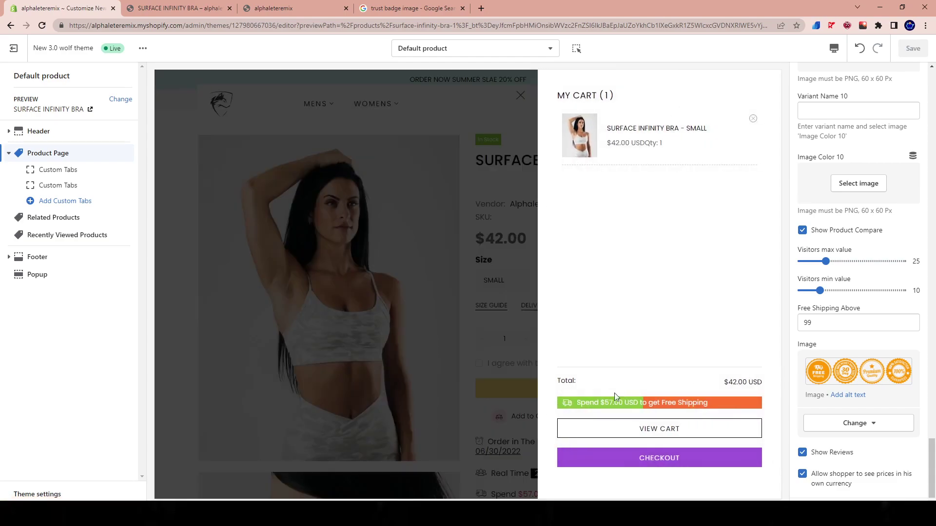
{"action": "left_click_drag", "start_coordinate": [586, 402], "coordinate": [704, 402]}
{"action": "left_click", "coordinate": [724, 403]}
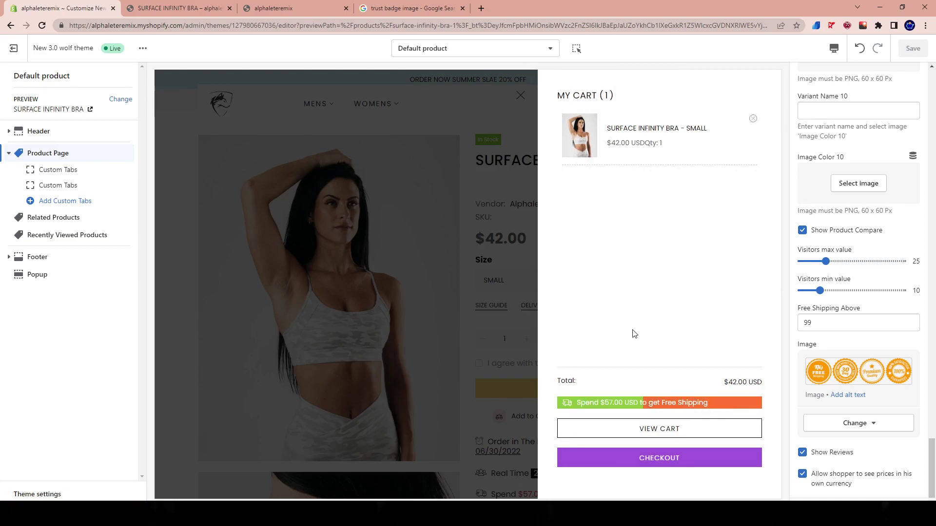
{"action": "left_click", "coordinate": [436, 222]}
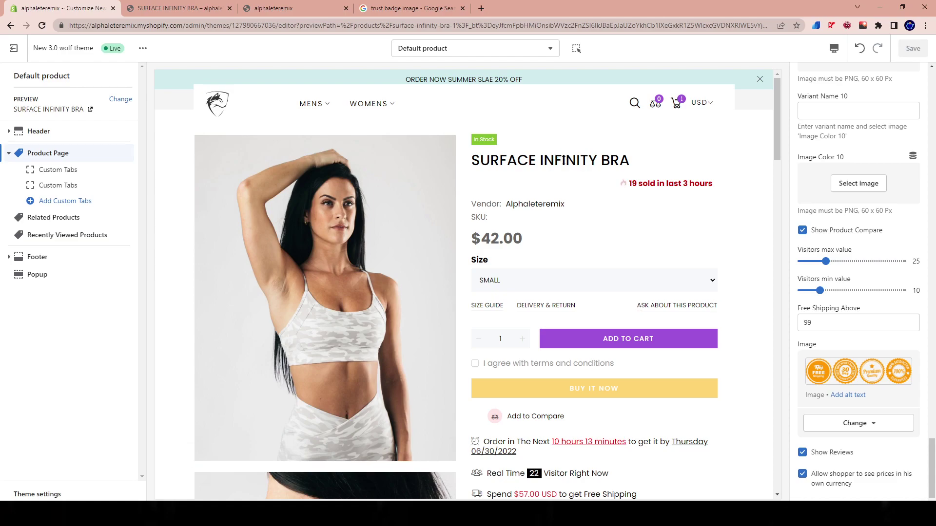
{"action": "scroll", "coordinate": [639, 236], "scroll_direction": "down", "scroll_amount": 2}
{"action": "left_click_drag", "start_coordinate": [638, 490], "coordinate": [485, 488]}
{"action": "scroll", "coordinate": [719, 195], "scroll_direction": "up", "scroll_amount": 1}
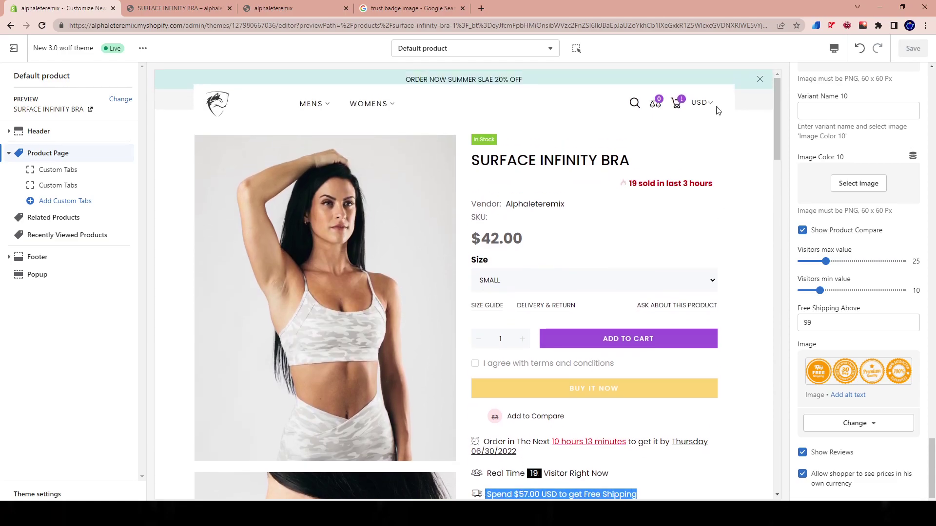
- View the full cart page from the cart drawer, then return to the Surface Infinity Bra product page
{"action": "left_click", "coordinate": [677, 103]}
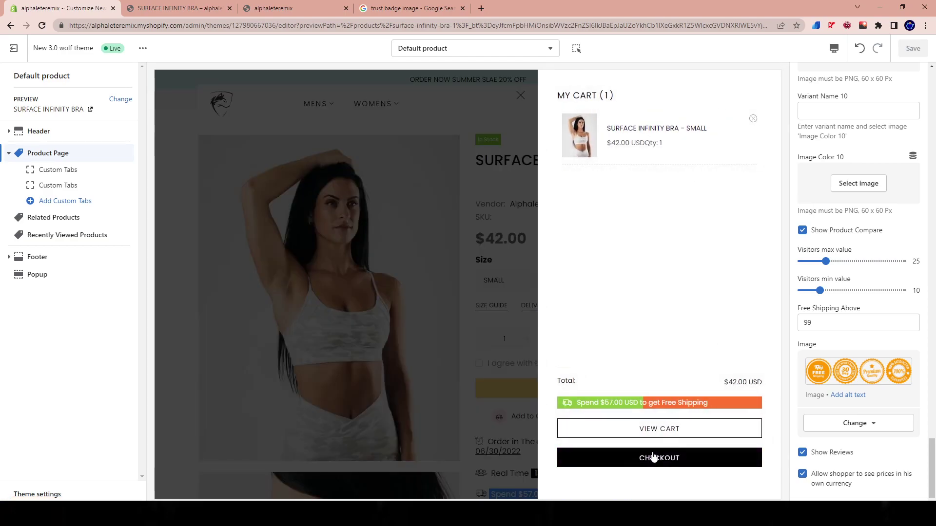
{"action": "left_click", "coordinate": [656, 428]}
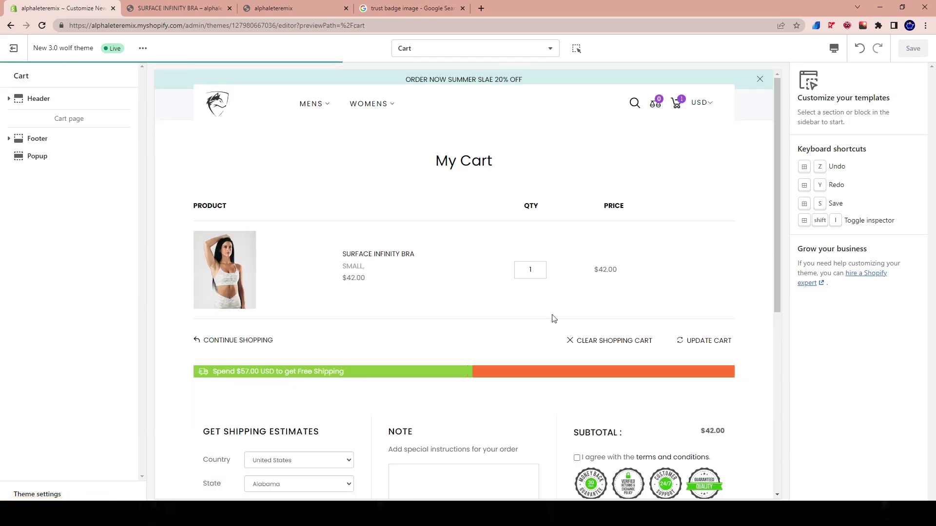
{"action": "left_click", "coordinate": [10, 25]}
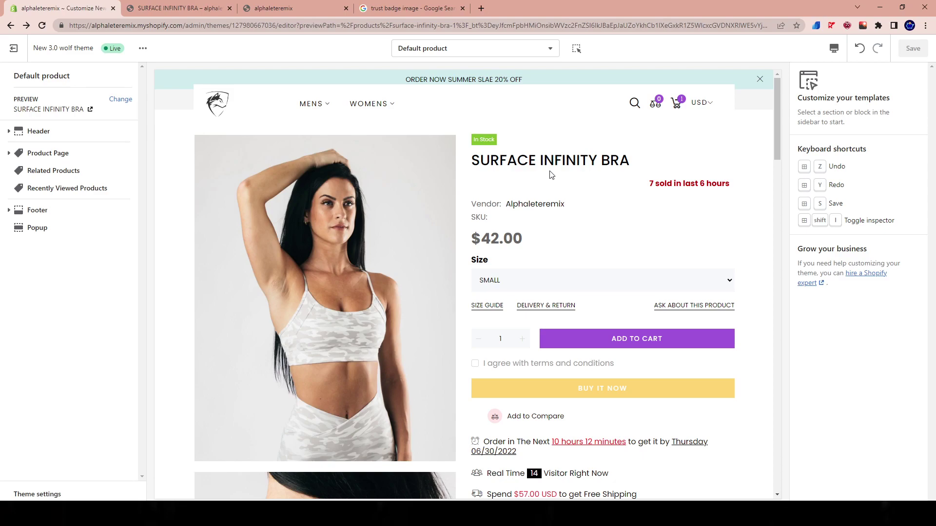
- Examine the real-time visitor line and the recent sales line on the product page
{"action": "left_click_drag", "start_coordinate": [485, 474], "coordinate": [619, 474]}
{"action": "left_click", "coordinate": [603, 467]}
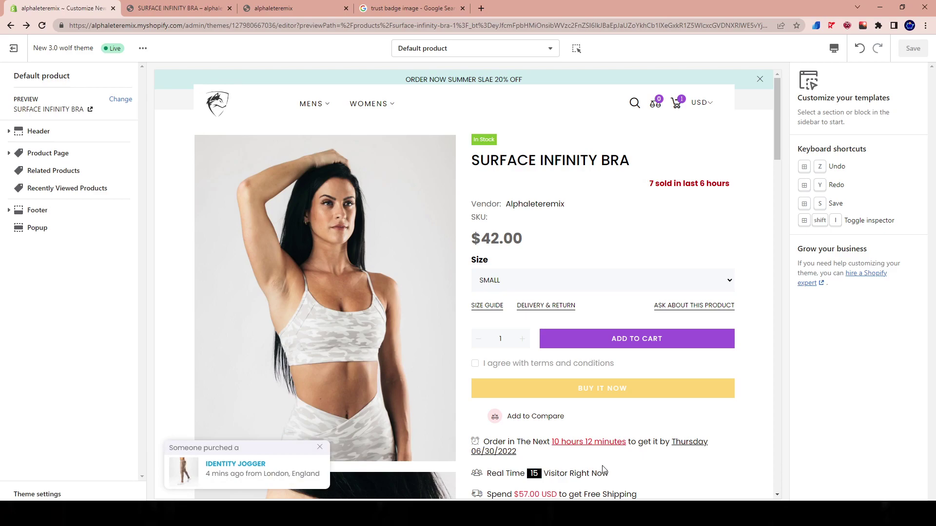
{"action": "left_click_drag", "start_coordinate": [647, 184], "coordinate": [702, 224]}
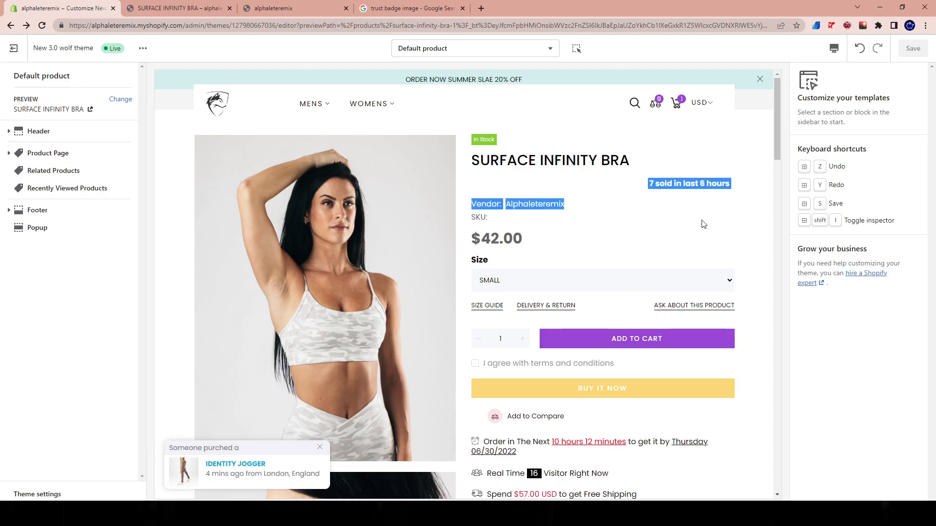
{"action": "left_click", "coordinate": [704, 224]}
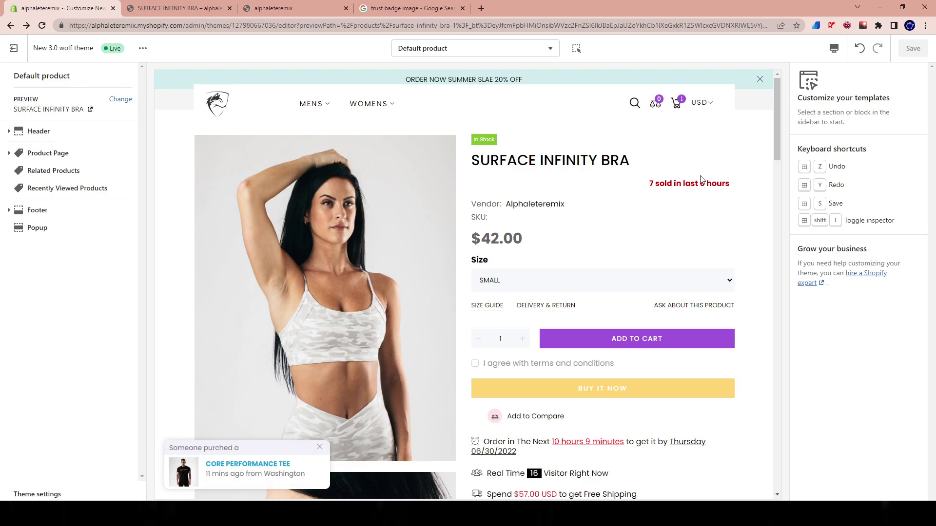
- Open an incognito browser window, search Google for Shredz and open the shredz.com website
{"action": "left_click", "coordinate": [925, 25]}
{"action": "left_click", "coordinate": [847, 62]}
{"action": "type", "text": "Shred"}
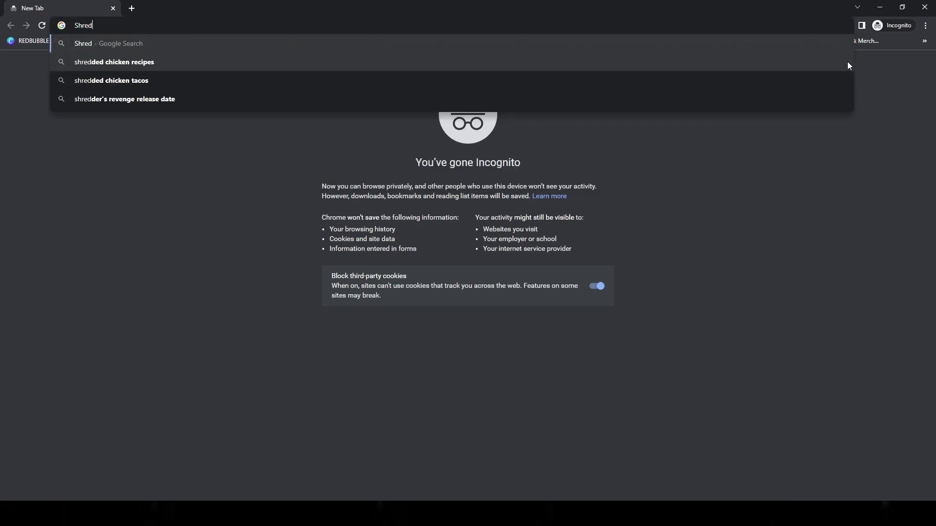
{"action": "type", "text": "z"}
{"action": "key", "text": "Return"}
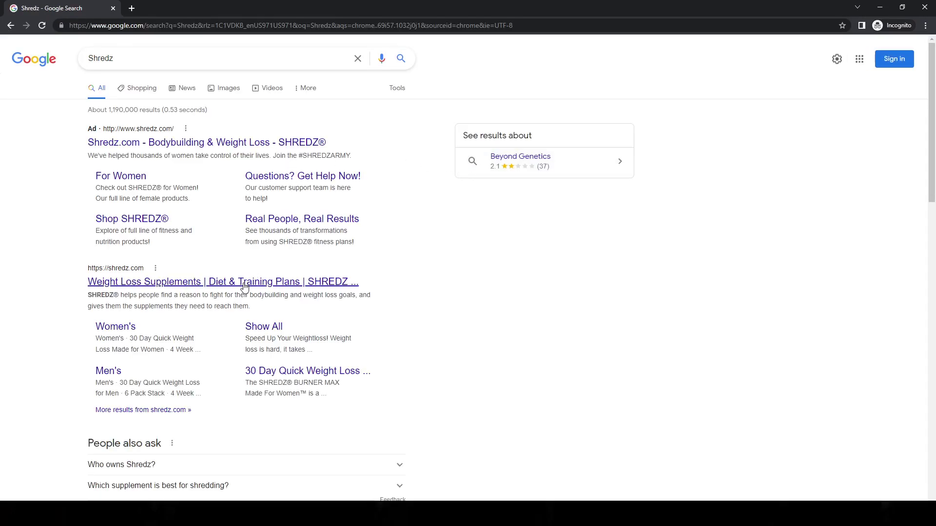
{"action": "left_click", "coordinate": [244, 283]}
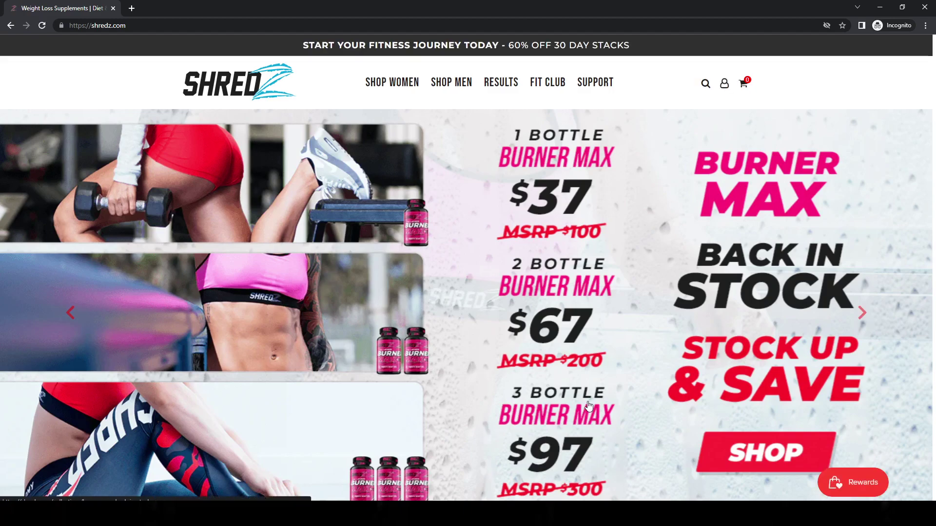
- Examine the Shredz home page from its hero banner down to the success stories, then close the incognito window
{"action": "scroll", "coordinate": [589, 409], "scroll_direction": "down", "scroll_amount": 4}
{"action": "scroll", "coordinate": [561, 398], "scroll_direction": "up", "scroll_amount": 4}
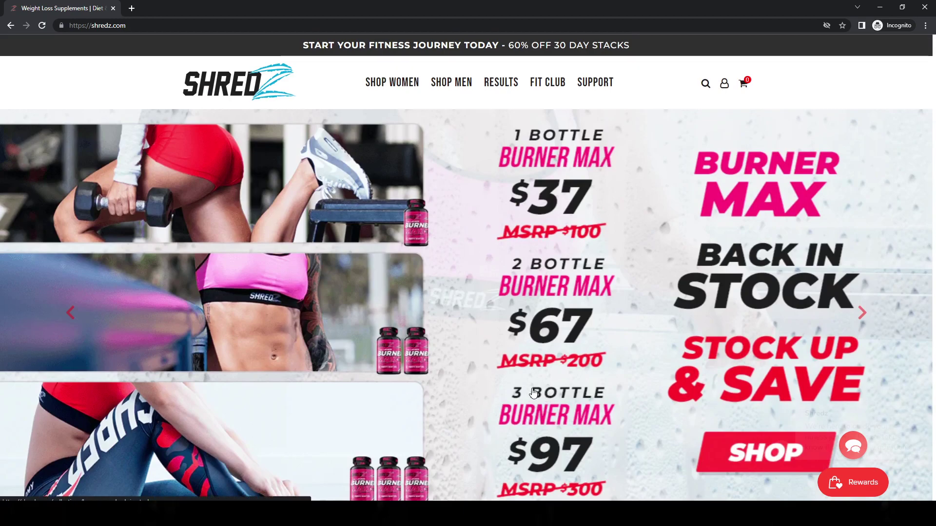
{"action": "scroll", "coordinate": [514, 388], "scroll_direction": "down", "scroll_amount": 6}
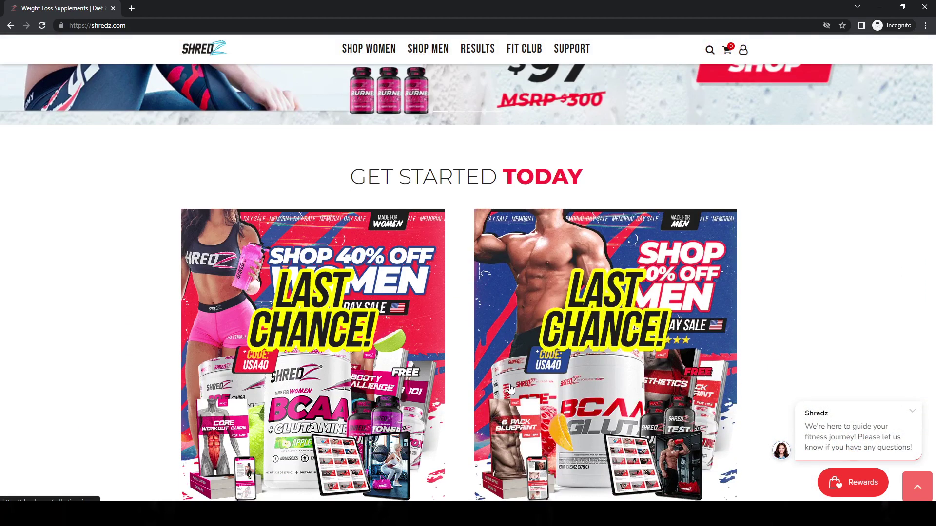
{"action": "scroll", "coordinate": [511, 388], "scroll_direction": "down", "scroll_amount": 4}
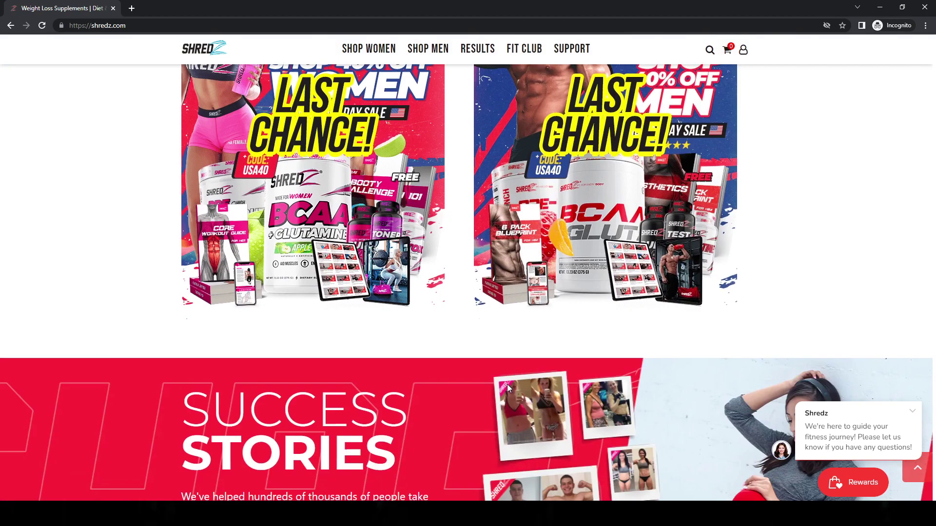
{"action": "scroll", "coordinate": [507, 384], "scroll_direction": "down", "scroll_amount": 3}
{"action": "scroll", "coordinate": [481, 388], "scroll_direction": "up", "scroll_amount": 5}
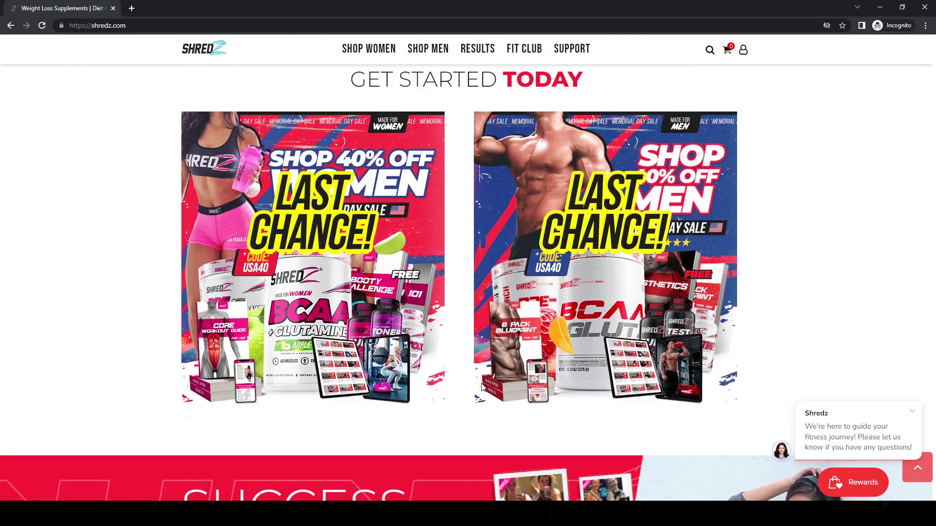
{"action": "scroll", "coordinate": [477, 389], "scroll_direction": "up", "scroll_amount": 3}
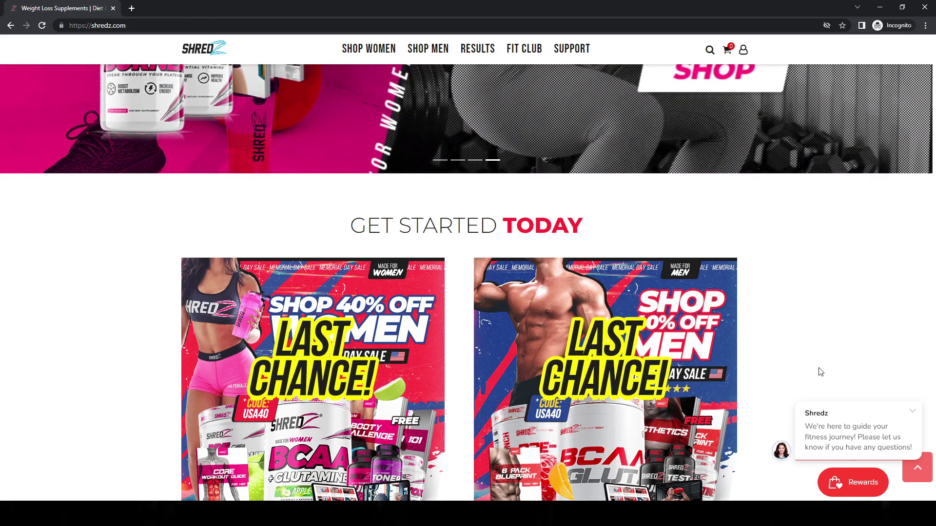
{"action": "scroll", "coordinate": [560, 410], "scroll_direction": "down", "scroll_amount": 4}
{"action": "scroll", "coordinate": [487, 412], "scroll_direction": "up", "scroll_amount": 3}
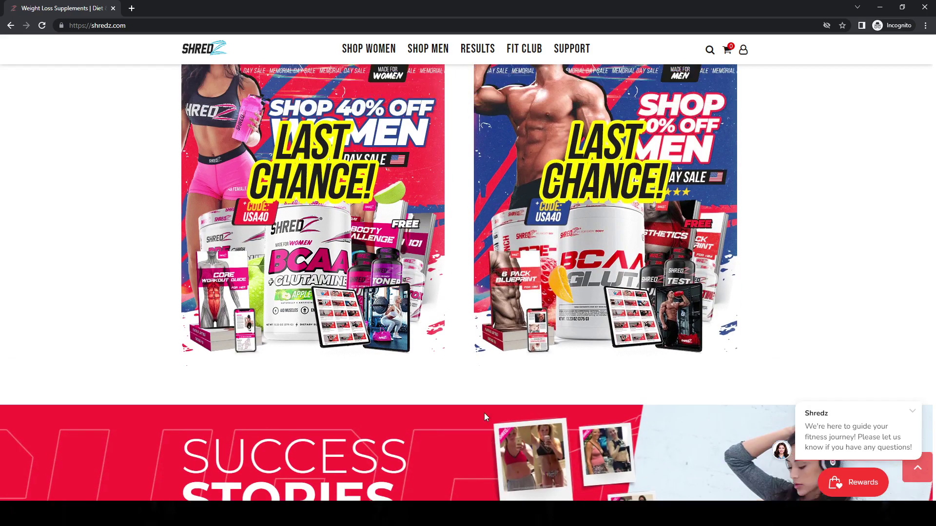
{"action": "left_click", "coordinate": [918, 468]}
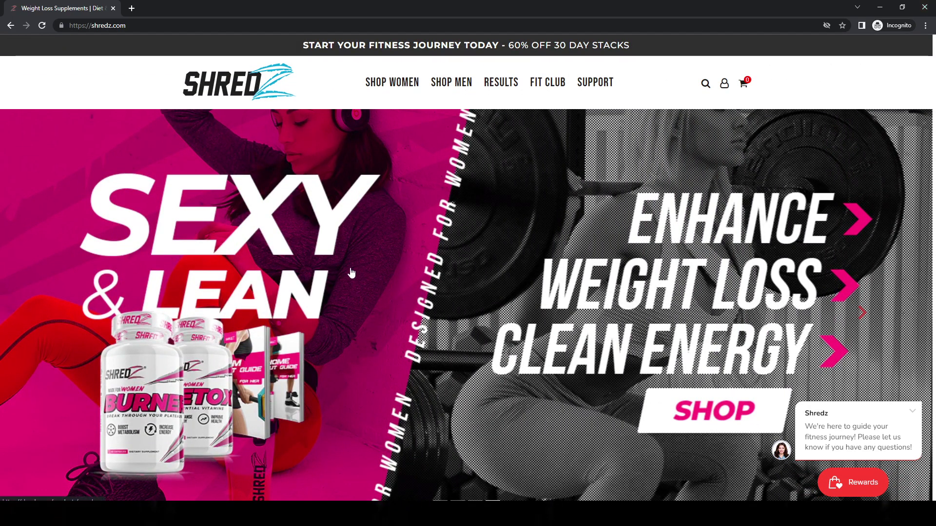
{"action": "scroll", "coordinate": [281, 274], "scroll_direction": "down", "scroll_amount": 2}
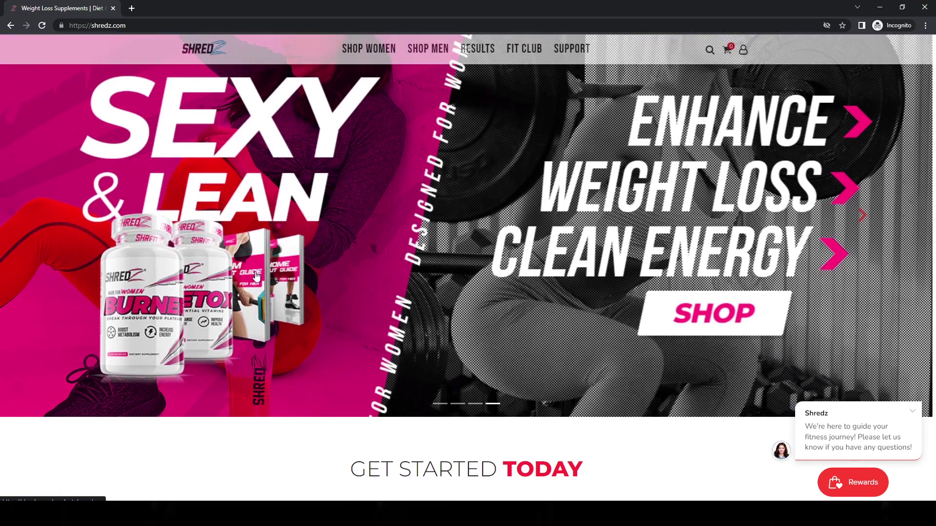
{"action": "scroll", "coordinate": [245, 285], "scroll_direction": "up", "scroll_amount": 2}
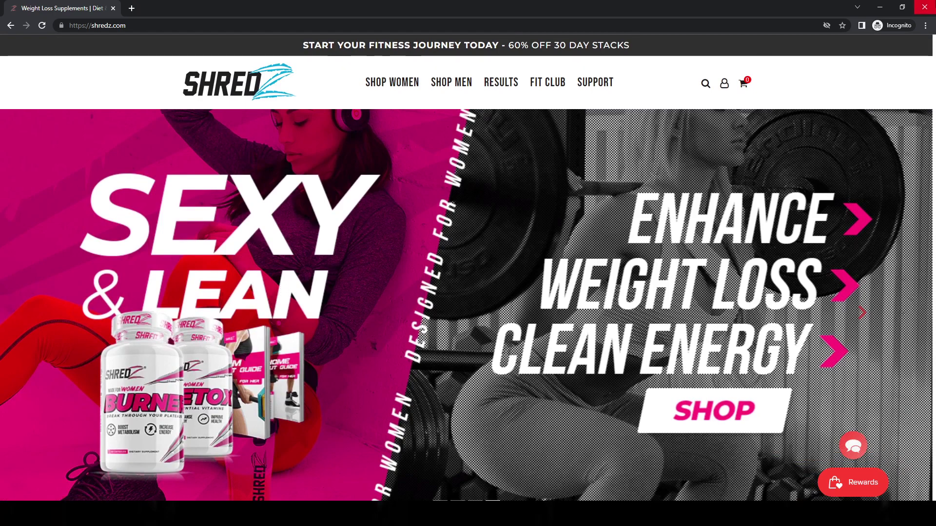
{"action": "left_click", "coordinate": [924, 7]}
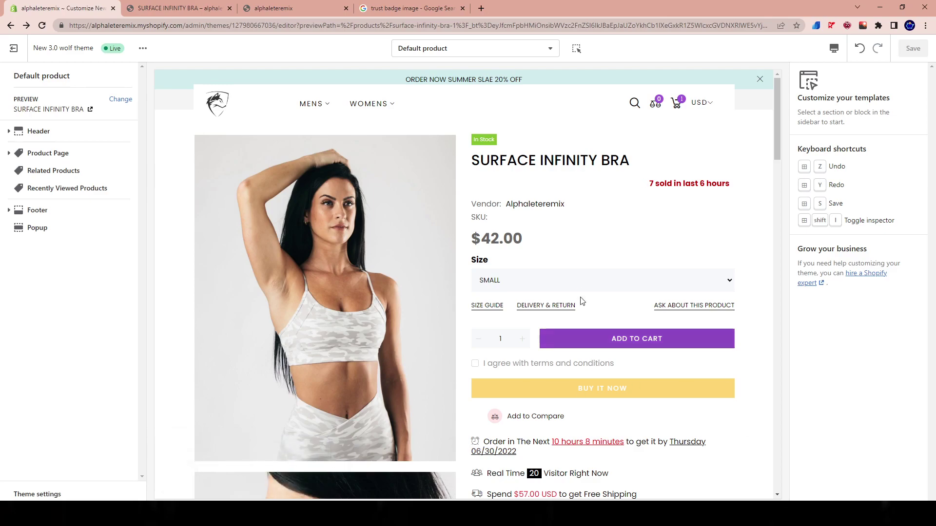
- Highlight the recent sales line and the real-time visitor line on the Surface Infinity Bra preview to review them
{"action": "left_click_drag", "start_coordinate": [636, 184], "coordinate": [733, 195]}
{"action": "scroll", "coordinate": [559, 433], "scroll_direction": "down", "scroll_amount": 1}
{"action": "left_click_drag", "start_coordinate": [485, 468], "coordinate": [606, 469]}
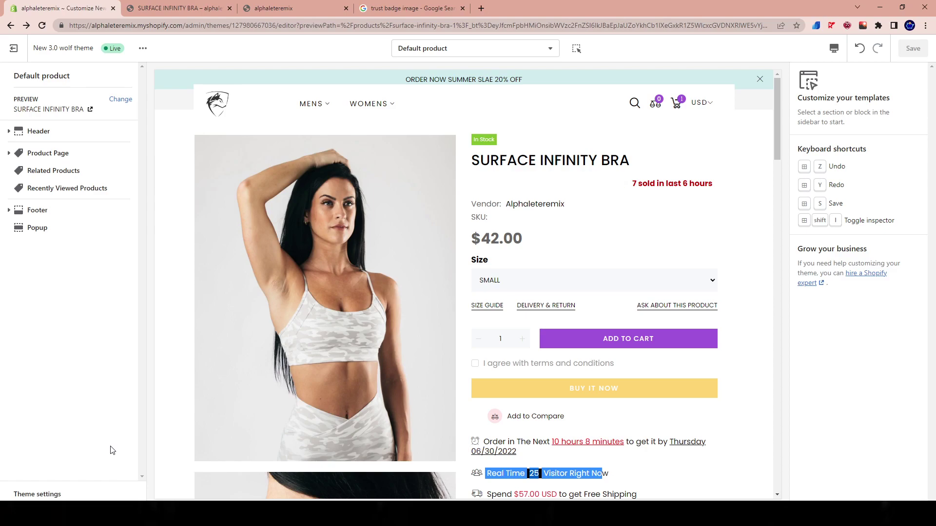
{"action": "left_click", "coordinate": [69, 390]}
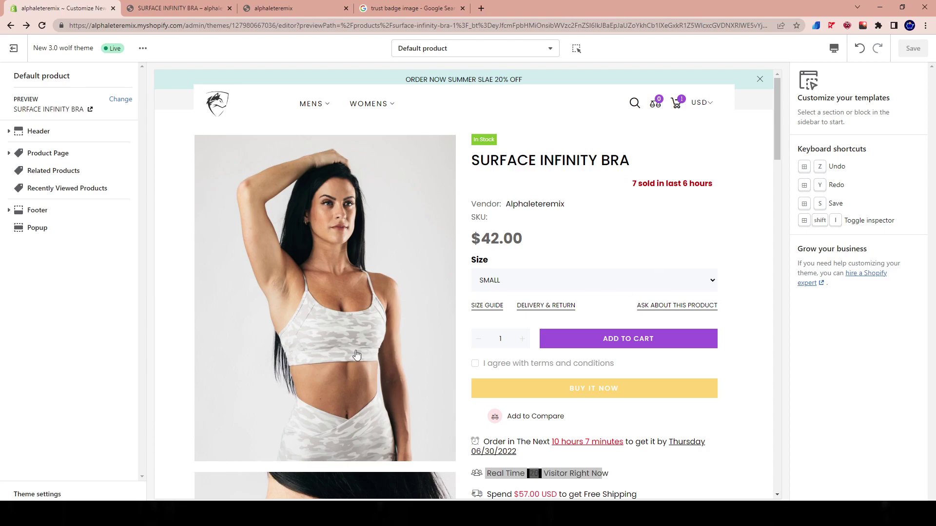
- Expand the Description, Custom Tab 1 and Custom Tab 2 sections below the trust badges on the product page preview
{"action": "scroll", "coordinate": [527, 486], "scroll_direction": "down", "scroll_amount": 2}
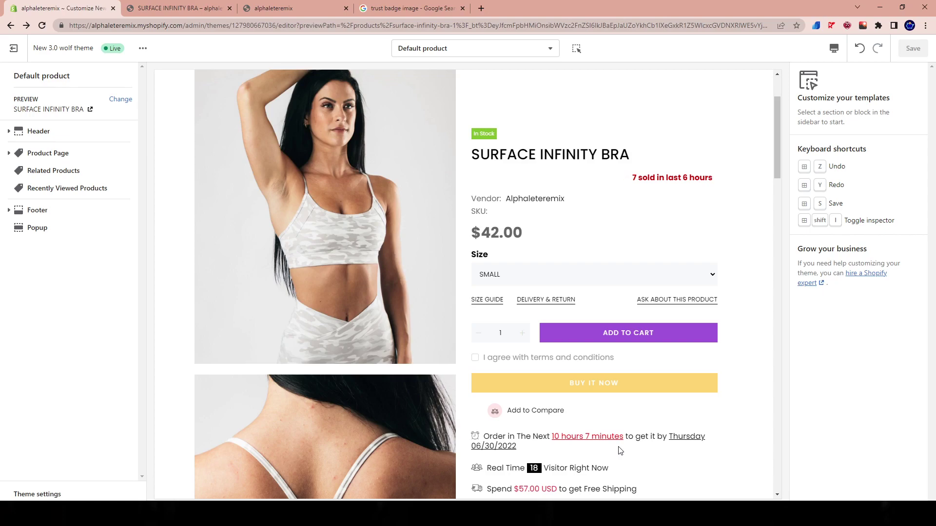
{"action": "scroll", "coordinate": [560, 429], "scroll_direction": "up", "scroll_amount": 2}
{"action": "scroll", "coordinate": [463, 446], "scroll_direction": "down", "scroll_amount": 5}
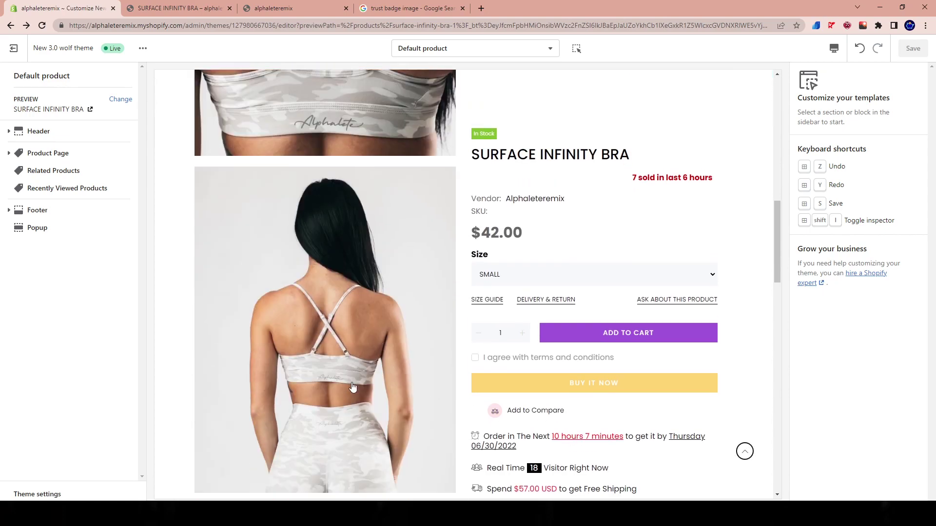
{"action": "scroll", "coordinate": [545, 340], "scroll_direction": "down", "scroll_amount": 10}
{"action": "scroll", "coordinate": [387, 336], "scroll_direction": "up", "scroll_amount": 7}
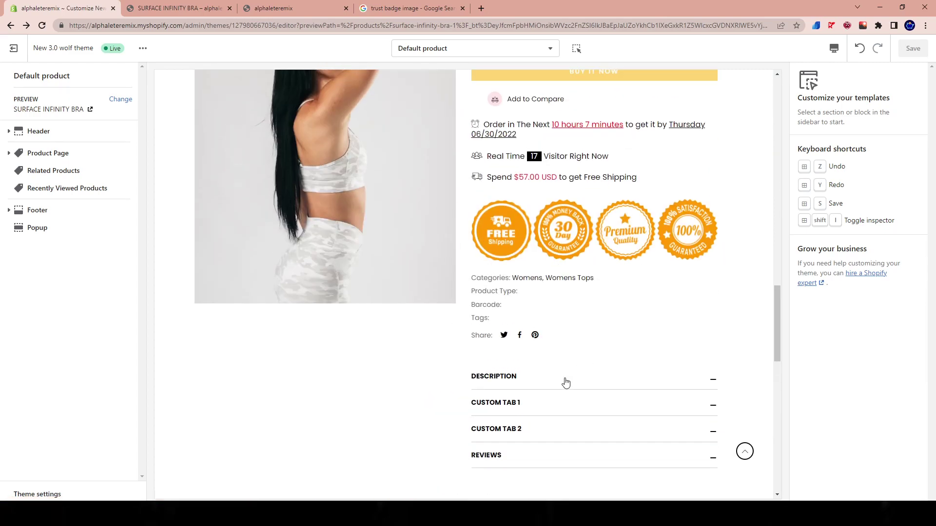
{"action": "left_click", "coordinate": [543, 379]}
{"action": "scroll", "coordinate": [493, 292], "scroll_direction": "down", "scroll_amount": 10}
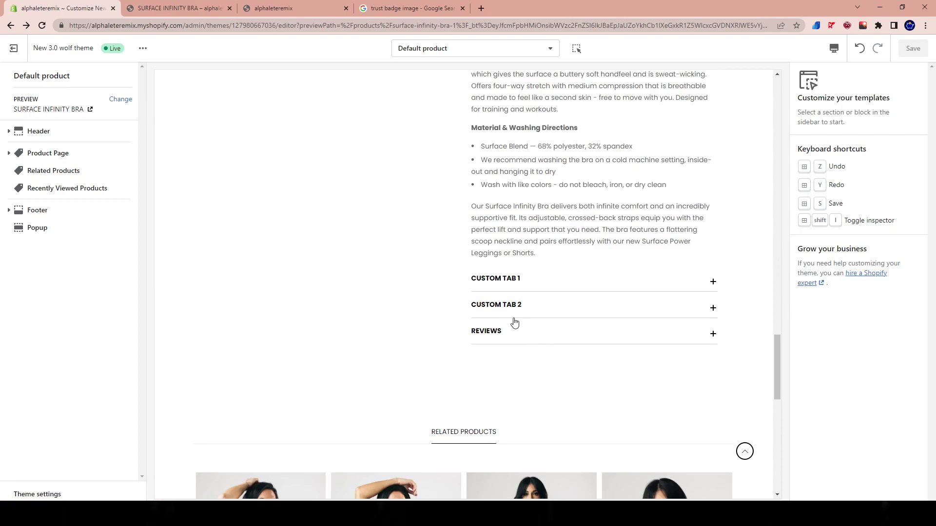
{"action": "left_click", "coordinate": [499, 278]}
{"action": "left_click", "coordinate": [505, 458]}
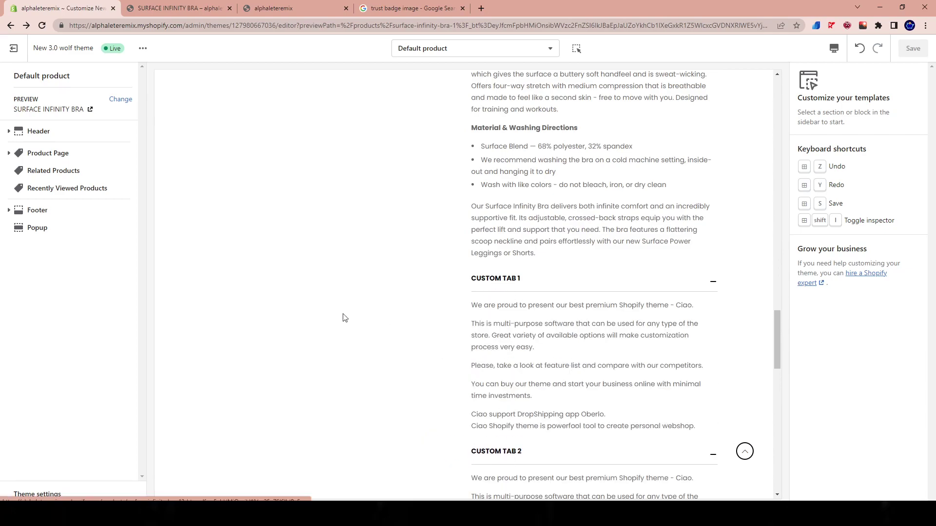
- Open the Product Page section's settings and review them from the layout options through the visitor, free shipping and badge settings
{"action": "left_click", "coordinate": [41, 154]}
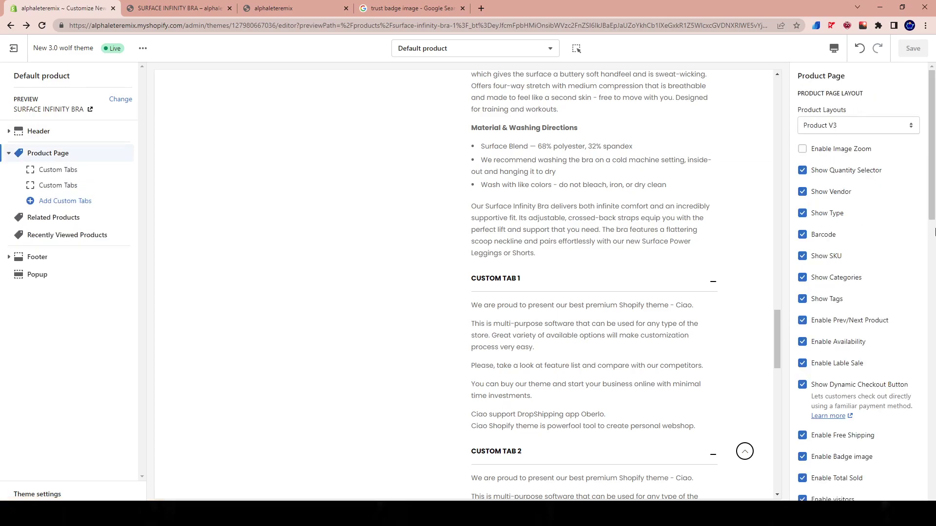
{"action": "scroll", "coordinate": [863, 239], "scroll_direction": "down", "scroll_amount": 4}
{"action": "scroll", "coordinate": [850, 246], "scroll_direction": "down", "scroll_amount": 10}
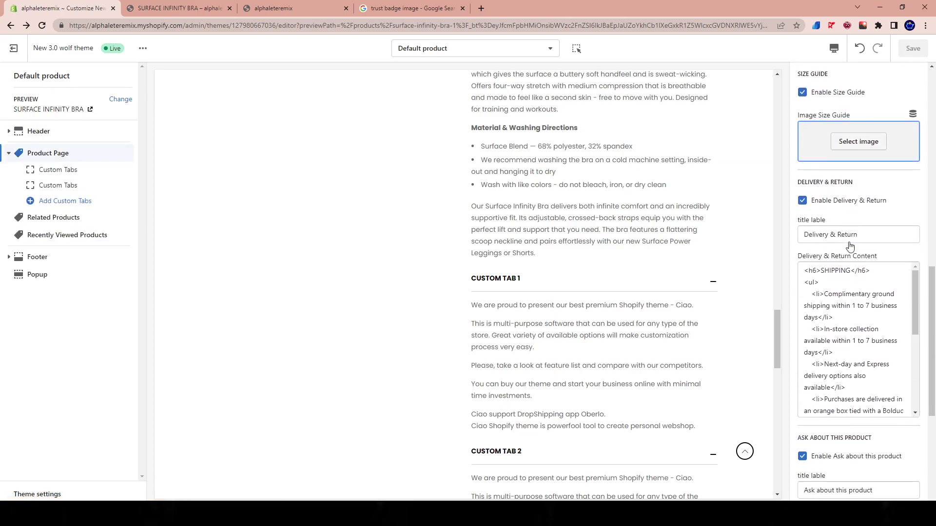
{"action": "scroll", "coordinate": [850, 243], "scroll_direction": "down", "scroll_amount": 10}
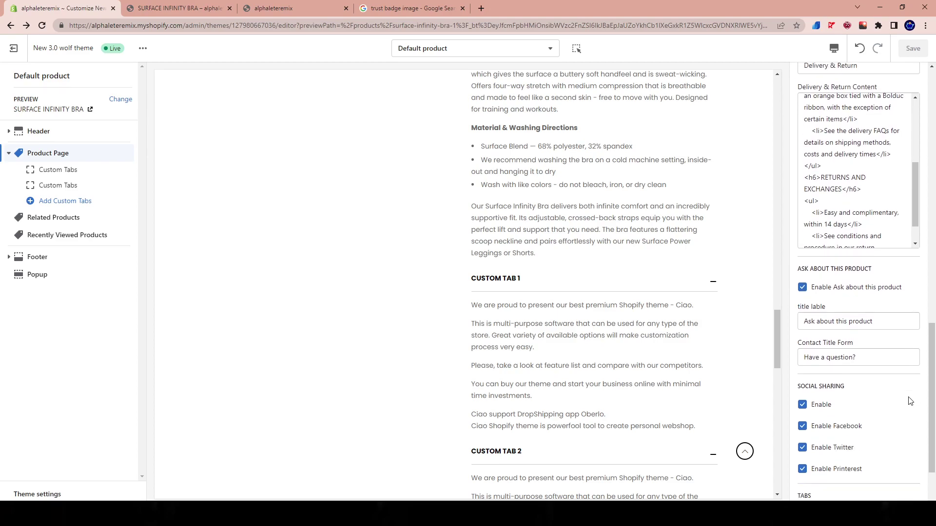
{"action": "scroll", "coordinate": [858, 458], "scroll_direction": "down", "scroll_amount": 10}
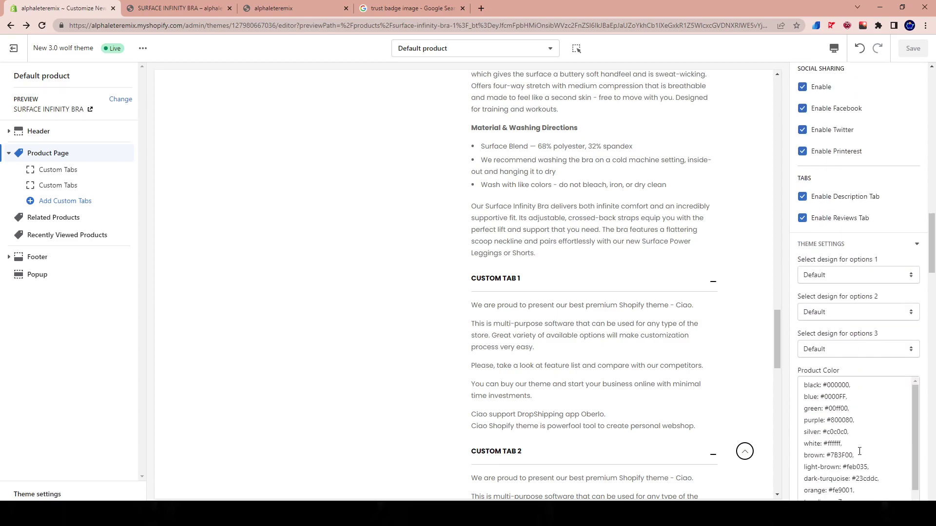
{"action": "scroll", "coordinate": [934, 265], "scroll_direction": "down", "scroll_amount": 5}
{"action": "scroll", "coordinate": [934, 265], "scroll_direction": "down", "scroll_amount": 20}
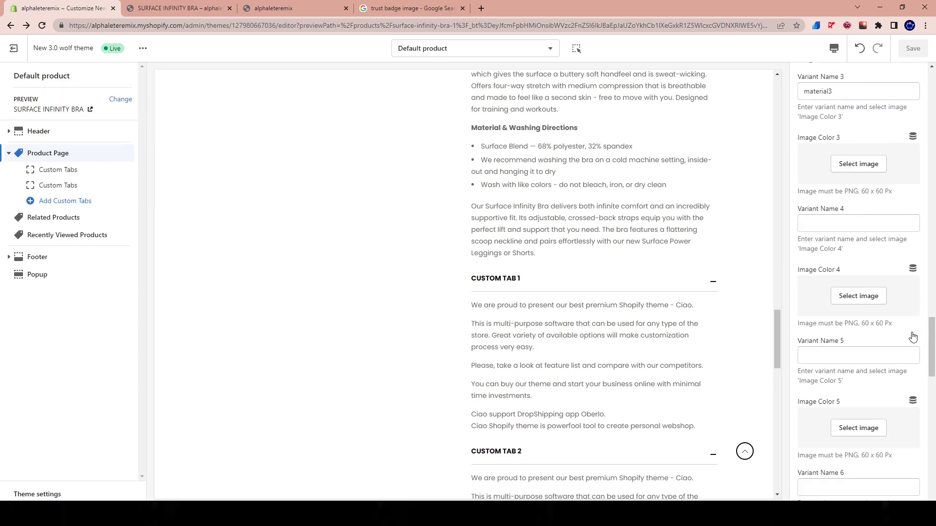
{"action": "scroll", "coordinate": [912, 340], "scroll_direction": "down", "scroll_amount": 3}
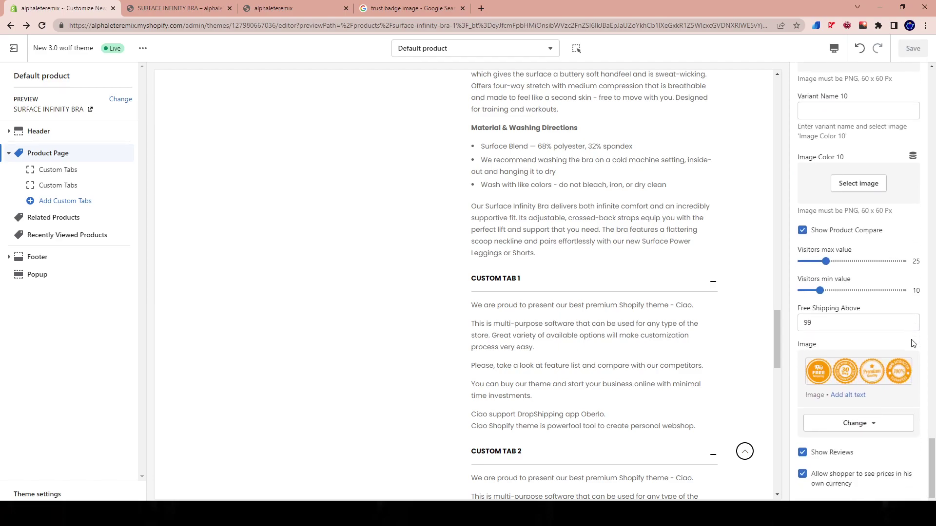
{"action": "scroll", "coordinate": [437, 403], "scroll_direction": "up", "scroll_amount": 2}
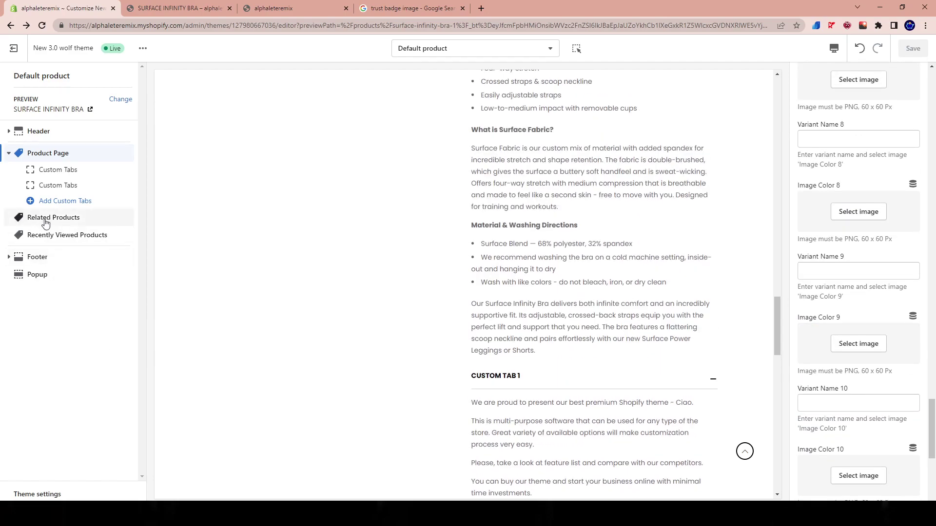
- Review the heading and content settings of the two Custom Tabs blocks under Product Page, leaving their text unedited
{"action": "left_click", "coordinate": [49, 170]}
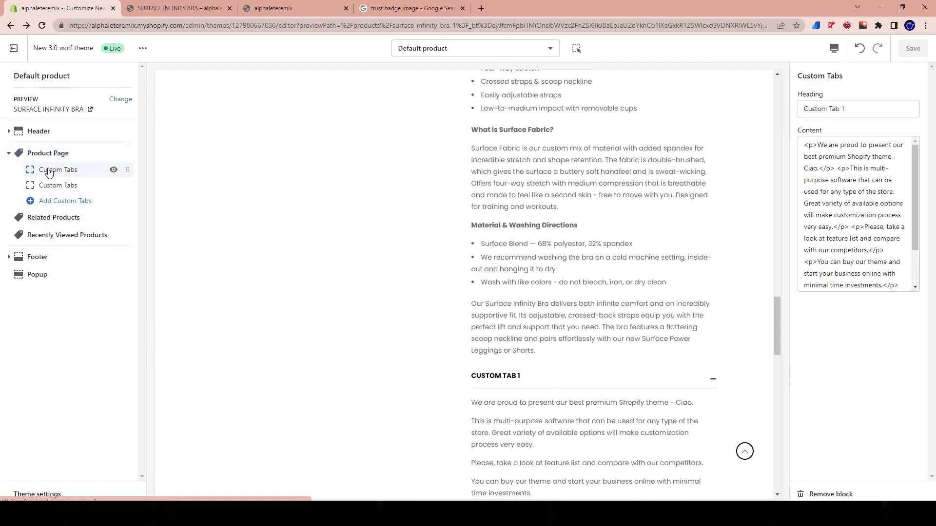
{"action": "left_click", "coordinate": [52, 186]}
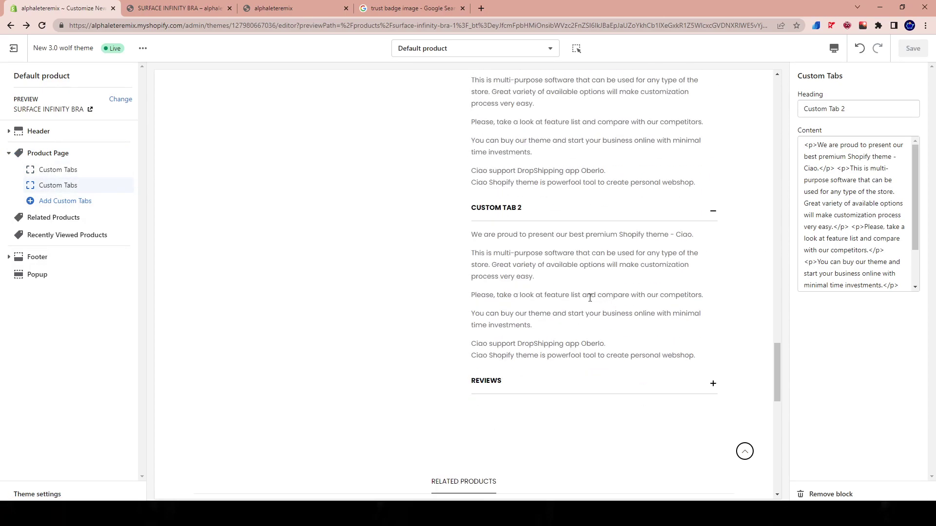
{"action": "left_click_drag", "start_coordinate": [815, 191], "coordinate": [872, 247]}
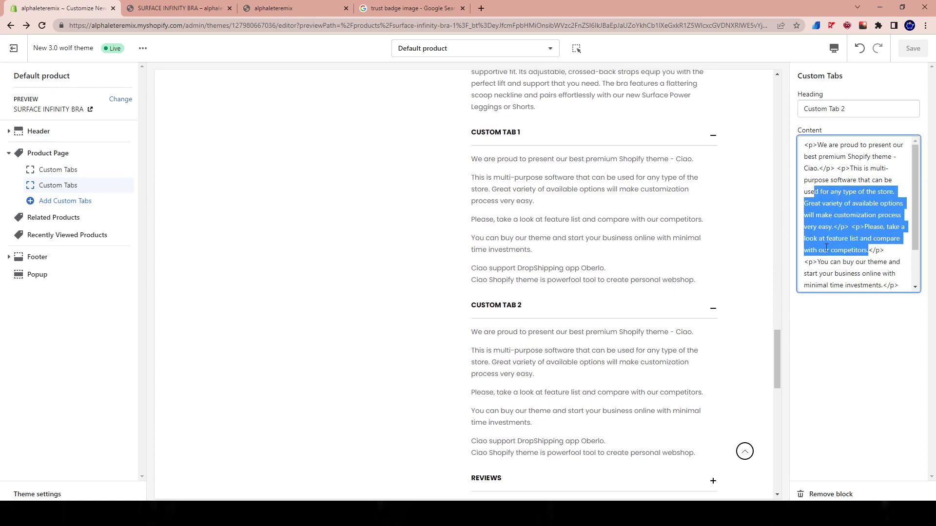
{"action": "scroll", "coordinate": [814, 242], "scroll_direction": "down", "scroll_amount": 1}
{"action": "left_click", "coordinate": [841, 237]}
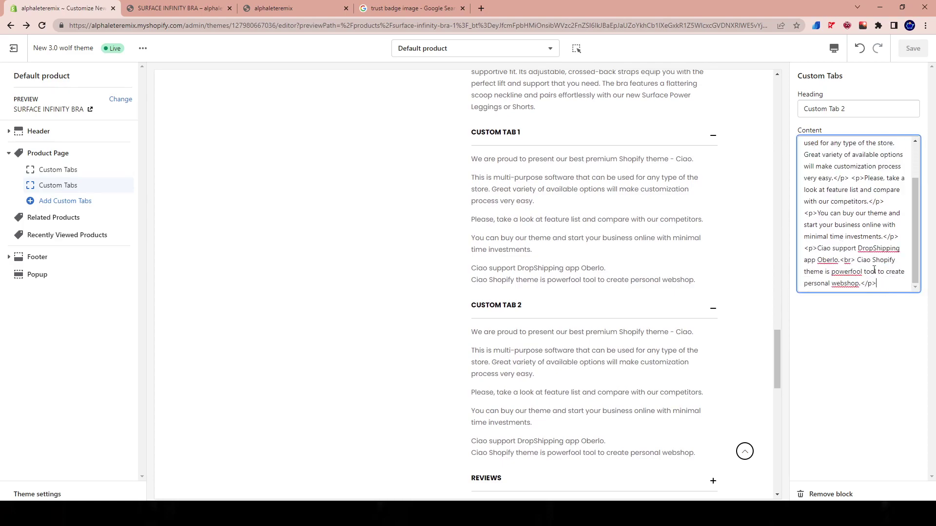
{"action": "key", "text": "ctrl+a"}
{"action": "left_click", "coordinate": [154, 185]}
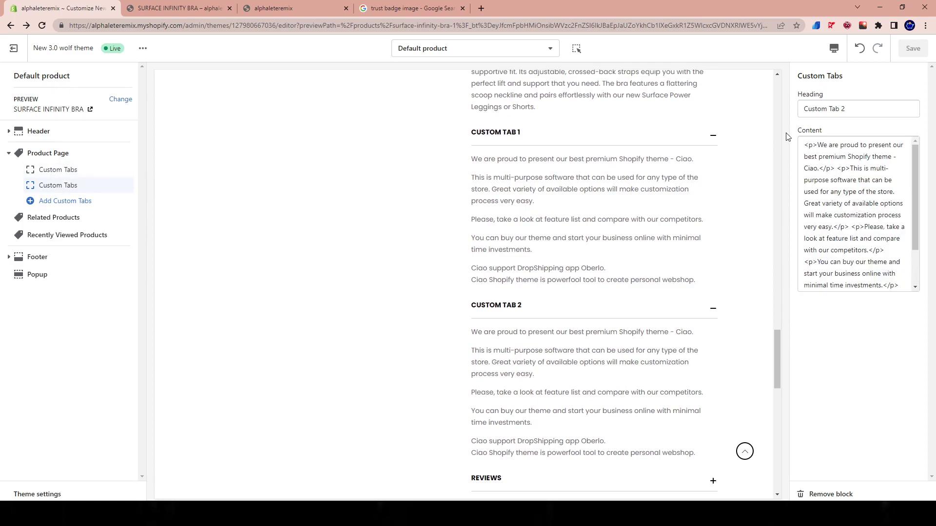
- Return from the product page to the store's home page in the theme preview
{"action": "scroll", "coordinate": [541, 219], "scroll_direction": "down", "scroll_amount": 8}
{"action": "scroll", "coordinate": [535, 231], "scroll_direction": "up", "scroll_amount": 6}
{"action": "scroll", "coordinate": [535, 231], "scroll_direction": "up", "scroll_amount": 15}
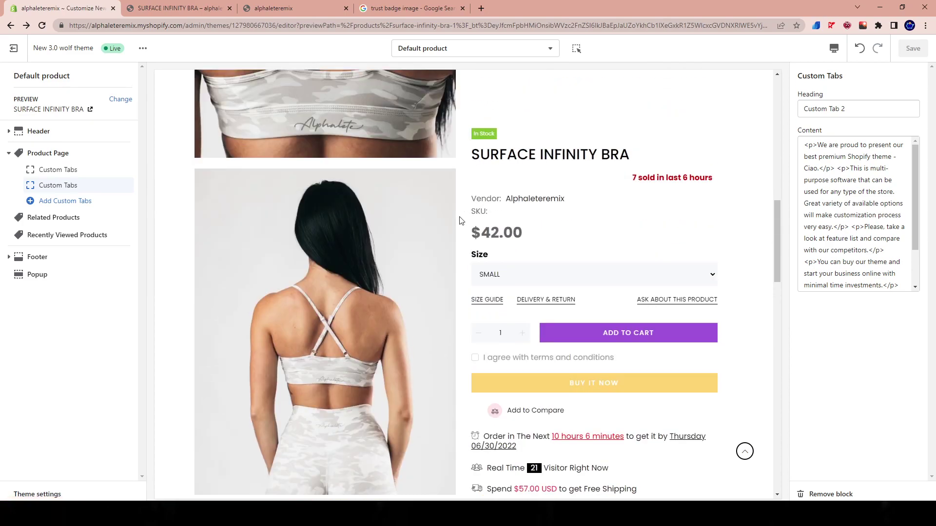
{"action": "scroll", "coordinate": [461, 221], "scroll_direction": "up", "scroll_amount": 5}
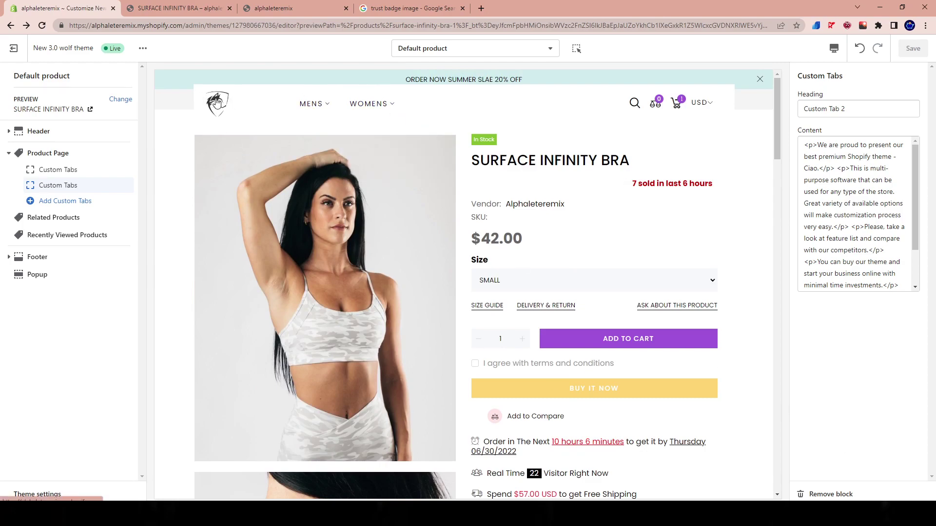
{"action": "left_click", "coordinate": [217, 104]}
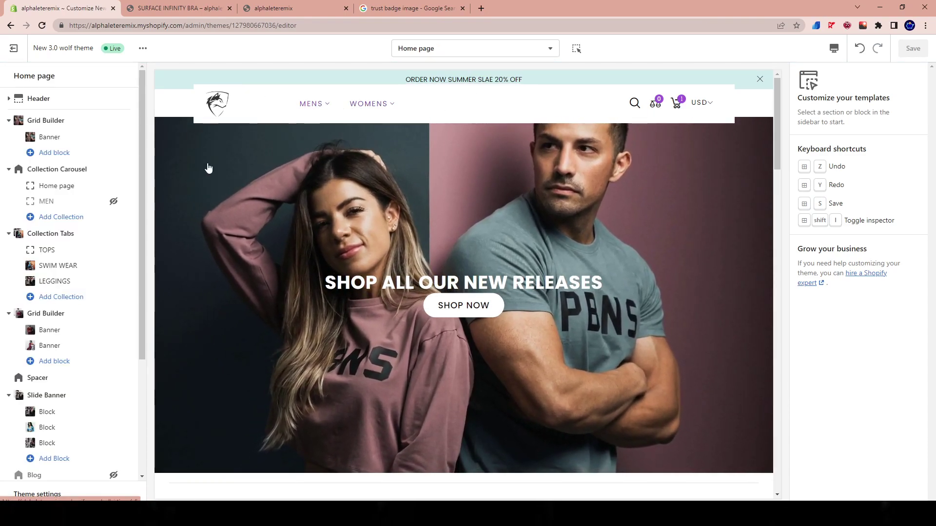
- Open the Header section's settings and review the logo, sticky header, promobox text and link, and topbar options
{"action": "left_click", "coordinate": [34, 98]}
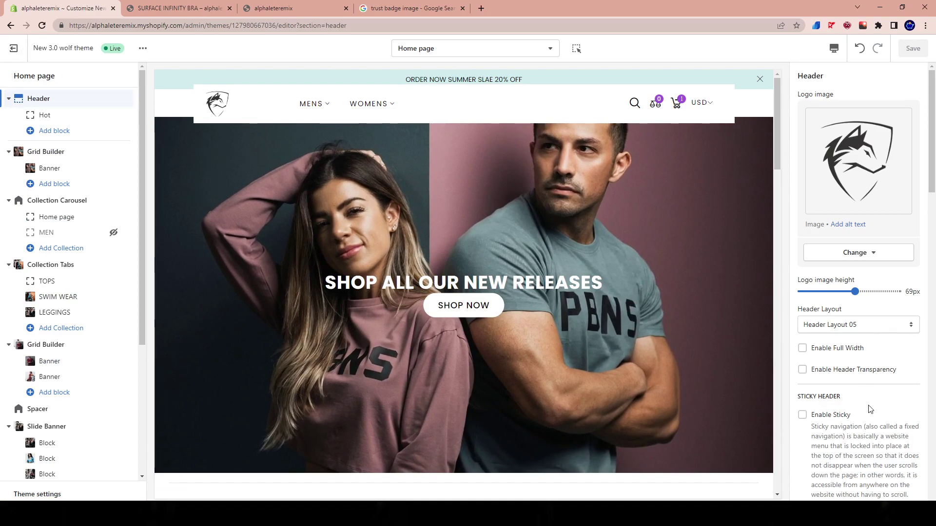
{"action": "scroll", "coordinate": [870, 410], "scroll_direction": "down", "scroll_amount": 6}
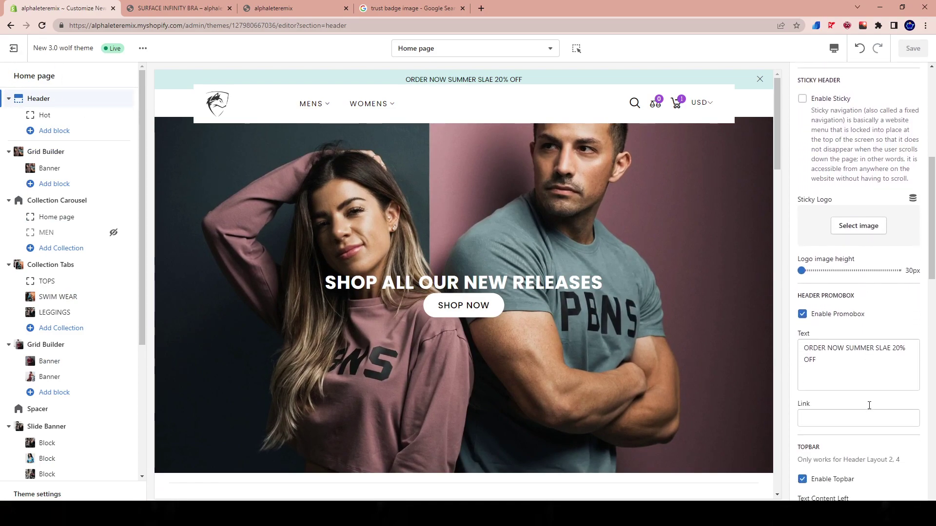
{"action": "left_click_drag", "start_coordinate": [801, 271], "coordinate": [877, 274]}
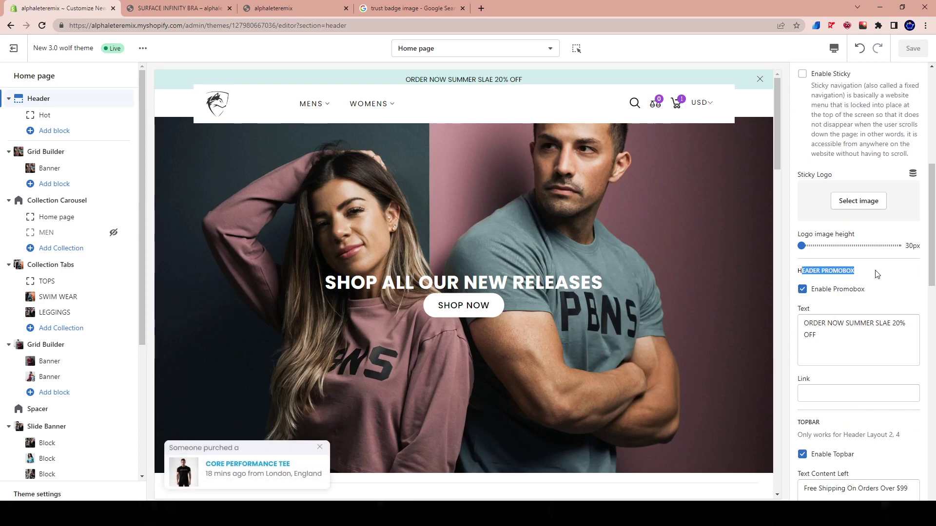
{"action": "left_click_drag", "start_coordinate": [827, 323], "coordinate": [859, 348]}
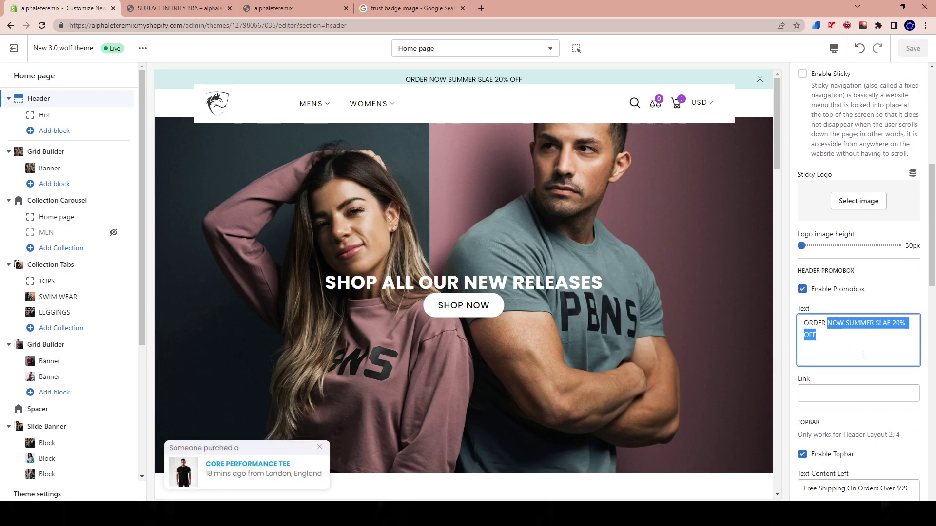
{"action": "left_click", "coordinate": [836, 393]}
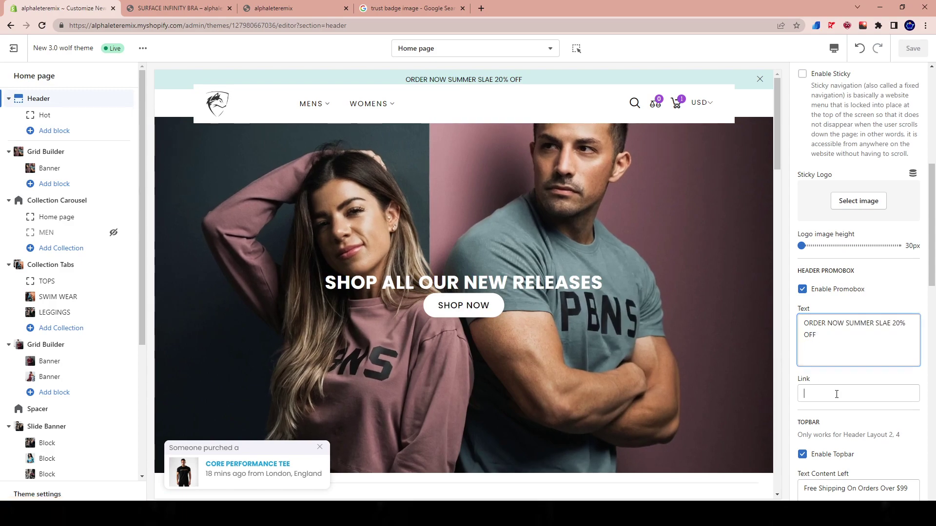
{"action": "scroll", "coordinate": [872, 348], "scroll_direction": "down", "scroll_amount": 2}
{"action": "scroll", "coordinate": [872, 348], "scroll_direction": "down", "scroll_amount": 1}
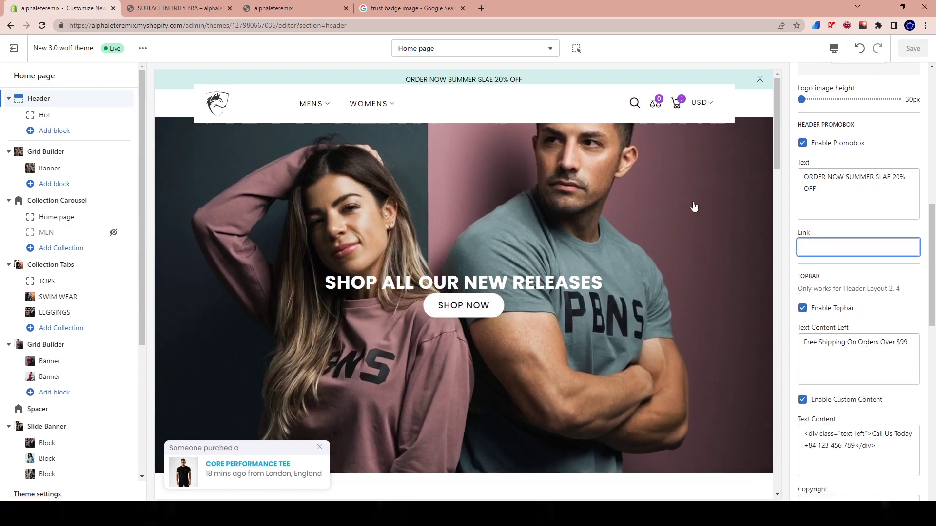
- Dismiss the announcement bar in the home page preview and look over the sections down to the slide banner
{"action": "left_click", "coordinate": [760, 79]}
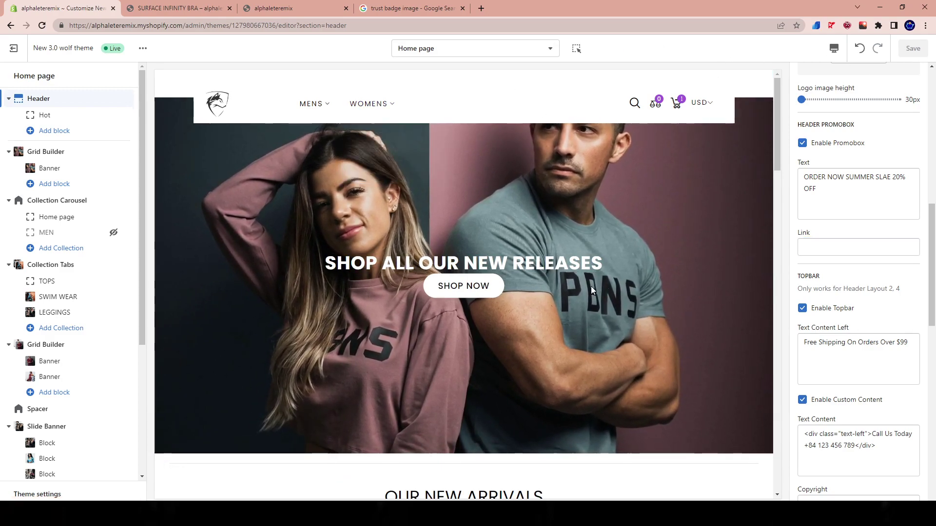
{"action": "scroll", "coordinate": [373, 168], "scroll_direction": "down", "scroll_amount": 4}
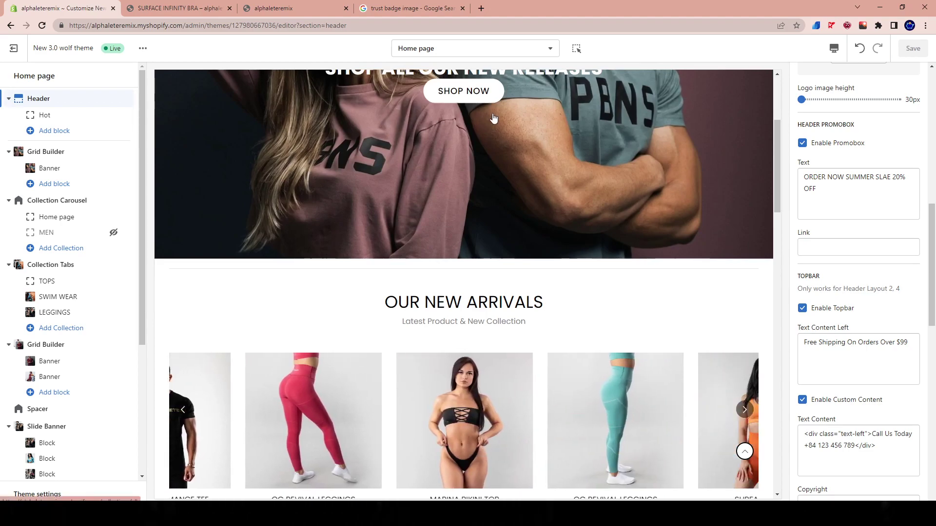
{"action": "scroll", "coordinate": [461, 181], "scroll_direction": "down", "scroll_amount": 15}
{"action": "scroll", "coordinate": [460, 180], "scroll_direction": "down", "scroll_amount": 5}
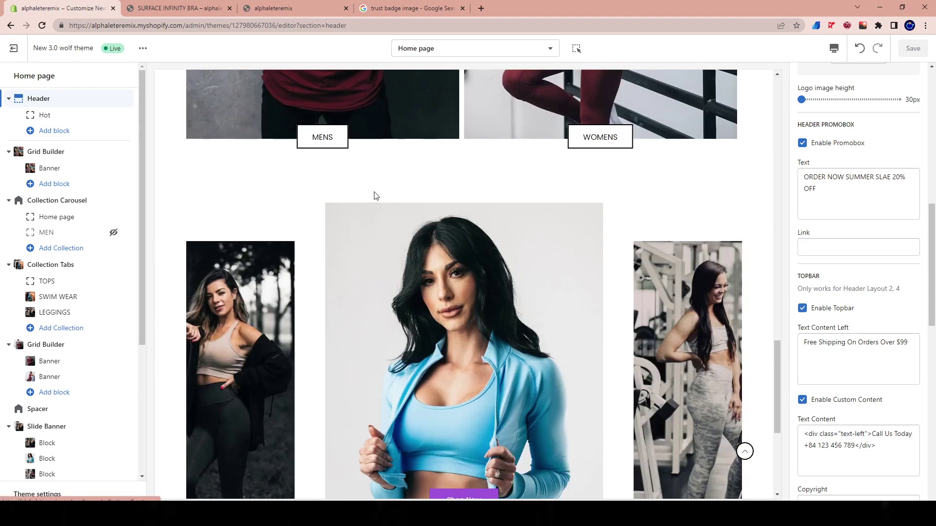
{"action": "scroll", "coordinate": [376, 194], "scroll_direction": "up", "scroll_amount": 4}
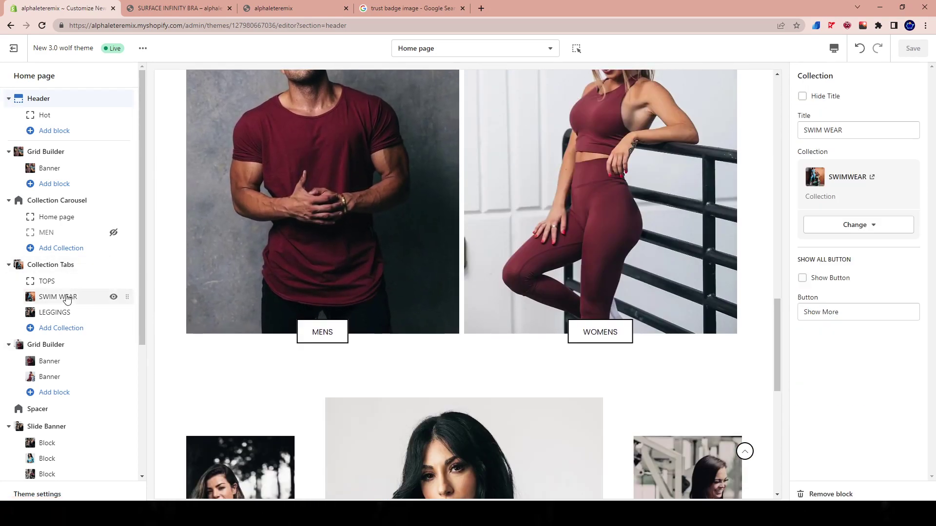
- Review the SWIM WEAR and LEGGINGS blocks under Collection Tabs and compare them with the home page preview
{"action": "left_click", "coordinate": [70, 297]}
{"action": "scroll", "coordinate": [746, 307], "scroll_direction": "down", "scroll_amount": 1}
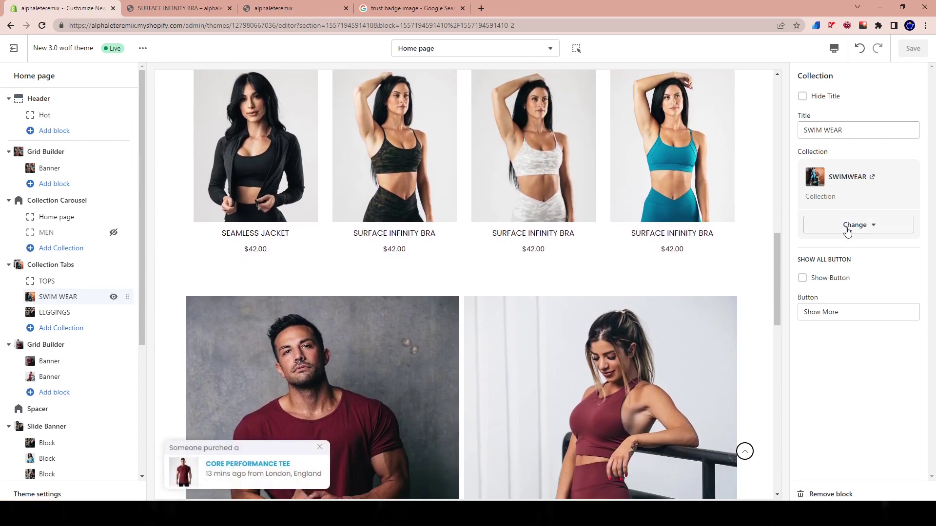
{"action": "scroll", "coordinate": [439, 283], "scroll_direction": "down", "scroll_amount": 2}
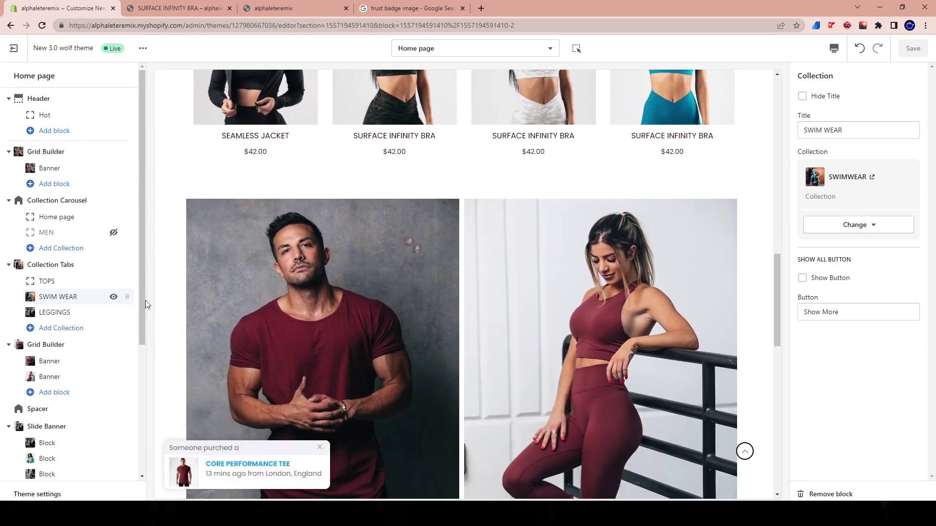
{"action": "left_click", "coordinate": [55, 313]}
{"action": "scroll", "coordinate": [477, 347], "scroll_direction": "down", "scroll_amount": 6}
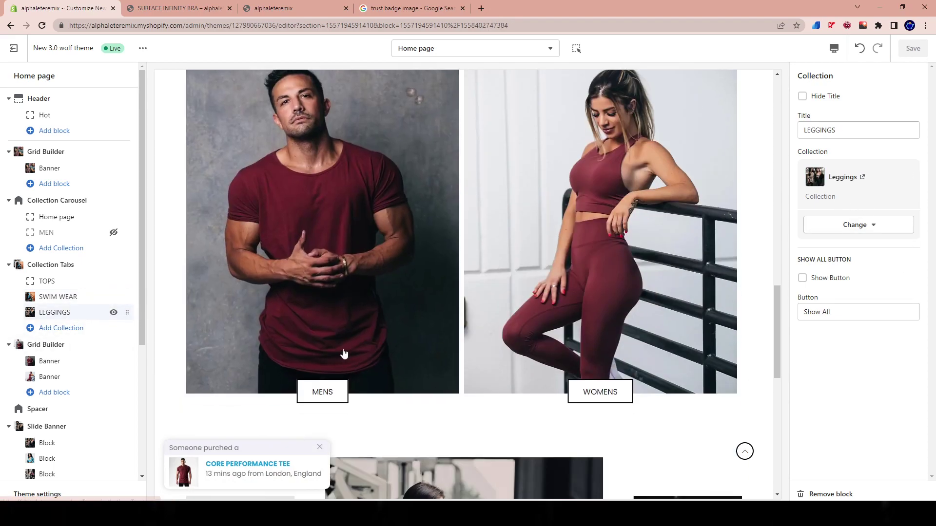
{"action": "scroll", "coordinate": [502, 351], "scroll_direction": "up", "scroll_amount": 9}
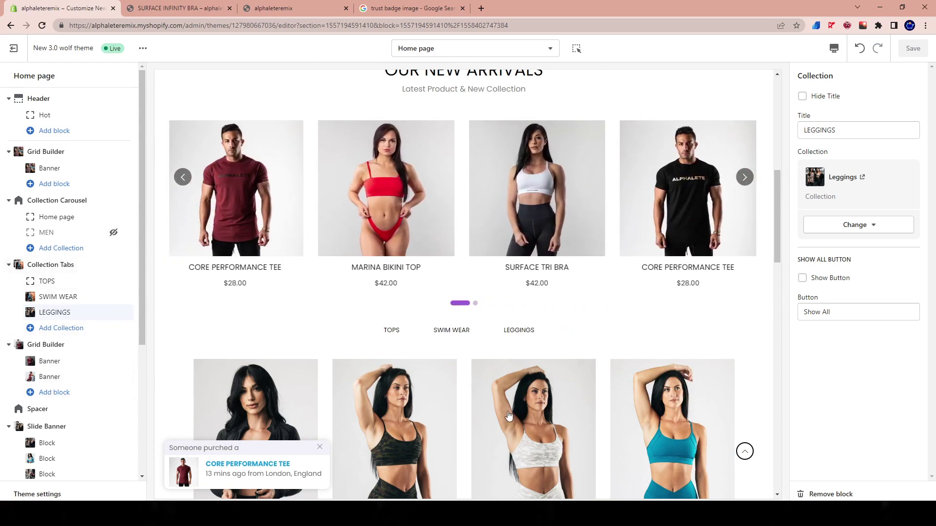
{"action": "scroll", "coordinate": [509, 417], "scroll_direction": "down", "scroll_amount": 6}
{"action": "scroll", "coordinate": [508, 417], "scroll_direction": "down", "scroll_amount": 15}
{"action": "scroll", "coordinate": [507, 417], "scroll_direction": "up", "scroll_amount": 5}
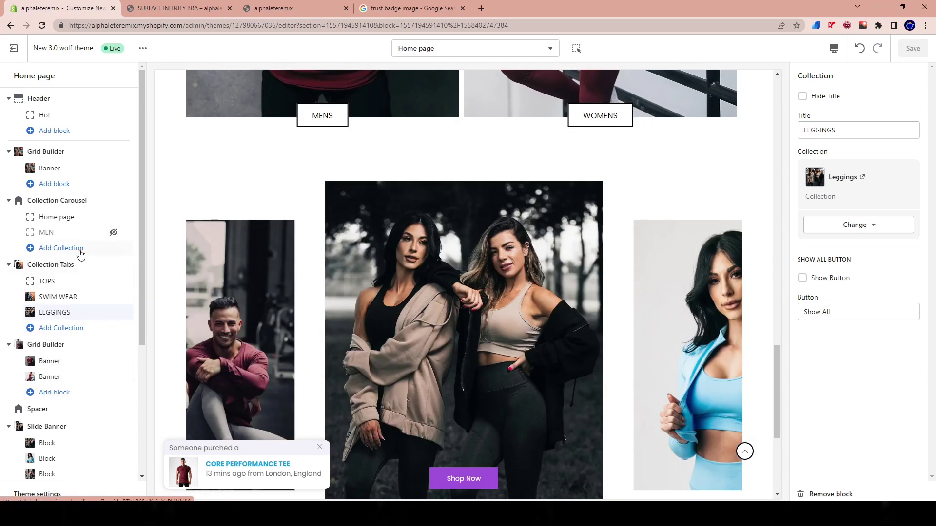
- Inspect the Collection Tabs section's own settings and the title and collection of its TOPS block
{"action": "left_click", "coordinate": [55, 270]}
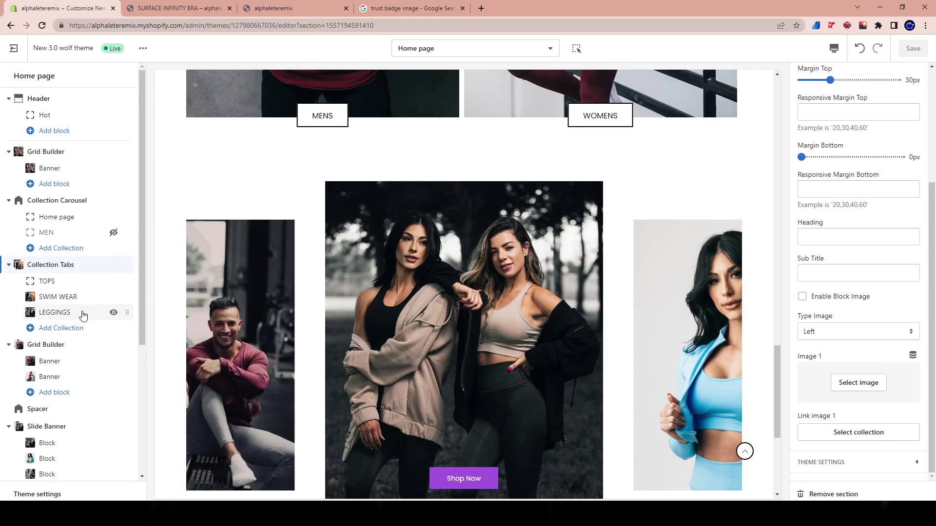
{"action": "left_click", "coordinate": [63, 315]}
{"action": "left_click", "coordinate": [45, 286]}
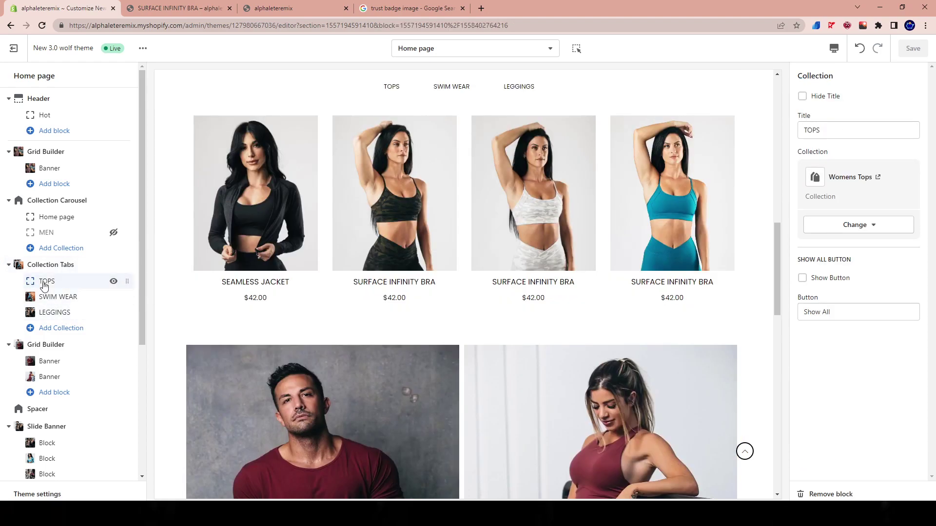
- Switch the collection tabs in the home page preview to SWIM WEAR and LEGGINGS to view their products
{"action": "scroll", "coordinate": [356, 304], "scroll_direction": "up", "scroll_amount": 5}
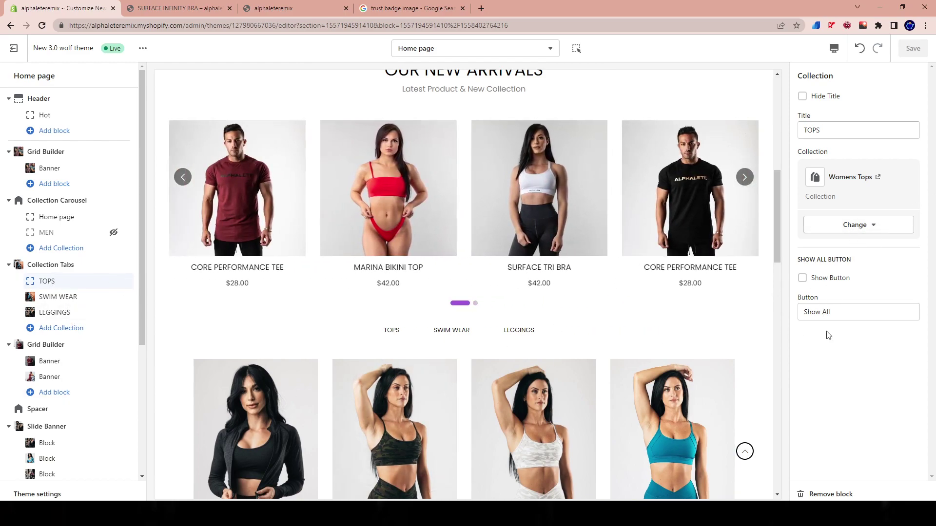
{"action": "scroll", "coordinate": [390, 342], "scroll_direction": "down", "scroll_amount": 2}
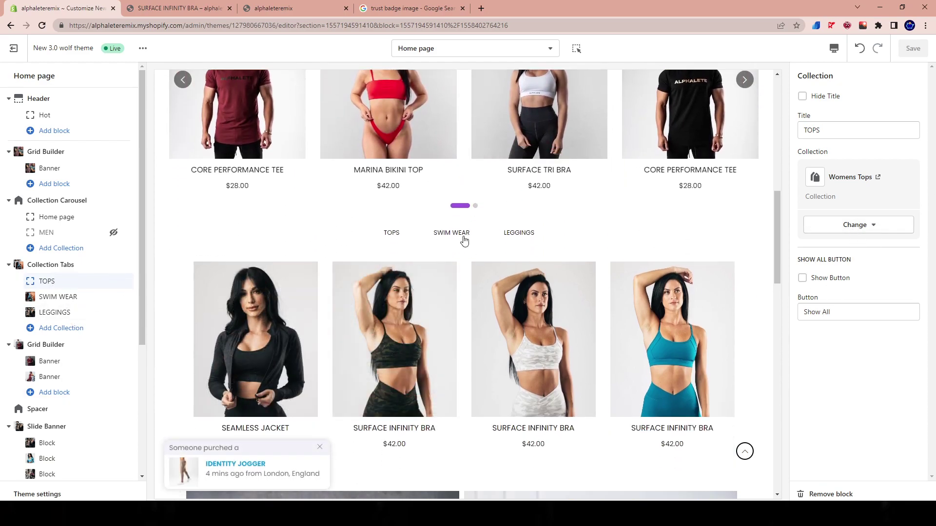
{"action": "left_click", "coordinate": [464, 236]}
{"action": "left_click", "coordinate": [516, 235]}
{"action": "scroll", "coordinate": [322, 249], "scroll_direction": "up", "scroll_amount": 3}
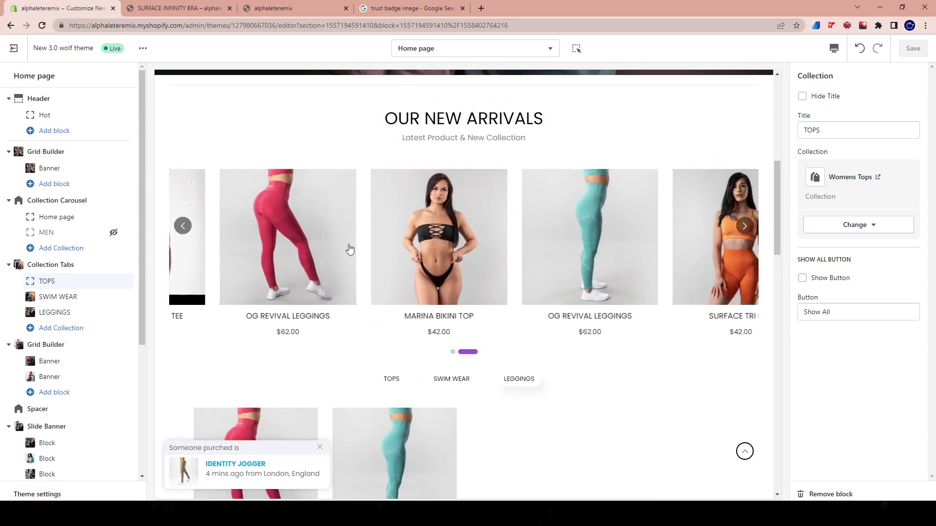
- Add the Marina Bikini Top to the cart from the Our New Arrivals carousel in the home page preview
{"action": "scroll", "coordinate": [322, 249], "scroll_direction": "up", "scroll_amount": 4}
{"action": "scroll", "coordinate": [493, 355], "scroll_direction": "down", "scroll_amount": 4}
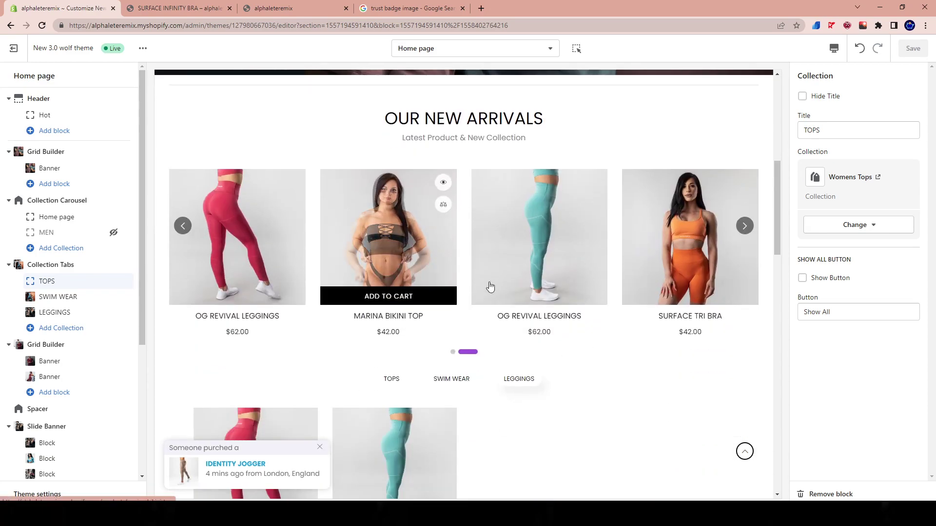
{"action": "scroll", "coordinate": [478, 280], "scroll_direction": "down", "scroll_amount": 15}
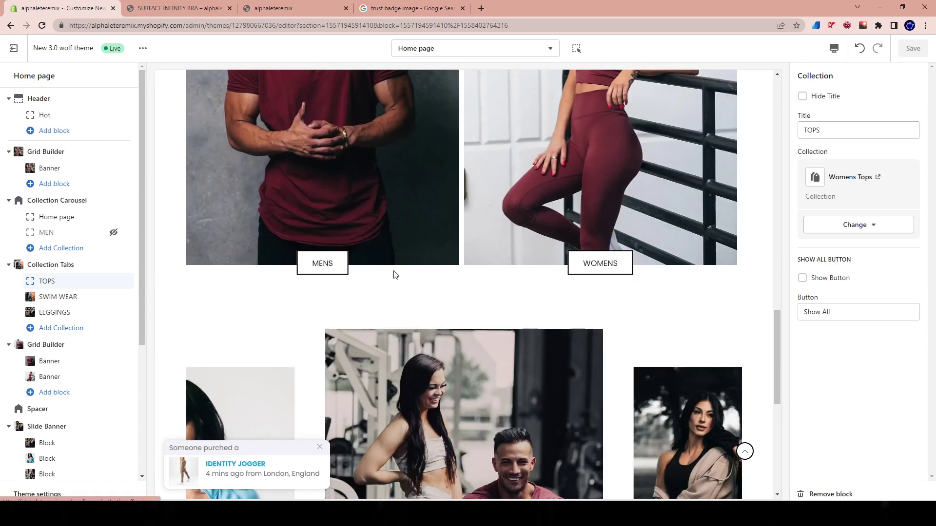
{"action": "scroll", "coordinate": [395, 276], "scroll_direction": "up", "scroll_amount": 14}
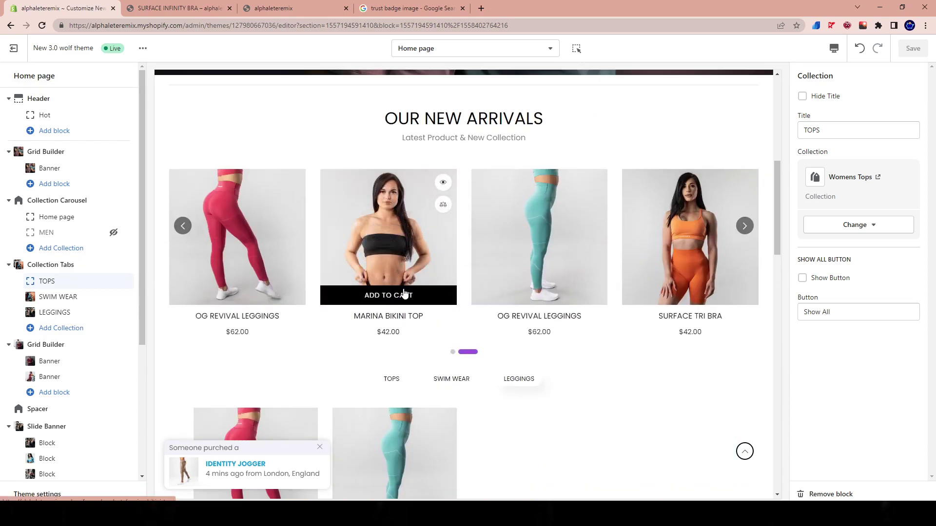
{"action": "left_click", "coordinate": [403, 293]}
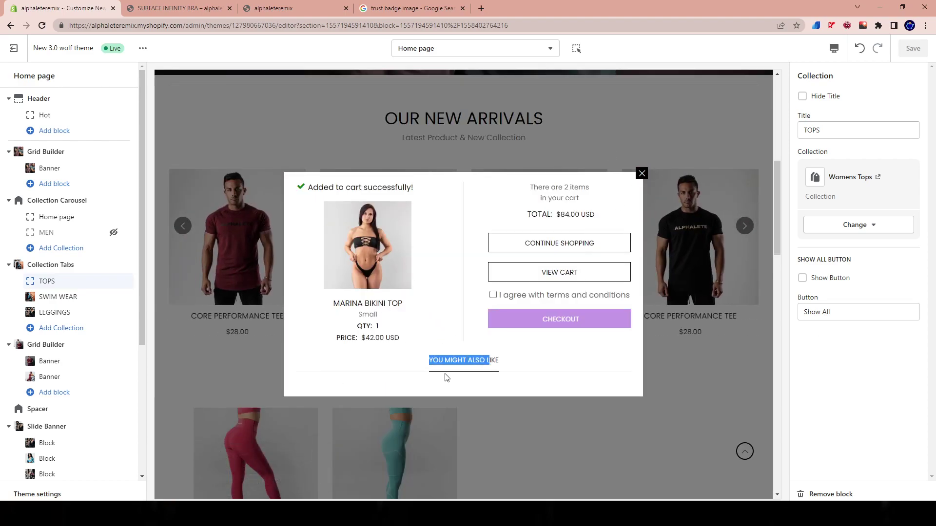
- Open the General theme settings and disable the breadcrumb
{"action": "left_click", "coordinate": [37, 495]}
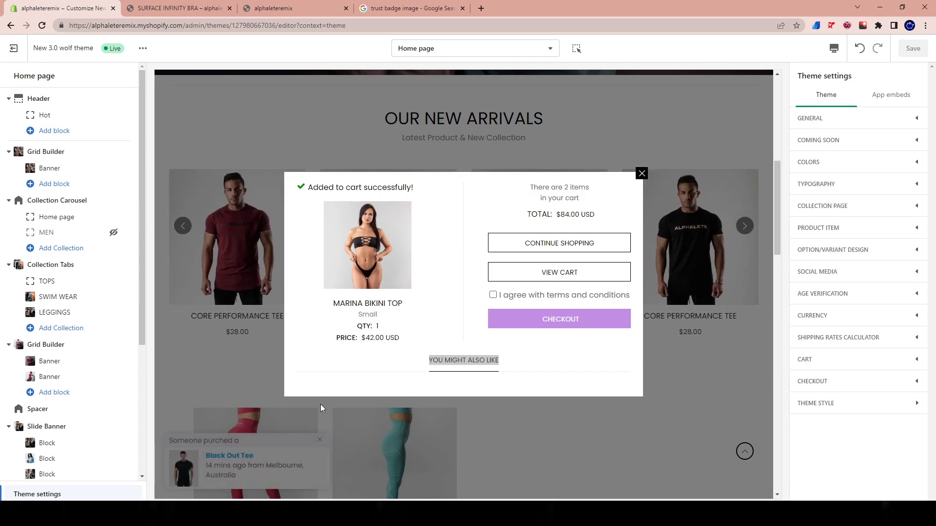
{"action": "left_click", "coordinate": [882, 118]}
{"action": "scroll", "coordinate": [880, 263], "scroll_direction": "down", "scroll_amount": 5}
{"action": "scroll", "coordinate": [880, 263], "scroll_direction": "up", "scroll_amount": 5}
{"action": "scroll", "coordinate": [880, 262], "scroll_direction": "up", "scroll_amount": 2}
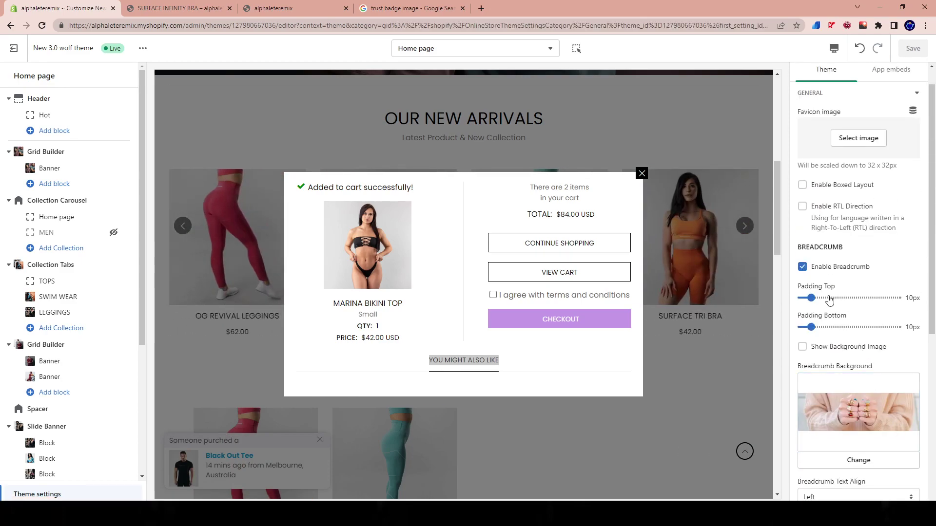
{"action": "left_click", "coordinate": [802, 268]}
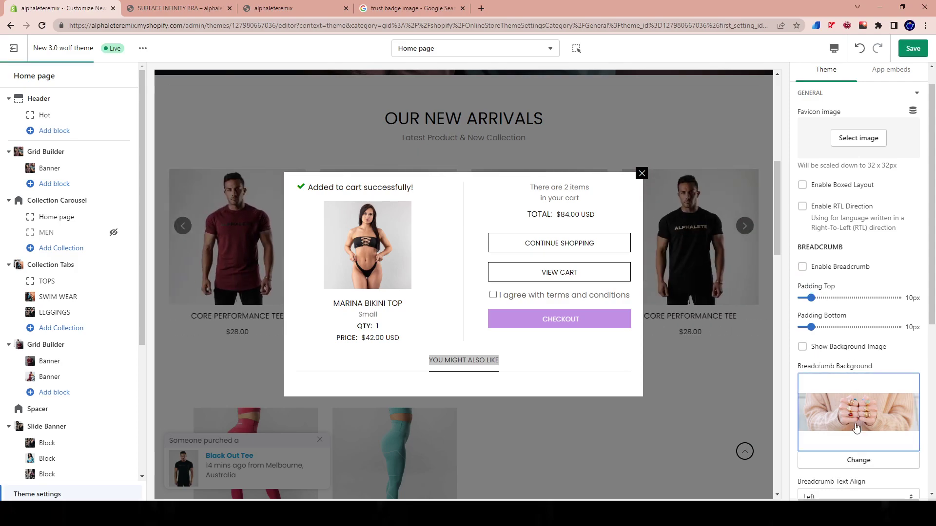
{"action": "left_click", "coordinate": [844, 402]}
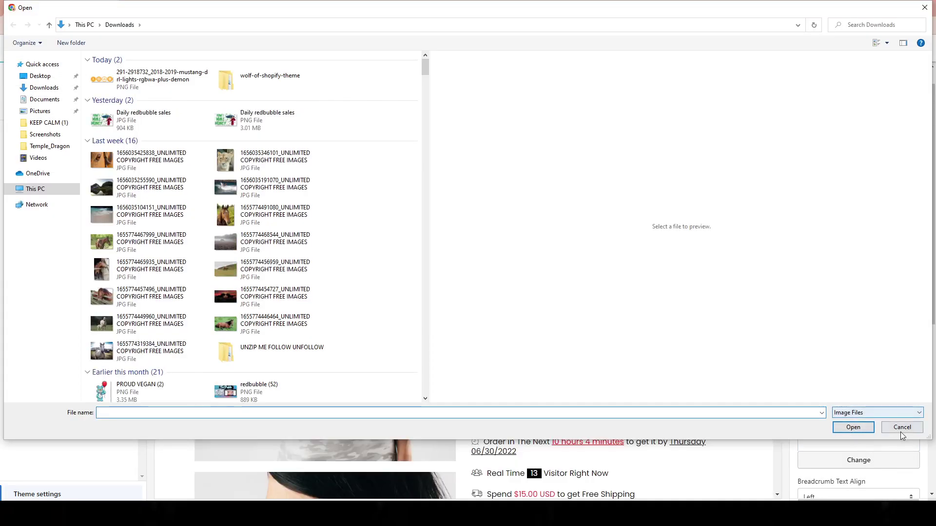
{"action": "left_click", "coordinate": [900, 431]}
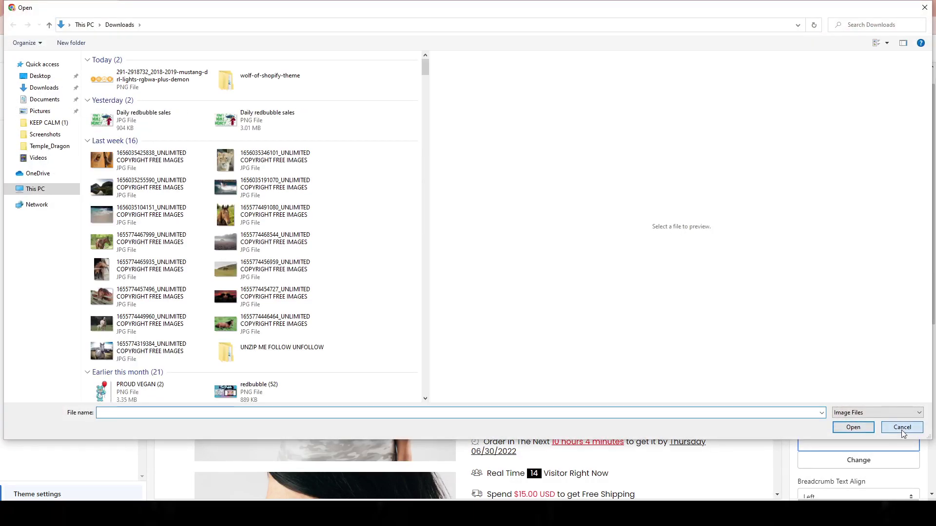
{"action": "left_click", "coordinate": [901, 427]}
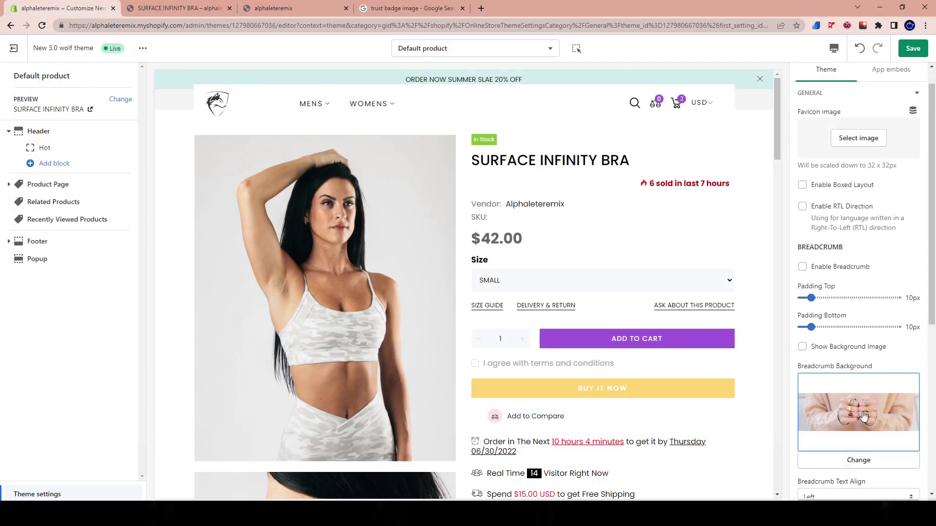
- Save the theme changes and expand the Cart theme settings down to the You might also like options
{"action": "left_click", "coordinate": [912, 48]}
{"action": "scroll", "coordinate": [884, 337], "scroll_direction": "down", "scroll_amount": 6}
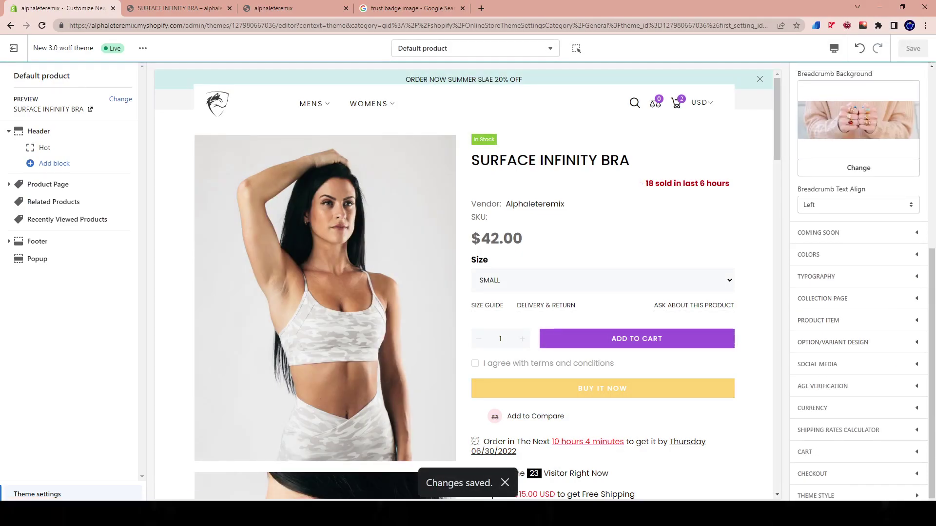
{"action": "key", "text": "alt+Tab"}
{"action": "left_click", "coordinate": [764, 400]}
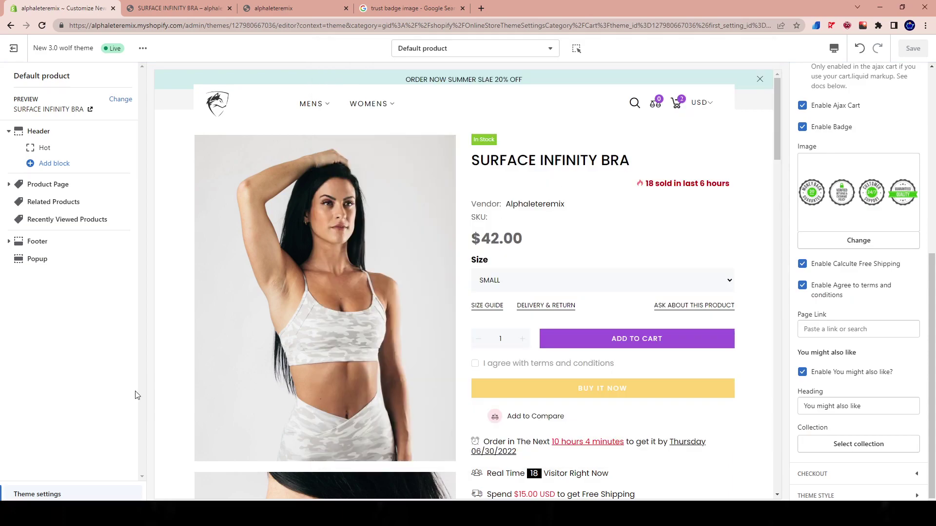
- Add the Surface Infinity Bra to the cart from its product page and close the cart confirmation popup
{"action": "key", "text": "alt+Tab"}
{"action": "left_click", "coordinate": [646, 344]}
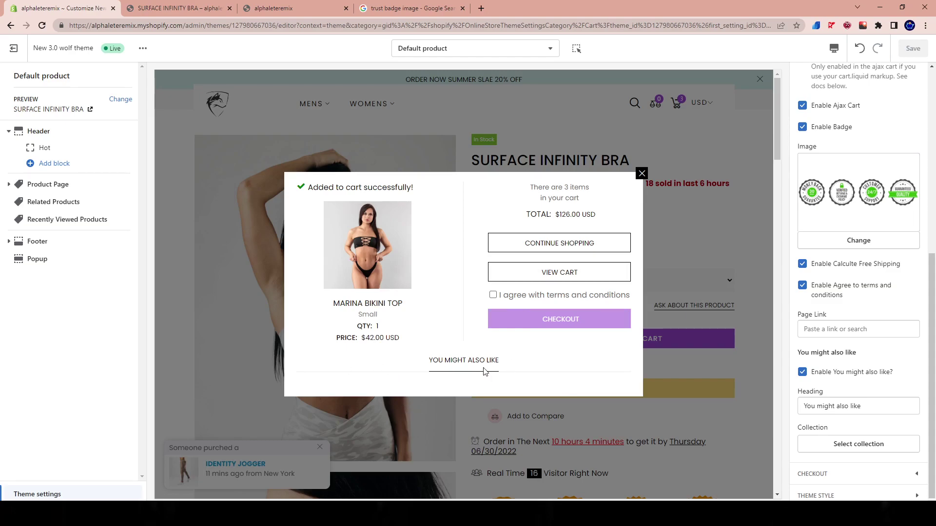
{"action": "left_click", "coordinate": [641, 173]}
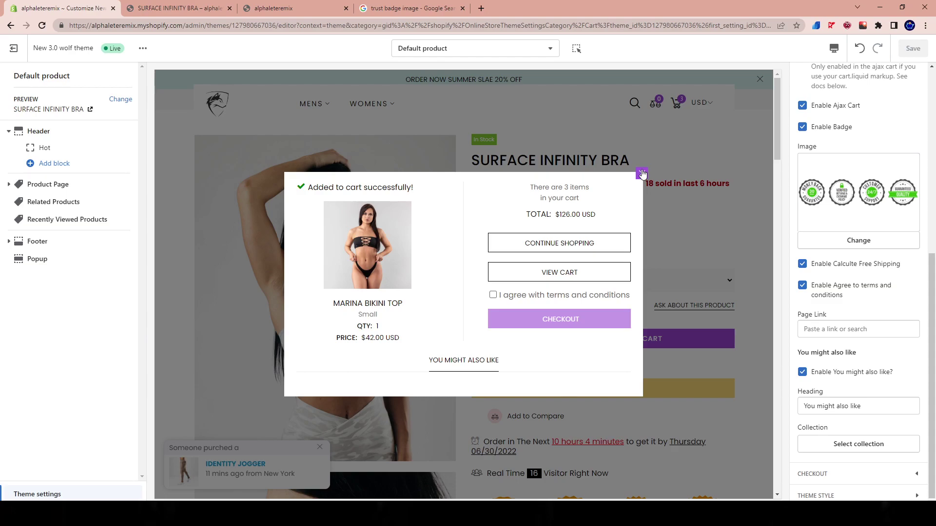
{"action": "scroll", "coordinate": [863, 239], "scroll_direction": "up", "scroll_amount": 7}
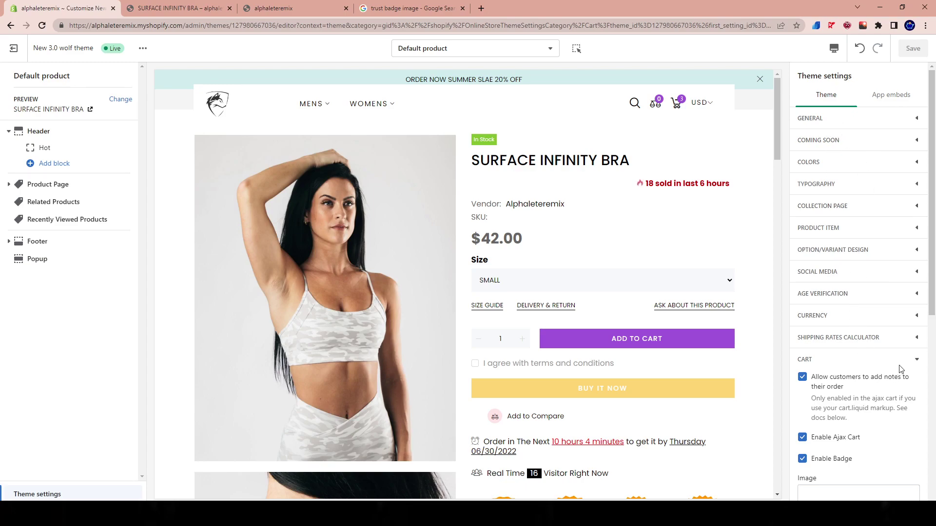
- Reopen the Cart theme settings and choose Womens Tops as the You might also like collection
{"action": "scroll", "coordinate": [862, 359], "scroll_direction": "down", "scroll_amount": 3}
{"action": "left_click", "coordinate": [916, 214]}
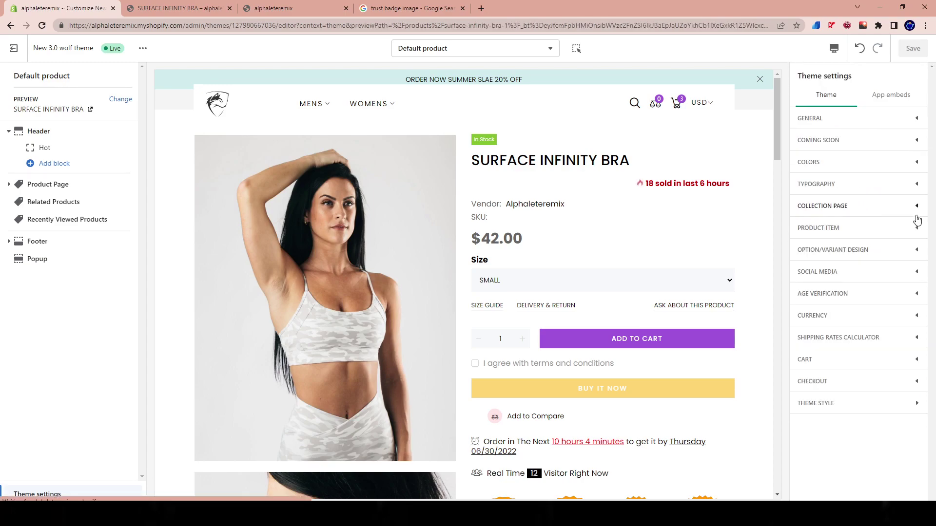
{"action": "left_click", "coordinate": [825, 362]}
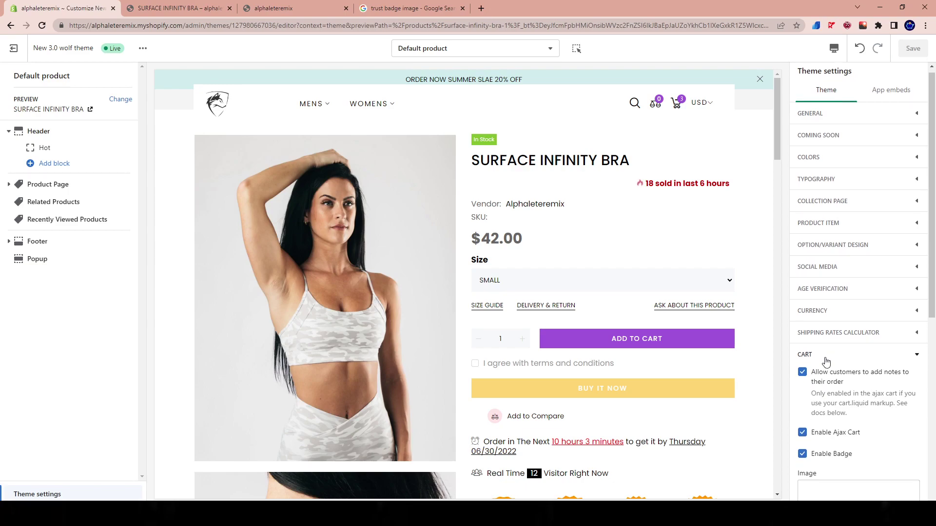
{"action": "scroll", "coordinate": [827, 361], "scroll_direction": "down", "scroll_amount": 5}
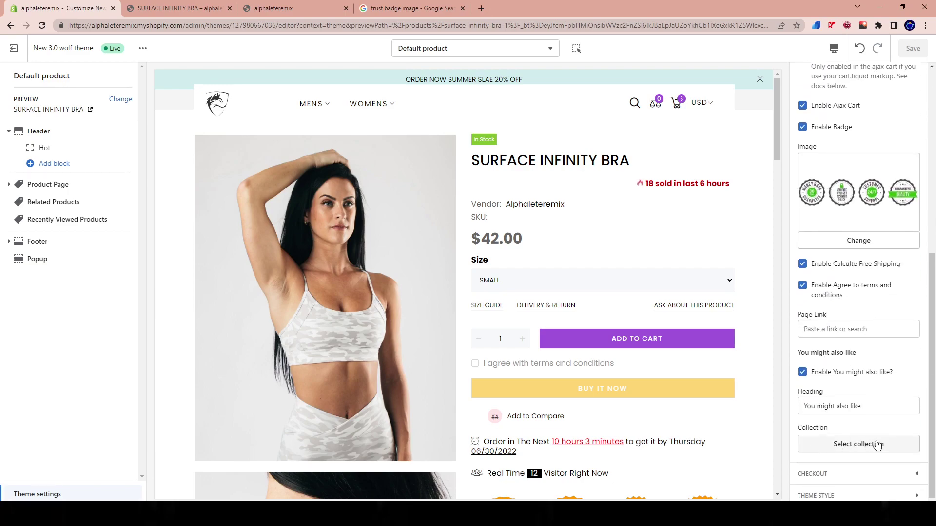
{"action": "left_click_drag", "start_coordinate": [794, 431], "coordinate": [830, 433]}
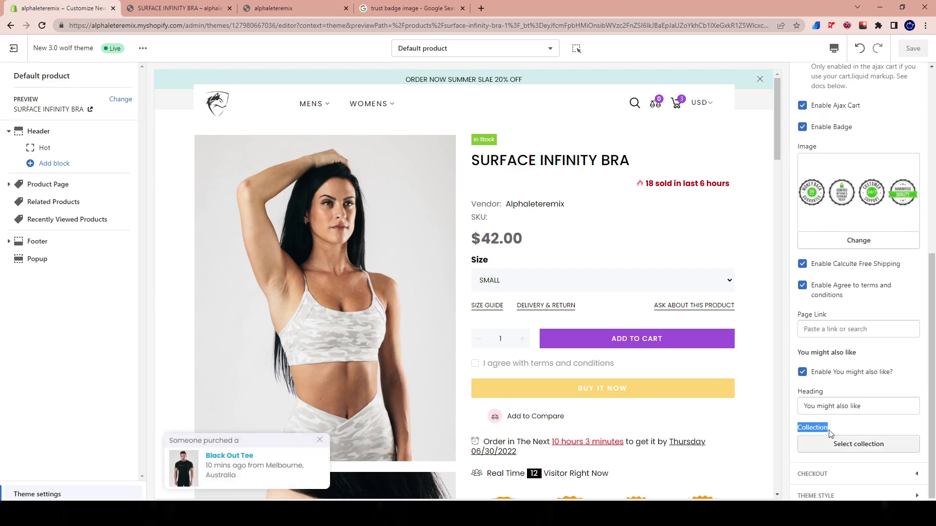
{"action": "left_click", "coordinate": [849, 447]}
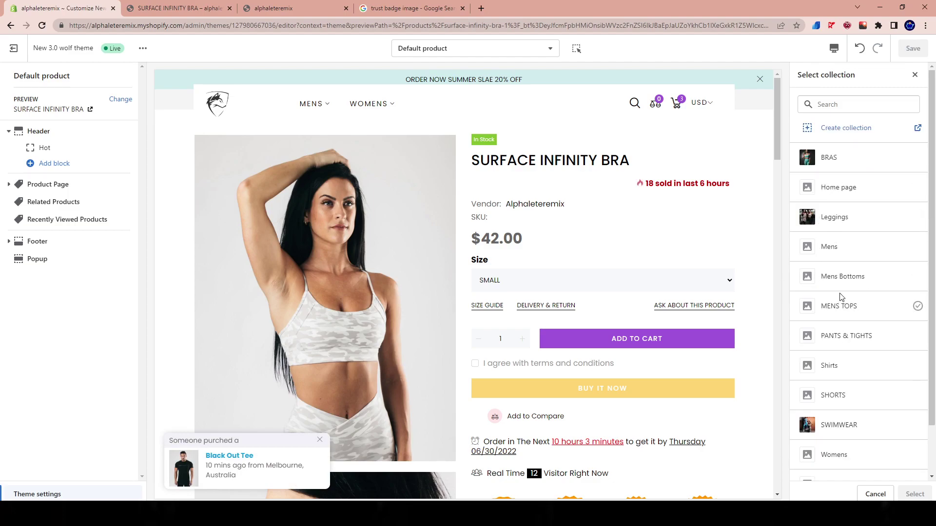
{"action": "scroll", "coordinate": [840, 297], "scroll_direction": "down", "scroll_amount": 1}
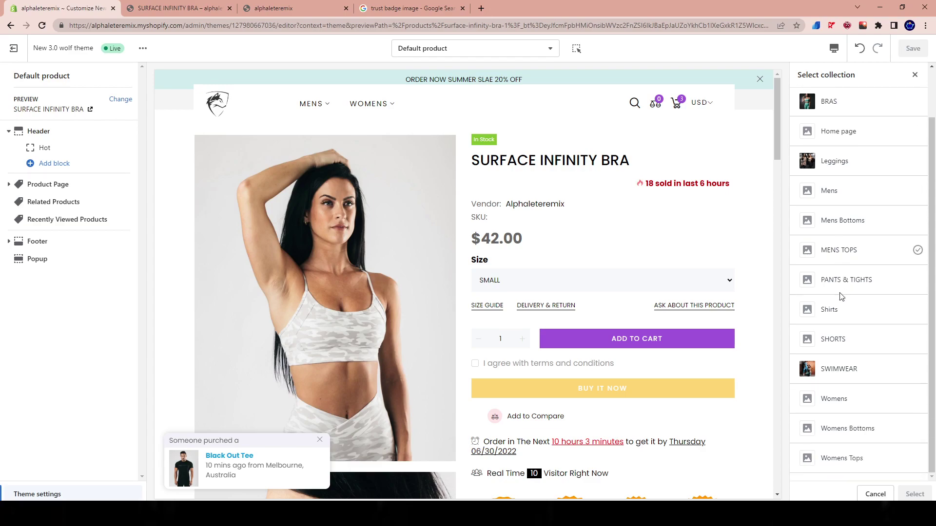
{"action": "left_click", "coordinate": [844, 463]}
{"action": "left_click", "coordinate": [914, 494]}
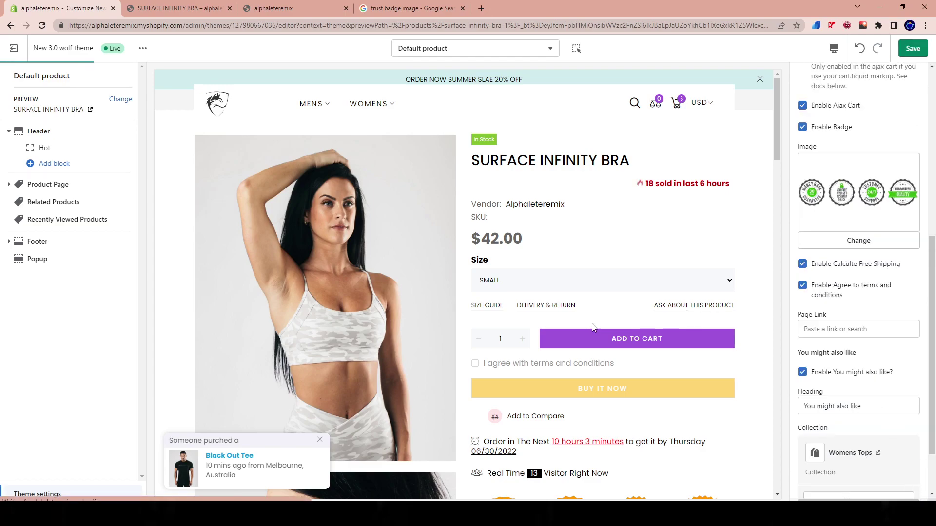
- Add the previewed product and the second You might also like suggestion to the cart, and close the cart confirmation popup
{"action": "left_click", "coordinate": [592, 340]}
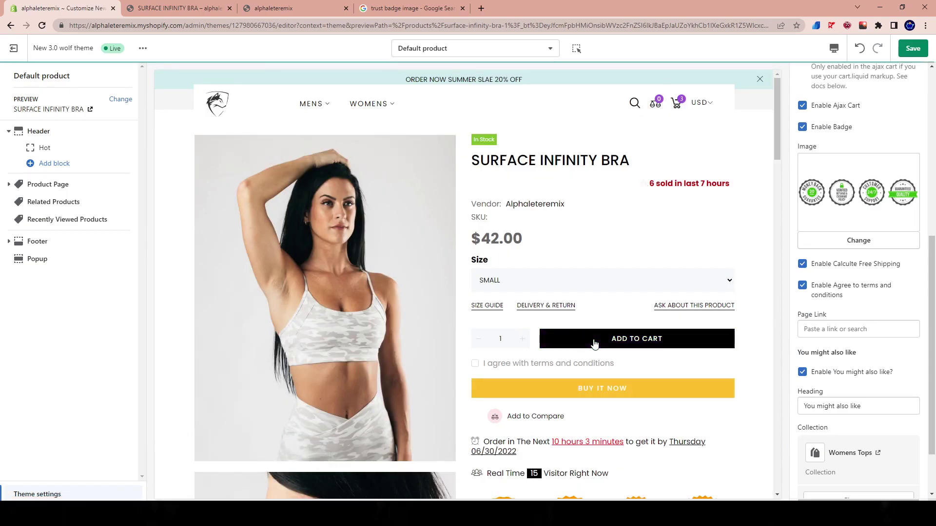
{"action": "left_click", "coordinate": [629, 339]}
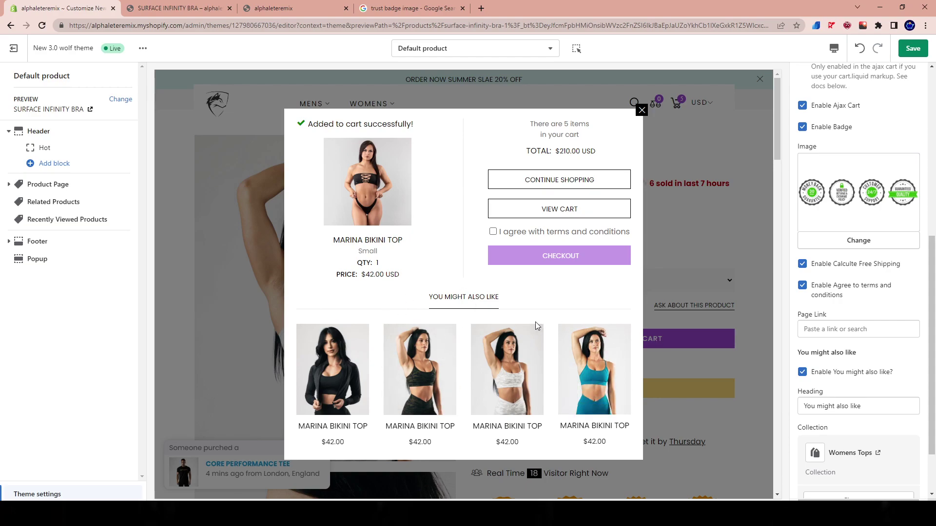
{"action": "left_click_drag", "start_coordinate": [438, 297], "coordinate": [507, 303]}
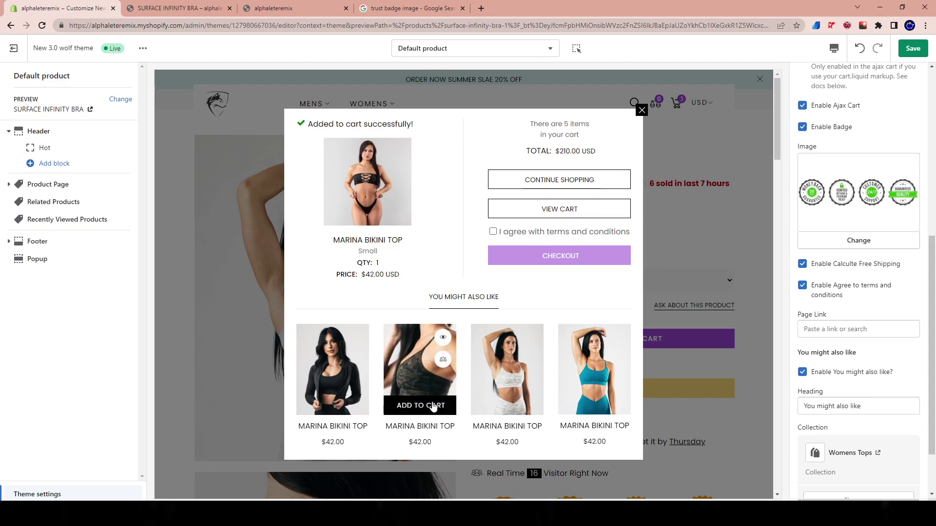
{"action": "left_click", "coordinate": [439, 407]}
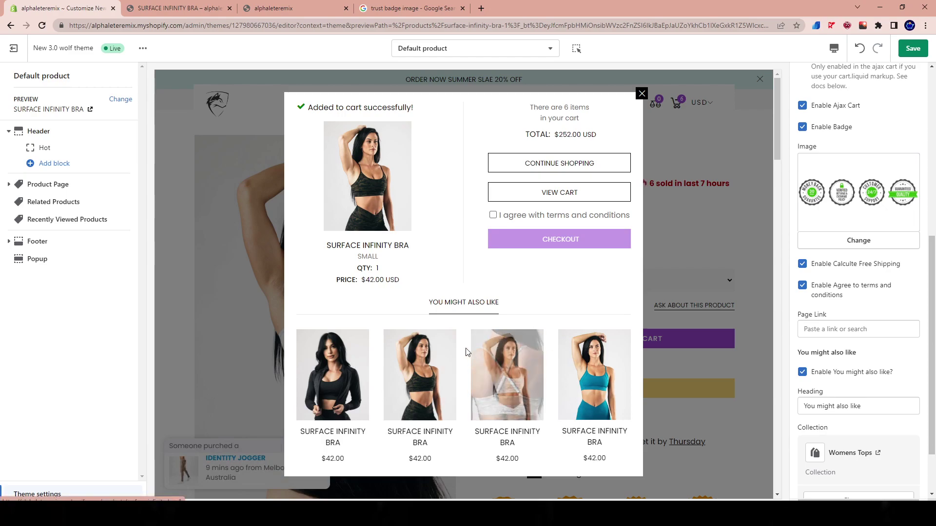
{"action": "mouse_move", "coordinate": [428, 349]}
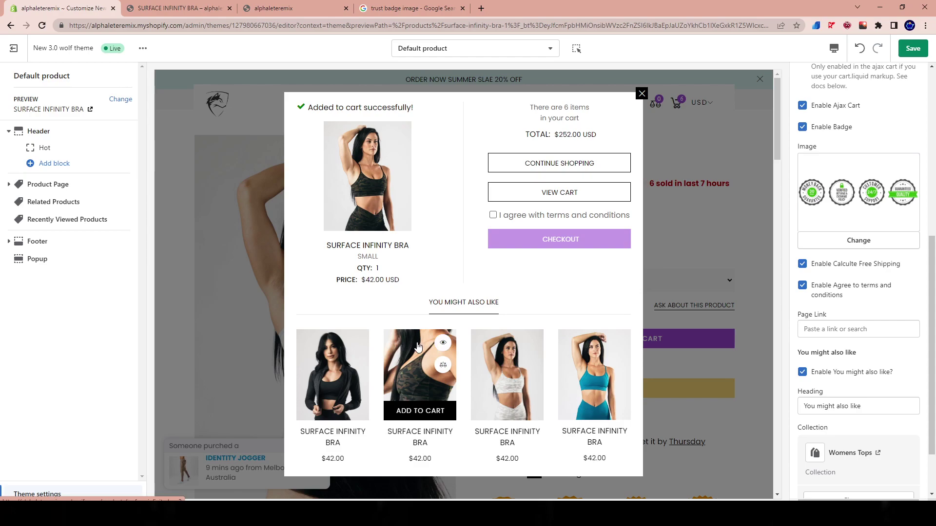
{"action": "left_click", "coordinate": [643, 93]}
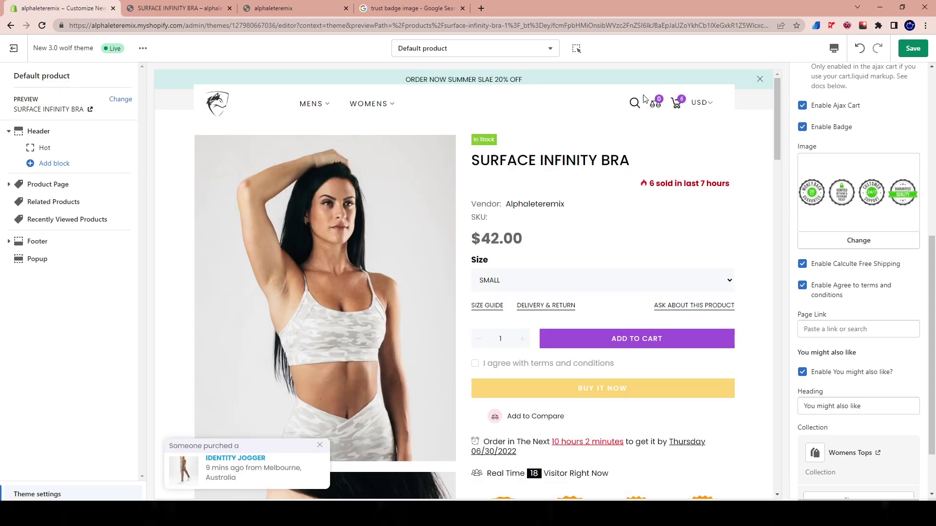
- Save the theme changes and return to the home page preview at the Mens and Womens banners
{"action": "left_click", "coordinate": [927, 48]}
{"action": "scroll", "coordinate": [567, 311], "scroll_direction": "down", "scroll_amount": 5}
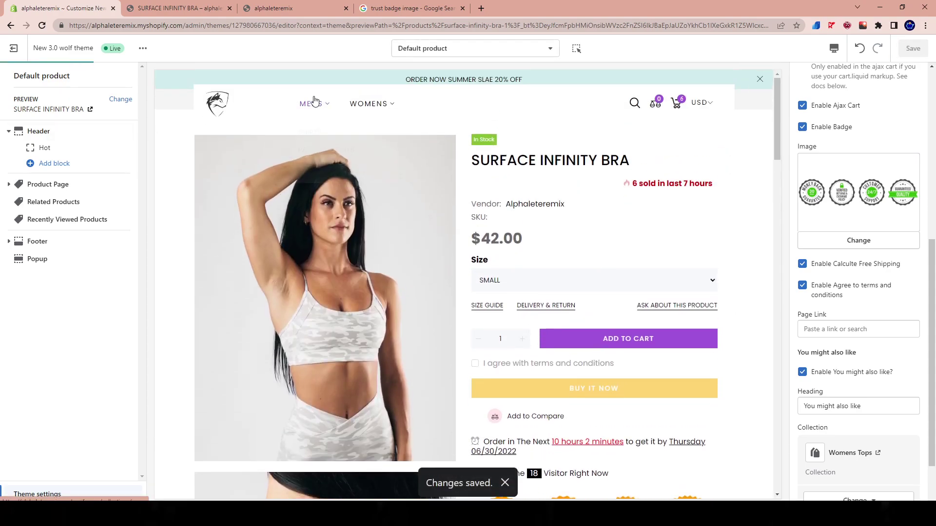
{"action": "left_click", "coordinate": [219, 102]}
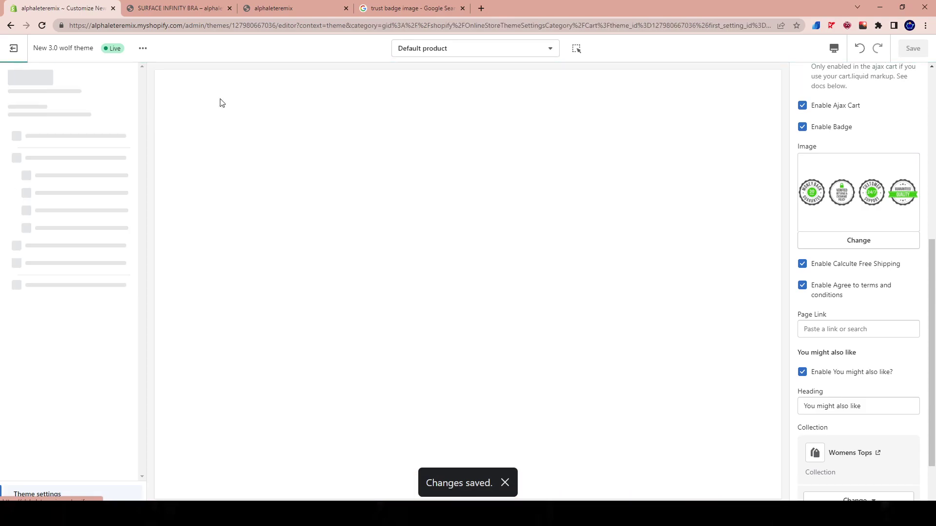
{"action": "scroll", "coordinate": [327, 285], "scroll_direction": "down", "scroll_amount": 10}
{"action": "scroll", "coordinate": [326, 289], "scroll_direction": "down", "scroll_amount": 10}
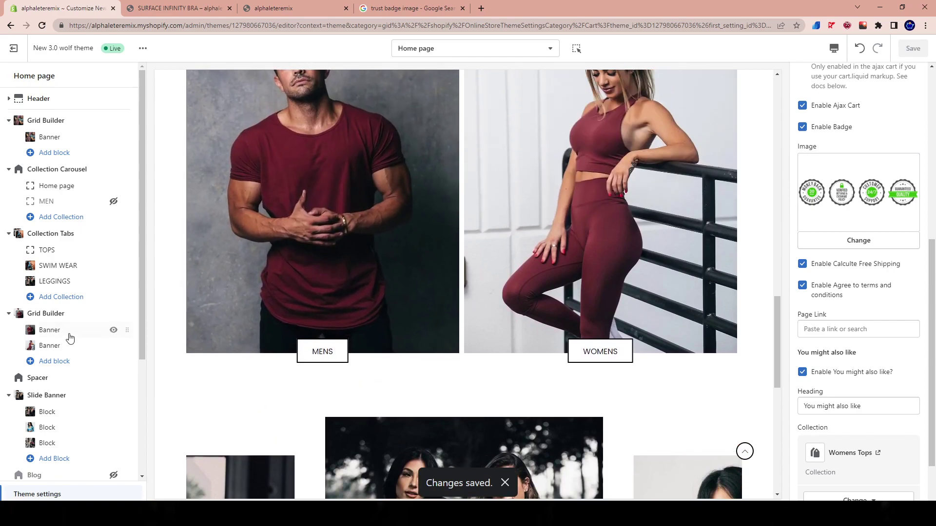
- Link the Mens banner in the second Grid Builder section to the Mens collection
{"action": "left_click", "coordinate": [47, 330]}
{"action": "scroll", "coordinate": [879, 420], "scroll_direction": "down", "scroll_amount": 13}
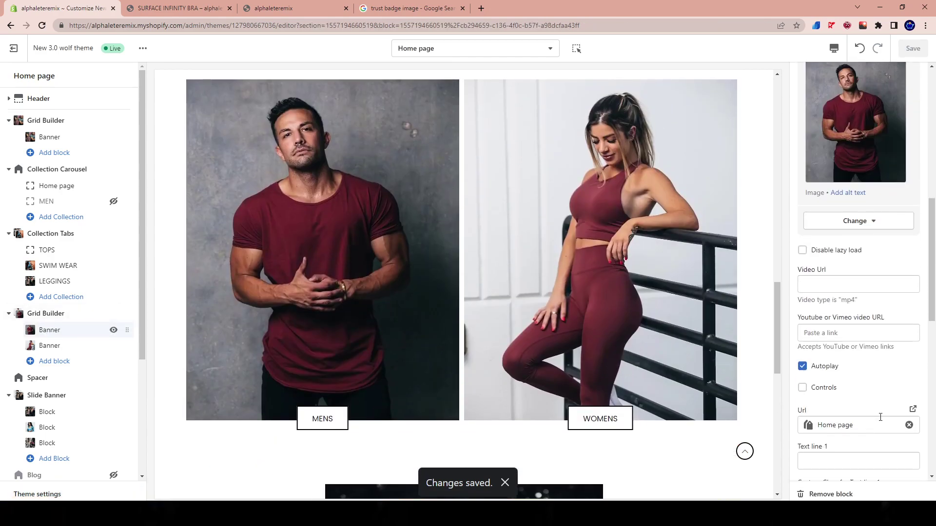
{"action": "scroll", "coordinate": [895, 311], "scroll_direction": "up", "scroll_amount": 3}
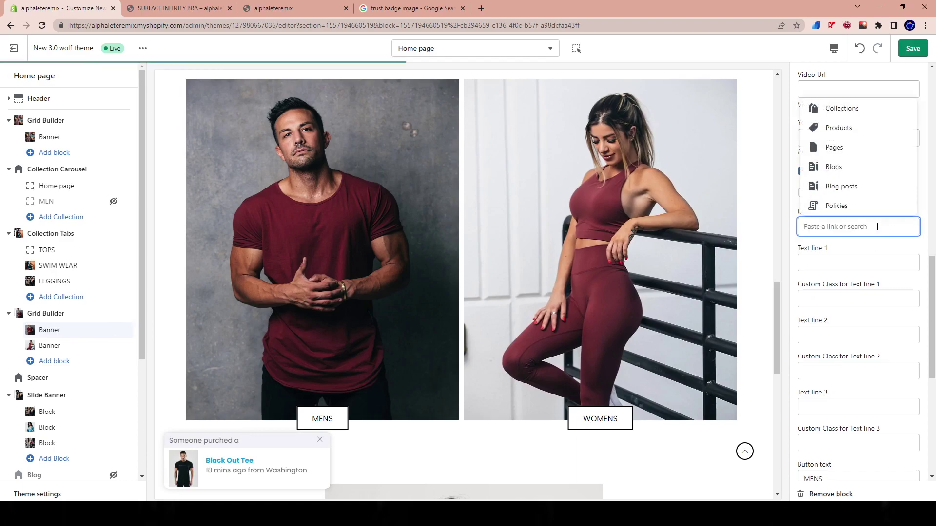
{"action": "left_click", "coordinate": [840, 109]}
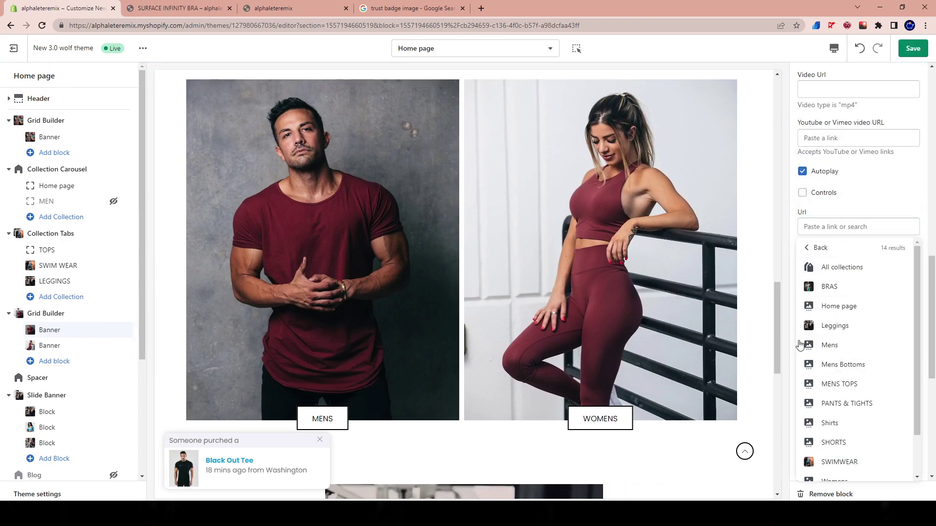
{"action": "scroll", "coordinate": [836, 371], "scroll_direction": "down", "scroll_amount": 1}
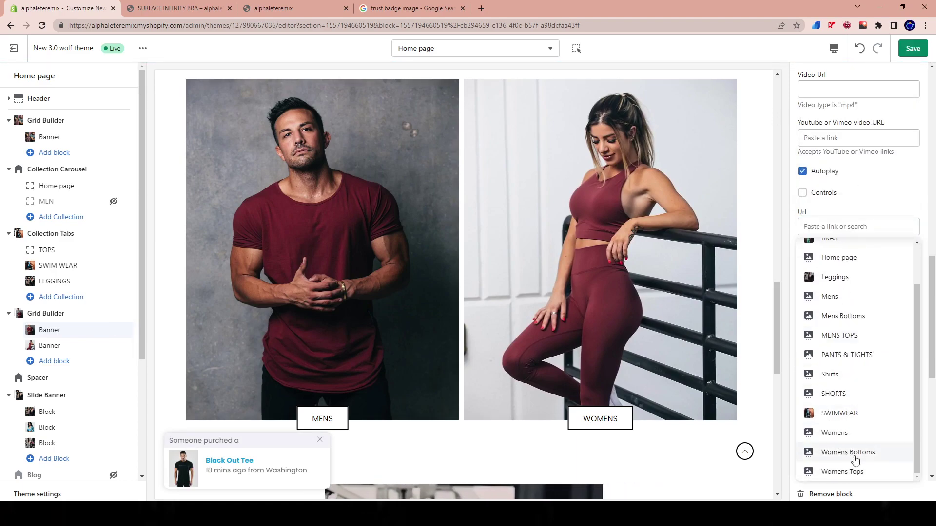
{"action": "left_click", "coordinate": [831, 297]}
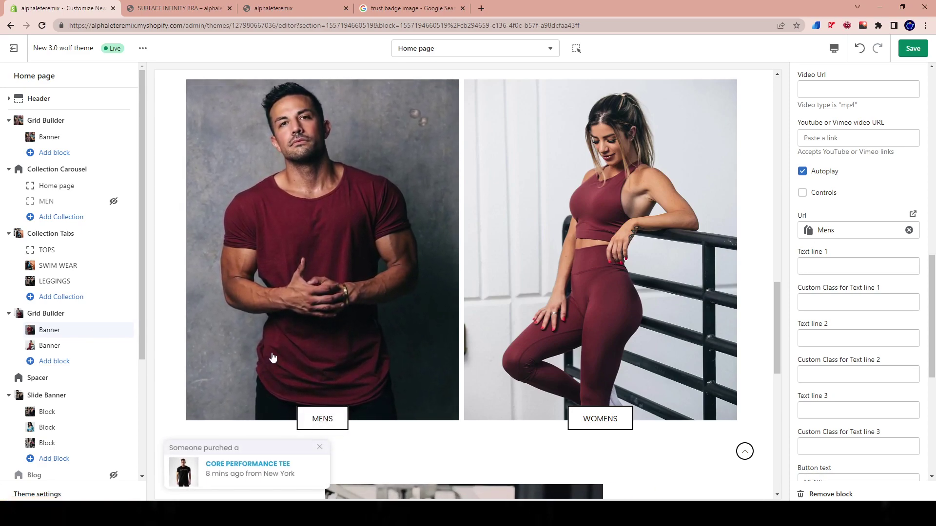
- Replace the Womens banner's link with the Womens collection and save the theme changes
{"action": "left_click", "coordinate": [59, 346]}
{"action": "scroll", "coordinate": [888, 251], "scroll_direction": "up", "scroll_amount": 7}
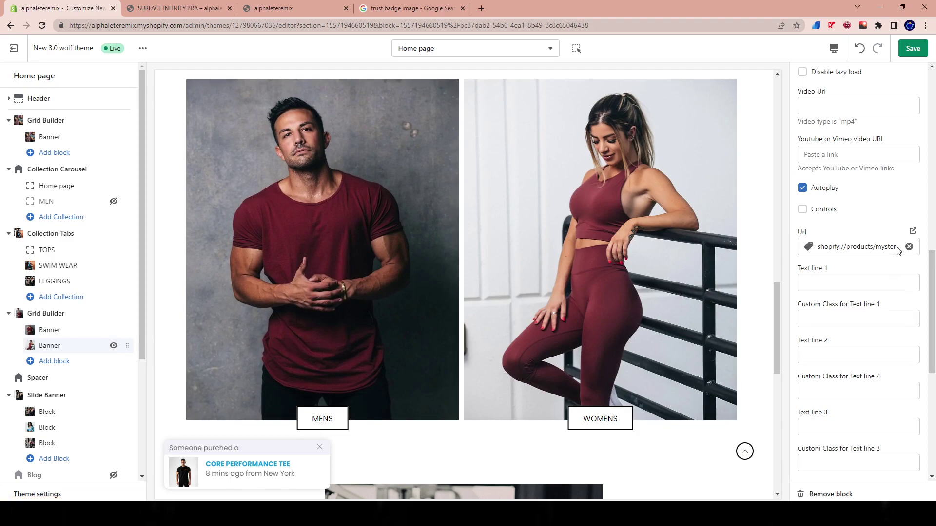
{"action": "scroll", "coordinate": [873, 358], "scroll_direction": "down", "scroll_amount": 4}
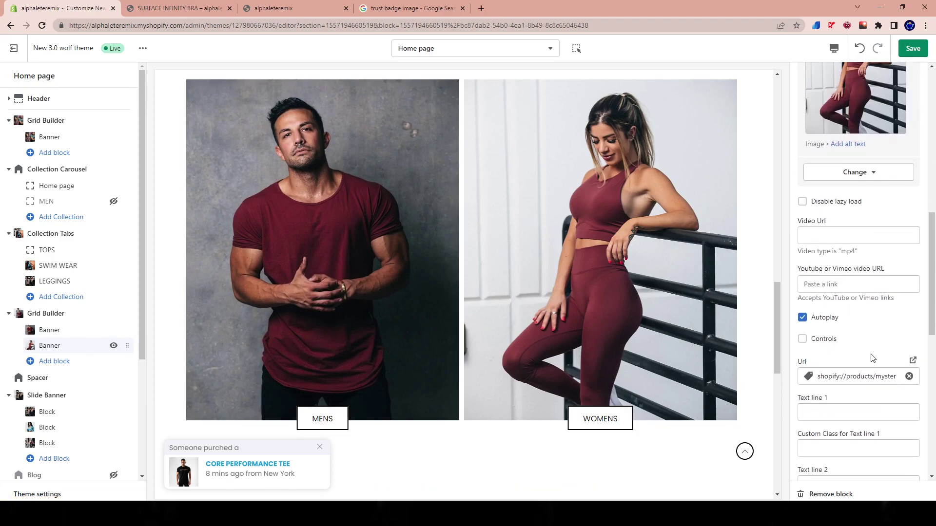
{"action": "left_click", "coordinate": [909, 378]}
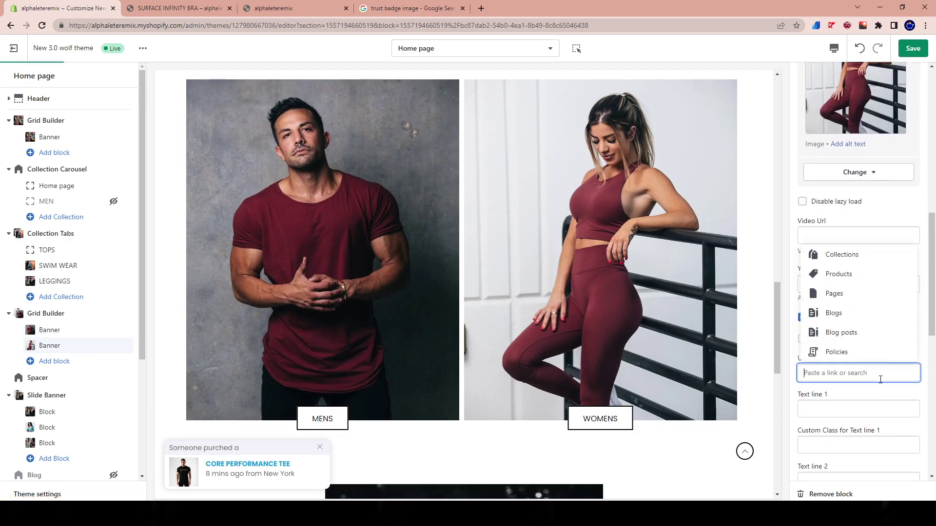
{"action": "left_click", "coordinate": [834, 256]}
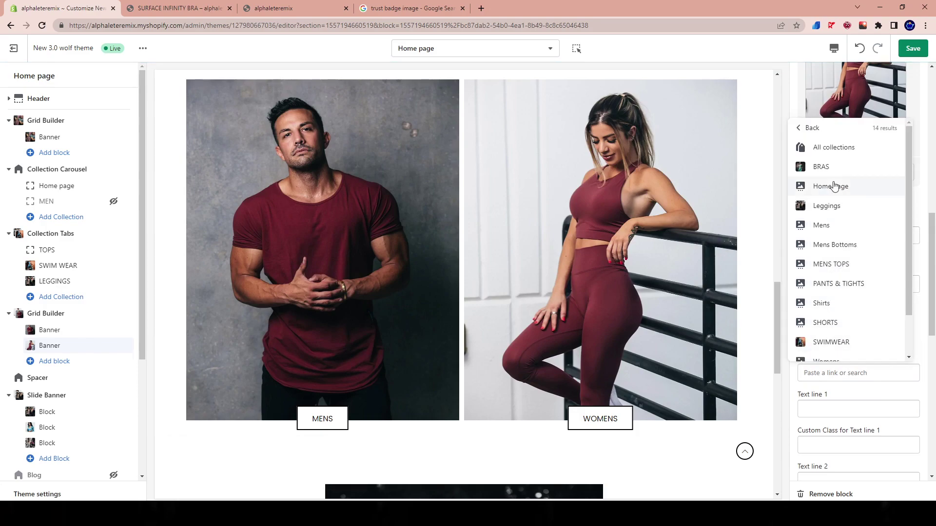
{"action": "scroll", "coordinate": [831, 259], "scroll_direction": "down", "scroll_amount": 1}
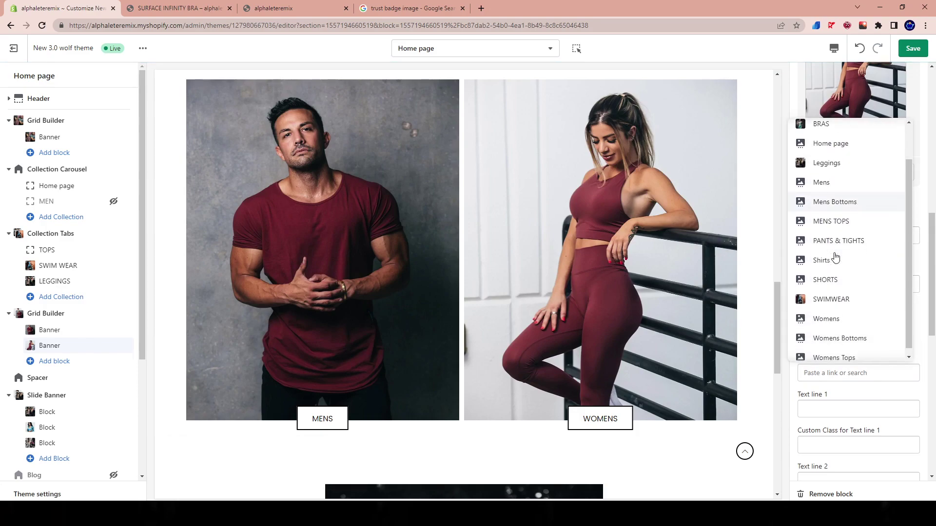
{"action": "left_click", "coordinate": [837, 313]}
{"action": "left_click", "coordinate": [922, 51]}
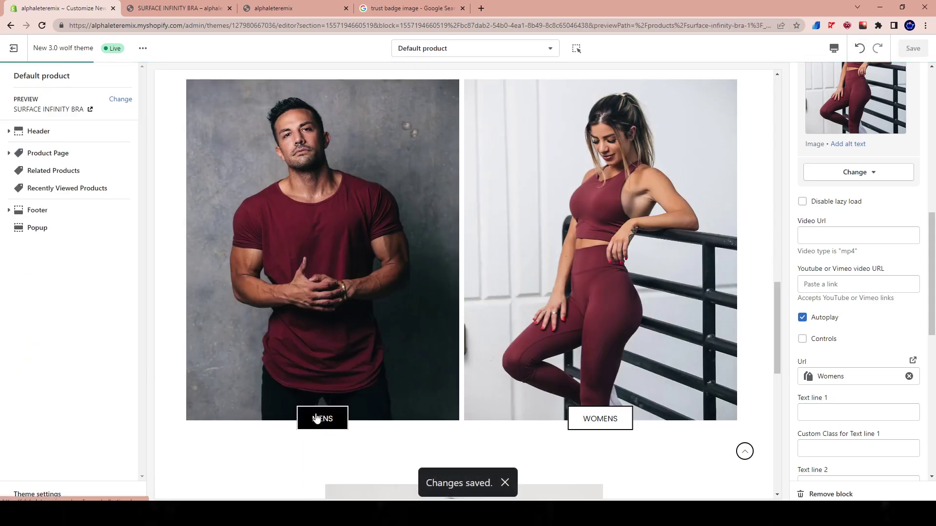
- Follow the Mens banner in the preview to the Mens collection page and look through its products
{"action": "left_click", "coordinate": [316, 419]}
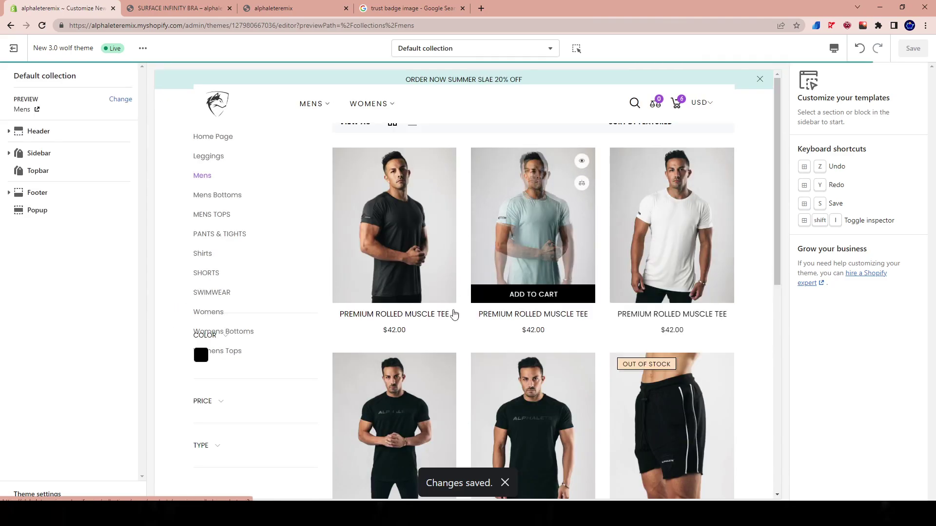
{"action": "scroll", "coordinate": [522, 293], "scroll_direction": "down", "scroll_amount": 9}
{"action": "scroll", "coordinate": [361, 292], "scroll_direction": "up", "scroll_amount": 10}
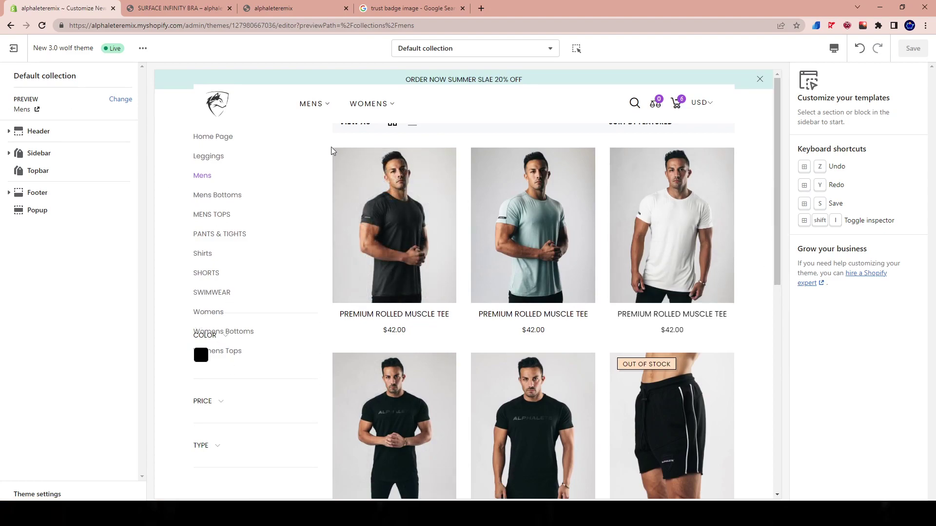
- Expand the collection page's Header and Sidebar sections and review the Sidebar's theme settings, including the product colors
{"action": "left_click", "coordinate": [12, 133]}
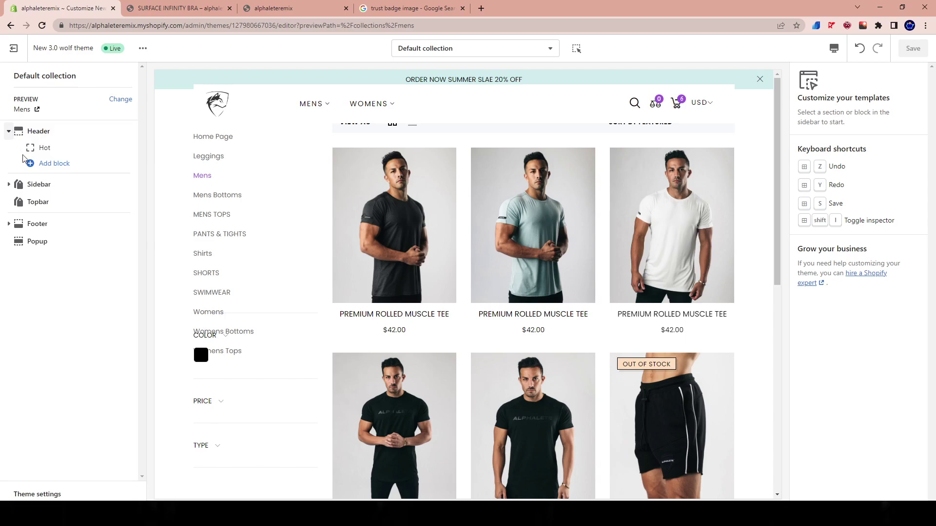
{"action": "left_click", "coordinate": [18, 187]}
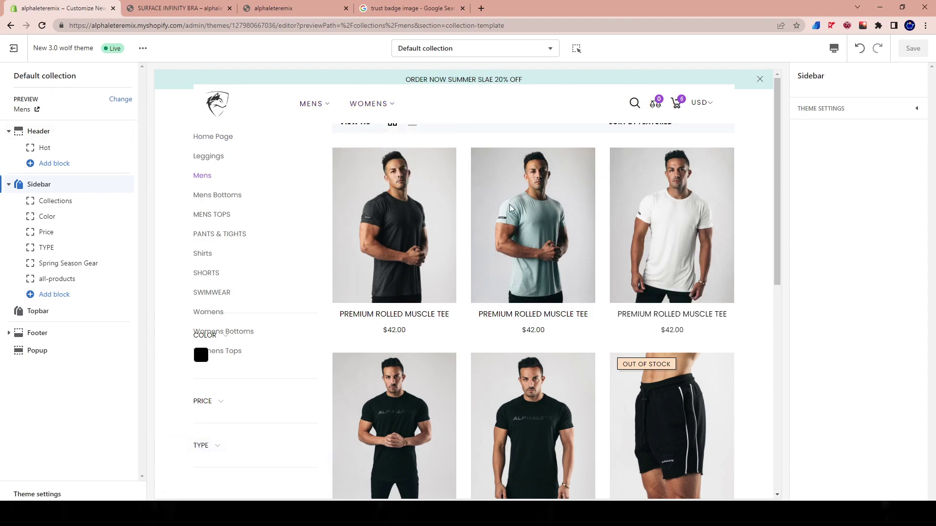
{"action": "left_click", "coordinate": [914, 109]}
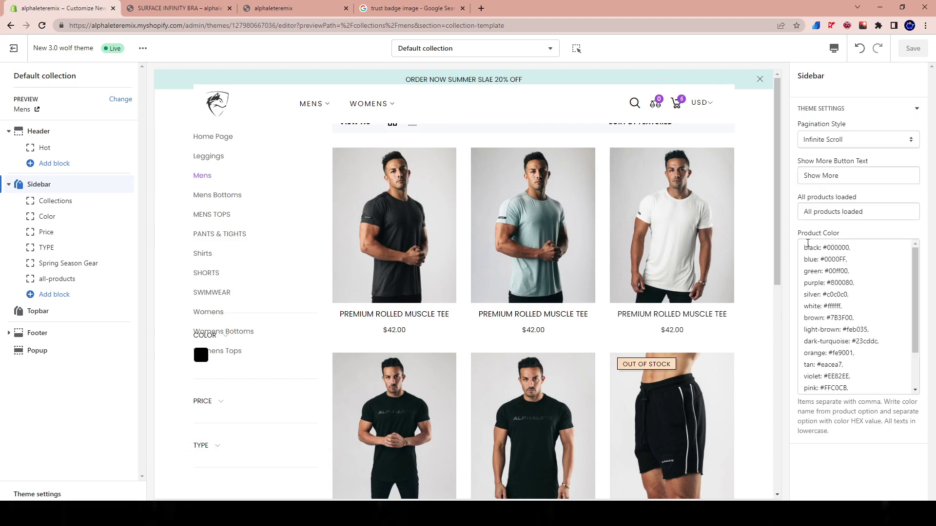
{"action": "scroll", "coordinate": [672, 244], "scroll_direction": "down", "scroll_amount": 3}
{"action": "scroll", "coordinate": [273, 188], "scroll_direction": "up", "scroll_amount": 3}
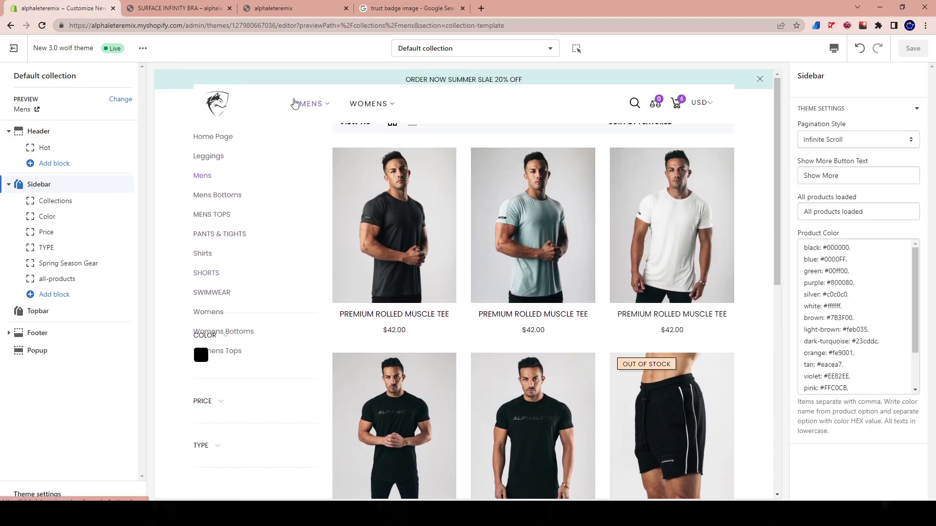
- Return to the home page in the preview, open the Header settings and enable full width
{"action": "left_click", "coordinate": [216, 106]}
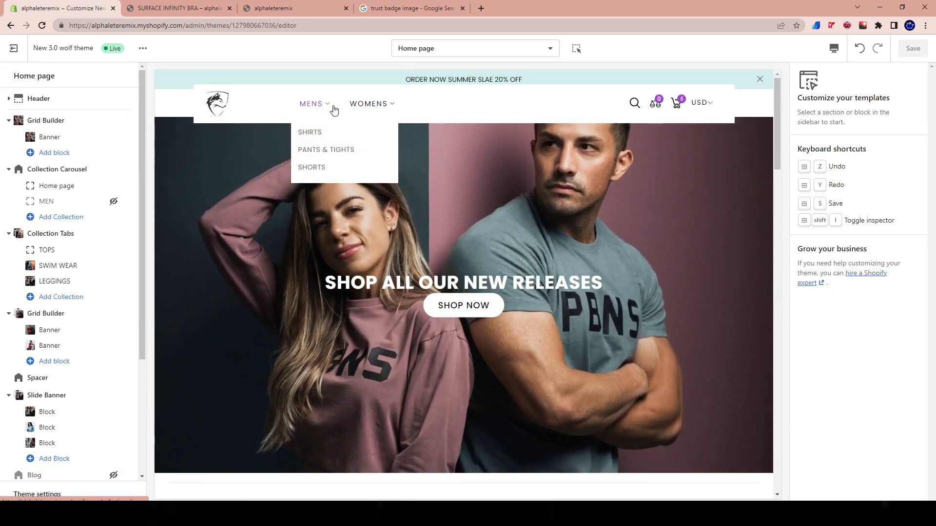
{"action": "left_click", "coordinate": [49, 105]}
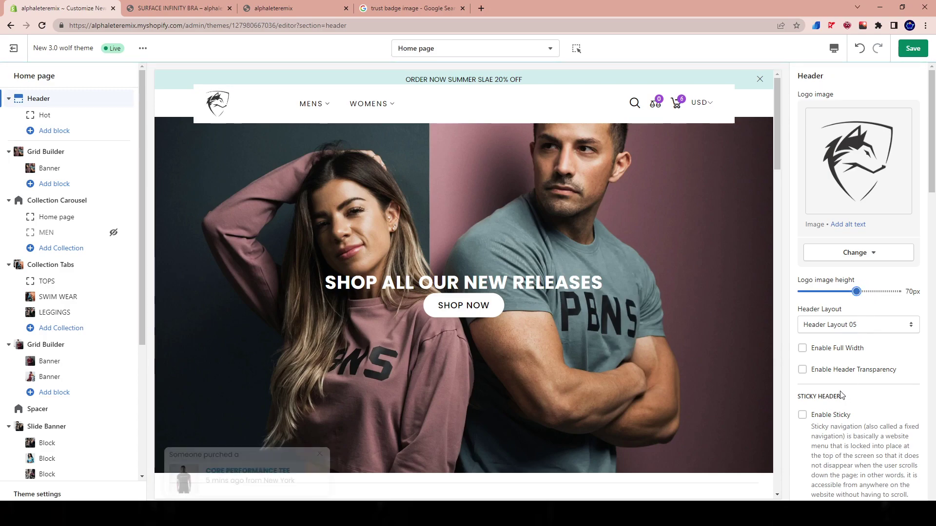
{"action": "scroll", "coordinate": [839, 387], "scroll_direction": "down", "scroll_amount": 1}
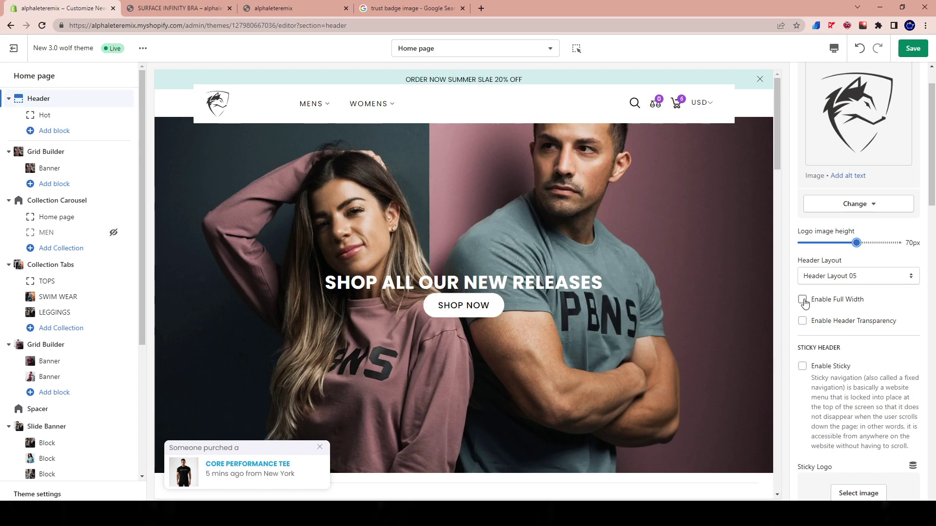
- Try Header Layouts 01 through 05 one after another on the home page header
{"action": "left_click", "coordinate": [861, 275]}
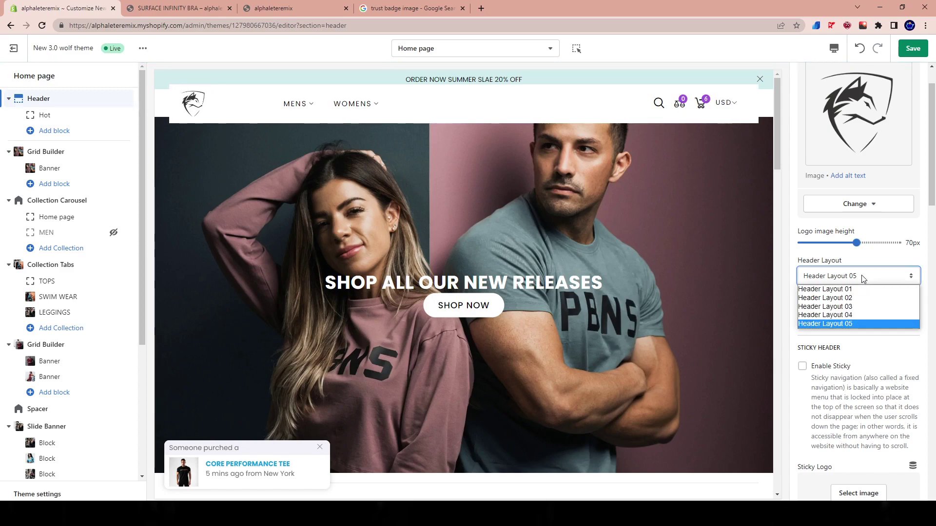
{"action": "left_click", "coordinate": [848, 291]}
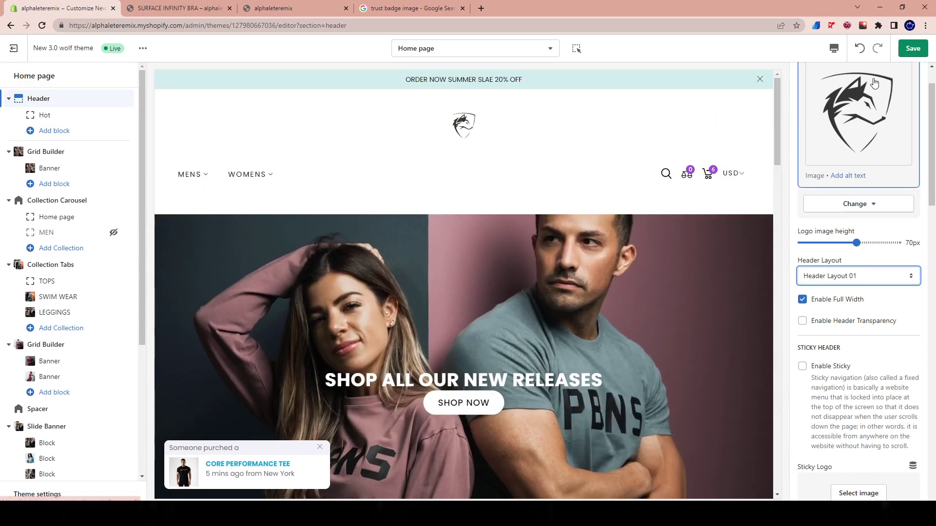
{"action": "left_click", "coordinate": [846, 276]}
{"action": "left_click", "coordinate": [842, 299]}
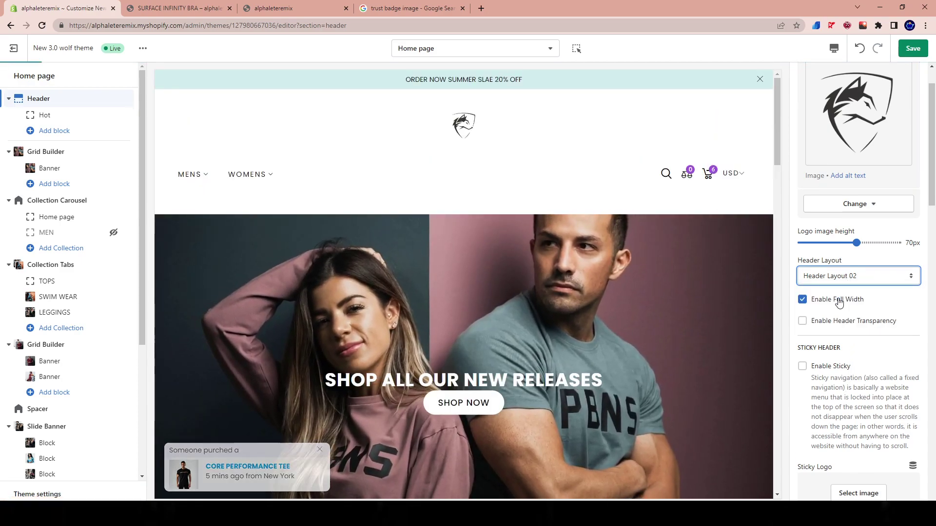
{"action": "left_click", "coordinate": [837, 277]}
{"action": "left_click", "coordinate": [838, 306]}
{"action": "left_click", "coordinate": [853, 278]}
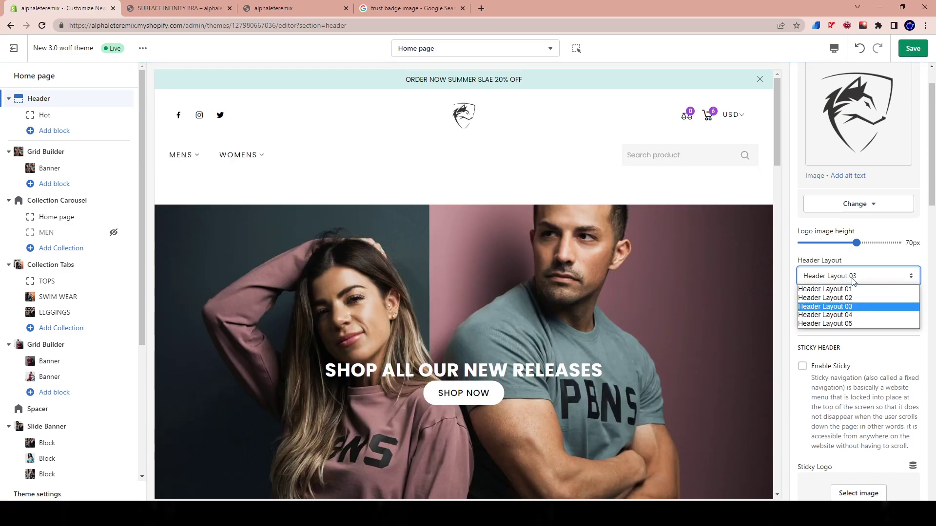
{"action": "left_click", "coordinate": [851, 315]}
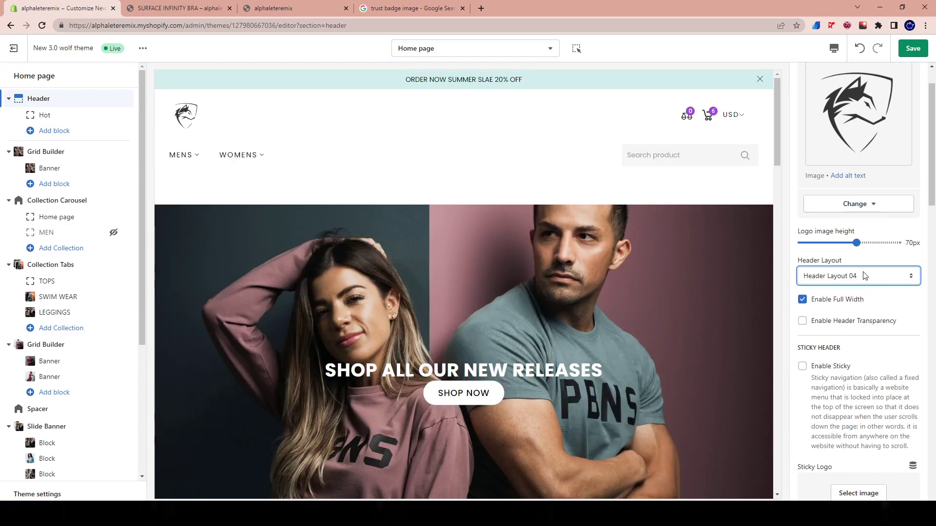
{"action": "left_click", "coordinate": [864, 275]}
{"action": "left_click", "coordinate": [843, 322]}
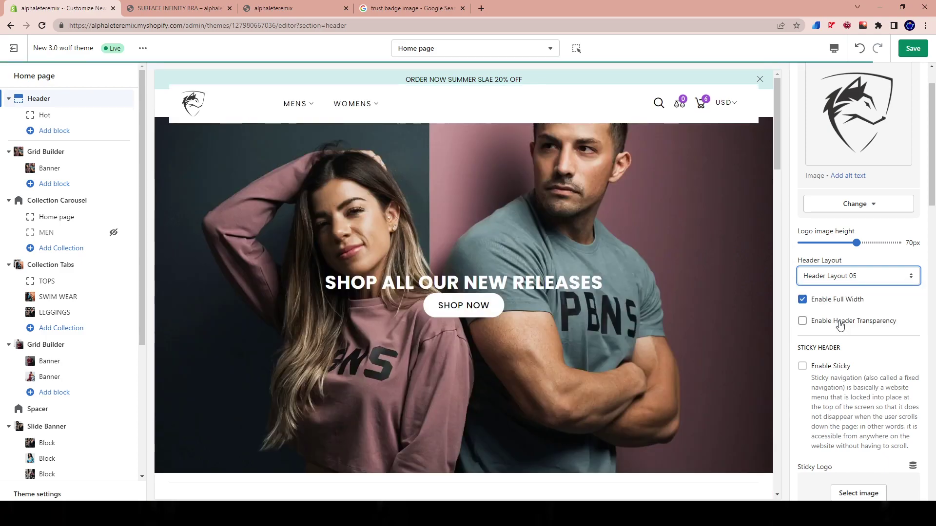
- Compare Header Layouts 02, 01 and 03 again in the home page preview
{"action": "left_click", "coordinate": [845, 277]}
{"action": "left_click", "coordinate": [840, 297]}
{"action": "key", "text": "alt+Down"}
{"action": "left_click", "coordinate": [832, 291]}
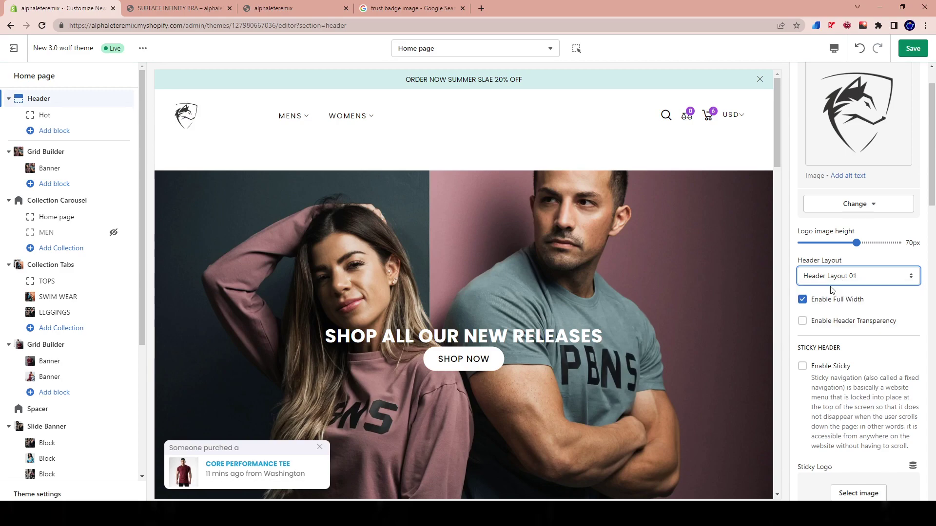
{"action": "left_click", "coordinate": [841, 276]}
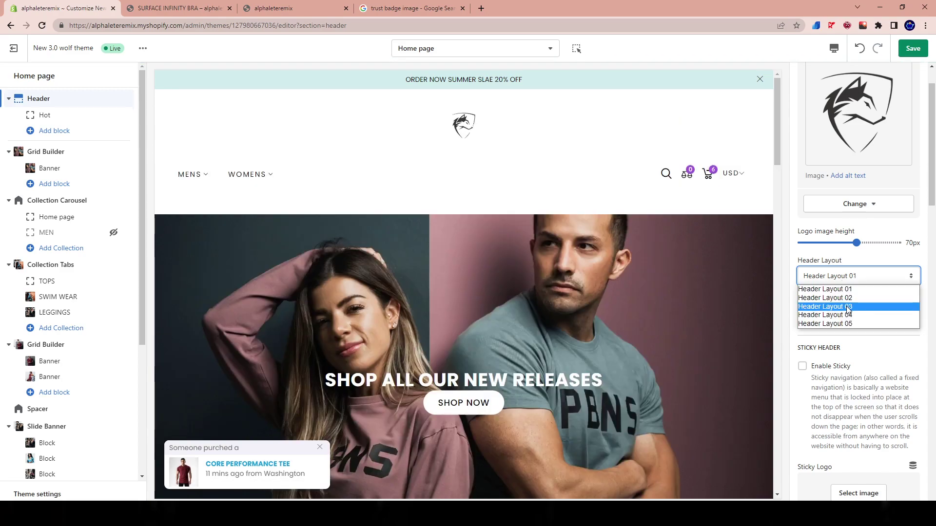
{"action": "left_click", "coordinate": [848, 307]}
- Set the header layout to Header Layout 02 and save the theme changes
{"action": "left_click", "coordinate": [844, 276]}
{"action": "left_click", "coordinate": [840, 298]}
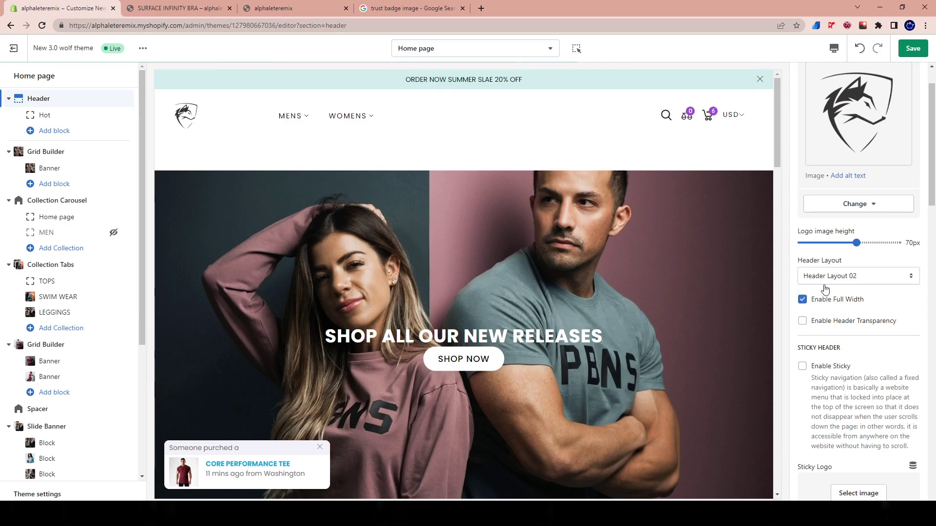
{"action": "scroll", "coordinate": [828, 302], "scroll_direction": "down", "scroll_amount": 3}
{"action": "scroll", "coordinate": [585, 331], "scroll_direction": "down", "scroll_amount": 6}
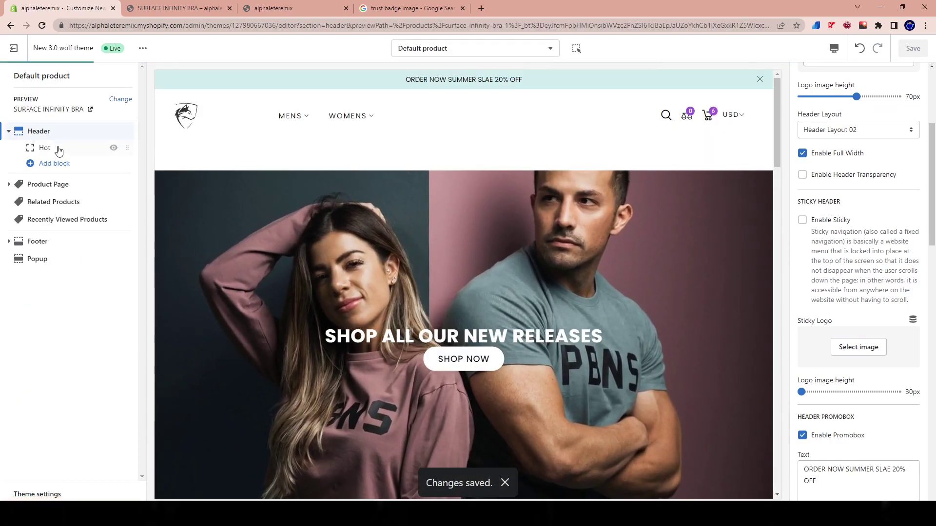
- Switch to the Default collection template and look through the BRAS collection page's banner and sidebar
{"action": "left_click", "coordinate": [427, 51]}
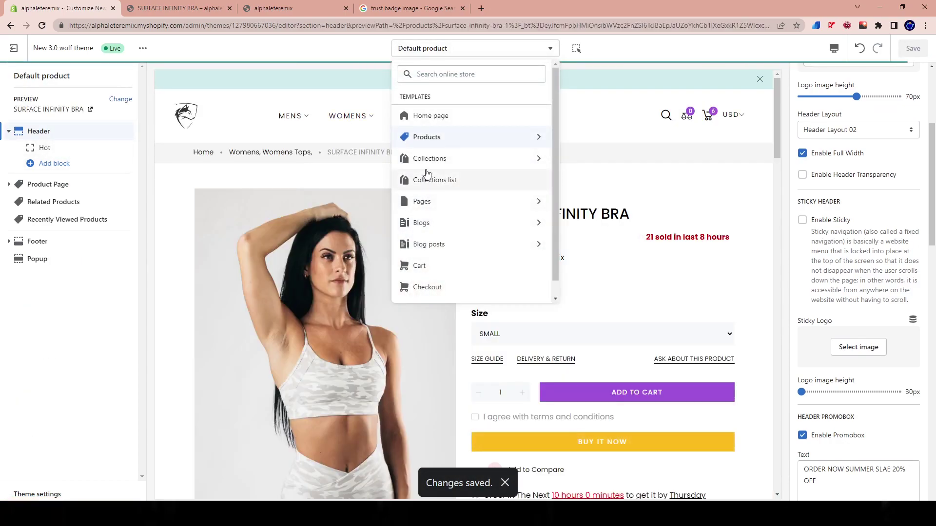
{"action": "left_click", "coordinate": [424, 158]}
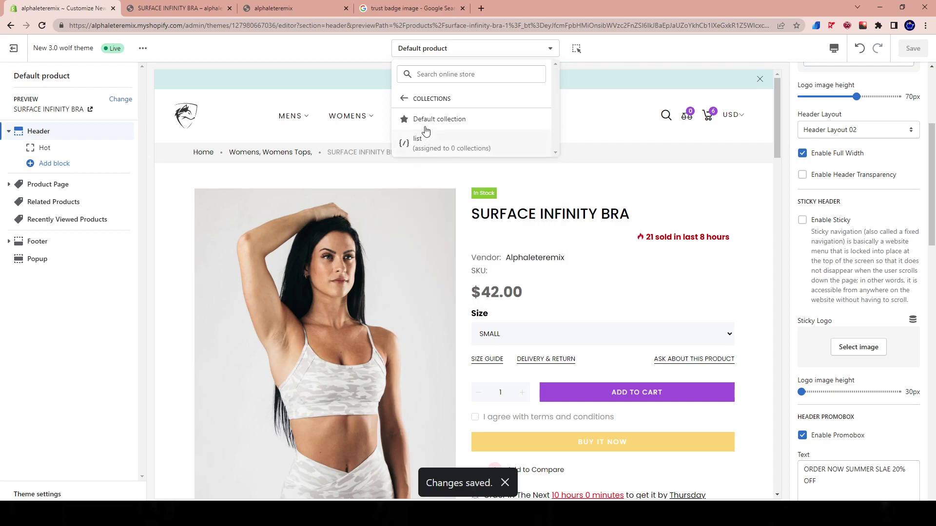
{"action": "left_click", "coordinate": [425, 125]}
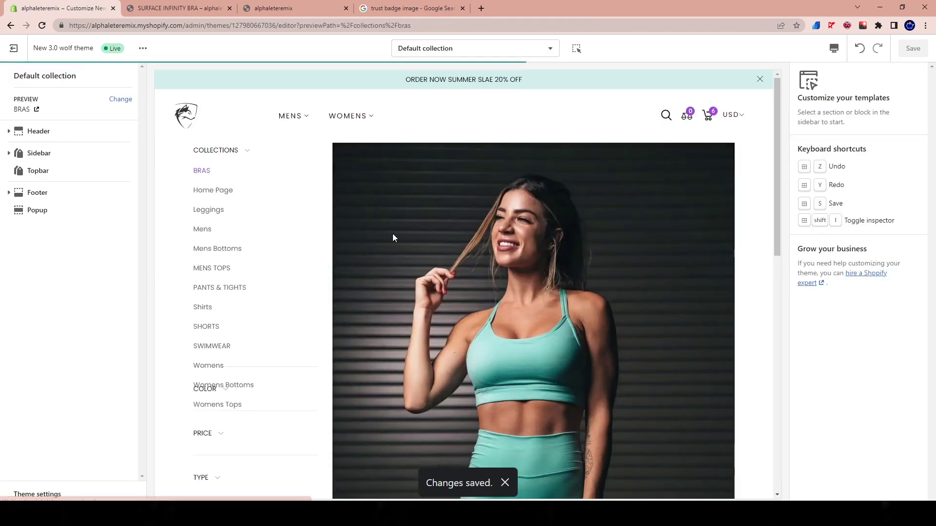
{"action": "scroll", "coordinate": [244, 284], "scroll_direction": "down", "scroll_amount": 10}
{"action": "scroll", "coordinate": [278, 294], "scroll_direction": "up", "scroll_amount": 6}
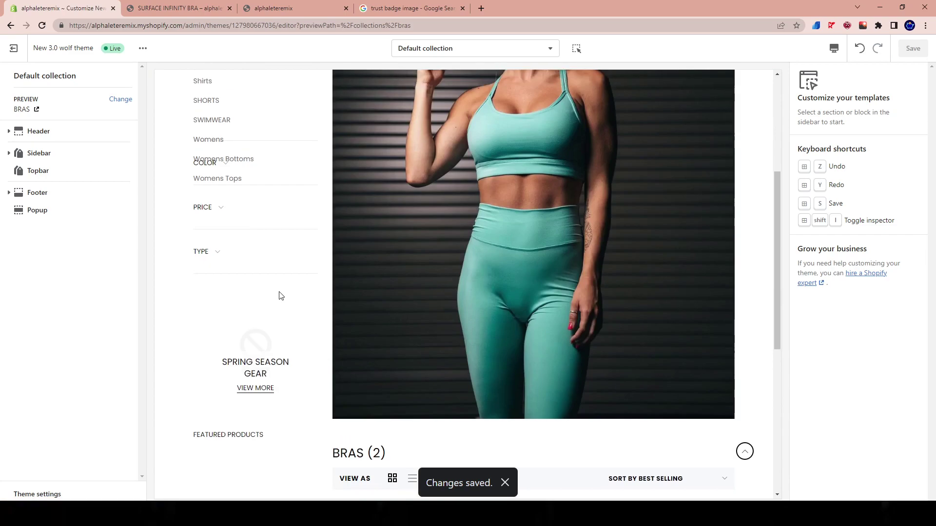
{"action": "scroll", "coordinate": [281, 296], "scroll_direction": "up", "scroll_amount": 5}
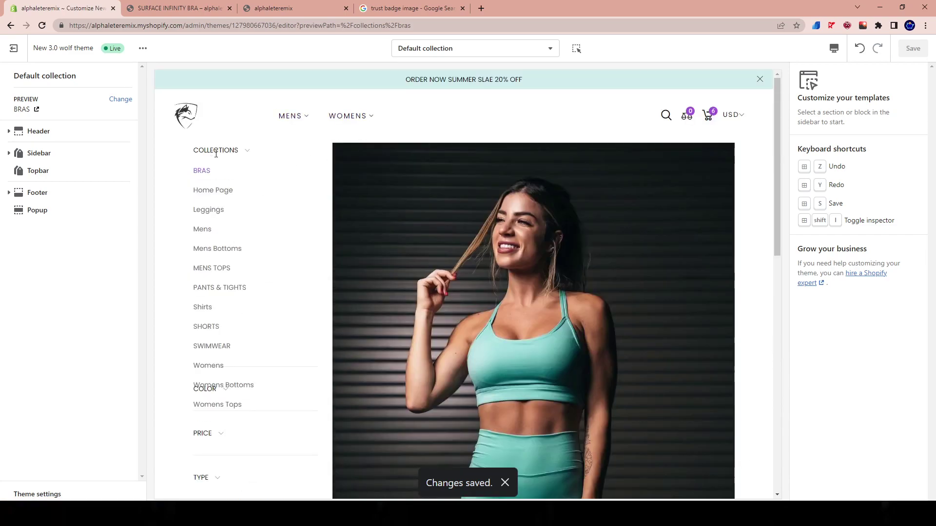
- Switch to the Collections list template and look through all the listed collections
{"action": "left_click", "coordinate": [430, 48]}
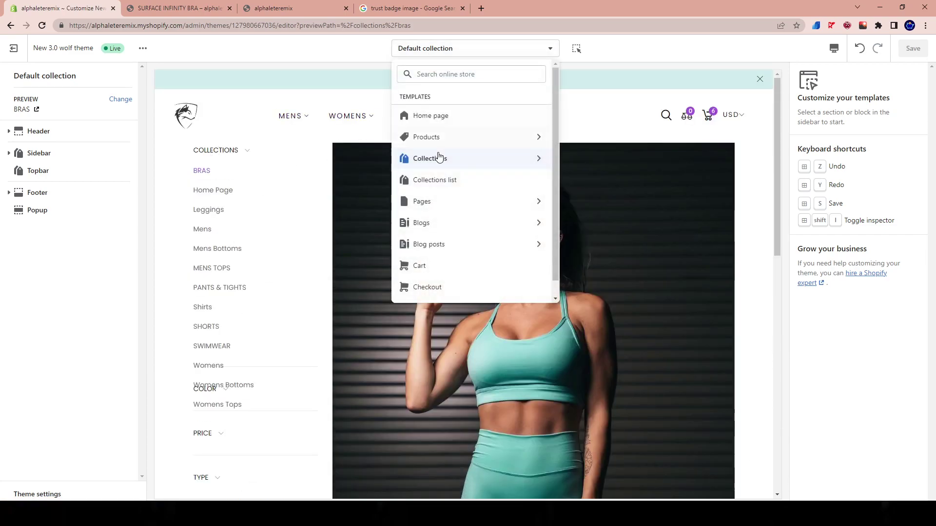
{"action": "left_click", "coordinate": [433, 181]}
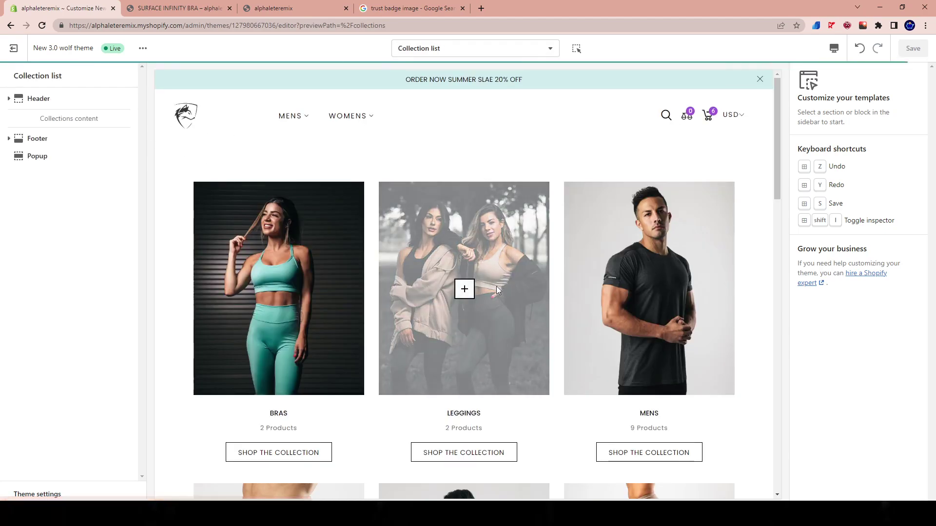
{"action": "scroll", "coordinate": [514, 279], "scroll_direction": "down", "scroll_amount": 20}
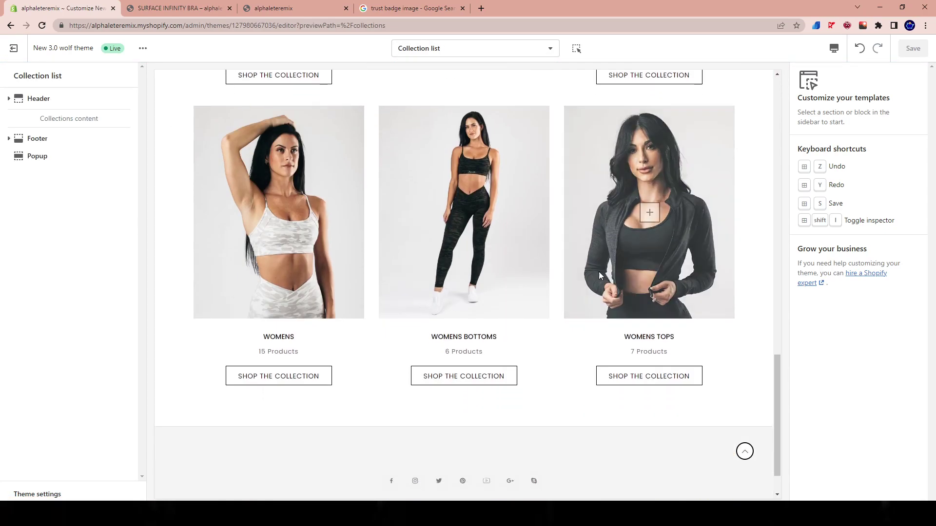
{"action": "scroll", "coordinate": [340, 233], "scroll_direction": "up", "scroll_amount": 20}
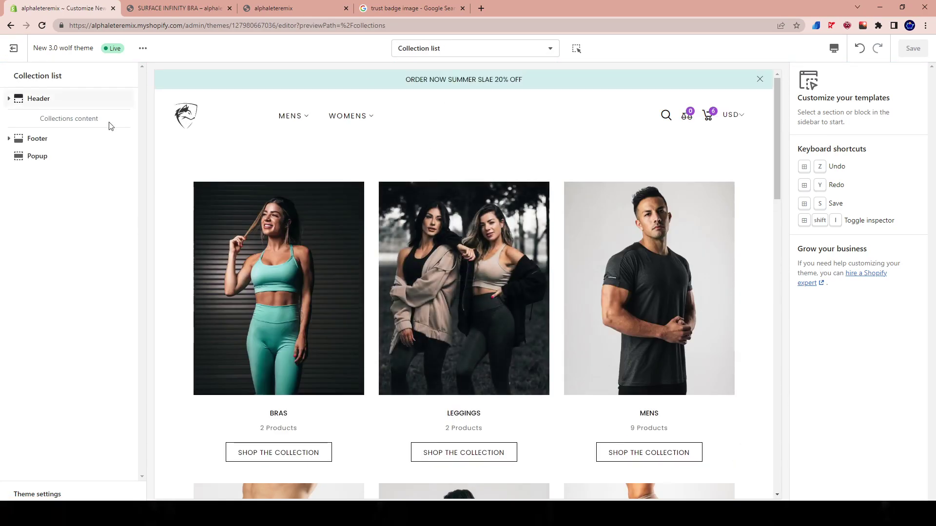
- Go back to the home page, follow its Mens banner to the Mens collection and review the product grid
{"action": "left_click", "coordinate": [194, 121]}
{"action": "scroll", "coordinate": [536, 317], "scroll_direction": "down", "scroll_amount": 5}
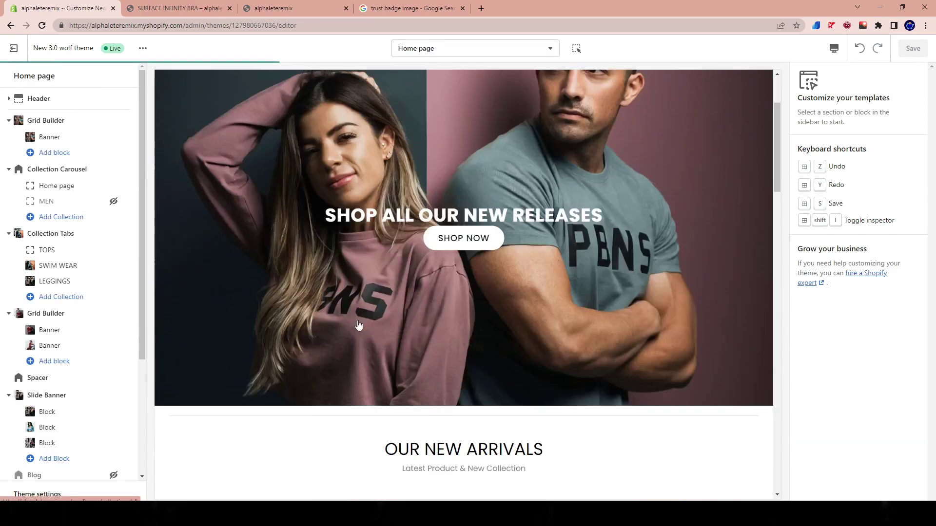
{"action": "scroll", "coordinate": [357, 322], "scroll_direction": "down", "scroll_amount": 20}
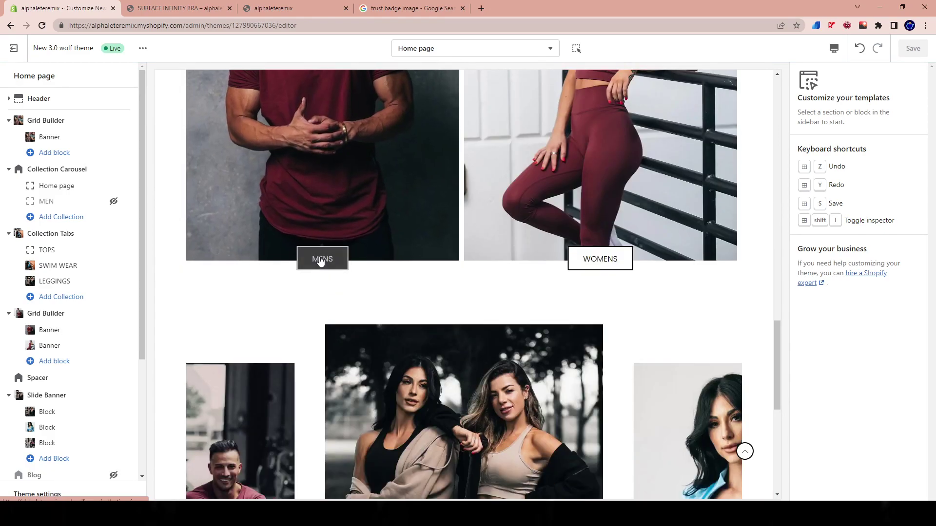
{"action": "left_click", "coordinate": [321, 259]}
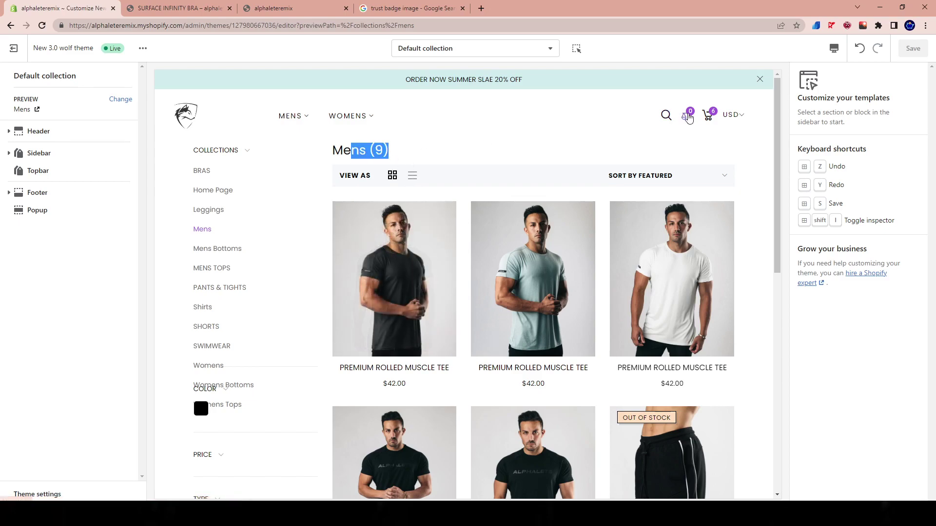
{"action": "scroll", "coordinate": [609, 259], "scroll_direction": "down", "scroll_amount": 5}
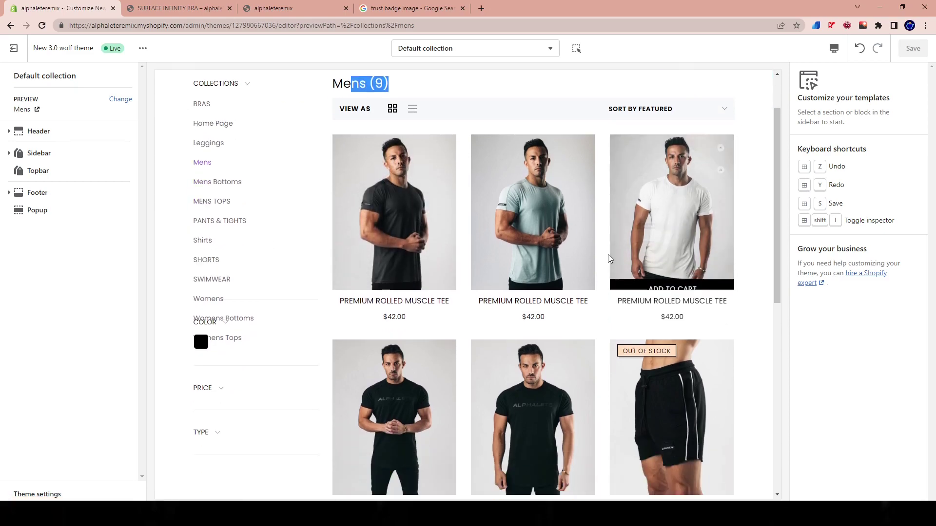
{"action": "scroll", "coordinate": [259, 222], "scroll_direction": "up", "scroll_amount": 5}
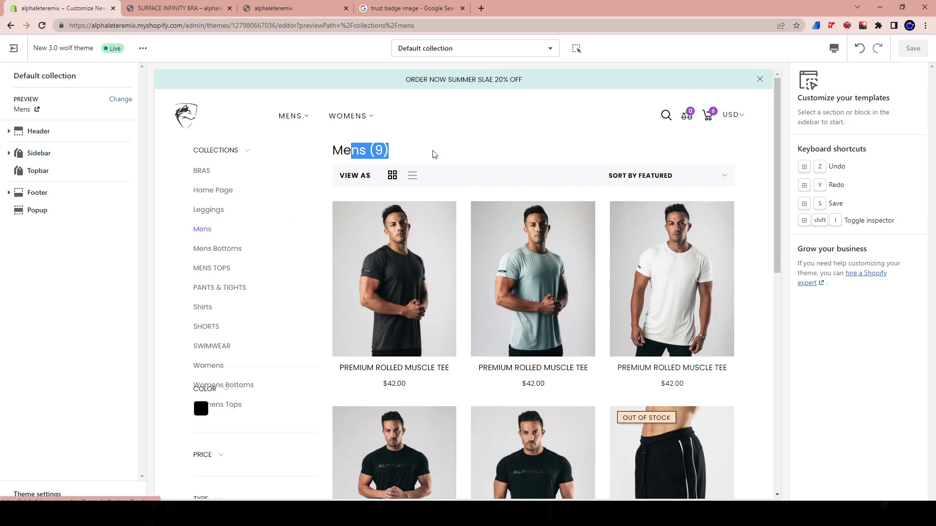
{"action": "scroll", "coordinate": [453, 130], "scroll_direction": "down", "scroll_amount": 10}
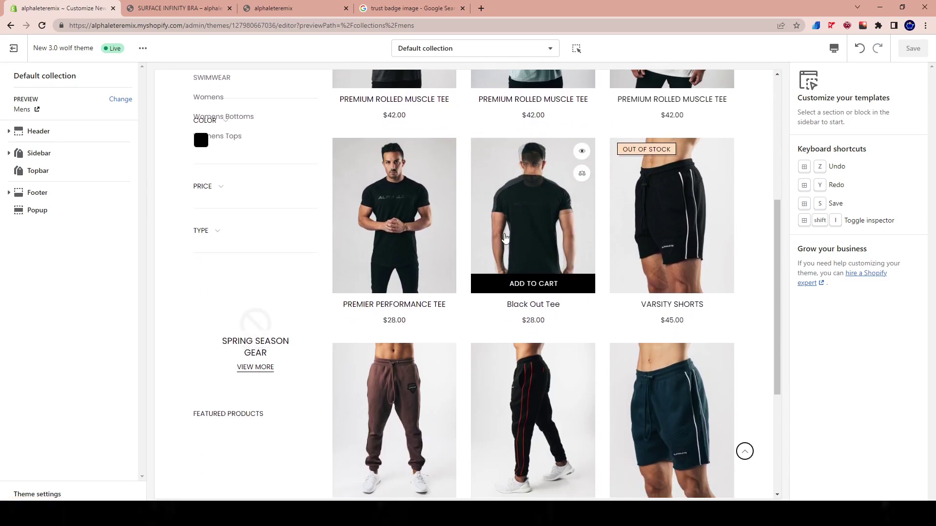
{"action": "scroll", "coordinate": [447, 236], "scroll_direction": "up", "scroll_amount": 5}
{"action": "scroll", "coordinate": [447, 236], "scroll_direction": "up", "scroll_amount": 5}
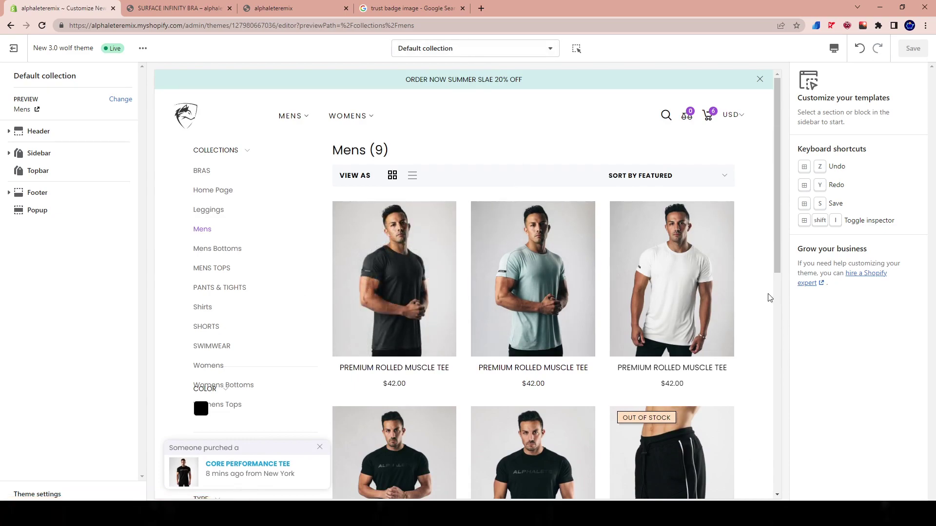
- Reopen the Collections list template and review its collection tiles down to the footer
{"action": "left_click", "coordinate": [481, 48]}
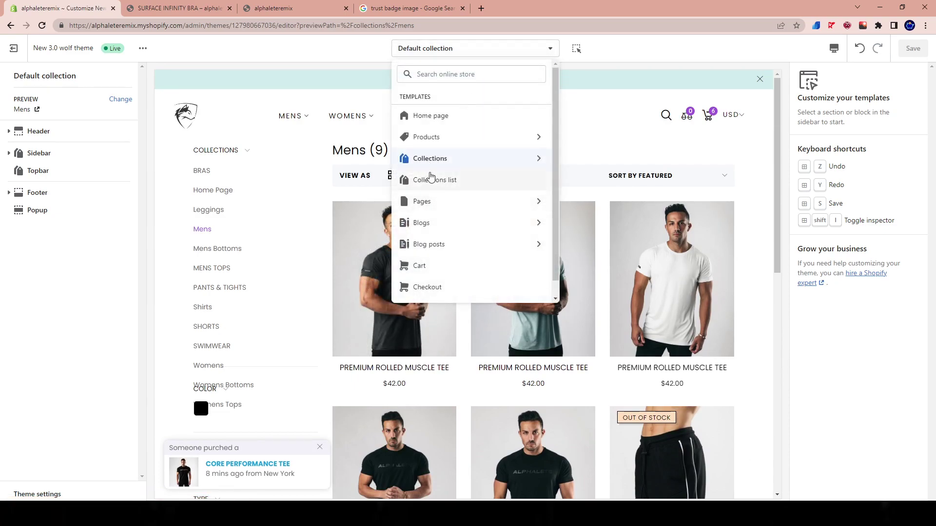
{"action": "left_click", "coordinate": [445, 182]}
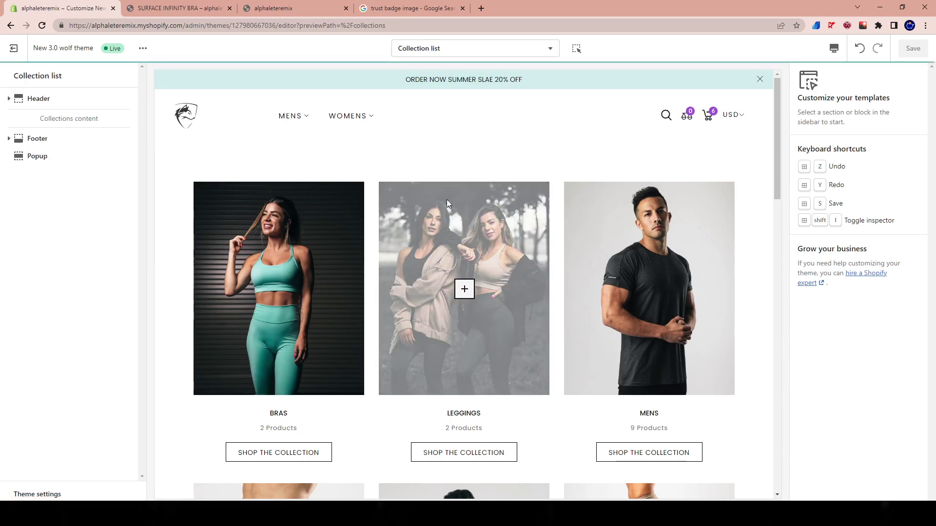
{"action": "scroll", "coordinate": [418, 286], "scroll_direction": "down", "scroll_amount": 3}
{"action": "scroll", "coordinate": [429, 287], "scroll_direction": "up", "scroll_amount": 3}
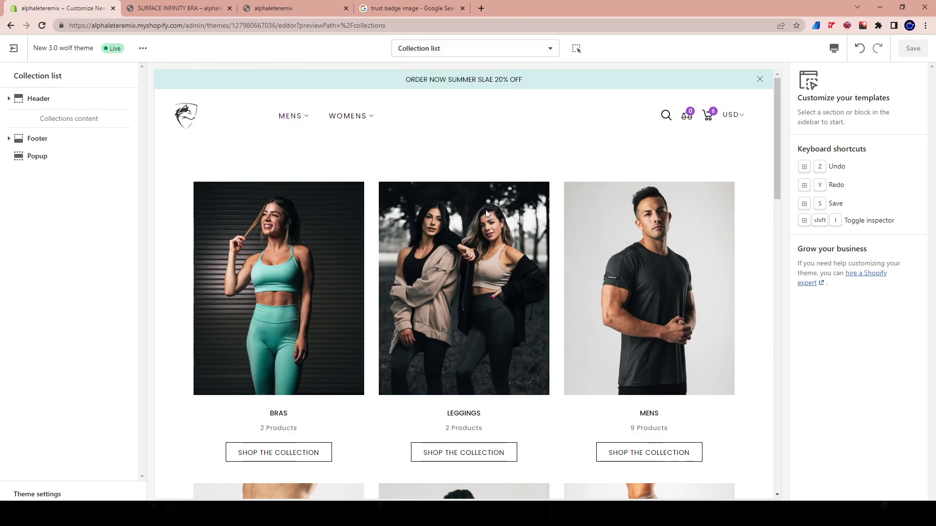
{"action": "scroll", "coordinate": [302, 201], "scroll_direction": "down", "scroll_amount": 15}
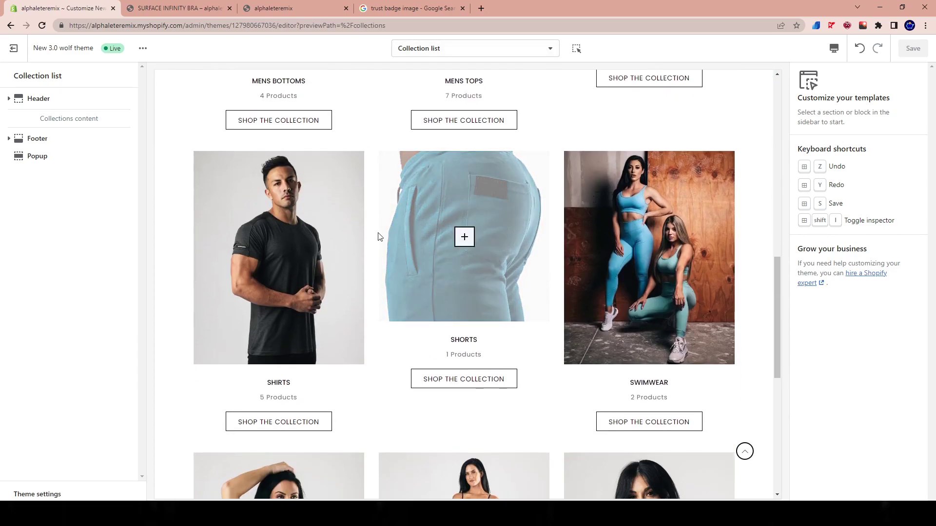
{"action": "scroll", "coordinate": [439, 229], "scroll_direction": "down", "scroll_amount": 2}
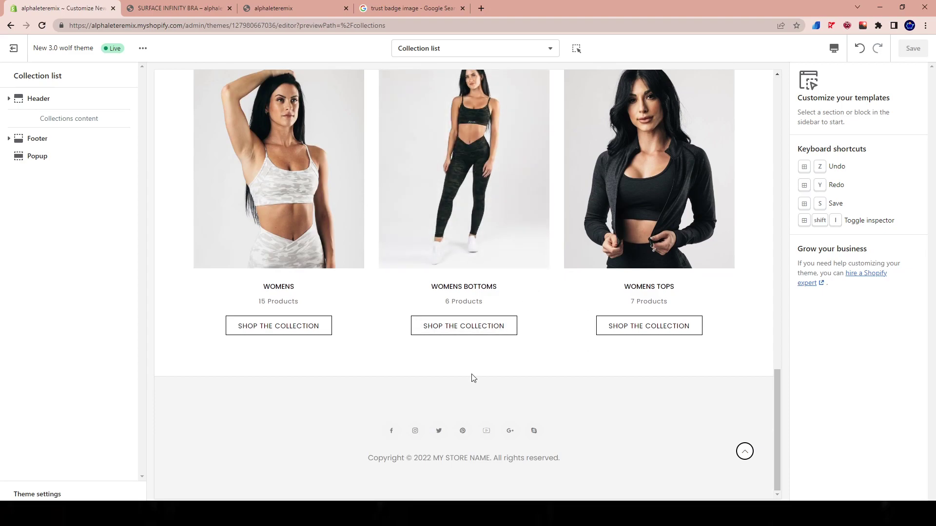
{"action": "scroll", "coordinate": [446, 323], "scroll_direction": "up", "scroll_amount": 2}
{"action": "scroll", "coordinate": [446, 323], "scroll_direction": "up", "scroll_amount": 15}
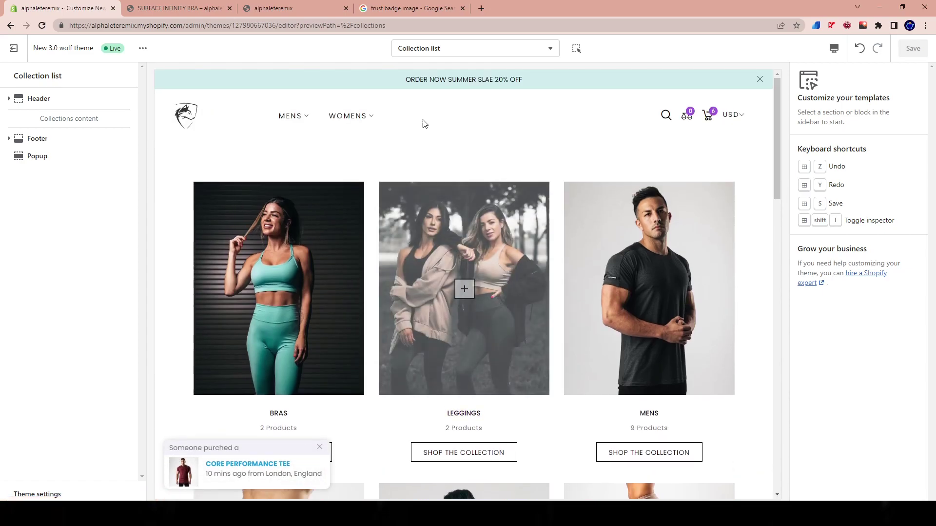
- Switch from the collections list to the Default collection template and review the BRAS page from its banner down
{"action": "left_click", "coordinate": [419, 48]}
{"action": "left_click", "coordinate": [433, 160]}
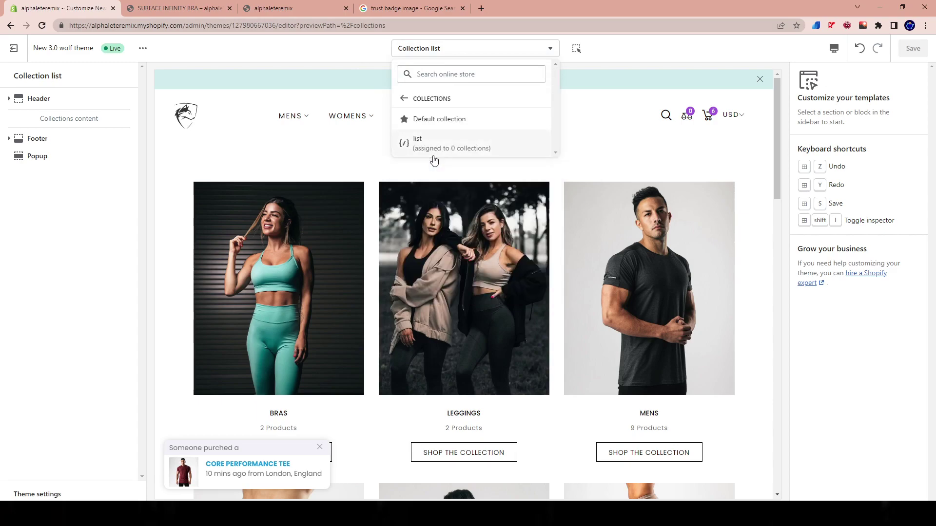
{"action": "left_click", "coordinate": [441, 120]}
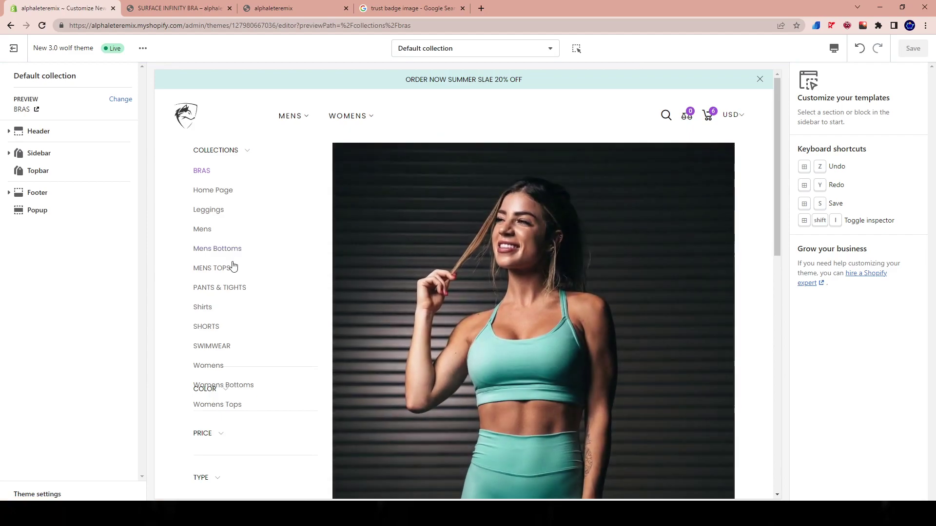
{"action": "scroll", "coordinate": [504, 219], "scroll_direction": "down", "scroll_amount": 3}
{"action": "scroll", "coordinate": [488, 212], "scroll_direction": "down", "scroll_amount": 10}
{"action": "scroll", "coordinate": [421, 226], "scroll_direction": "up", "scroll_amount": 12}
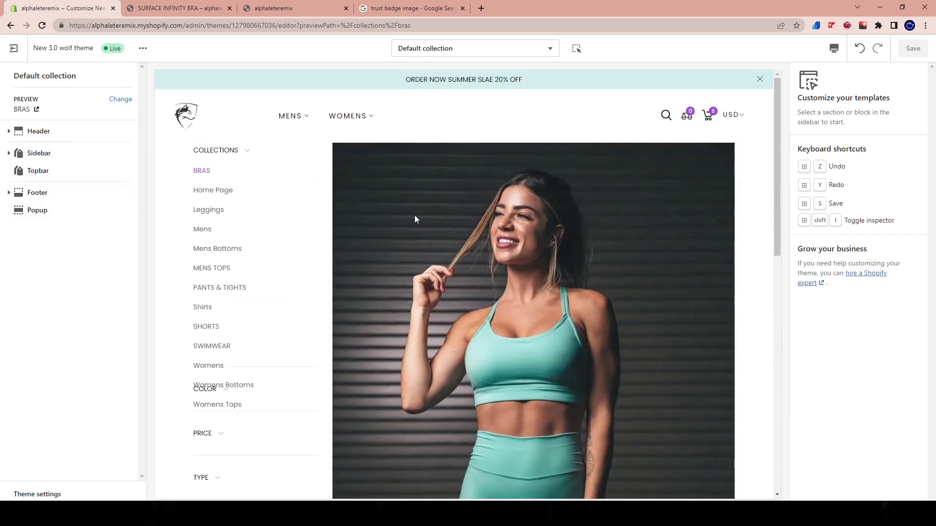
- Load the Mens collection from the sidebar's collection links and review its banner, filters and product grid
{"action": "left_click", "coordinate": [215, 194]}
{"action": "left_click", "coordinate": [216, 210]}
{"action": "left_click", "coordinate": [216, 225]}
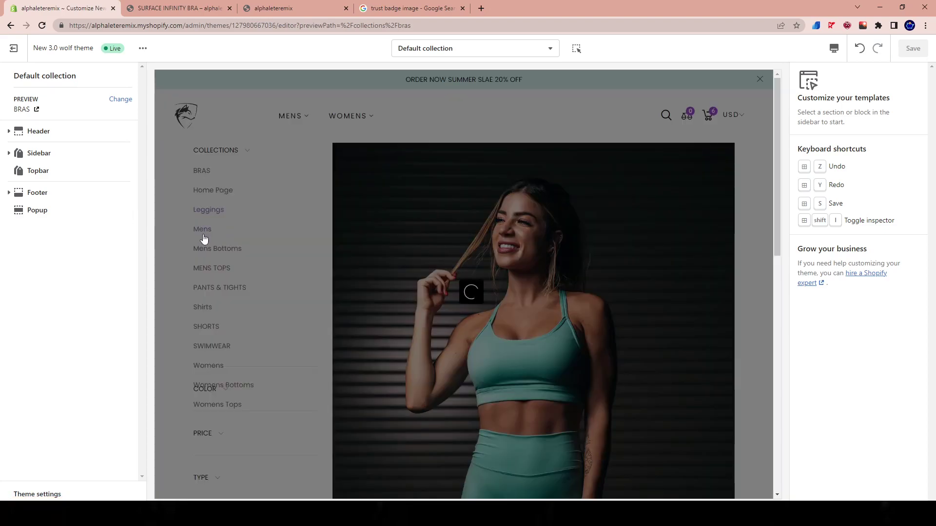
{"action": "scroll", "coordinate": [457, 217], "scroll_direction": "down", "scroll_amount": 9}
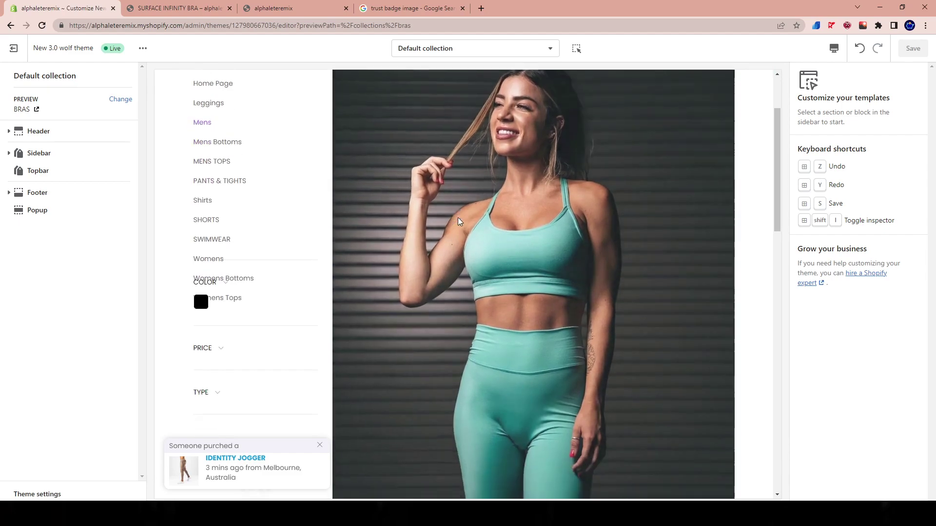
{"action": "scroll", "coordinate": [459, 222], "scroll_direction": "up", "scroll_amount": 9}
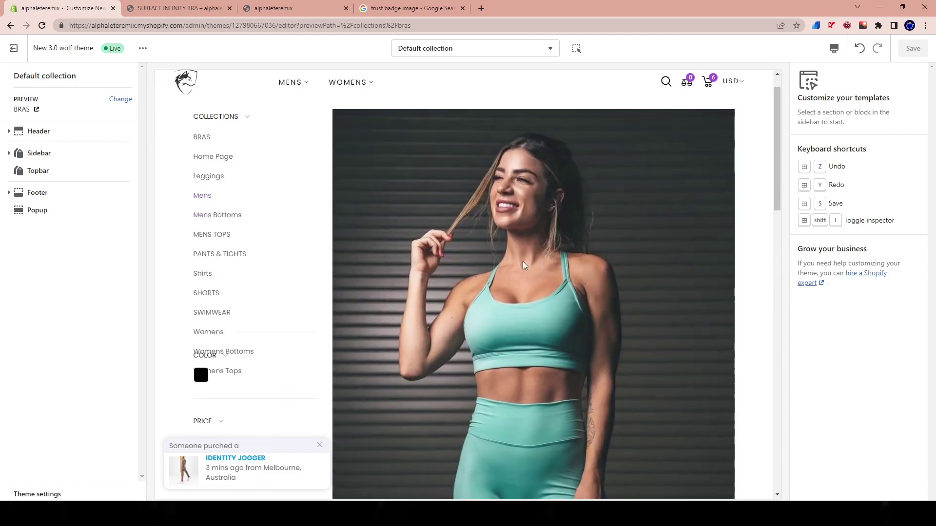
{"action": "scroll", "coordinate": [459, 171], "scroll_direction": "down", "scroll_amount": 6}
{"action": "scroll", "coordinate": [468, 236], "scroll_direction": "up", "scroll_amount": 6}
{"action": "scroll", "coordinate": [575, 168], "scroll_direction": "down", "scroll_amount": 12}
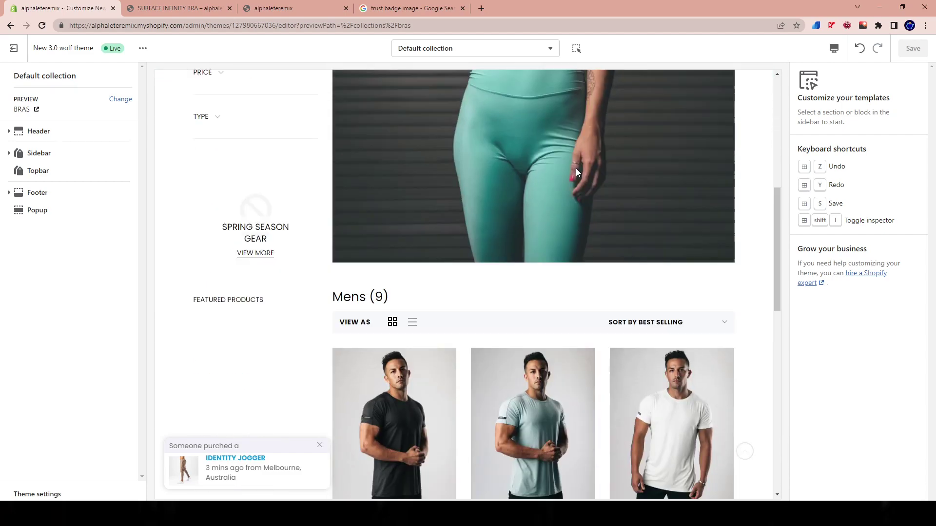
{"action": "scroll", "coordinate": [345, 244], "scroll_direction": "down", "scroll_amount": 5}
{"action": "scroll", "coordinate": [341, 205], "scroll_direction": "up", "scroll_amount": 15}
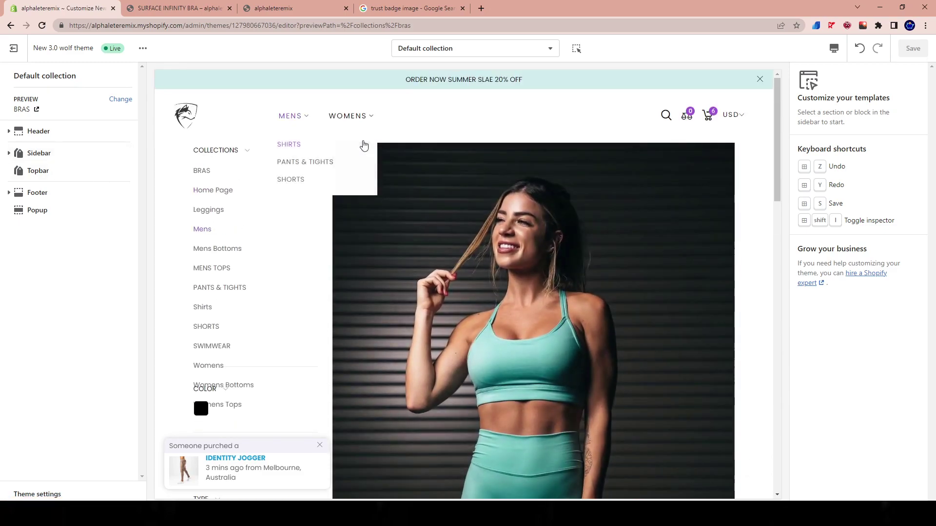
{"action": "scroll", "coordinate": [369, 314], "scroll_direction": "down", "scroll_amount": 4}
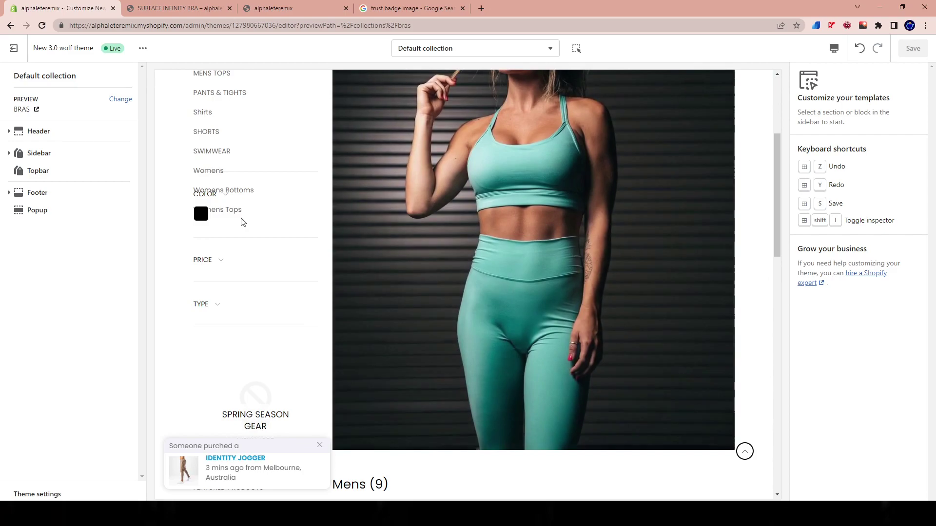
{"action": "scroll", "coordinate": [242, 221], "scroll_direction": "up", "scroll_amount": 4}
- Return to the Collections list template and look over every collection tile from BRAS to WOMENS TOPS
{"action": "left_click", "coordinate": [438, 51]}
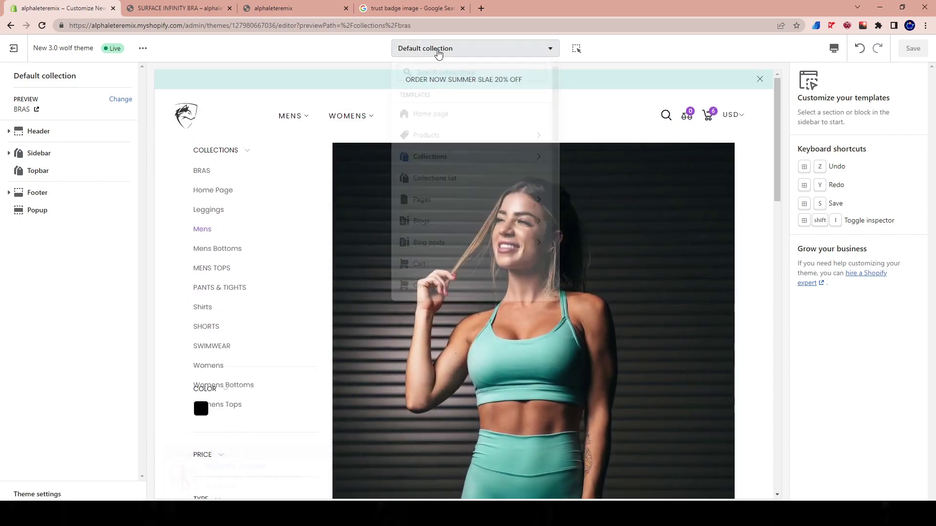
{"action": "left_click", "coordinate": [441, 181]}
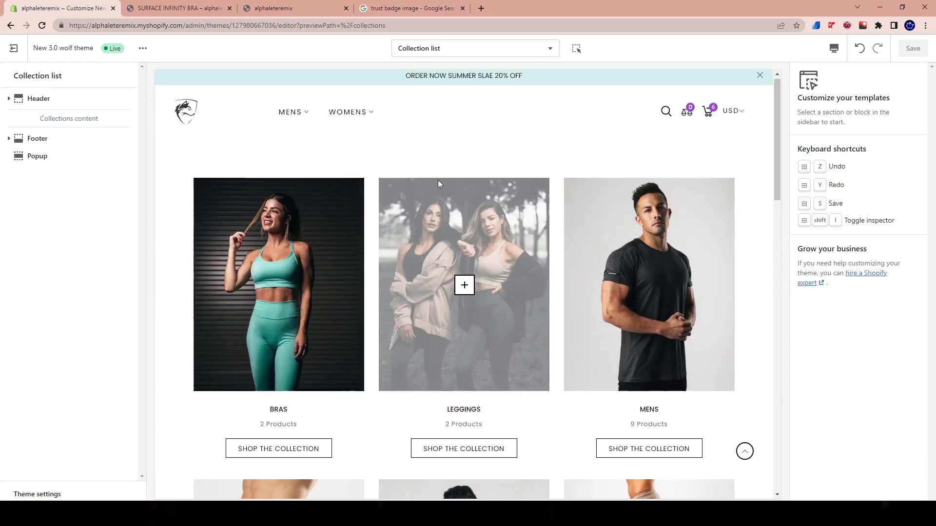
{"action": "scroll", "coordinate": [546, 178], "scroll_direction": "down", "scroll_amount": 10}
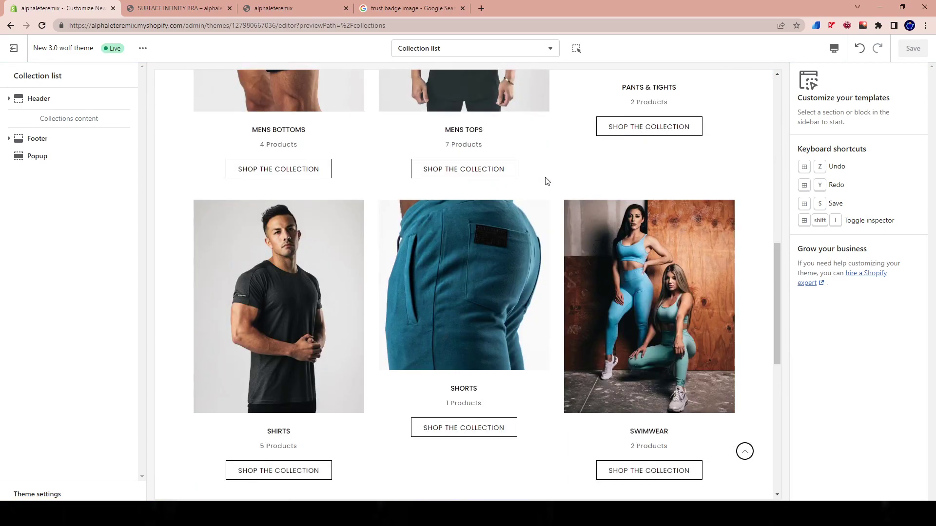
{"action": "scroll", "coordinate": [321, 143], "scroll_direction": "up", "scroll_amount": 3}
{"action": "scroll", "coordinate": [321, 143], "scroll_direction": "up", "scroll_amount": 8}
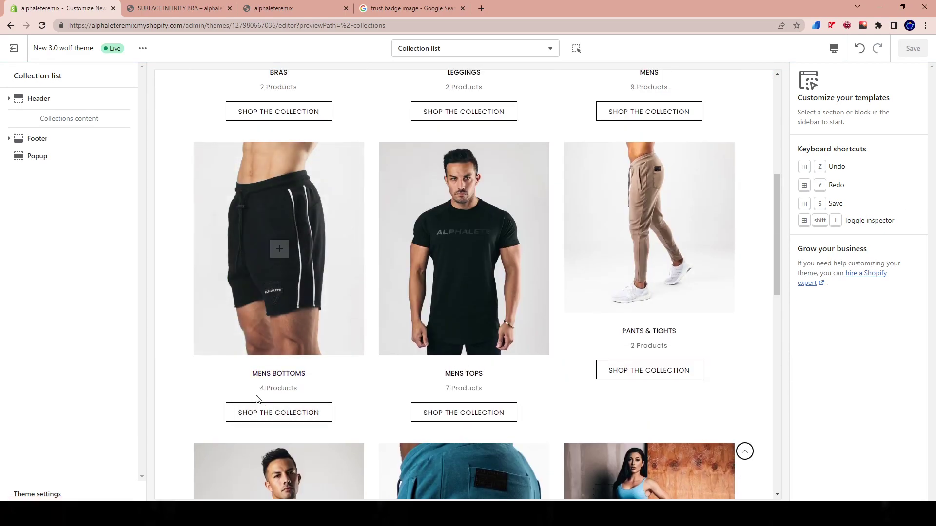
{"action": "scroll", "coordinate": [607, 193], "scroll_direction": "down", "scroll_amount": 18}
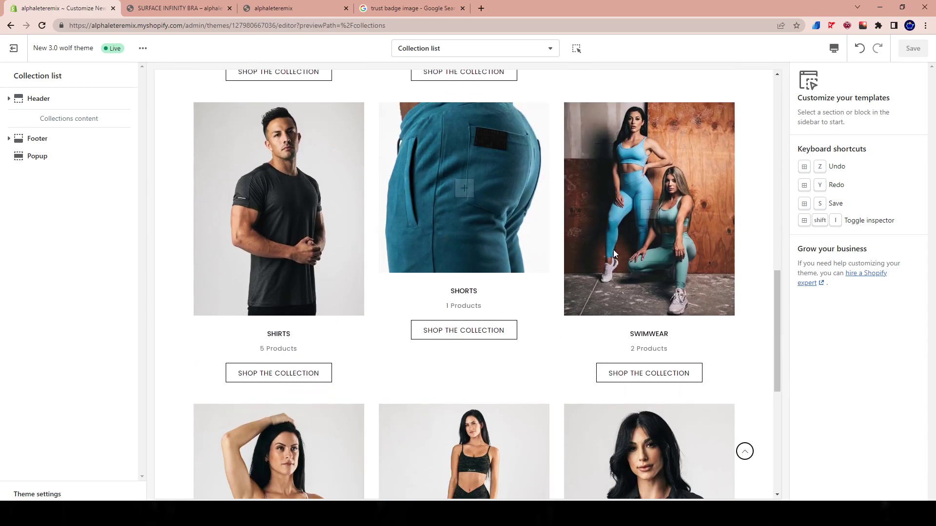
{"action": "scroll", "coordinate": [335, 267], "scroll_direction": "down", "scroll_amount": 1}
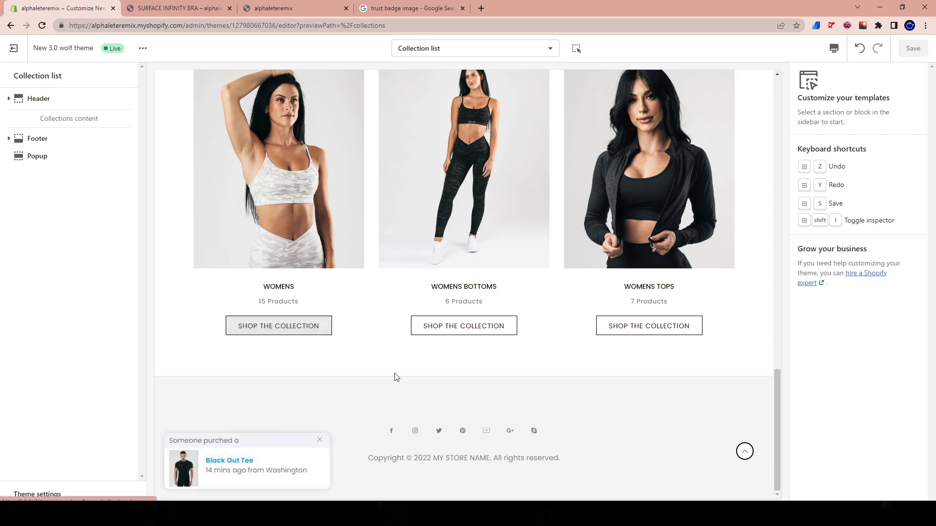
{"action": "scroll", "coordinate": [692, 370], "scroll_direction": "up", "scroll_amount": 8}
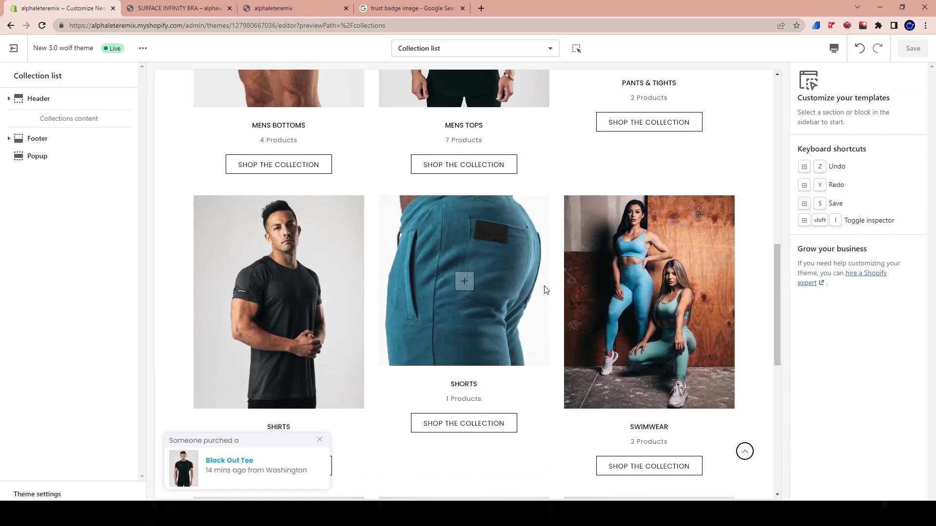
{"action": "scroll", "coordinate": [580, 288], "scroll_direction": "up", "scroll_amount": 5}
{"action": "scroll", "coordinate": [580, 288], "scroll_direction": "up", "scroll_amount": 5}
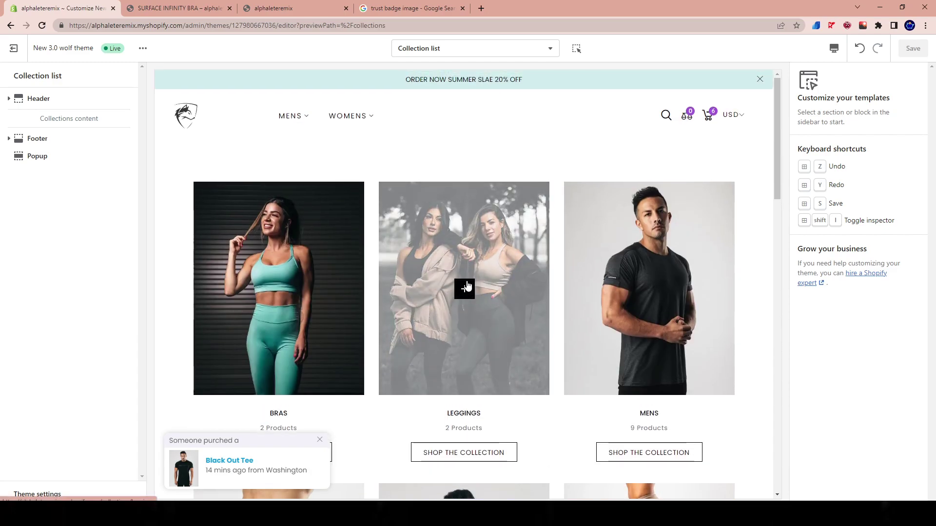
- Return to the home page preview and follow the MENS banner to the Mens collection page
{"action": "left_click", "coordinate": [443, 48]}
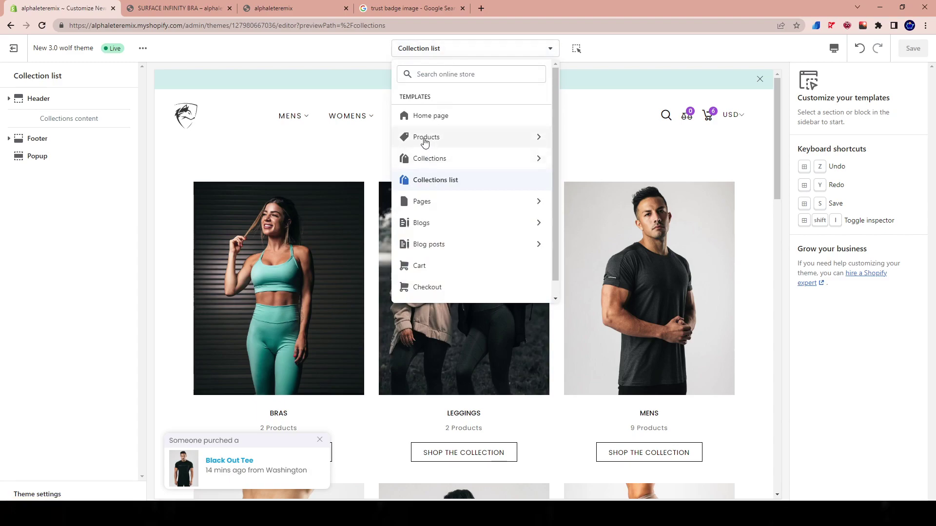
{"action": "left_click", "coordinate": [338, 101]}
{"action": "left_click", "coordinate": [210, 135]}
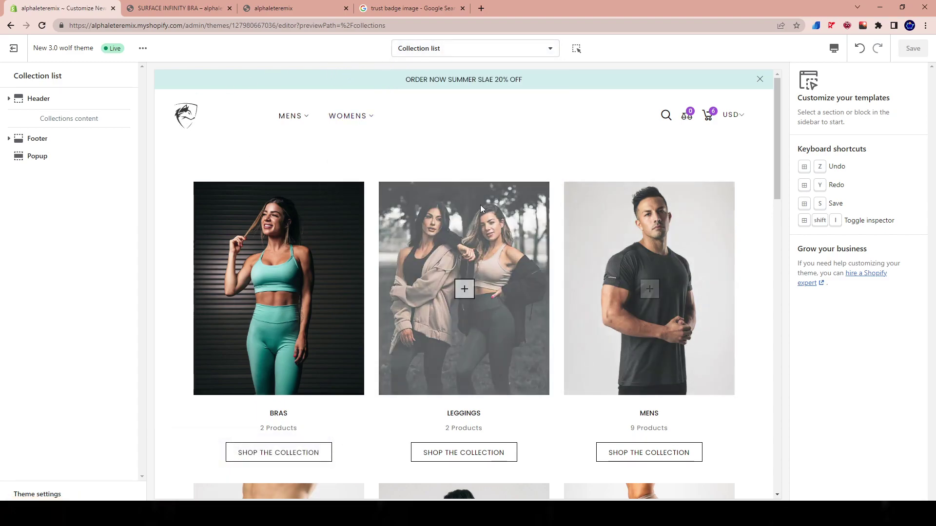
{"action": "scroll", "coordinate": [424, 204], "scroll_direction": "down", "scroll_amount": 10}
{"action": "scroll", "coordinate": [424, 203], "scroll_direction": "down", "scroll_amount": 5}
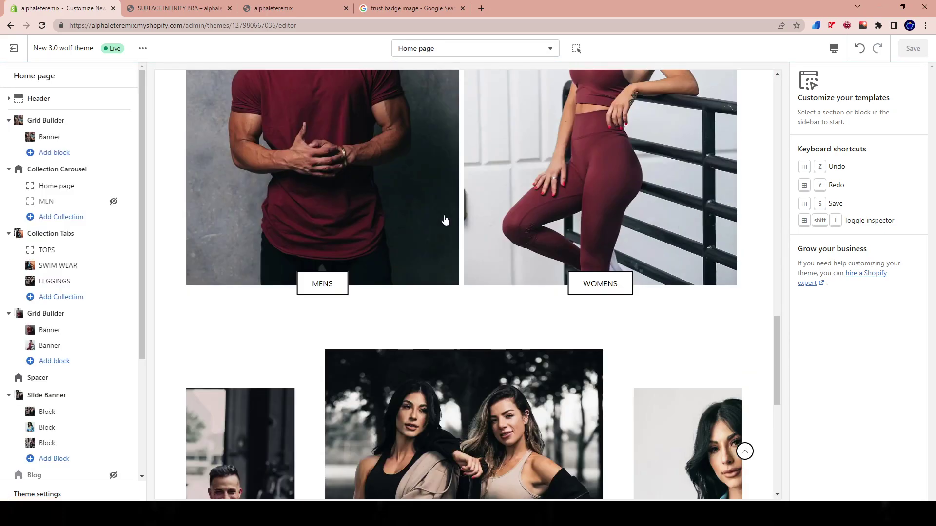
{"action": "left_click", "coordinate": [319, 259]}
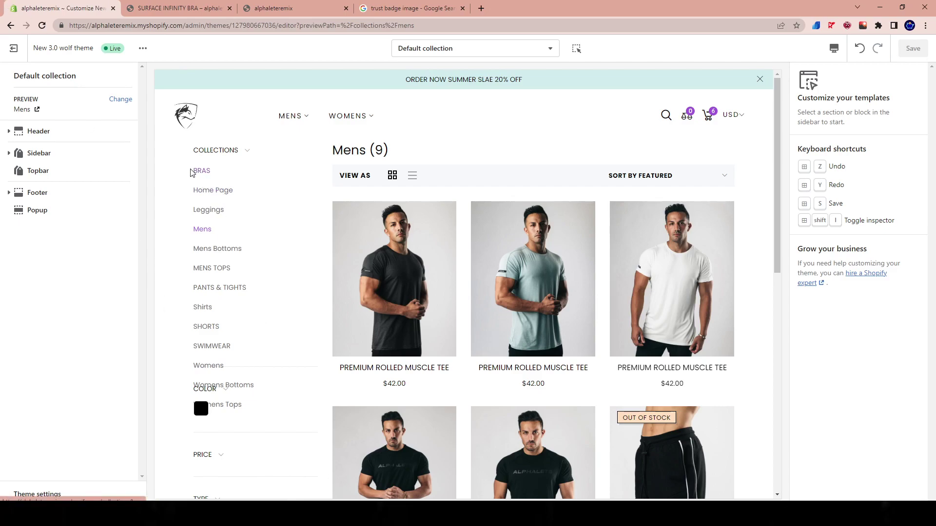
- Remove the Color filter block from the collection page's Sidebar section
{"action": "left_click_drag", "start_coordinate": [197, 174], "coordinate": [286, 393]}
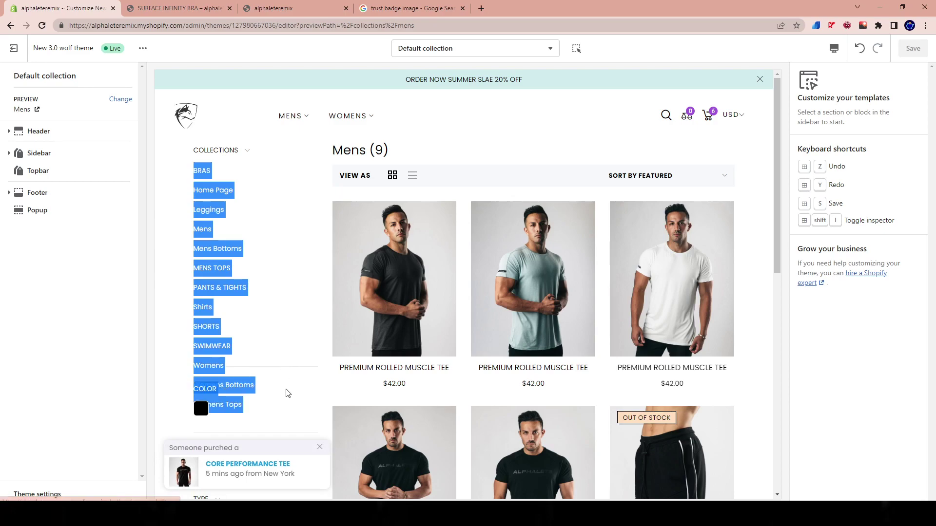
{"action": "scroll", "coordinate": [199, 180], "scroll_direction": "down", "scroll_amount": 4}
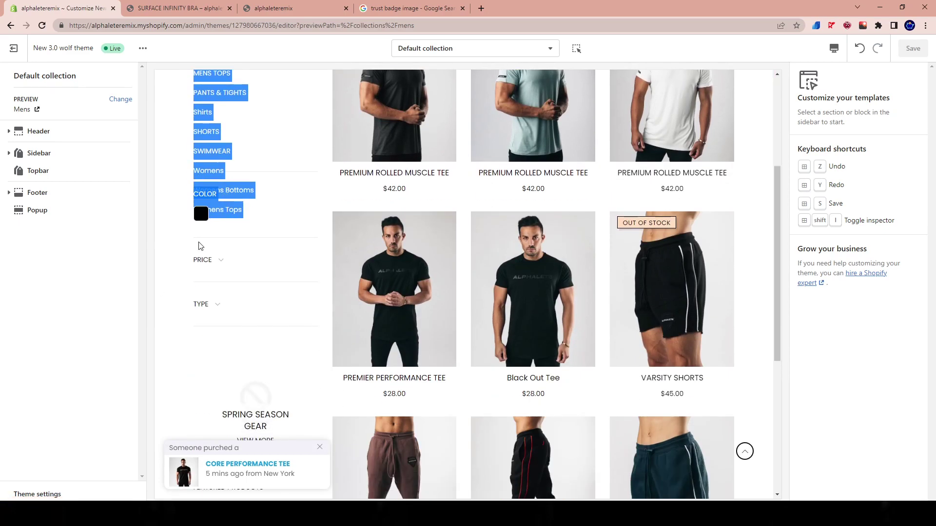
{"action": "scroll", "coordinate": [215, 252], "scroll_direction": "up", "scroll_amount": 4}
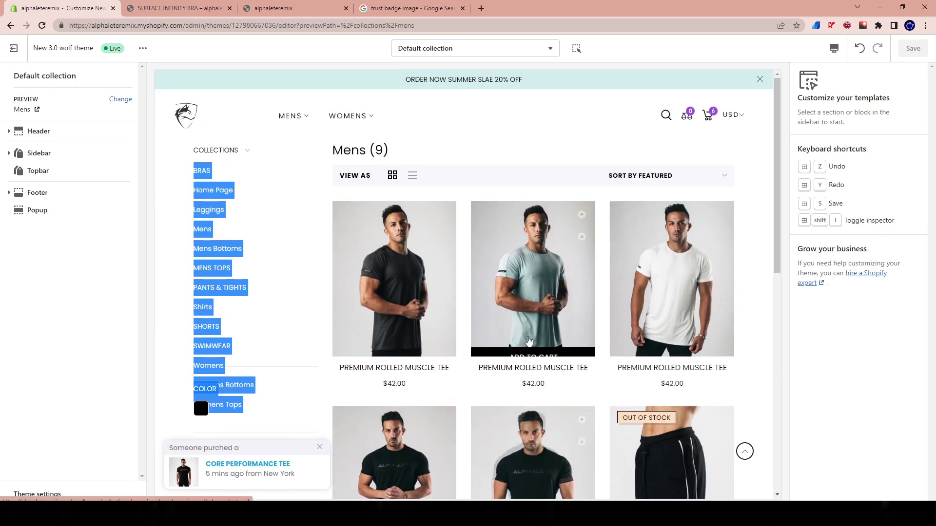
{"action": "left_click", "coordinate": [170, 271]}
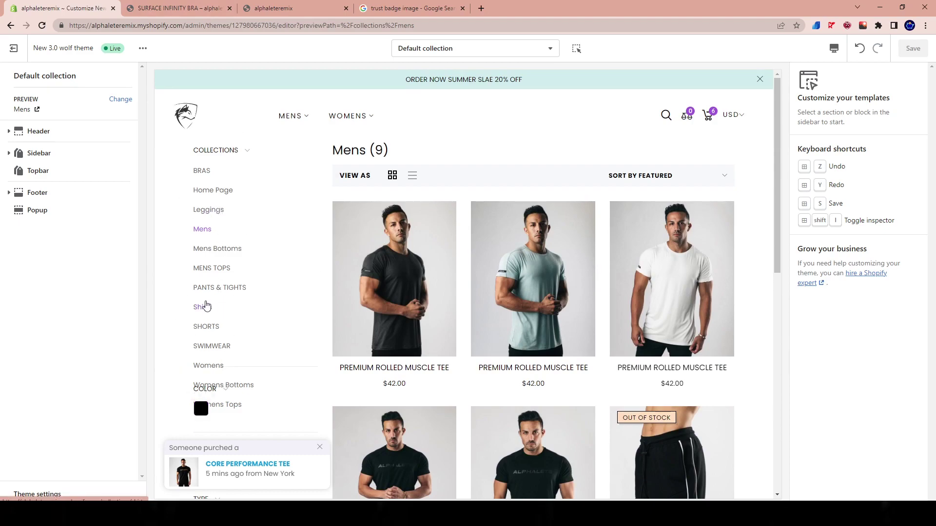
{"action": "left_click", "coordinate": [38, 153]}
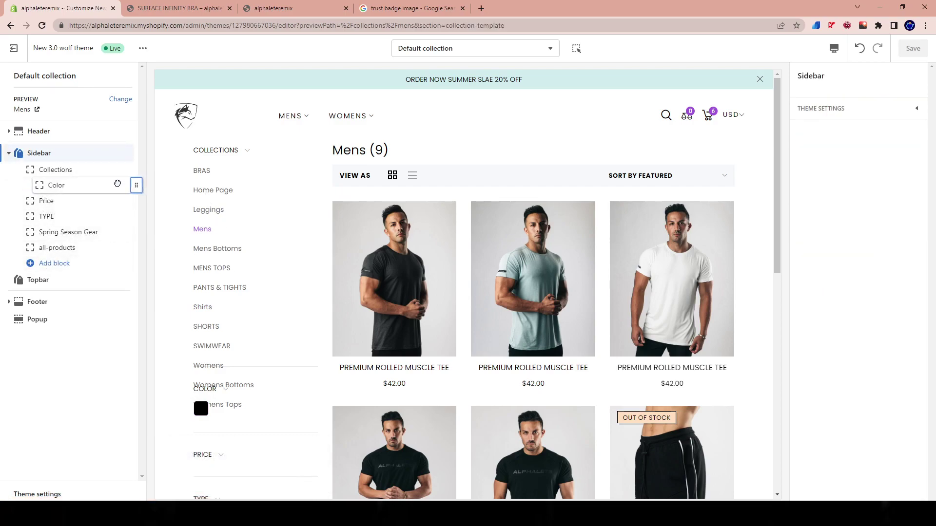
{"action": "scroll", "coordinate": [275, 363], "scroll_direction": "down", "scroll_amount": 4}
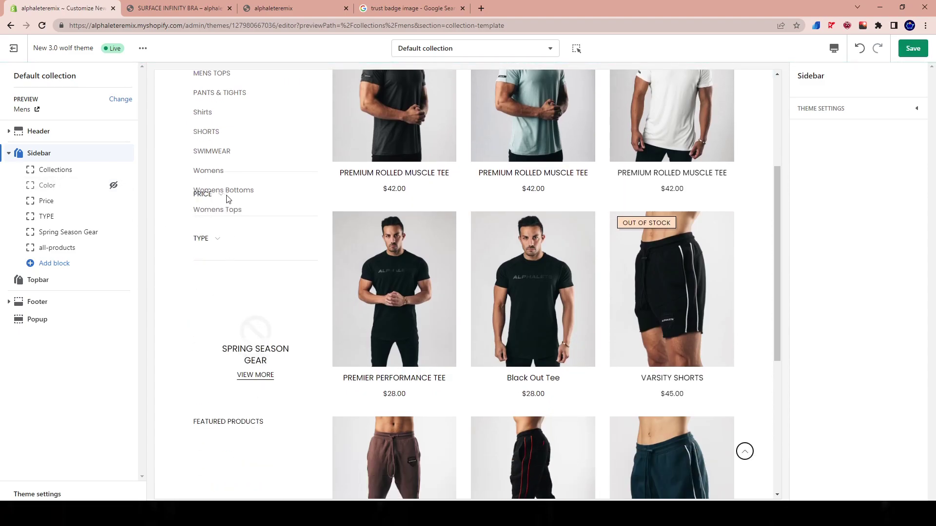
{"action": "scroll", "coordinate": [227, 200], "scroll_direction": "up", "scroll_amount": 2}
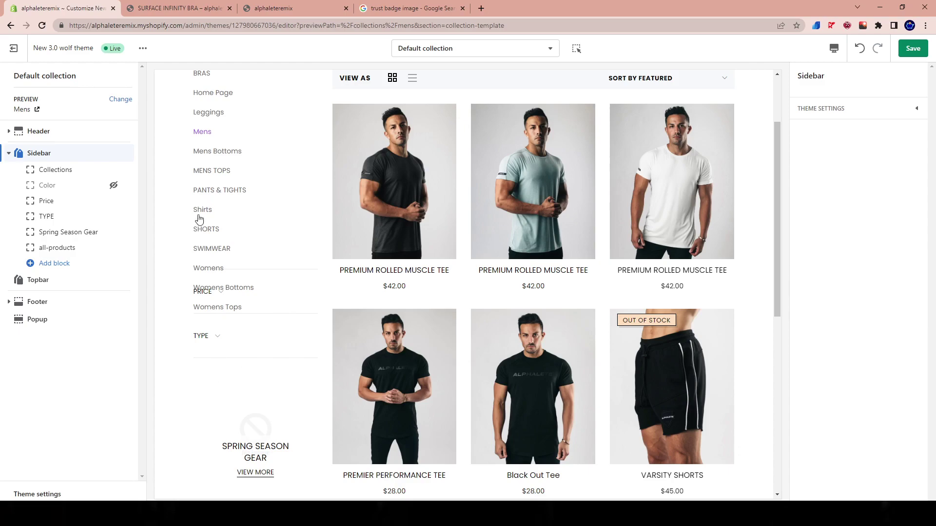
{"action": "left_click", "coordinate": [74, 189]}
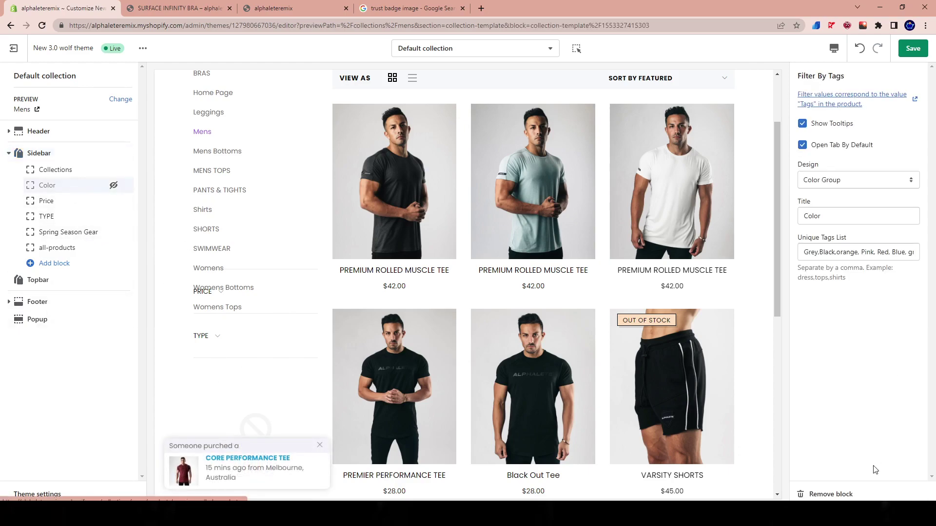
{"action": "left_click", "coordinate": [830, 494]}
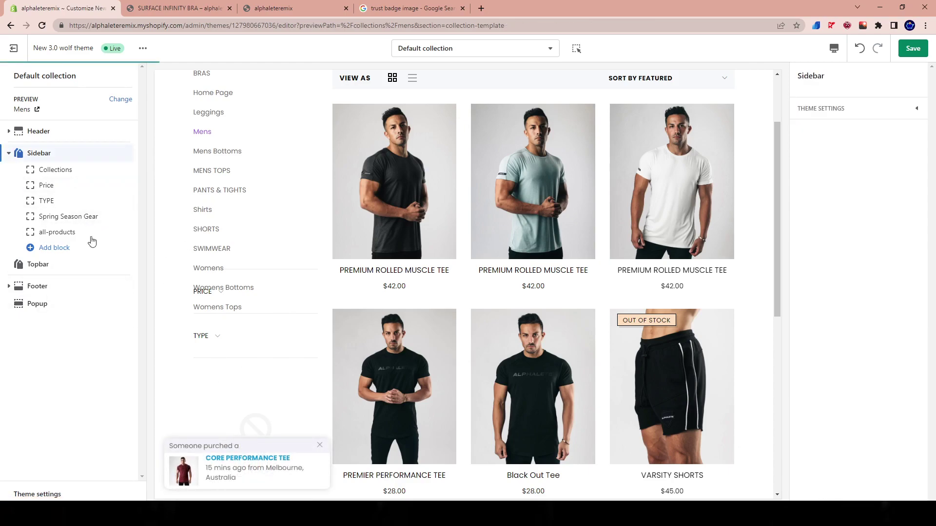
- Remove the TYPE and Price filter blocks from the Sidebar section and check the remaining sidebar content
{"action": "left_click", "coordinate": [51, 201]}
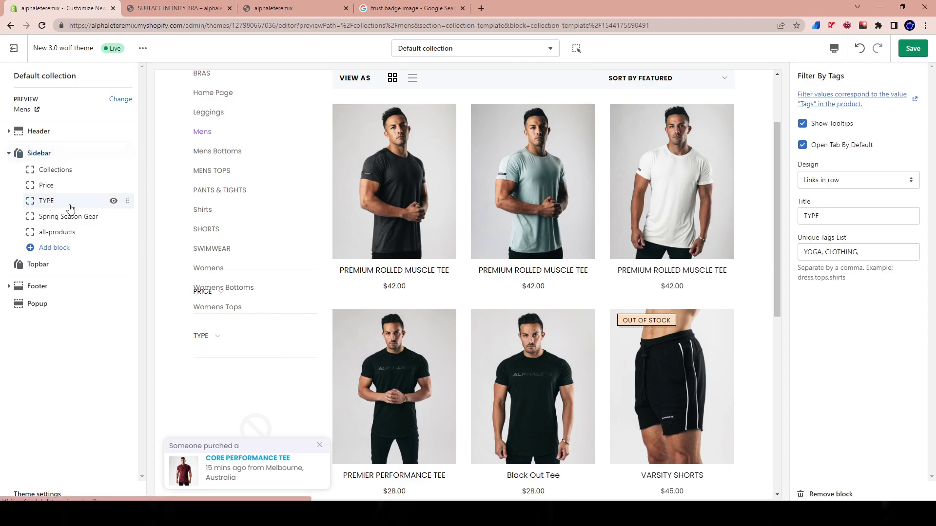
{"action": "left_click", "coordinate": [815, 495]}
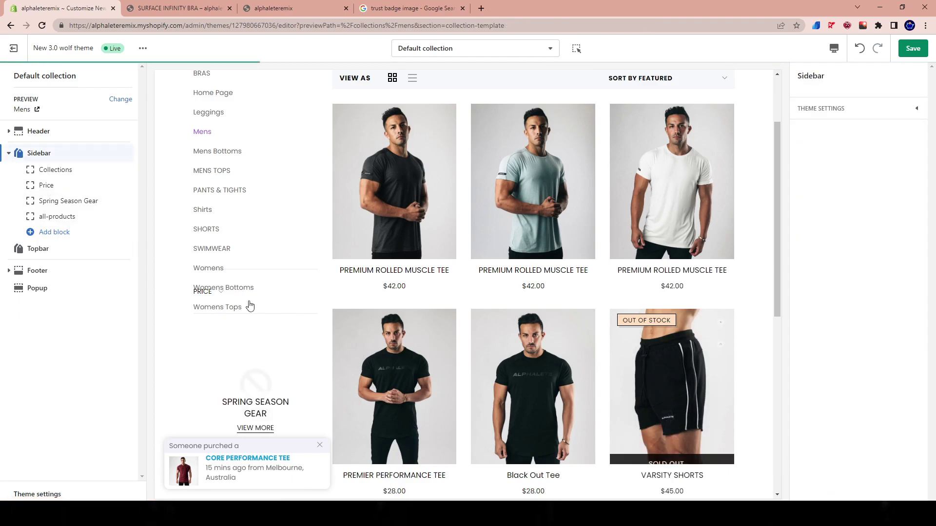
{"action": "left_click", "coordinate": [51, 189]}
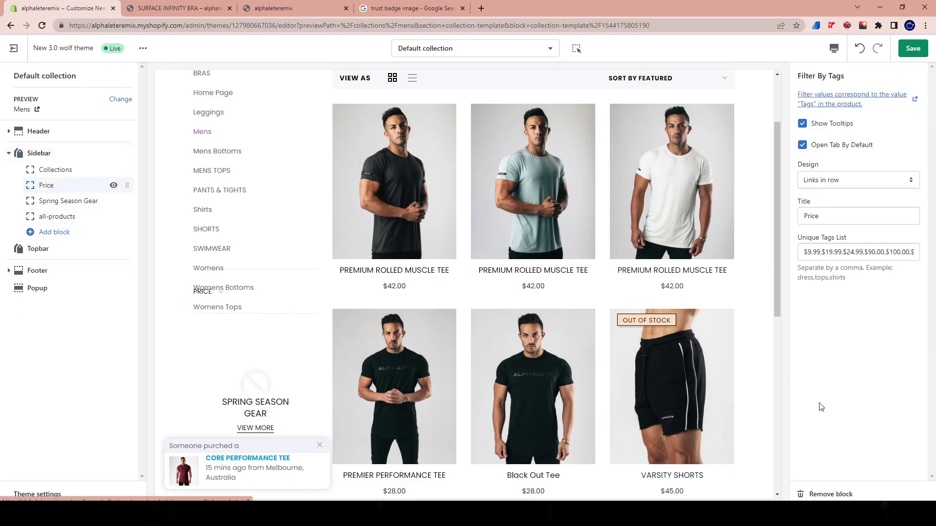
{"action": "left_click", "coordinate": [814, 493]}
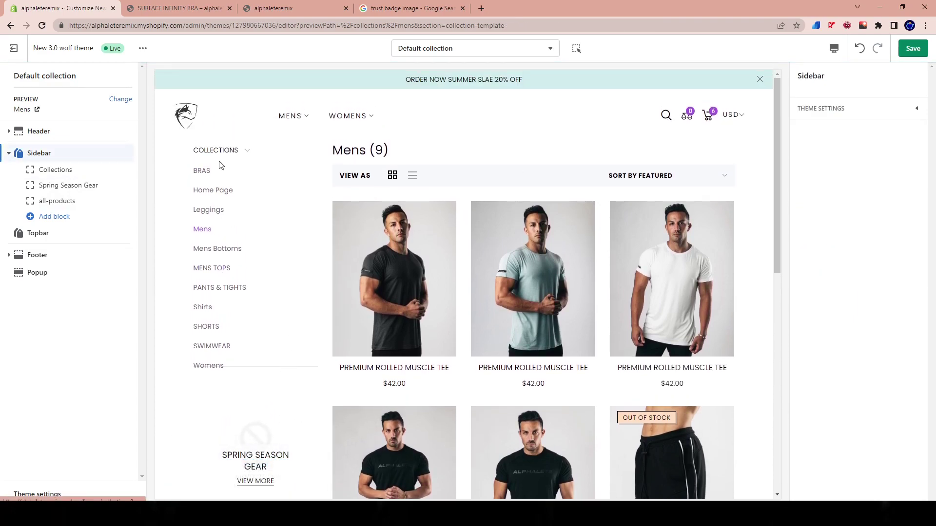
{"action": "scroll", "coordinate": [224, 327], "scroll_direction": "down", "scroll_amount": 4}
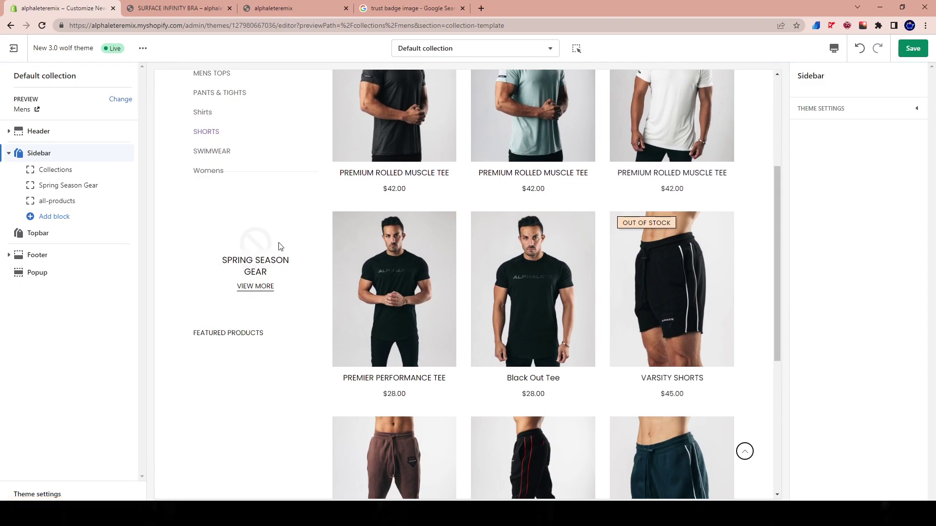
- Set the Spring Season Gear promo box image to the library photo of the woman in a purple top seen from behind
{"action": "left_click", "coordinate": [62, 190]}
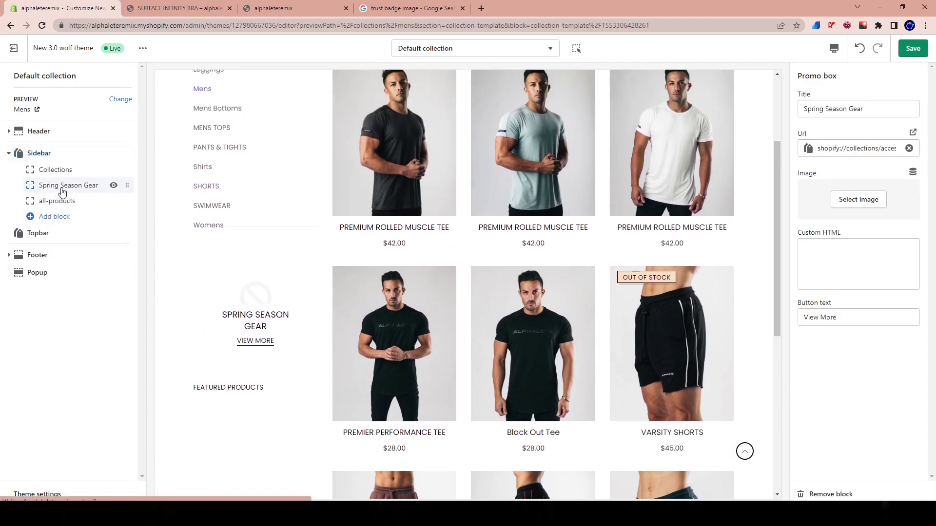
{"action": "left_click", "coordinate": [794, 201]}
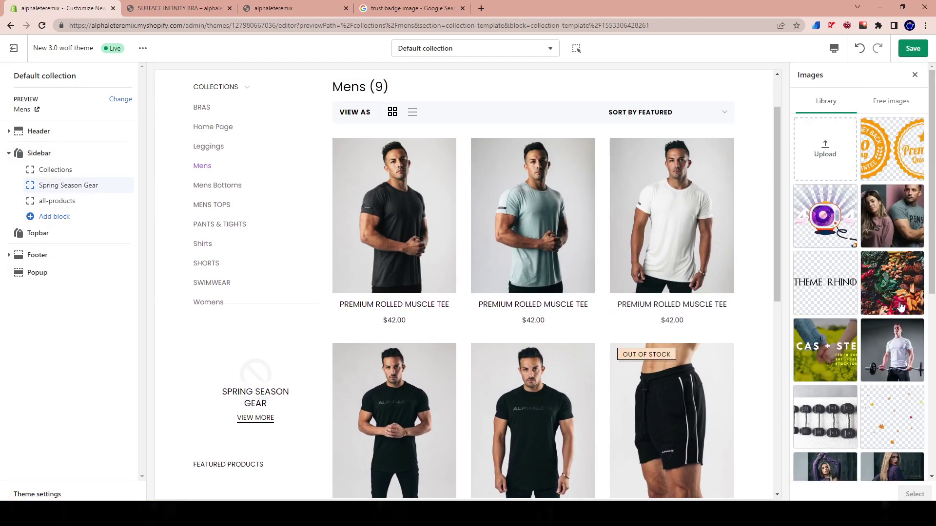
{"action": "scroll", "coordinate": [872, 406], "scroll_direction": "down", "scroll_amount": 5}
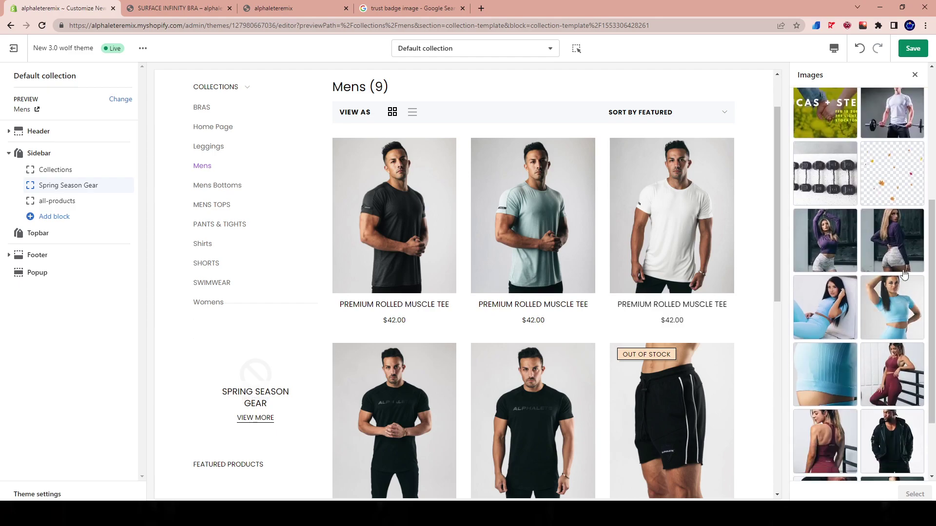
{"action": "left_click", "coordinate": [892, 240]}
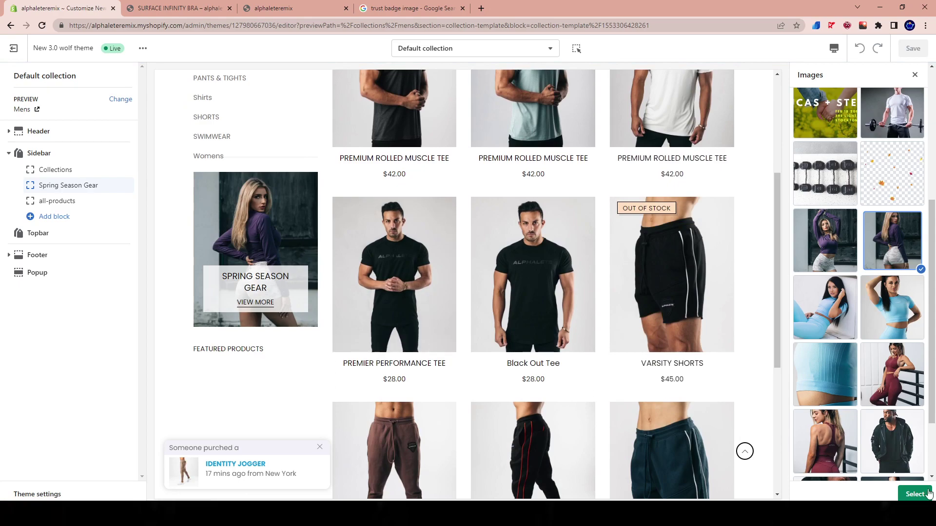
{"action": "left_click", "coordinate": [915, 494]}
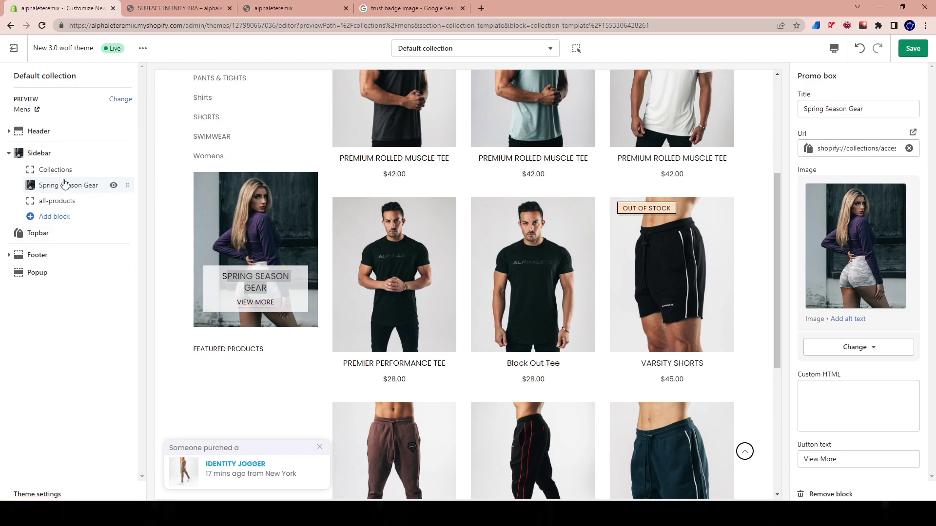
- Replace the Spring Season Gear promo box link with the Leggings collection
{"action": "left_click", "coordinate": [909, 148]}
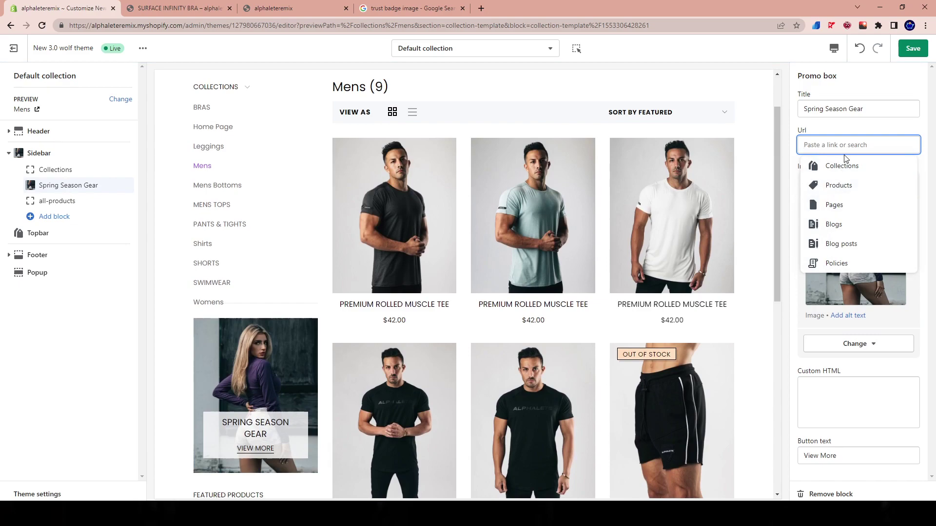
{"action": "left_click", "coordinate": [839, 167]}
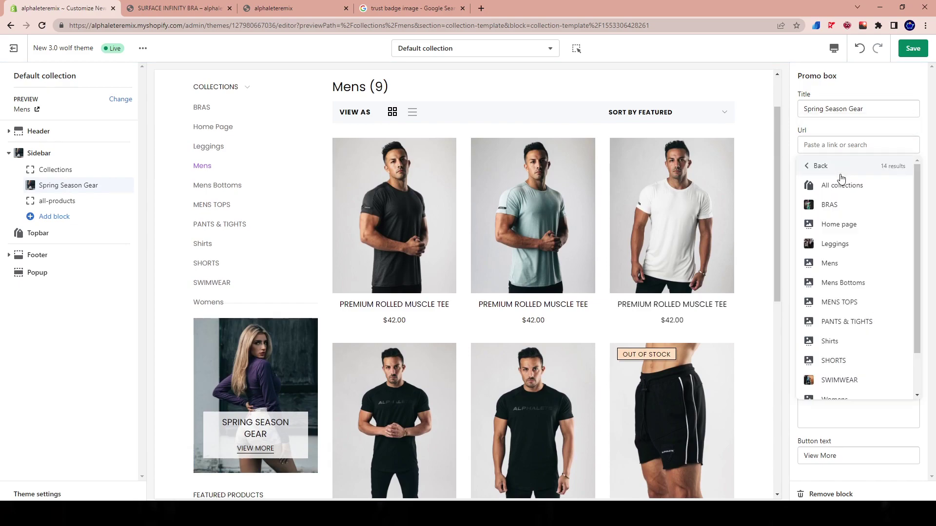
{"action": "left_click", "coordinate": [835, 244]}
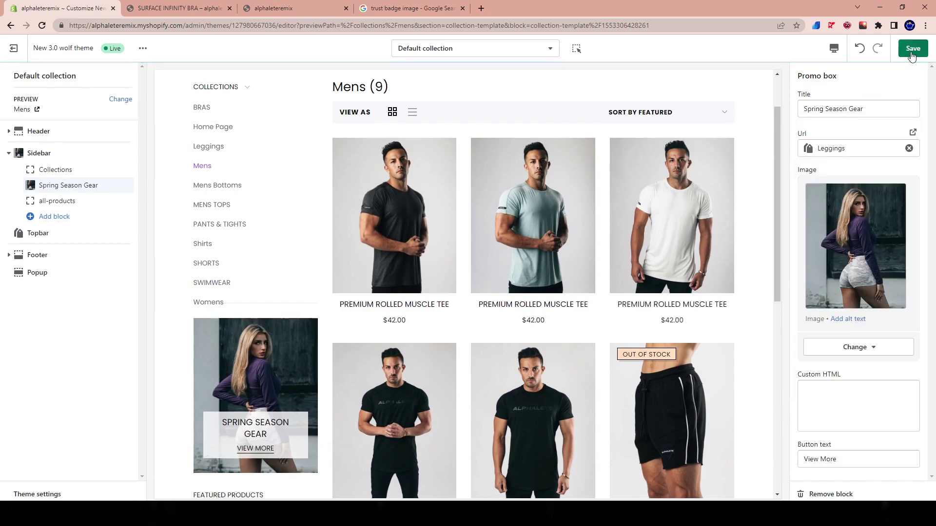
- Switch the sidebar's FEATURED PRODUCTS block from all-products to the Leggings collection and save the theme
{"action": "scroll", "coordinate": [249, 298], "scroll_direction": "down", "scroll_amount": 4}
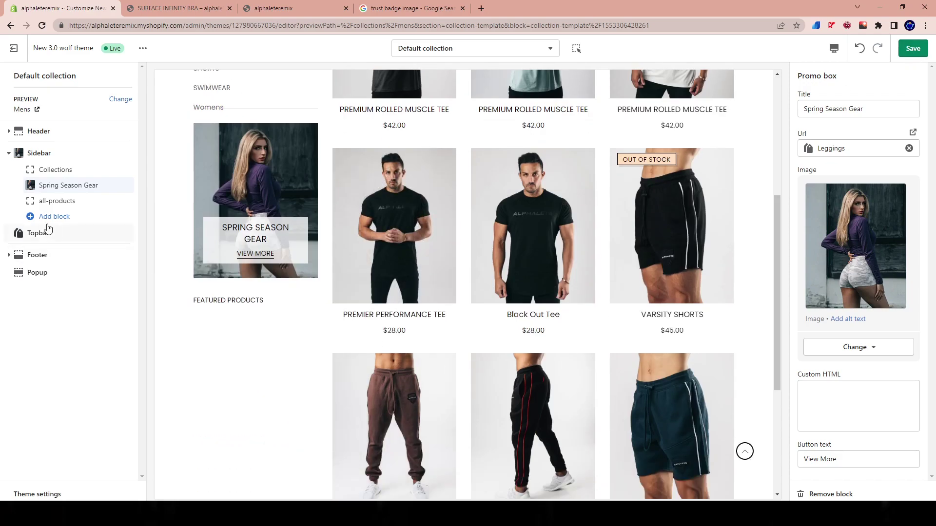
{"action": "left_click", "coordinate": [46, 200]}
{"action": "left_click", "coordinate": [865, 203]}
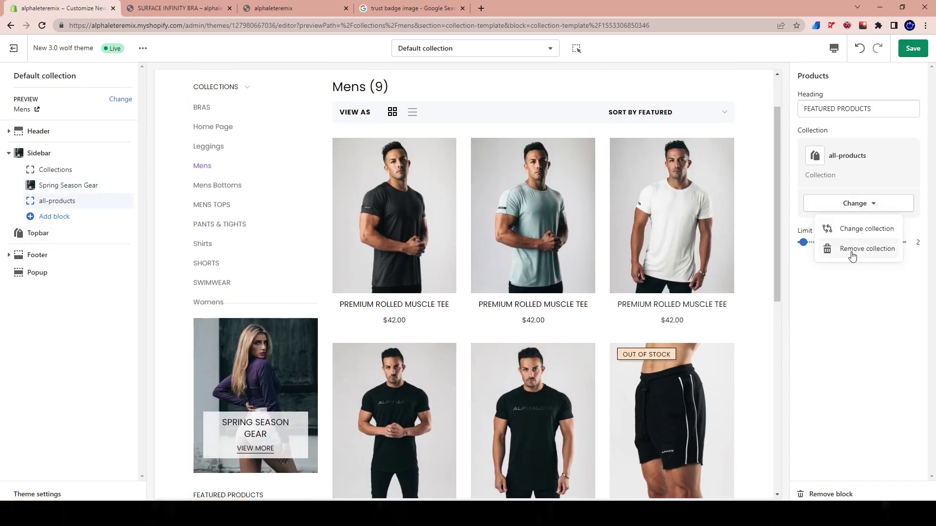
{"action": "left_click", "coordinate": [865, 229]}
{"action": "left_click", "coordinate": [834, 222]}
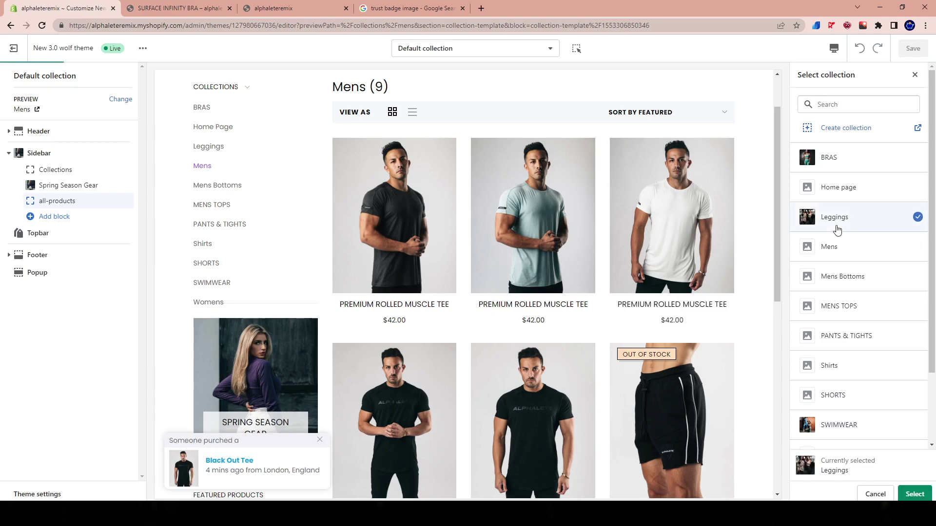
{"action": "scroll", "coordinate": [344, 339], "scroll_direction": "down", "scroll_amount": 6}
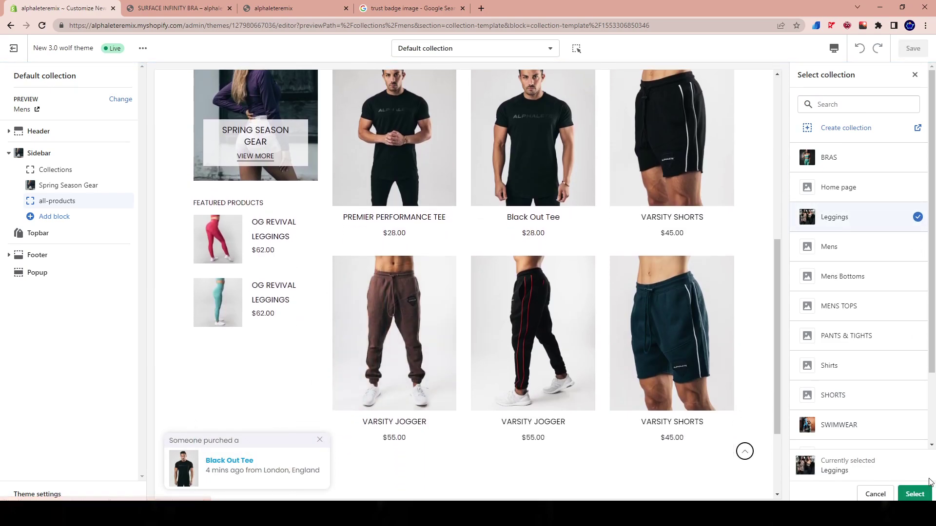
{"action": "left_click", "coordinate": [914, 495]}
{"action": "left_click", "coordinate": [913, 49]}
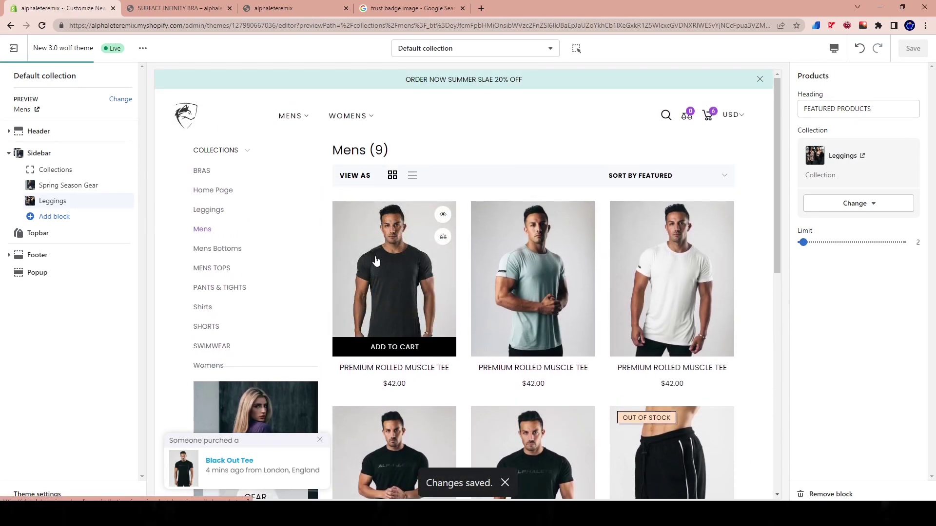
- Open the black PREMIUM ROLLED MUSCLE TEE product page, add the product to the comparison, and look over the comparison before closing it
{"action": "left_click", "coordinate": [410, 290]}
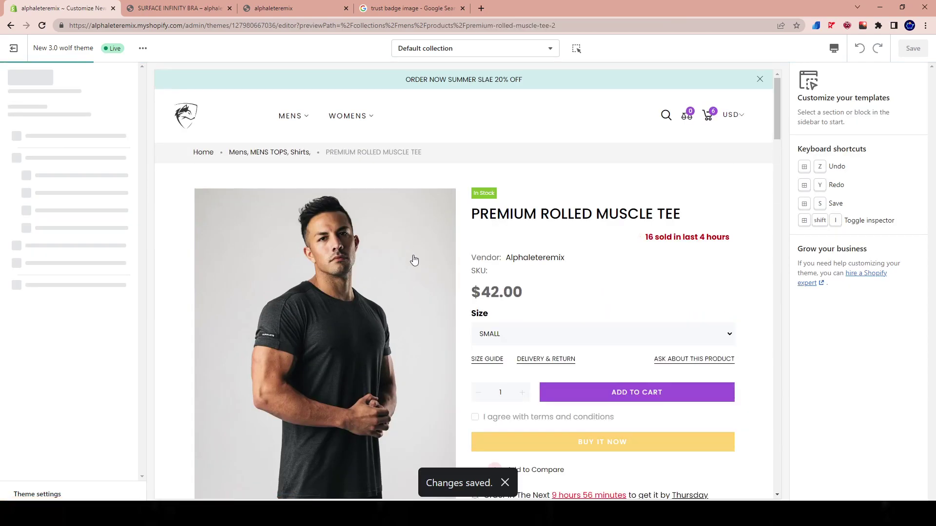
{"action": "scroll", "coordinate": [410, 258], "scroll_direction": "down", "scroll_amount": 5}
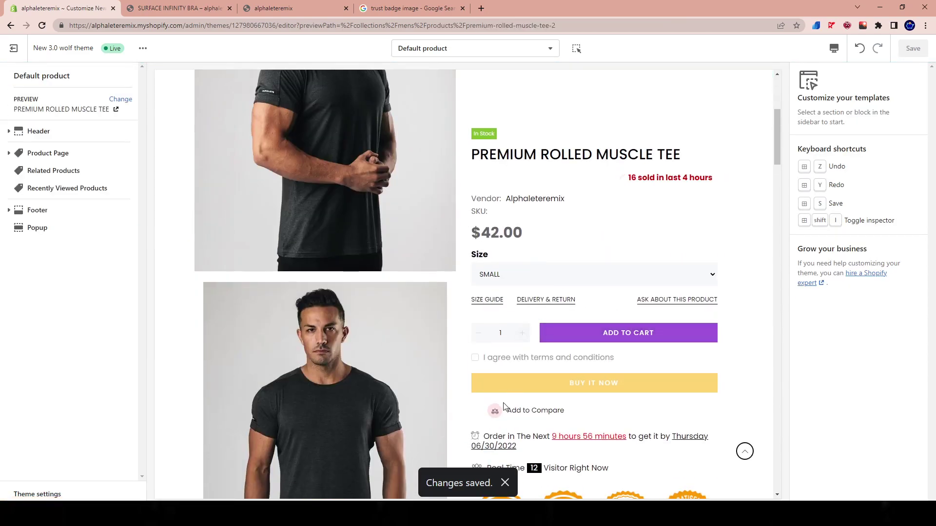
{"action": "left_click", "coordinate": [501, 413]}
{"action": "left_click", "coordinate": [552, 89]}
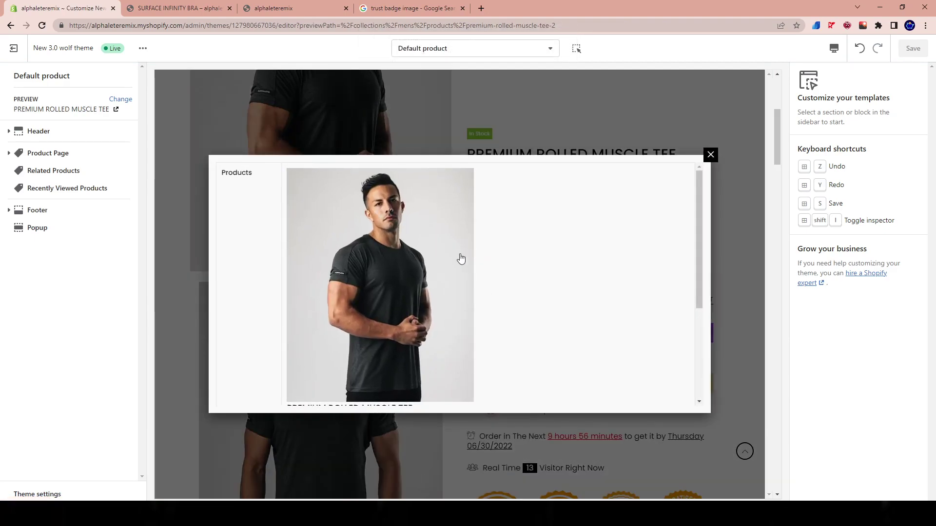
{"action": "scroll", "coordinate": [639, 261], "scroll_direction": "down", "scroll_amount": 3}
{"action": "scroll", "coordinate": [703, 214], "scroll_direction": "up", "scroll_amount": 3}
{"action": "left_click", "coordinate": [710, 154]}
- Add the white PREMIUM ROLLED MUSCLE TEE from the related products to the comparison, view both products together, and close the comparison
{"action": "scroll", "coordinate": [570, 292], "scroll_direction": "down", "scroll_amount": 15}
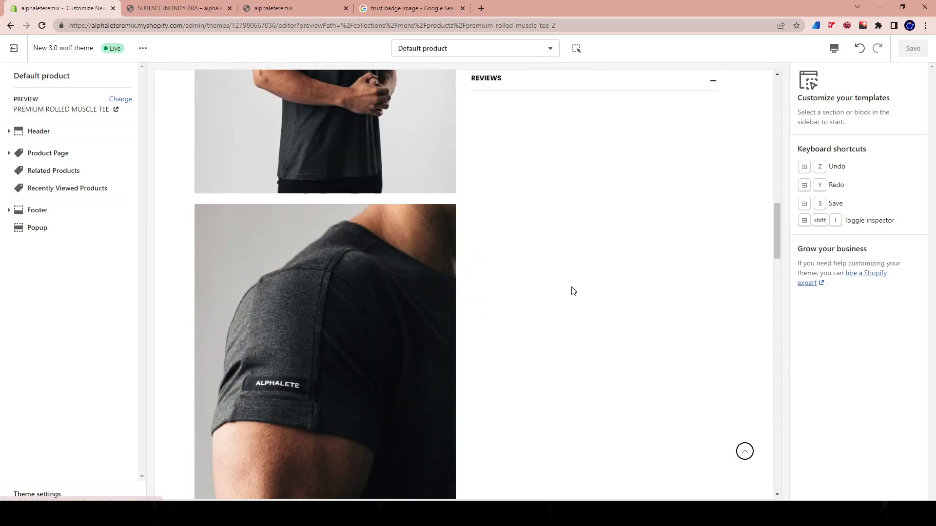
{"action": "scroll", "coordinate": [516, 281], "scroll_direction": "down", "scroll_amount": 8}
{"action": "scroll", "coordinate": [393, 267], "scroll_direction": "up", "scroll_amount": 2}
{"action": "left_click", "coordinate": [449, 149]}
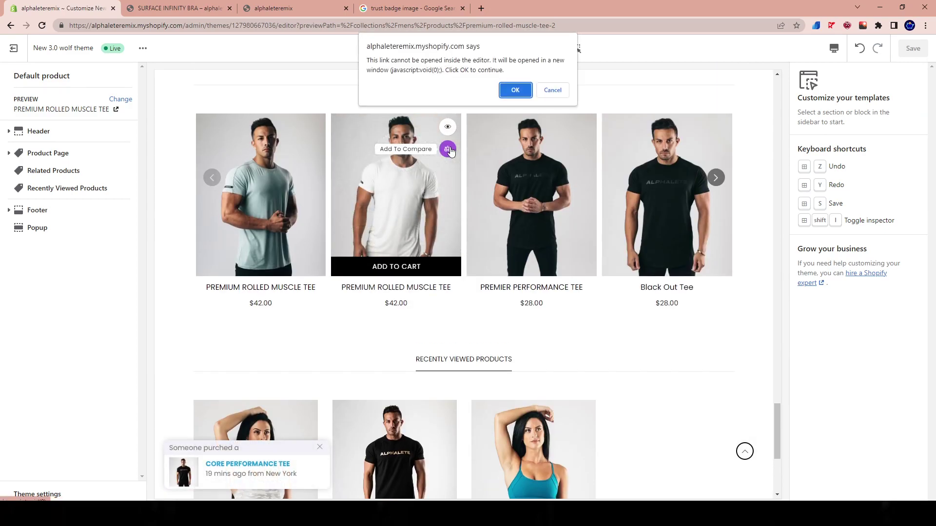
{"action": "left_click", "coordinate": [546, 92]}
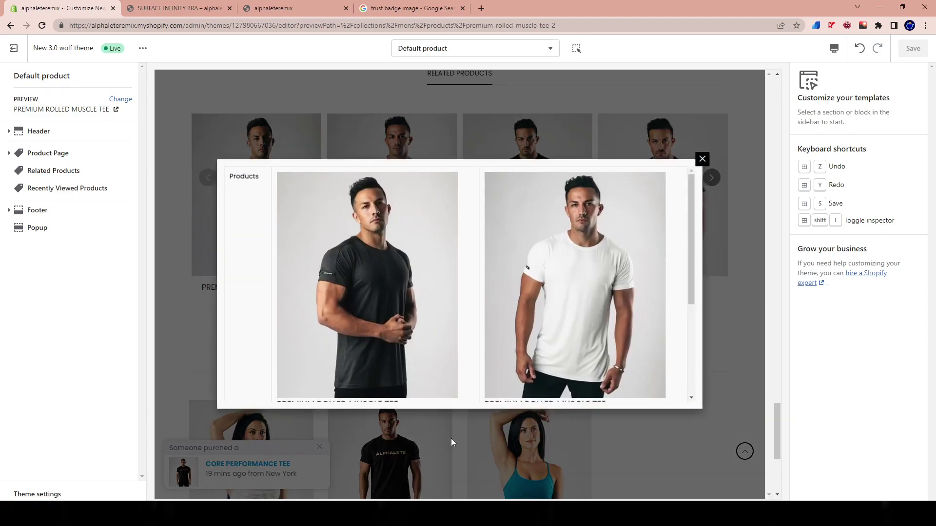
{"action": "scroll", "coordinate": [468, 302], "scroll_direction": "down", "scroll_amount": 5}
{"action": "scroll", "coordinate": [513, 298], "scroll_direction": "up", "scroll_amount": 8}
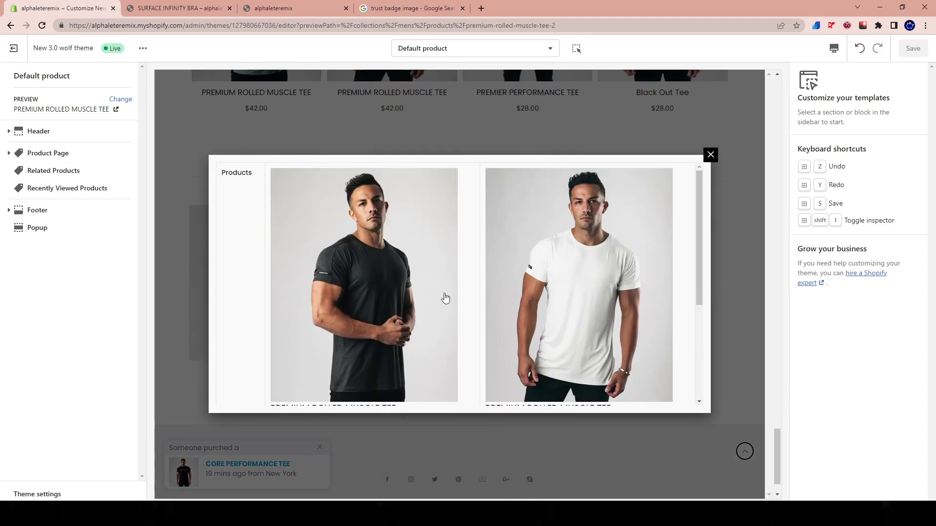
{"action": "left_click", "coordinate": [710, 154]}
- Return to the home page preview and look over its sections from the main banner to the footer
{"action": "scroll", "coordinate": [422, 227], "scroll_direction": "up", "scroll_amount": 15}
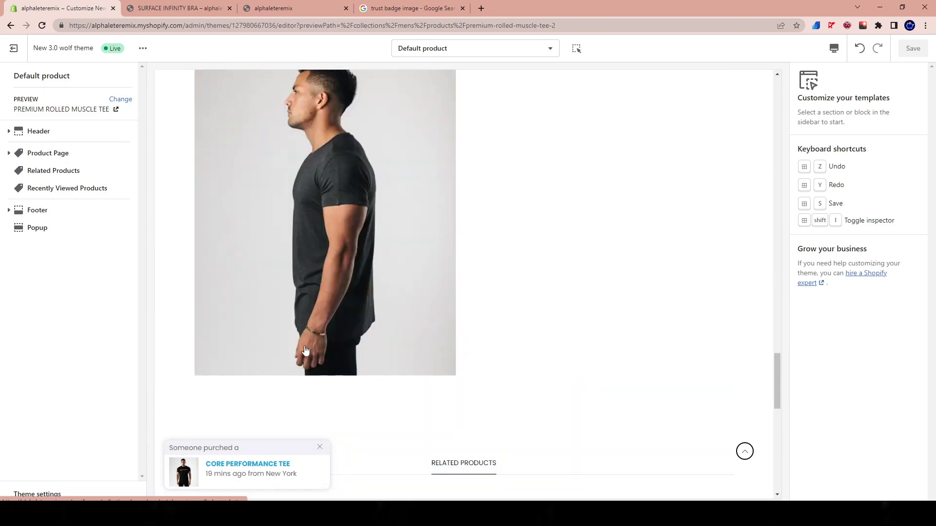
{"action": "scroll", "coordinate": [293, 400], "scroll_direction": "up", "scroll_amount": 10}
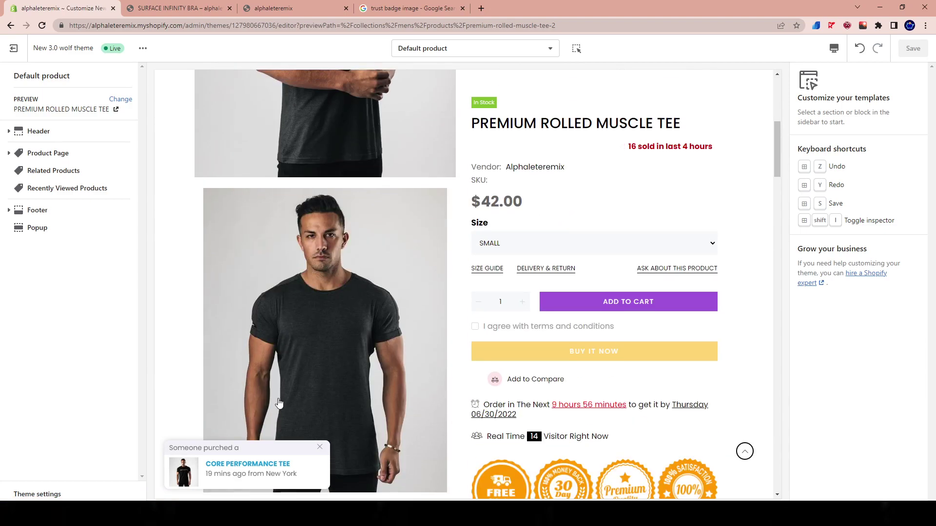
{"action": "left_click", "coordinate": [185, 121]}
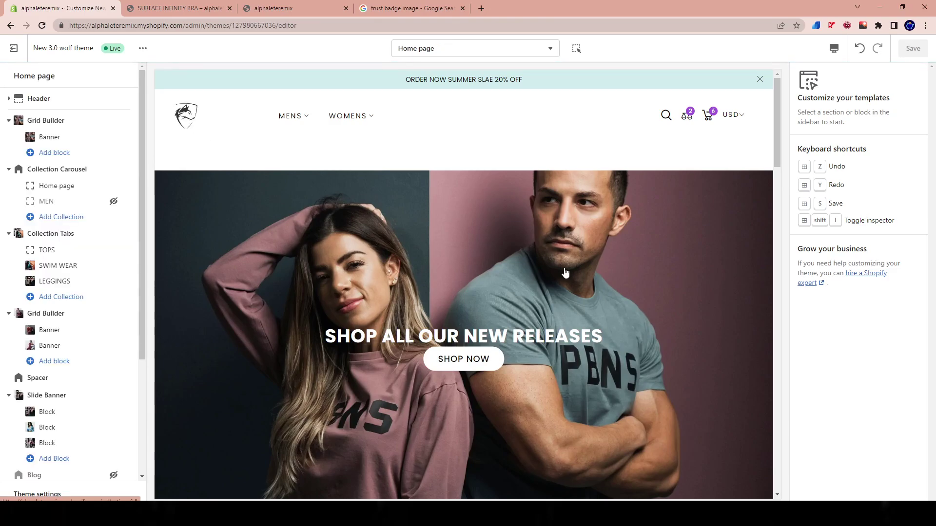
{"action": "scroll", "coordinate": [466, 238], "scroll_direction": "down", "scroll_amount": 20}
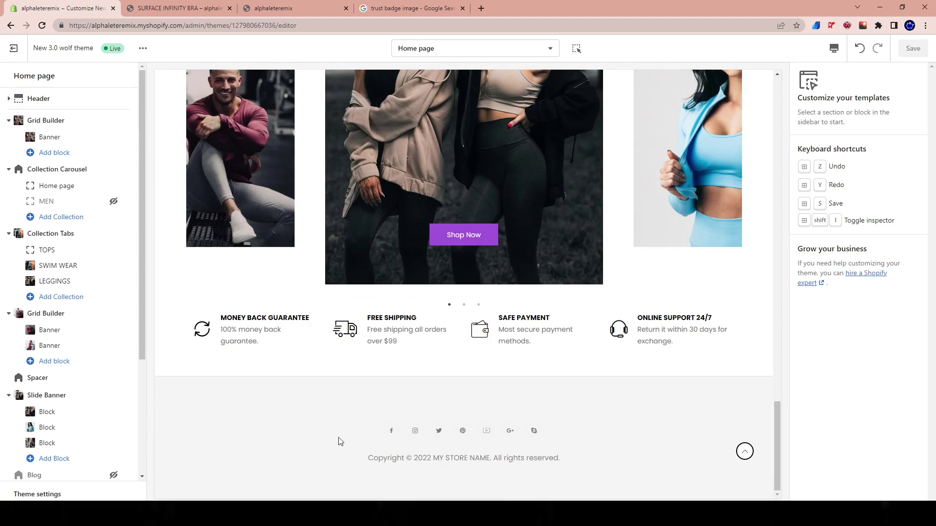
{"action": "left_click_drag", "start_coordinate": [322, 405], "coordinate": [618, 485]}
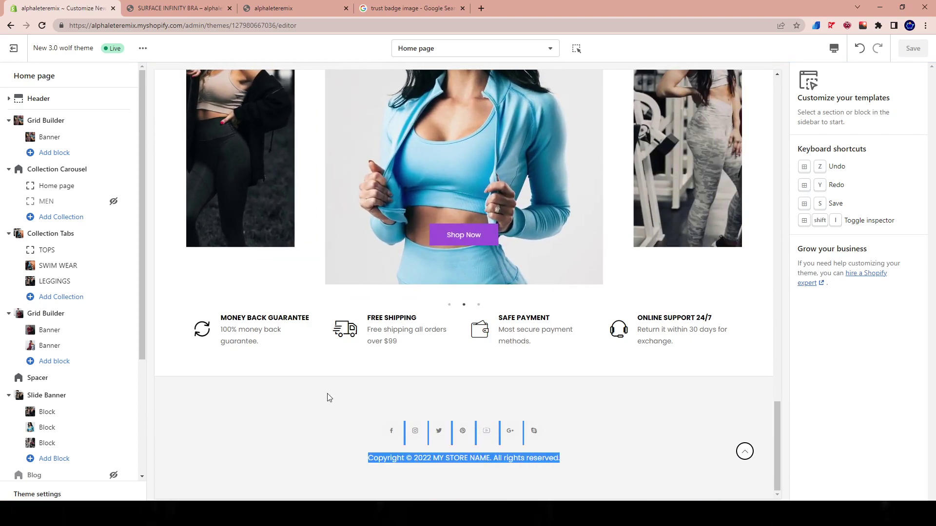
{"action": "left_click", "coordinate": [307, 391]}
{"action": "scroll", "coordinate": [288, 391], "scroll_direction": "up", "scroll_amount": 8}
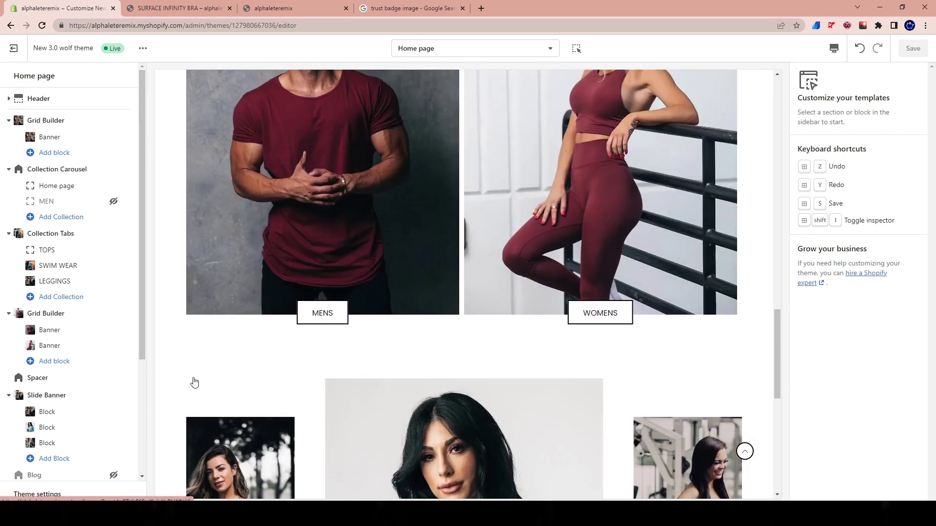
{"action": "scroll", "coordinate": [194, 381], "scroll_direction": "up", "scroll_amount": 12}
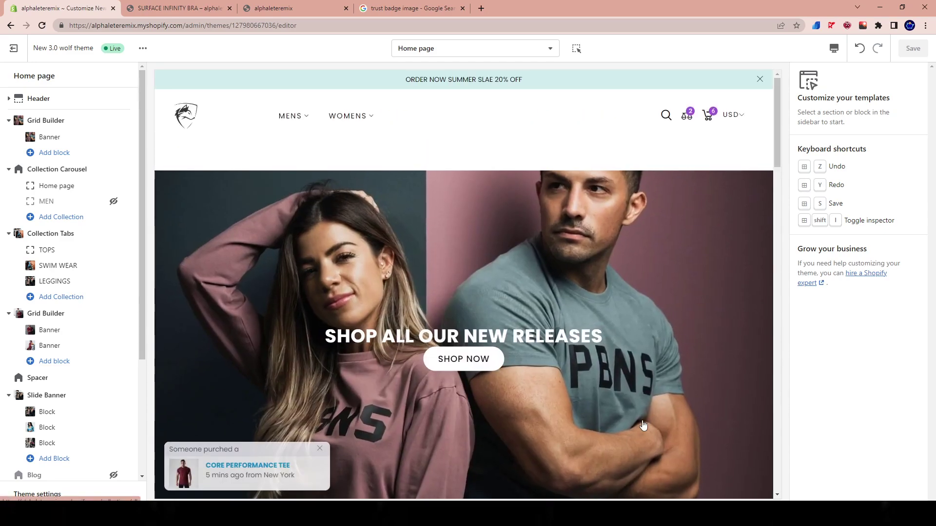
{"action": "scroll", "coordinate": [633, 423], "scroll_direction": "down", "scroll_amount": 10}
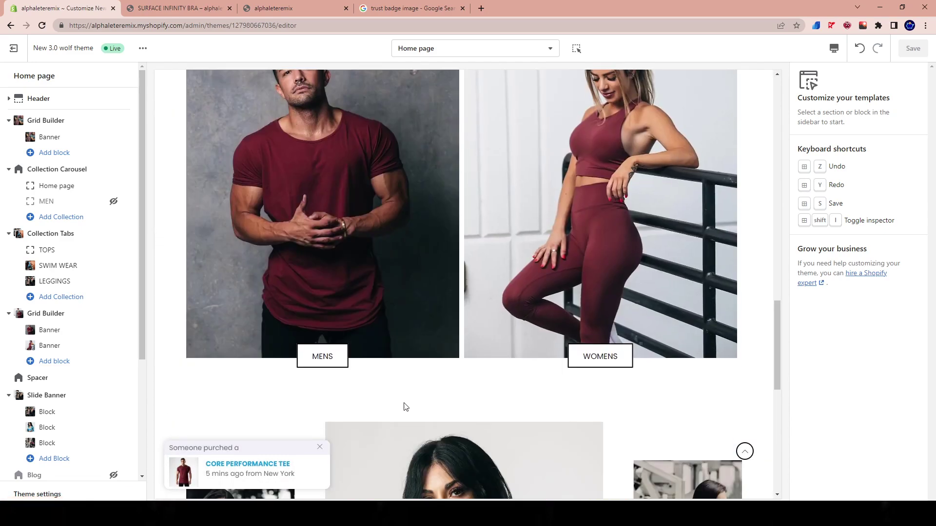
{"action": "scroll", "coordinate": [253, 409], "scroll_direction": "down", "scroll_amount": 2}
- Open the theme settings and look through the Age Verification, Collection Page, Typography, Colors, Coming Soon and General groups
{"action": "left_click", "coordinate": [59, 494]}
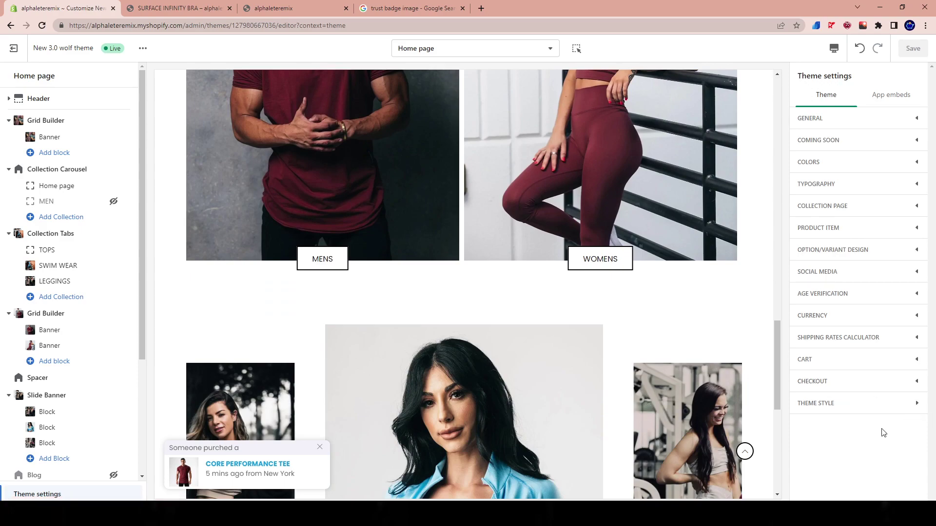
{"action": "left_click", "coordinate": [819, 293]}
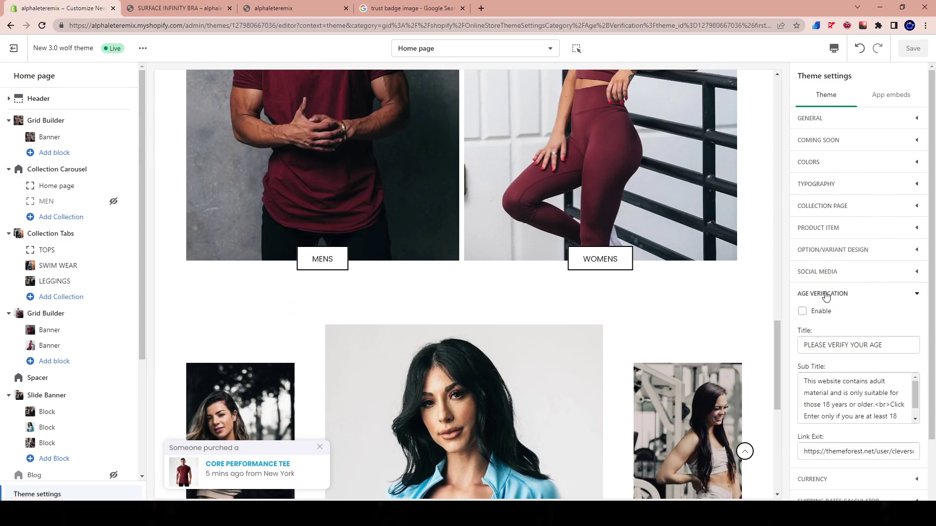
{"action": "left_click", "coordinate": [842, 208]}
{"action": "left_click", "coordinate": [820, 184]}
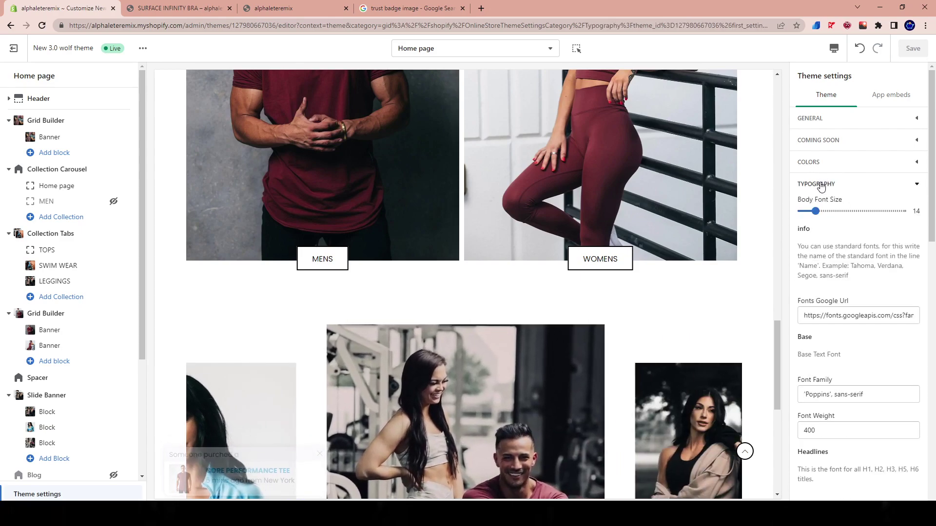
{"action": "left_click", "coordinate": [820, 162]}
{"action": "left_click", "coordinate": [829, 139]}
{"action": "left_click", "coordinate": [828, 117]}
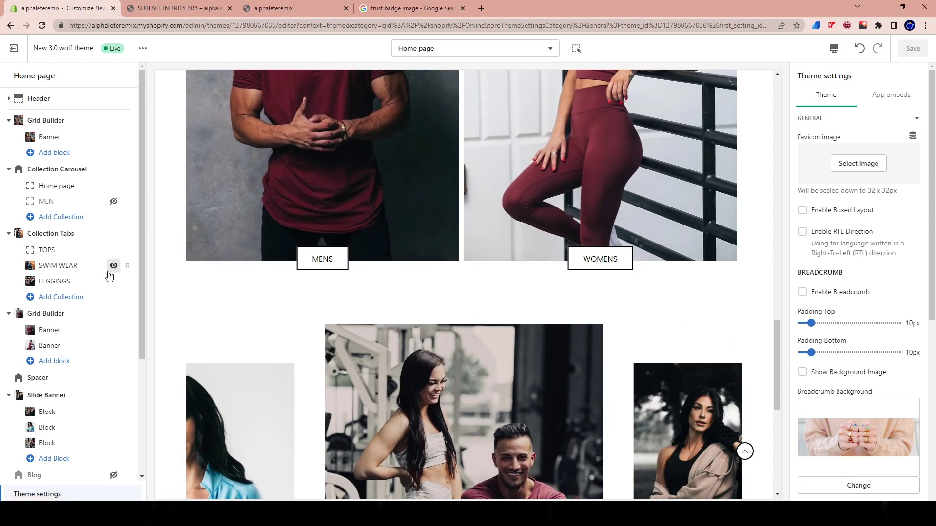
- Examine the finished home page once more, including the product carousel, collection tabs, slide banner and footer
{"action": "scroll", "coordinate": [505, 355], "scroll_direction": "up", "scroll_amount": 20}
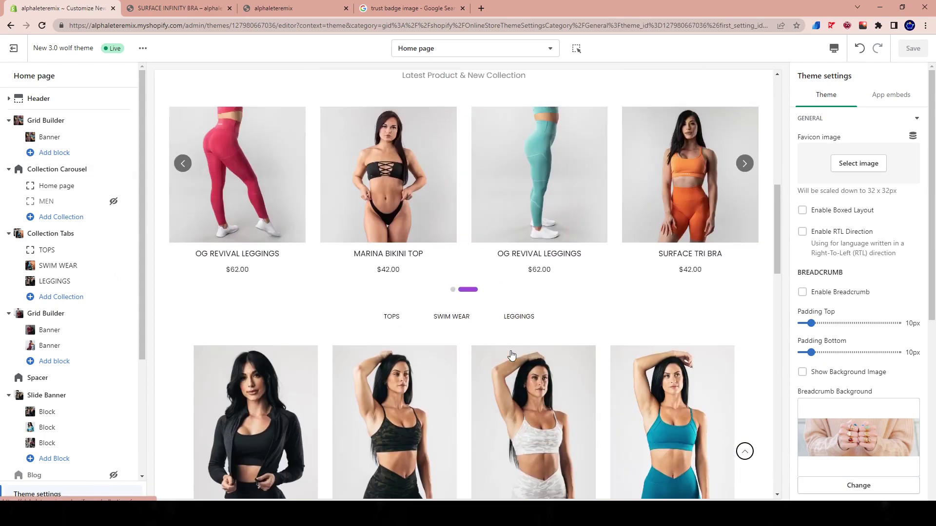
{"action": "scroll", "coordinate": [507, 350], "scroll_direction": "up", "scroll_amount": 1}
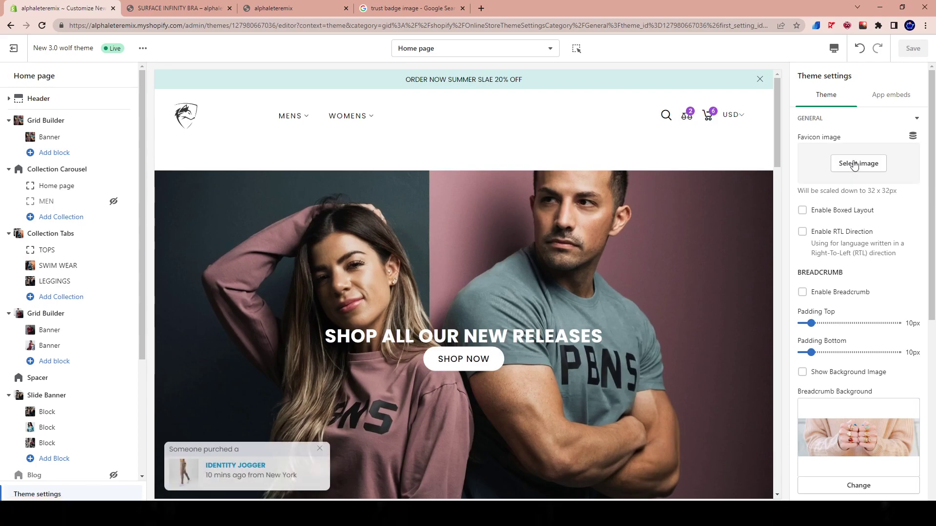
{"action": "scroll", "coordinate": [453, 264], "scroll_direction": "down", "scroll_amount": 6}
{"action": "scroll", "coordinate": [454, 263], "scroll_direction": "down", "scroll_amount": 7}
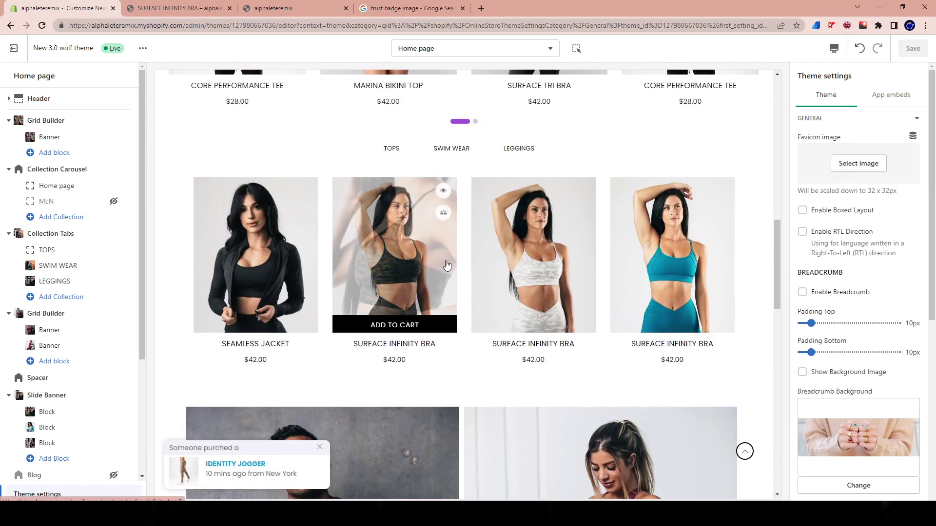
{"action": "scroll", "coordinate": [688, 285], "scroll_direction": "down", "scroll_amount": 8}
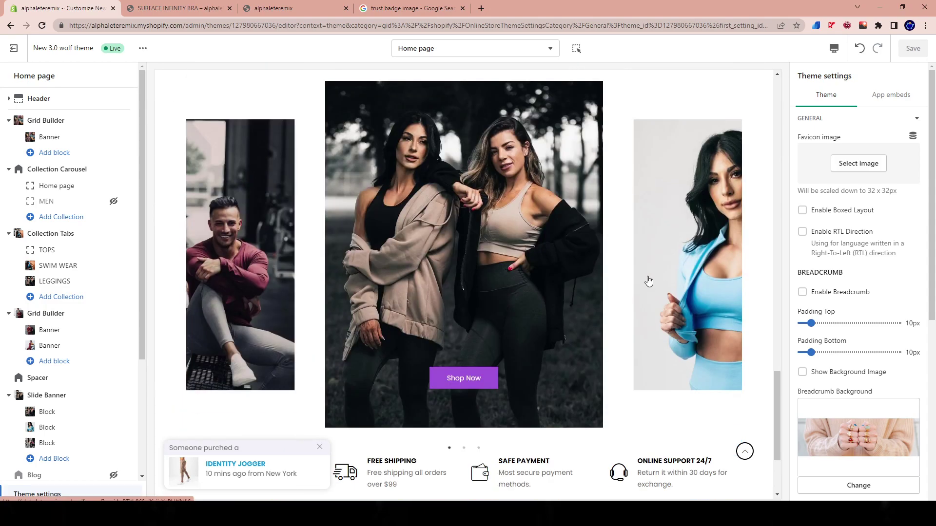
{"action": "scroll", "coordinate": [638, 280], "scroll_direction": "down", "scroll_amount": 3}
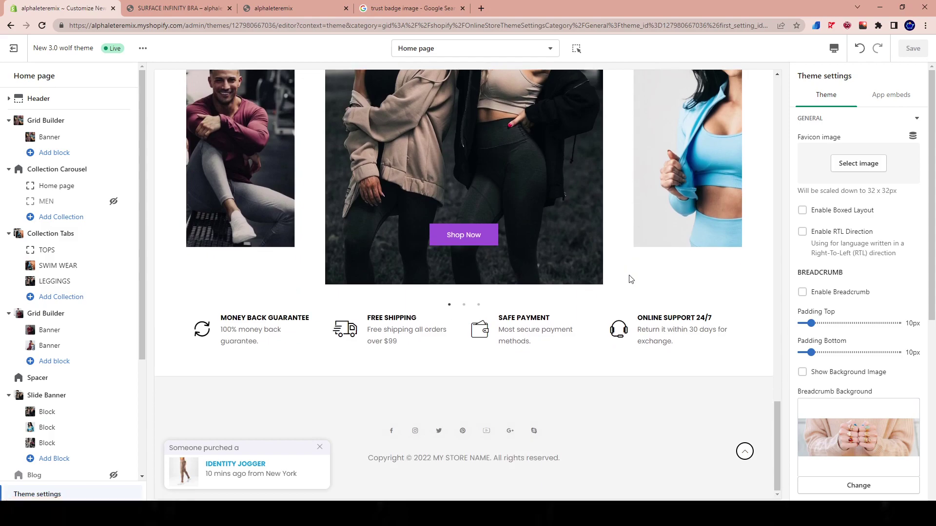
{"action": "scroll", "coordinate": [630, 279], "scroll_direction": "up", "scroll_amount": 20}
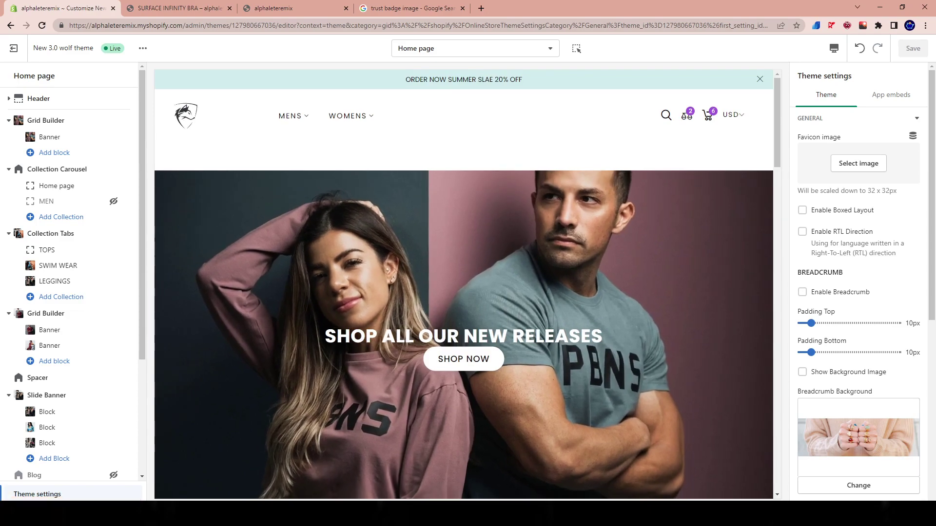
{"action": "key", "text": "alt+Tab"}
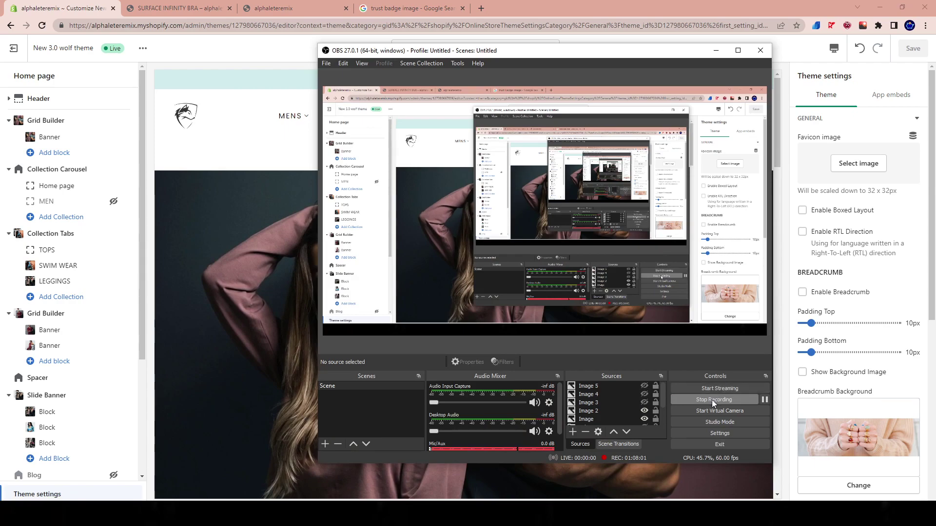